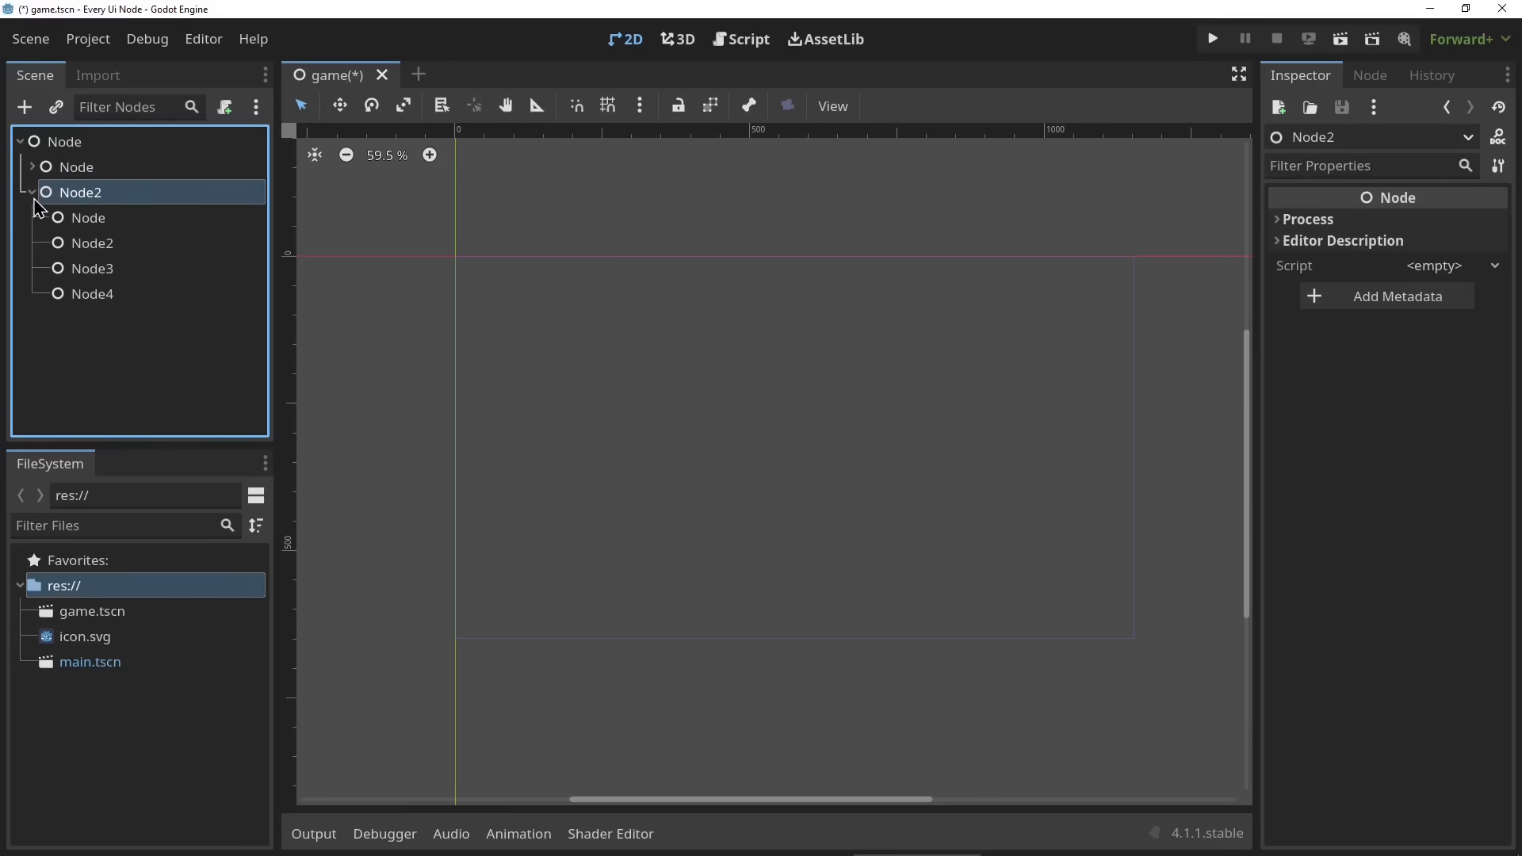
Expand the first child Node and select the whole node tree from the last Node4 up to the root
left_click(32, 168)
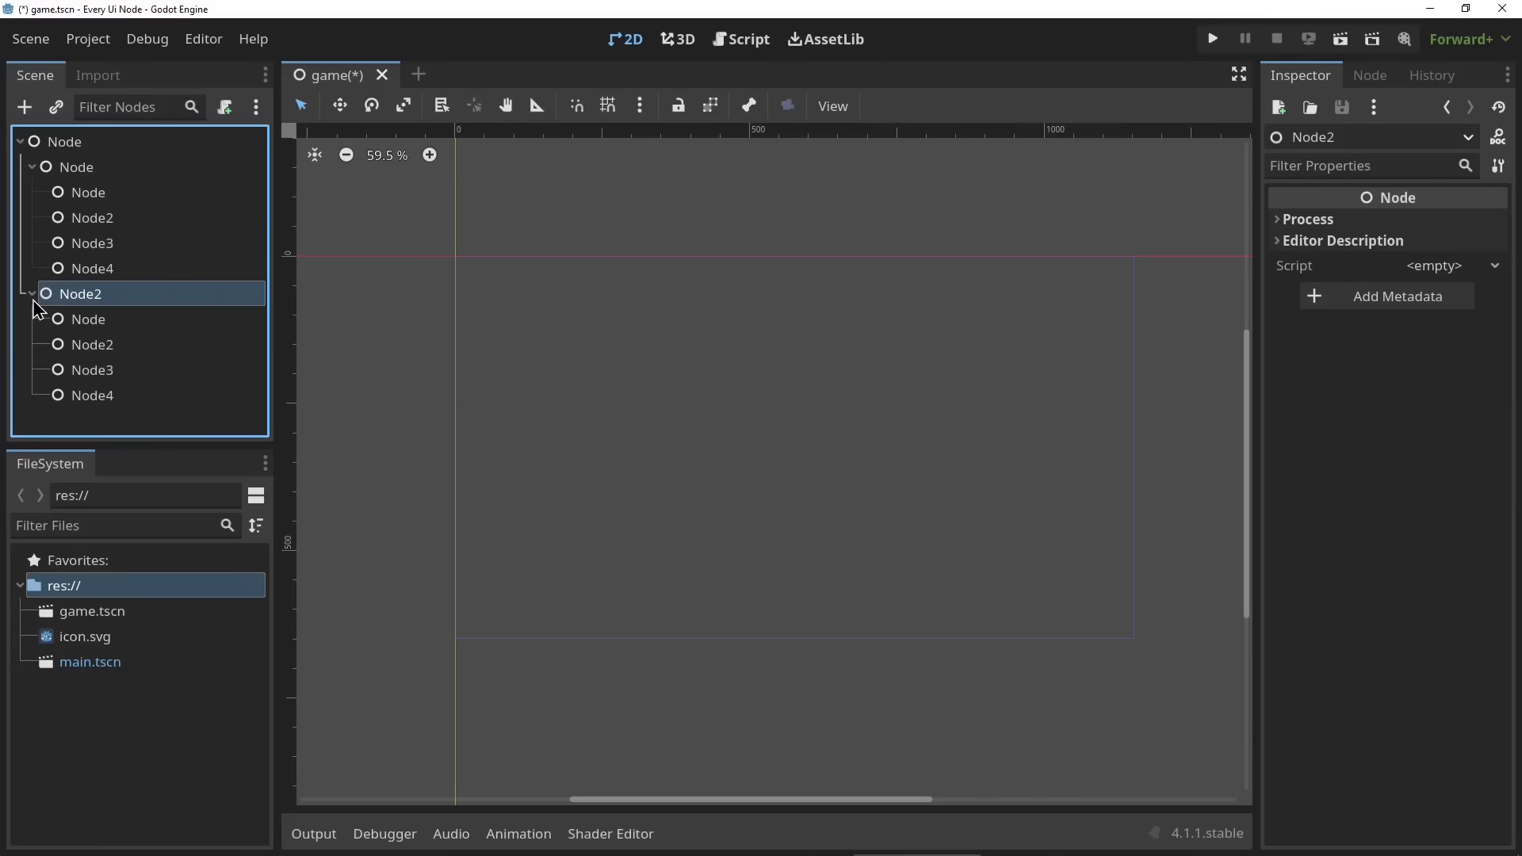
left_click(114, 400)
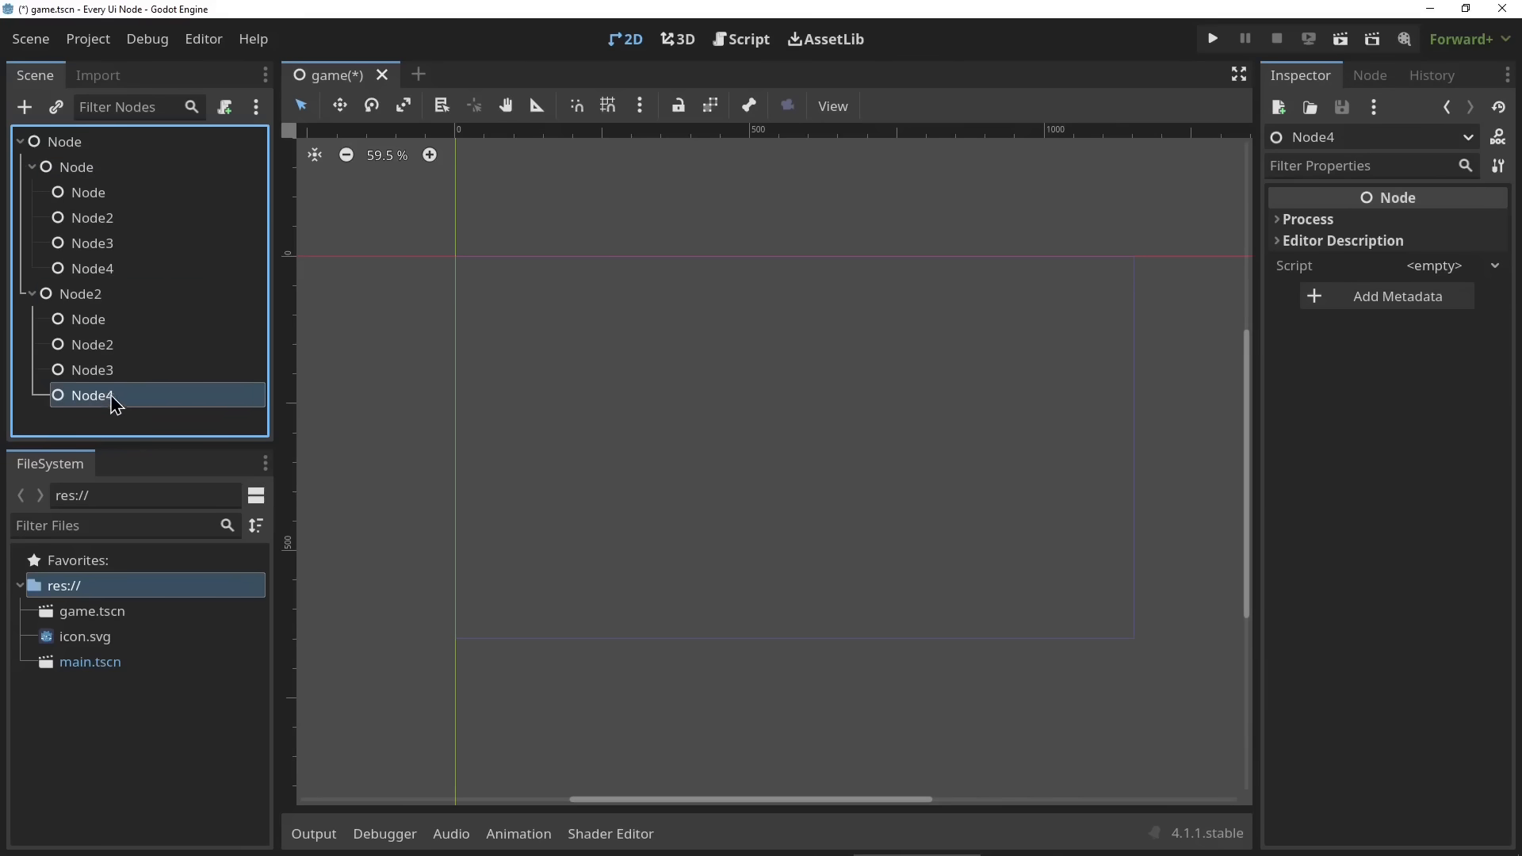
left_click(74, 148, "shift")
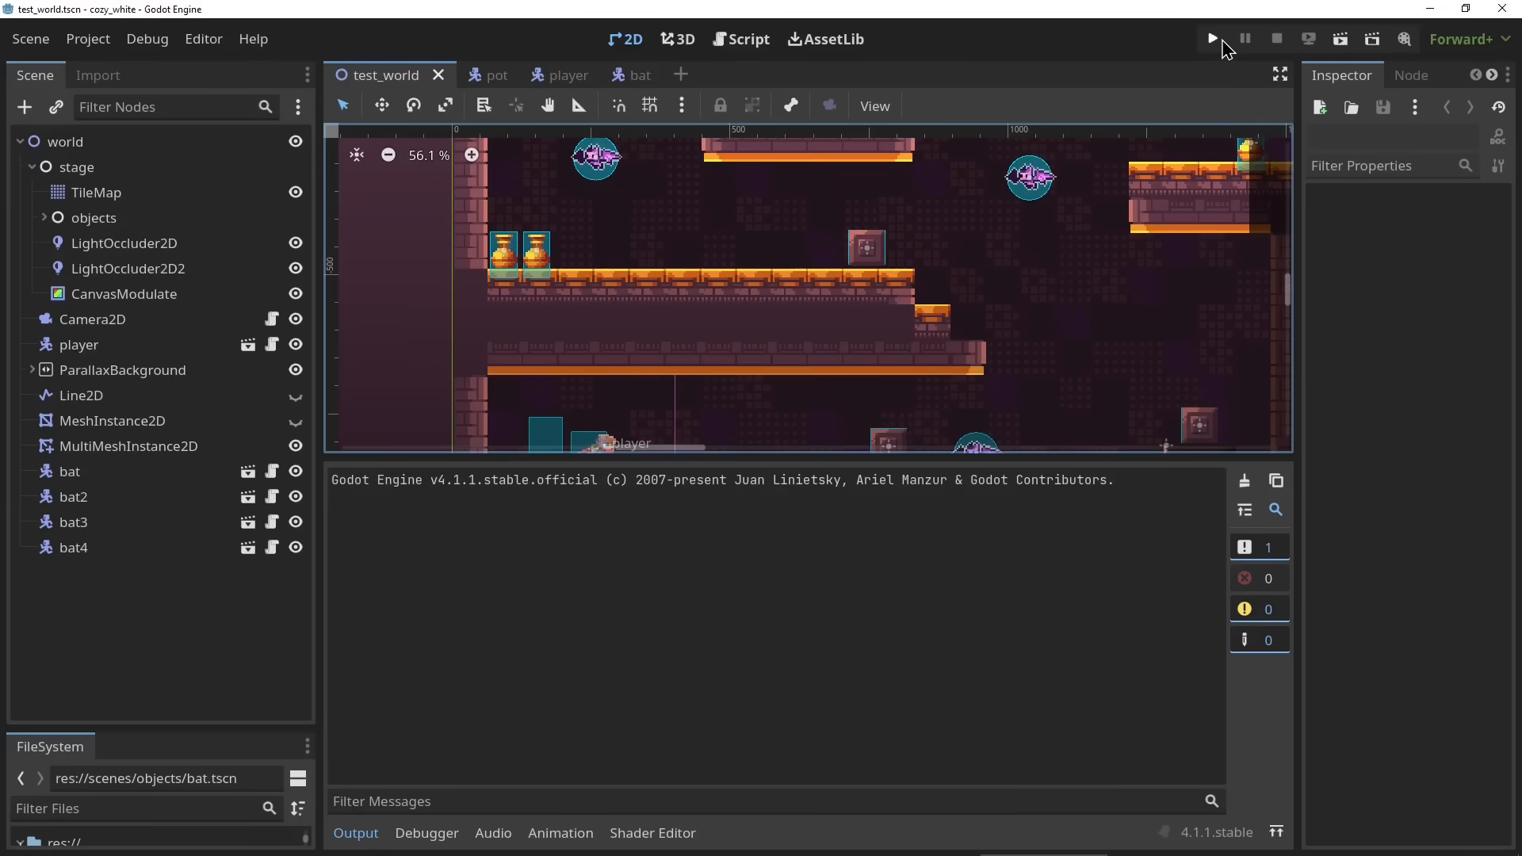
Run the cozy_white project and test the player by moving it right and jumping
left_click(1223, 43)
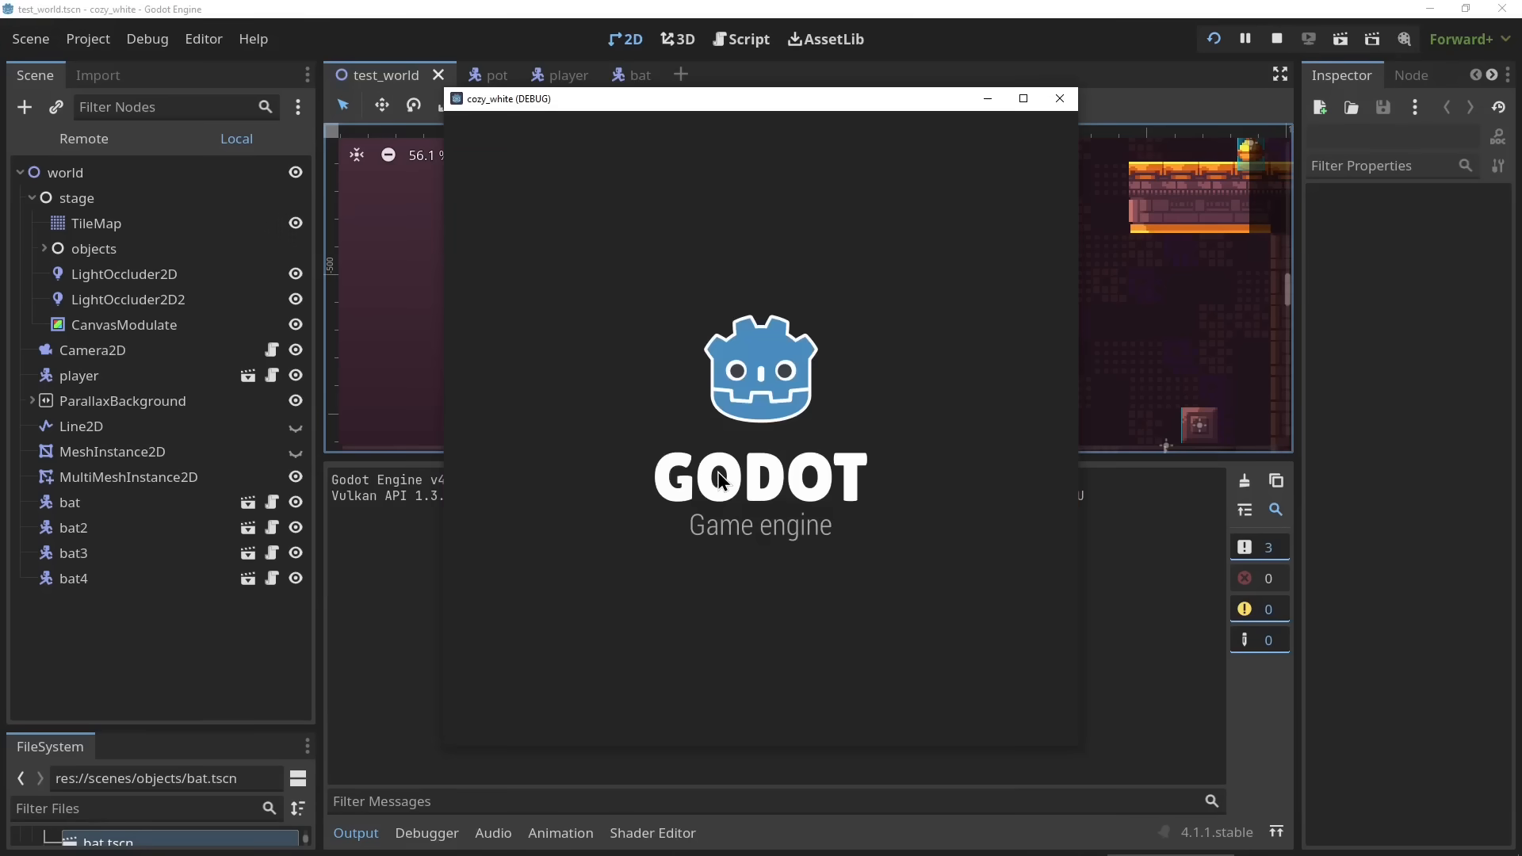
key("Right")
key("space")
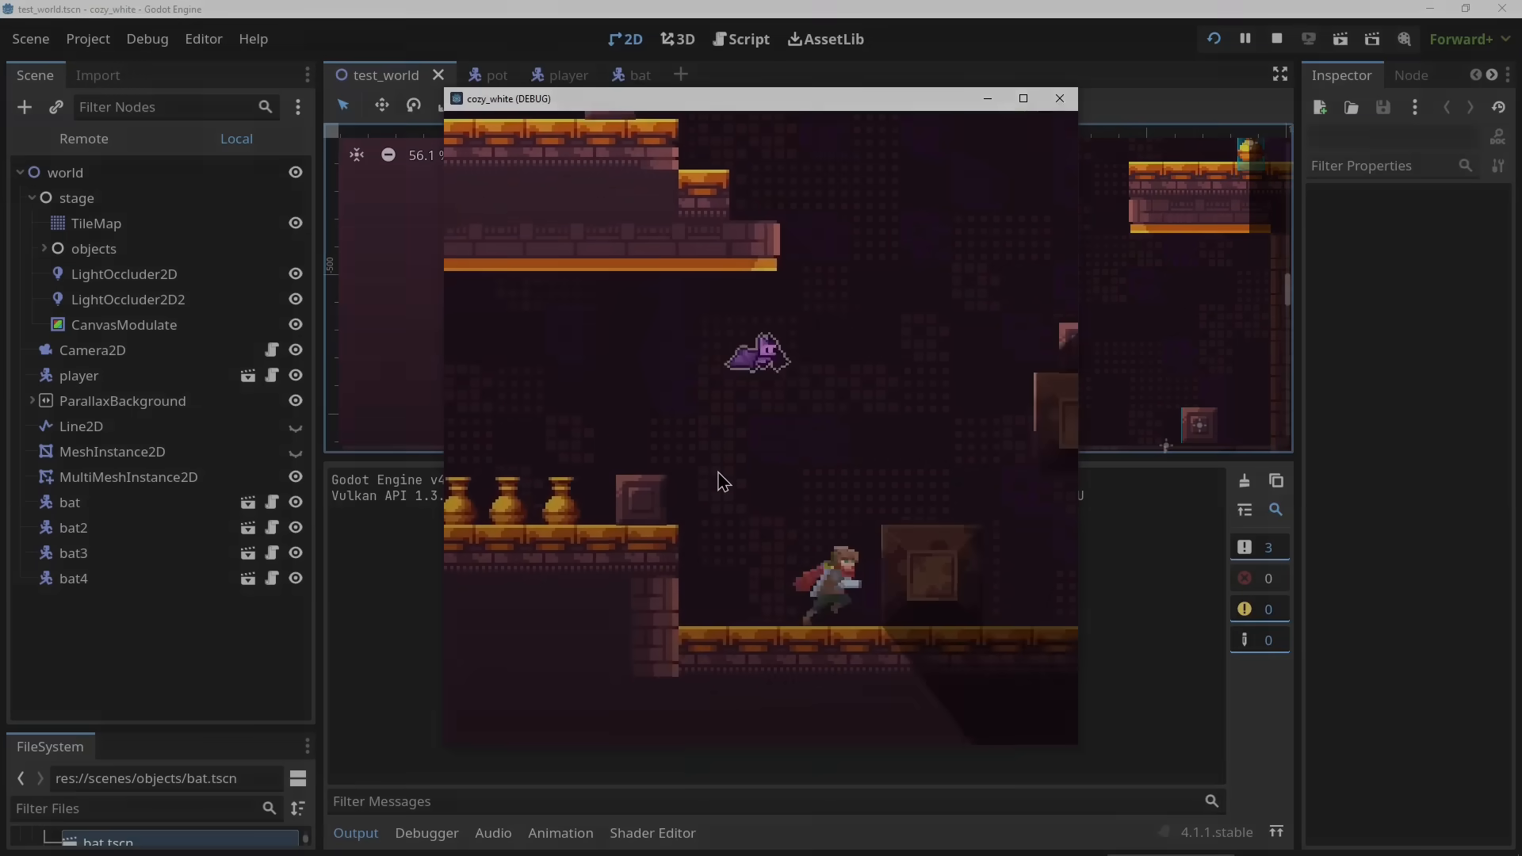
key("space")
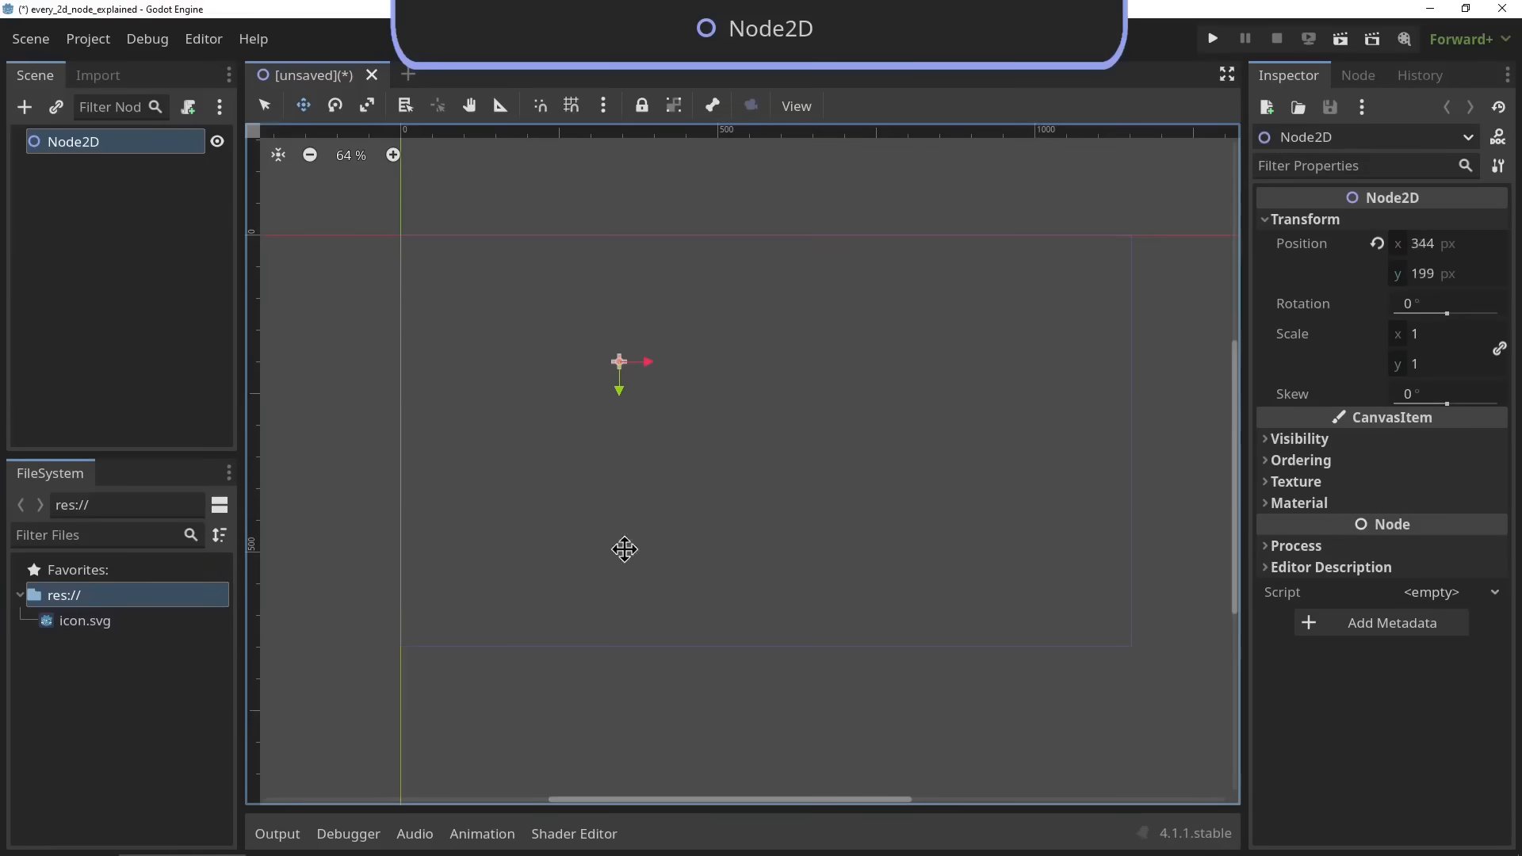
Move the Node2D to about (553, 313) px and adjust its rotation
left_click_drag(678, 578, 657, 576)
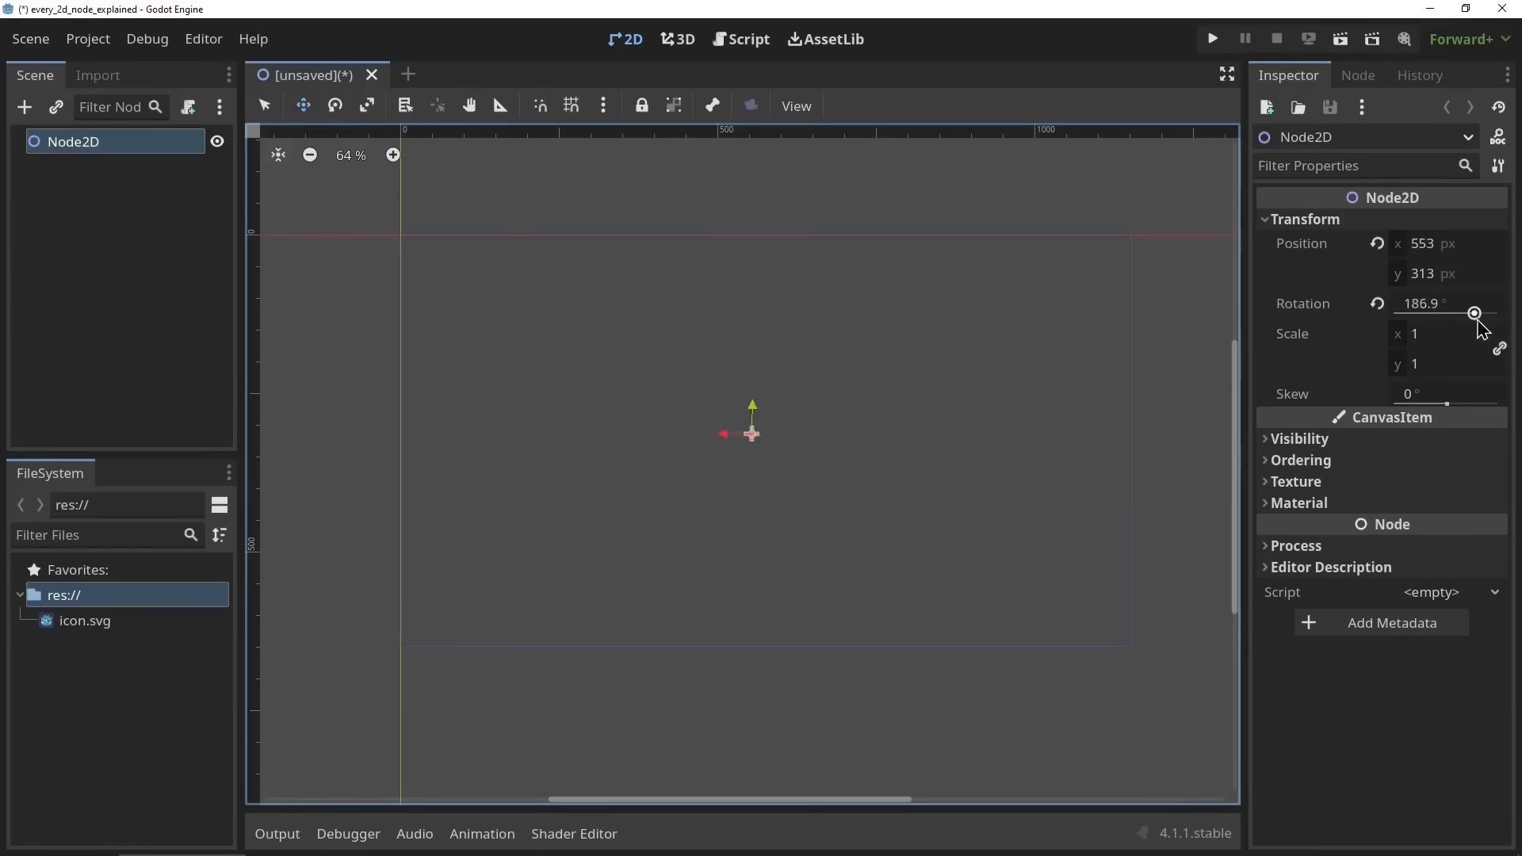
left_click_drag(1467, 335, 1467, 326)
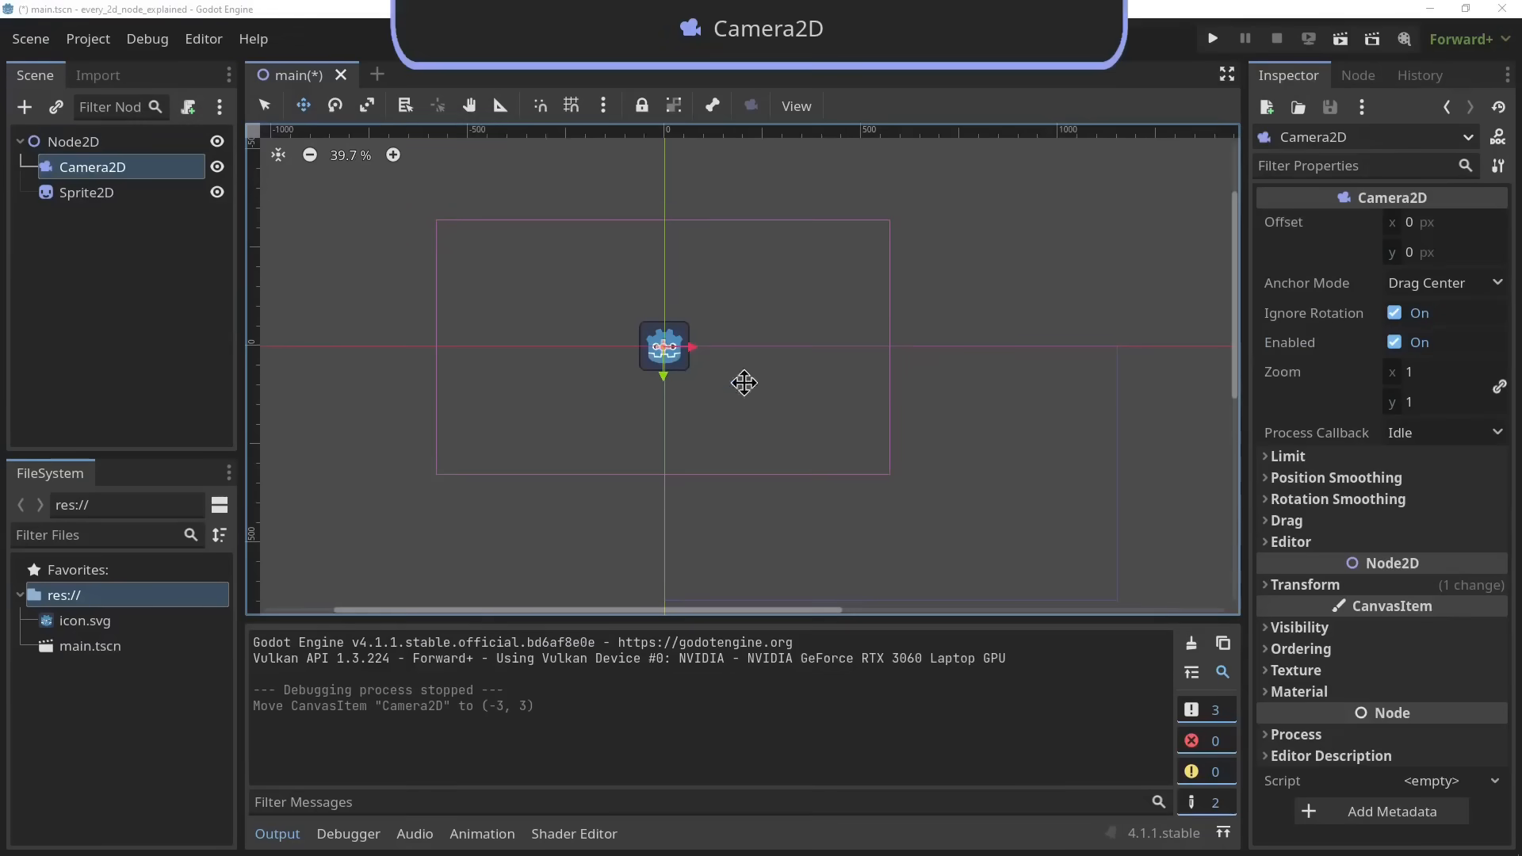
Move the Camera2D to (1, -5), run the current scene to check its view, and close the game window
left_click_drag(741, 380, 821, 422)
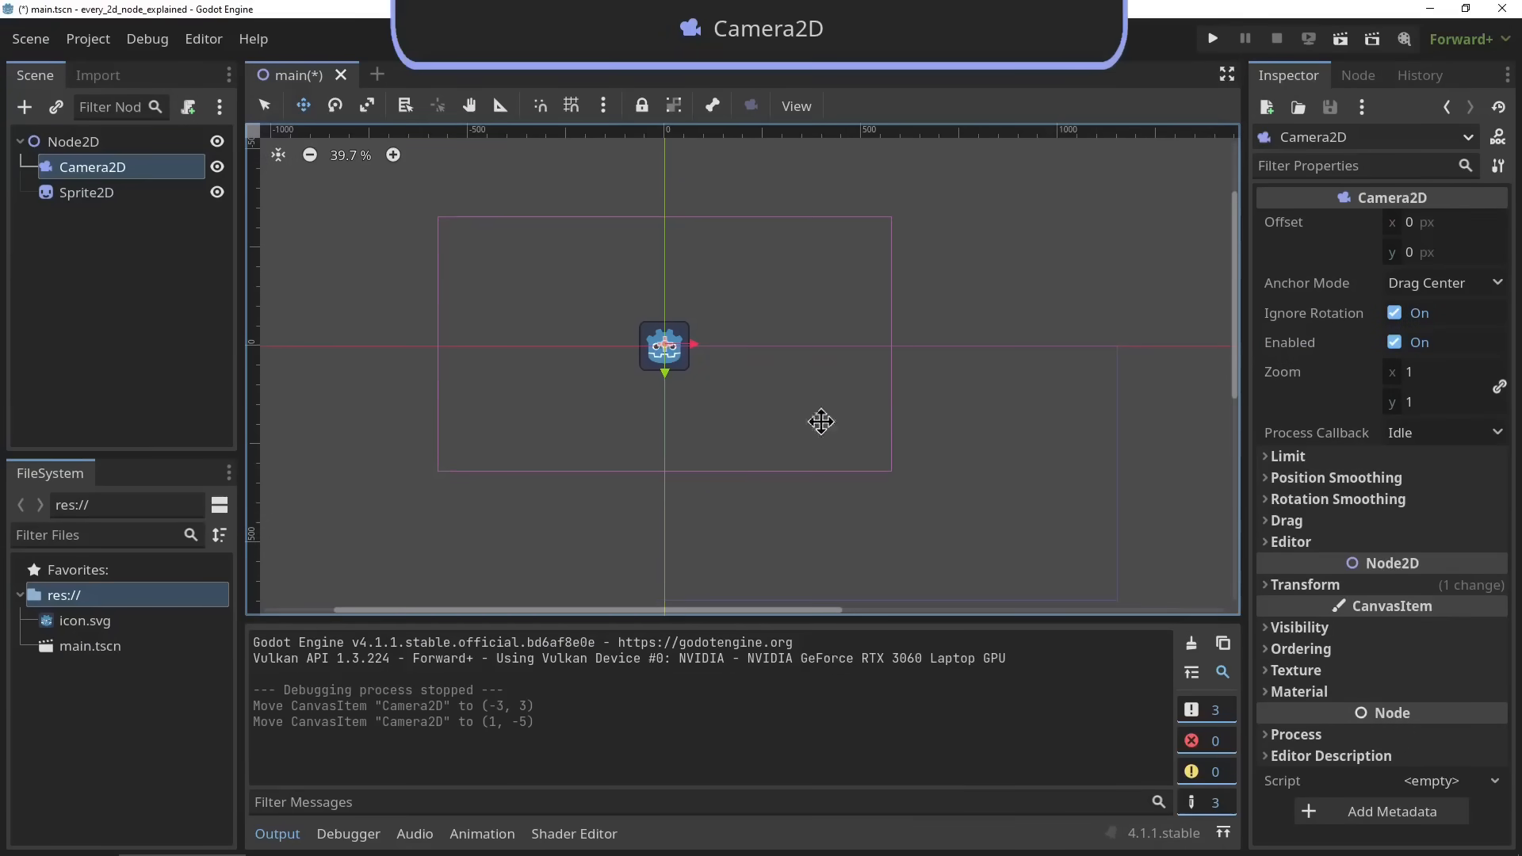
left_click(1340, 41)
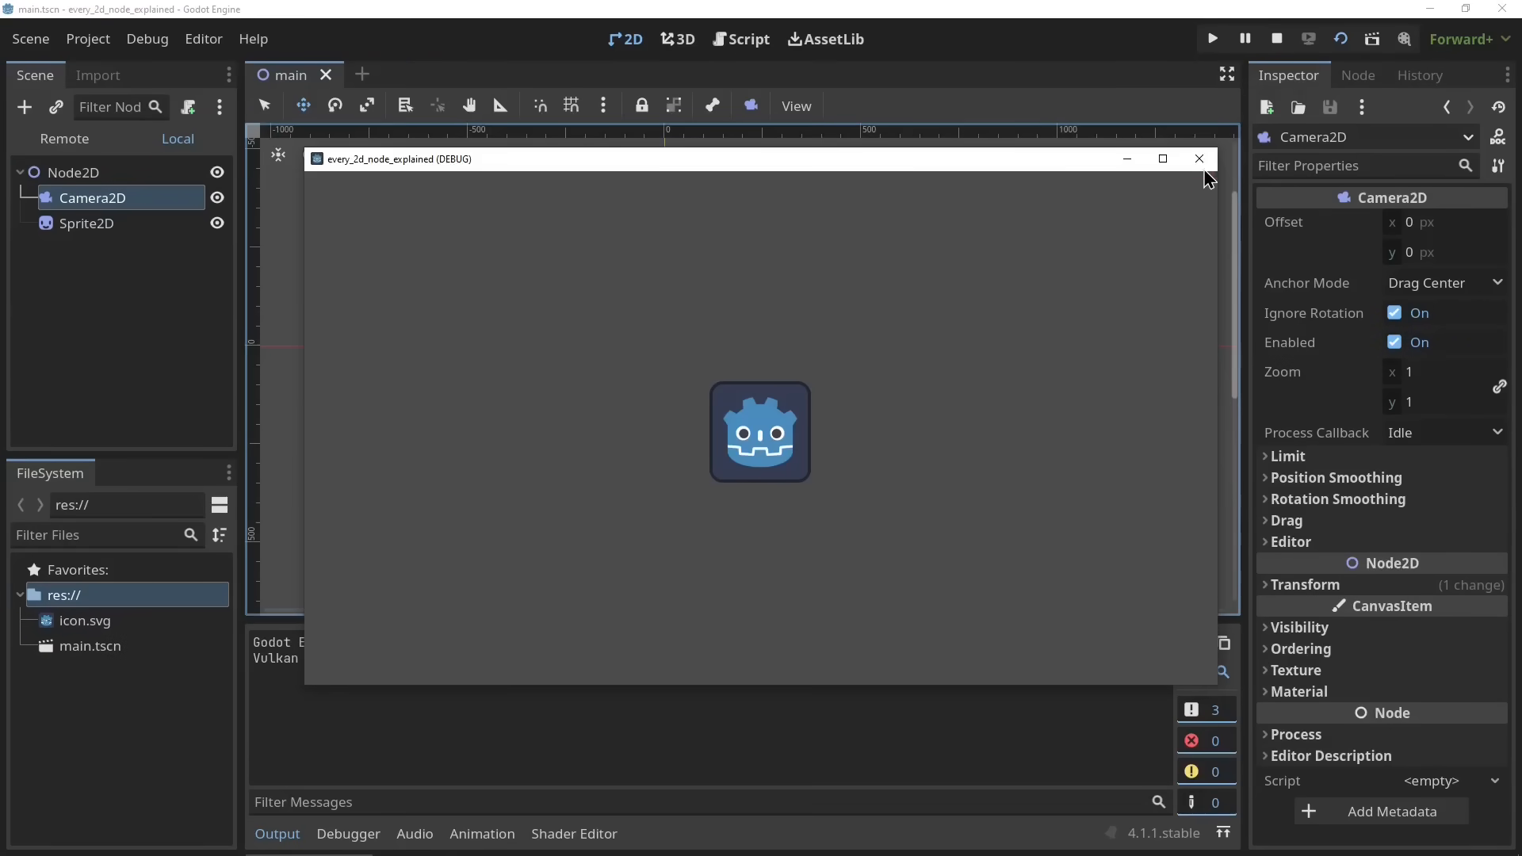
left_click(1199, 160)
Shift the Camera2D to the right and slightly down, away from the sprite, and run the current scene again
left_click_drag(789, 424, 971, 470)
left_click(1340, 41)
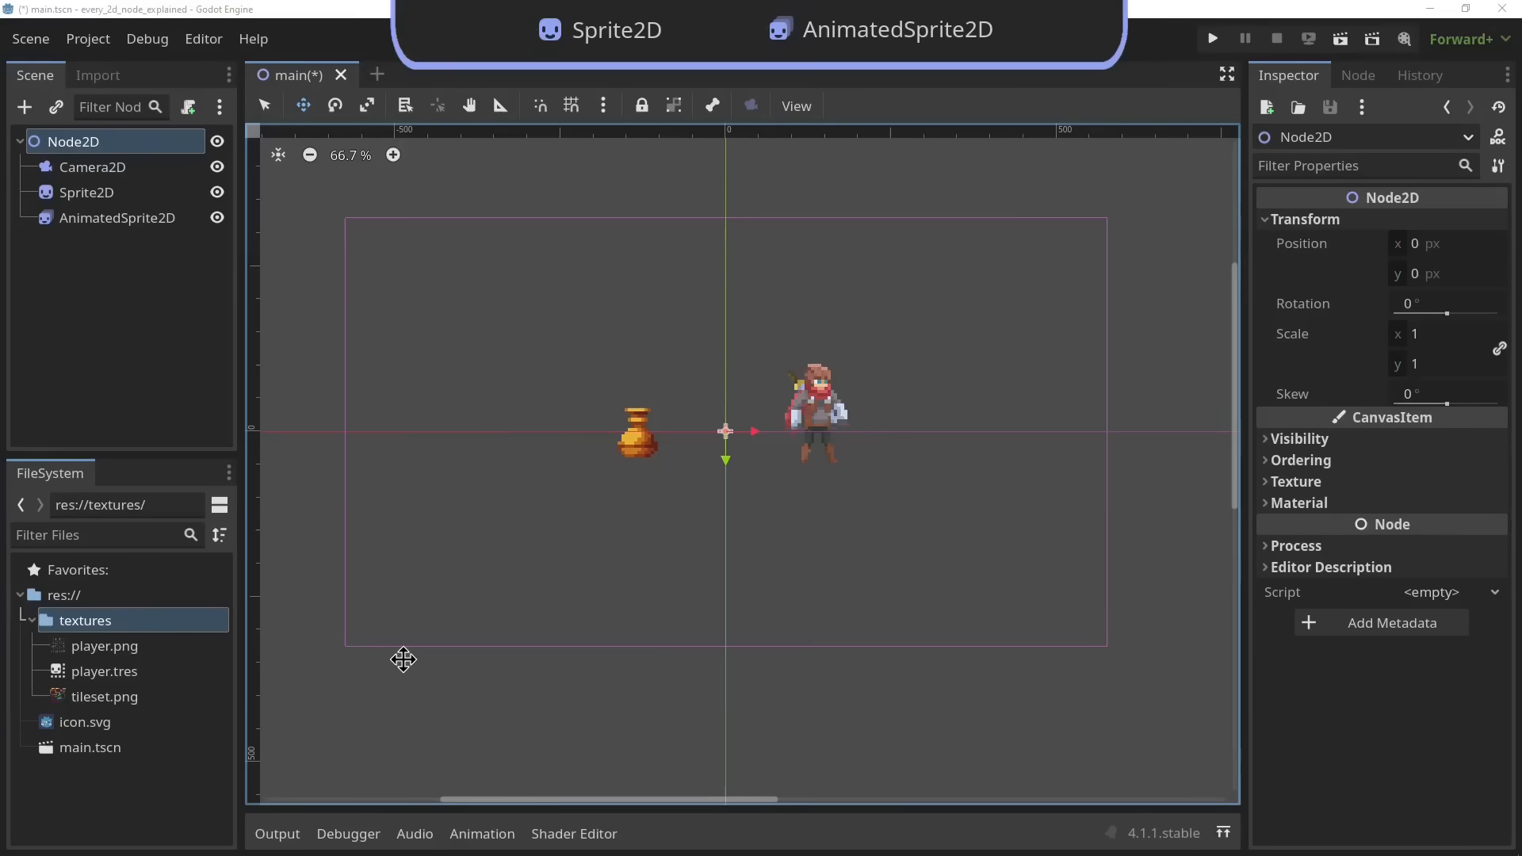
Step the Sprite2D's animation frame through neighbouring tiles and back to 135, and select the AnimatedSprite2D
mouse_move(609, 701)
middle_mouse_down()
mouse_move(627, 688)
mouse_move(606, 696)
middle_mouse_up()
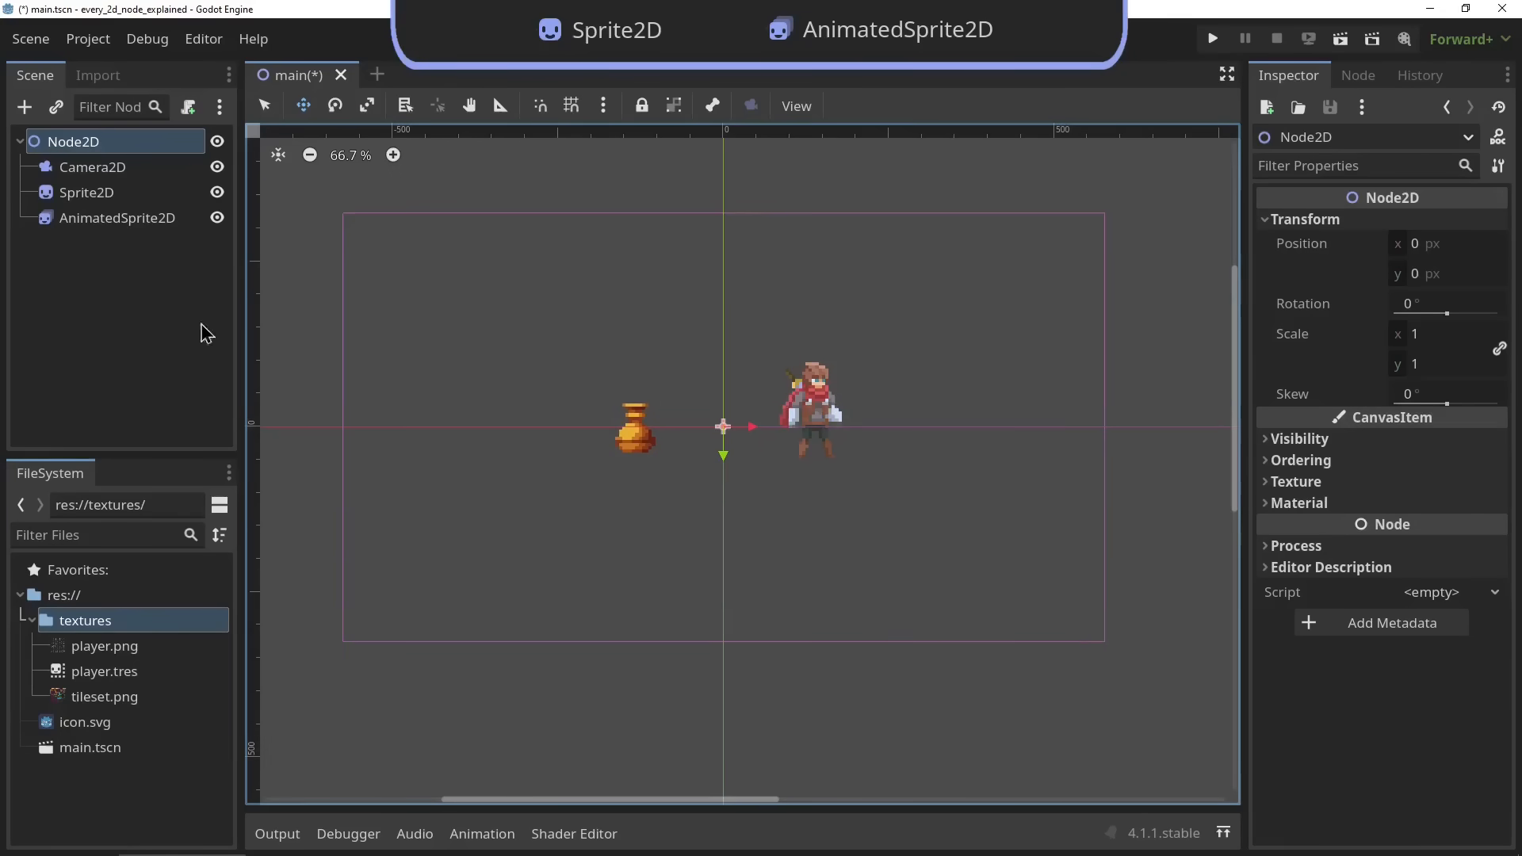
left_click(143, 195)
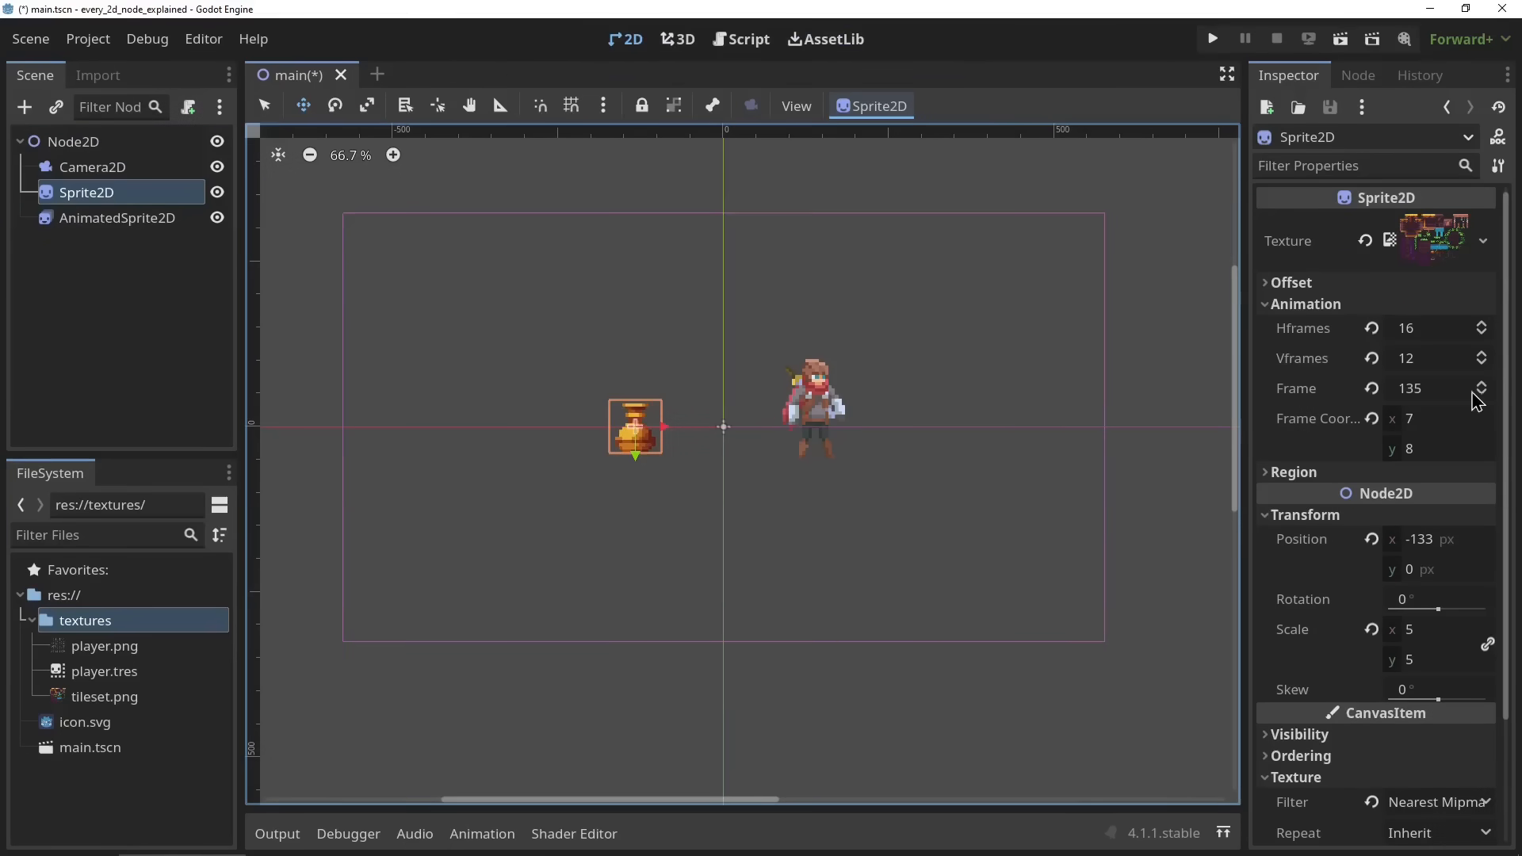
left_click(1482, 385)
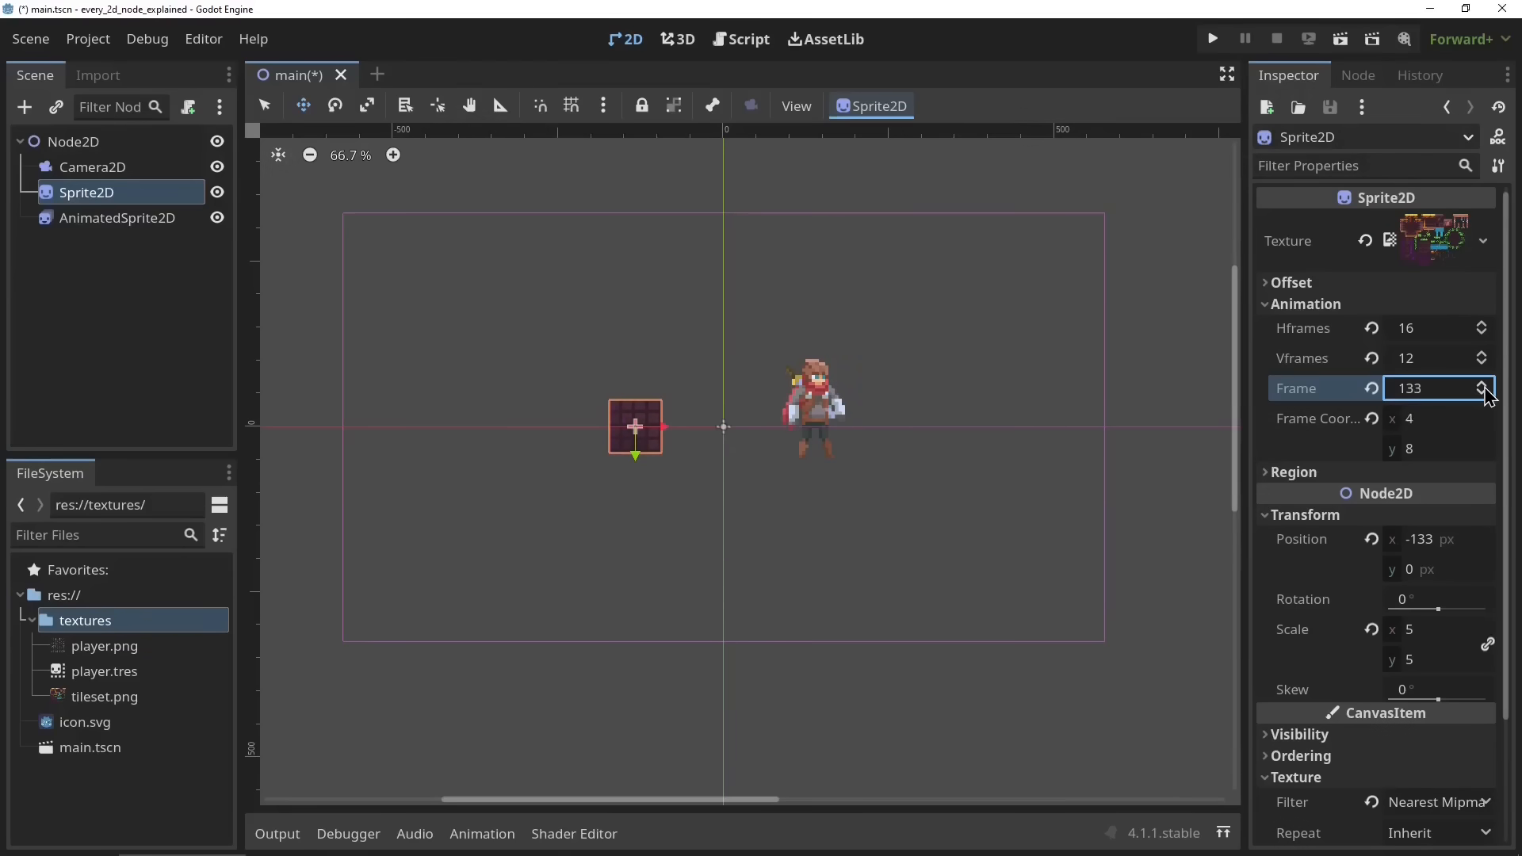
left_click(1484, 387)
left_click(1483, 387)
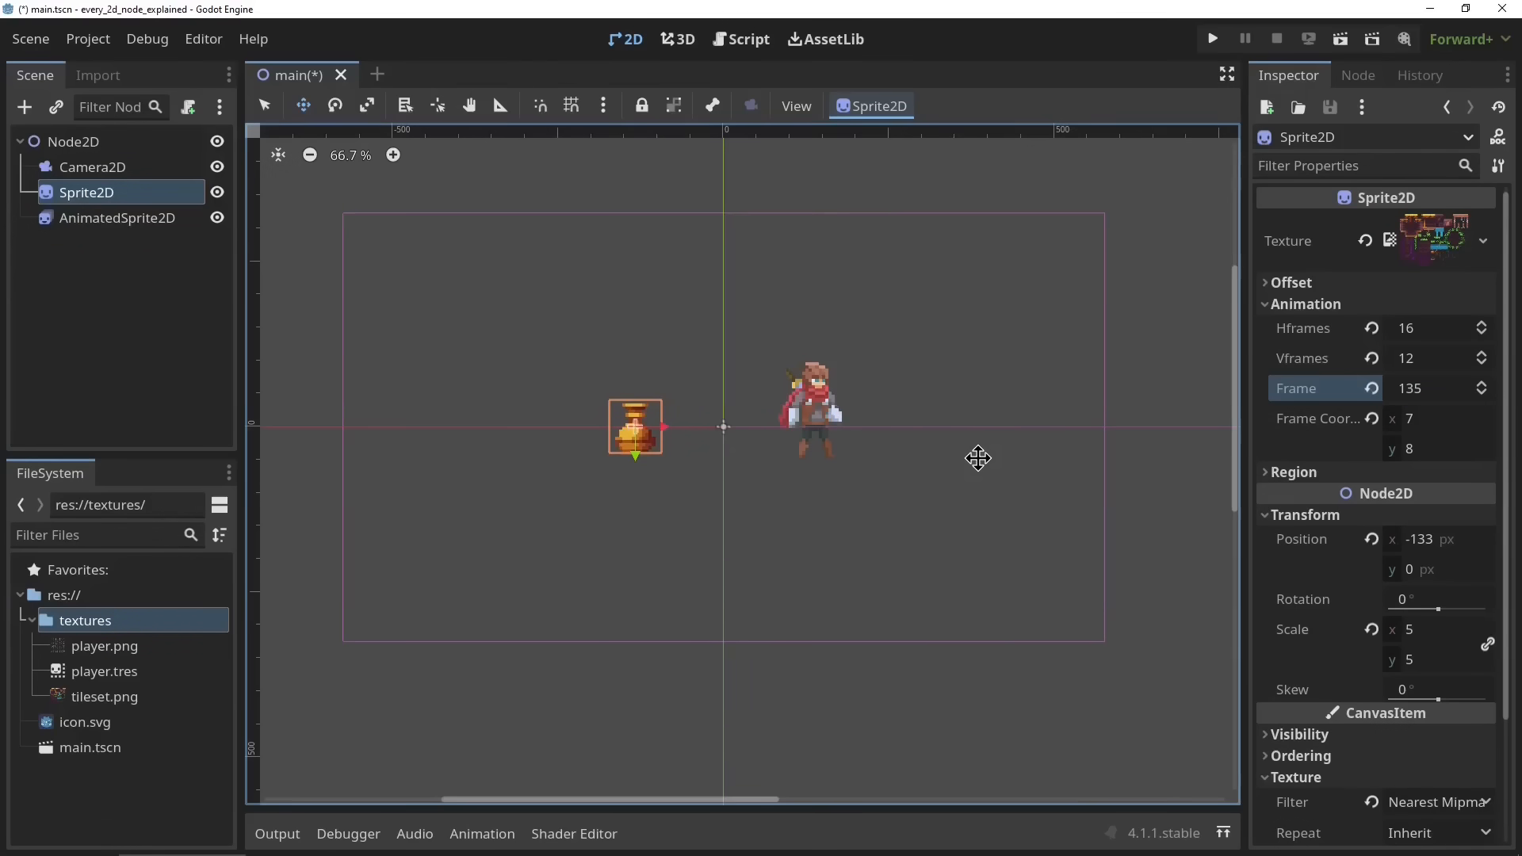
left_click(135, 219)
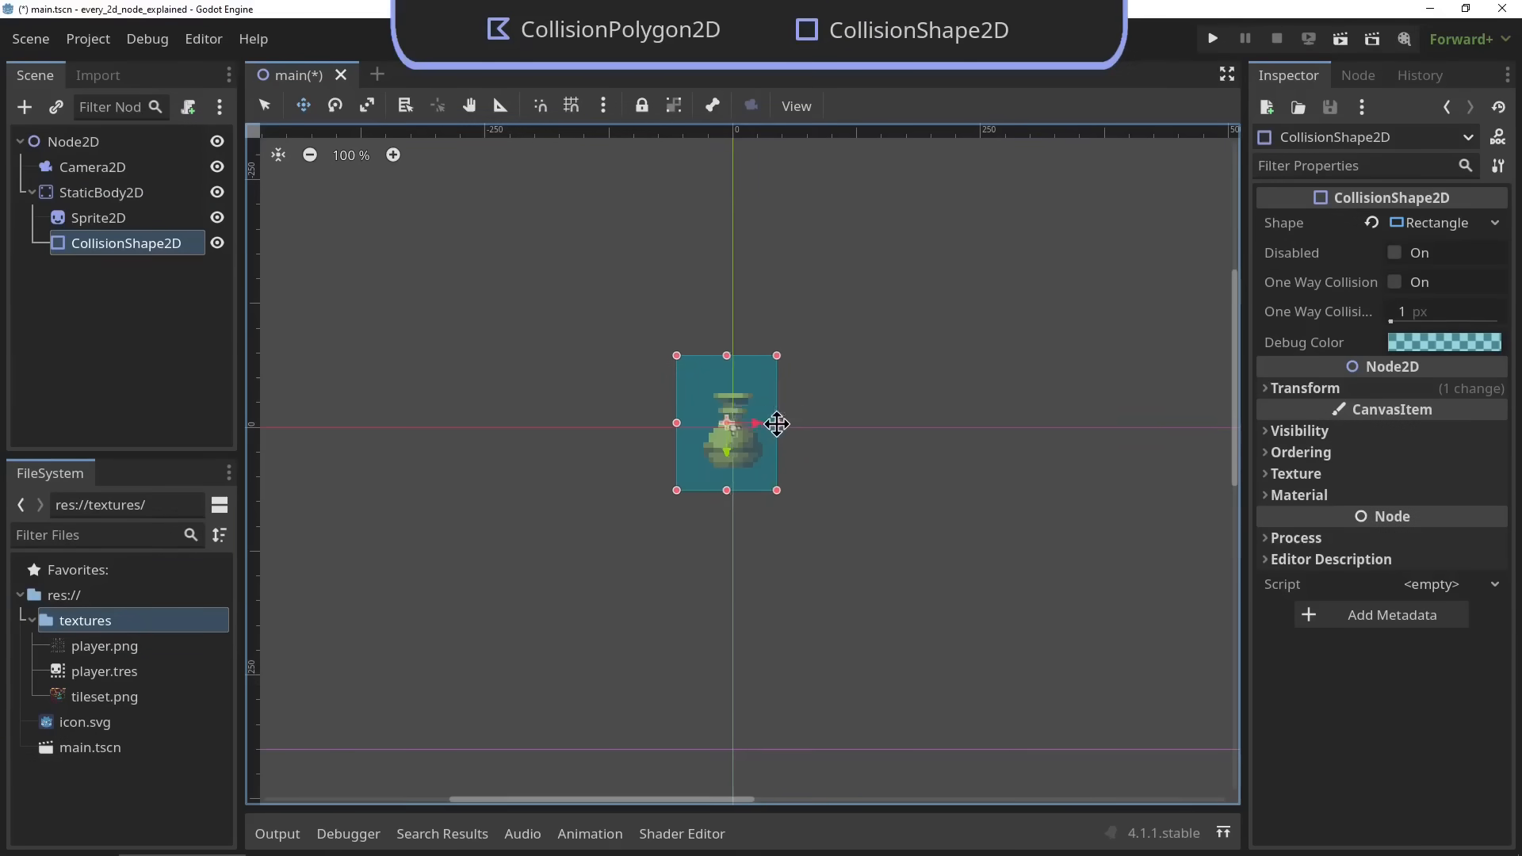
Shrink the CollisionShape2D rectangle in width and height until it fits tightly around the bottle sprite
left_click_drag(777, 424, 703, 423)
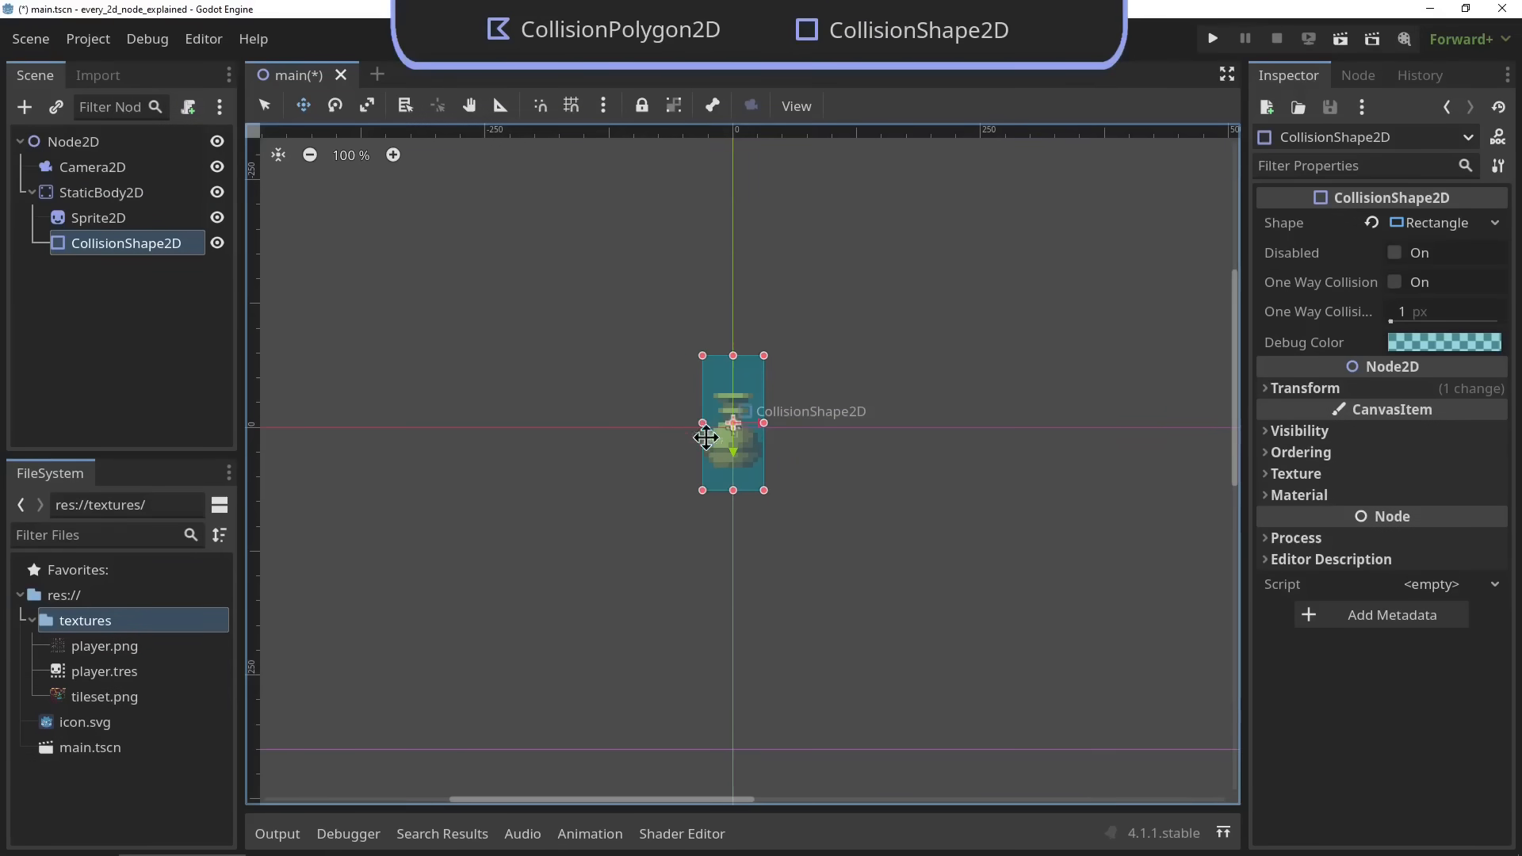
left_click_drag(733, 356, 738, 386)
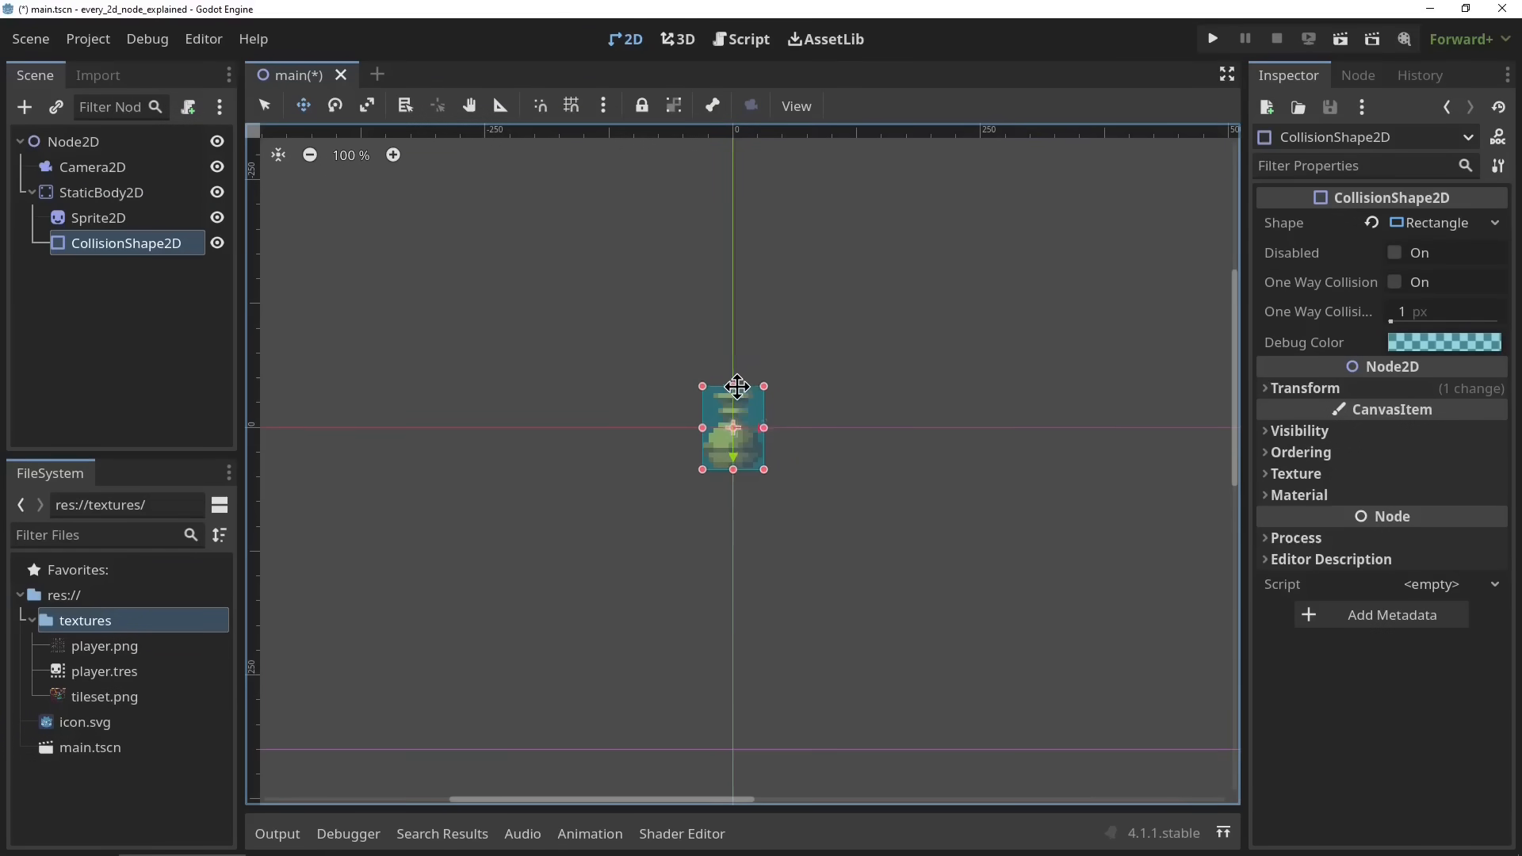
Toggle the CollisionShape2D's visibility off and on to compare it with the bottle sprite, leaving it shown
left_click(217, 243)
left_click(217, 242)
left_click(217, 242)
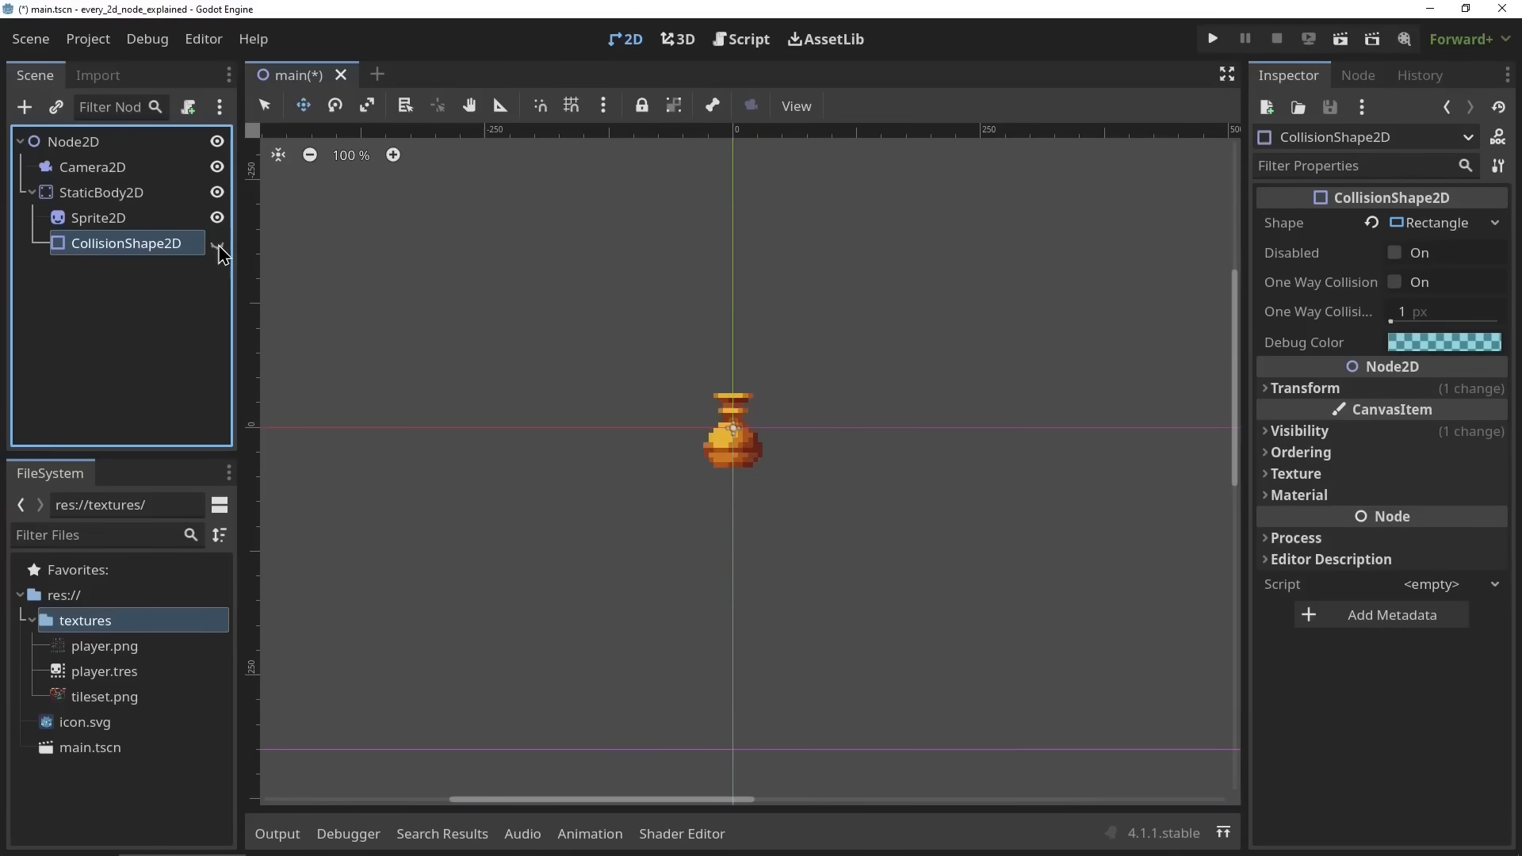
left_click(218, 242)
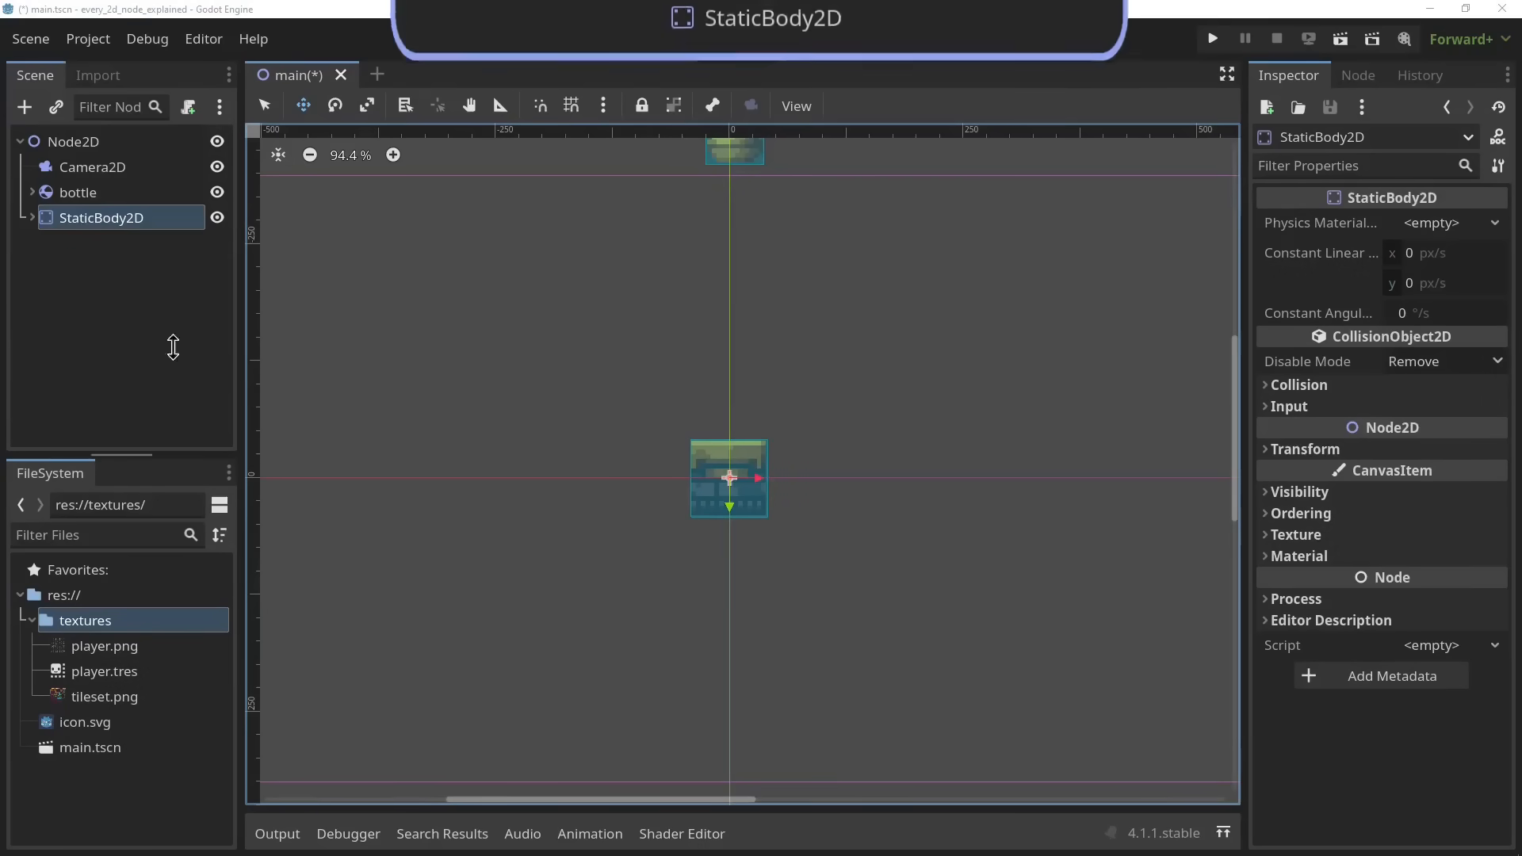
Duplicate the StaticBody2D tile onto both sides of the original and run the scene to test the bottle landing on them
left_click(87, 225)
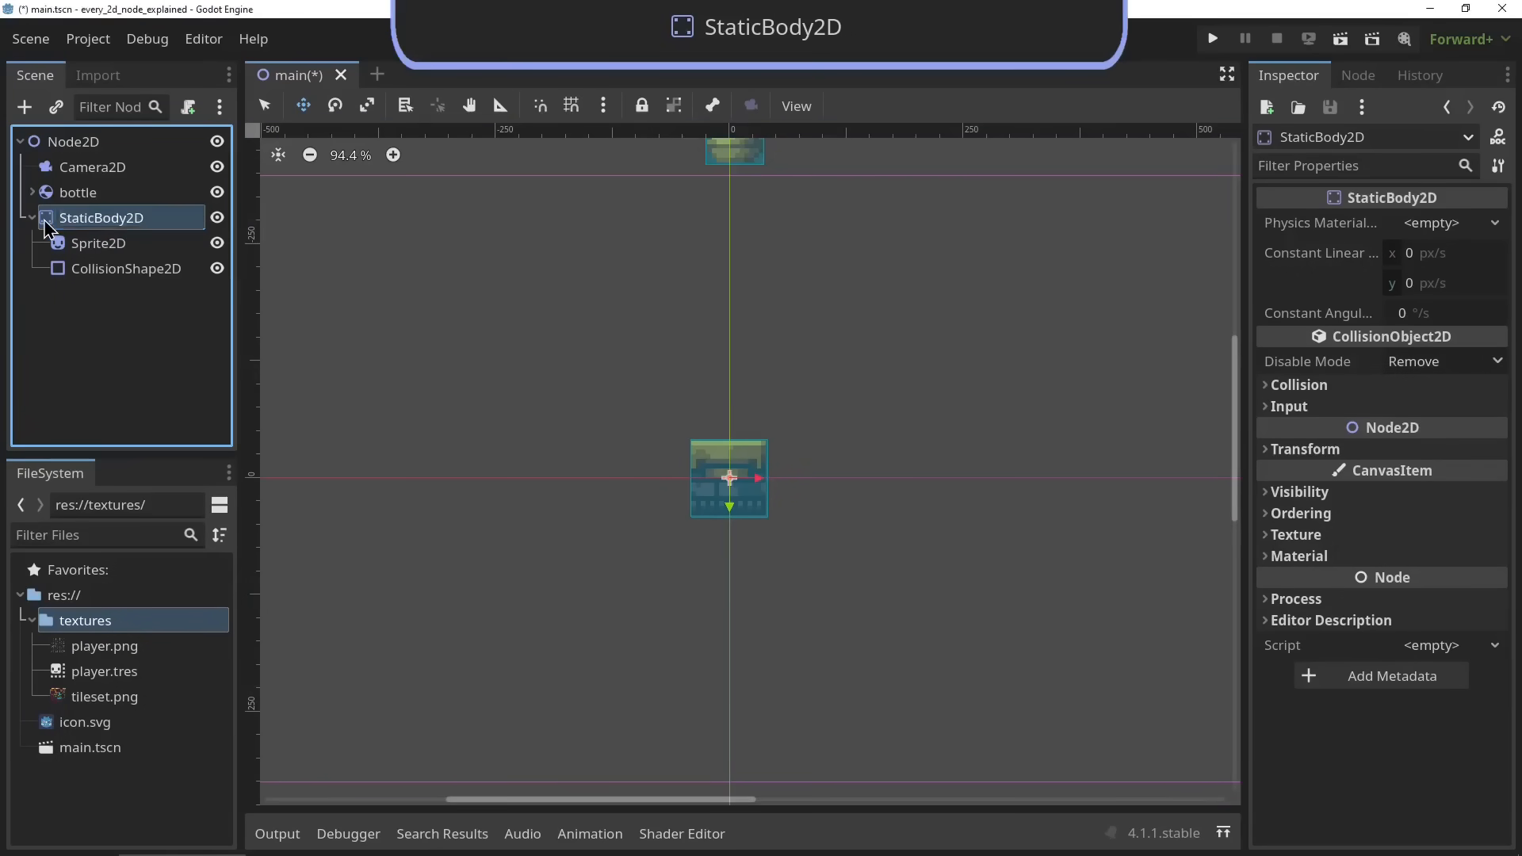
key("ctrl+d")
left_click_drag(759, 478, 680, 482)
key("ctrl+d")
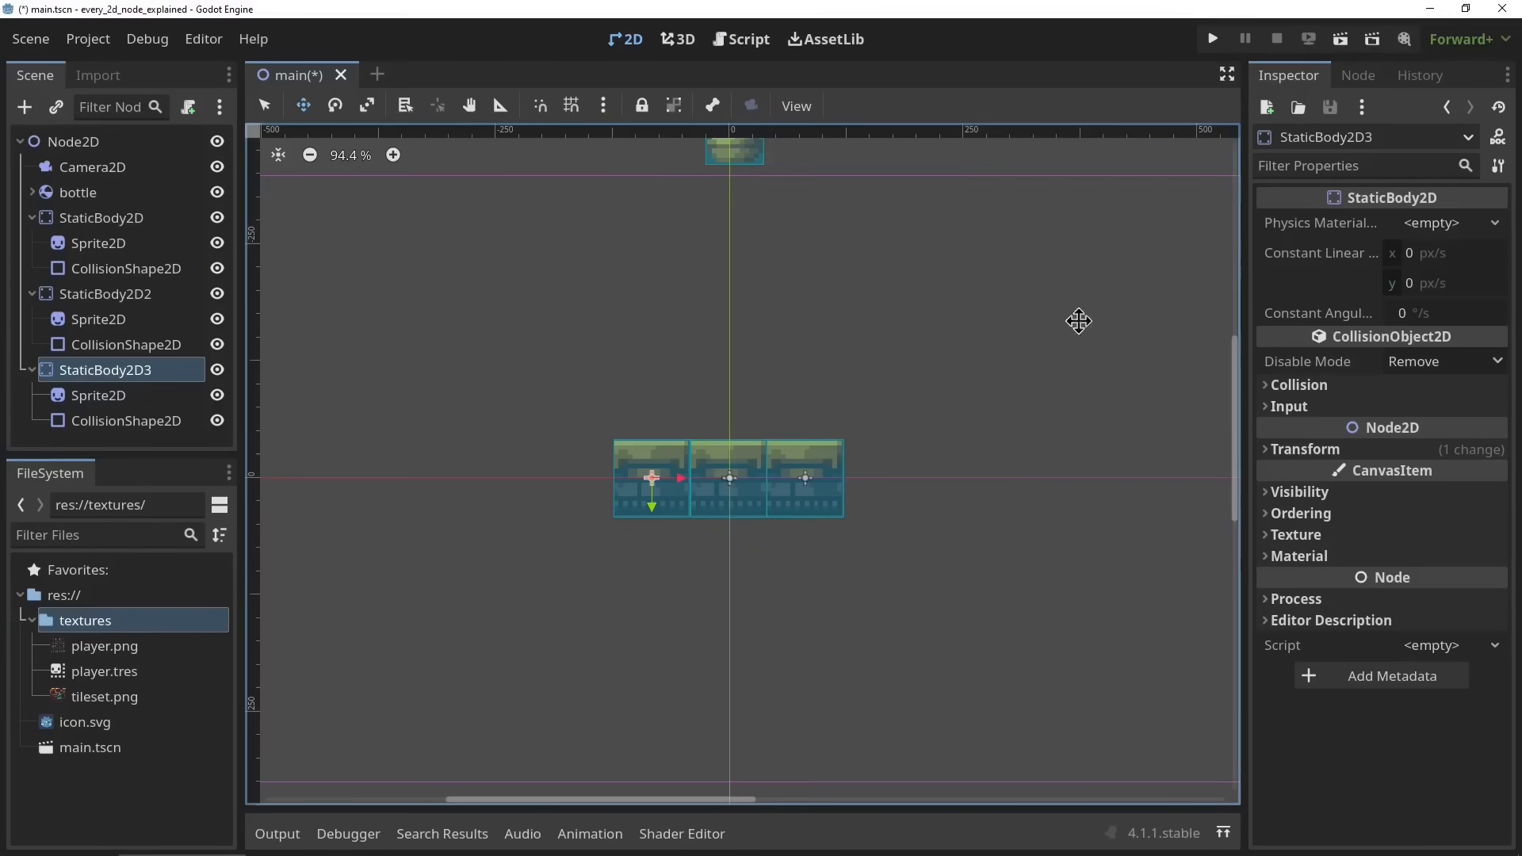
left_click(1339, 40)
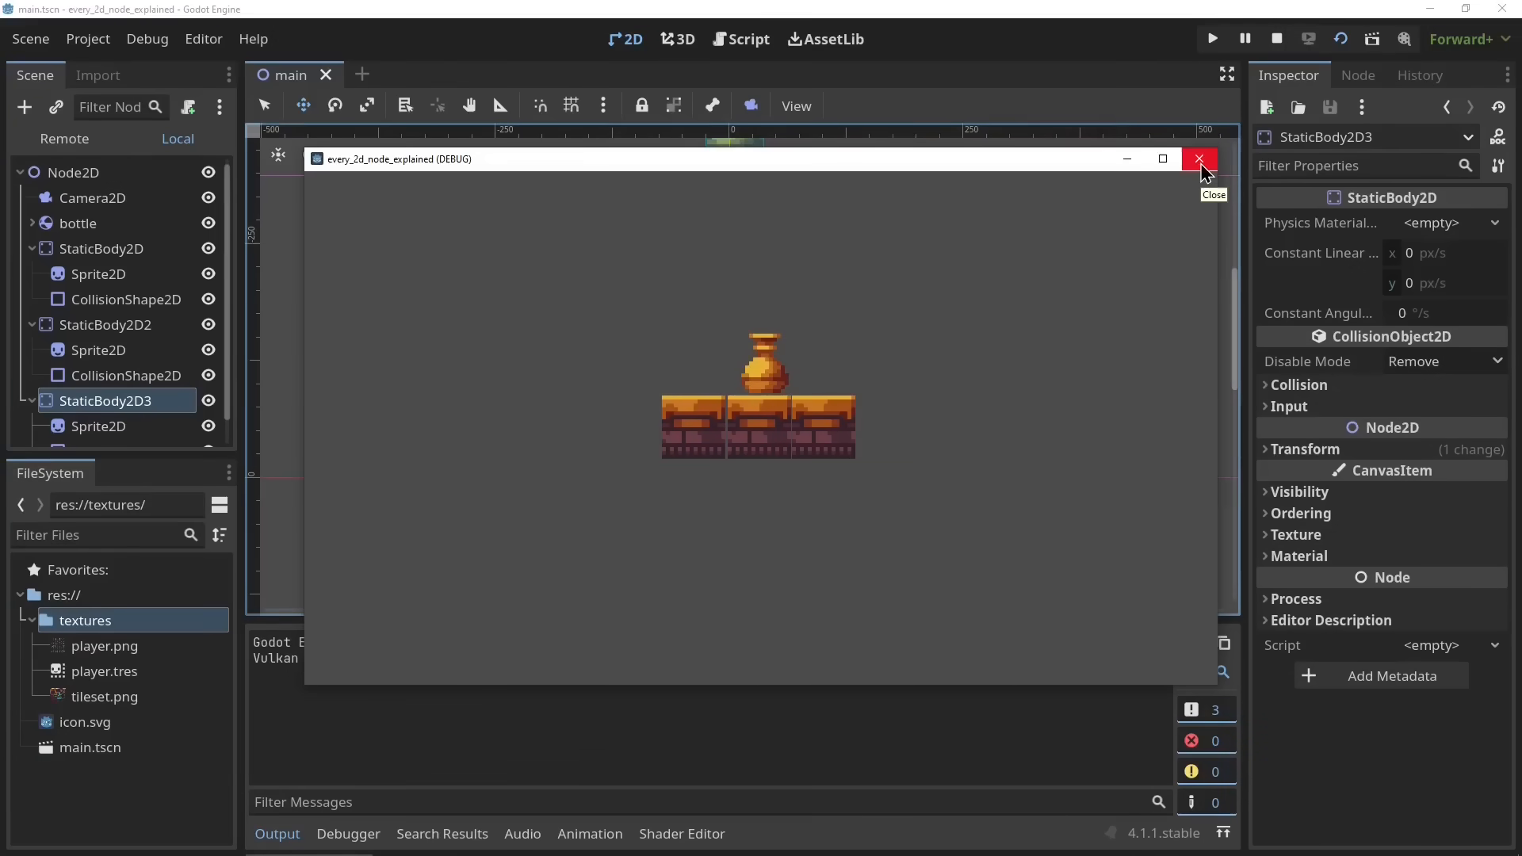
left_click(1198, 160)
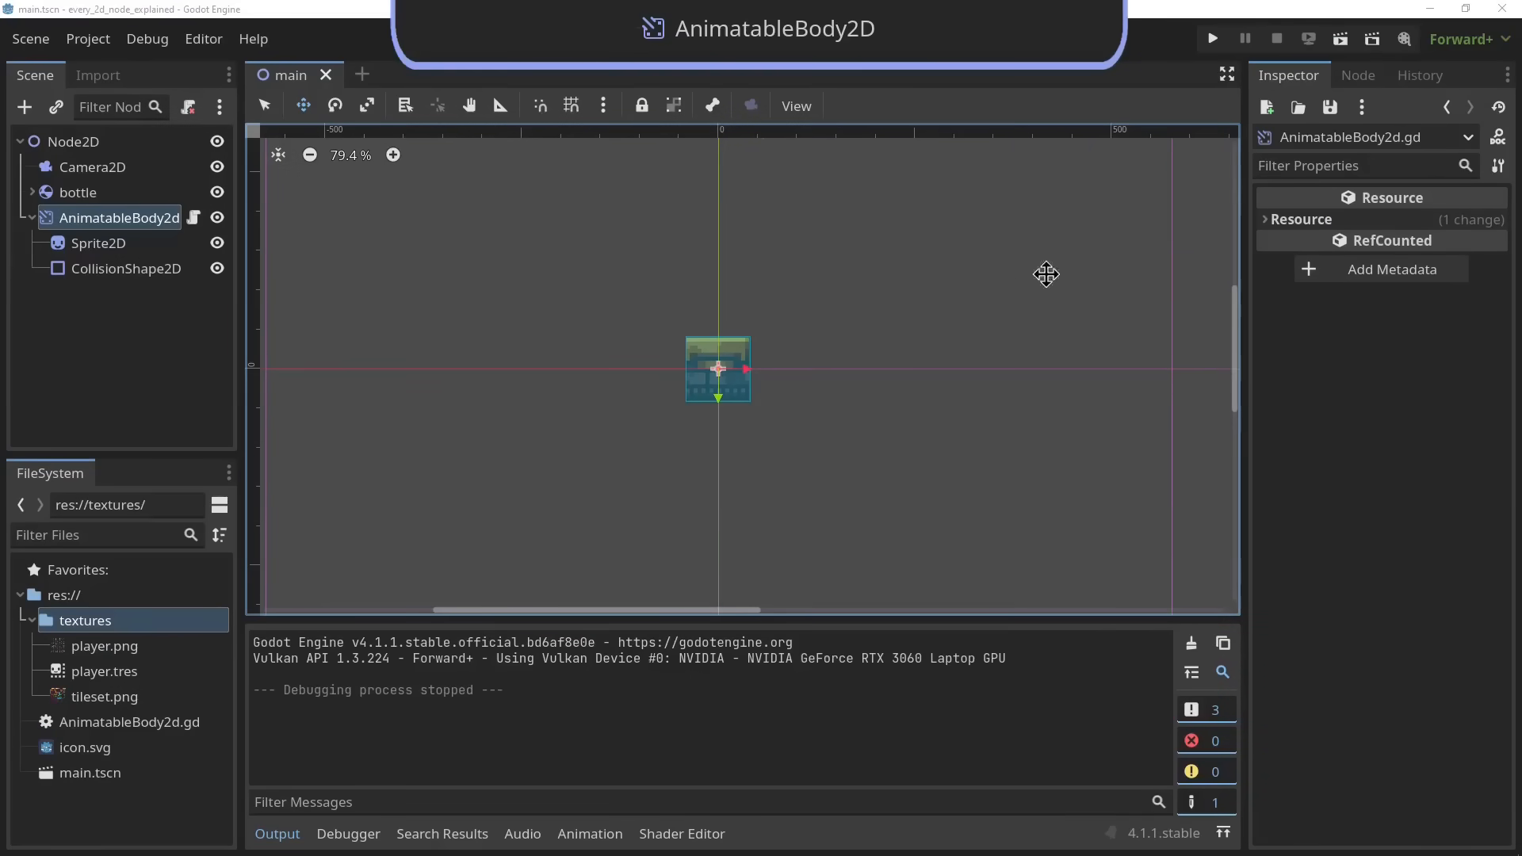
Run the current scene to watch the bottle on the AnimatableBody2D tile
left_click(1340, 41)
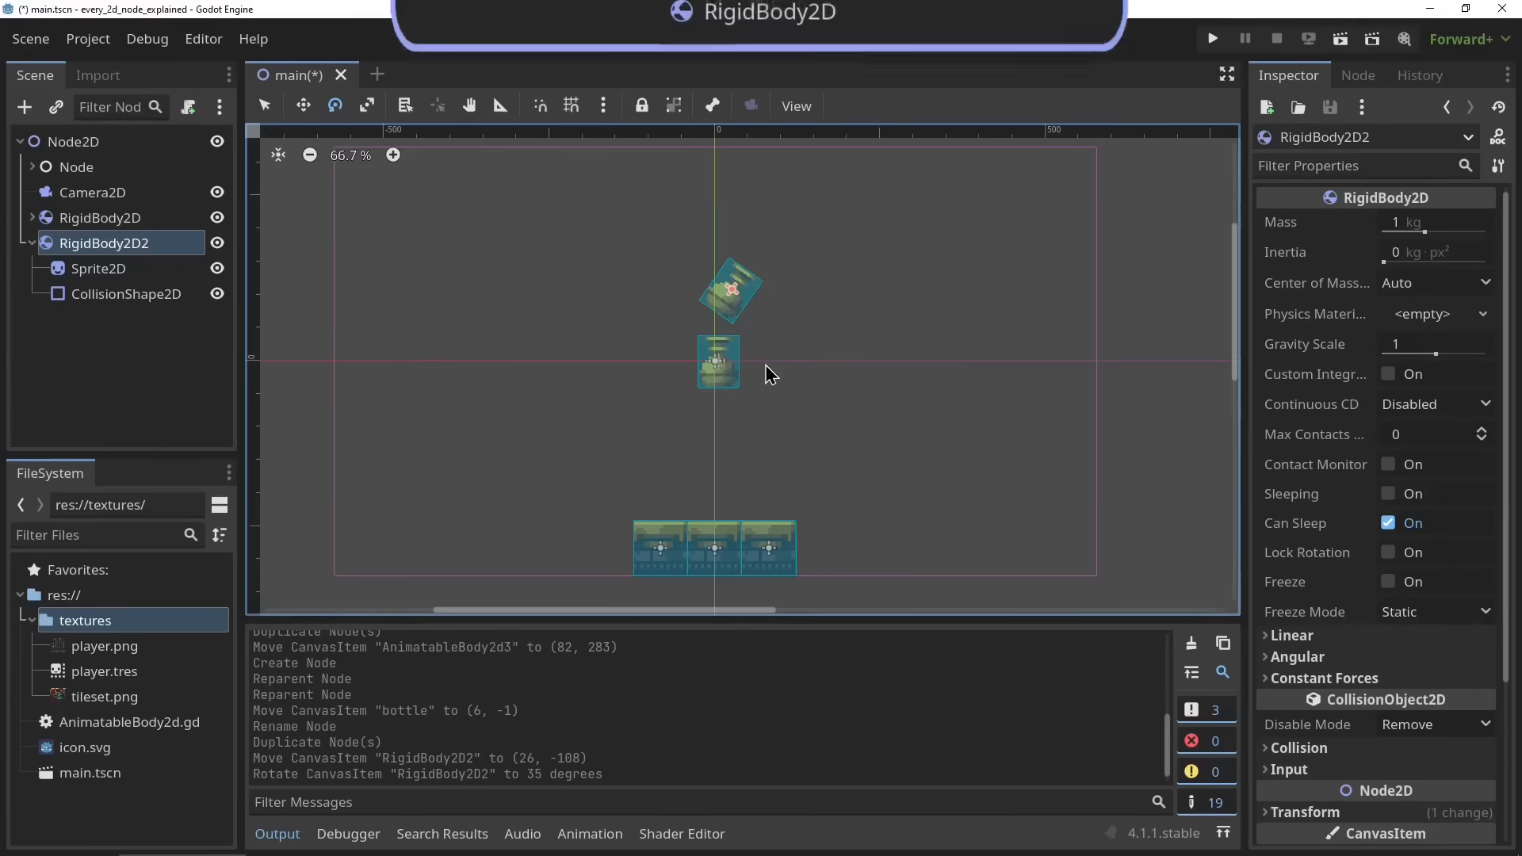
Duplicate the tilted RigidBody2D2 bottle, place the copy above it with a different tilt, and run the current scene
key("ctrl+d")
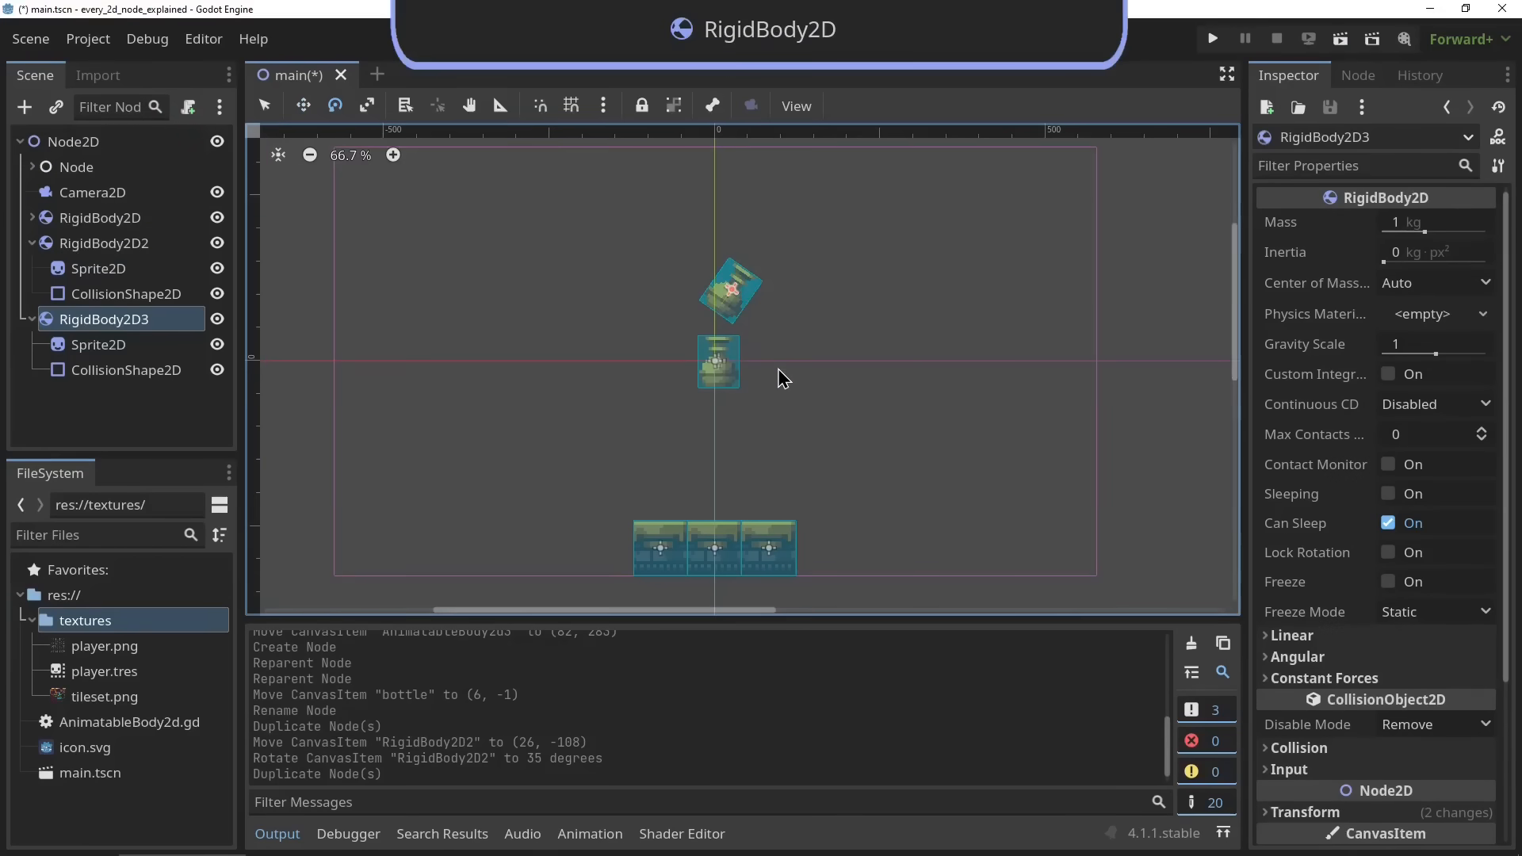
left_click_drag(778, 367, 826, 219)
left_click(1342, 39)
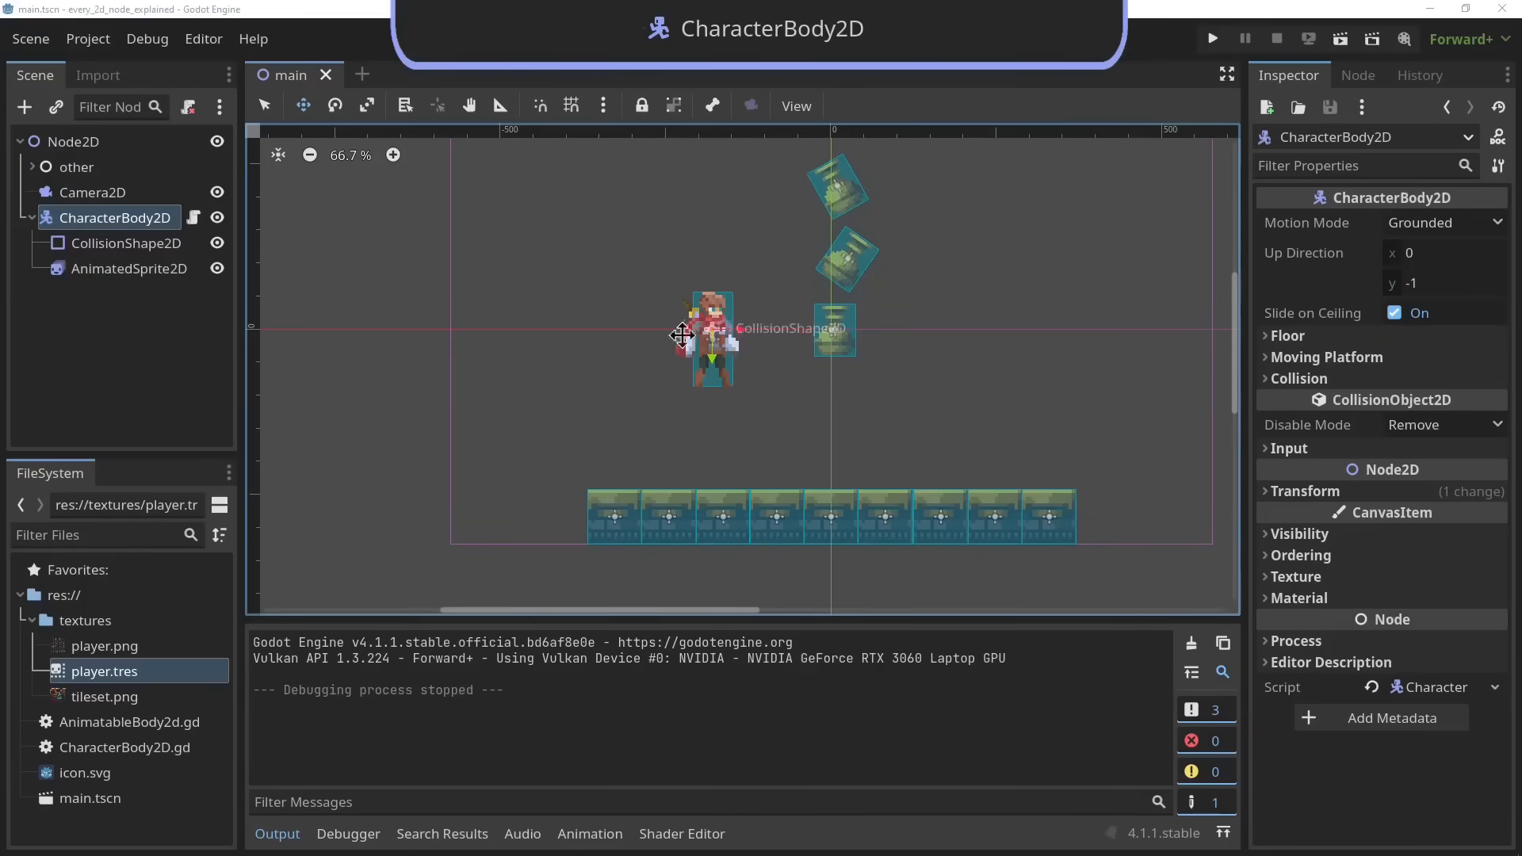
Open the CharacterBody2D script and highlight the move_and_slide() call on line 40
left_click(757, 38)
scroll(592, 424, "down", 1)
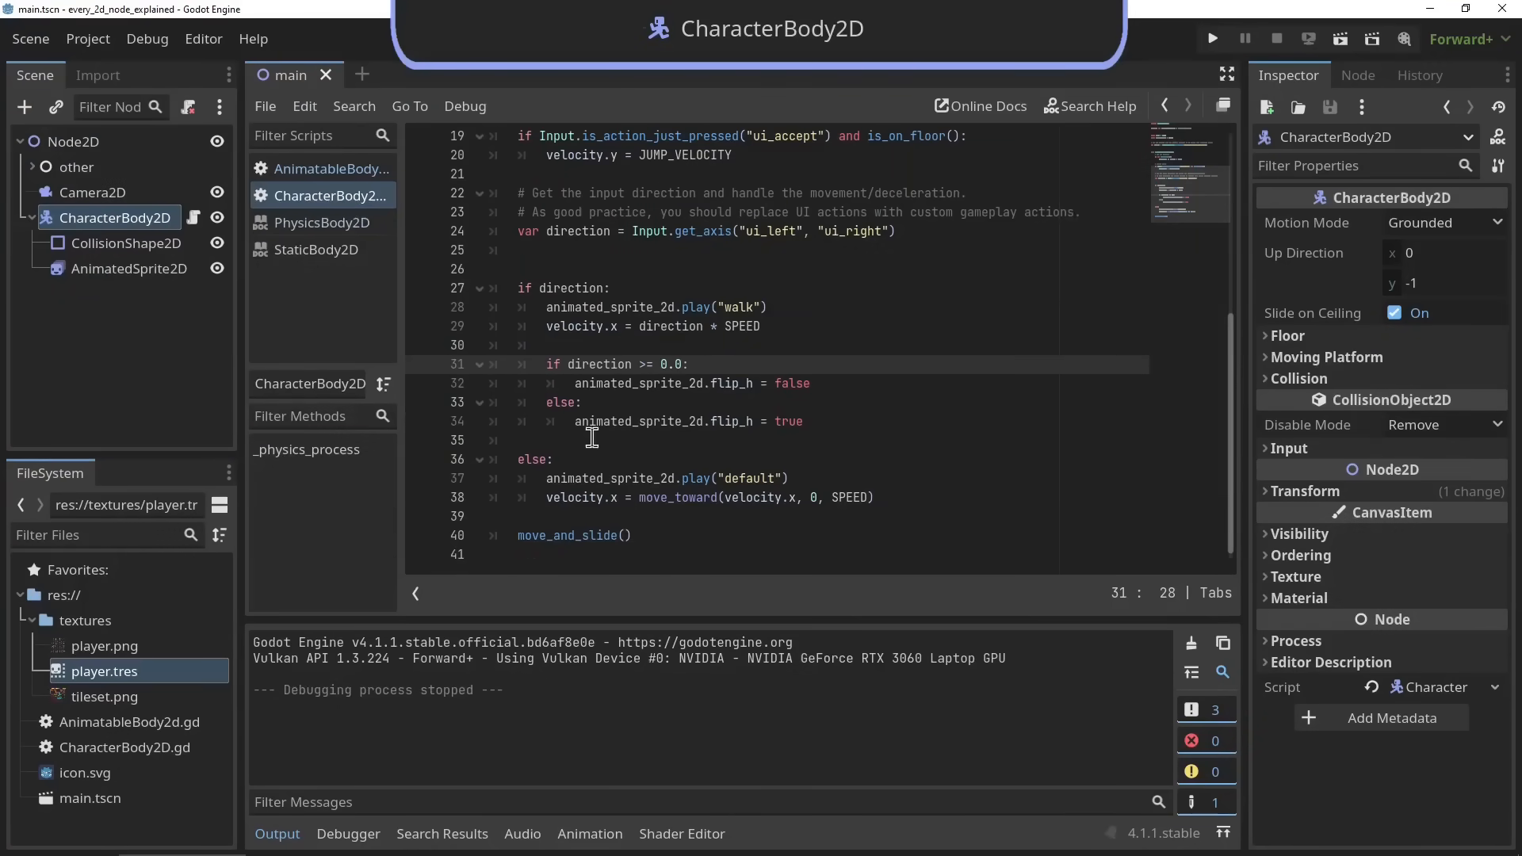
triple_click(511, 535)
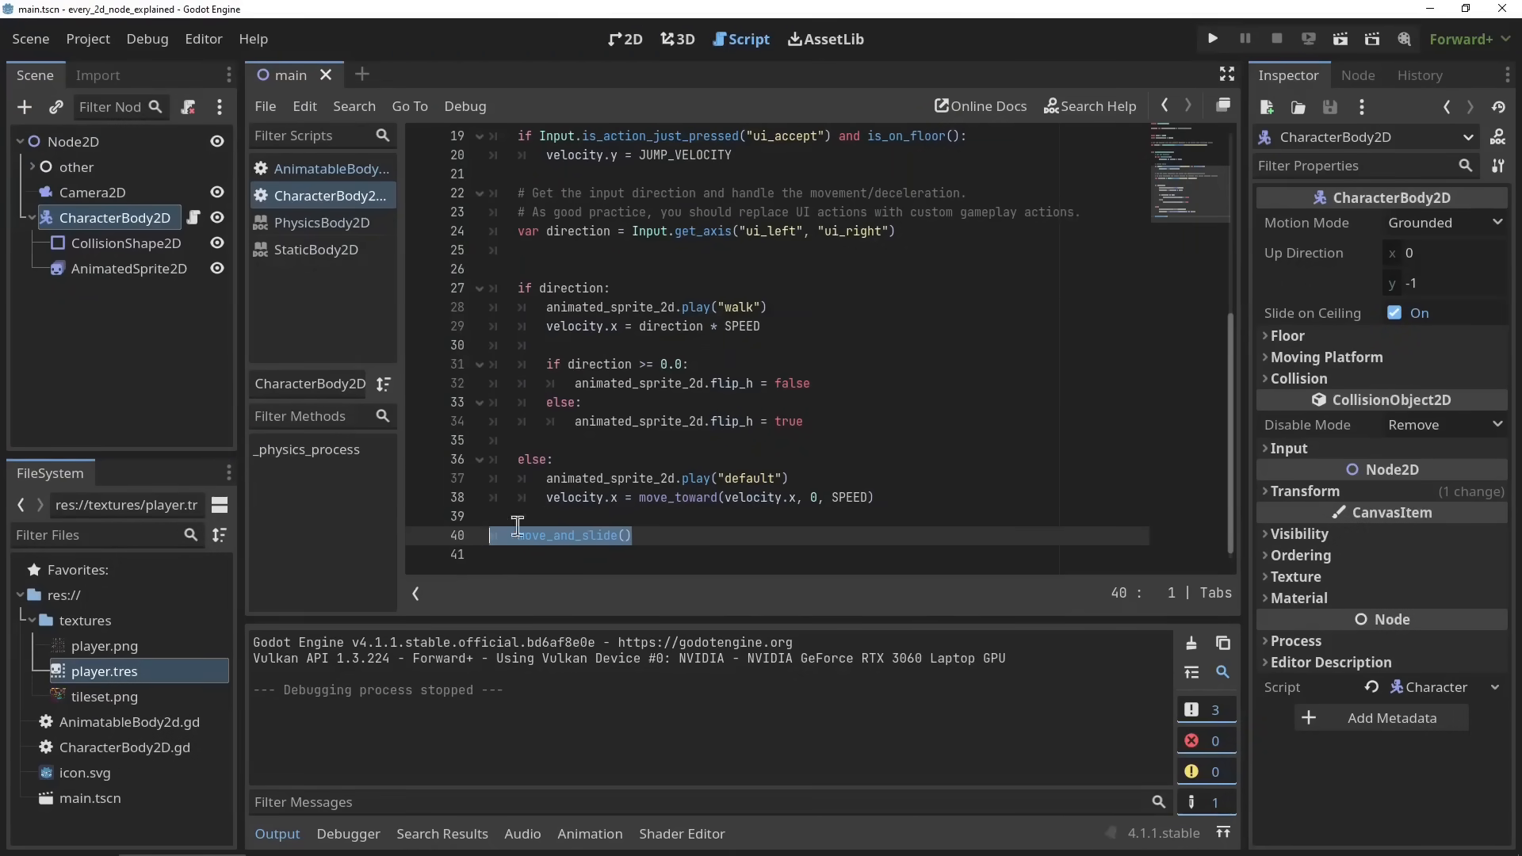
Run the current scene and walk the character right into the bottles and back left
left_click(1339, 41)
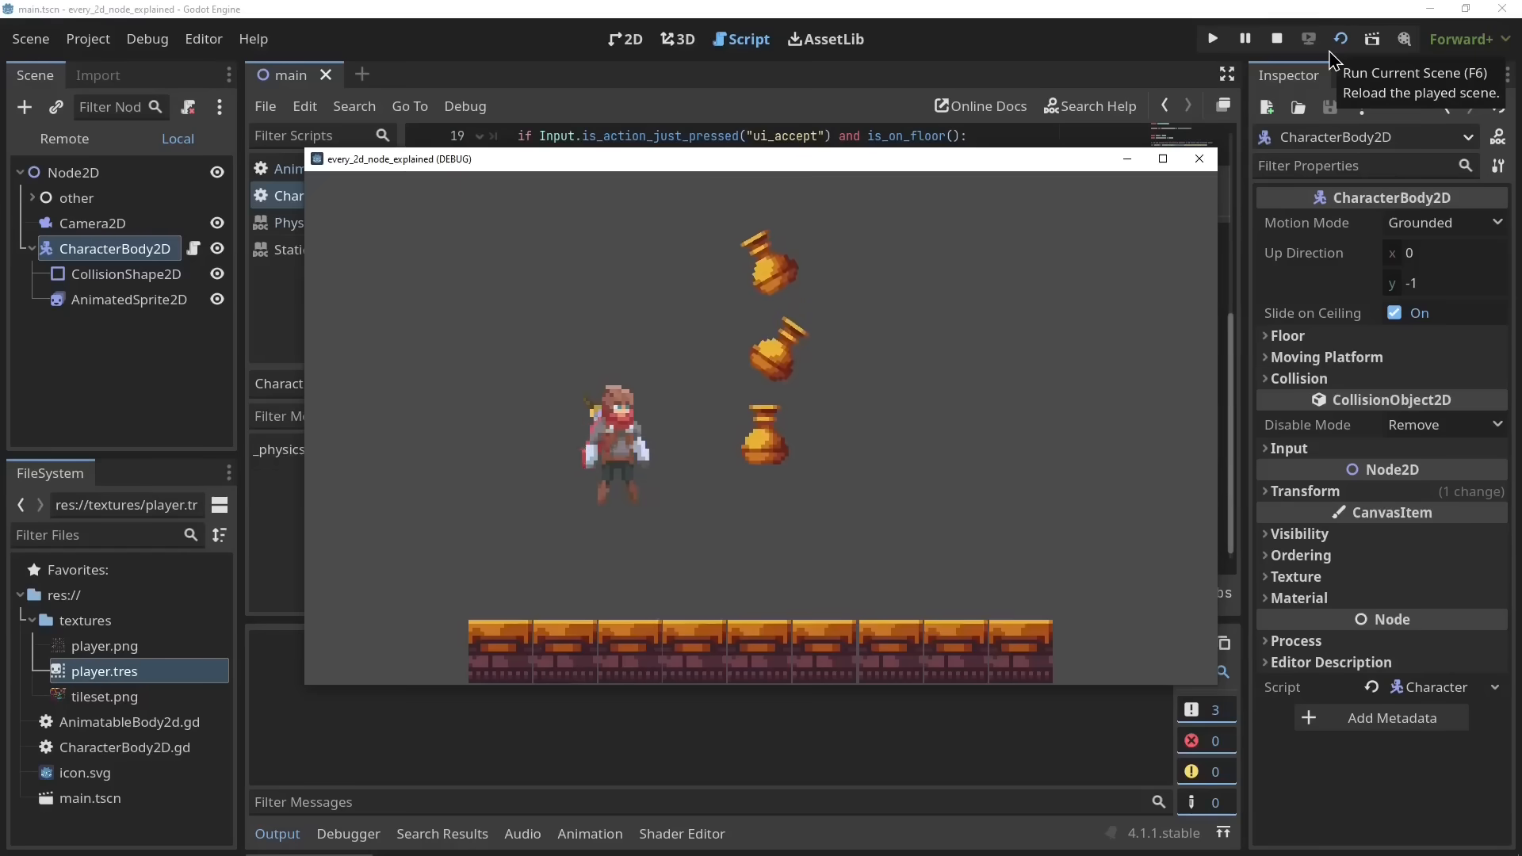
key("Right")
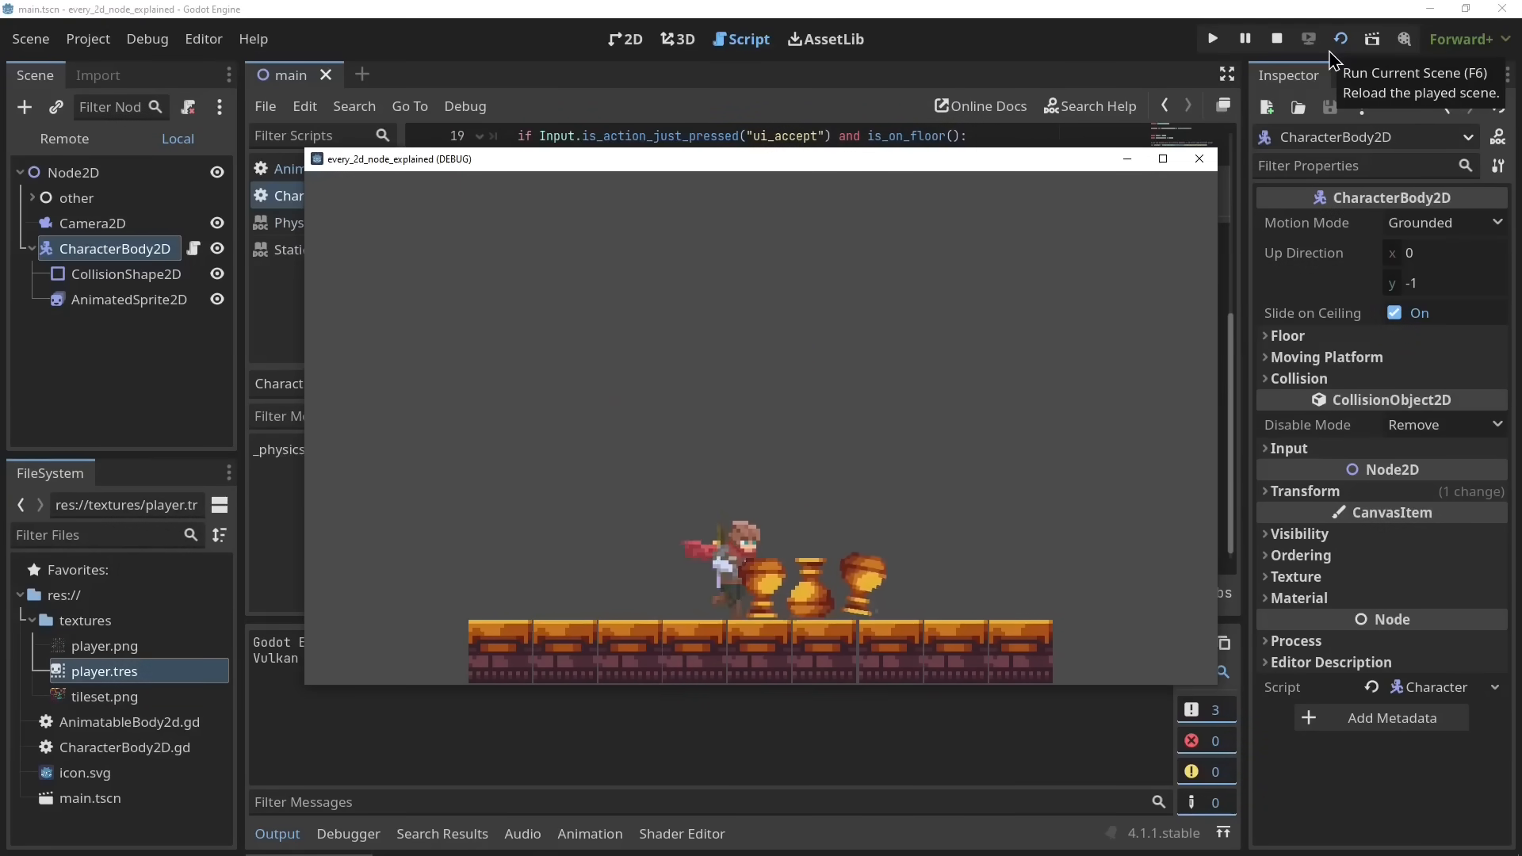
key("Left")
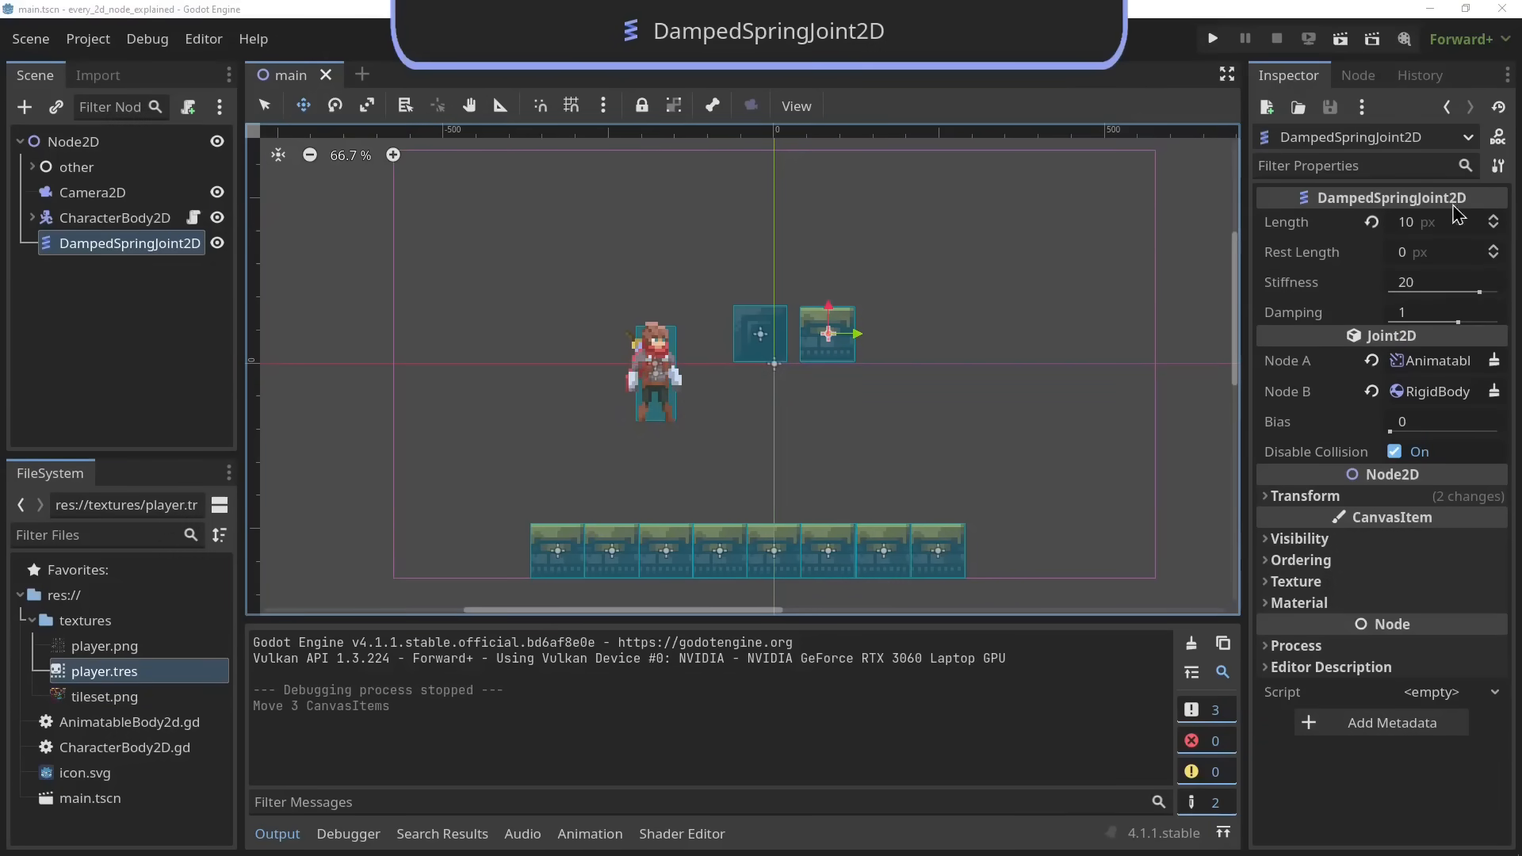
Run the DampedSpringJoint2D scene and test the spring-attached block by jumping and moving the character left
left_click(1339, 44)
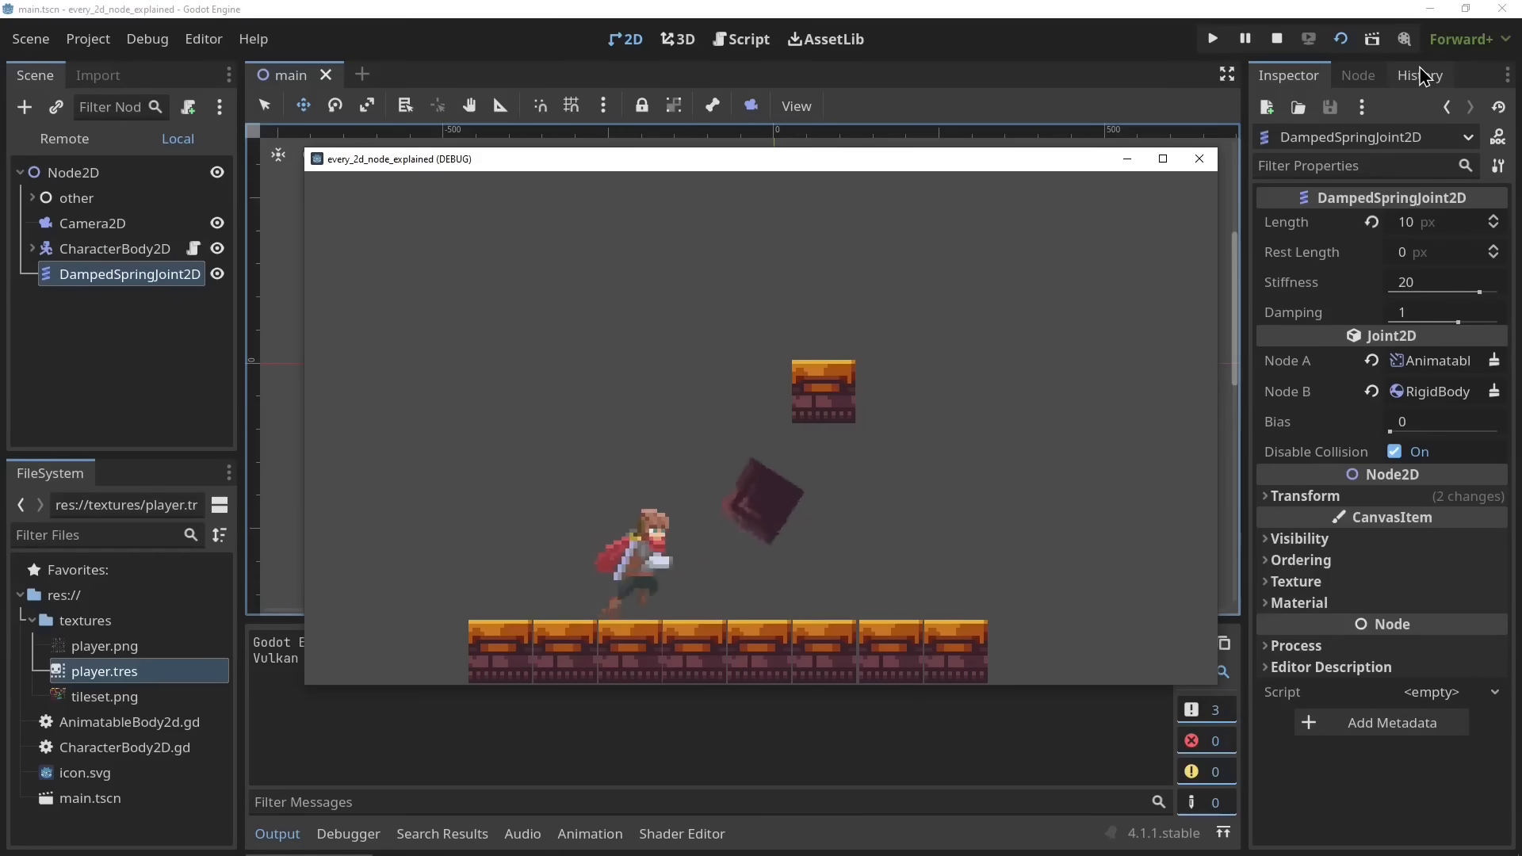
key("space")
key("Left")
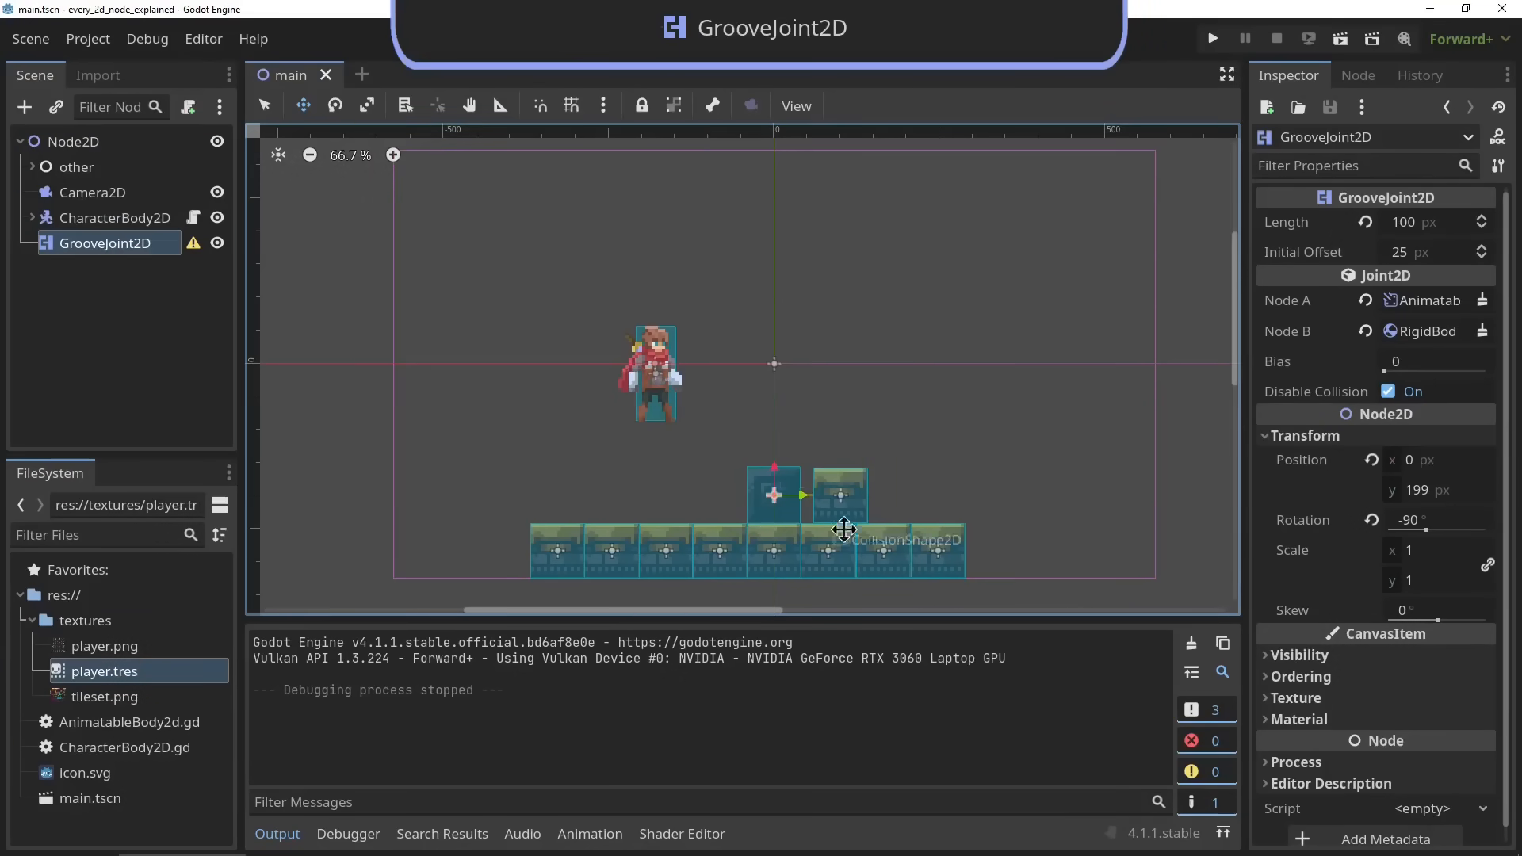
Run the GrooveJoint2D scene, walk the character right into the groove-attached block, and close the game window
left_click(1341, 40)
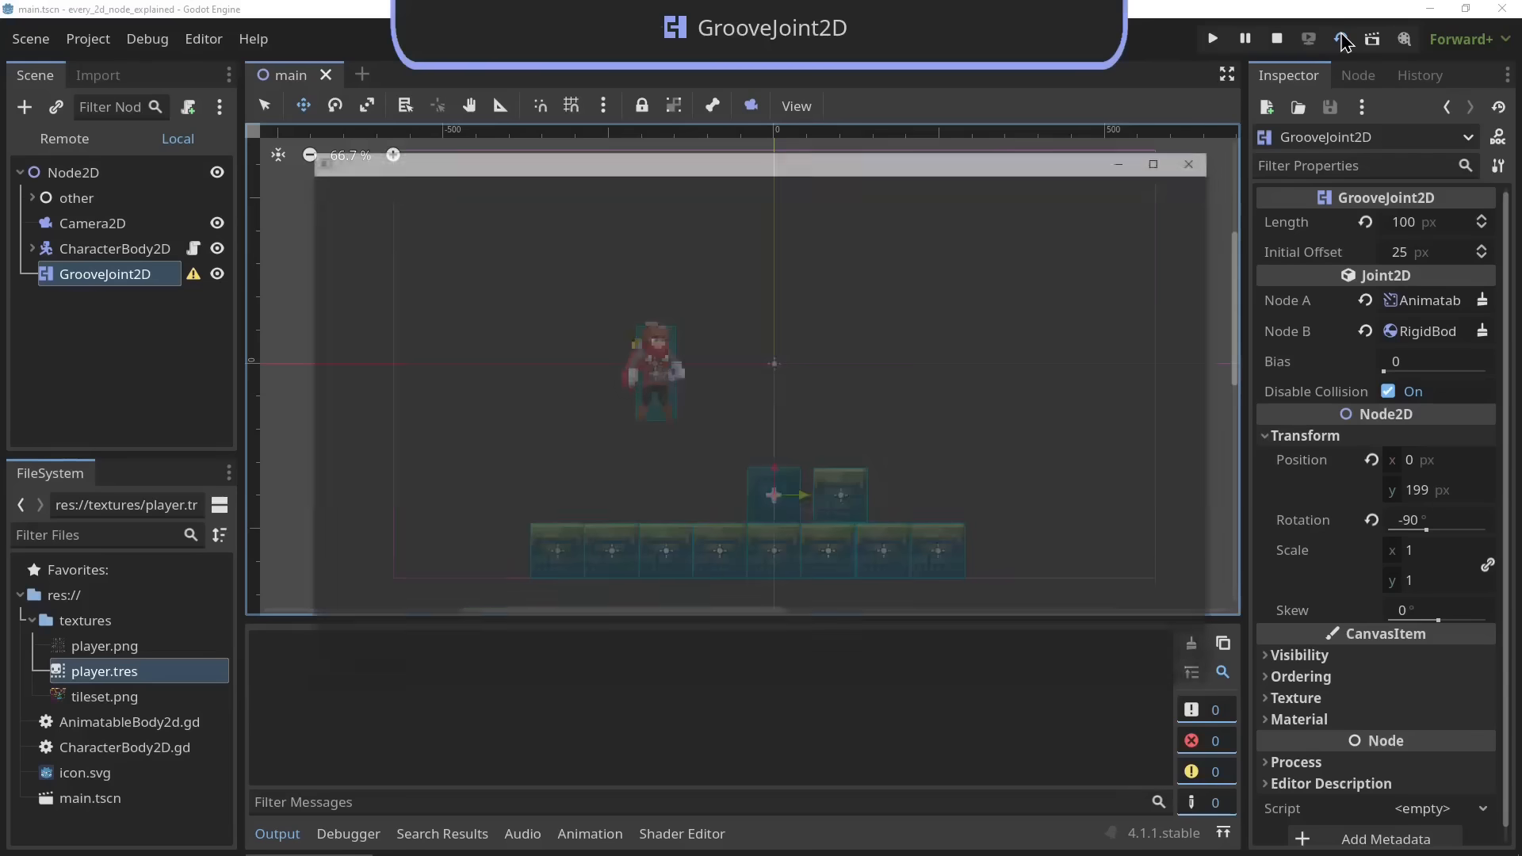
key("Right")
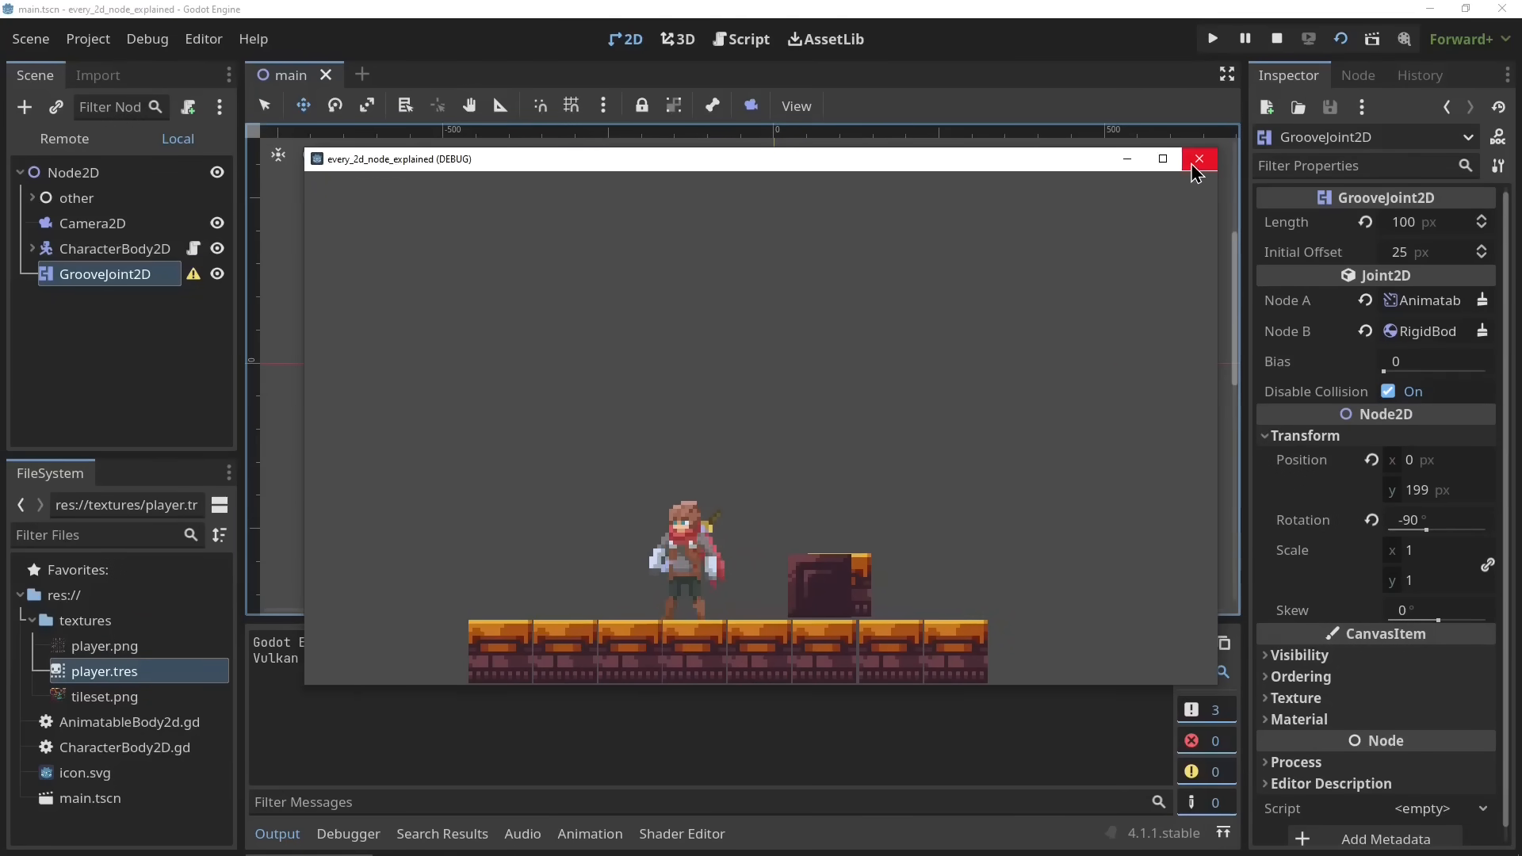
left_click(1193, 162)
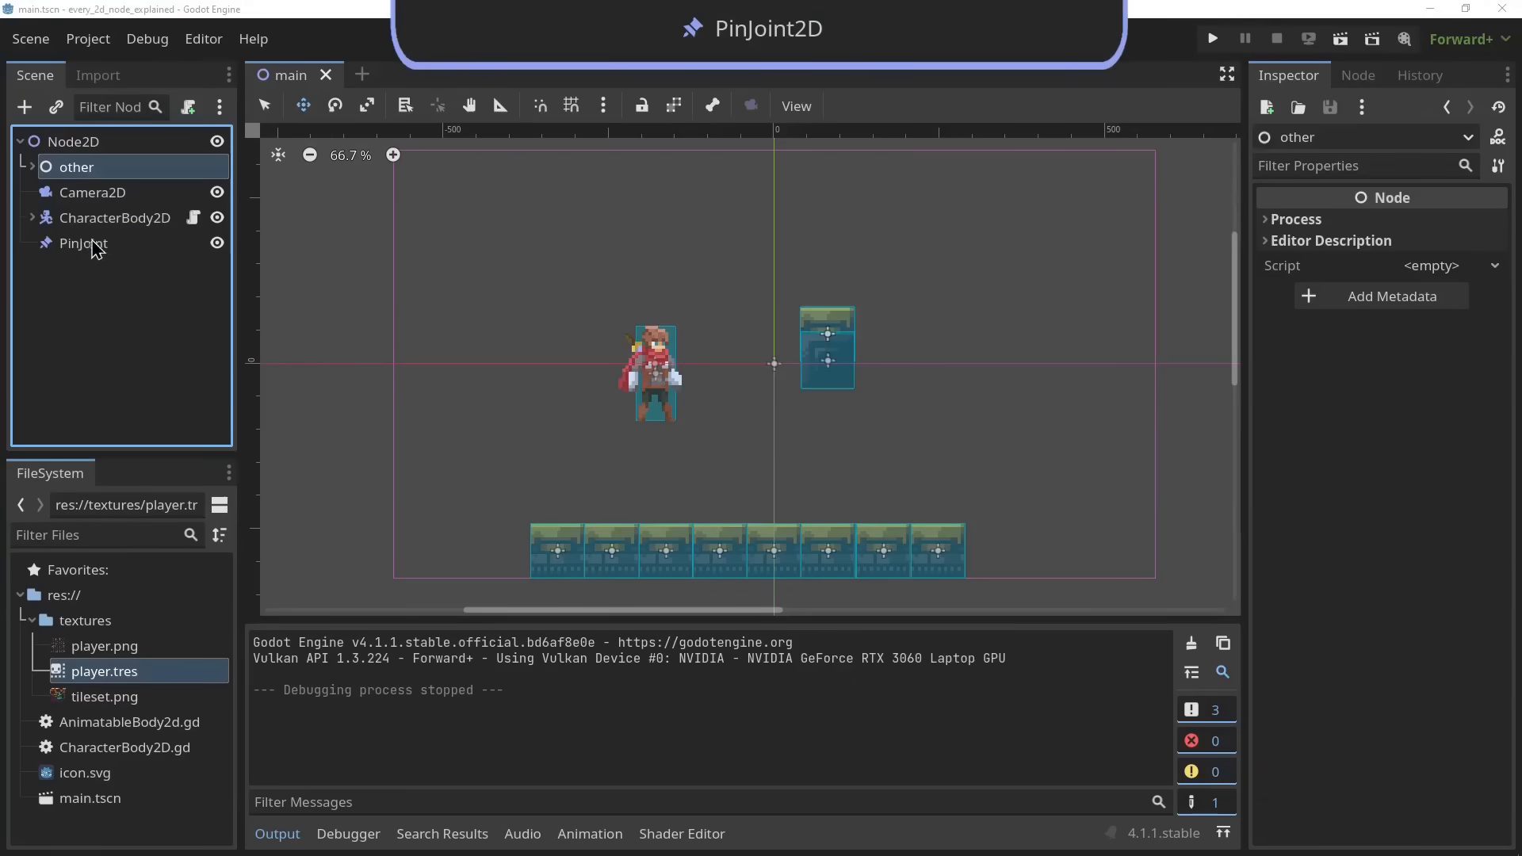
Select the PinJoint node, run the current scene, and test the pinned block by jumping and moving the character both ways beneath it
left_click(92, 245)
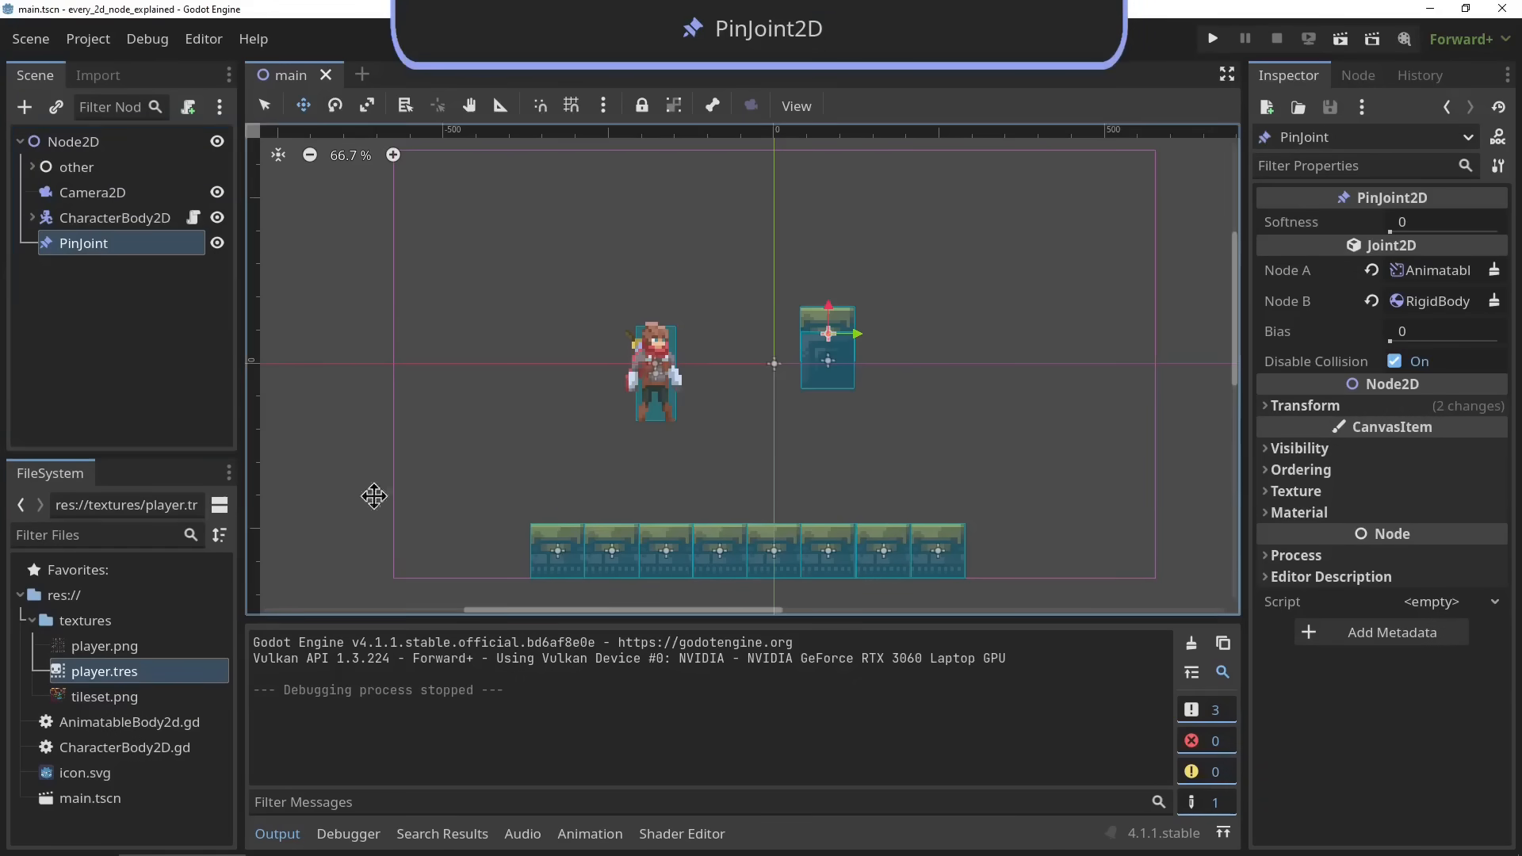
left_click(1348, 44)
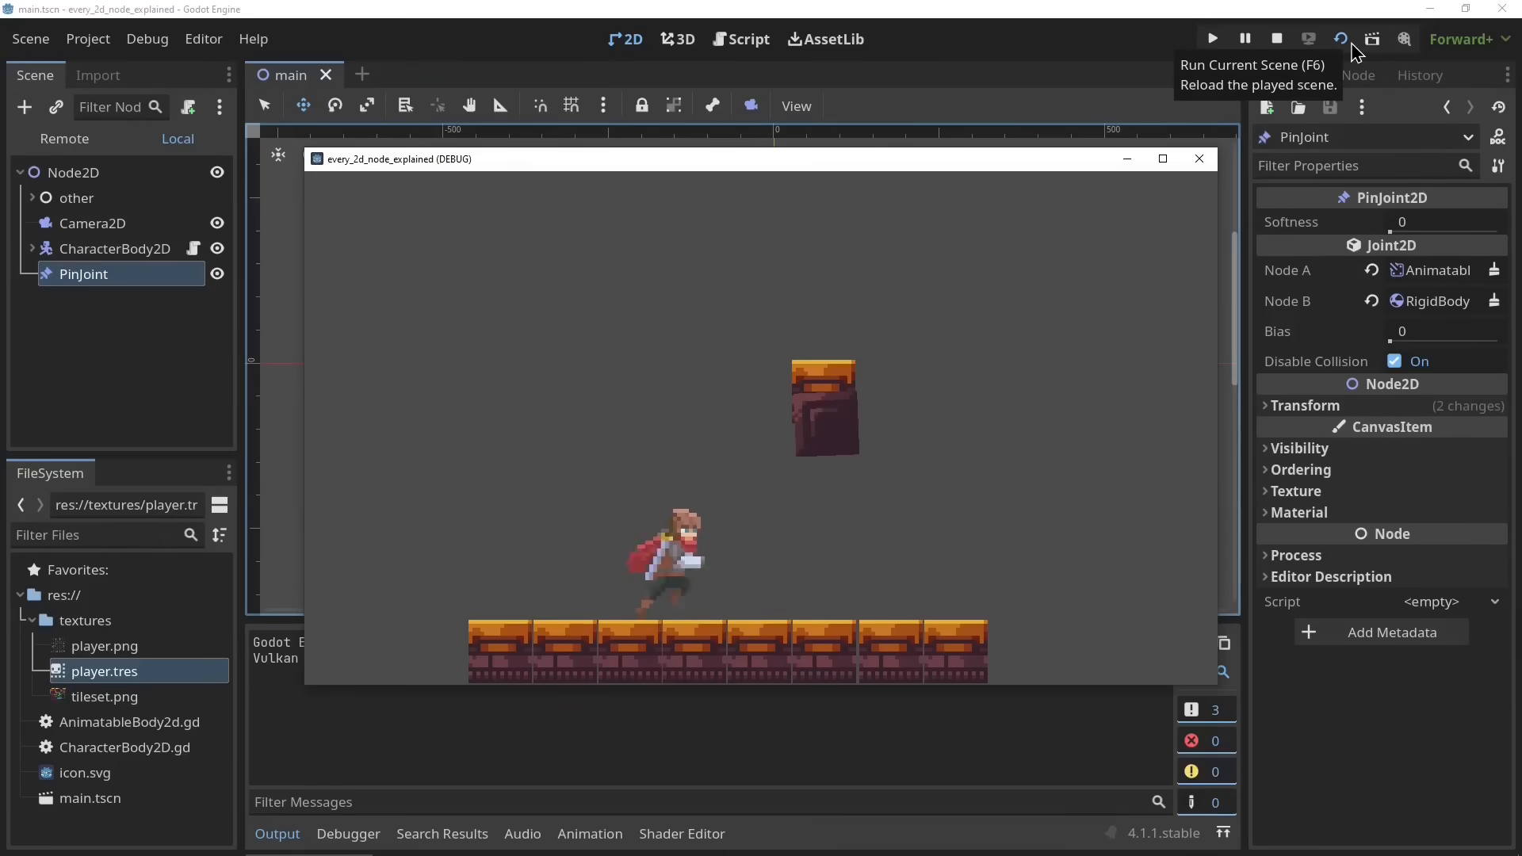
key("Right")
key("space")
key("Left")
key("Right")
key("space")
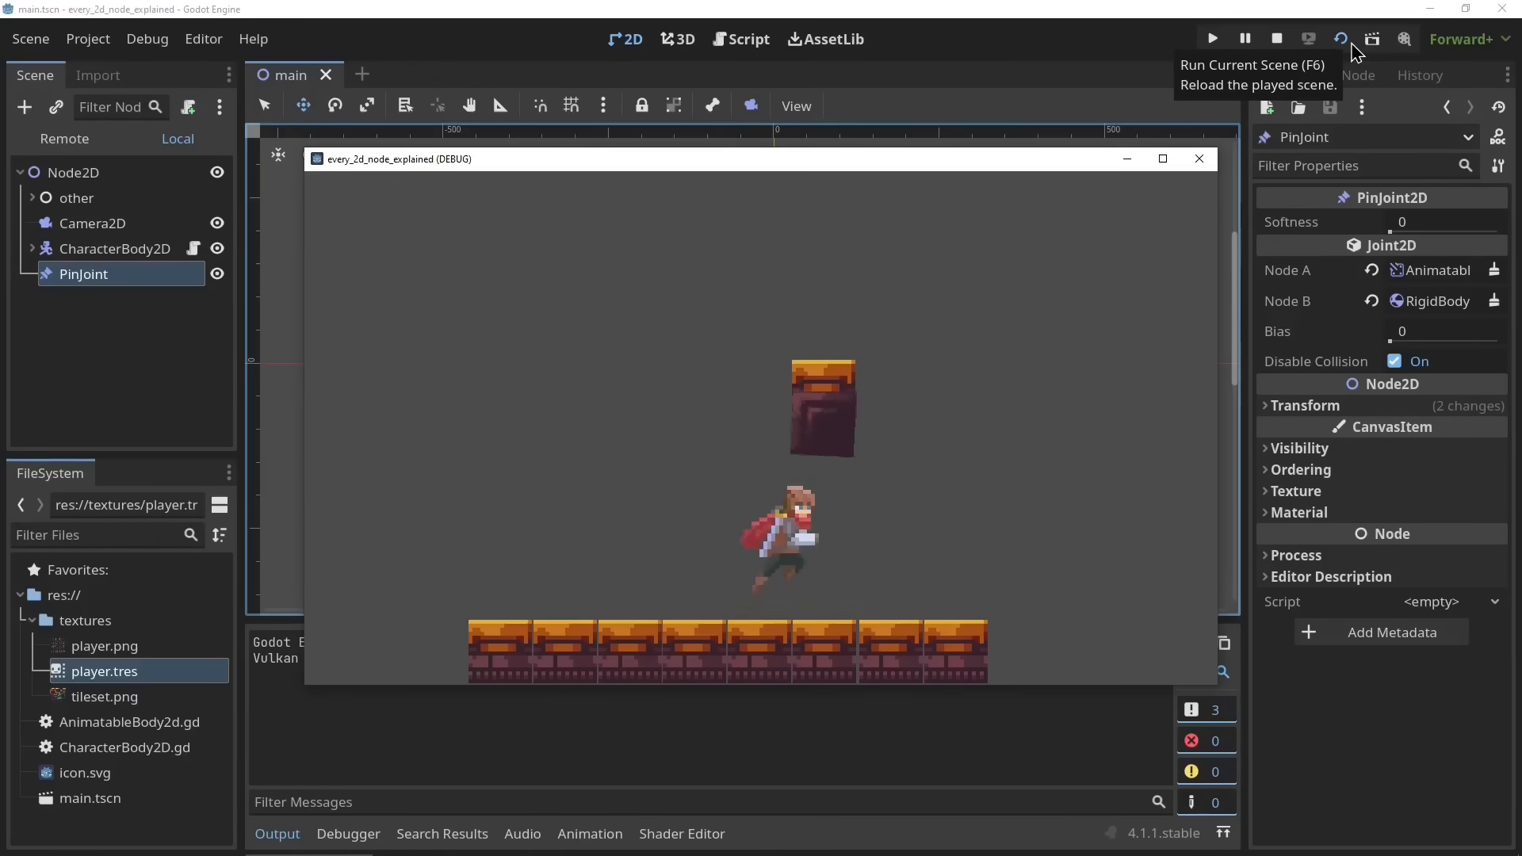
key("Left")
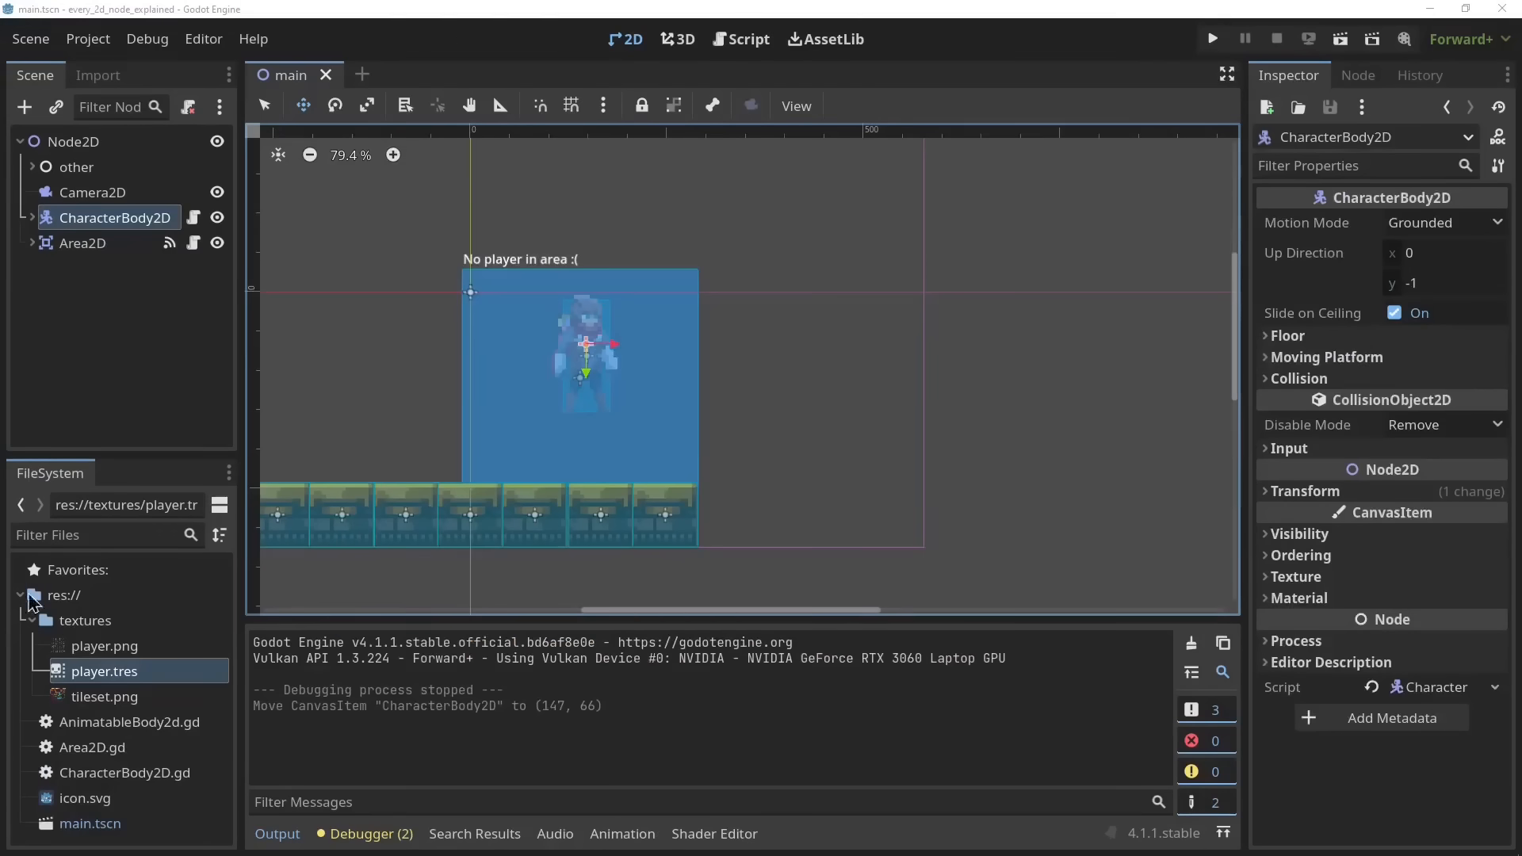
Select the Area2D node, run the current scene, walk the character repeatedly out of and into the blue area, and close the game window
left_click(89, 244)
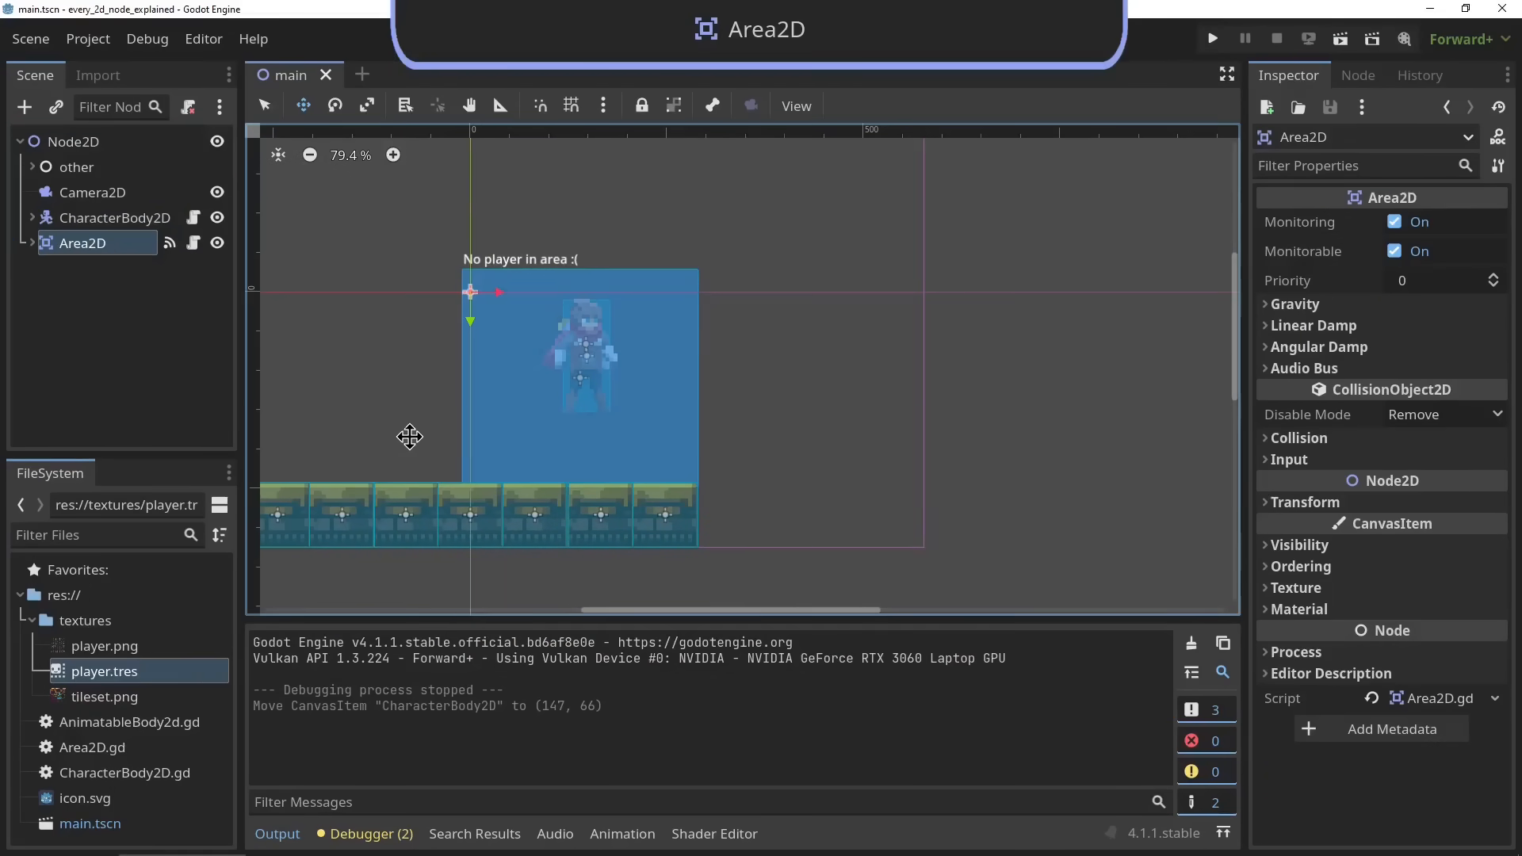
left_click(1338, 42)
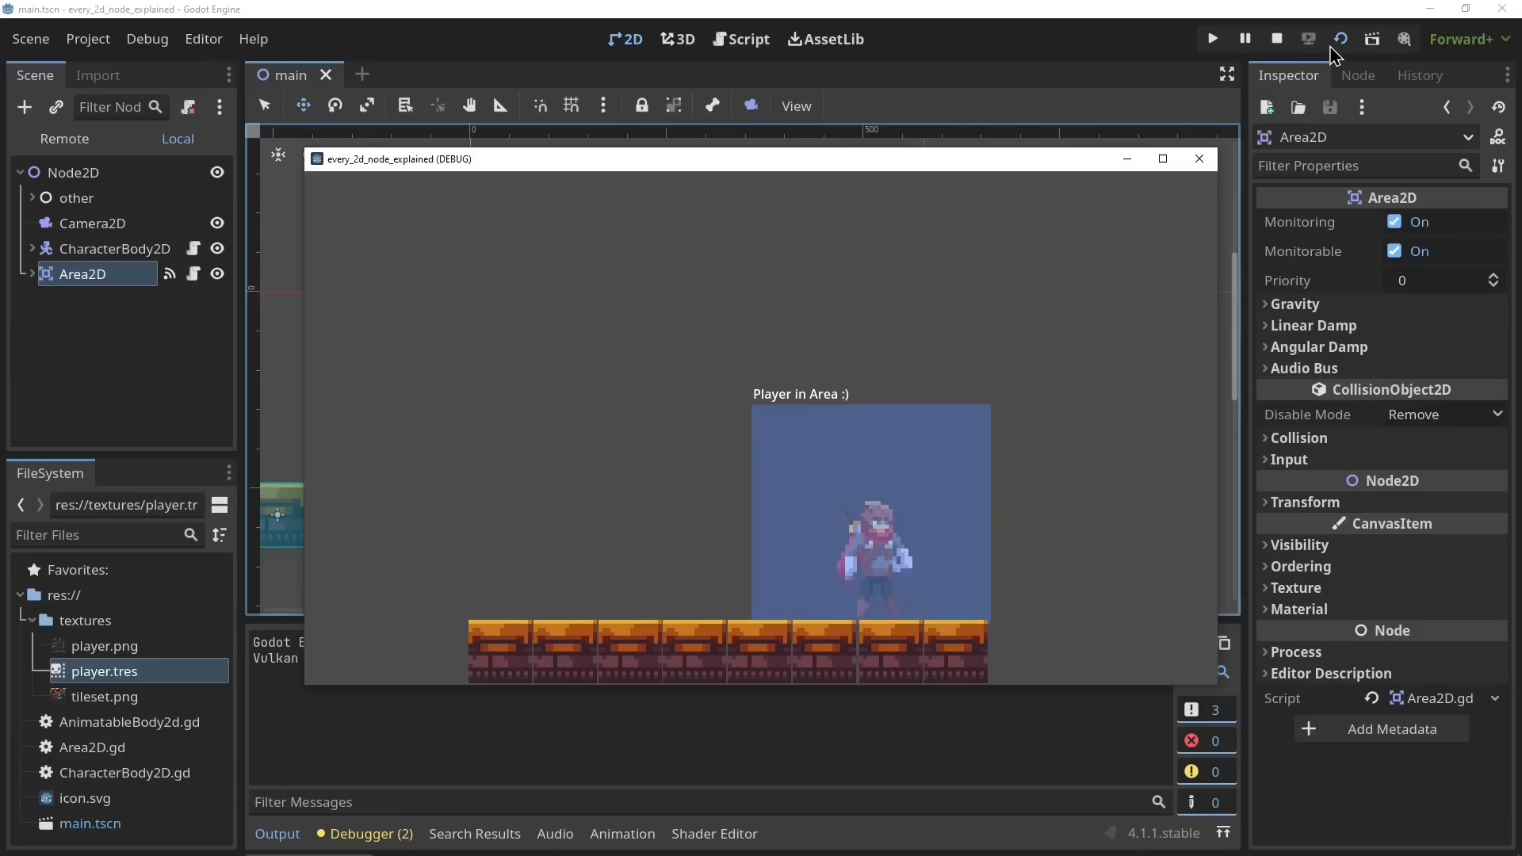
key("Left")
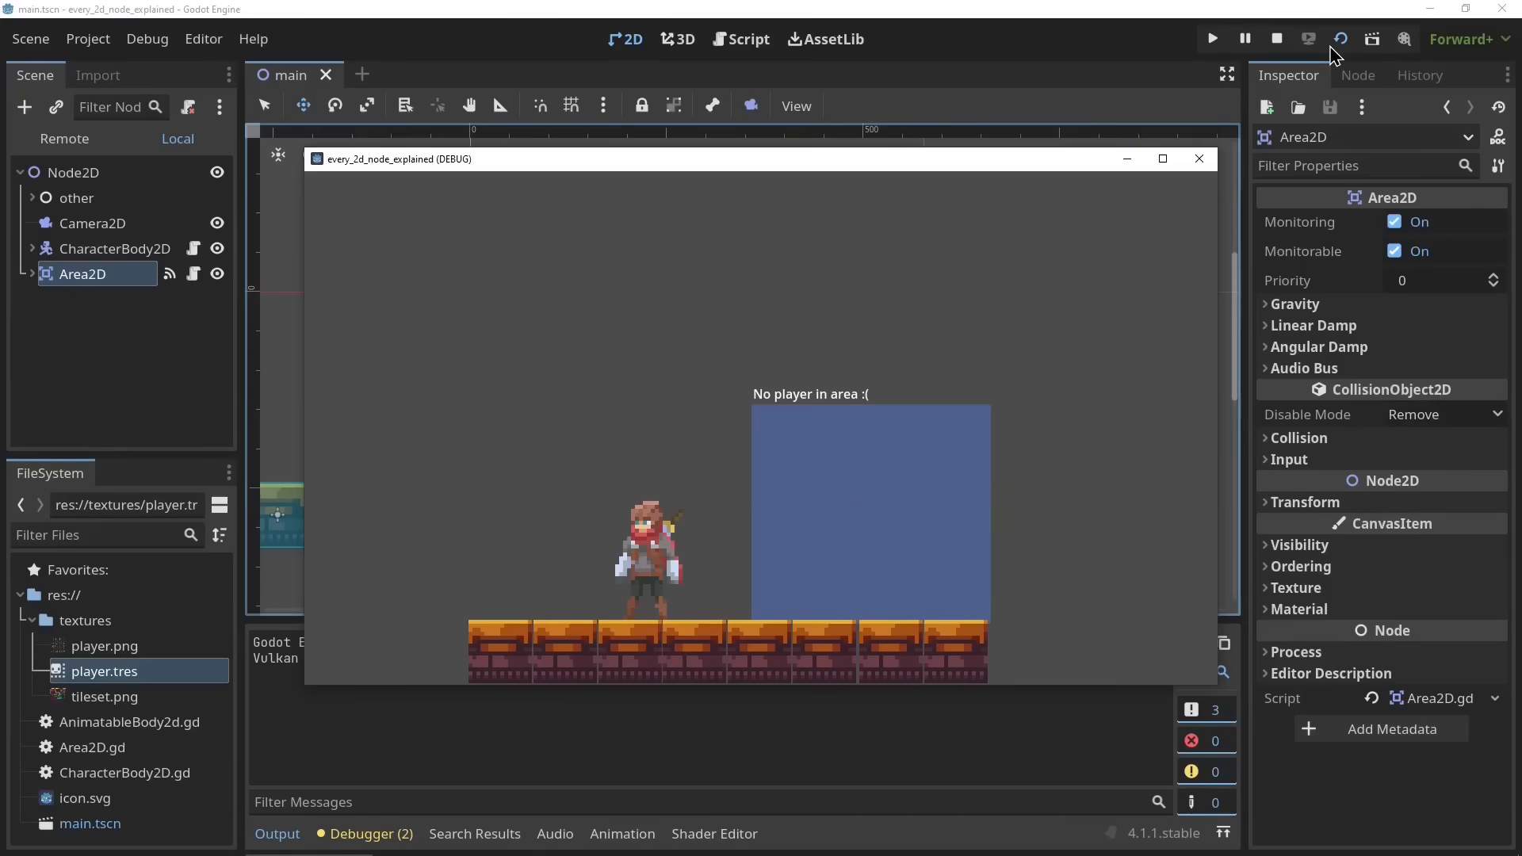
key("Right")
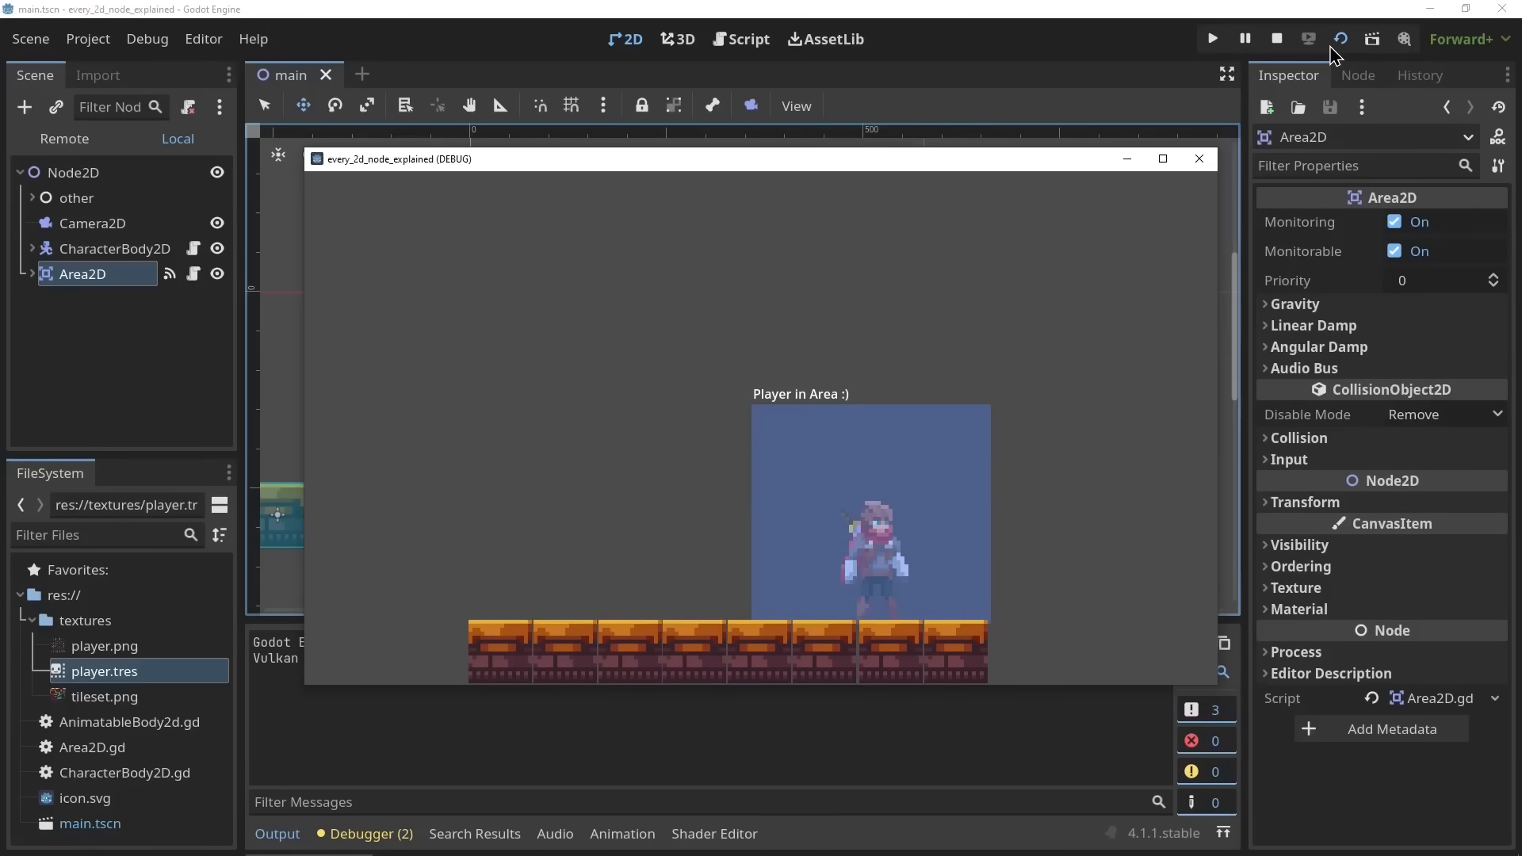
key("Left")
key("Right")
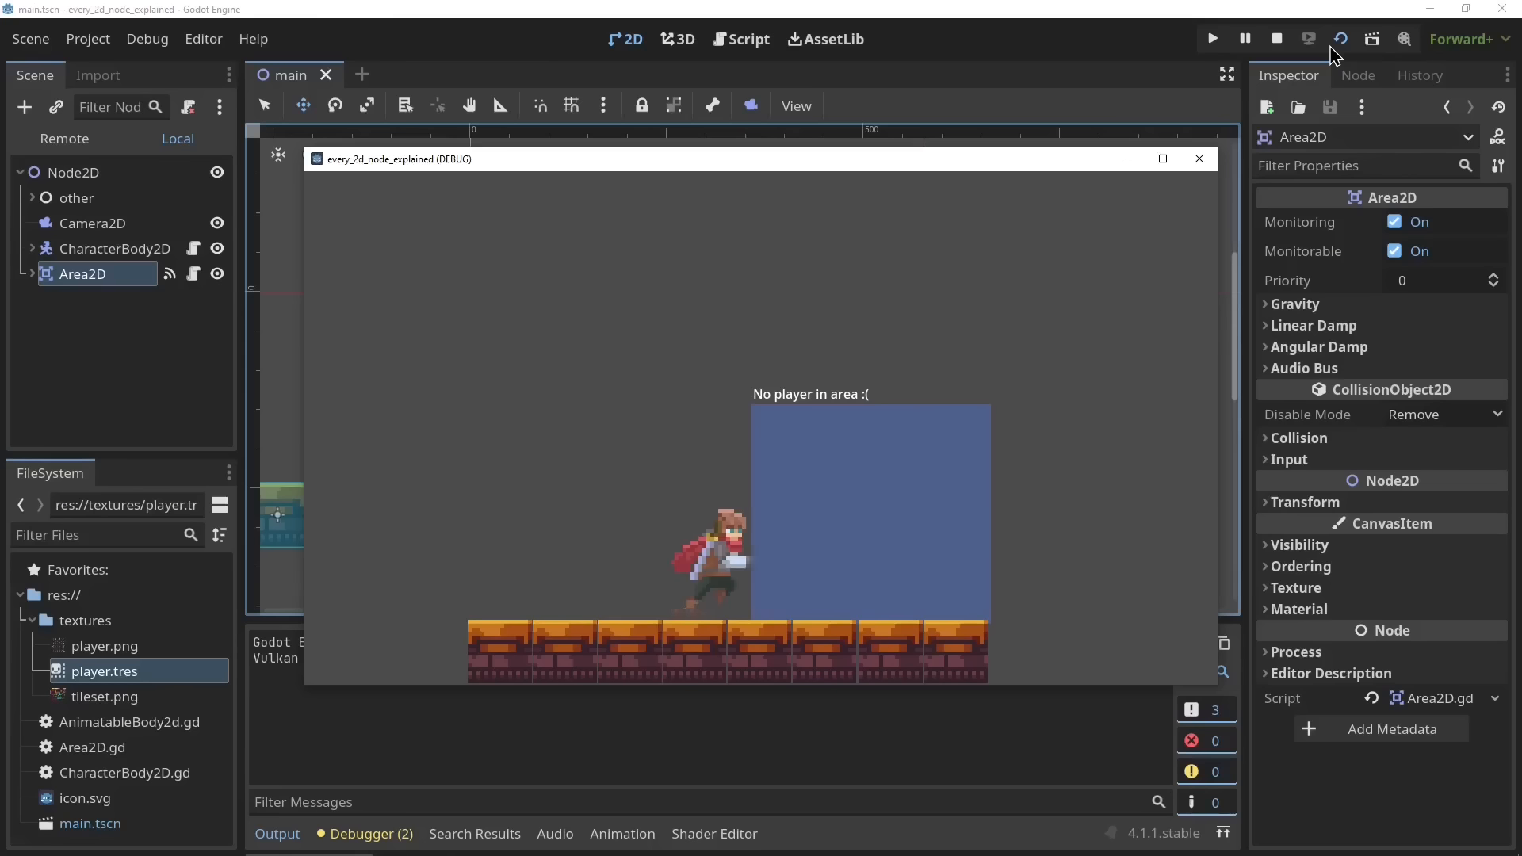
key("Left")
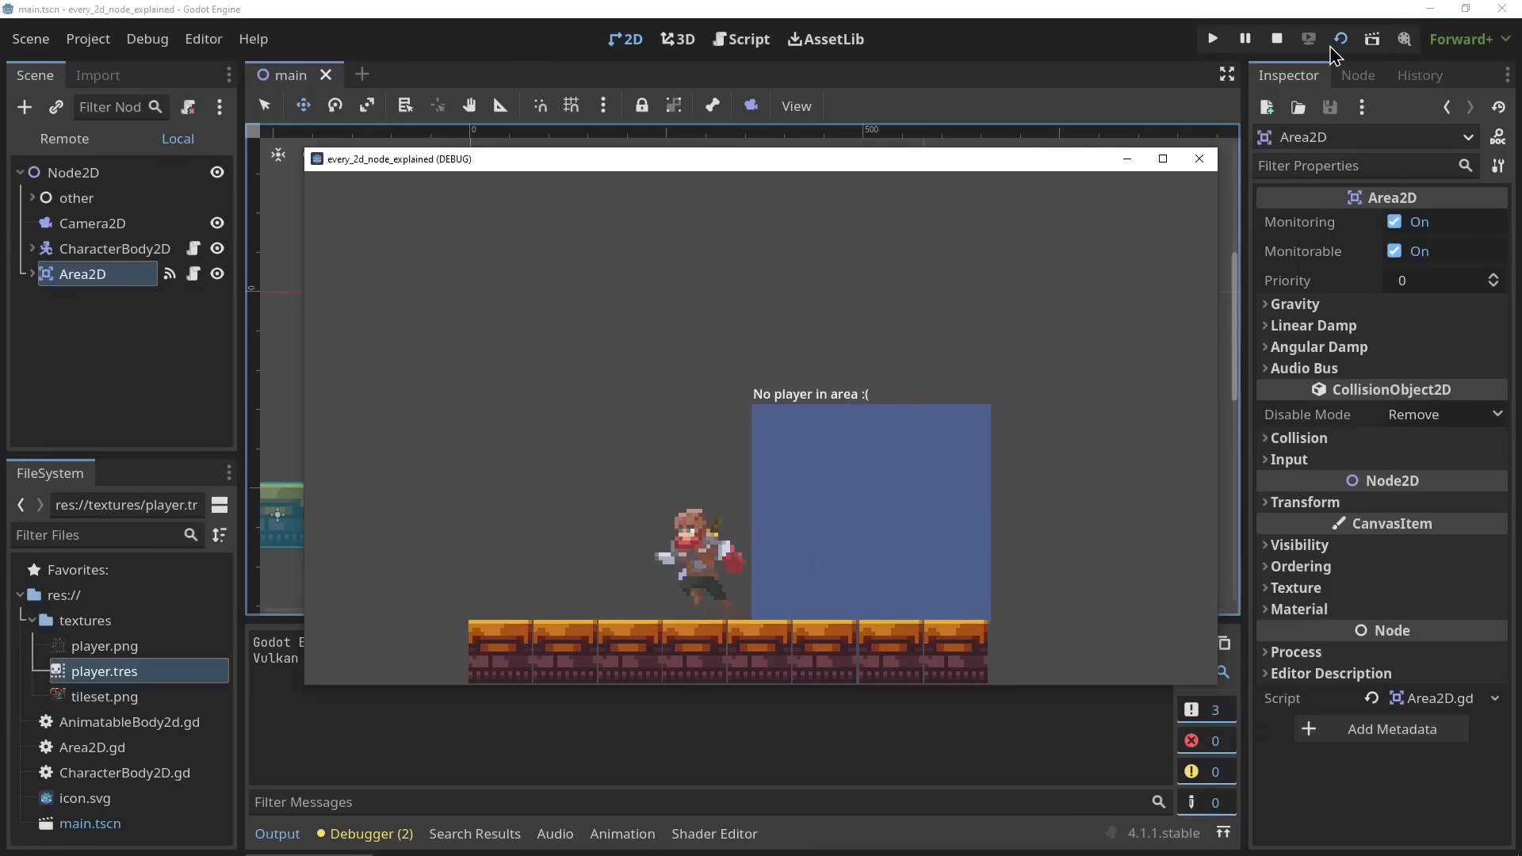
key("Right")
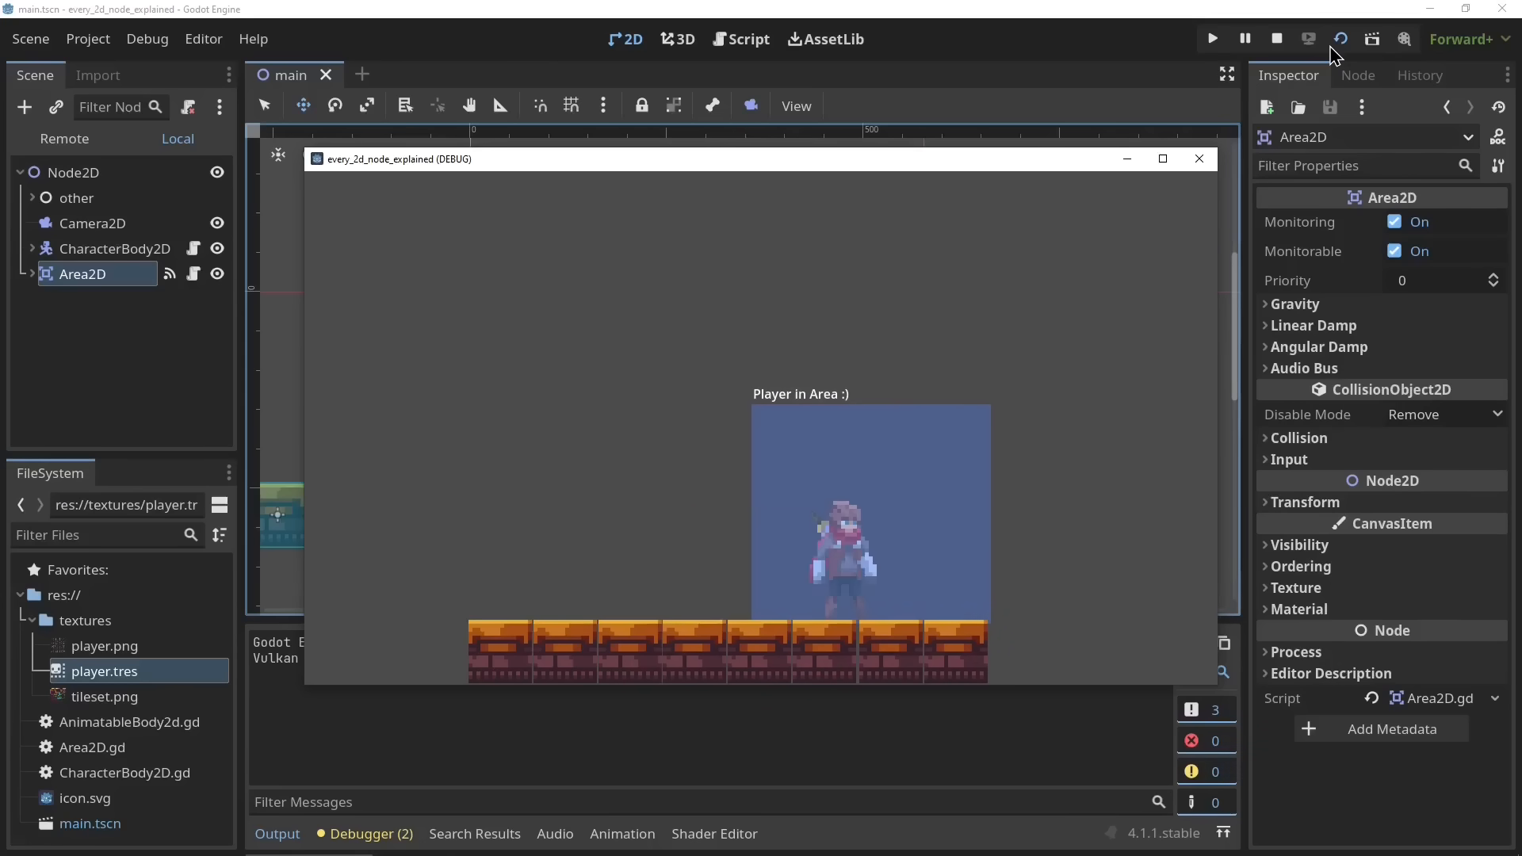
left_click(1199, 159)
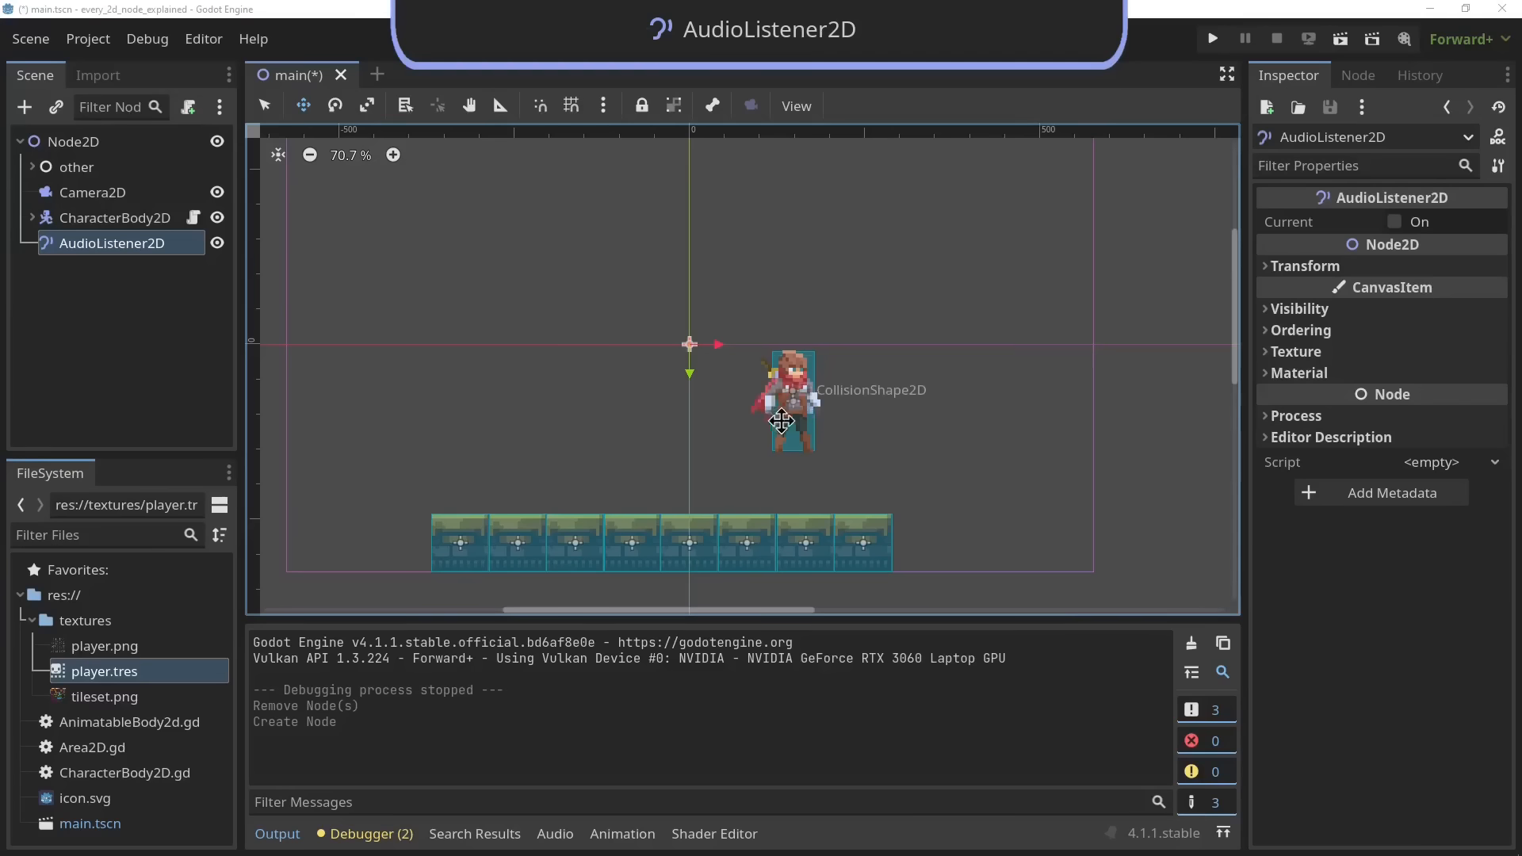
Move the AudioListener2D onto the character at (144, 32) and toggle its Current option
left_click_drag(713, 417, 789, 434)
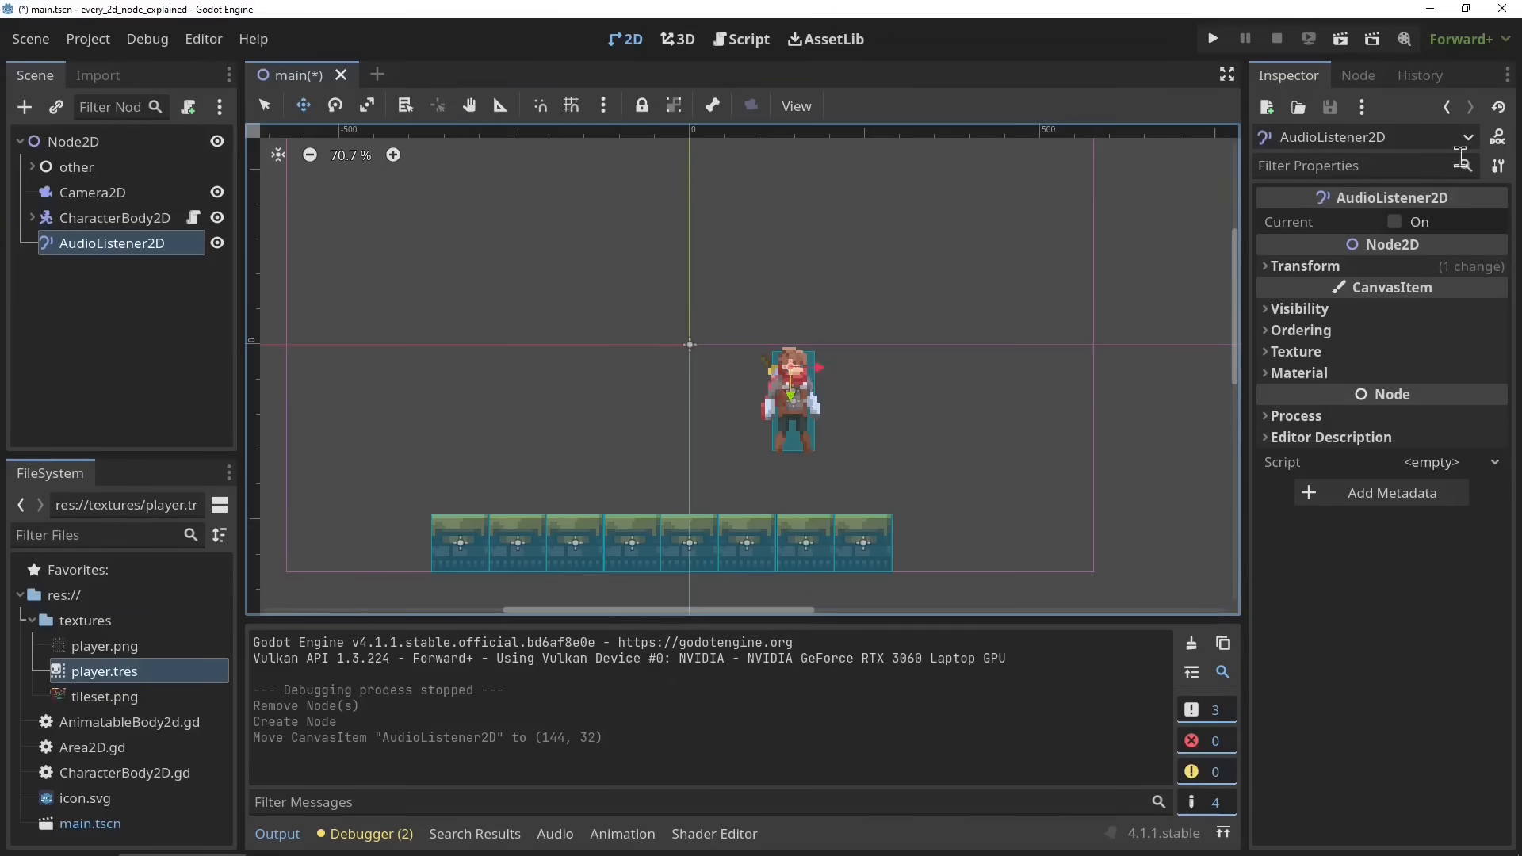
left_click(1395, 222)
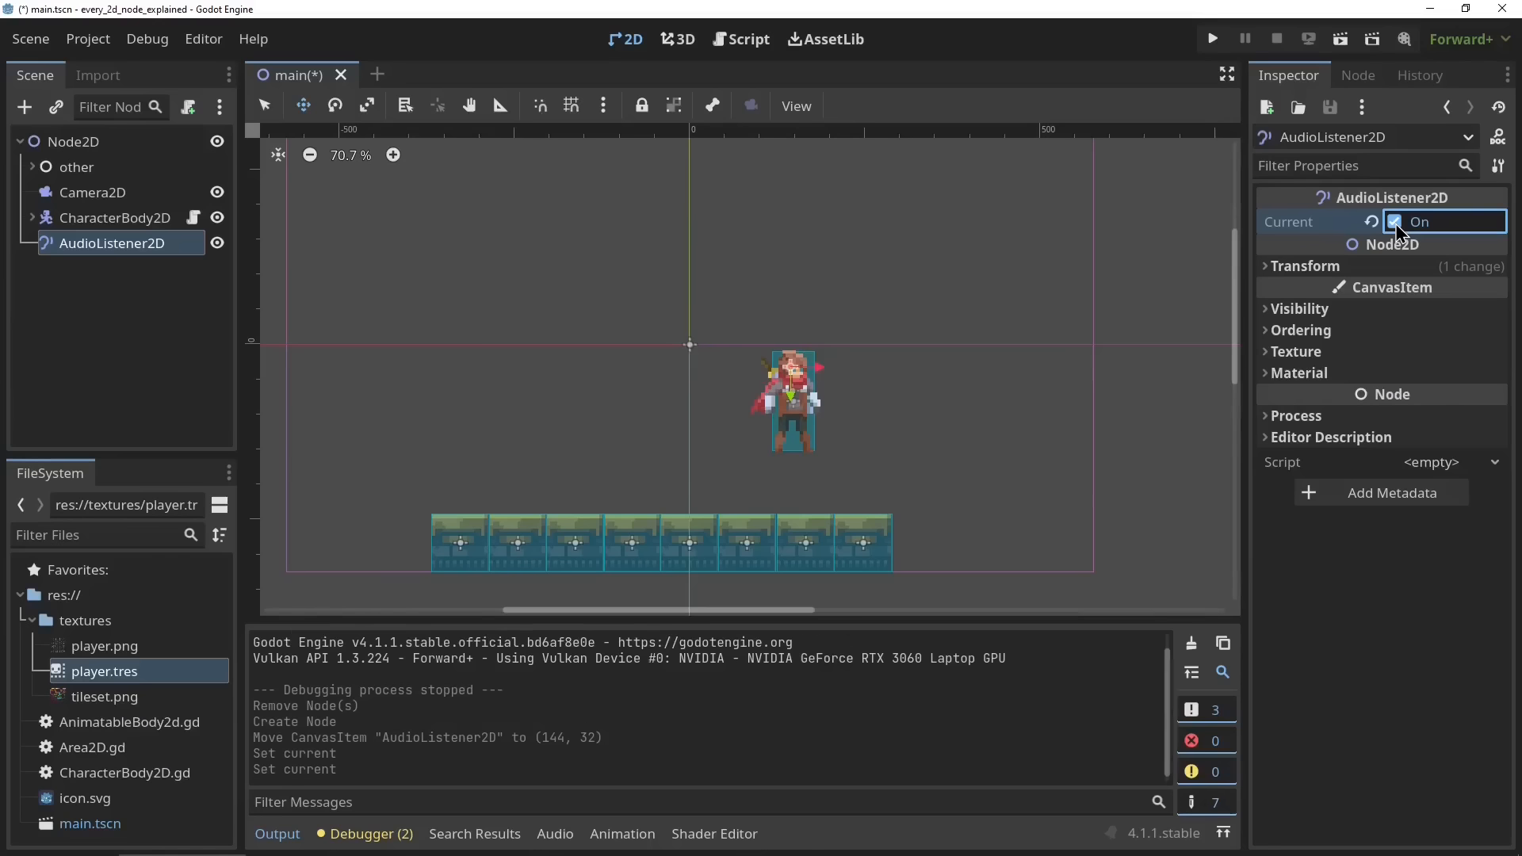
left_click(1395, 222)
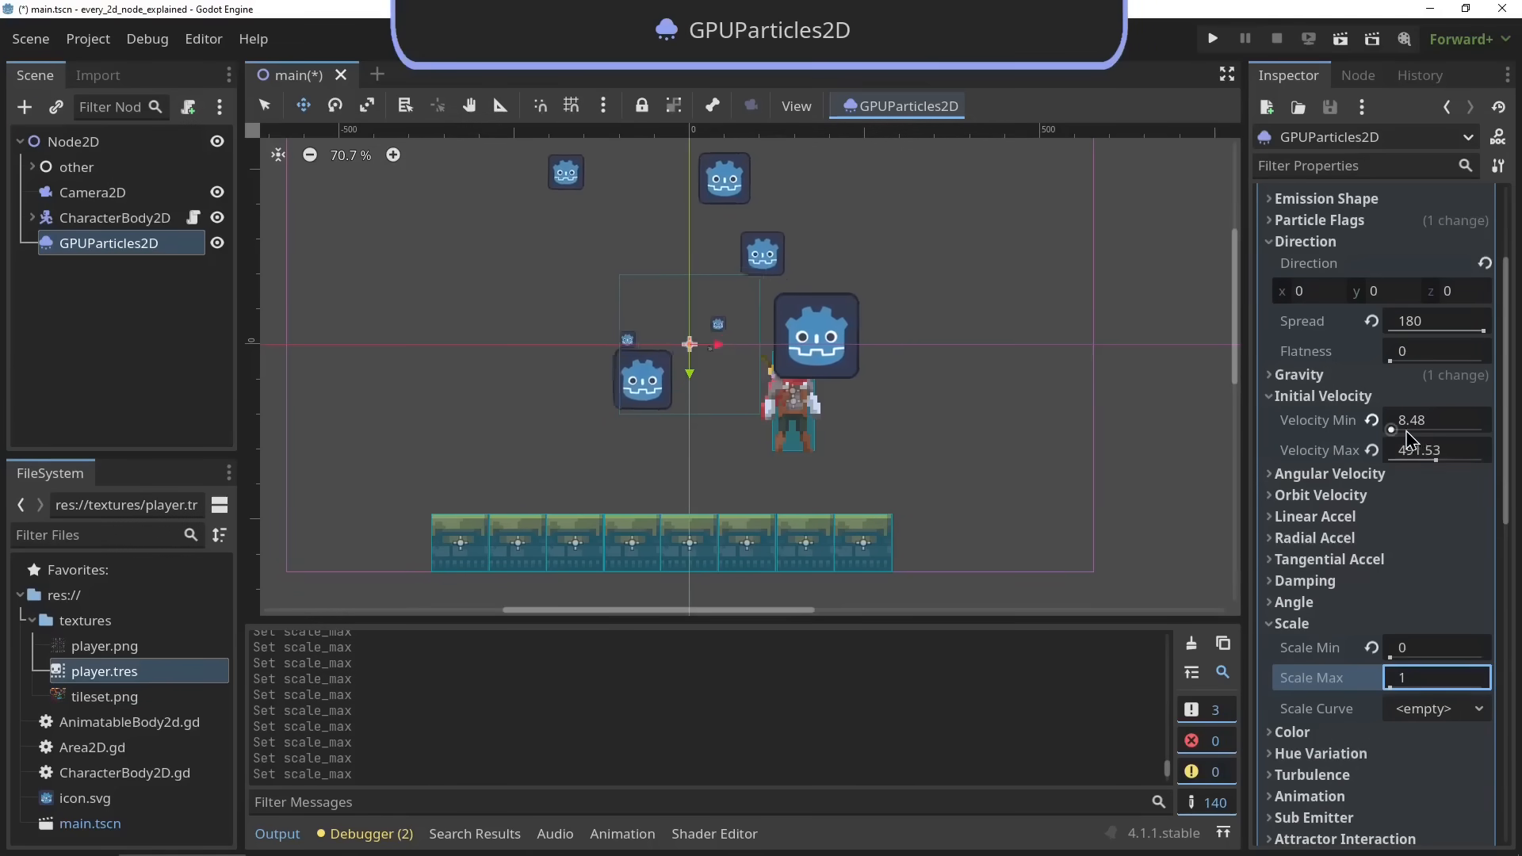
Set the GPUParticles2D spread to 122.03 and raise the particles' angular velocity
mouse_move(1481, 329)
left_mouse_down()
mouse_move(1377, 343)
mouse_move(1453, 331)
left_mouse_up()
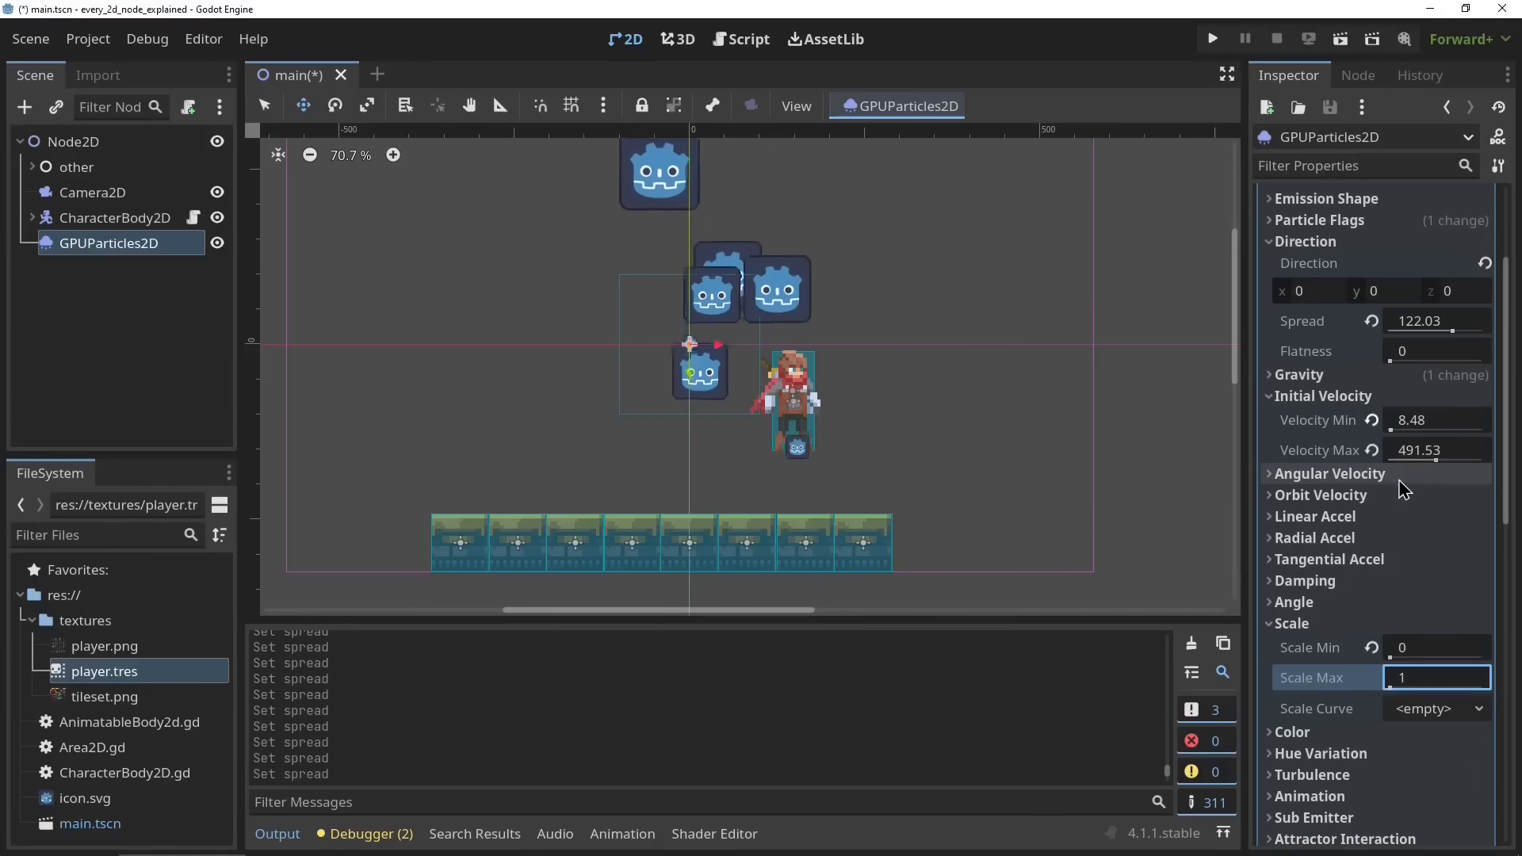
left_click(1339, 474)
left_click_drag(1395, 507, 1455, 508)
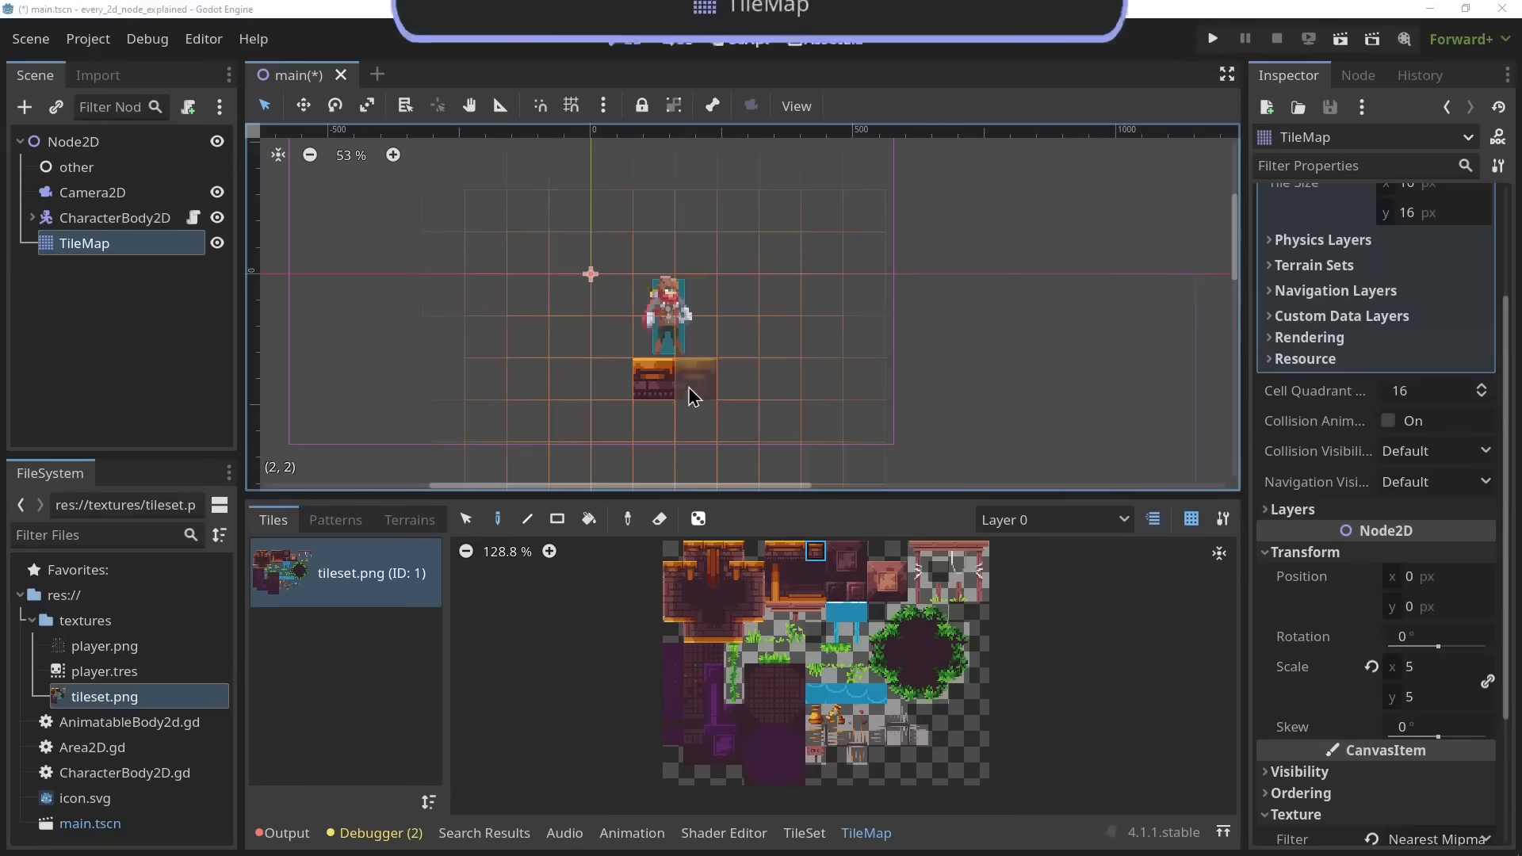
Paint a row of floor tiles beneath the character on the TileMap, plus a wall on the left and a ceiling row above
mouse_move(690, 397)
left_mouse_down()
mouse_move(642, 394)
mouse_move(877, 394)
left_mouse_up()
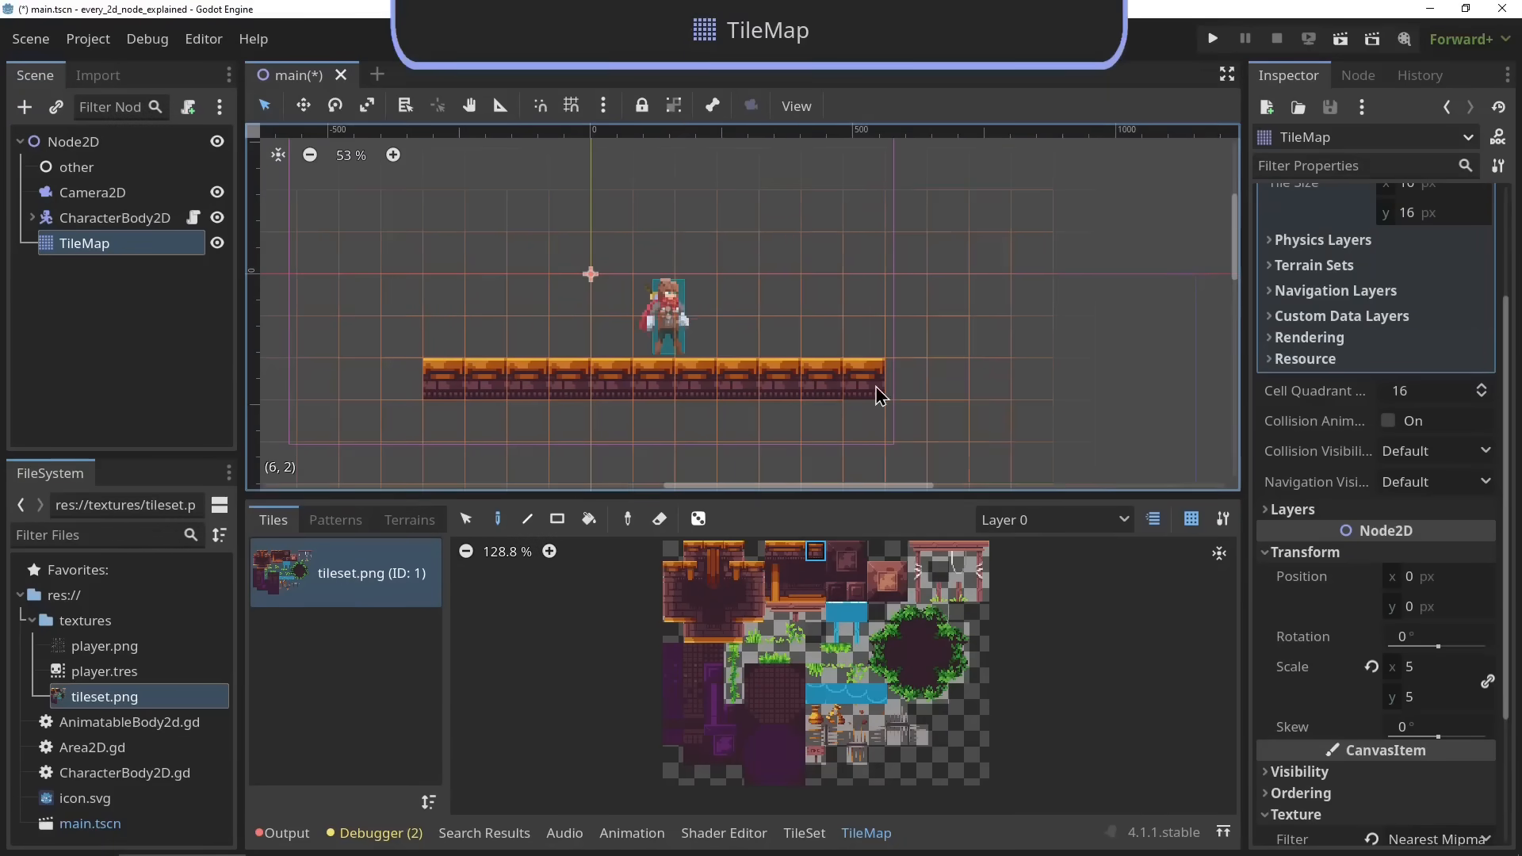
middle_click_drag(589, 245, 614, 355)
left_click(713, 632)
left_click_drag(468, 238, 701, 244)
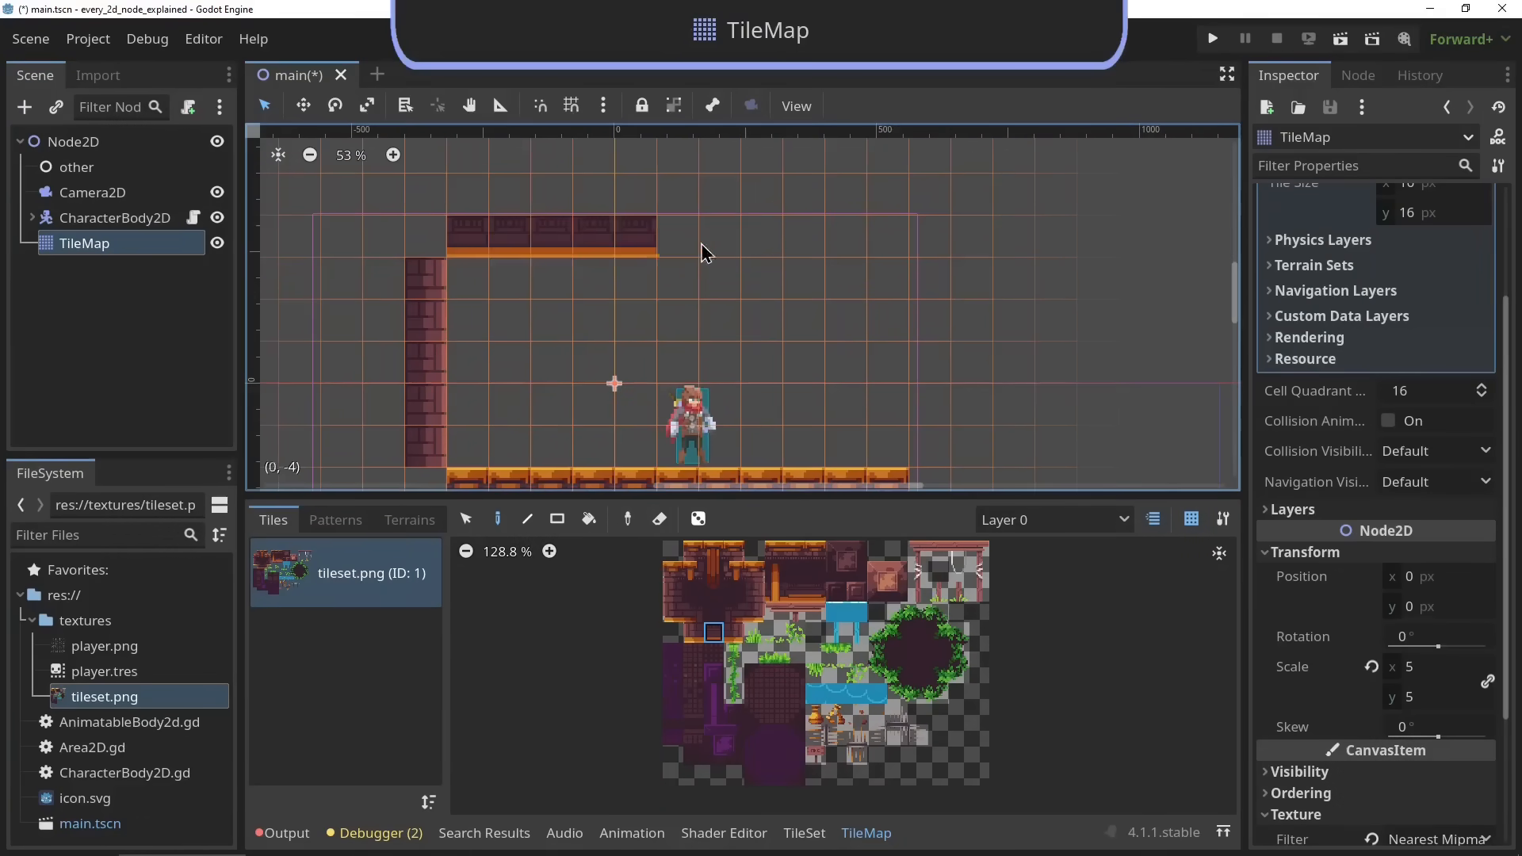
Close the ceiling's right end with corner and wall tiles, cap it with a floor-tile row, and fill its interior with dark tiles
left_click(754, 592)
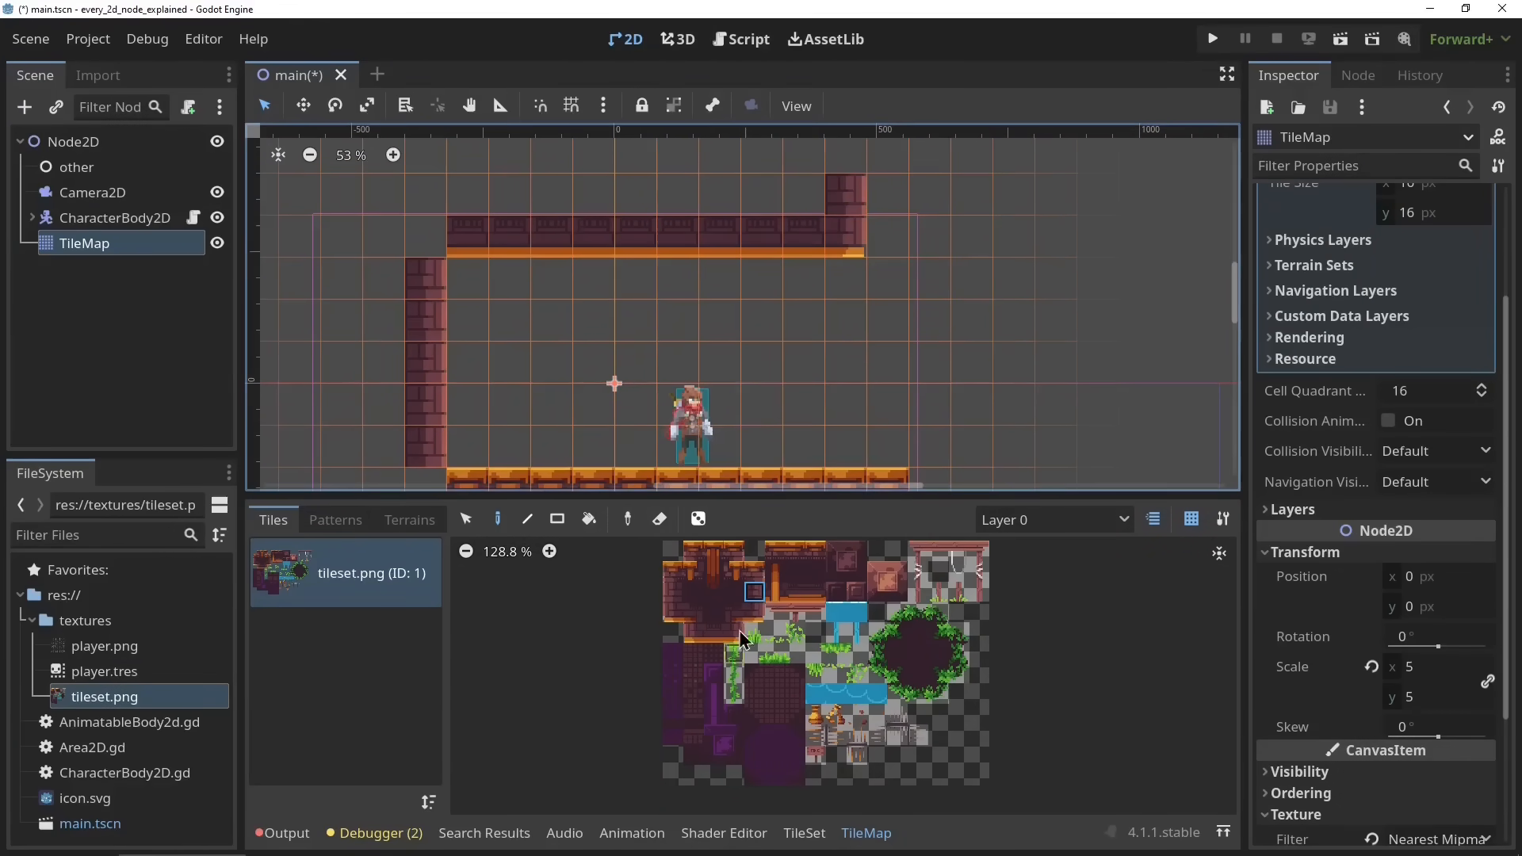
left_click(753, 572)
left_click(842, 158)
middle_click_drag(801, 204, 790, 263)
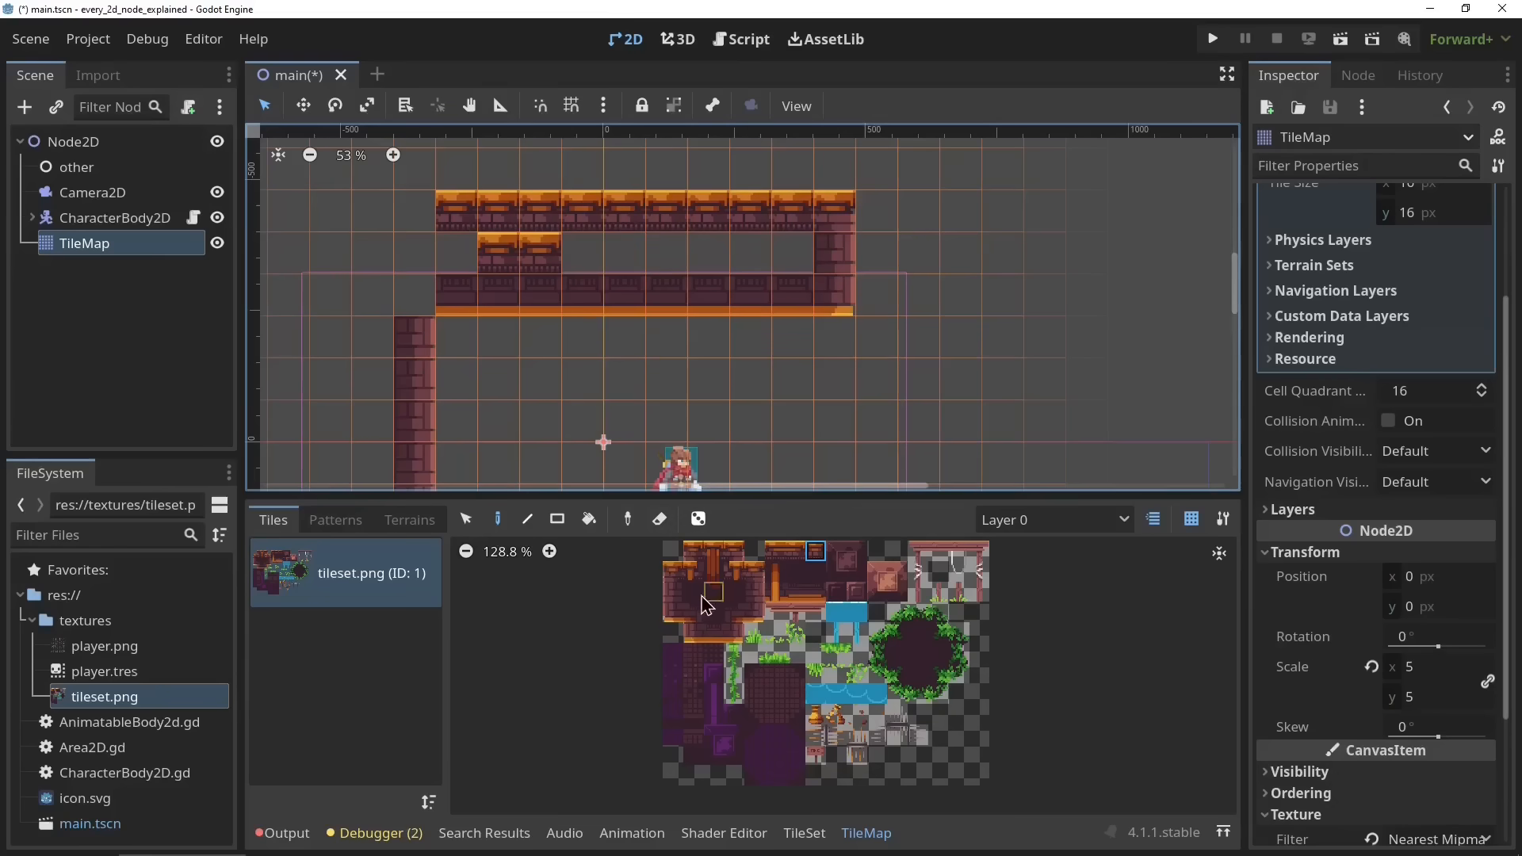
left_click_drag(785, 261, 428, 245)
Paint dark filler tiles along the outside of the left wall and beneath the floor row
middle_click_drag(428, 245, 436, 158)
left_click_drag(380, 147, 411, 469)
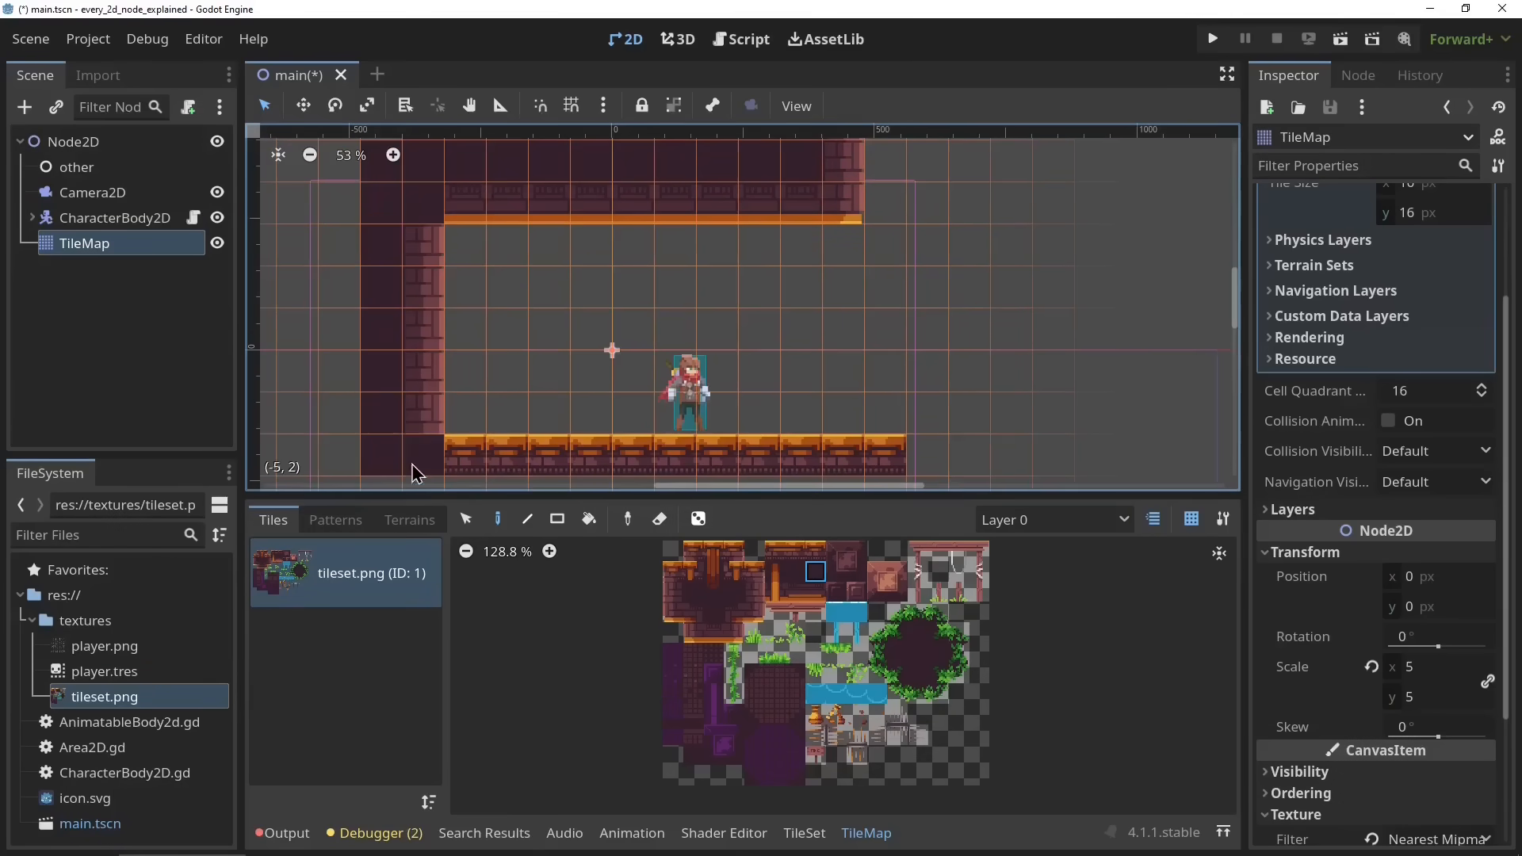
middle_click_drag(412, 469, 416, 397)
left_click_drag(408, 416, 690, 420)
left_click(380, 416)
middle_click_drag(563, 457, 573, 326)
Fill large rectangles of dark tiles below the floor and to the left of the wall with the Rectangle tool
scroll(591, 377, "down", 12)
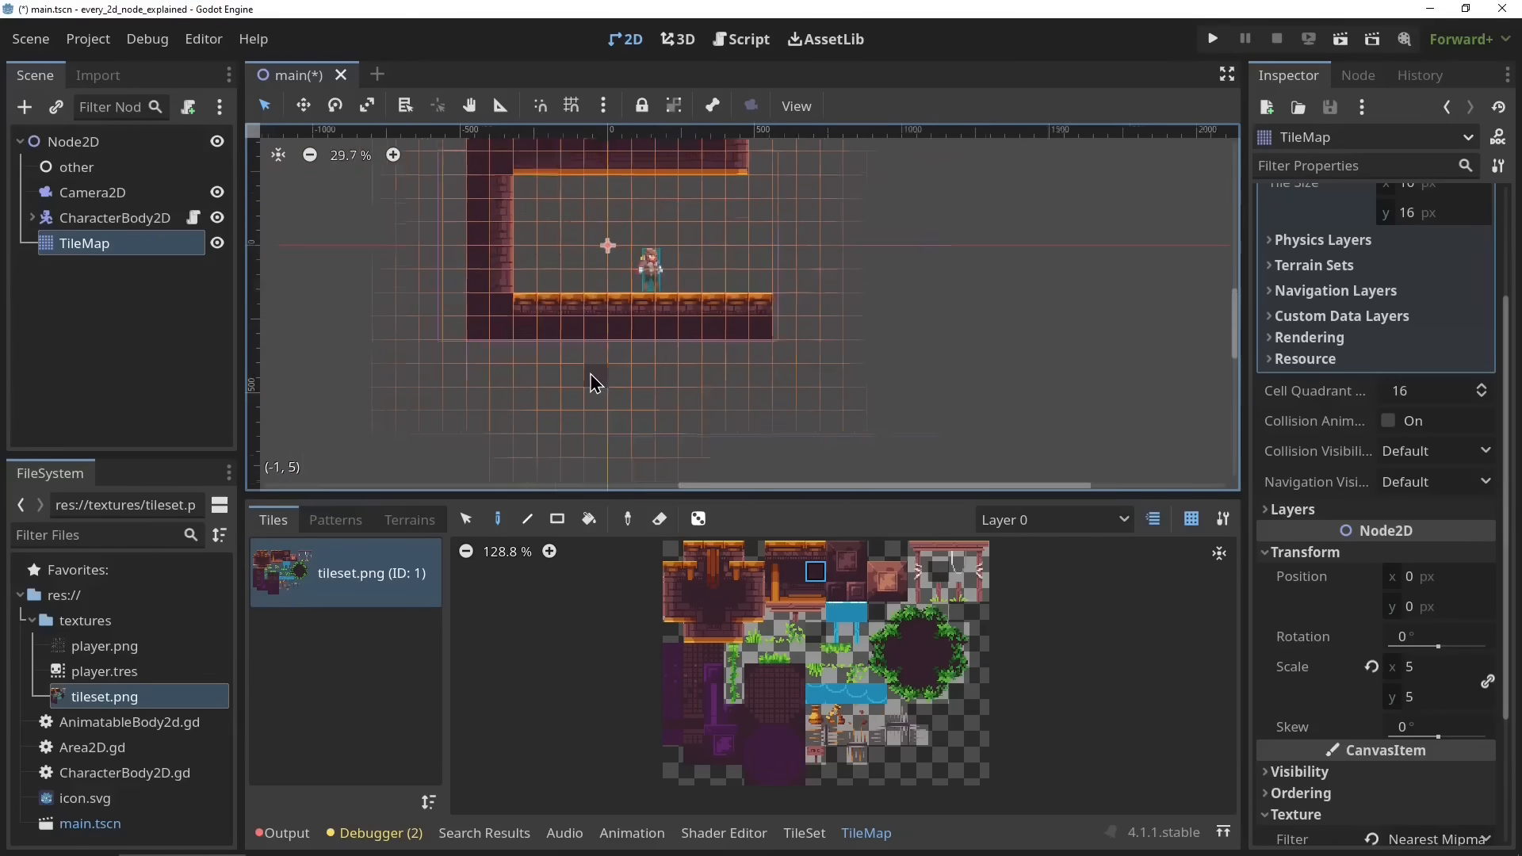
middle_click_drag(592, 379, 592, 422)
left_click(559, 522)
left_click_drag(745, 394, 434, 524)
left_click_drag(491, 398, 408, 132)
middle_click_drag(408, 131, 398, 217)
left_click_drag(398, 217, 504, 280)
Review the setup properties of the tileset.png source in the TileSet editor and run the current scene
middle_click_drag(587, 463, 566, 378)
scroll(566, 378, "up", 2)
left_click(804, 833)
scroll(527, 717, "down", 3)
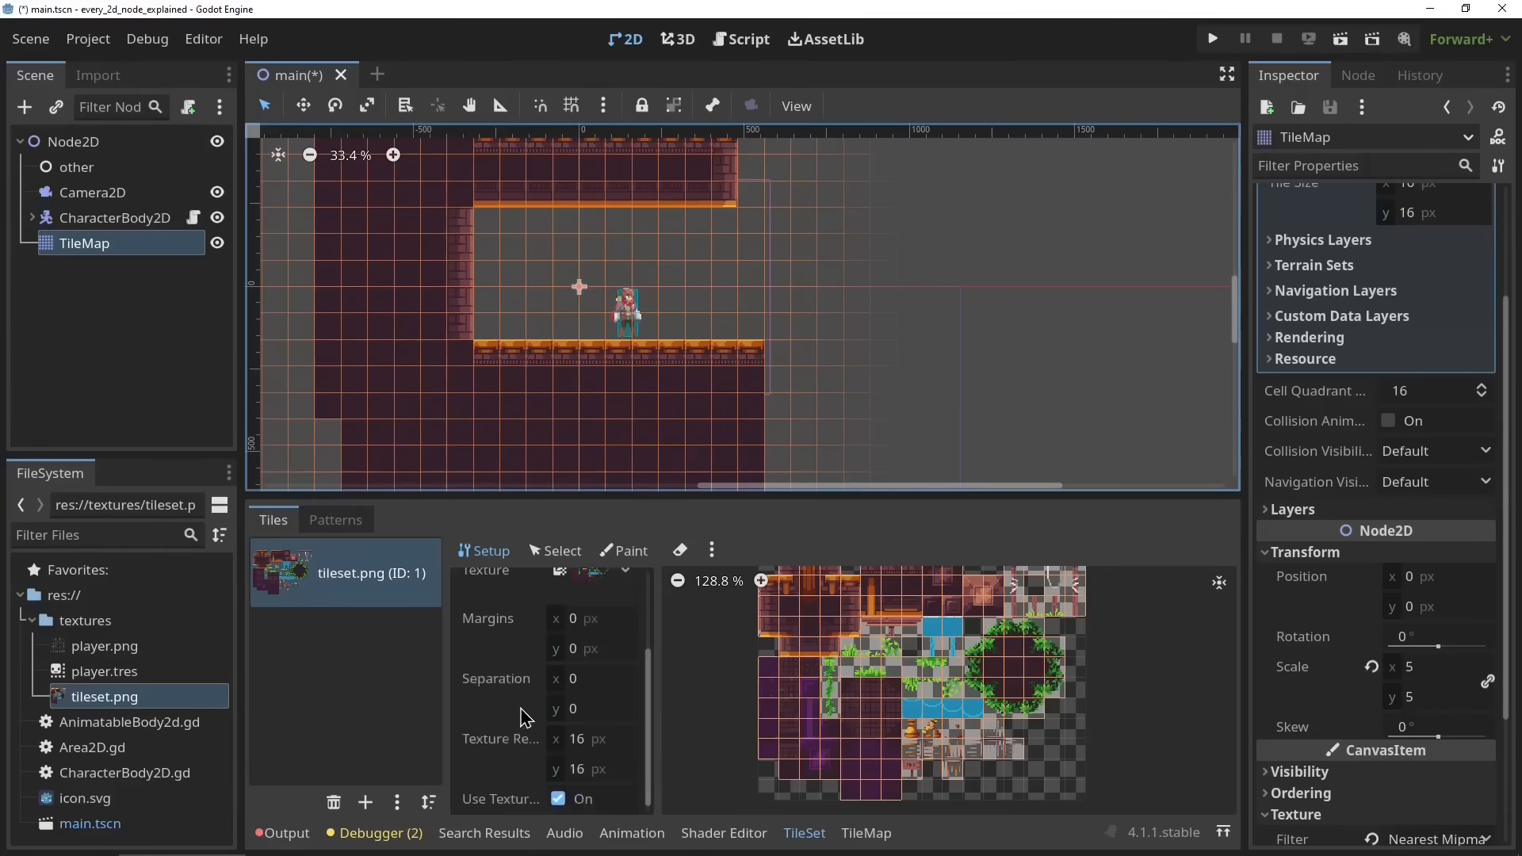
left_click(1341, 38)
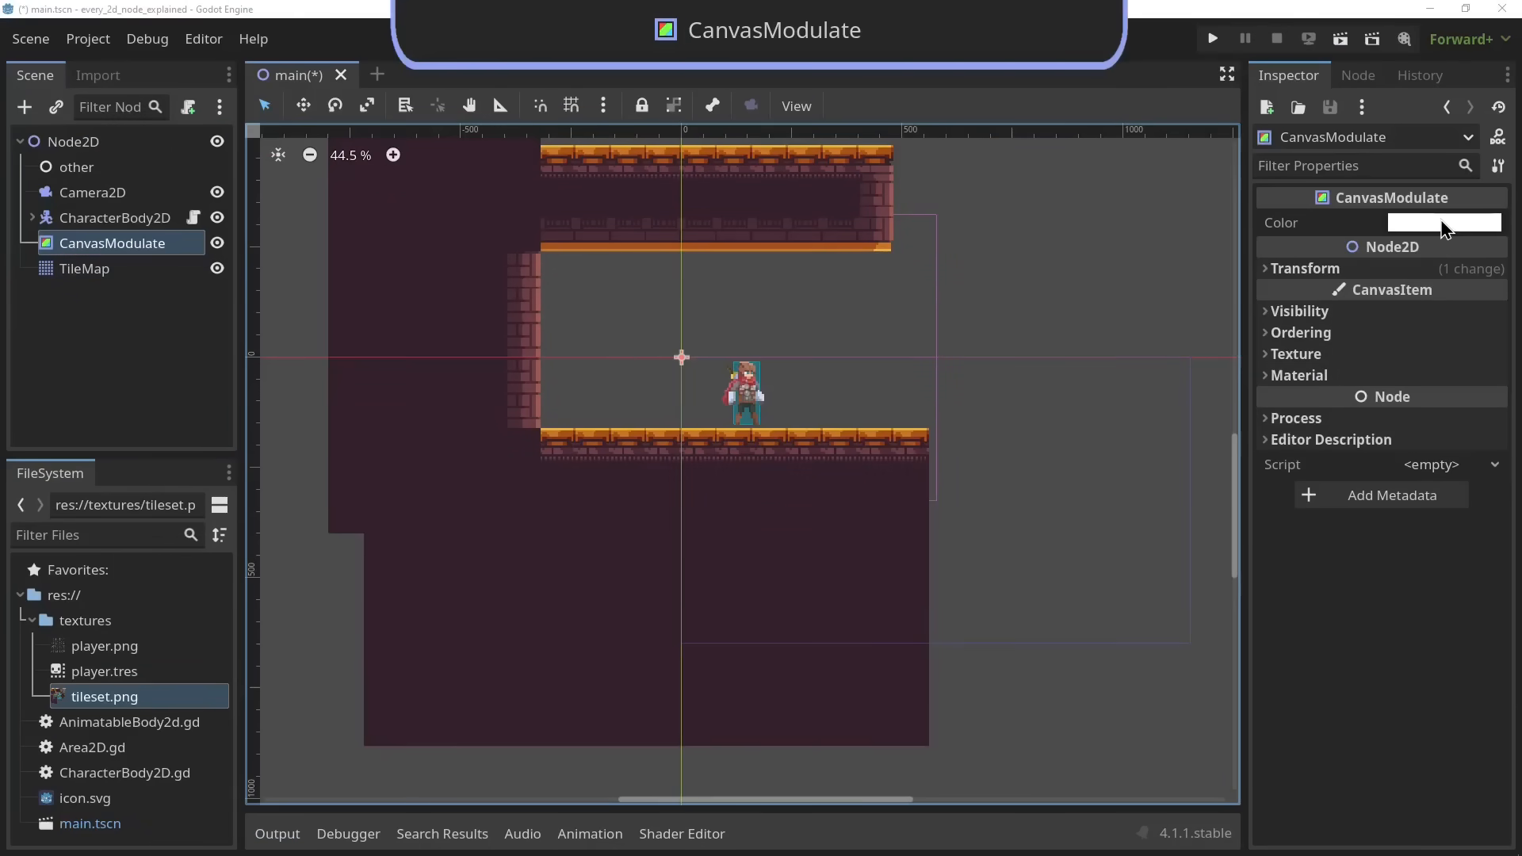
Darken the CanvasModulate colour to grey 7c7c7c
left_click(1441, 224)
left_click_drag(1504, 289, 1504, 369)
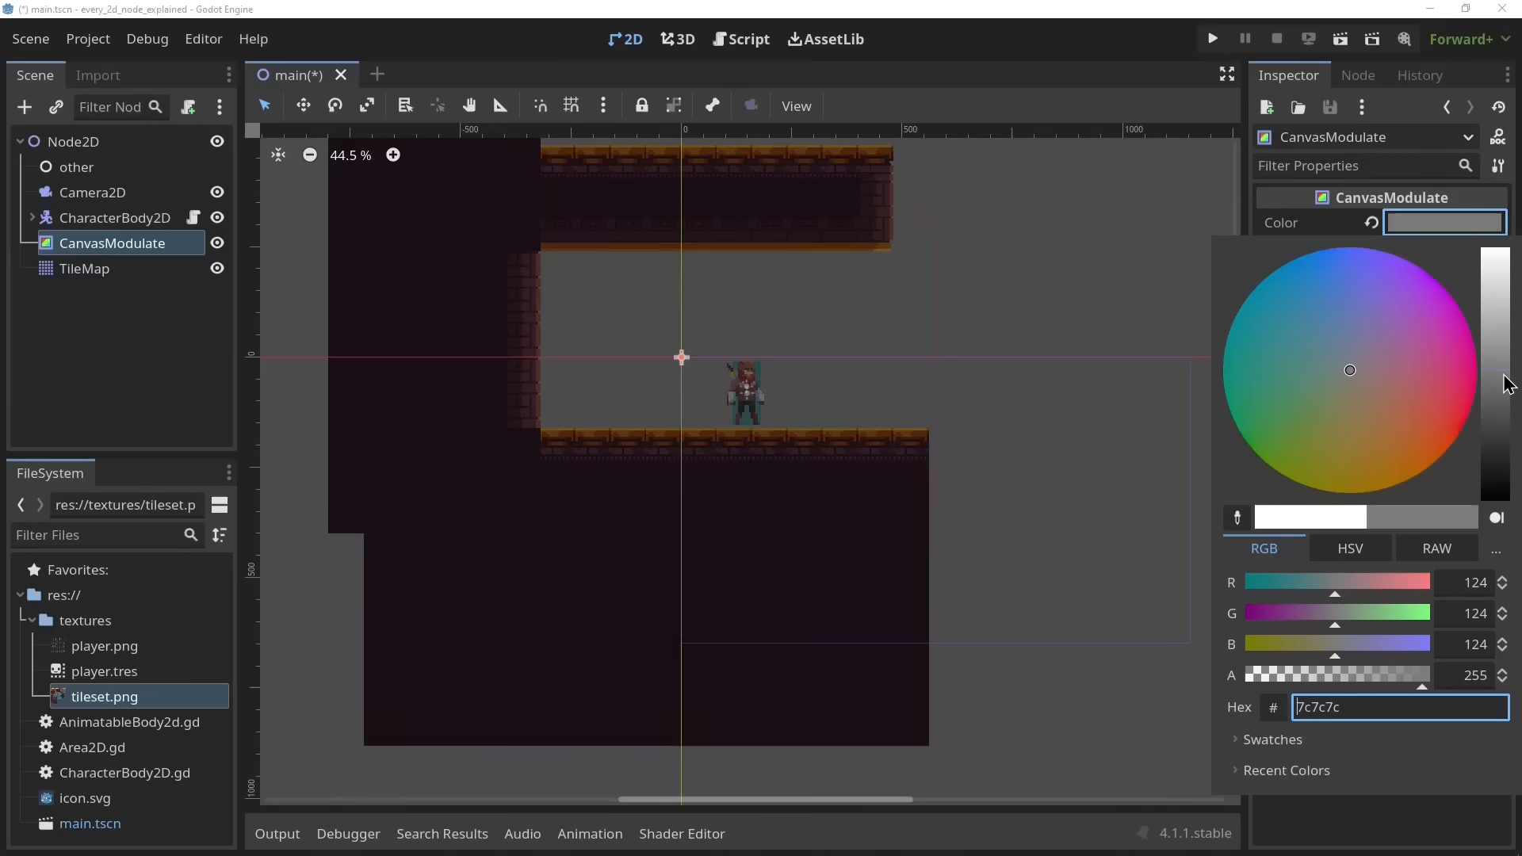
left_click(1094, 413)
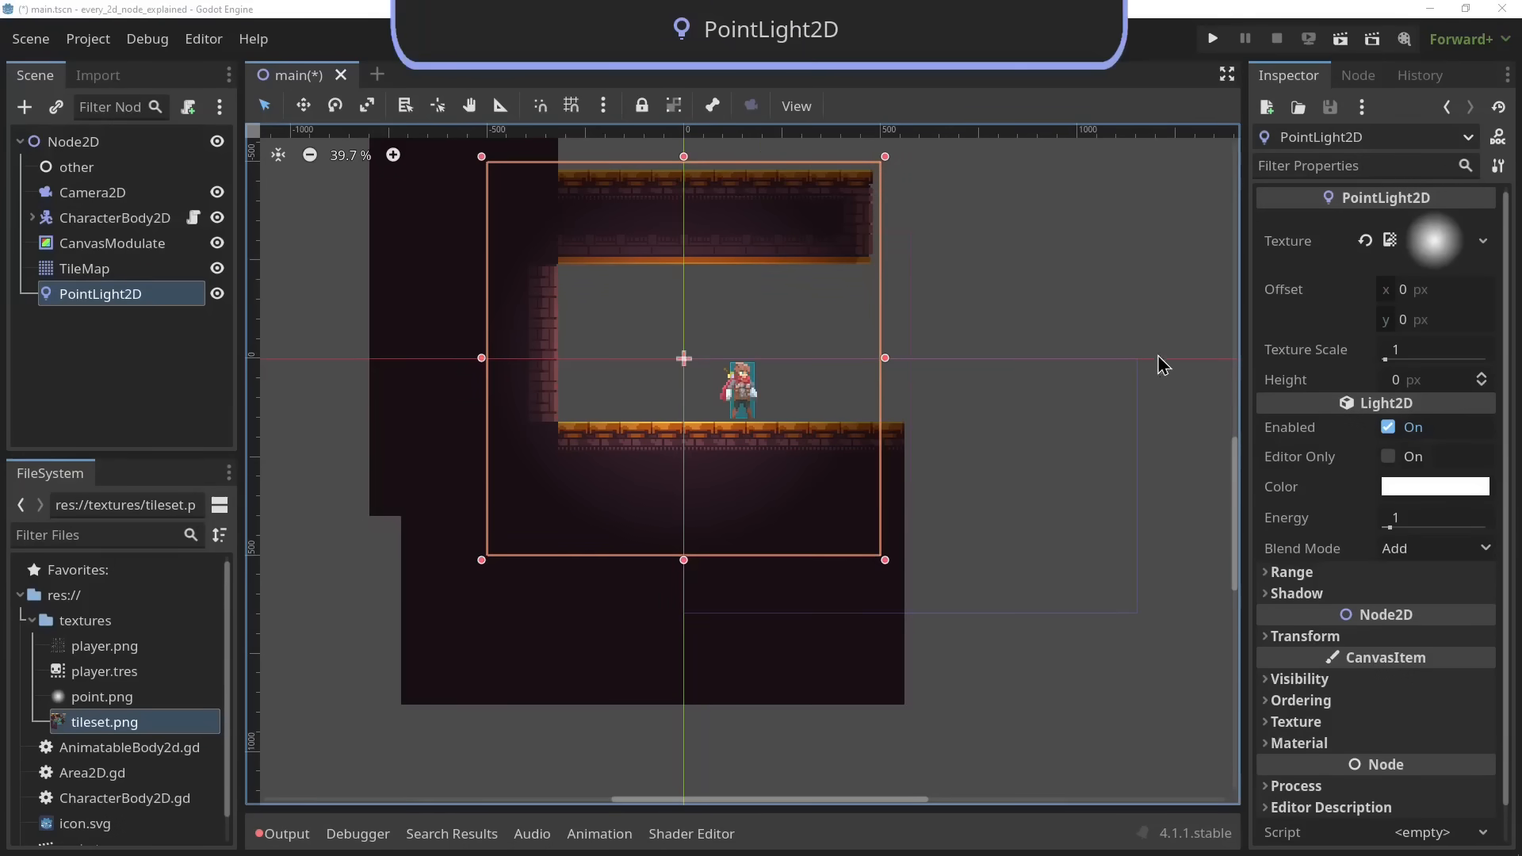
Clear the PointLight2D texture and load icon.svg in its place
left_click(1366, 240)
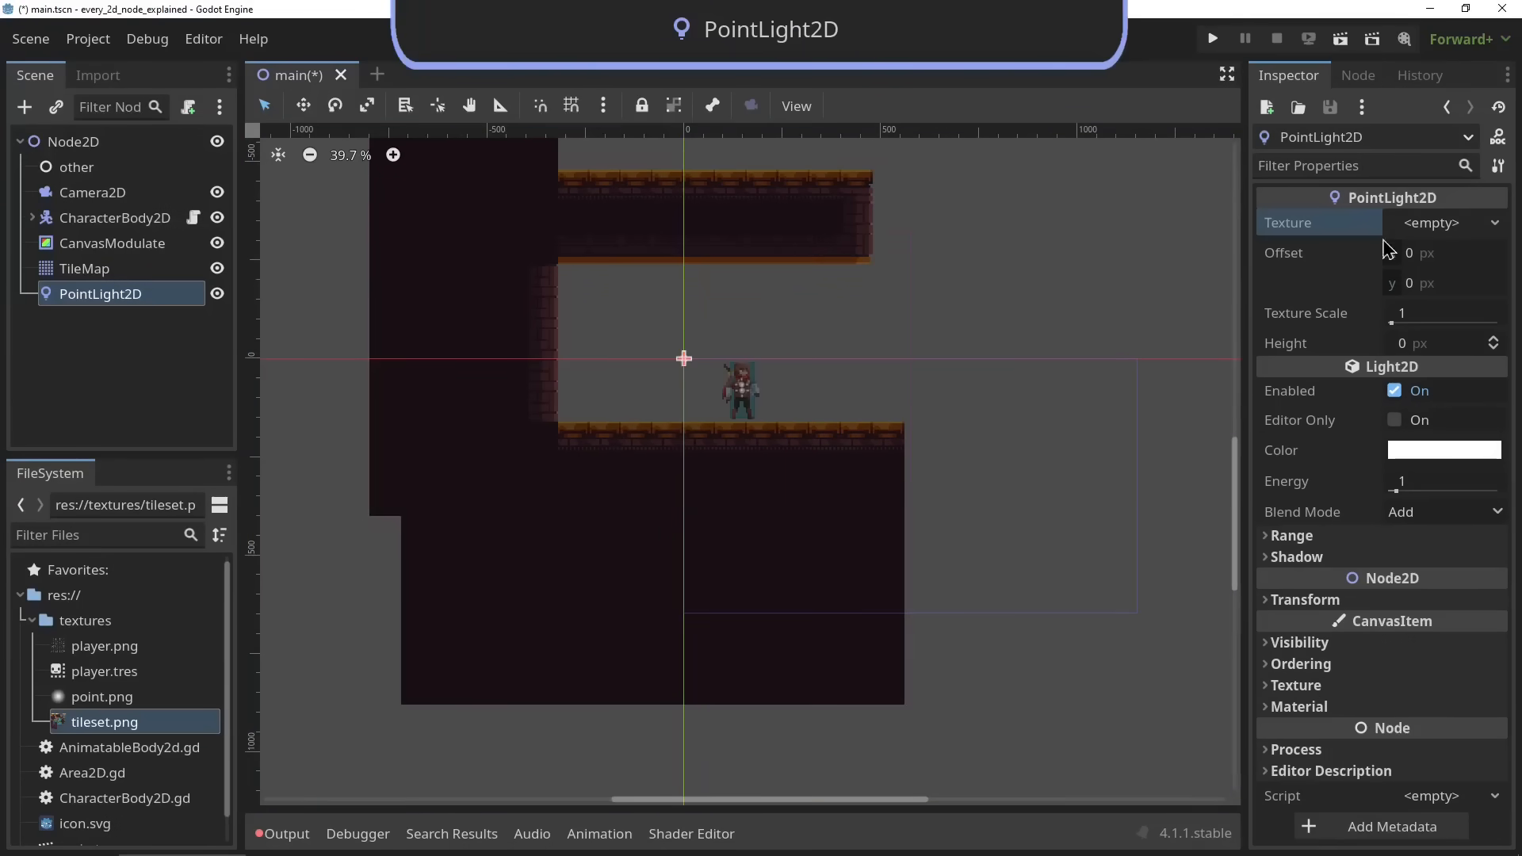
left_click(1427, 225)
left_click(1276, 665)
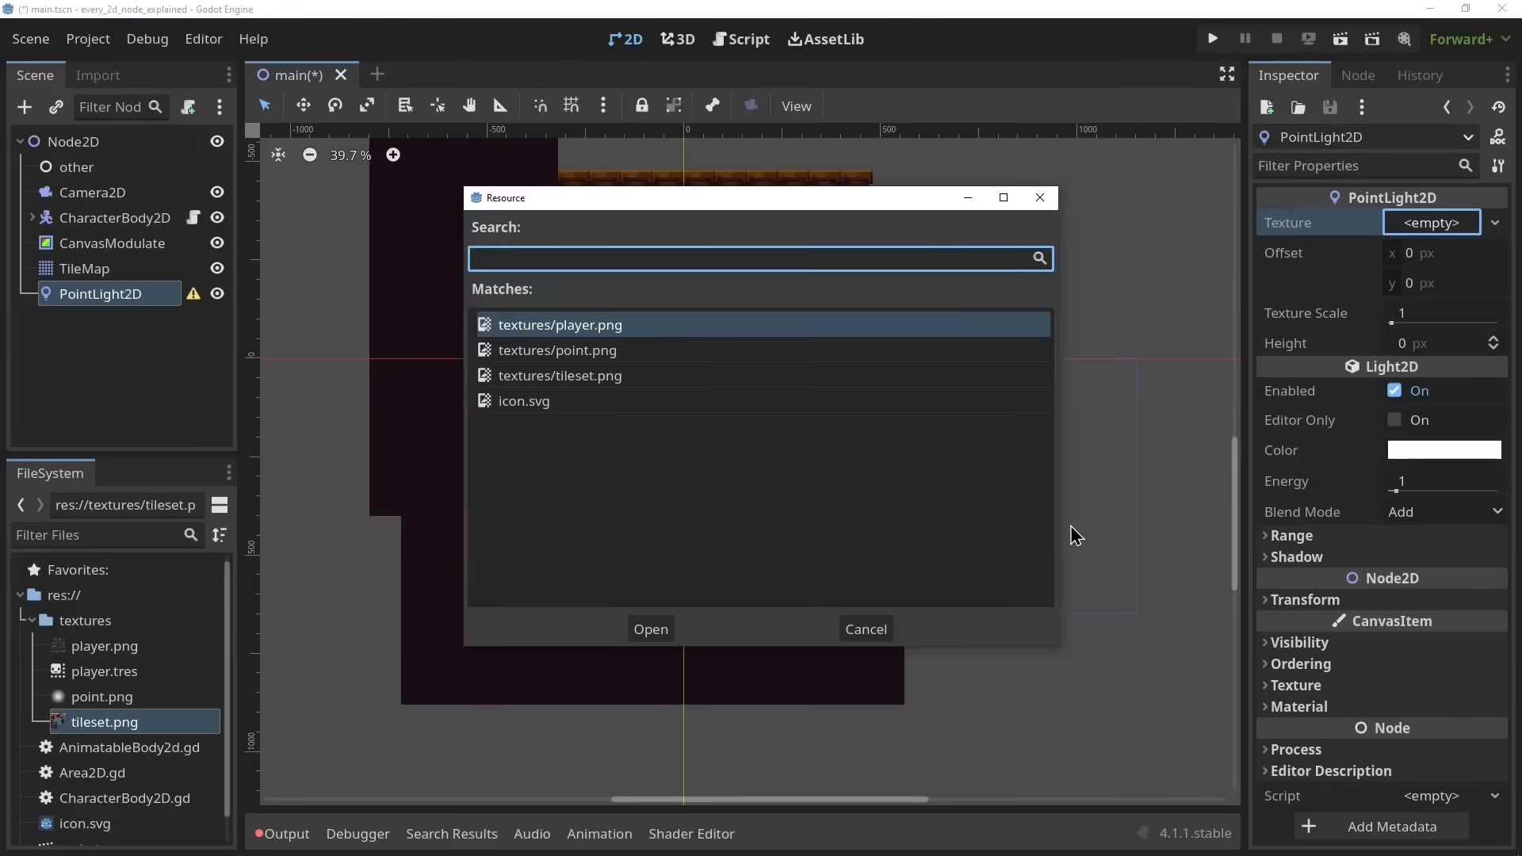
double_click(718, 403)
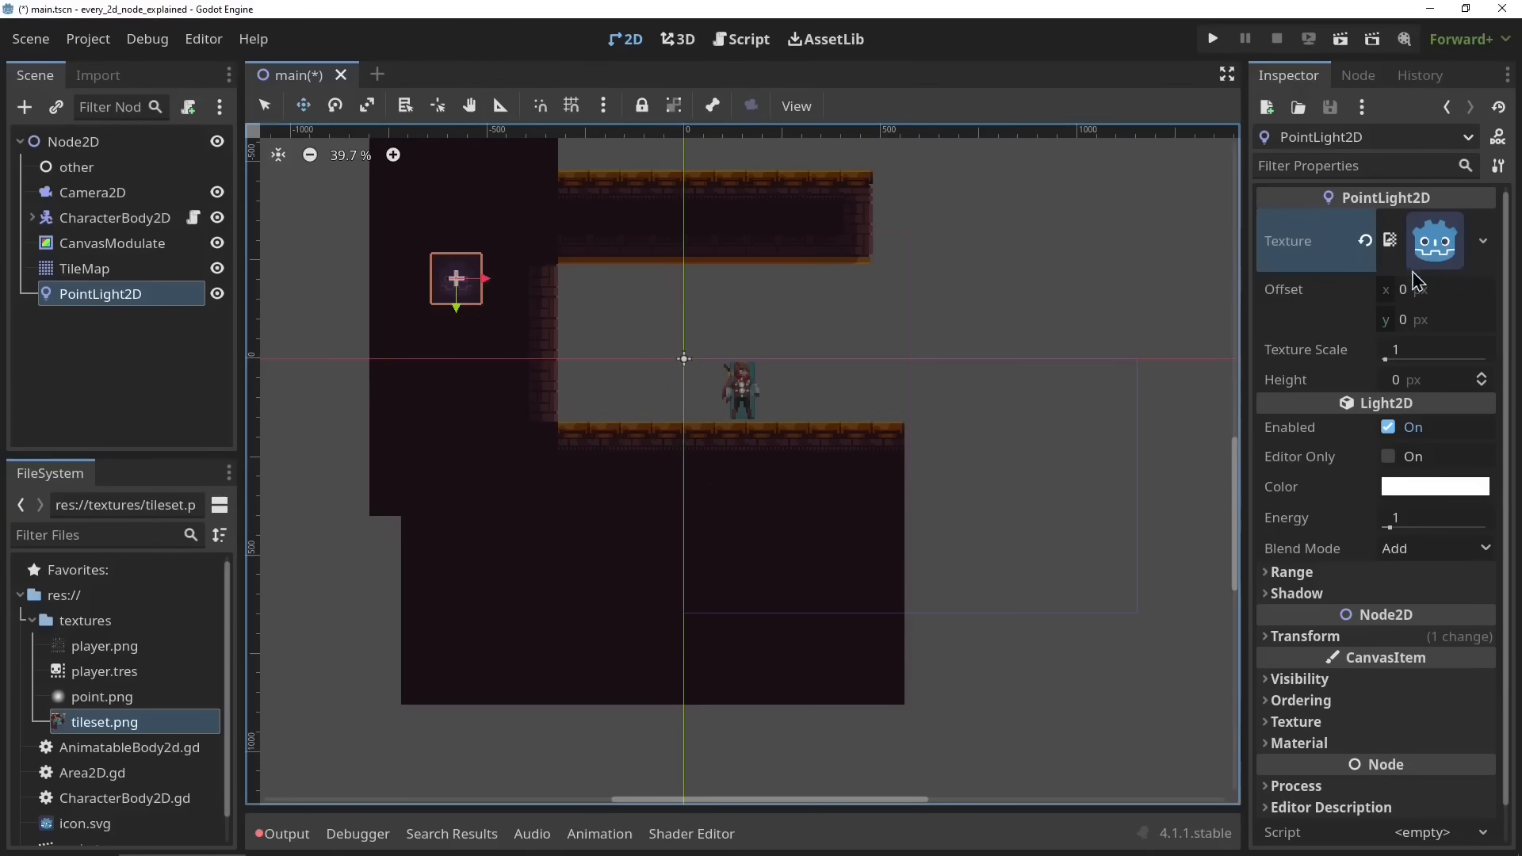
Replace the PointLight2D's Godot icon texture with textures/point.png
left_click(1365, 241)
left_click(1426, 223)
left_click(1300, 664)
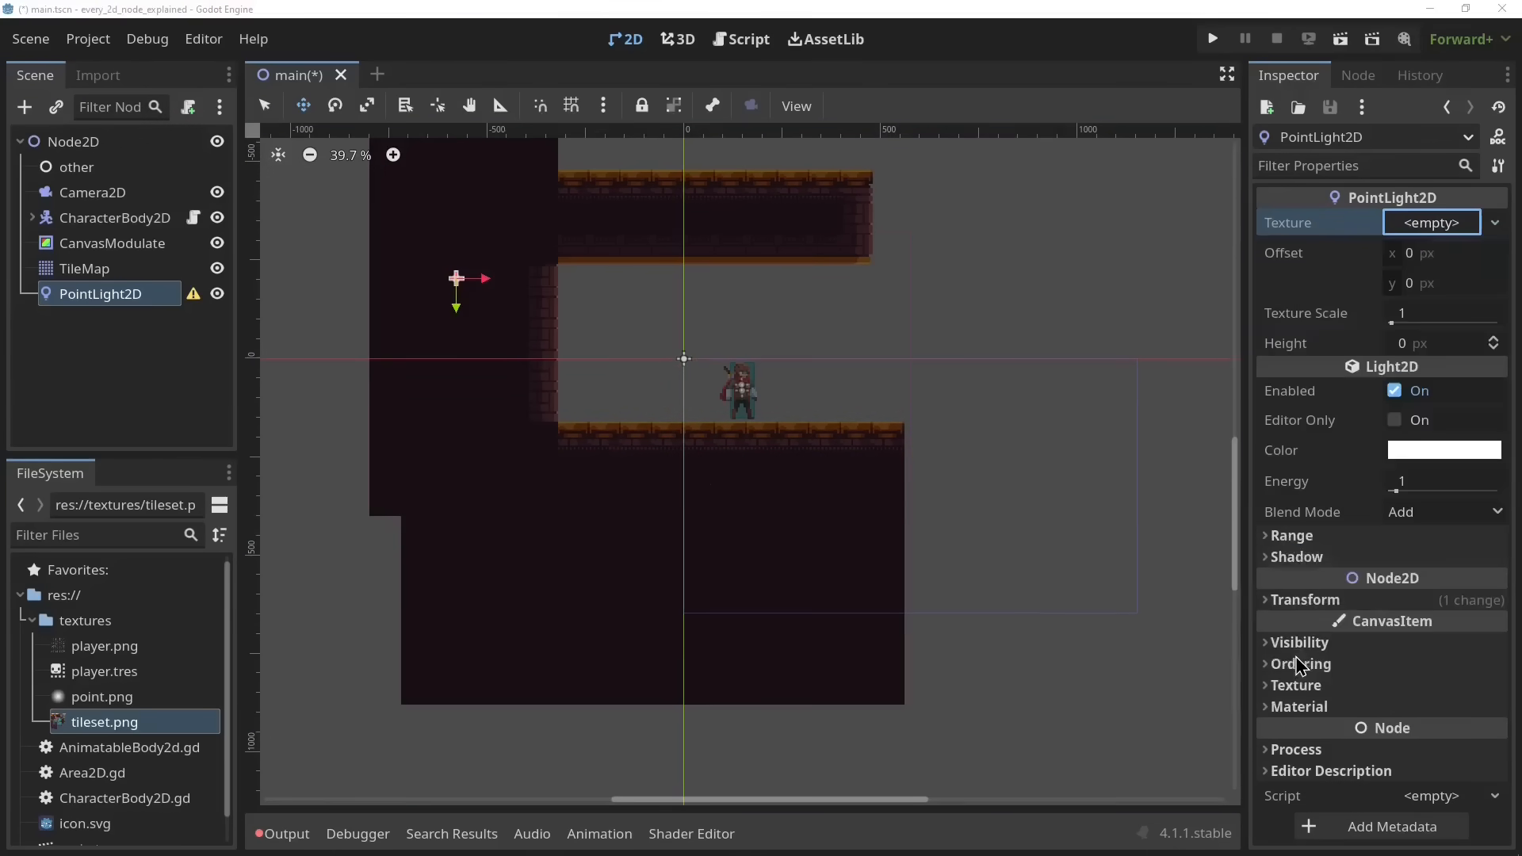
double_click(629, 353)
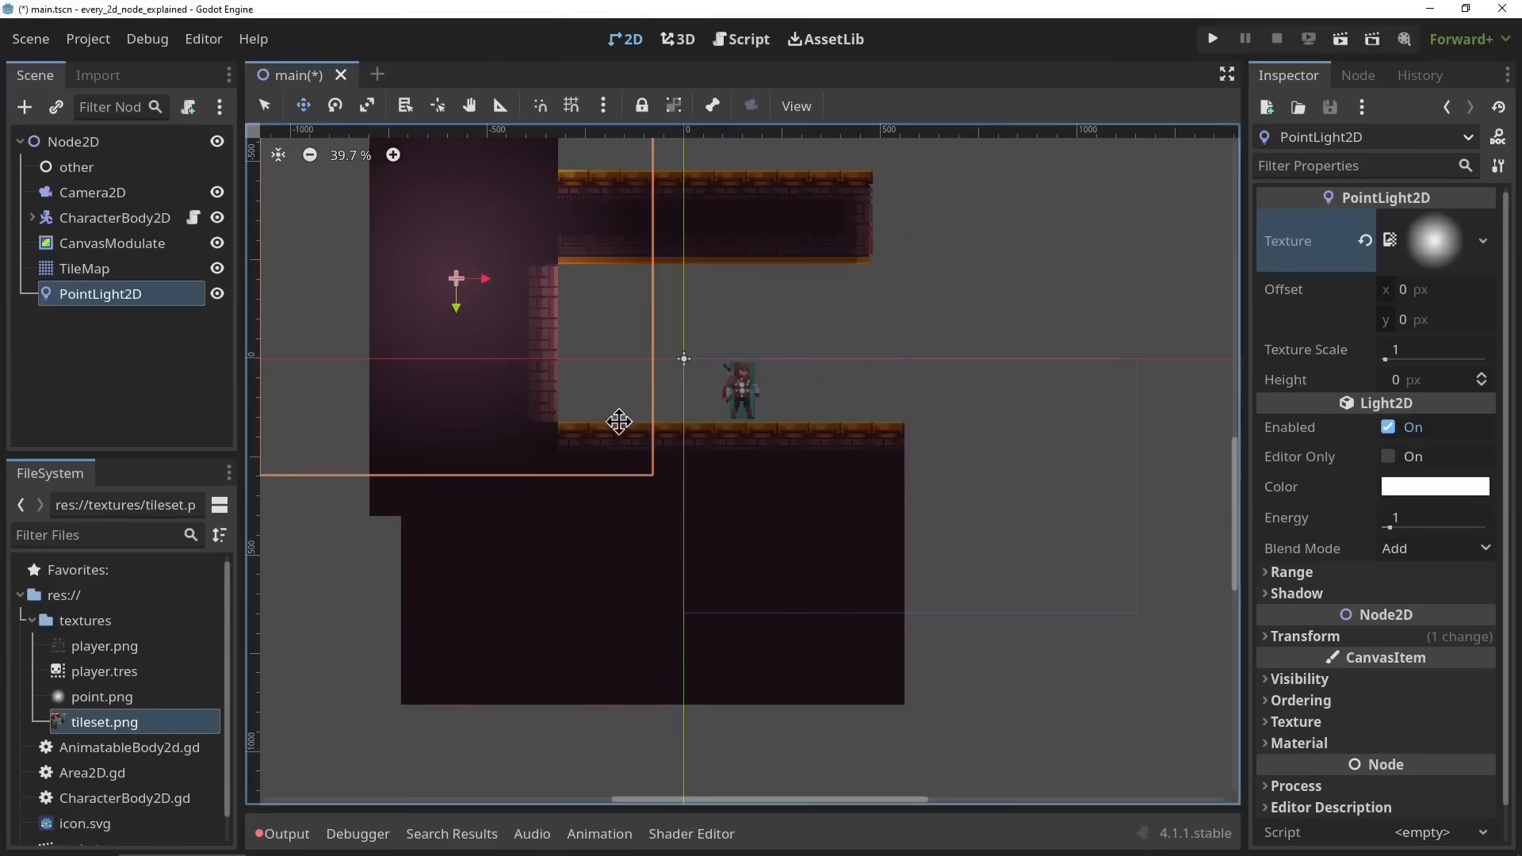
Move the PointLight2D across the level towards the character
left_click_drag(618, 421, 818, 488)
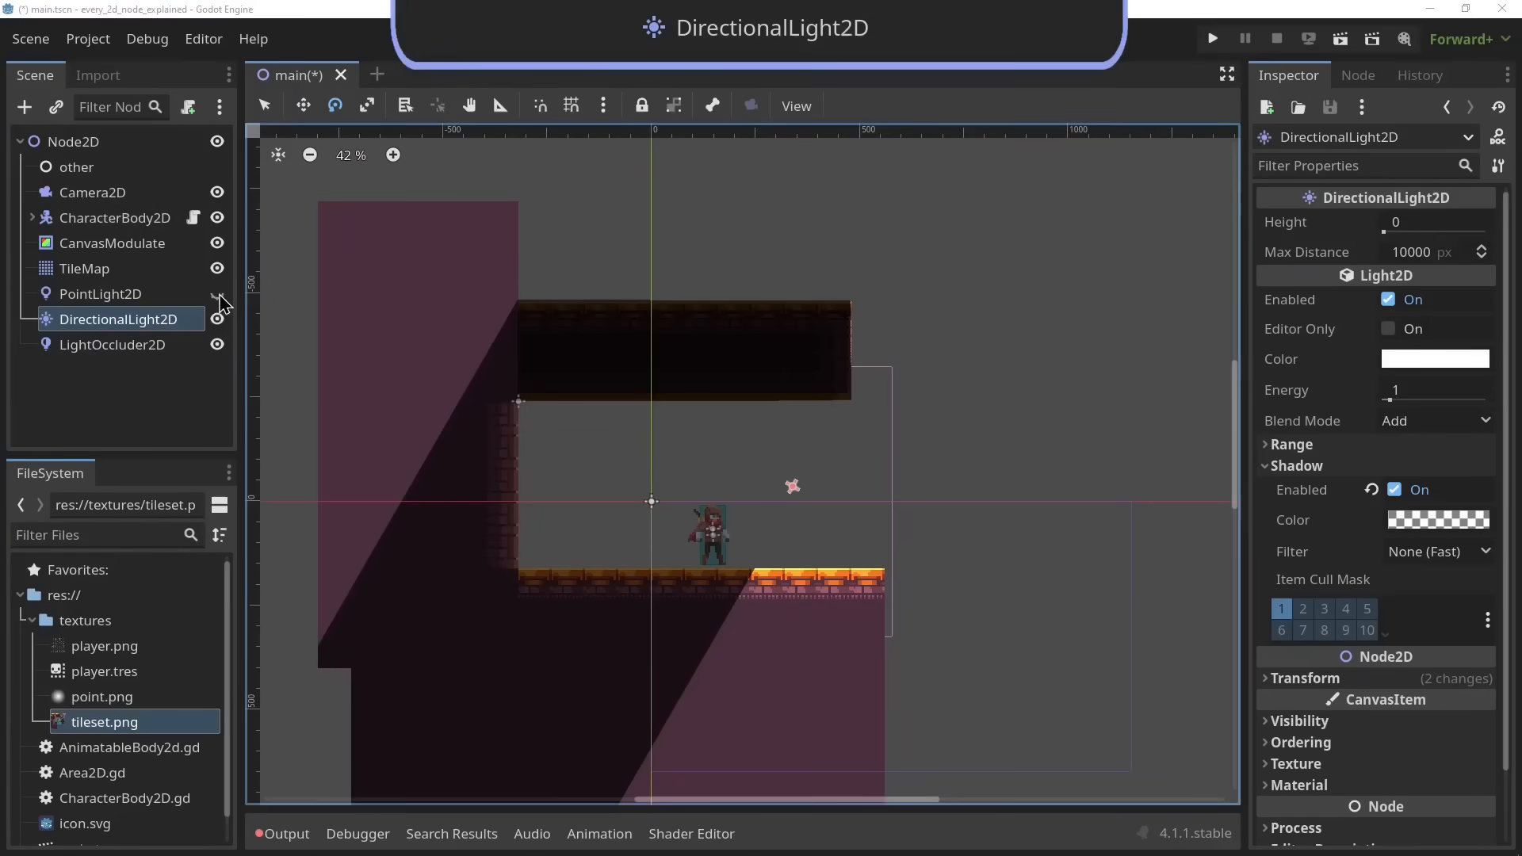
Toggle the DirectionalLight2D's visibility off and on, and rotate the light to swing the shadow it casts over the tile map
left_click(221, 320)
left_click(221, 320)
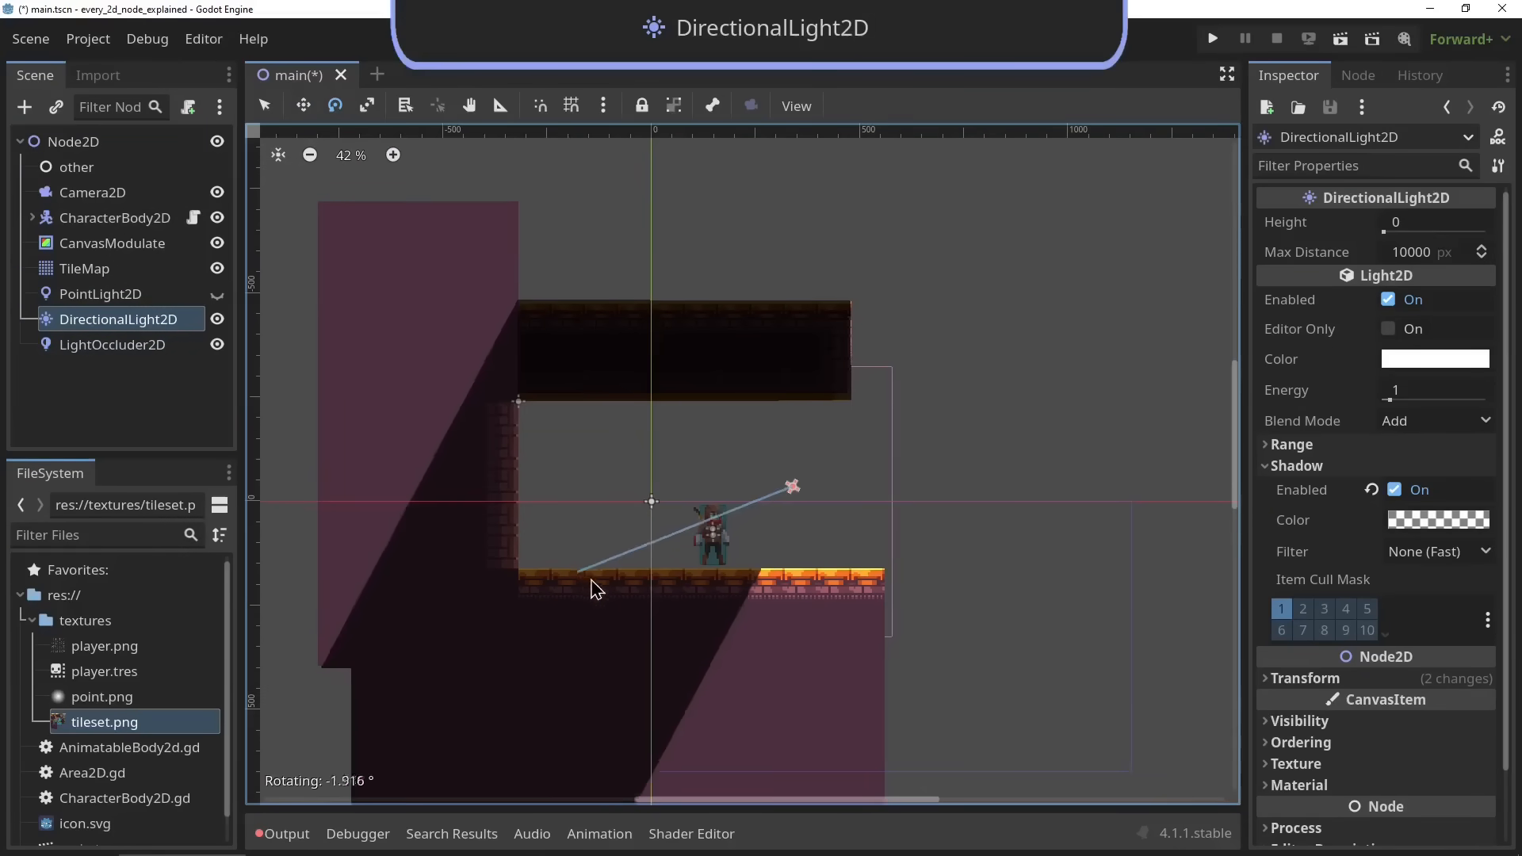
left_click_drag(591, 584, 650, 553)
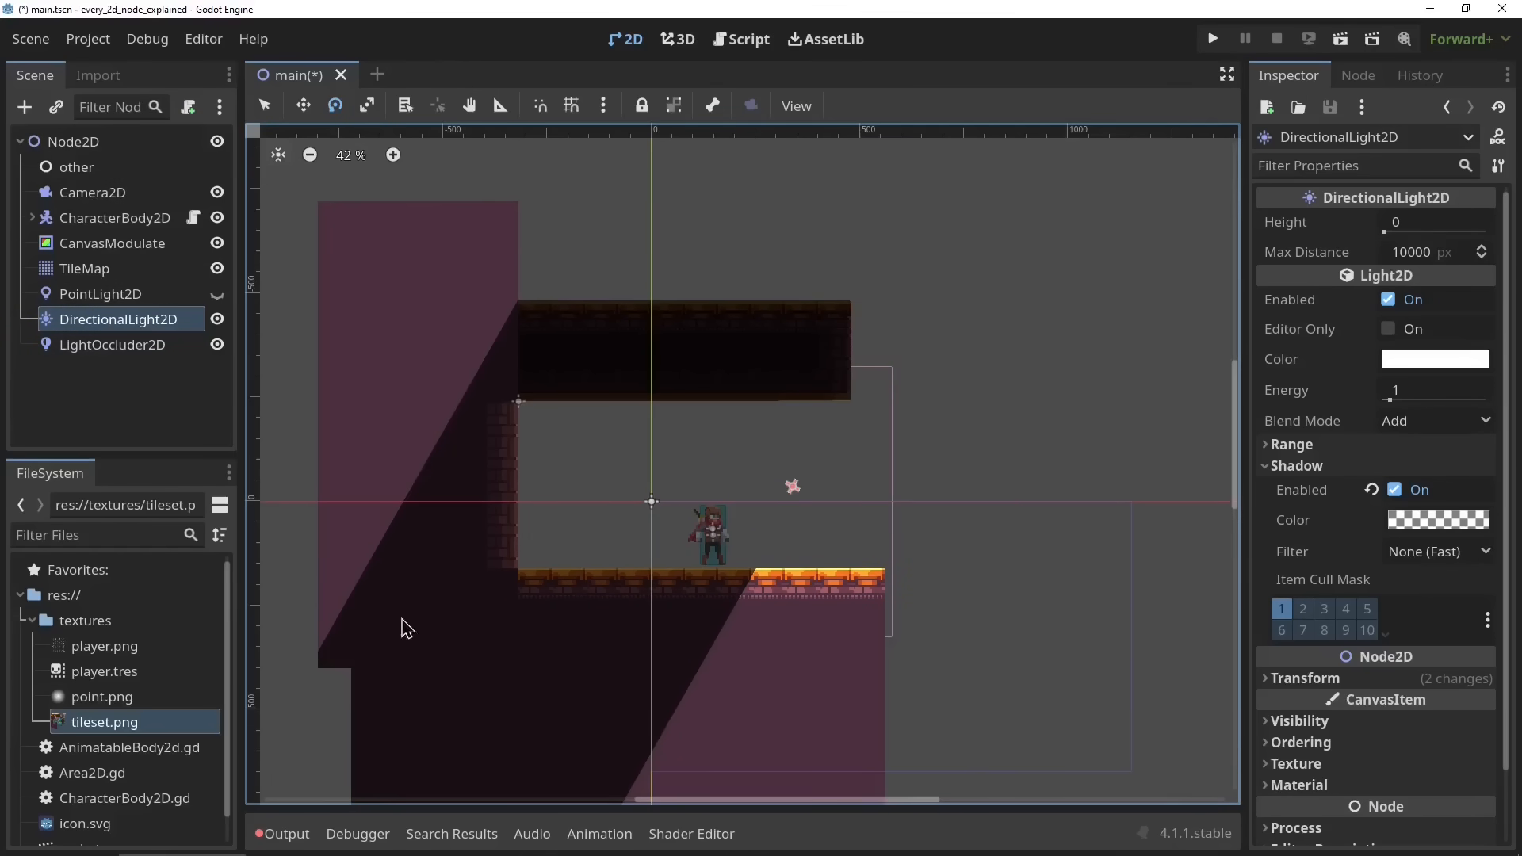
scroll(650, 554, "down", 1)
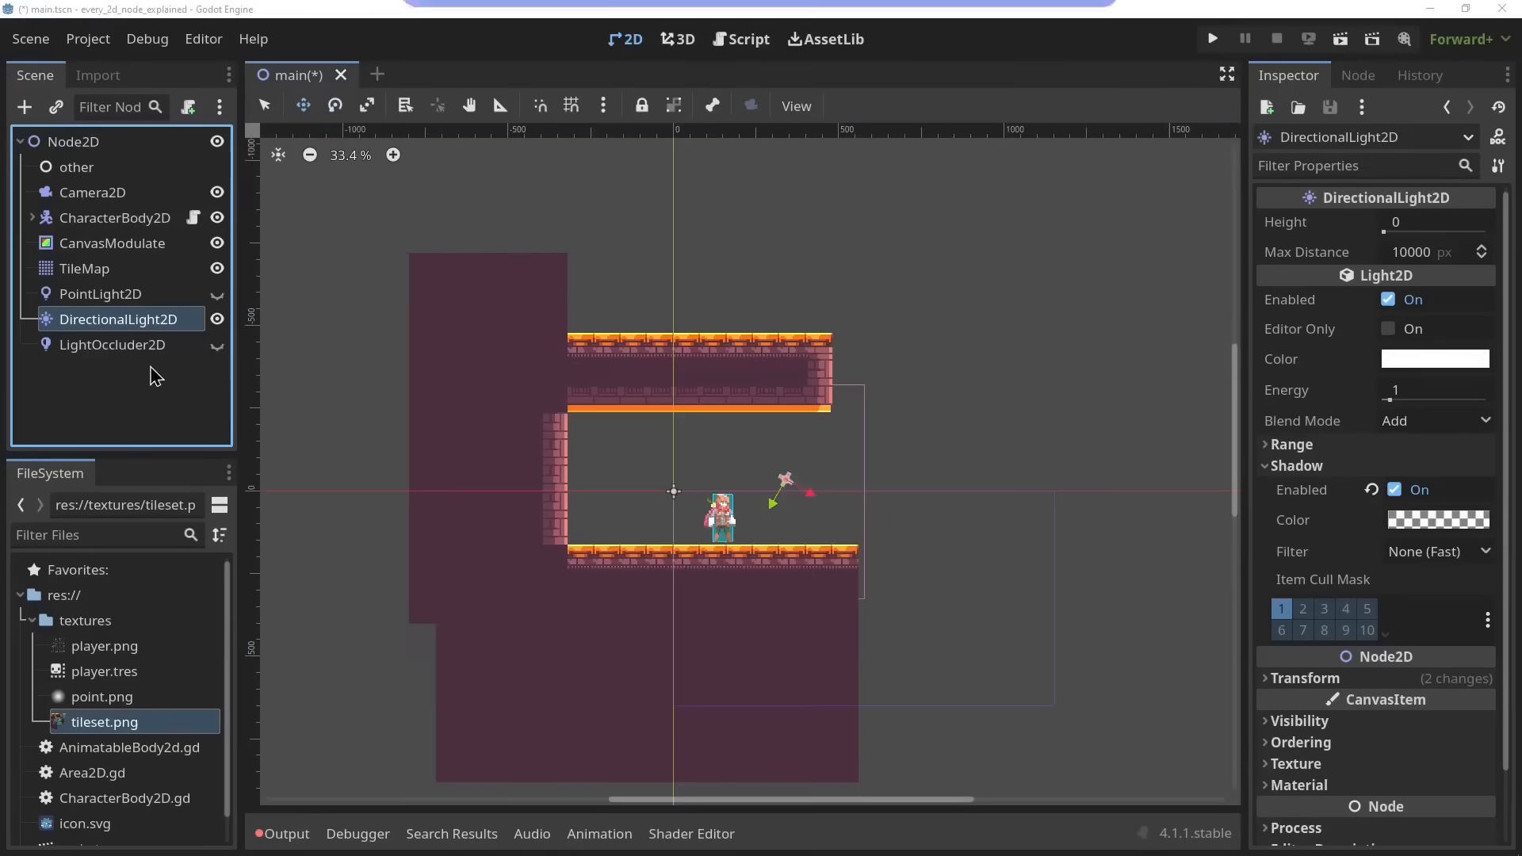
Show the LightOccluder2D, select it, and shift it slightly over the upper platform
left_click(174, 344)
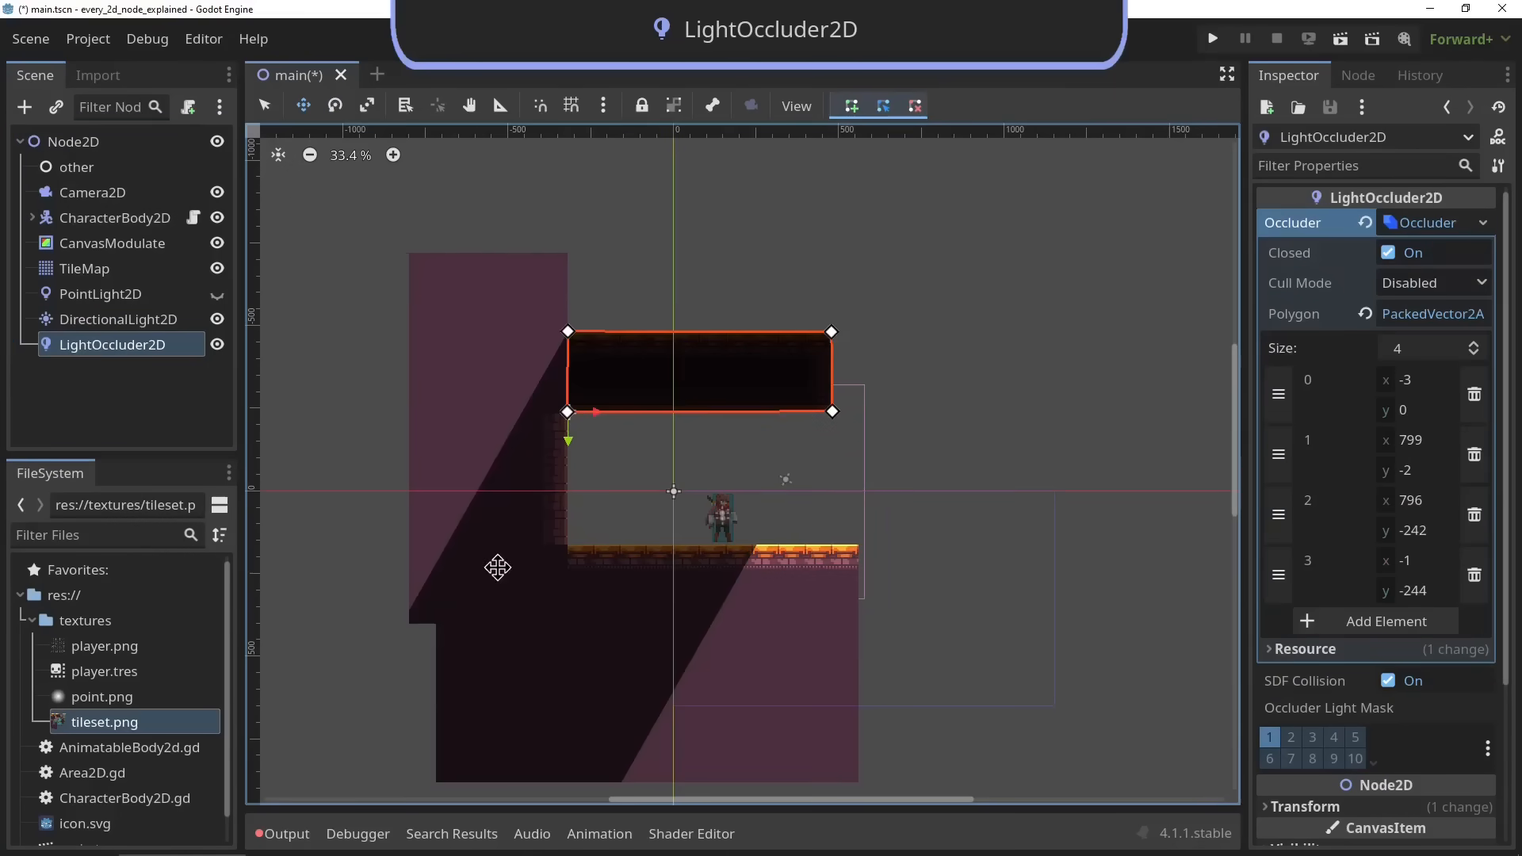
mouse_move(589, 527)
left_mouse_down()
mouse_move(523, 651)
mouse_move(633, 681)
mouse_move(631, 743)
mouse_move(600, 468)
mouse_move(546, 502)
mouse_move(602, 479)
mouse_move(608, 525)
left_mouse_up()
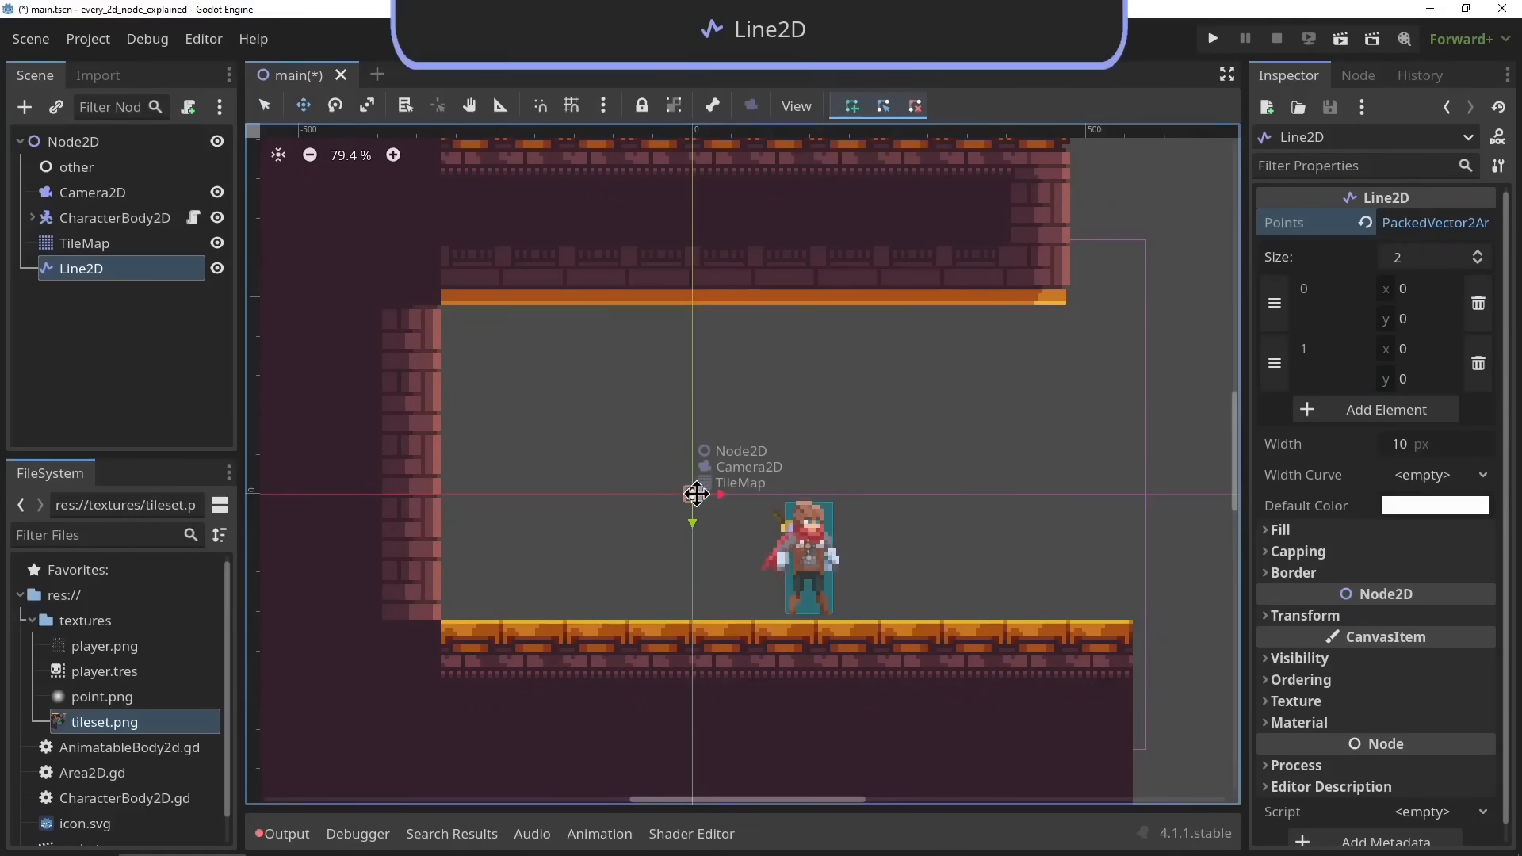
Place the Line2D's first two points at about (124, -94) and (198, -18), and add a third point
left_click_drag(795, 435, 789, 420)
left_click(1374, 409)
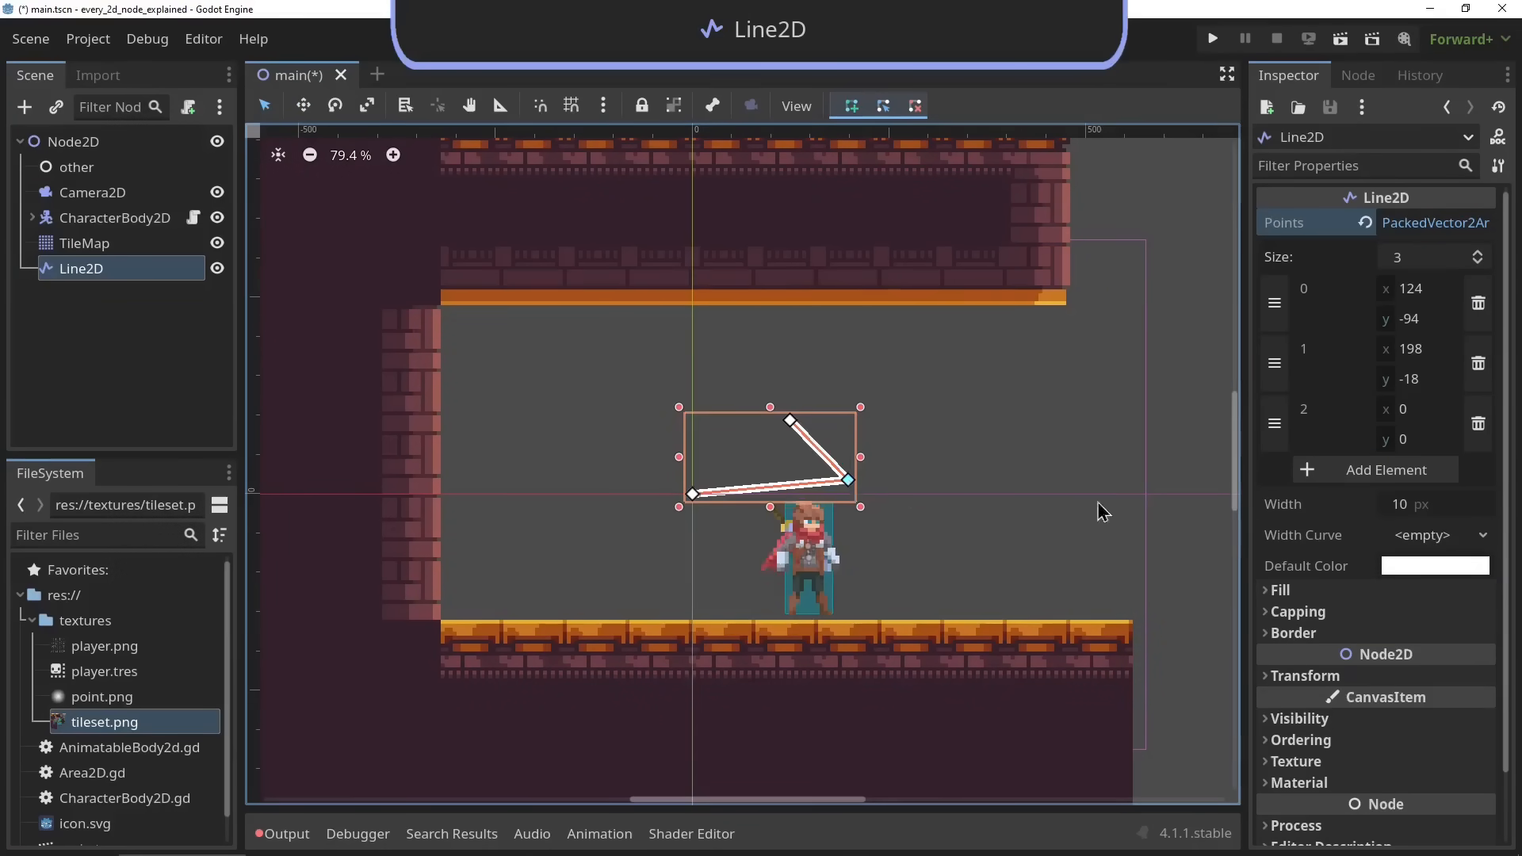
Give the Line2D a new width curve with two points, the first at about (0.27, 0.87), so the line tapers
left_click(1436, 538)
left_click(1427, 573)
left_click(1338, 659)
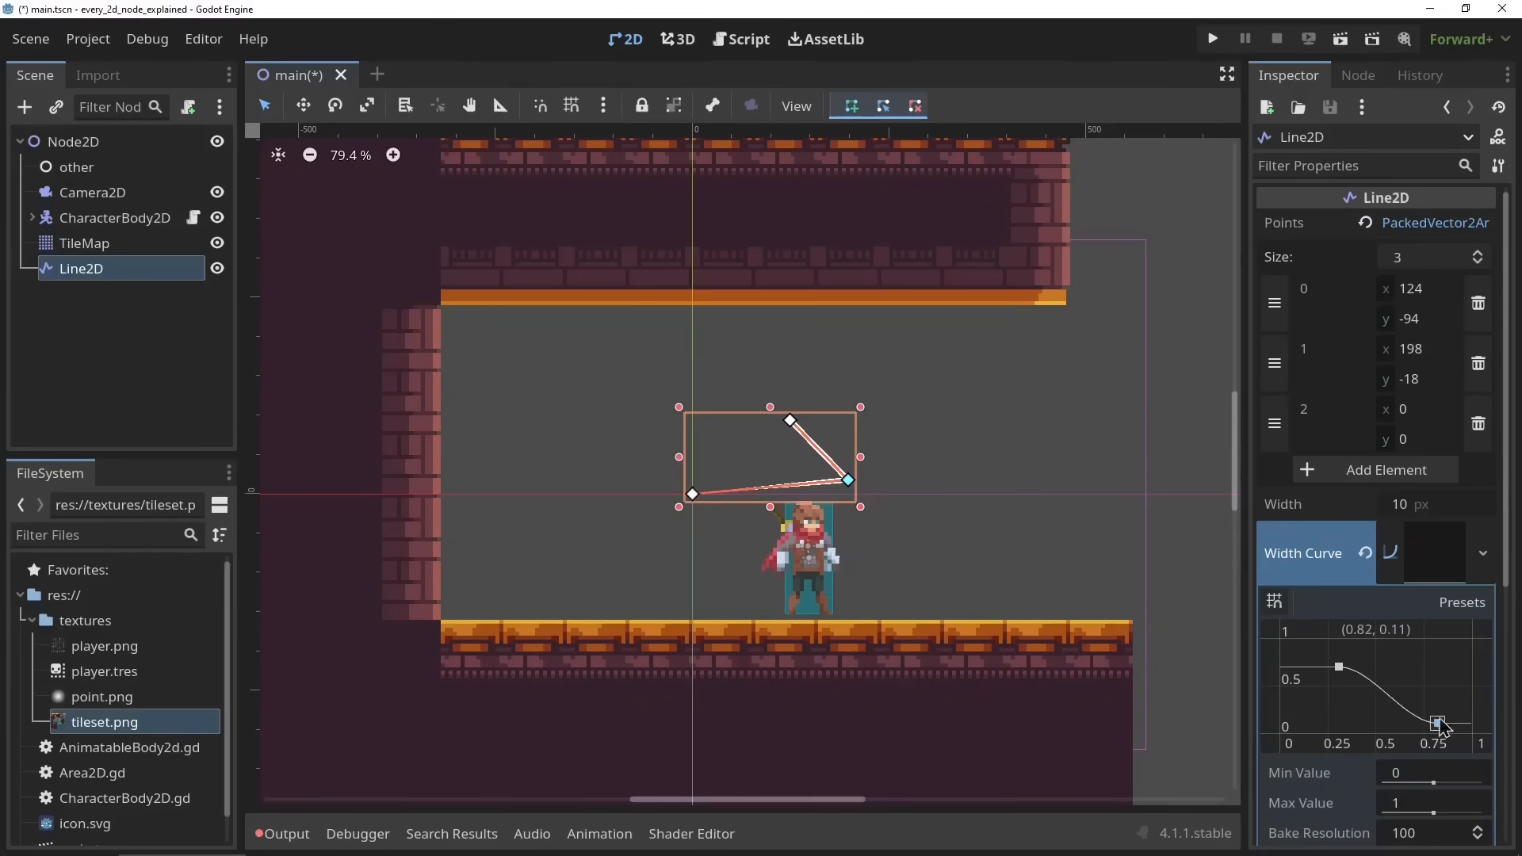
left_click_drag(1439, 722, 1441, 697)
scroll(1005, 561, "up", 16)
middle_click_drag(839, 486, 1068, 645)
left_click_drag(1338, 668, 1333, 650)
scroll(1300, 639, "down", 4)
Set the Line2D's joint mode, begin cap mode and end cap mode to Round
left_click(1302, 636)
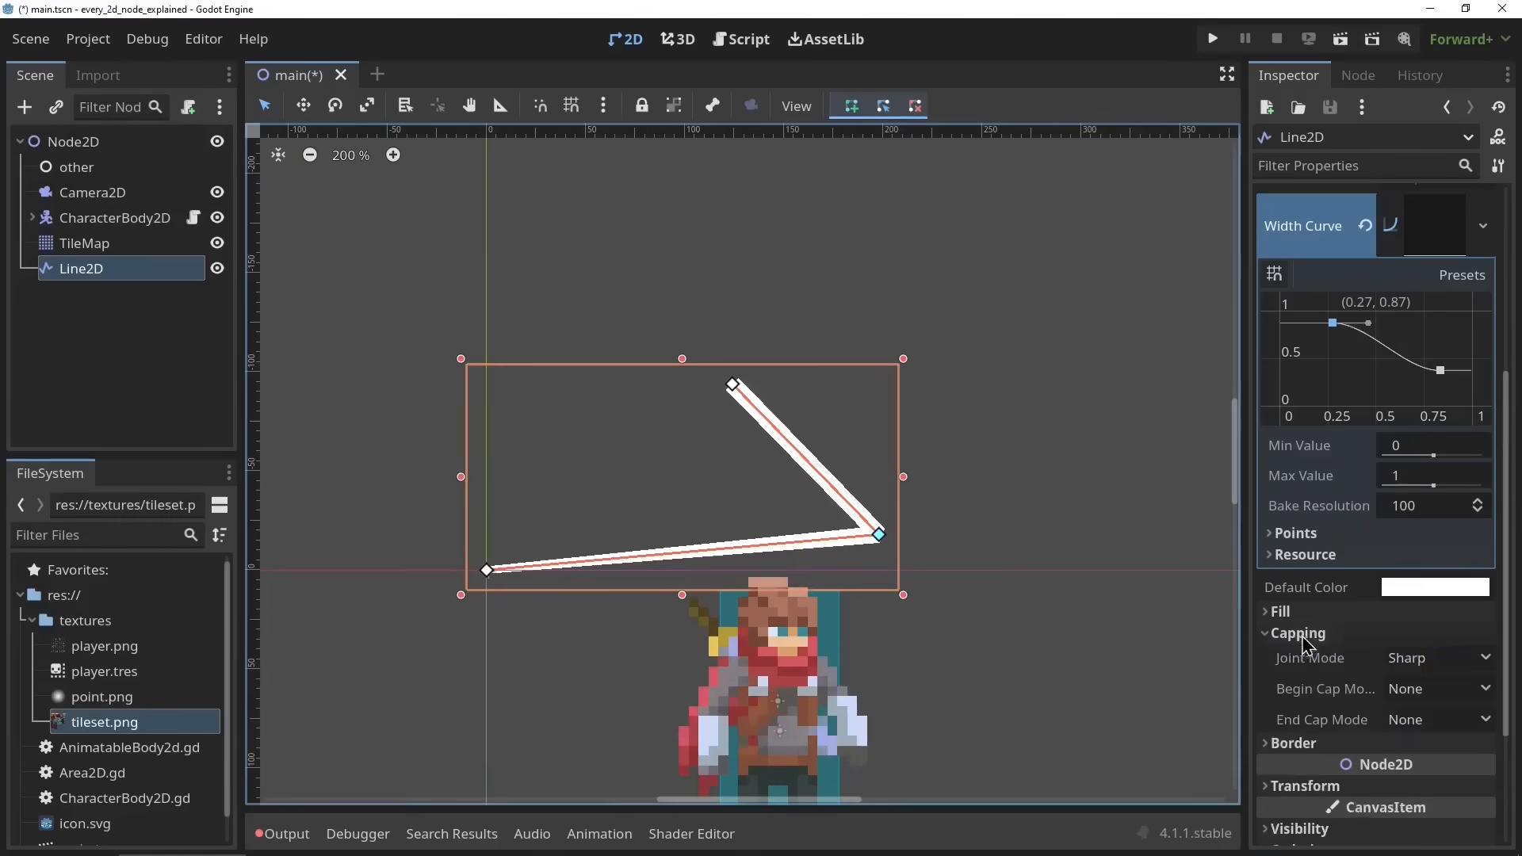
left_click(1439, 657)
left_click(1419, 713)
left_click(1438, 689)
left_click(1426, 771)
left_click(1438, 719)
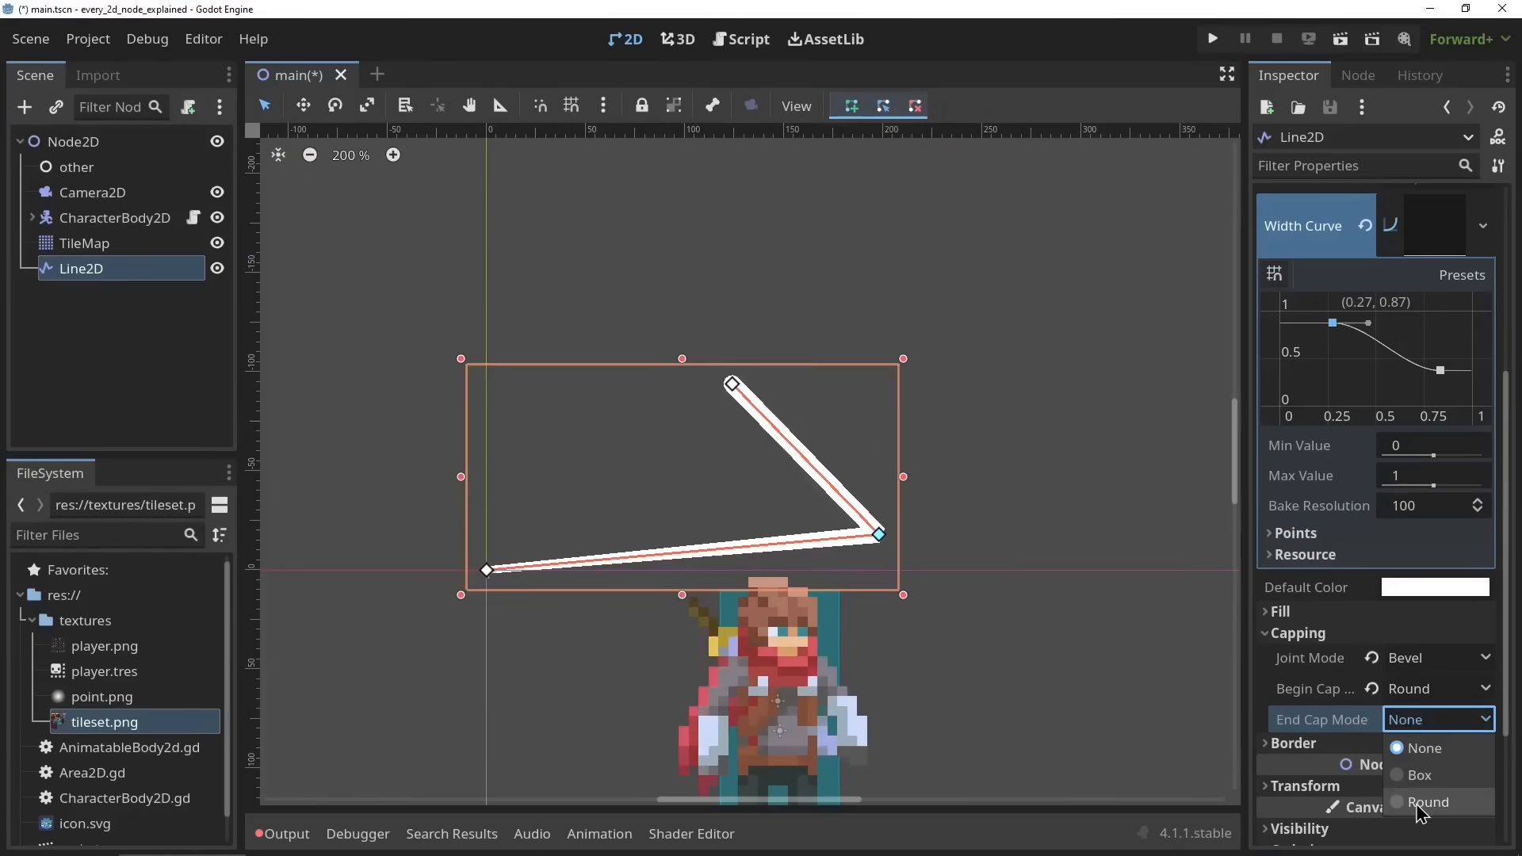
left_click(1350, 742)
left_click(1437, 658)
left_click(1425, 740)
Move the Line2D's upper end point up and away to test the rounded joint at another angle
scroll(1011, 604, "up", 6)
middle_click_drag(589, 456, 824, 486)
scroll(785, 490, "down", 5)
left_click_drag(842, 363, 1110, 297)
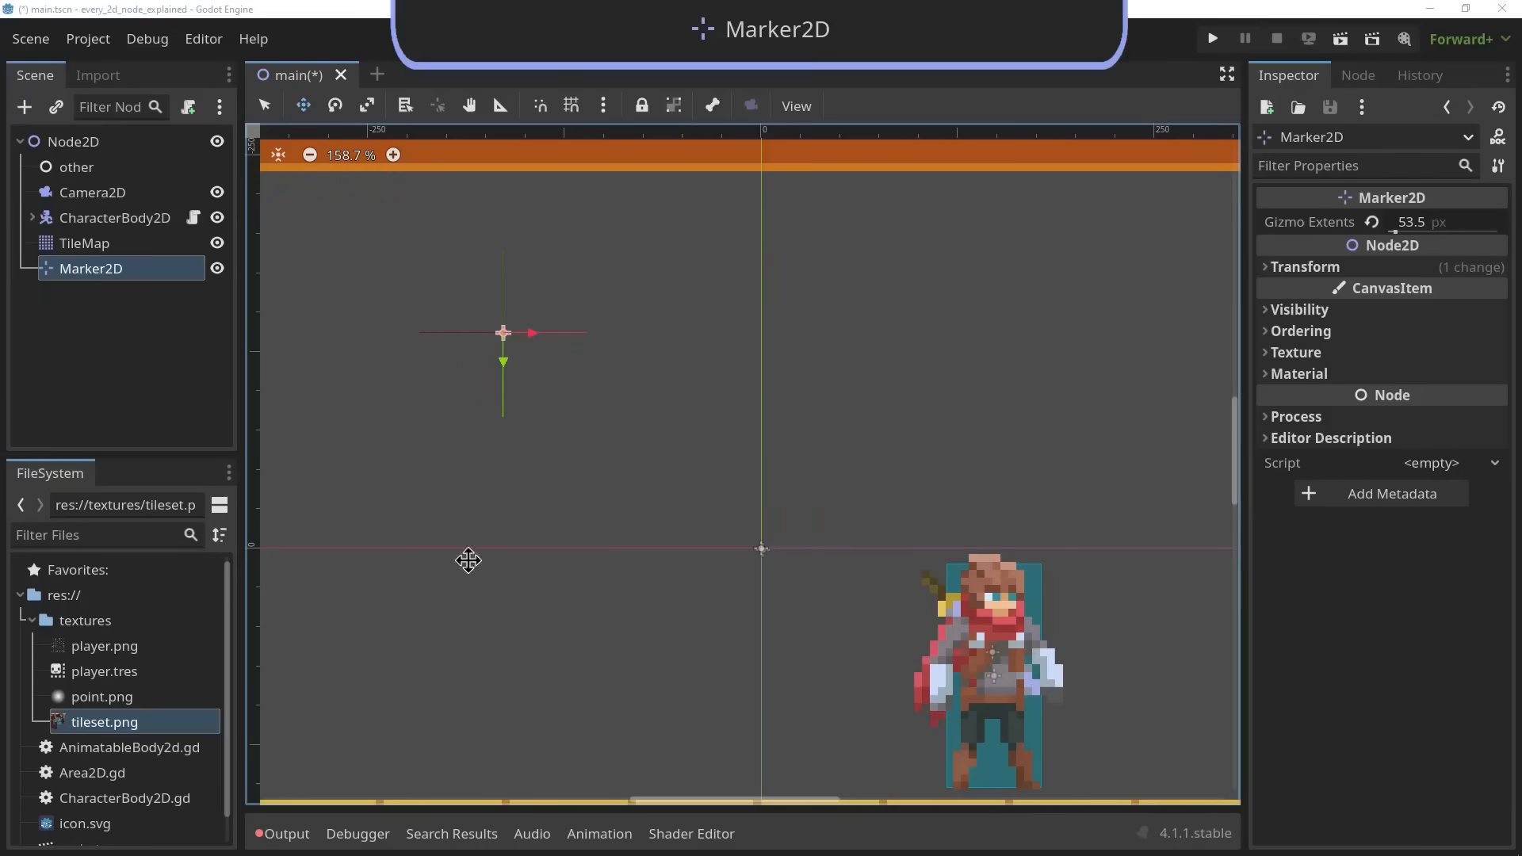
Move the Marker2D closer to the scene origin, select the root Node2D to view the bare gizmo, and reselect the marker
mouse_move(469, 560)
left_mouse_down()
mouse_move(608, 534)
mouse_move(669, 581)
mouse_move(716, 558)
mouse_move(645, 605)
mouse_move(543, 605)
left_mouse_up()
left_click(127, 146)
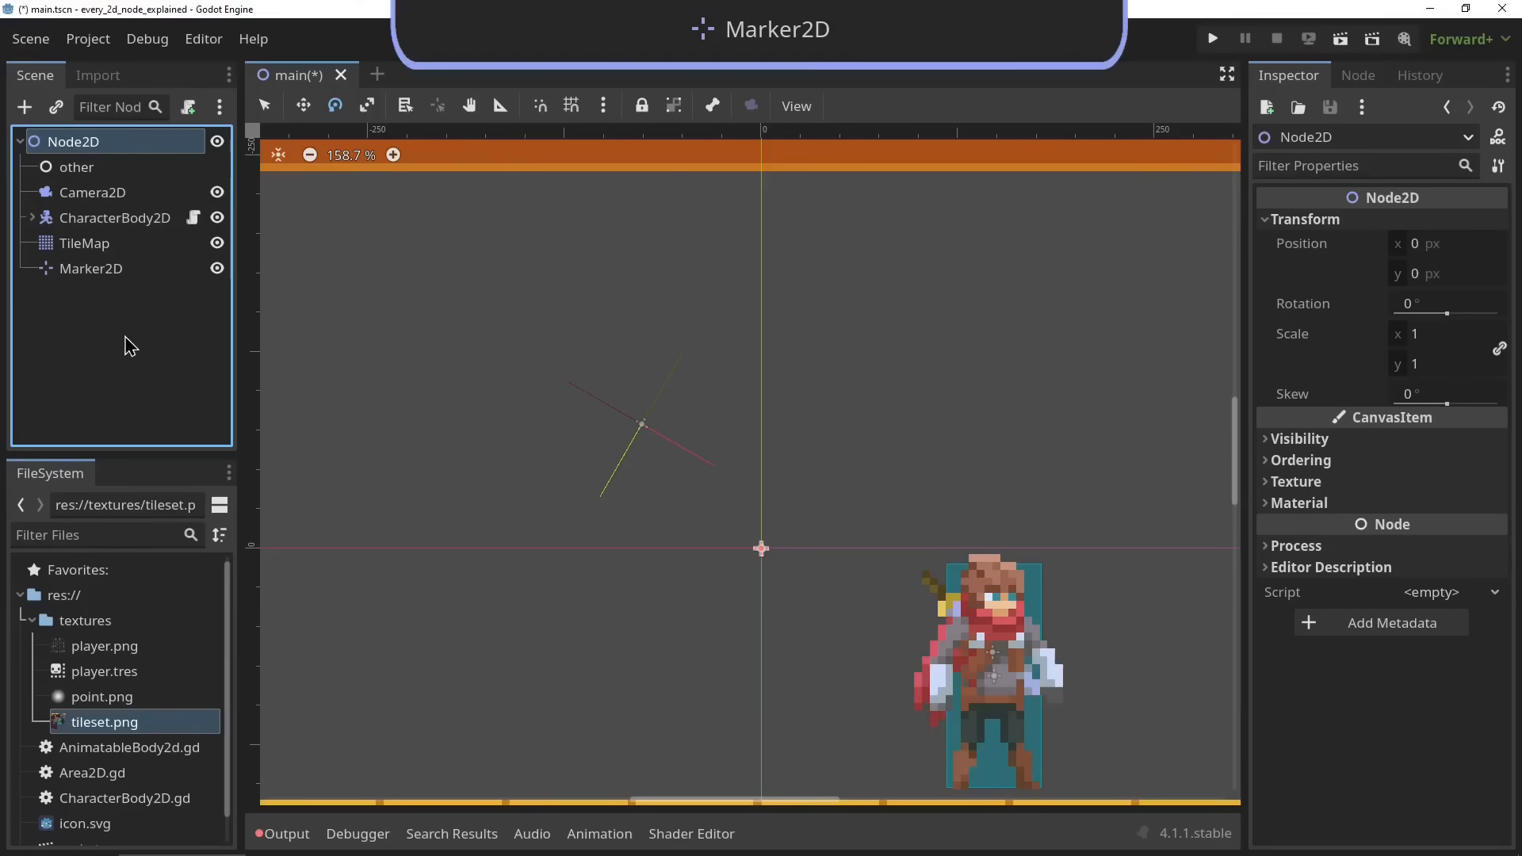
left_click(119, 269)
Rotate and reposition the Marker2D and adjust its gizmo extents
left_click_drag(496, 468, 533, 515)
key("w")
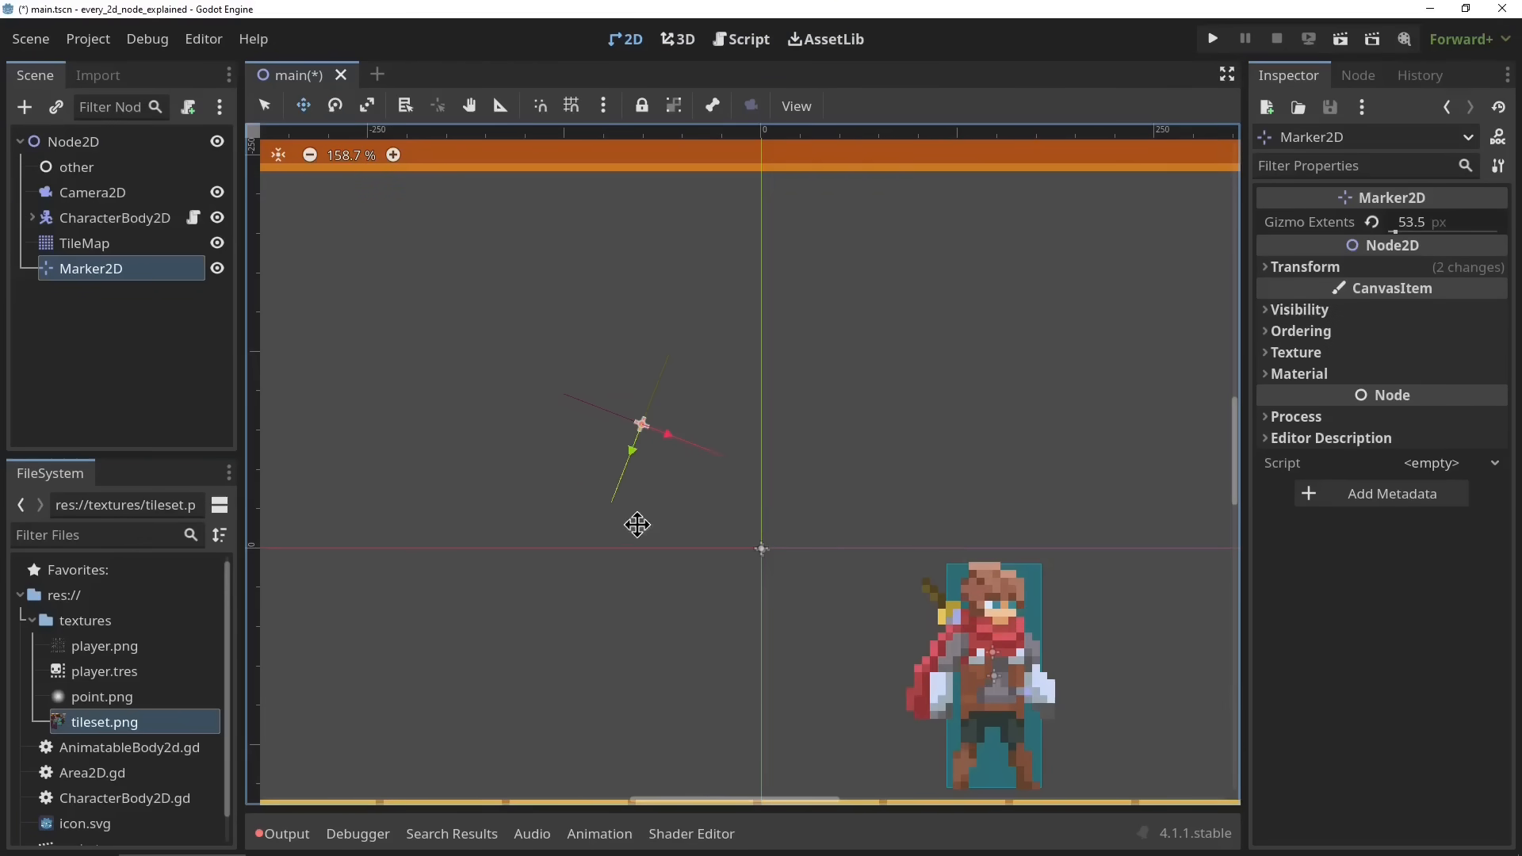
left_click_drag(634, 527, 600, 513)
left_click_drag(1401, 236, 1399, 238)
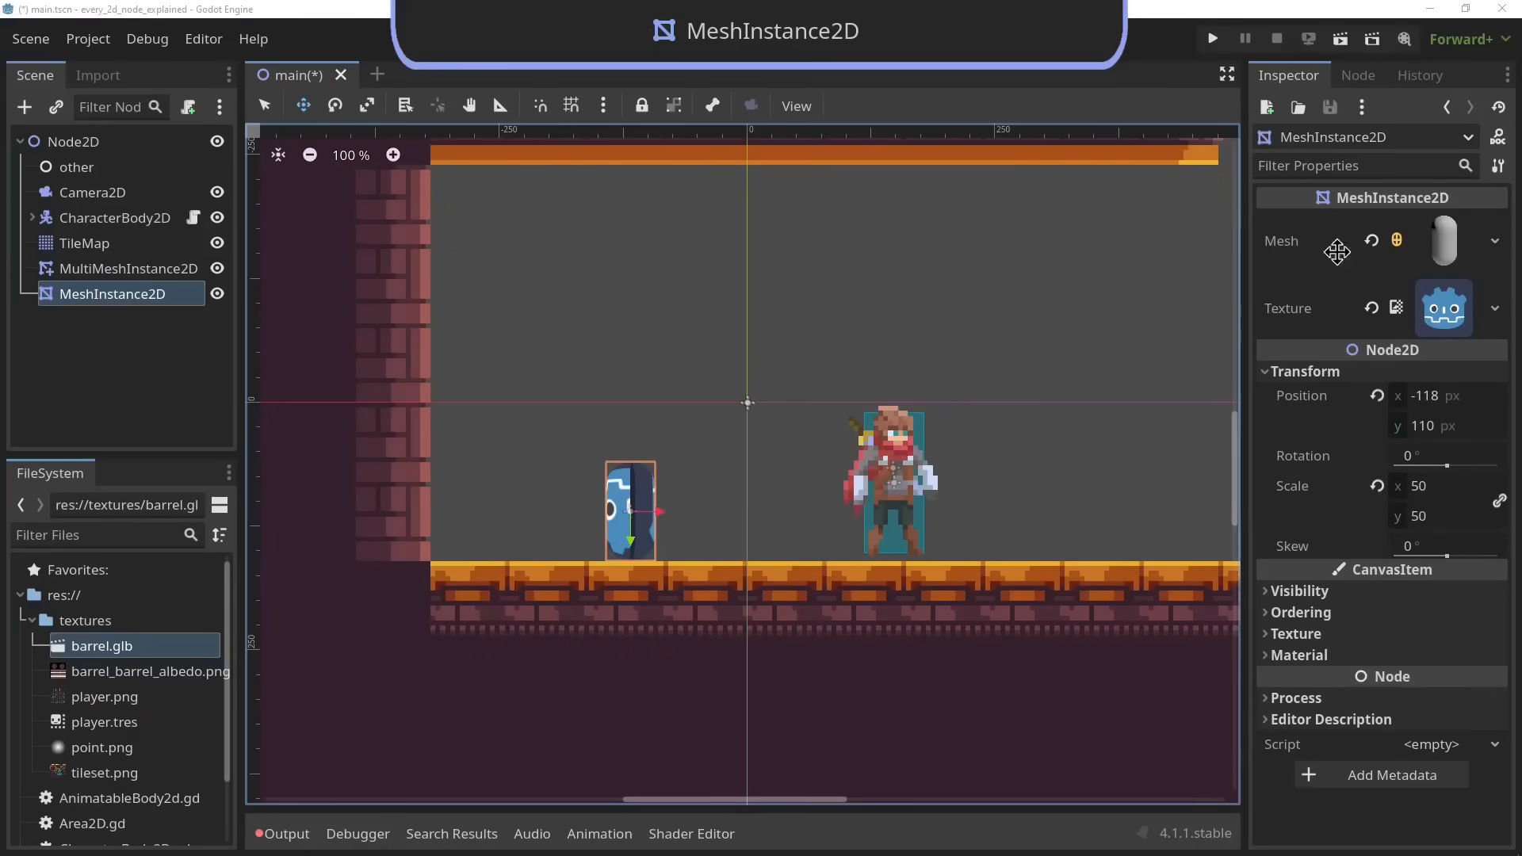
Try a new CylinderMesh and a new BoxMesh as the MeshInstance2D's mesh
left_click(1495, 242)
left_click(1407, 348)
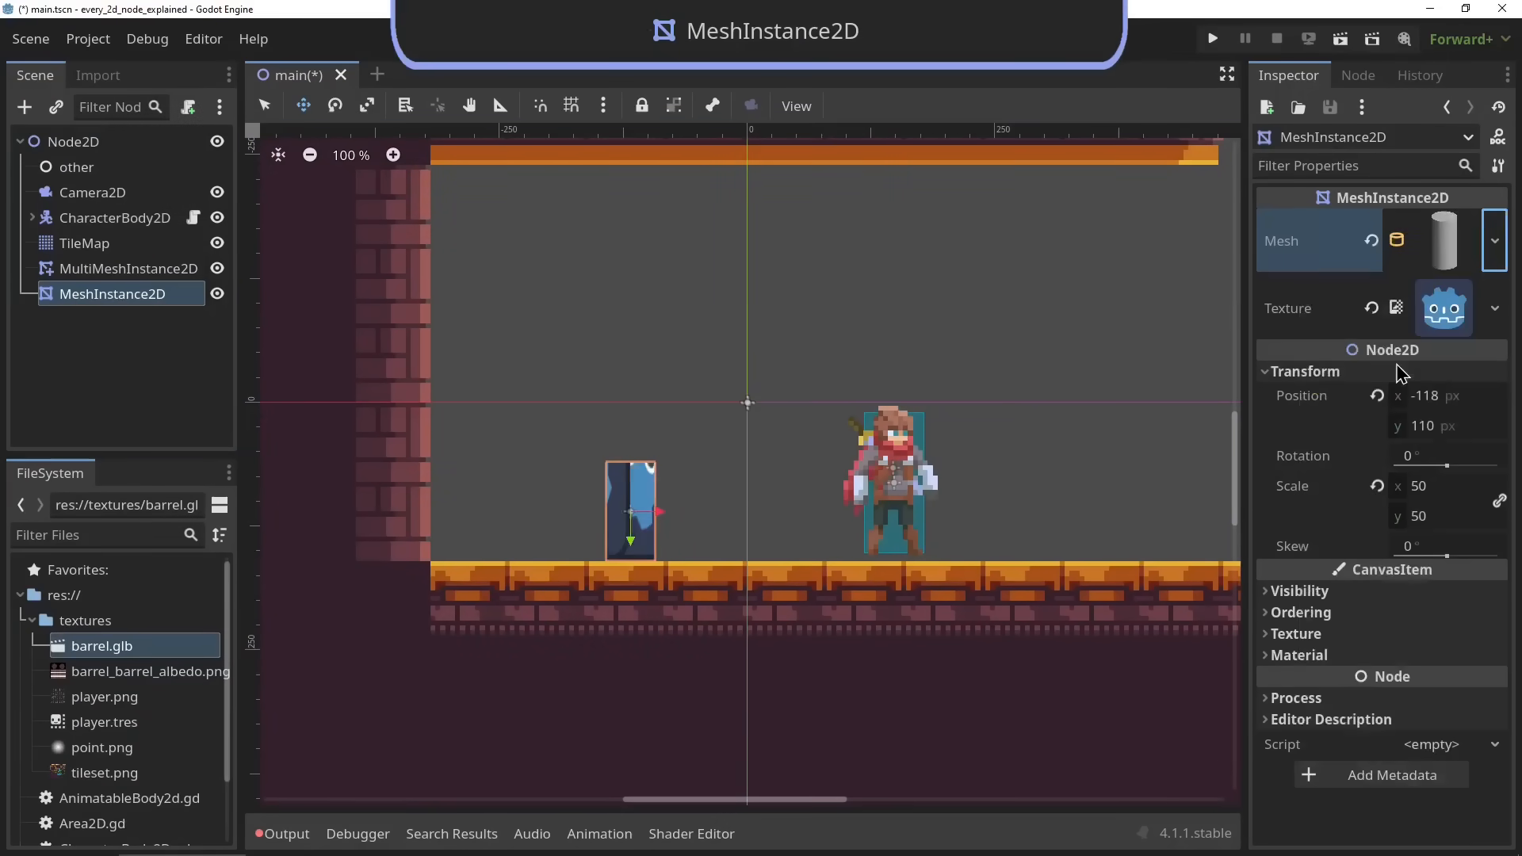
left_click(1495, 241)
left_click(1418, 308)
Assign a new CapsuleMesh to the MeshInstance2D and move the node slightly upward
left_click(1495, 242)
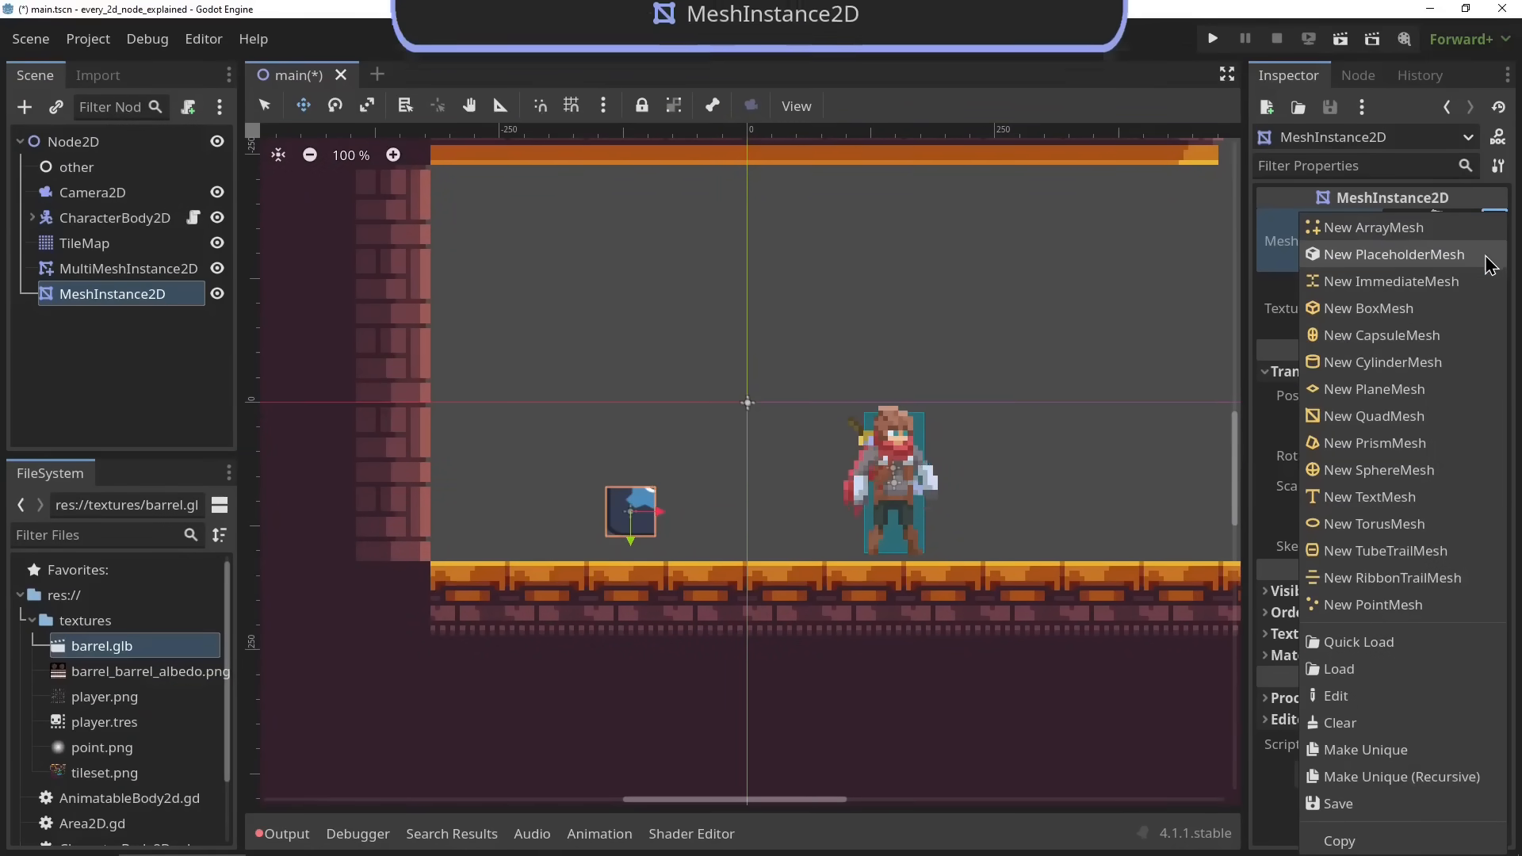
left_click(1430, 338)
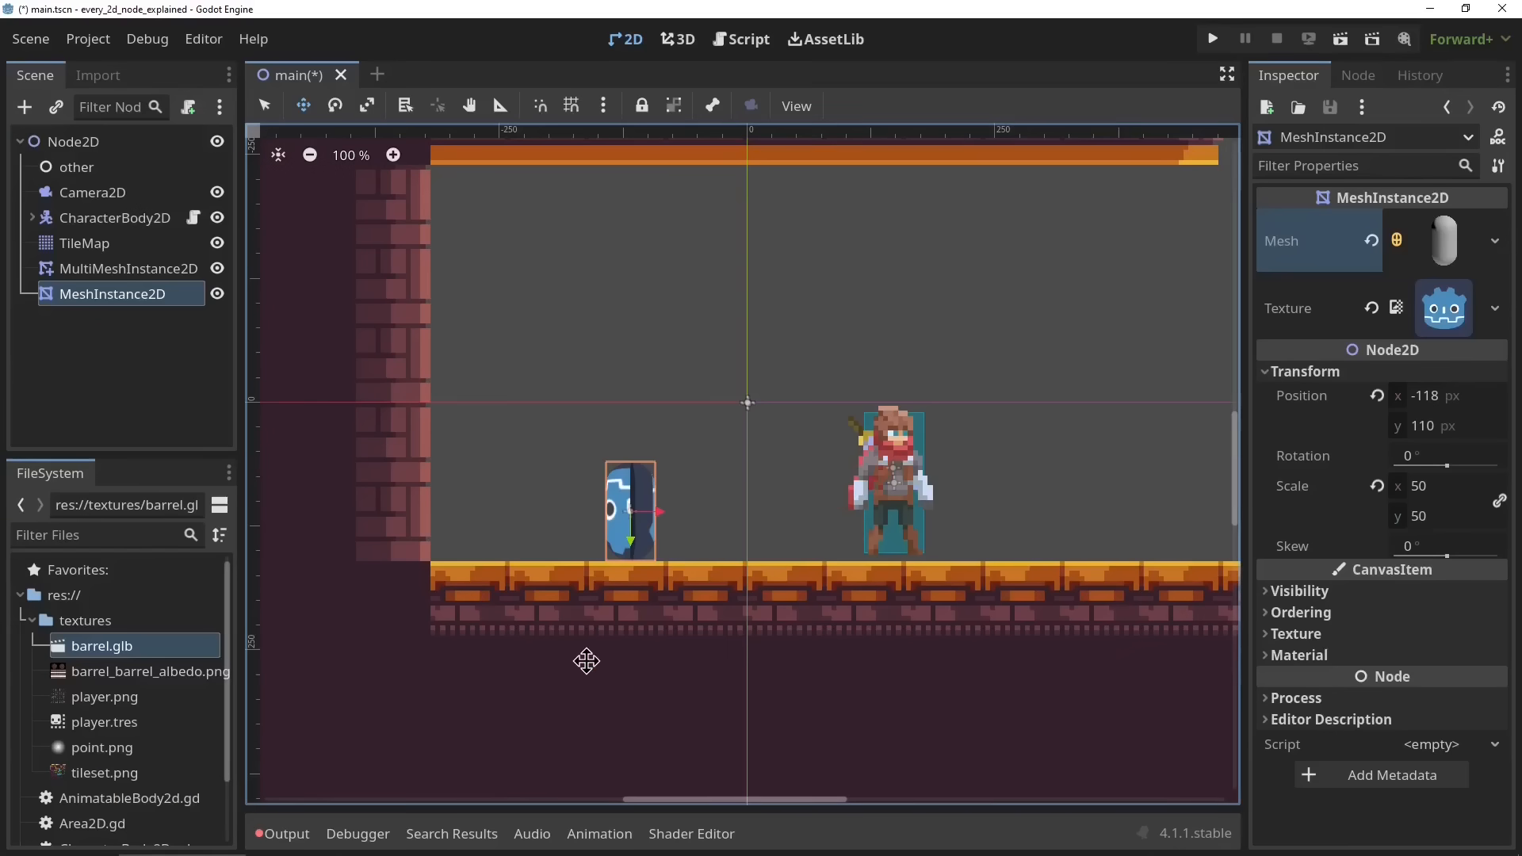
left_click_drag(695, 573, 692, 539)
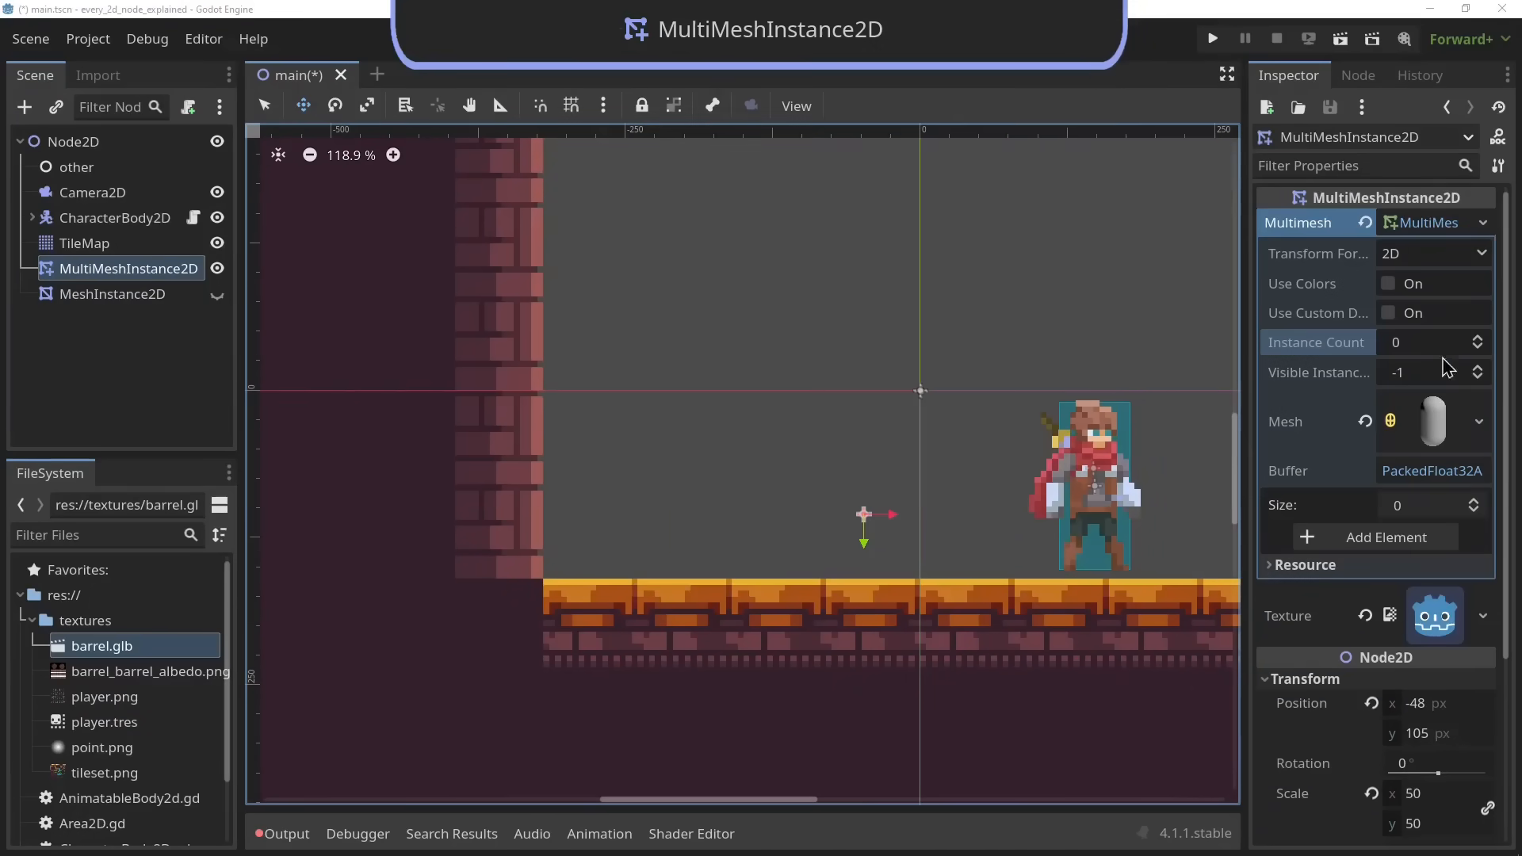
Set the MultiMesh's instance count to 2 and look over its buffer elements
left_click(1450, 341)
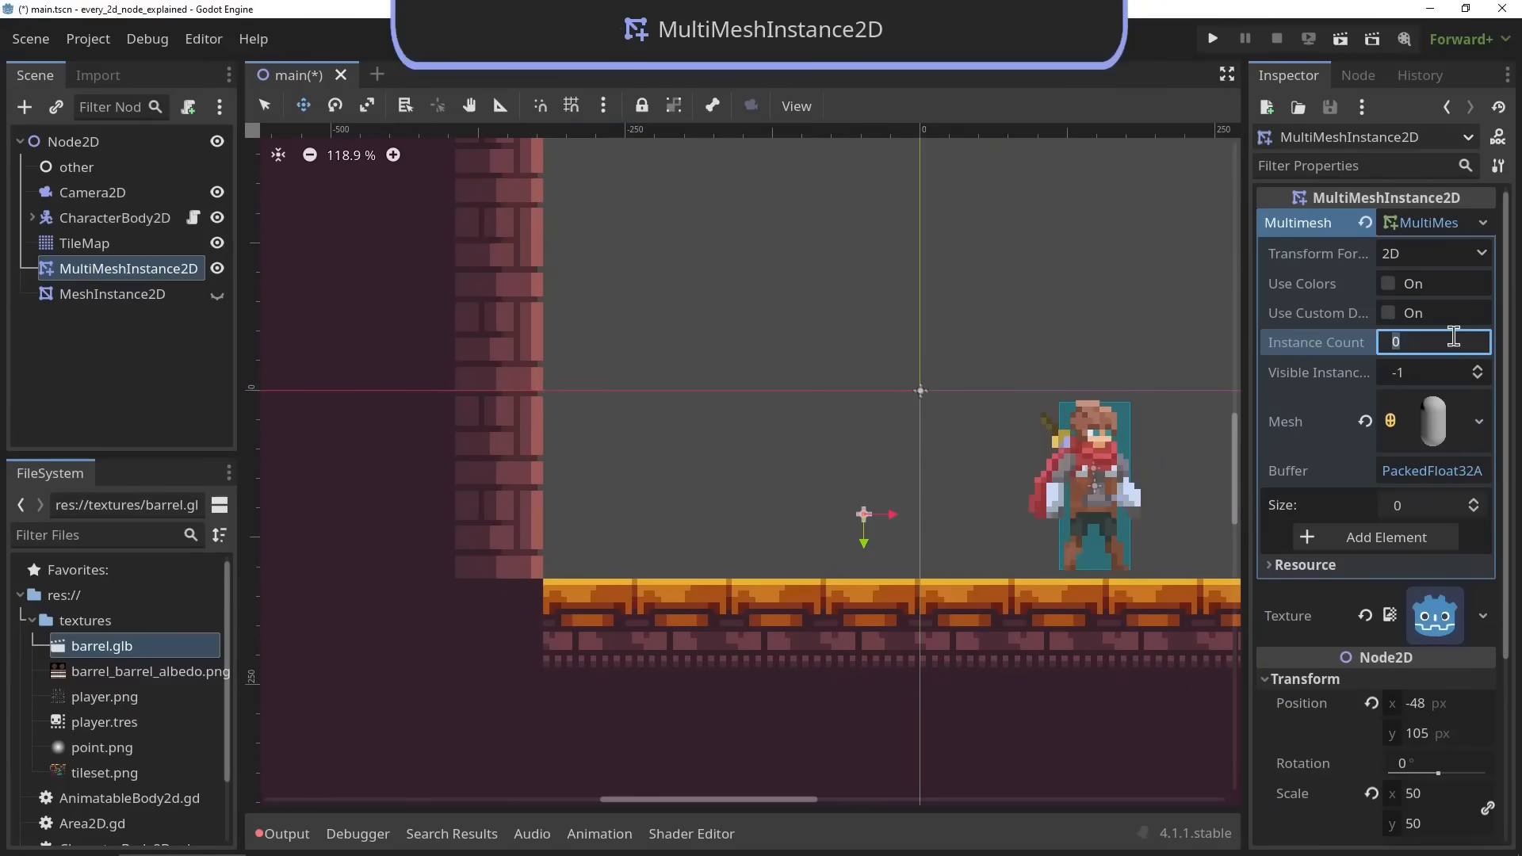
type("2")
key("Return")
key("Return")
scroll(1352, 502, "down", 5)
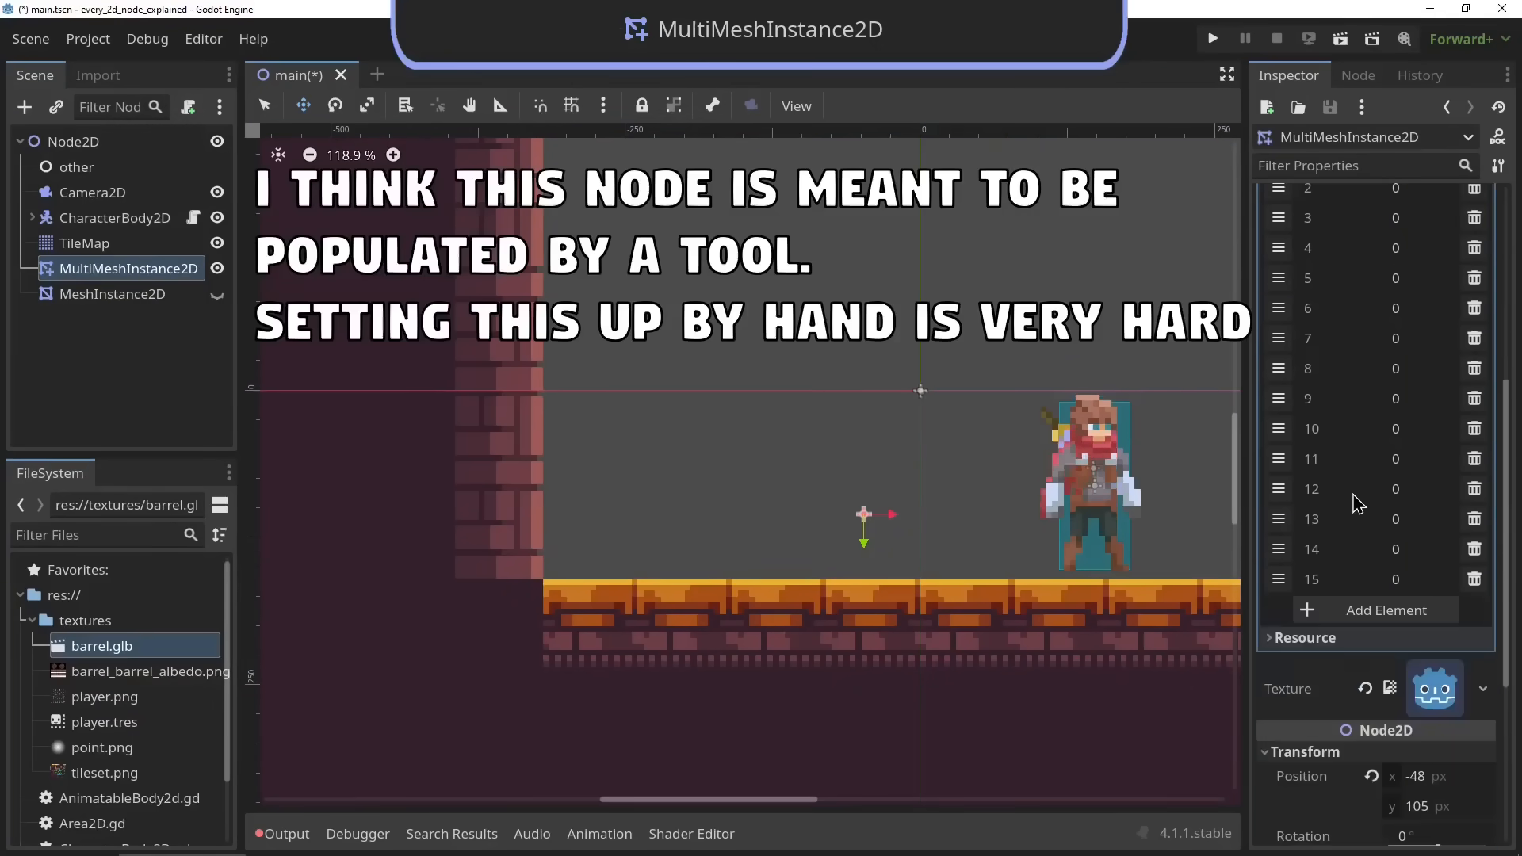
scroll(1353, 502, "up", 4)
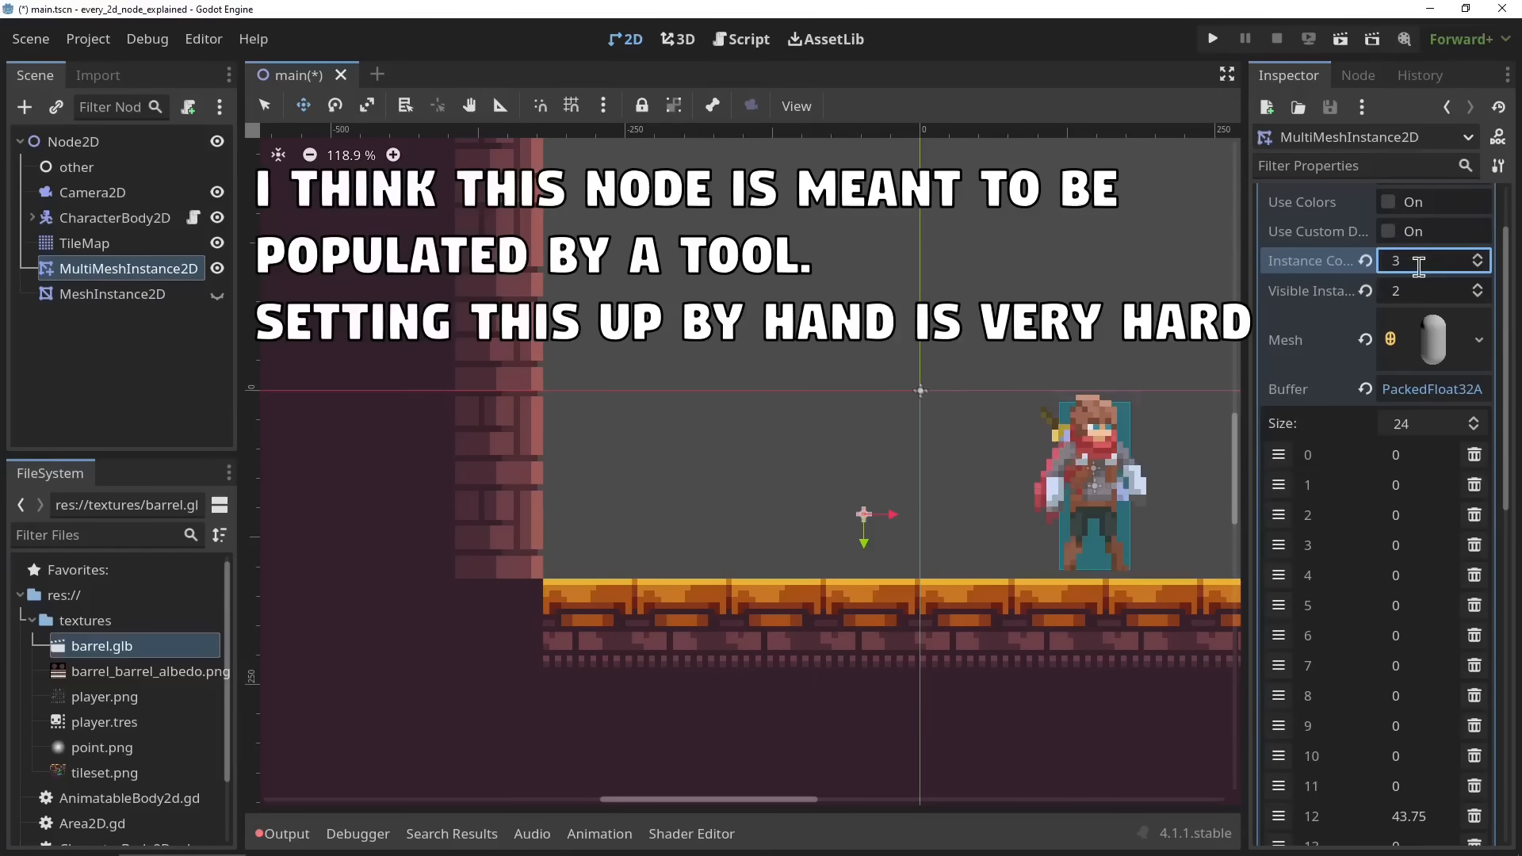
Raise the MultiMesh's instance count to 4
left_click(1418, 261)
type("4")
scroll(1449, 298, "up", 2)
left_click(1124, 366)
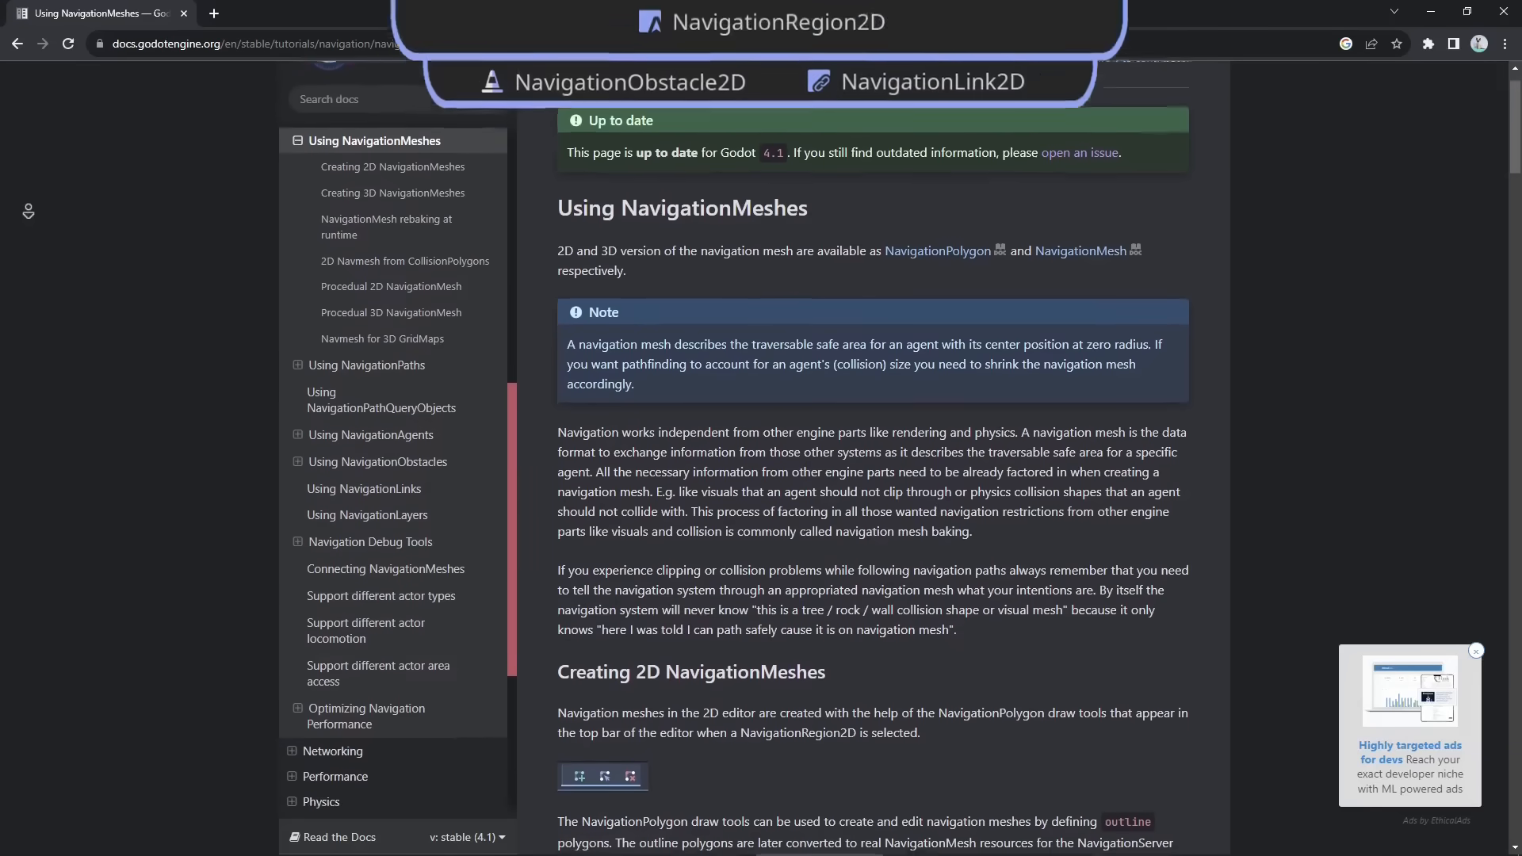
Read the Using NavigationMeshes page of the Godot documentation down to the Creating 2D NavigationMeshes section
scroll(735, 428, "down", 2)
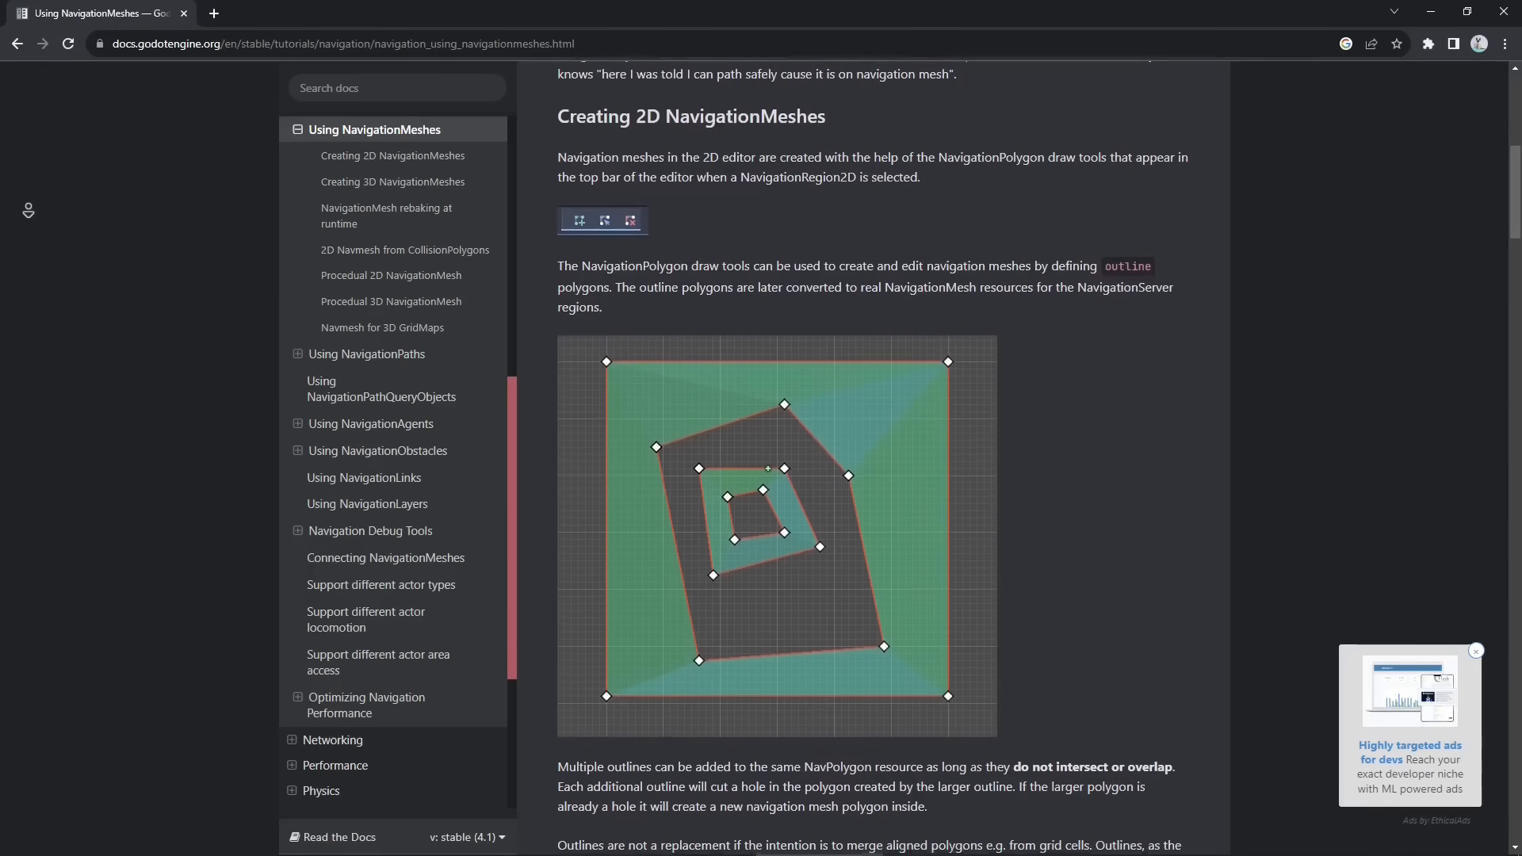
middle_click(29, 210)
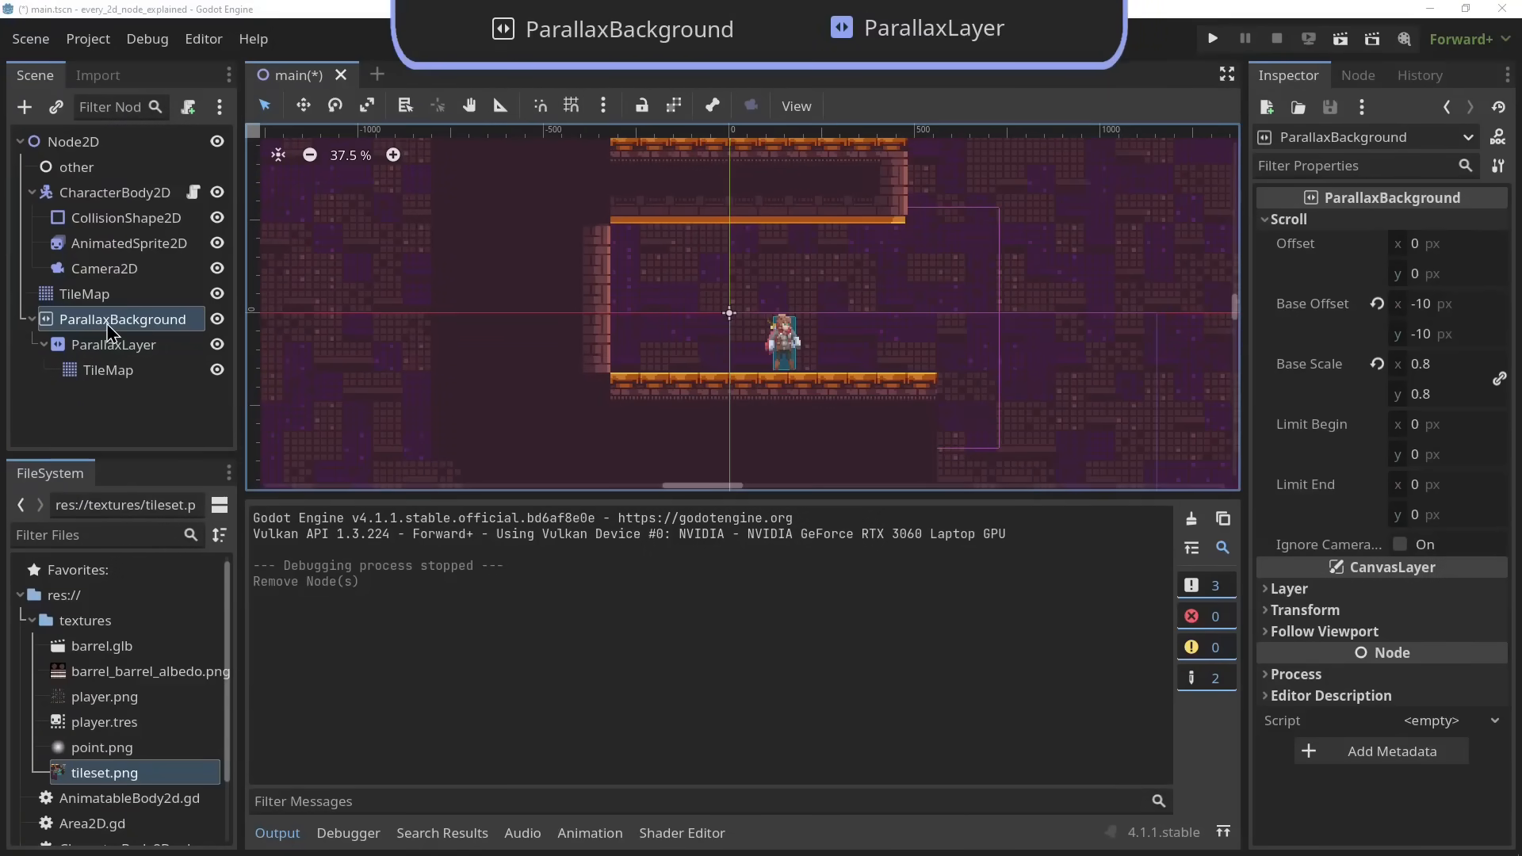
Select the ParallaxLayer and toggle its visibility off and on twice to compare the scene without its background tiles
left_click(135, 347)
left_click(217, 344)
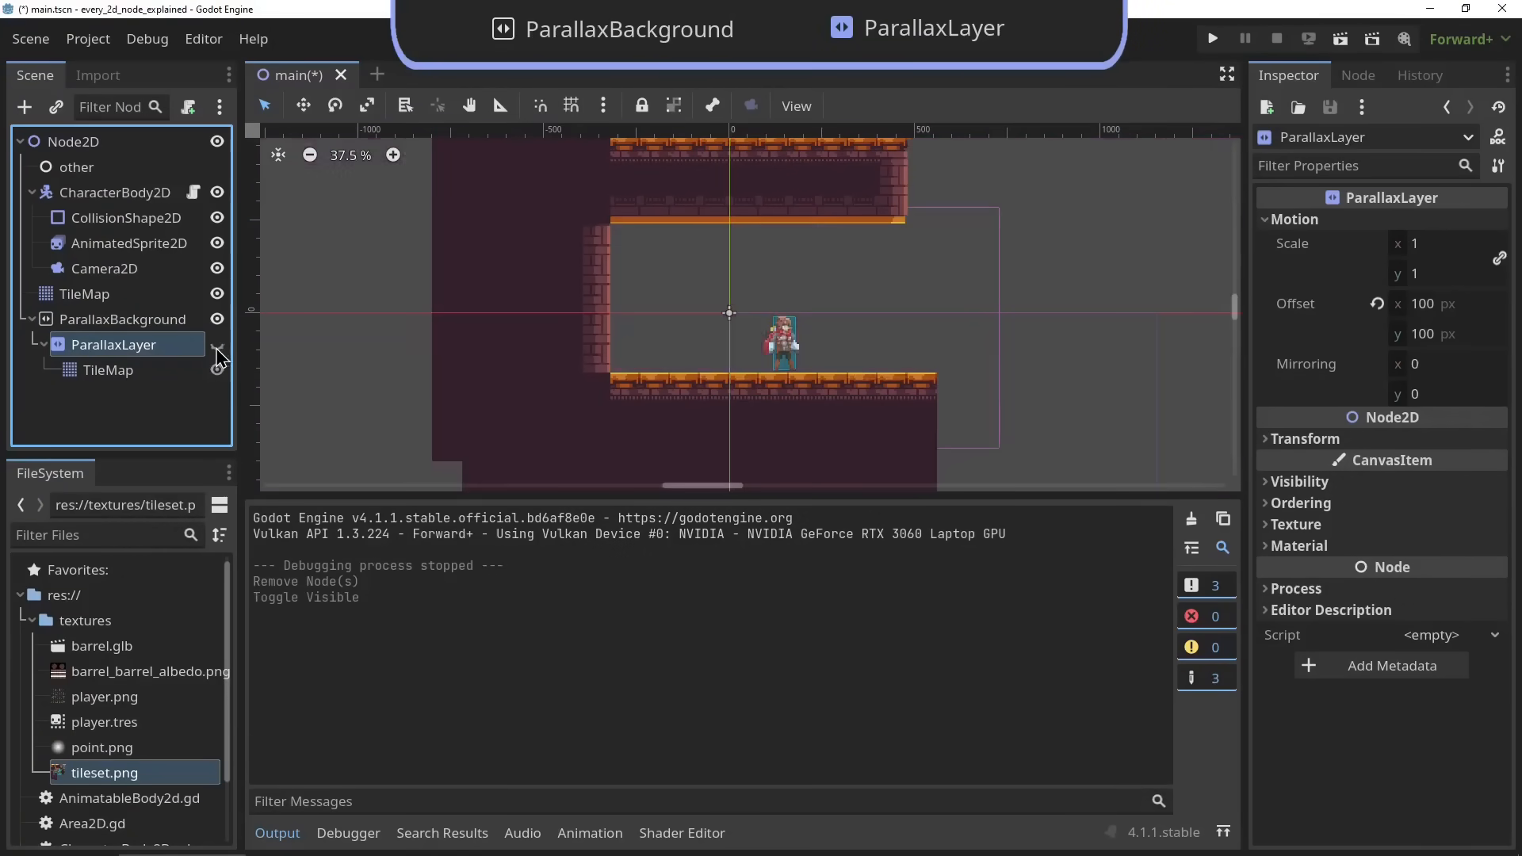
left_click(217, 344)
left_click(217, 344)
left_click(217, 344)
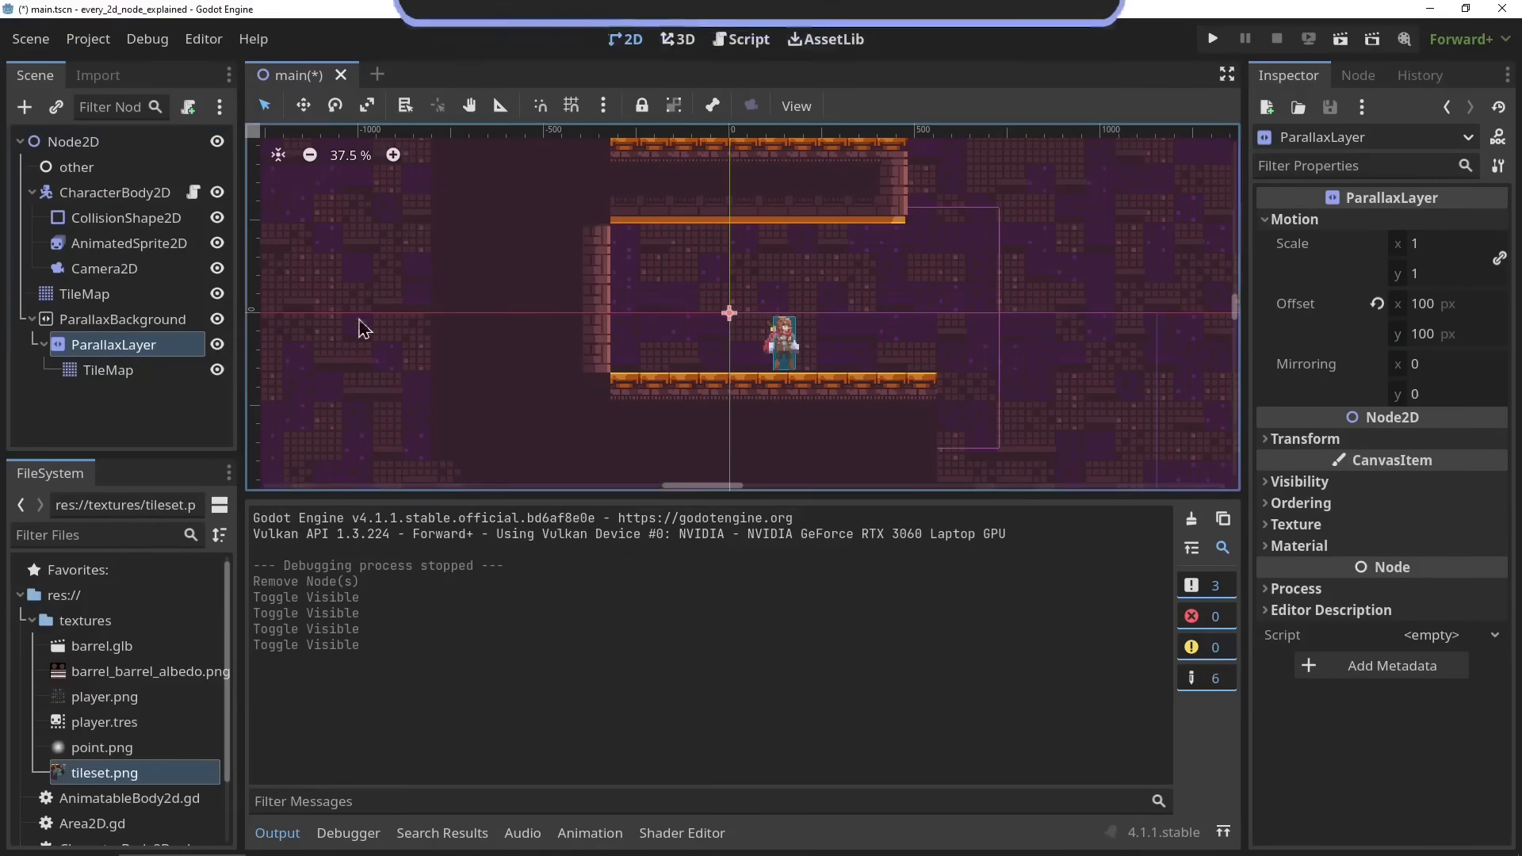
Run the current scene and walk the character left to test the parallax background
left_click(1338, 41)
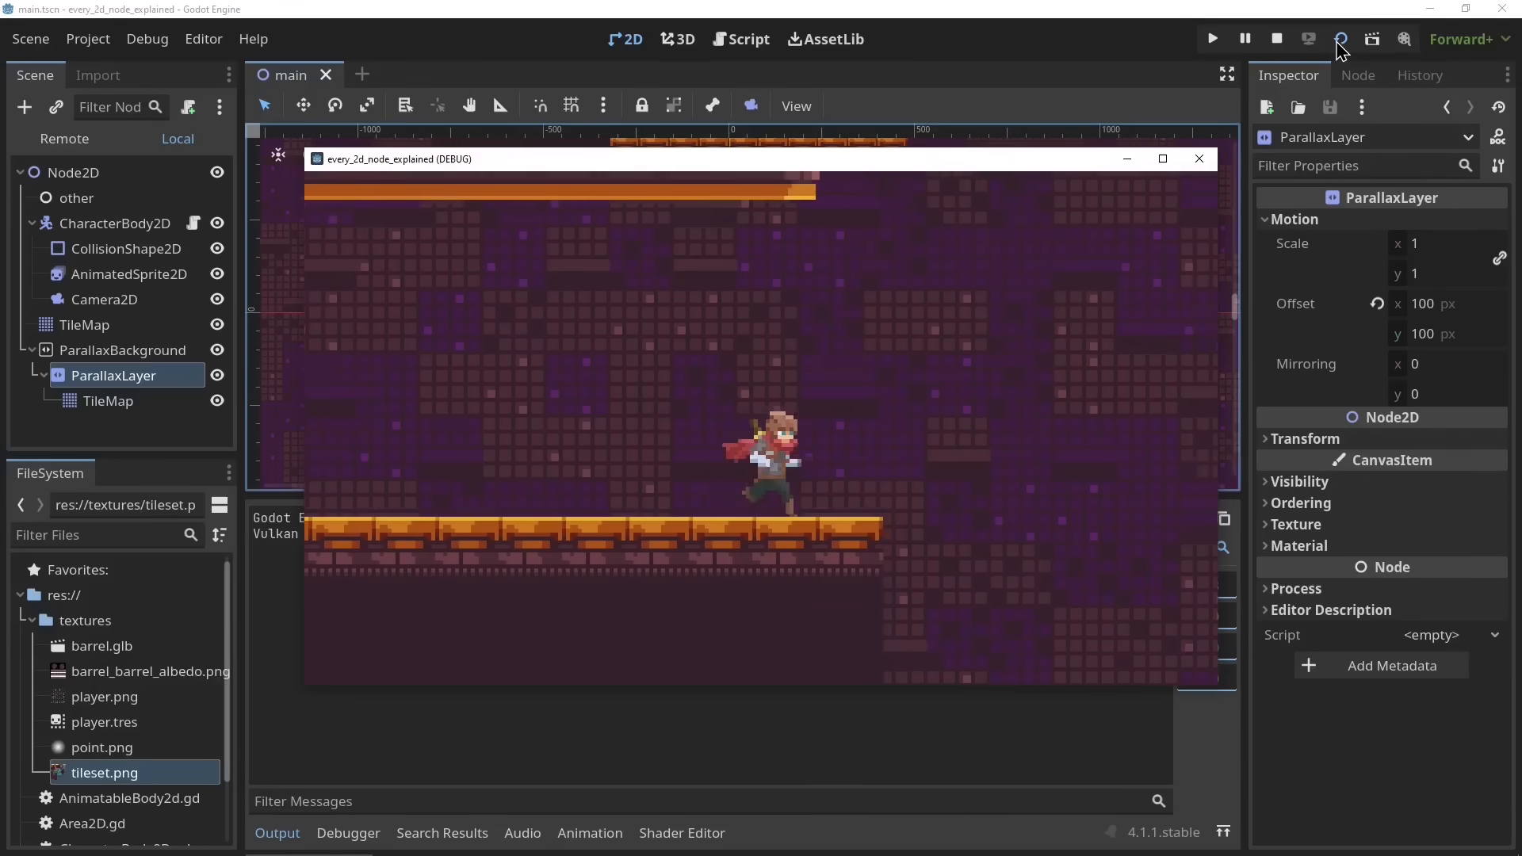
key("Left")
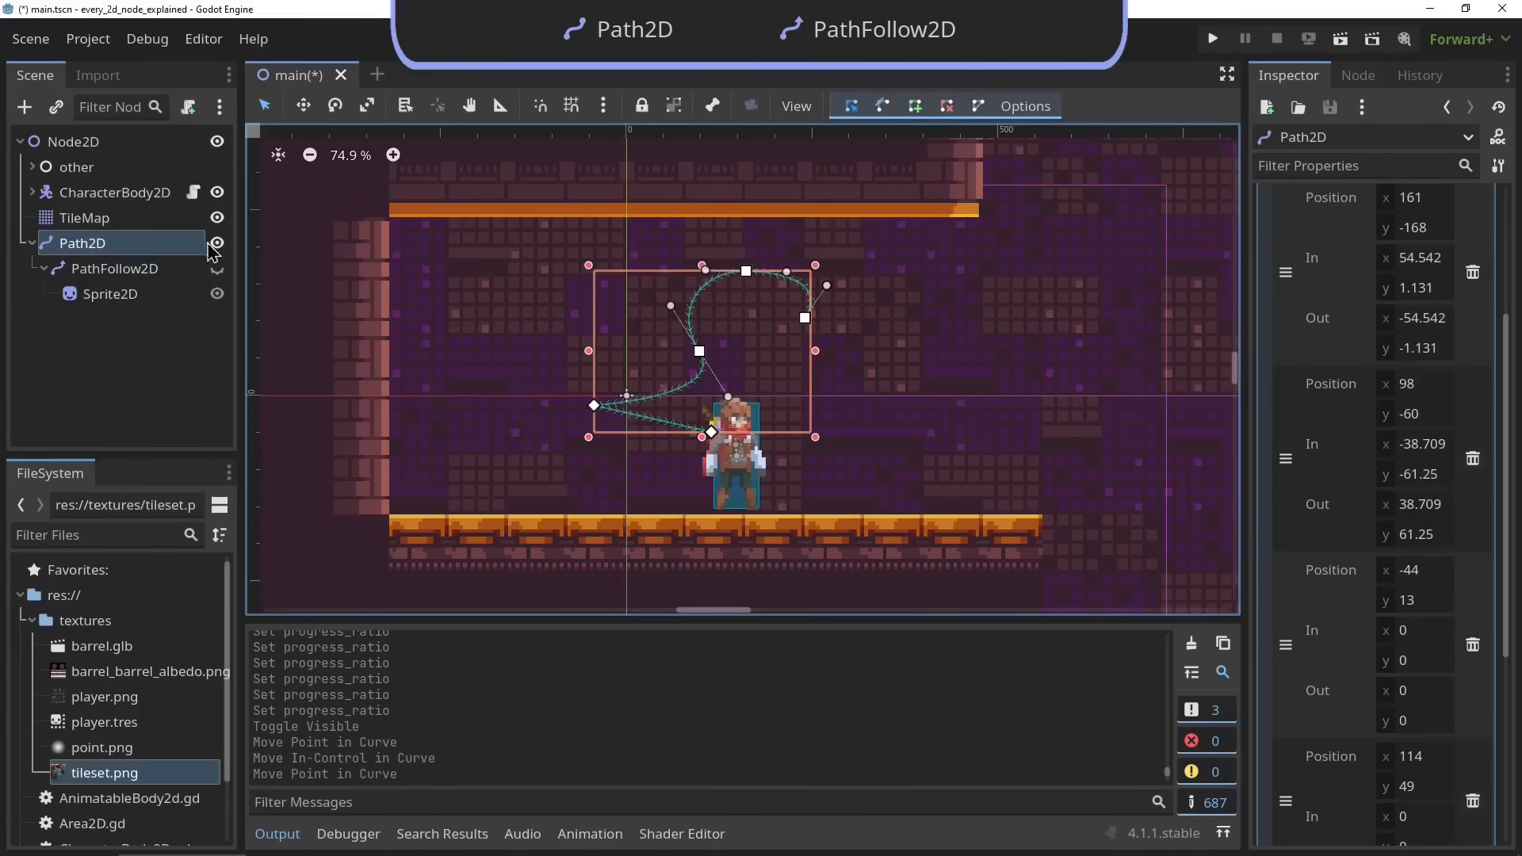
Show the PathFollow2D and increase its progress ratio to carry the sprite along the Path2D curve
left_click(217, 269)
left_click(159, 277)
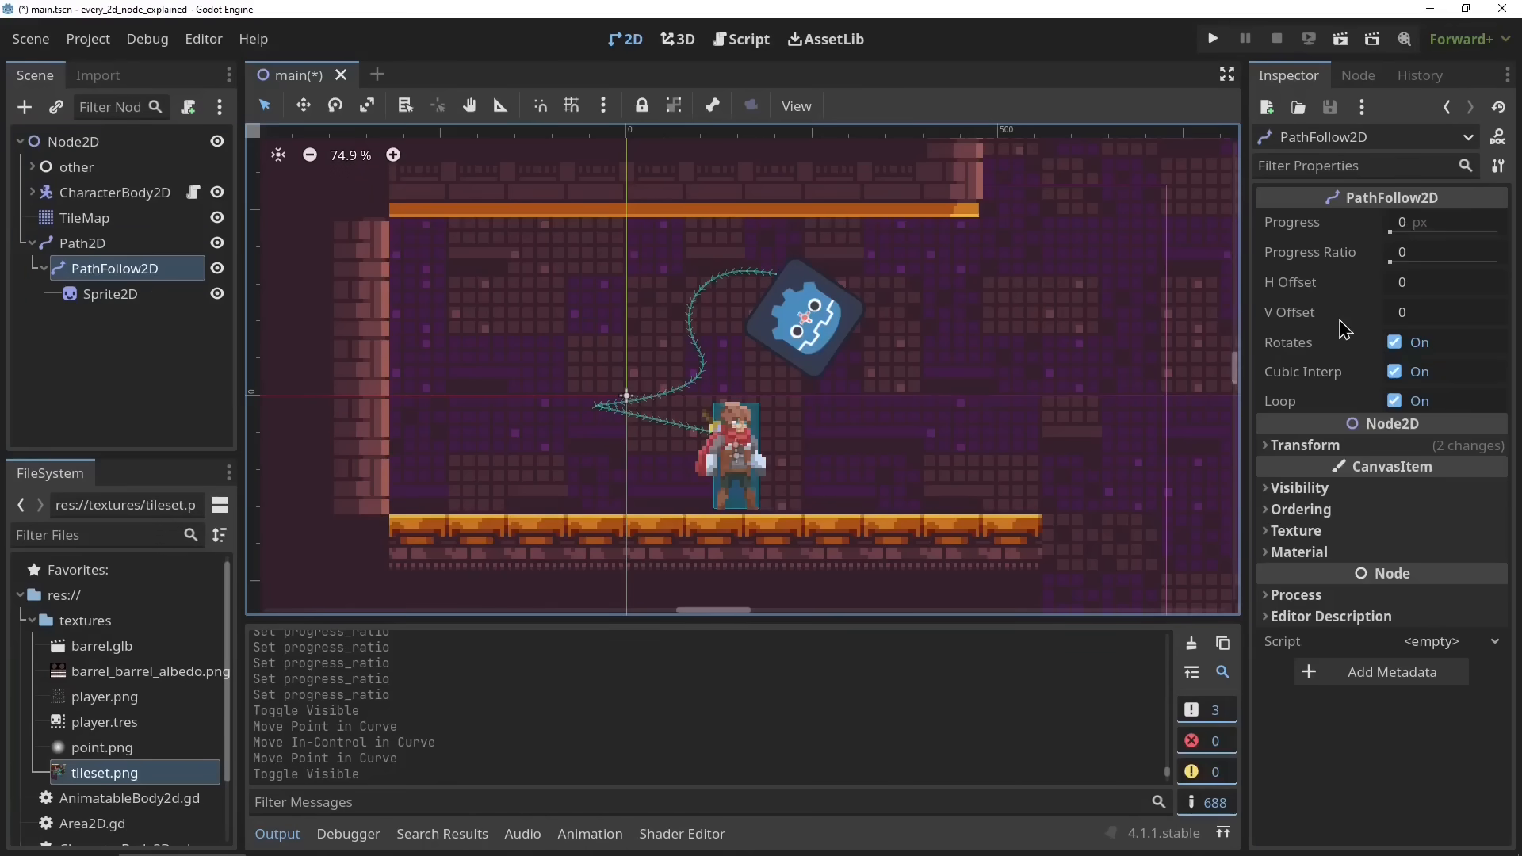
mouse_move(1393, 263)
left_mouse_down()
mouse_move(1497, 266)
mouse_move(1410, 265)
left_mouse_up()
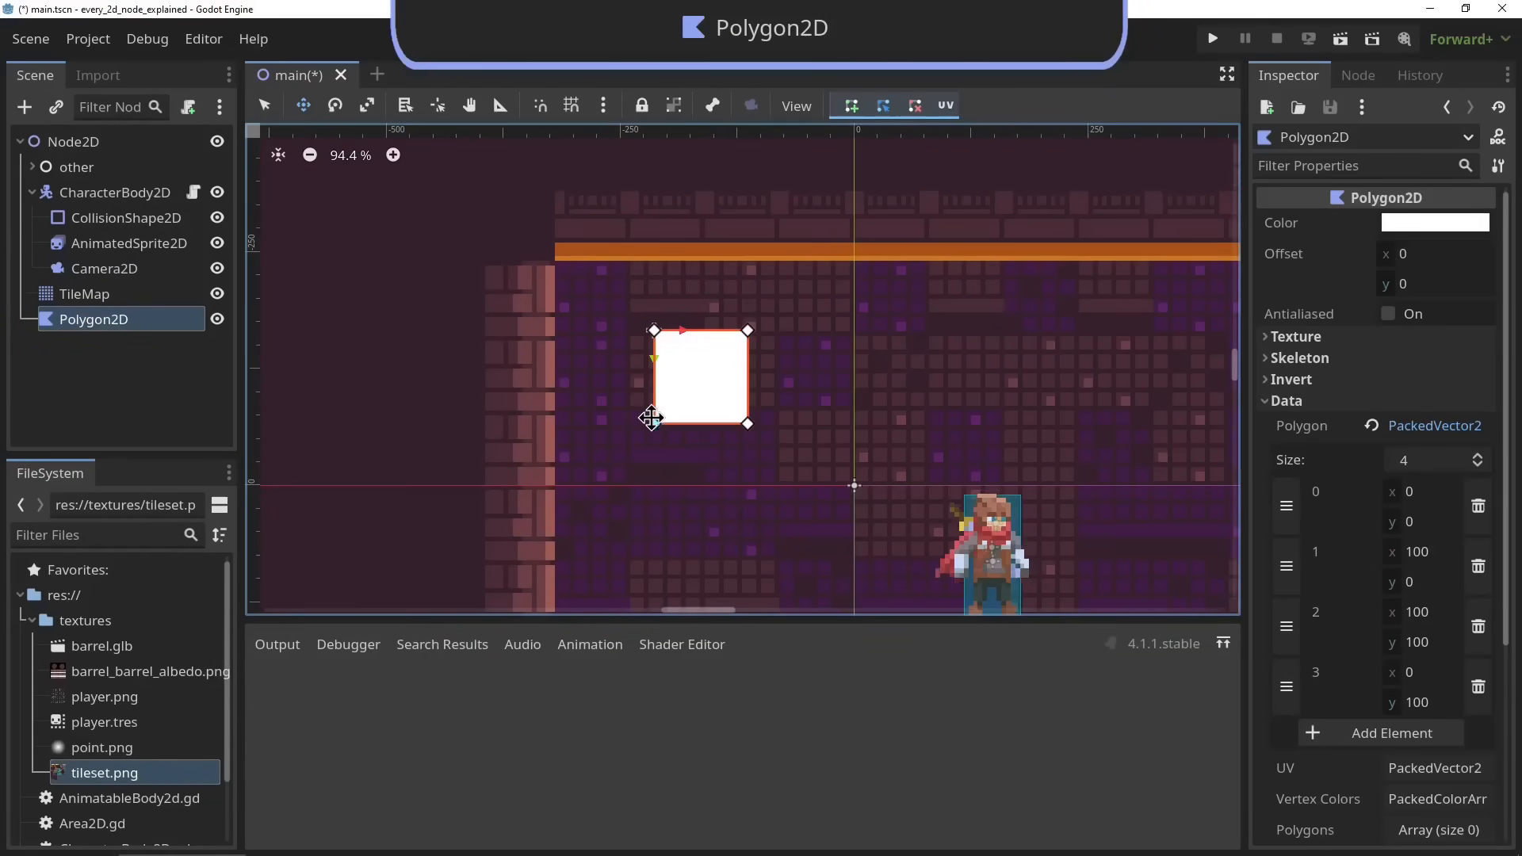
Reshape the Polygon2D square by moving its two lower corners outward and inserting new vertices on its edges, one at about (64, 197)
left_click_drag(658, 428, 602, 462)
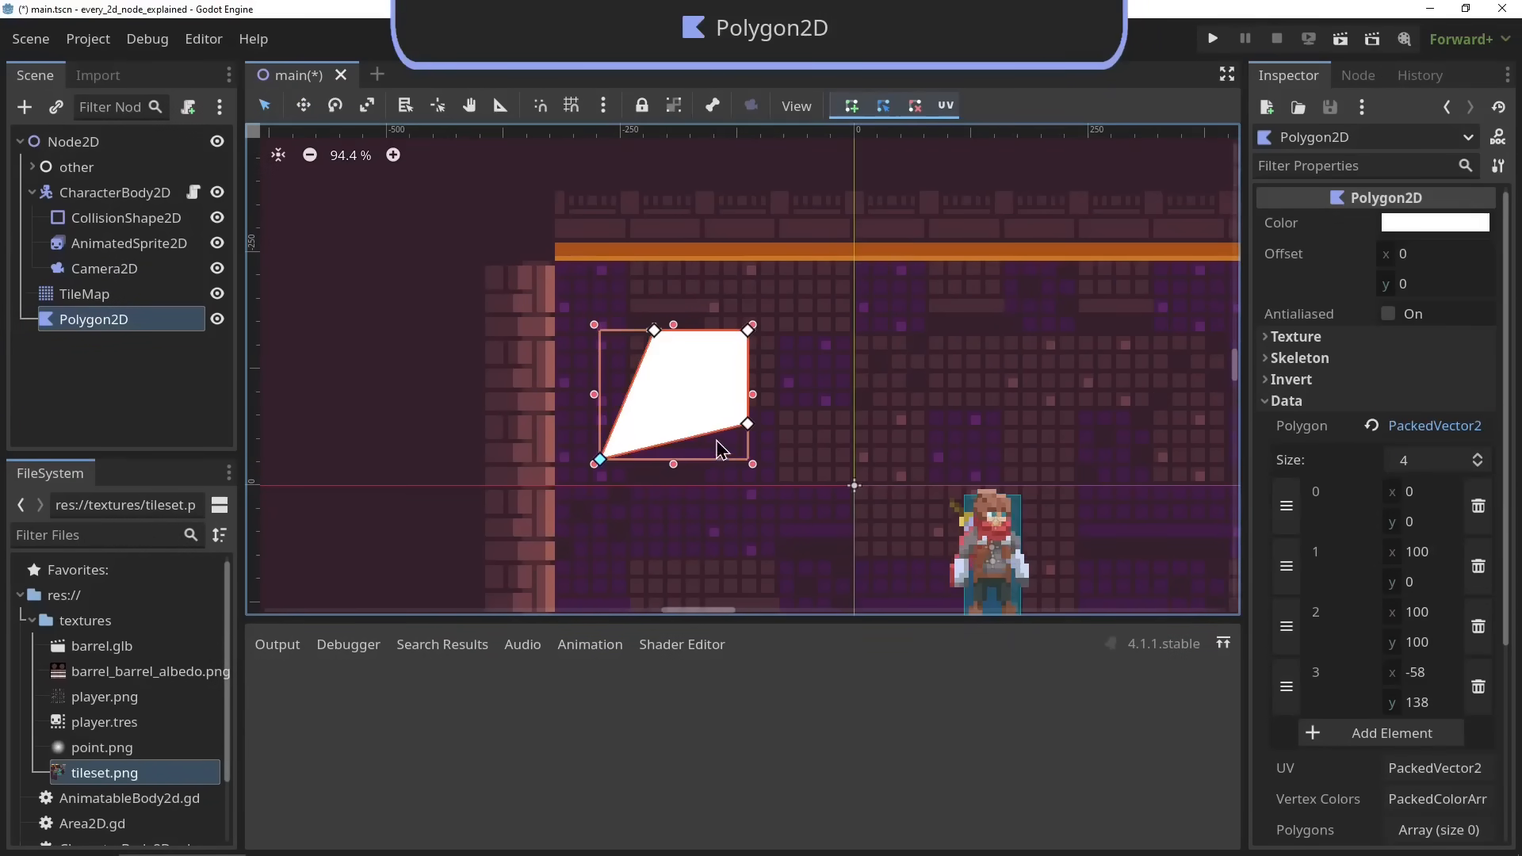
left_click_drag(719, 448, 713, 514)
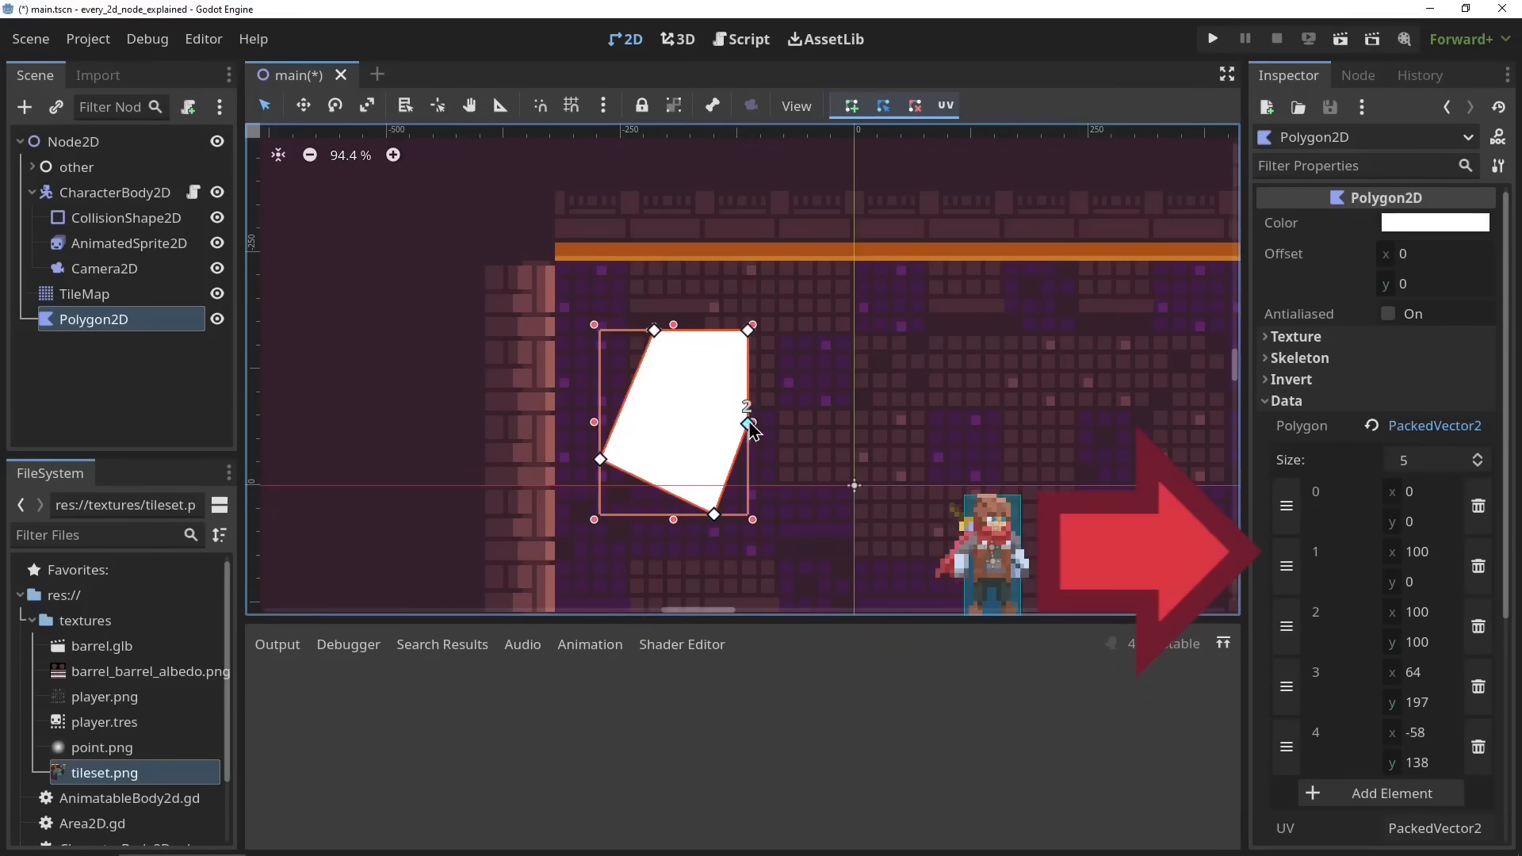
left_click_drag(747, 423, 837, 466)
left_click_drag(792, 397, 849, 360)
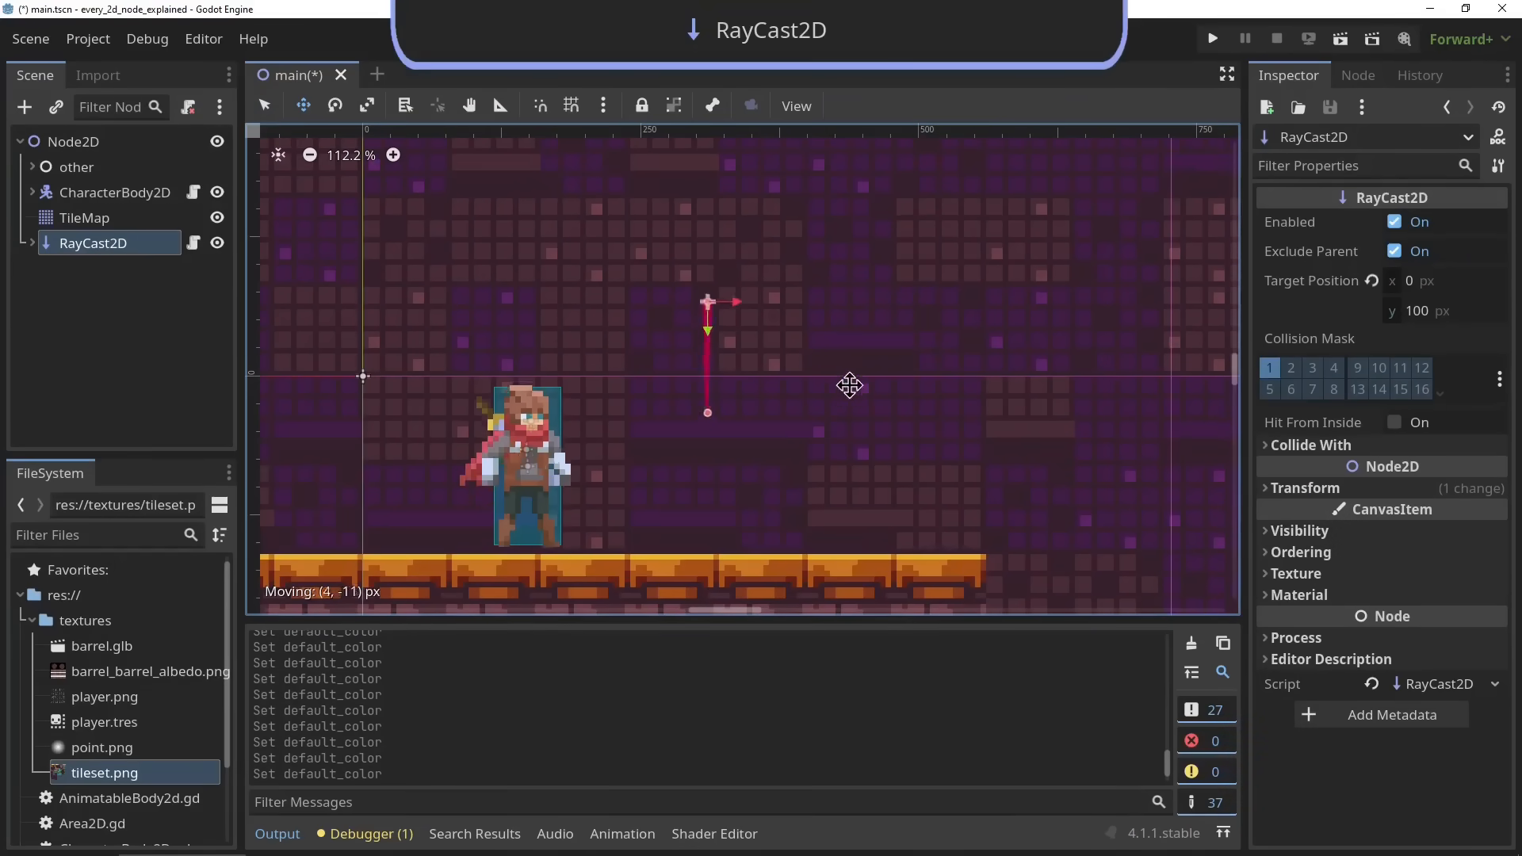
Move the RayCast2D to about (323, -65) above the ground and run the scene to test it
left_click_drag(692, 417, 711, 398)
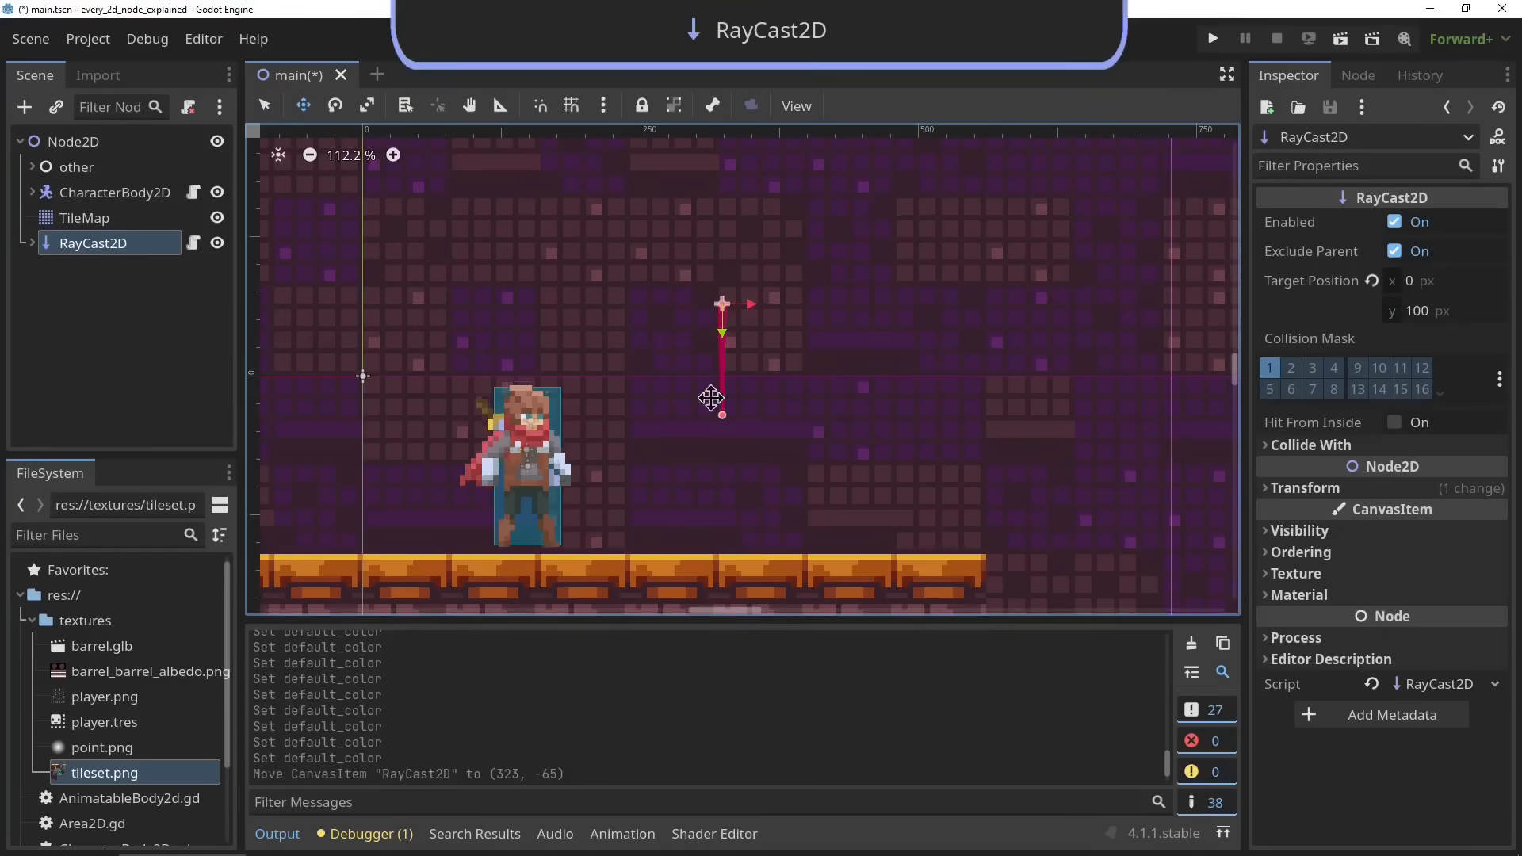
key("F5")
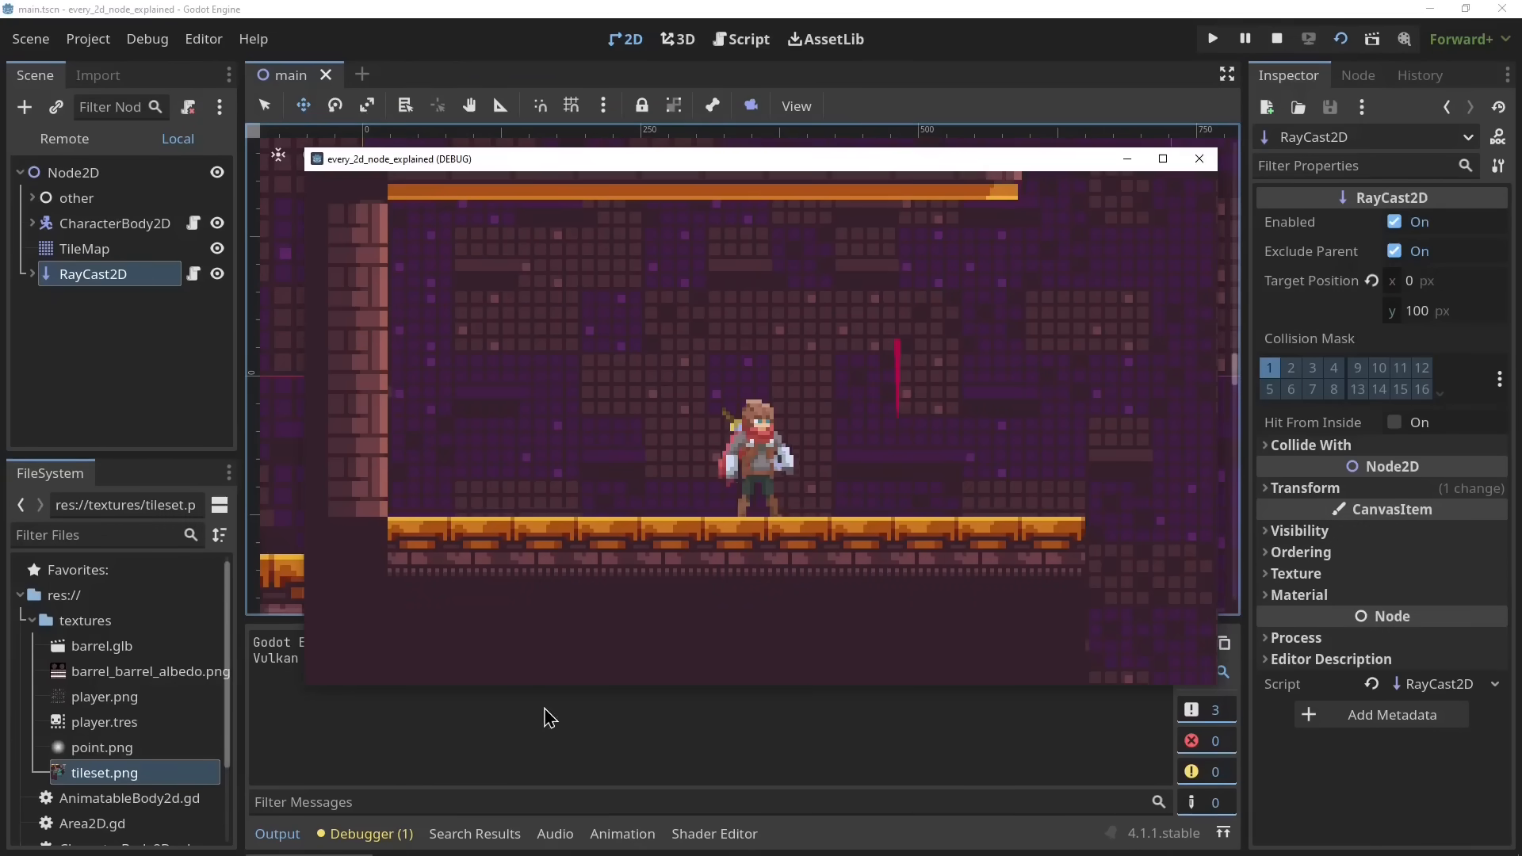
Walk the character right and left under the ray in the running scene to test the RayCast2D
key("Right")
key("Right")
key("Left")
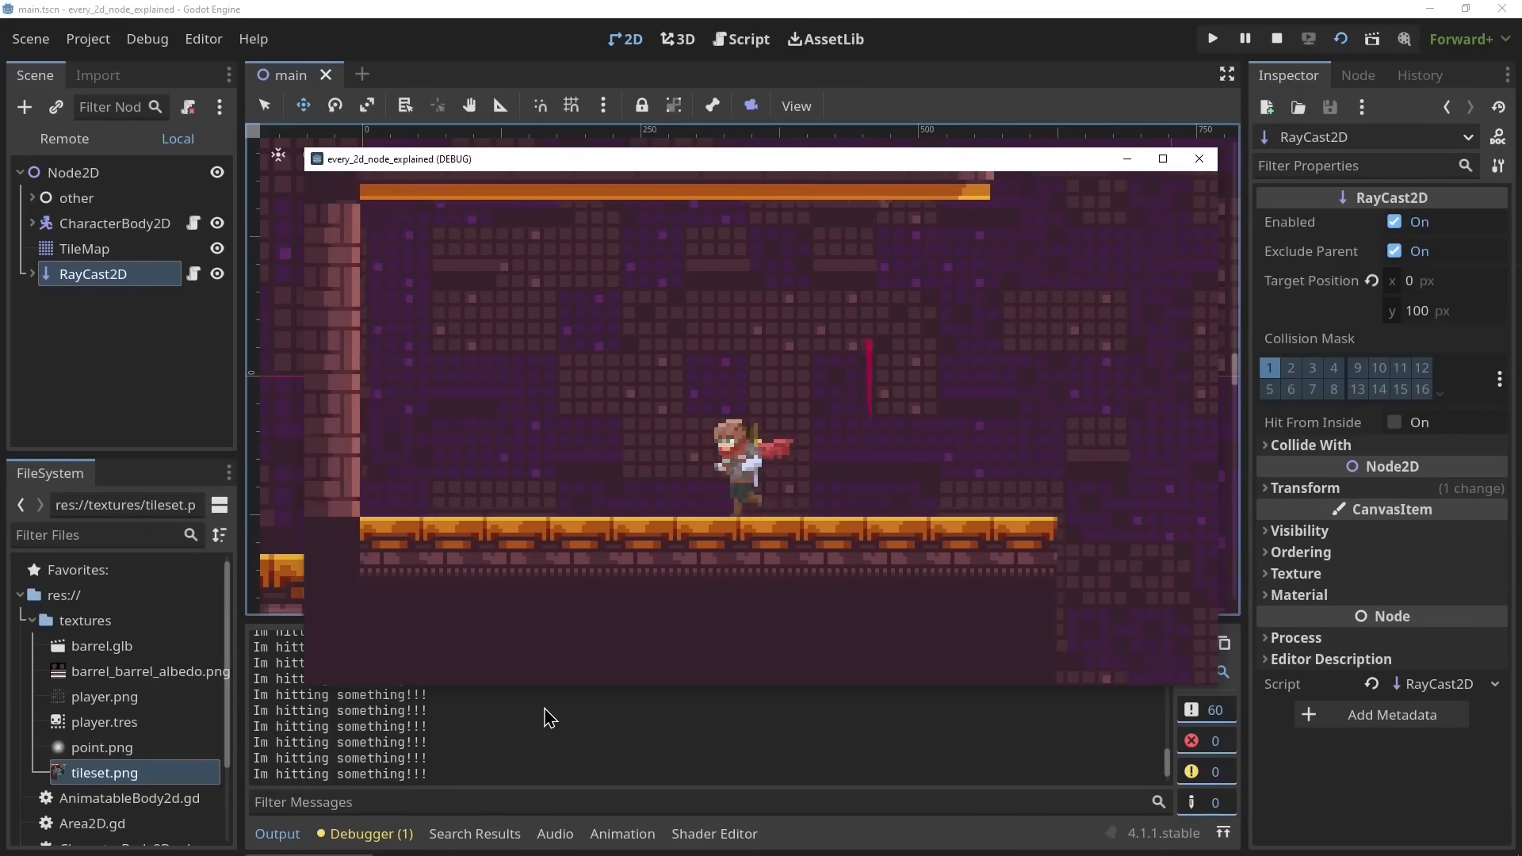
key("Right")
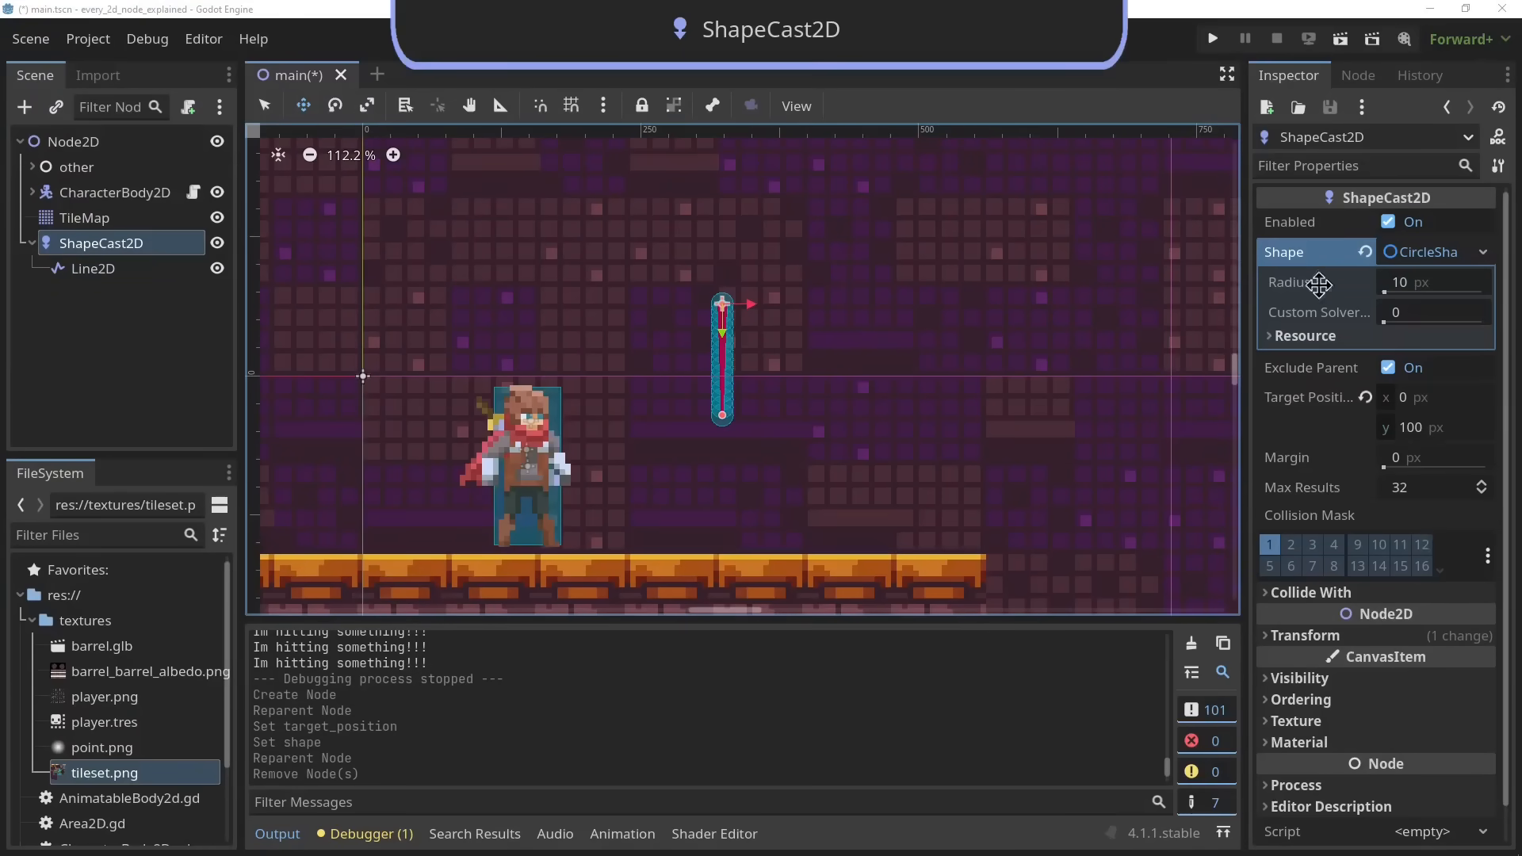
Enlarge the ShapeCast2D's circle radius to 18.13 px, then replace the circle with a new rectangle shape and adjust its size
mouse_move(1399, 304)
left_mouse_down()
mouse_move(1435, 303)
mouse_move(1391, 306)
left_mouse_up()
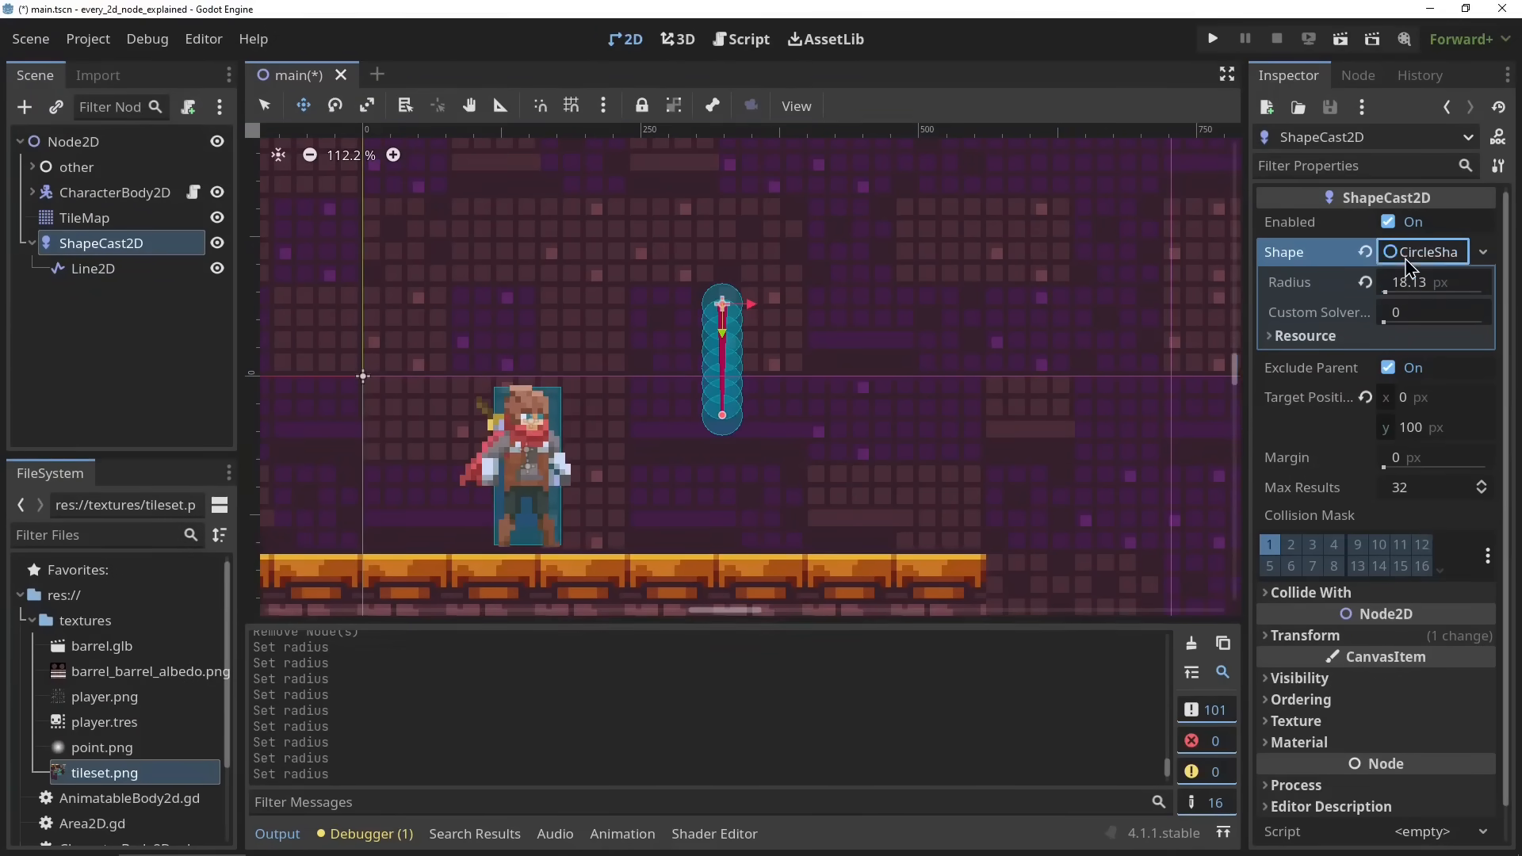
left_click(1366, 252)
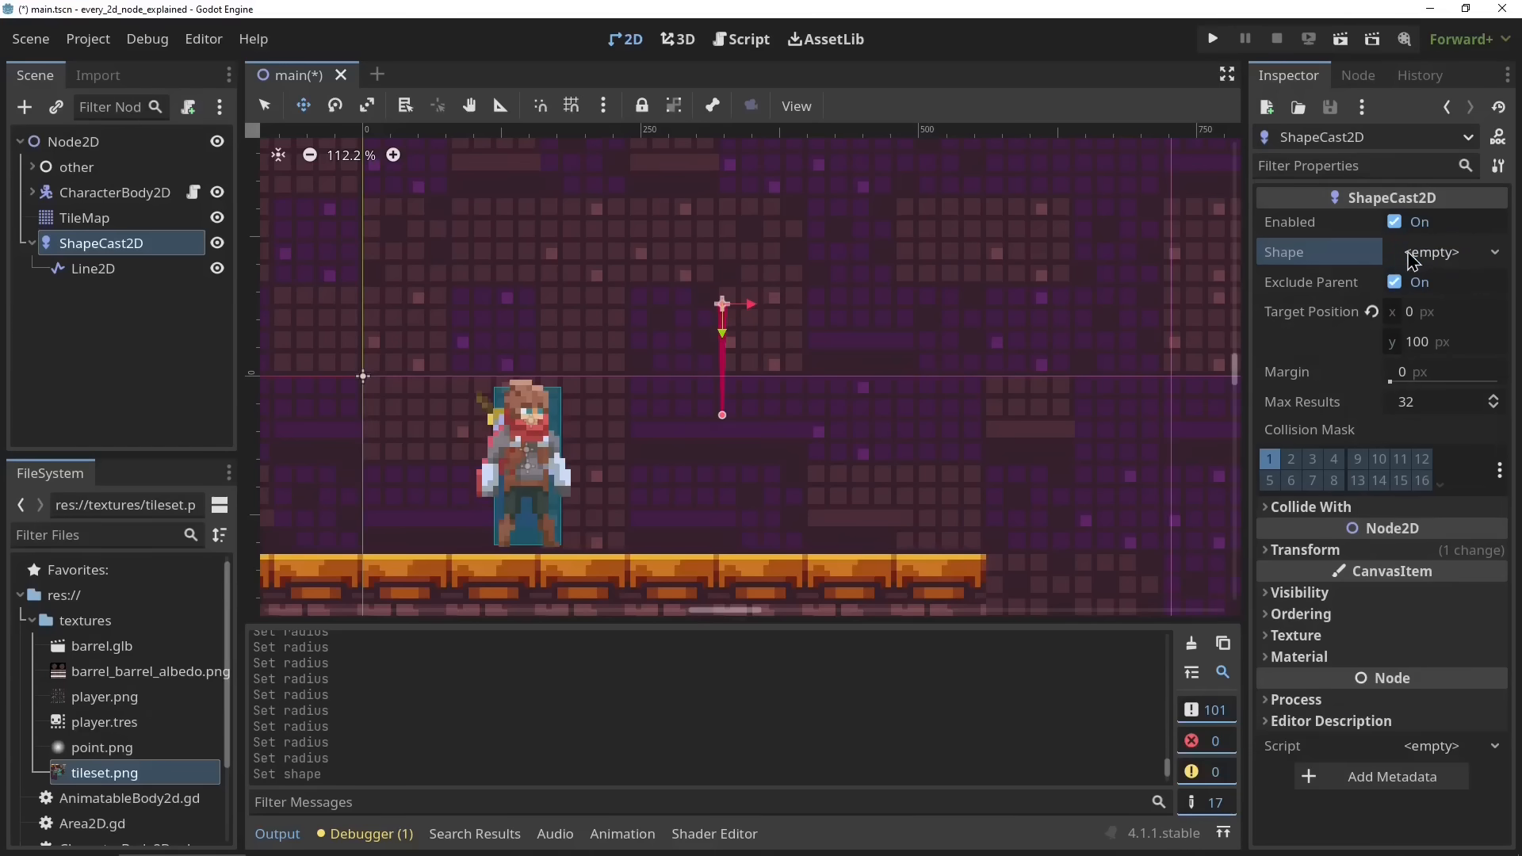
left_click(1407, 253)
left_click(1371, 390)
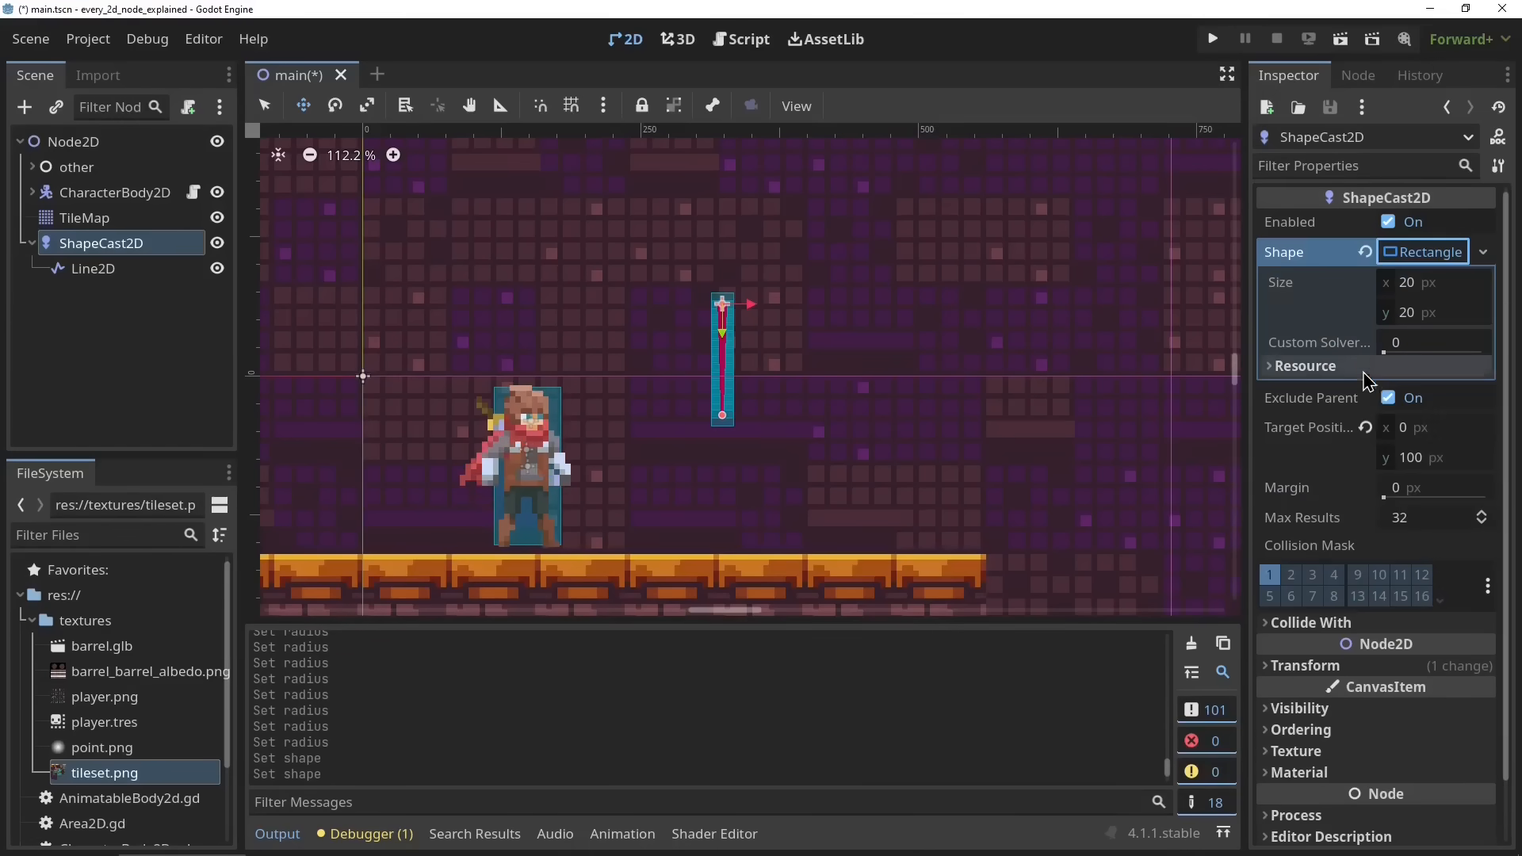
left_click_drag(1399, 296, 1405, 296)
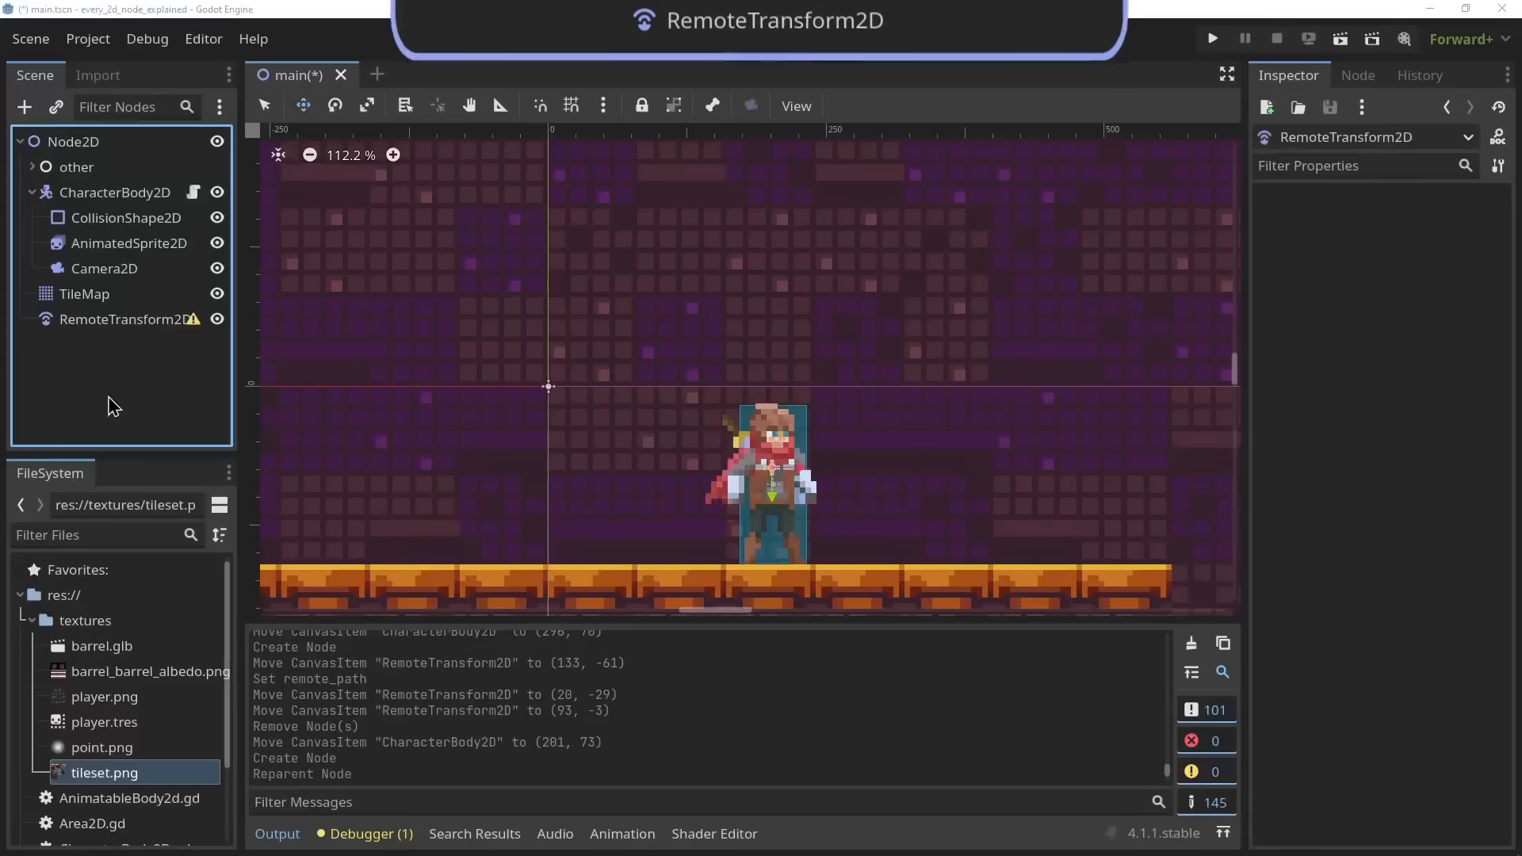
Move the RemoteTransform2D to (21, -39) and assign CharacterBody2D as its remote path
left_click(126, 321)
left_click_drag(453, 446, 269, 325)
left_click(1431, 223)
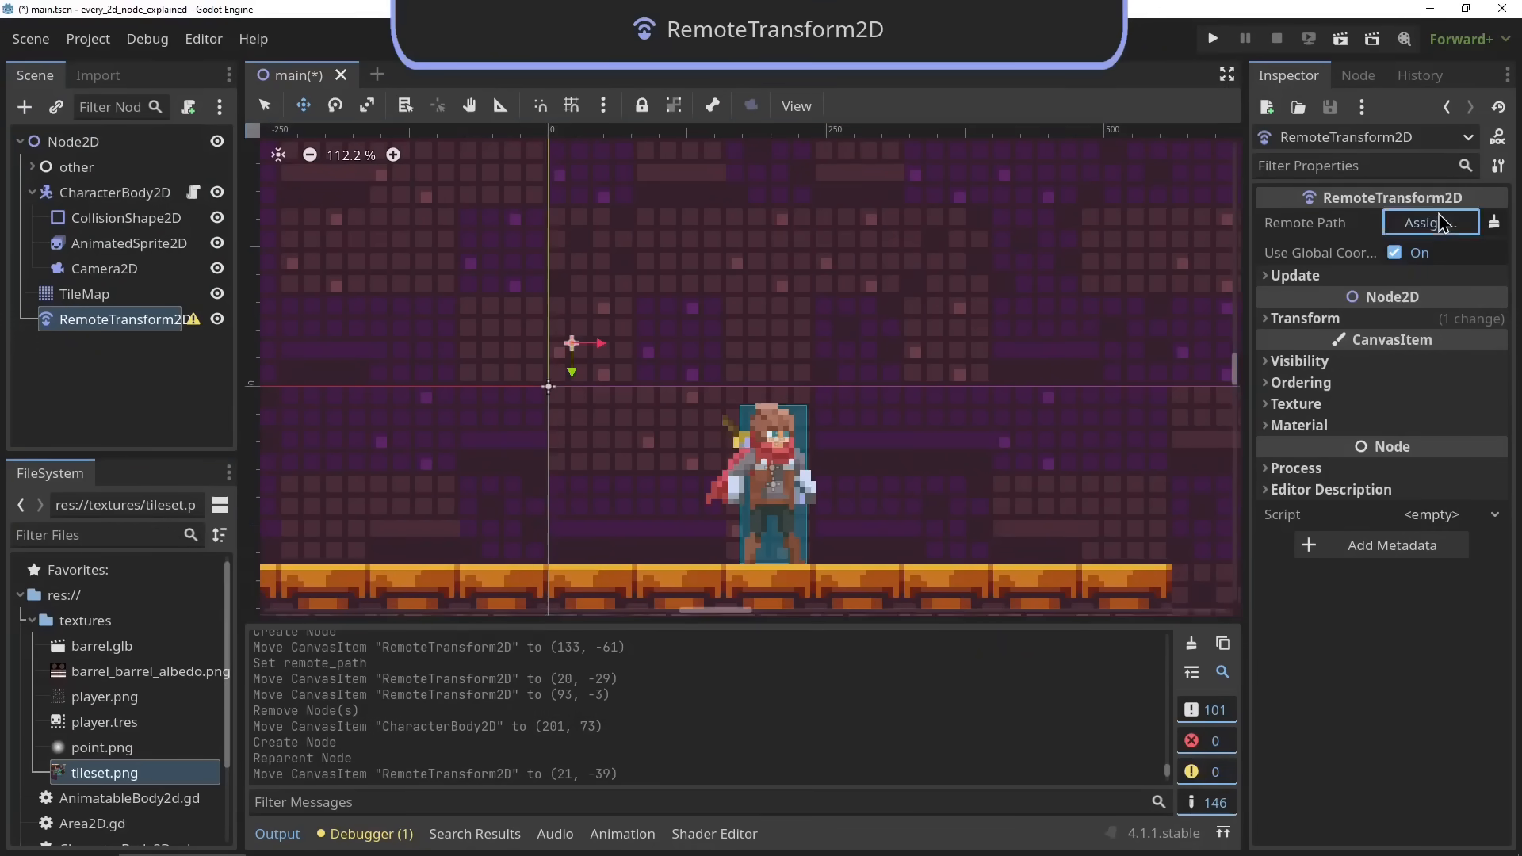
double_click(653, 286)
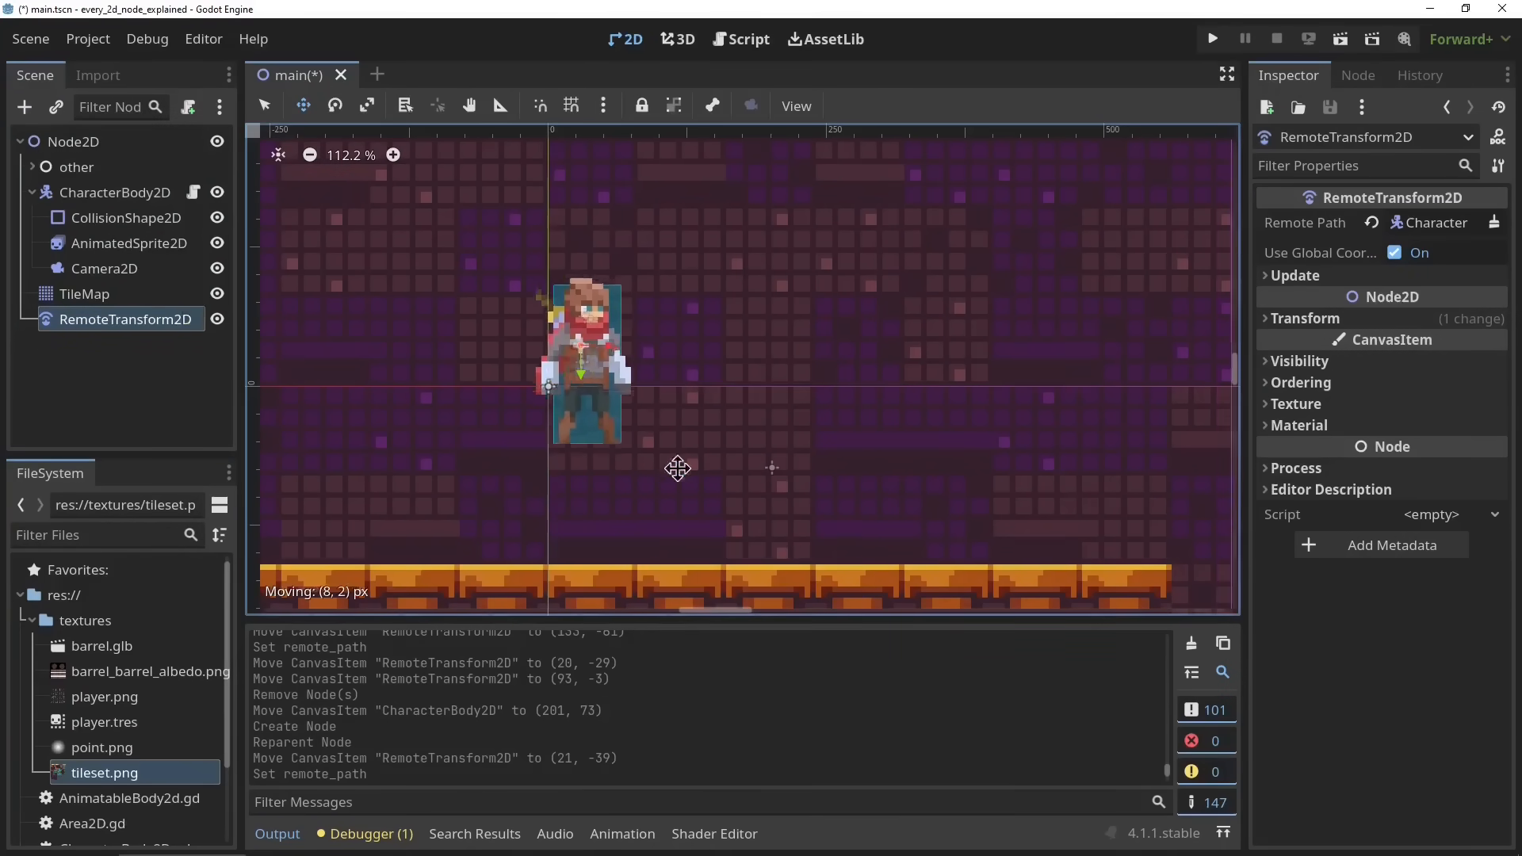
Move the RemoteTransform2D to about (247, 44) to carry the character along, and collapse the CharacterBody2D's children in the scene tree
left_click_drag(677, 465, 882, 557)
left_click(28, 198)
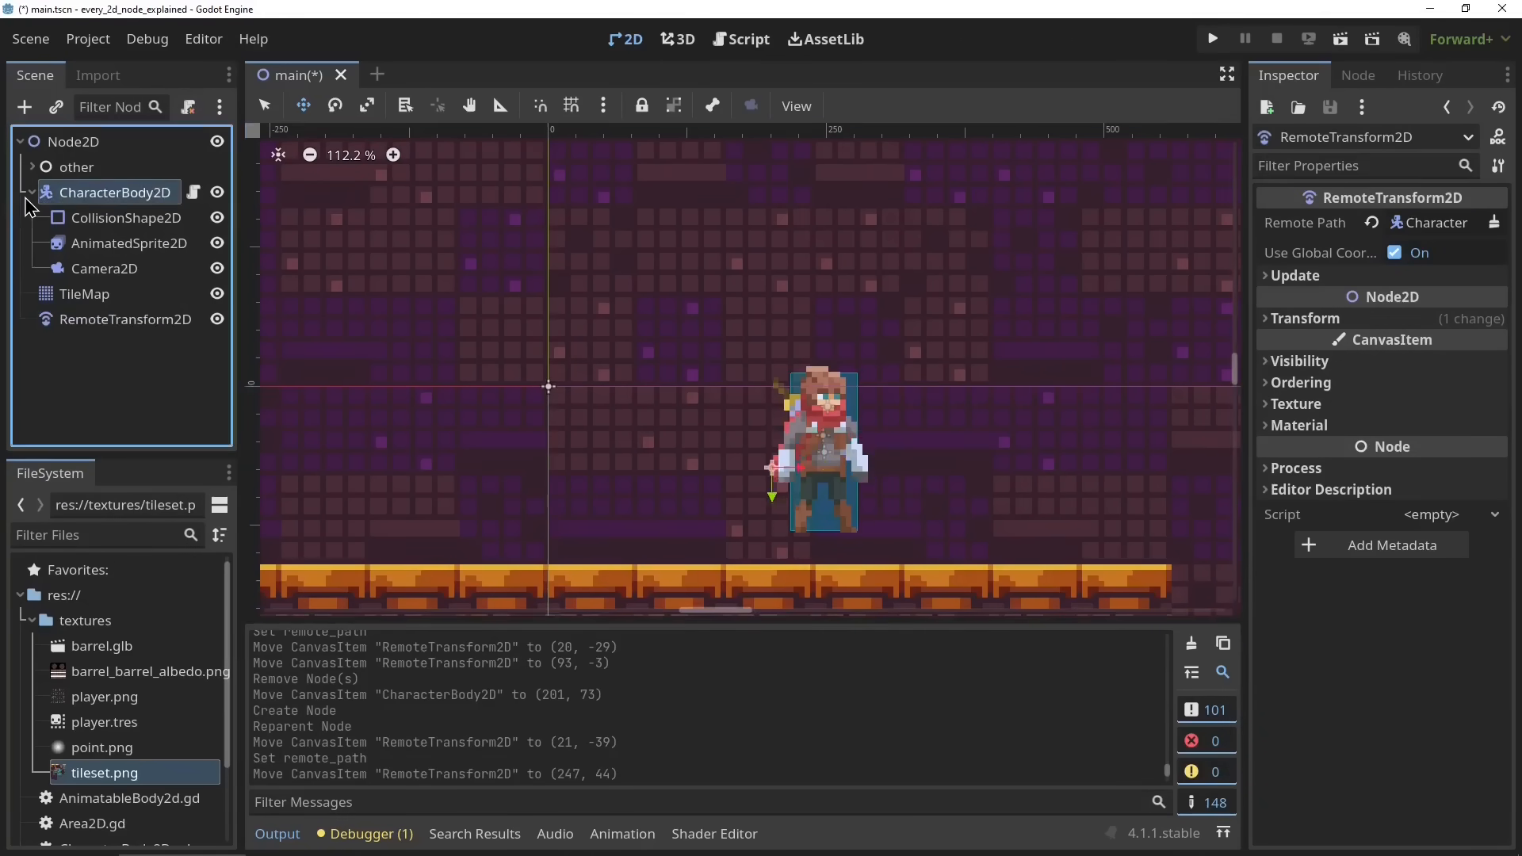
left_click(31, 194)
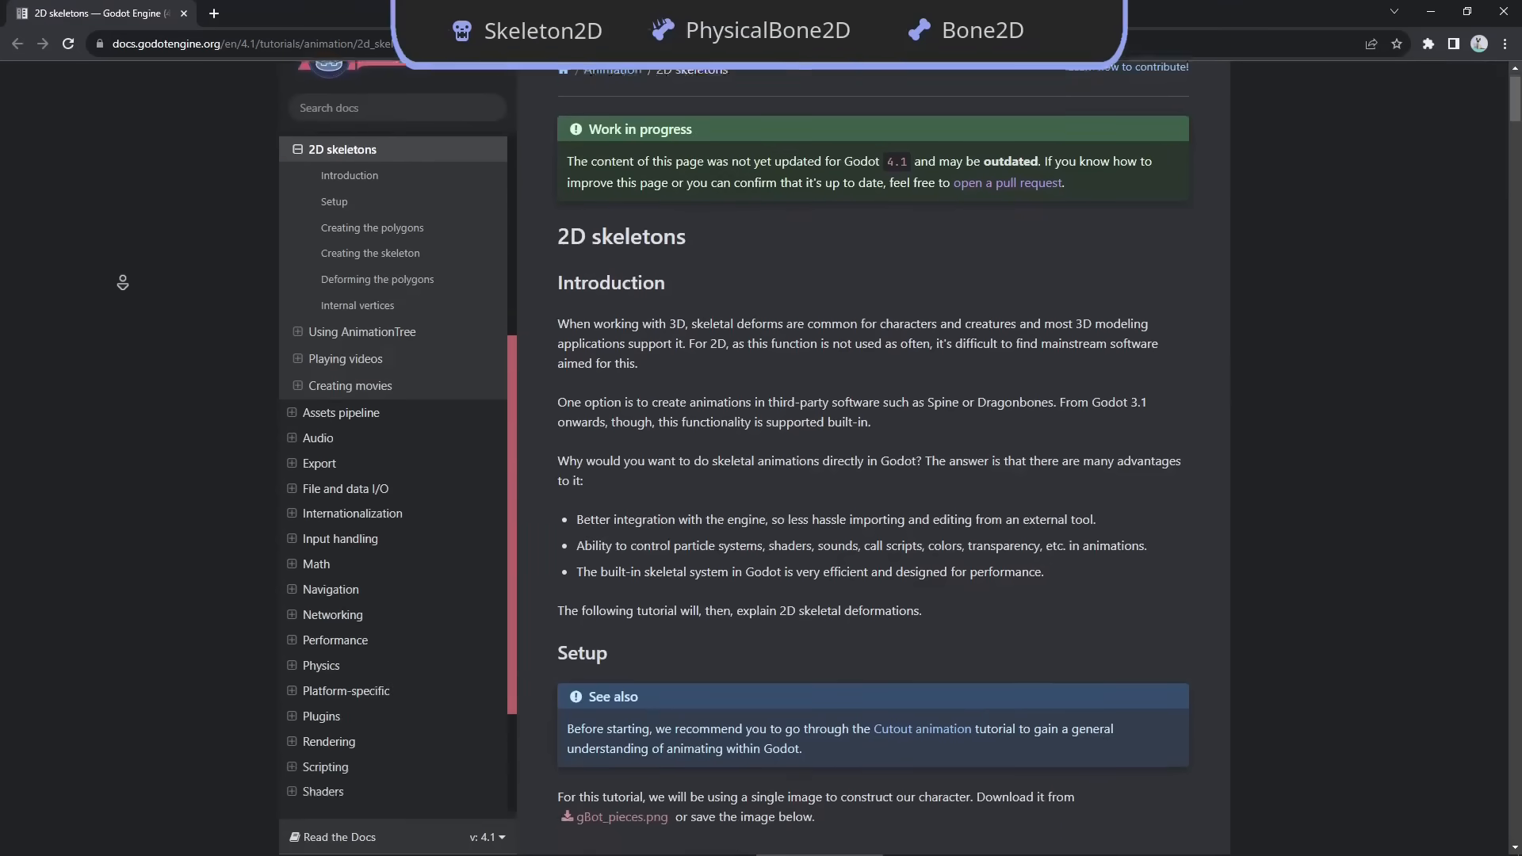
Read through the Godot 2D skeletons documentation, from the introduction and polygon setup to creating the skeleton and its rest pose
scroll(132, 287, "down", 6)
scroll(132, 287, "down", 10)
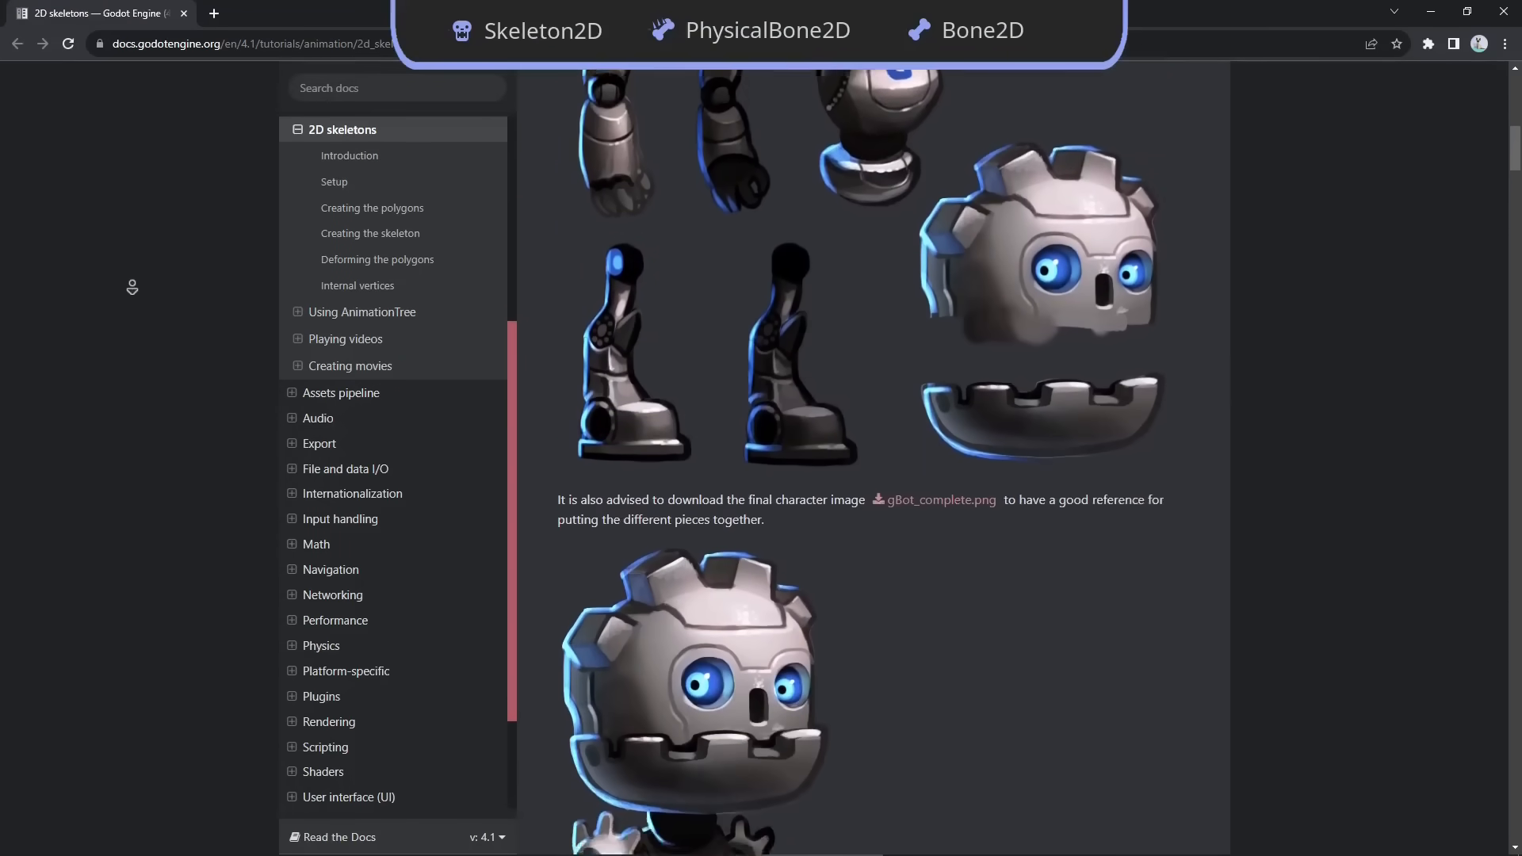
scroll(133, 287, "down", 10)
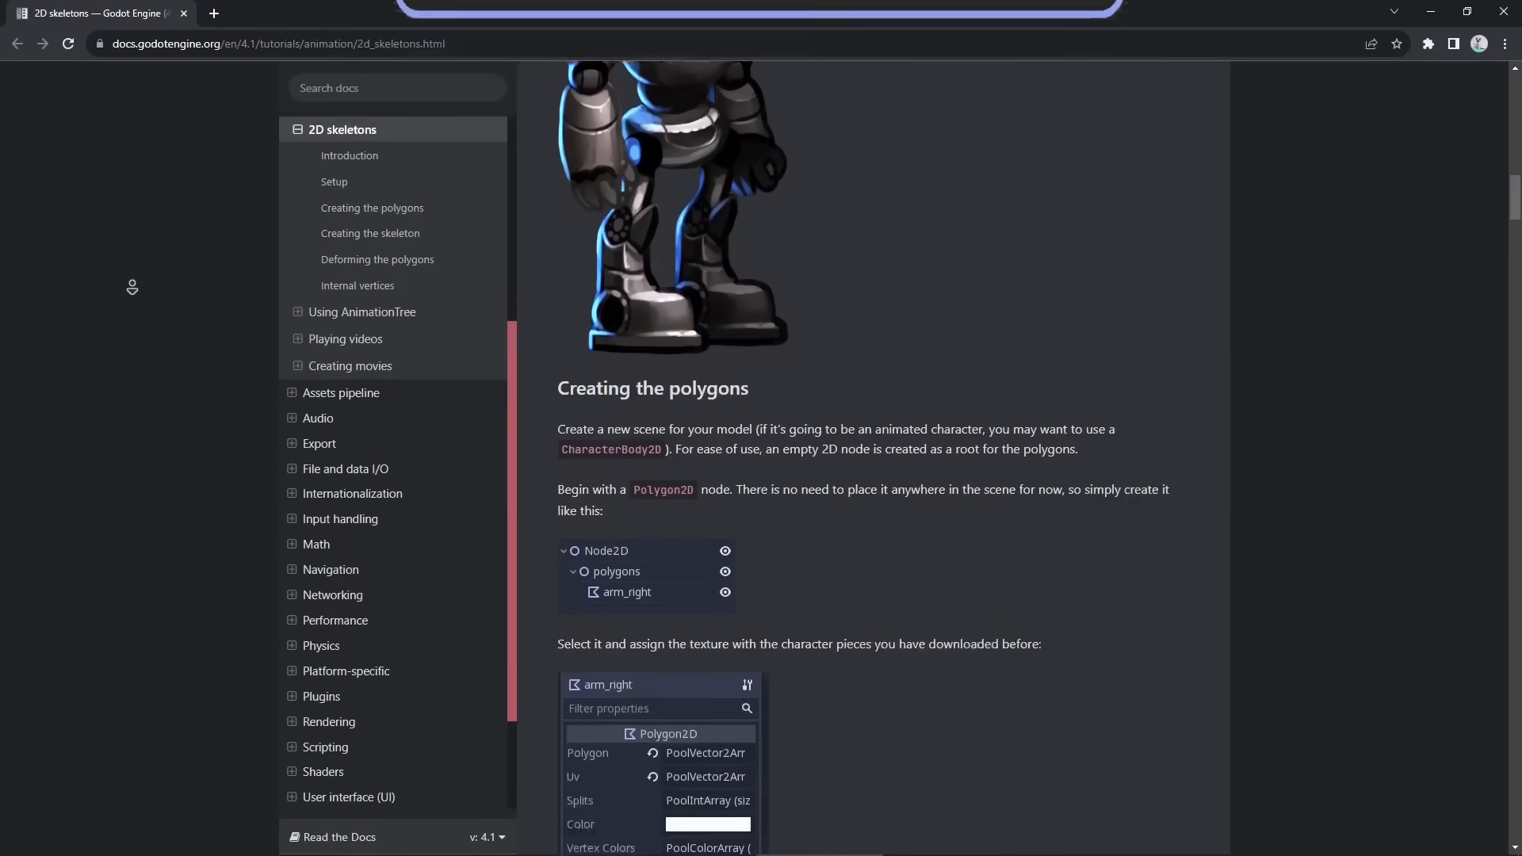
scroll(133, 286, "down", 11)
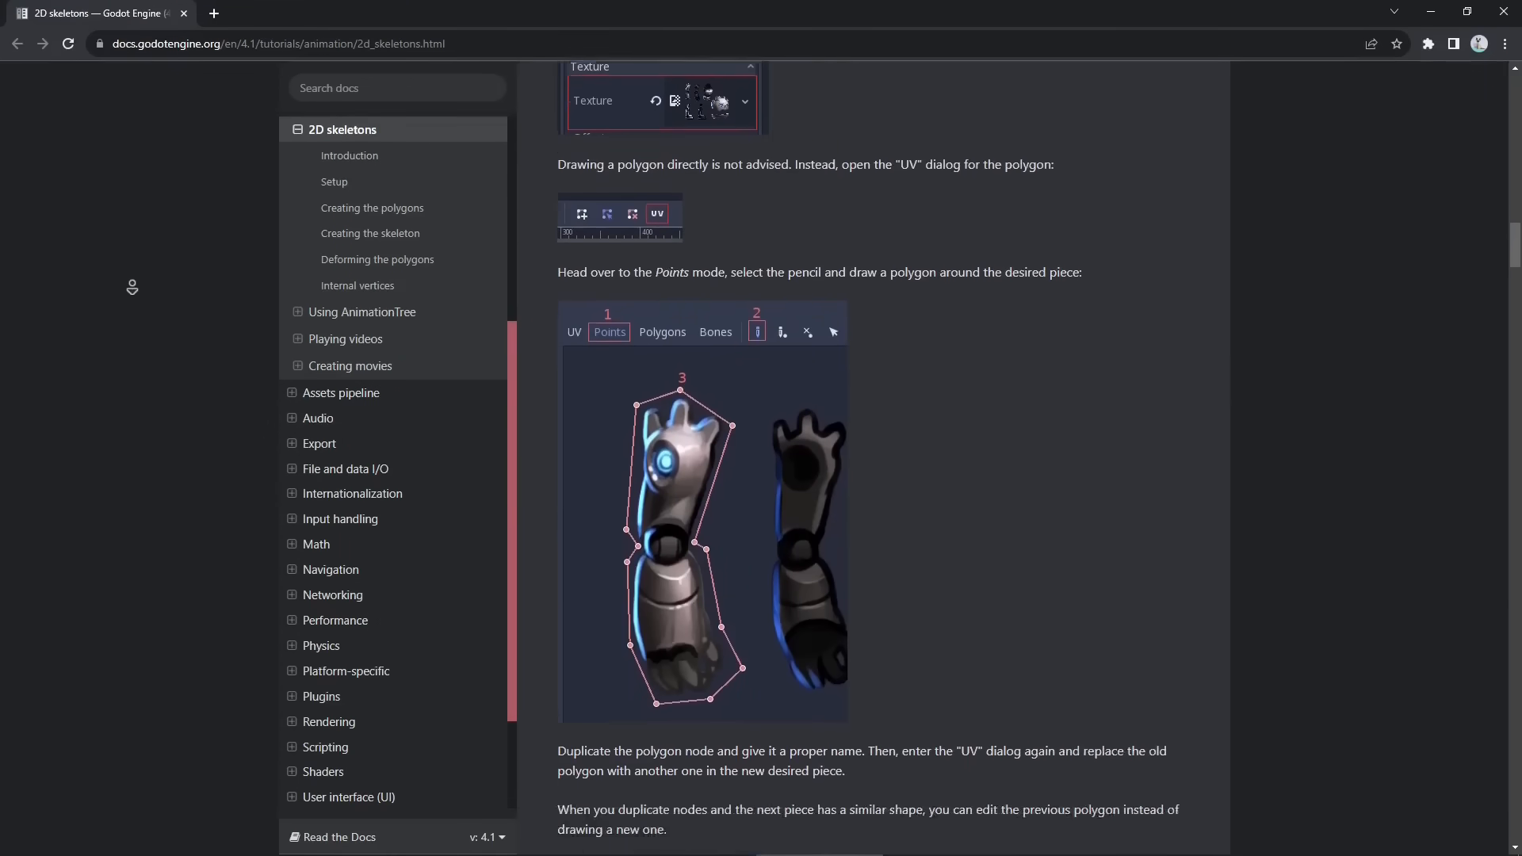
scroll(133, 287, "down", 12)
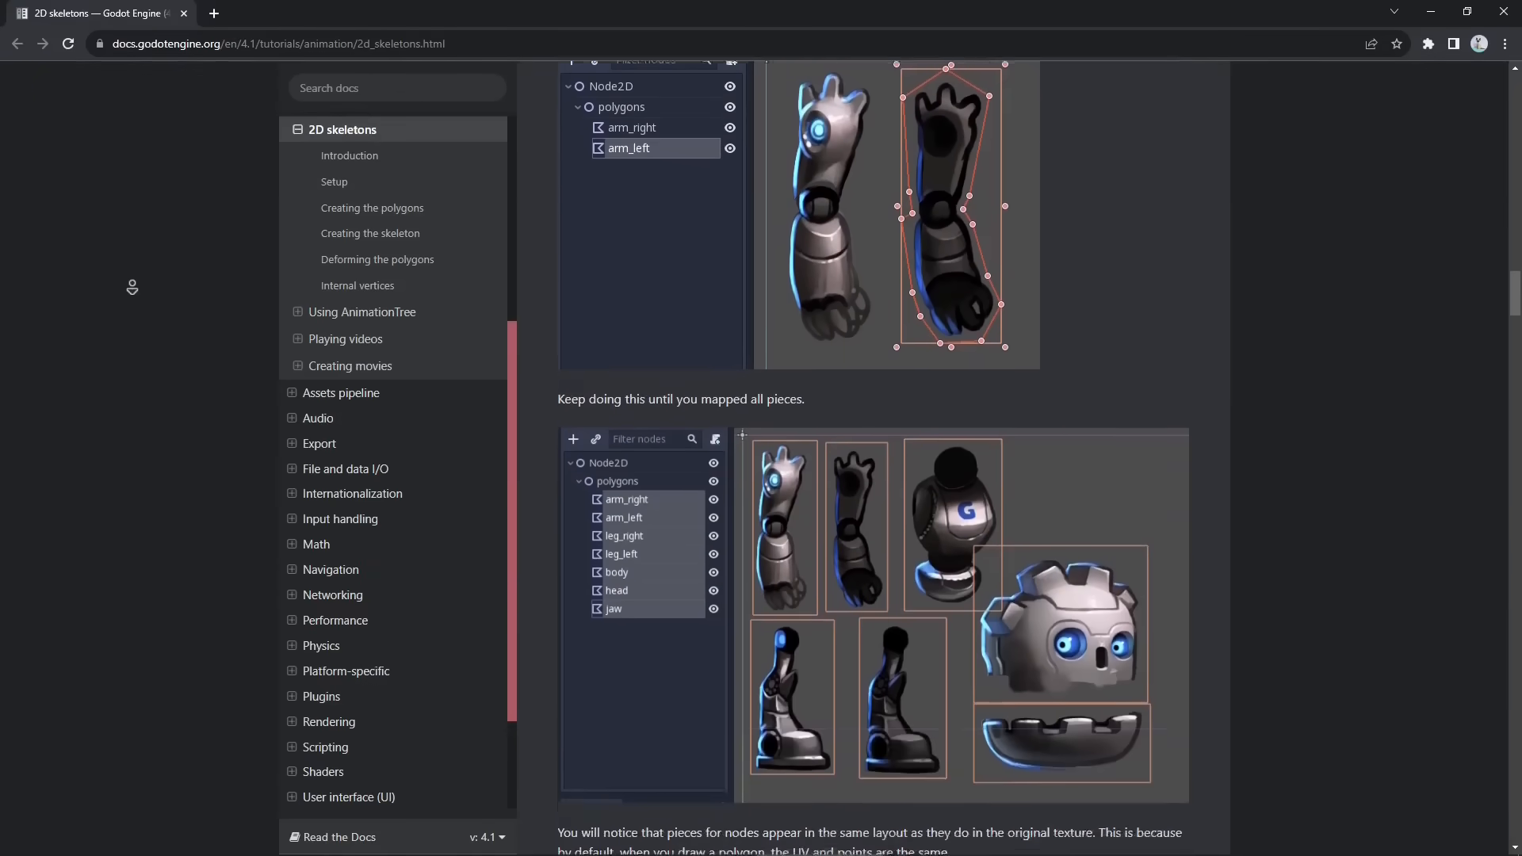
scroll(133, 287, "down", 12)
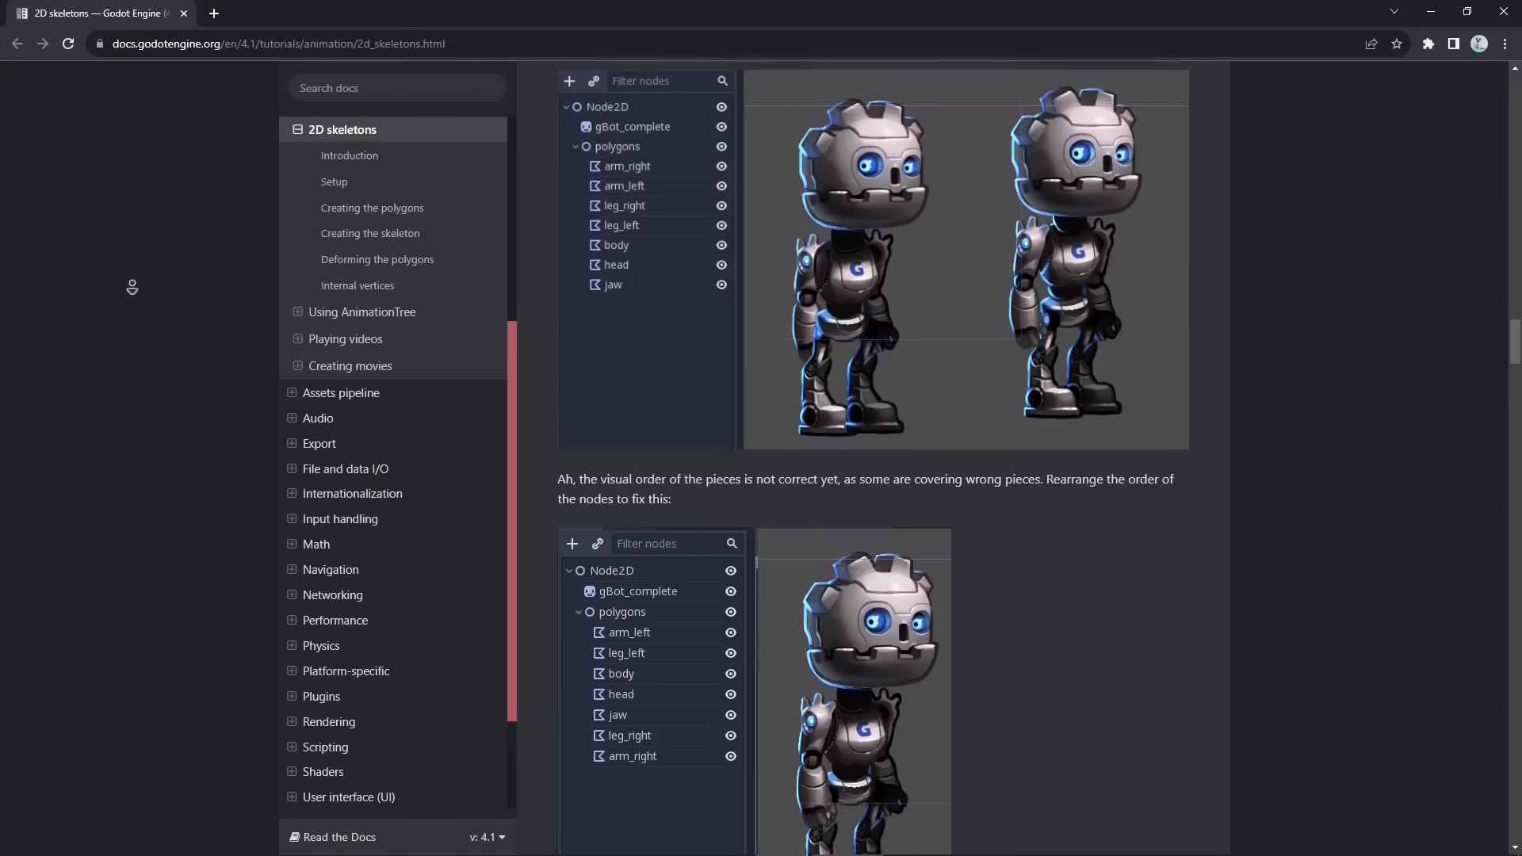
scroll(132, 287, "down", 12)
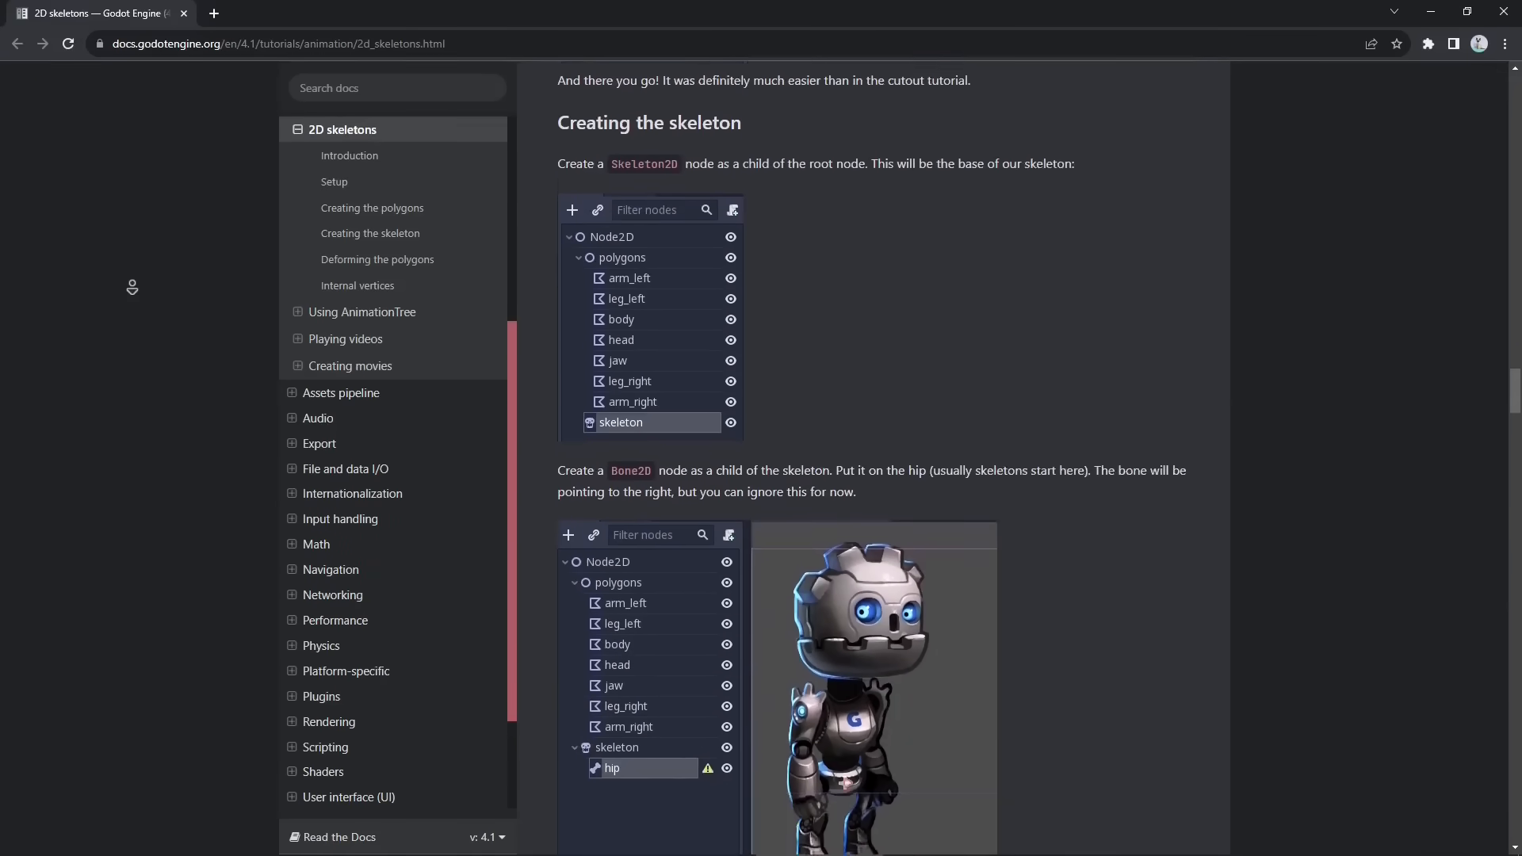
scroll(133, 287, "down", 12)
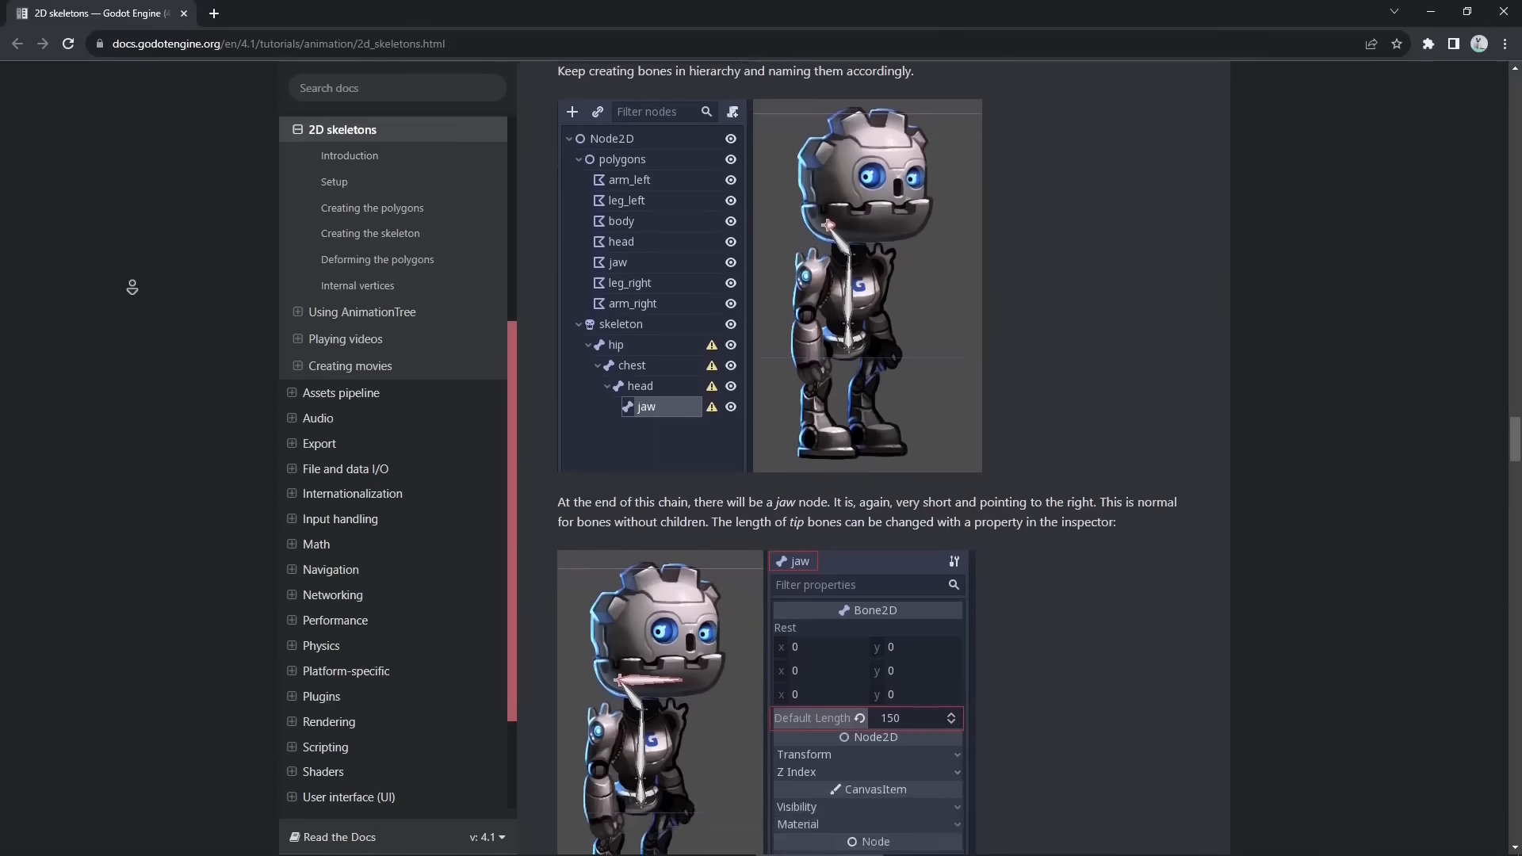
scroll(132, 287, "down", 12)
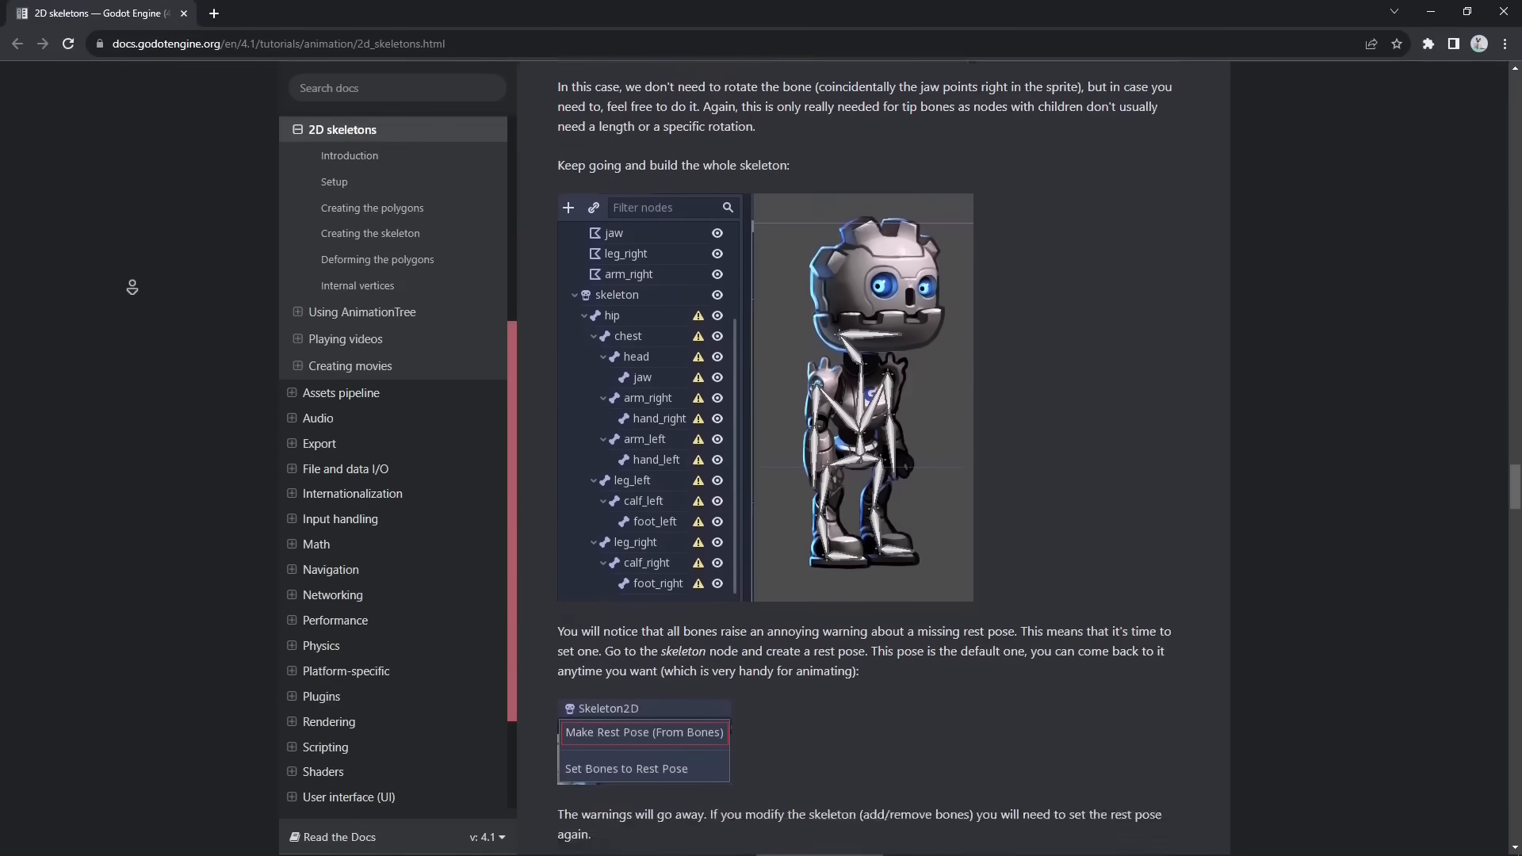
scroll(133, 287, "down", 3)
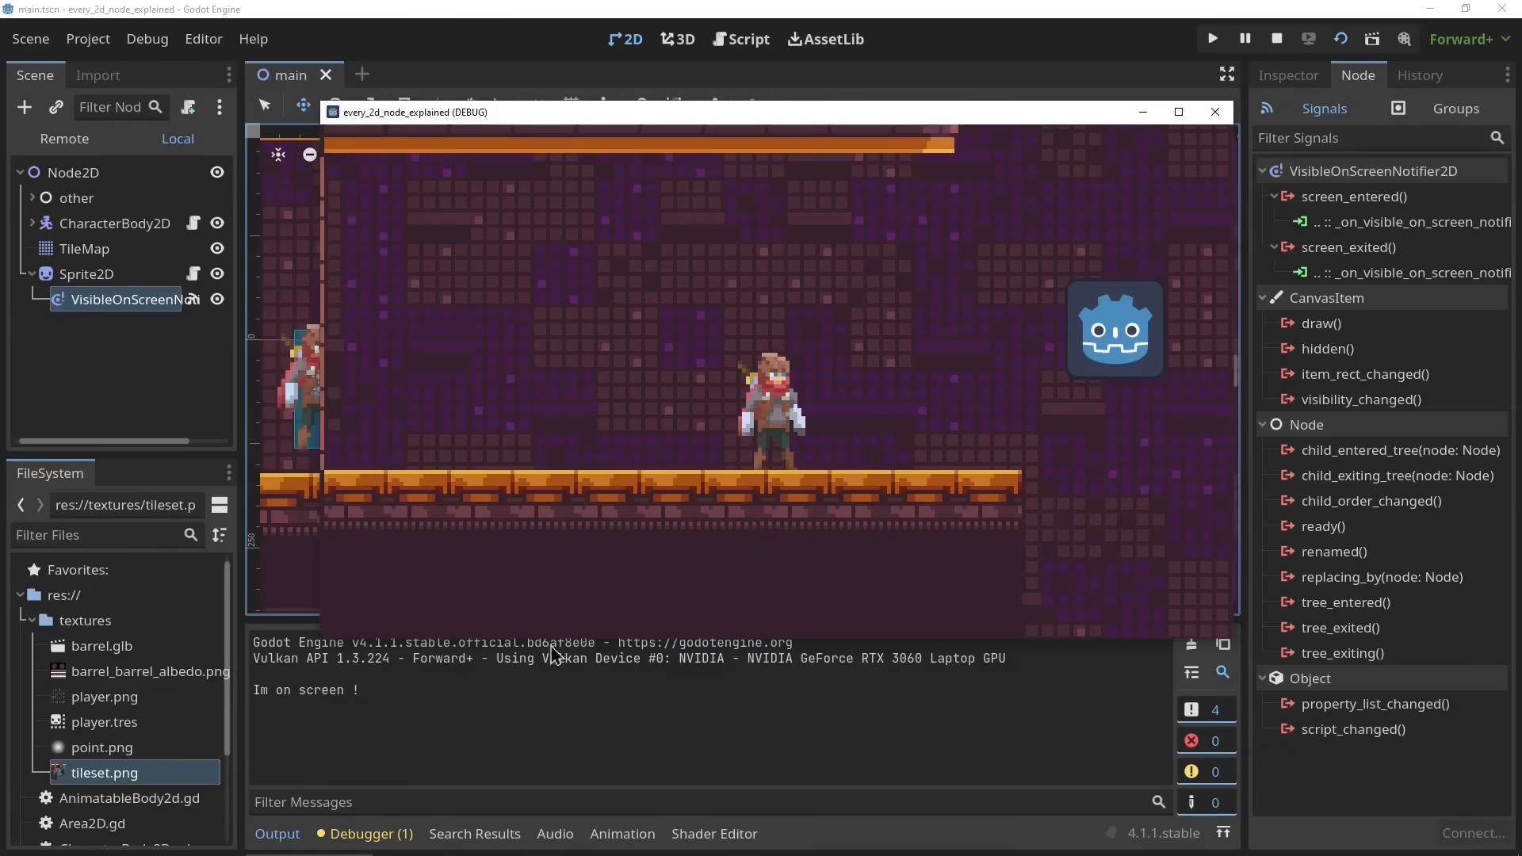
Walk the character left and right in the running scene so the Godot icon leaves and re-enters view, testing the VisibleOnScreenNotifier2D
key("Left")
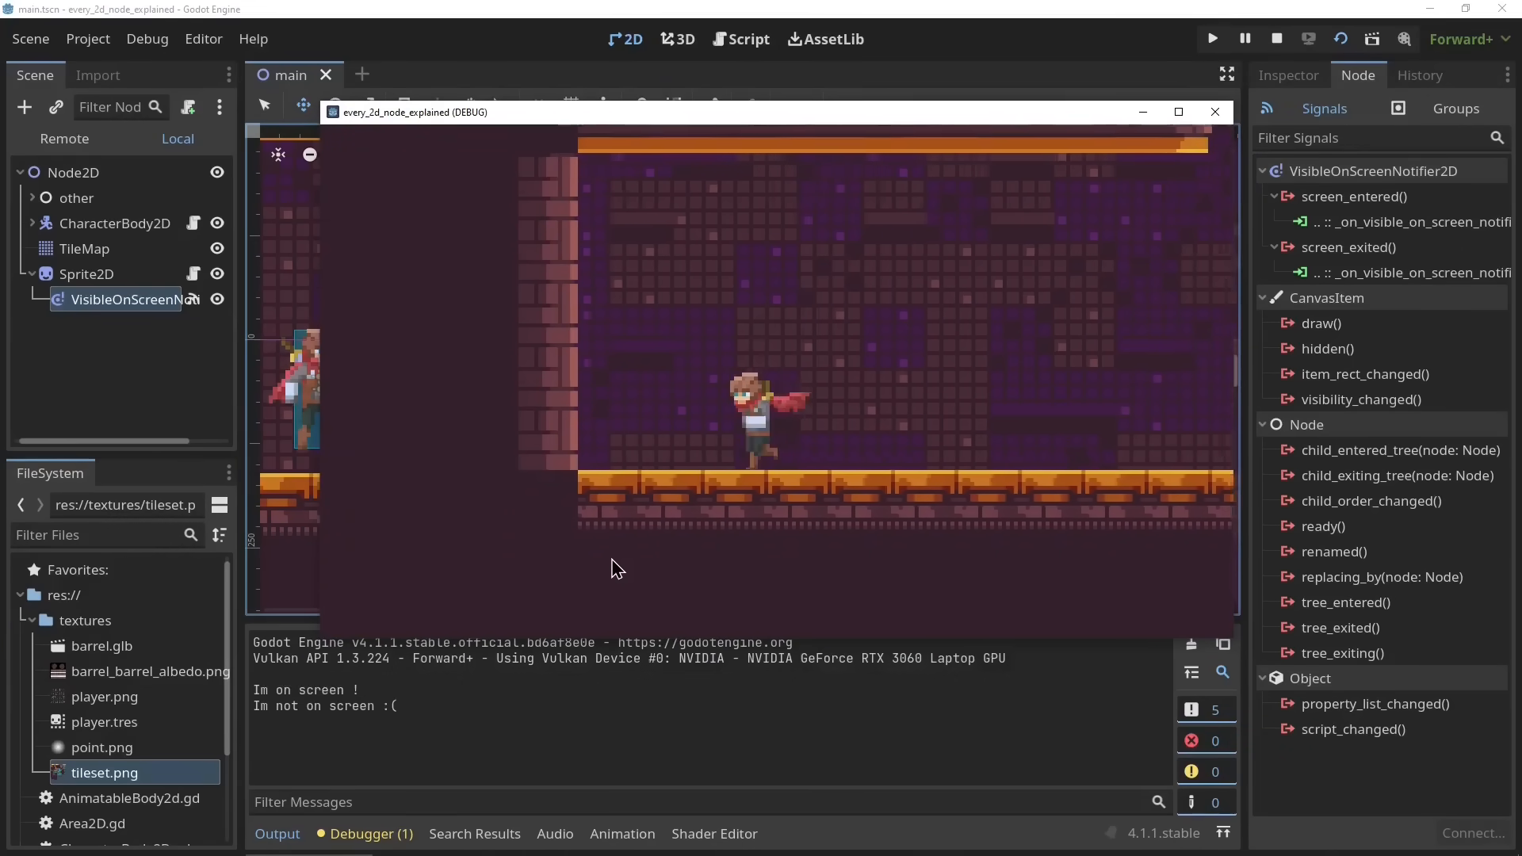
key("Right")
key("Left")
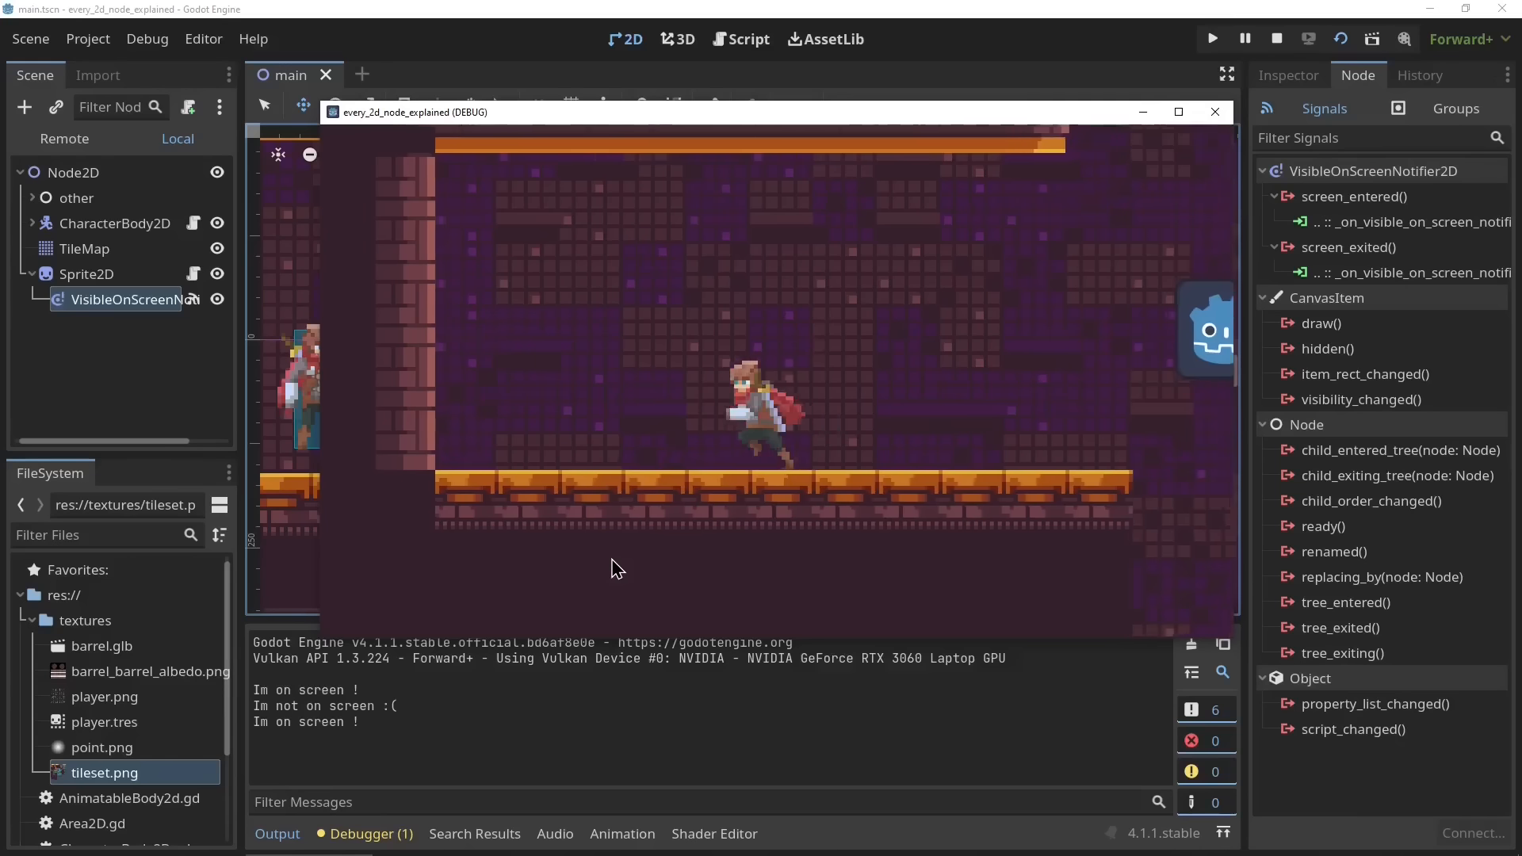
key("Right")
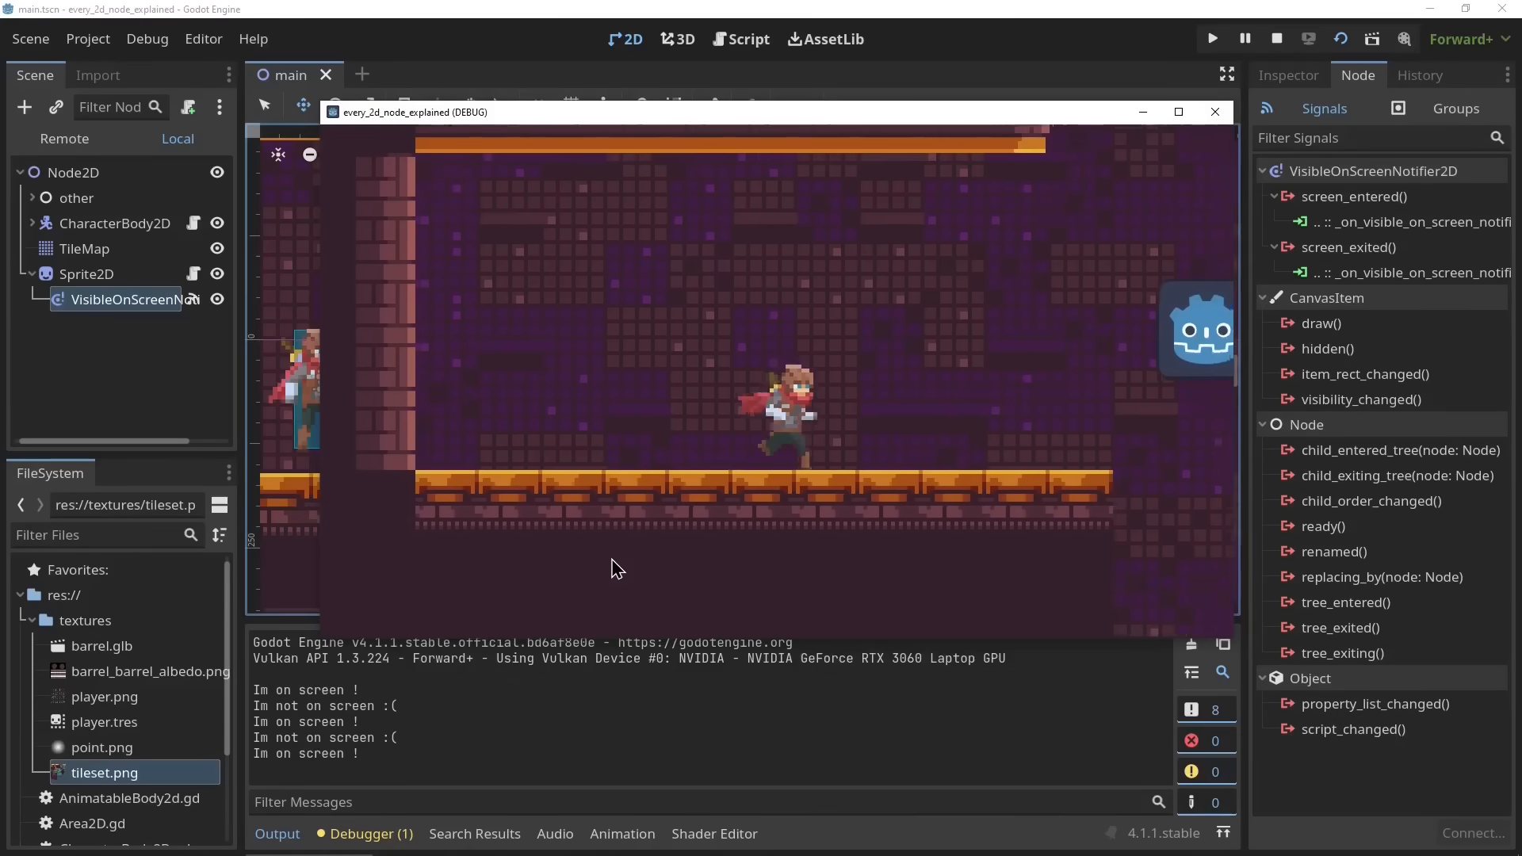
key("Left")
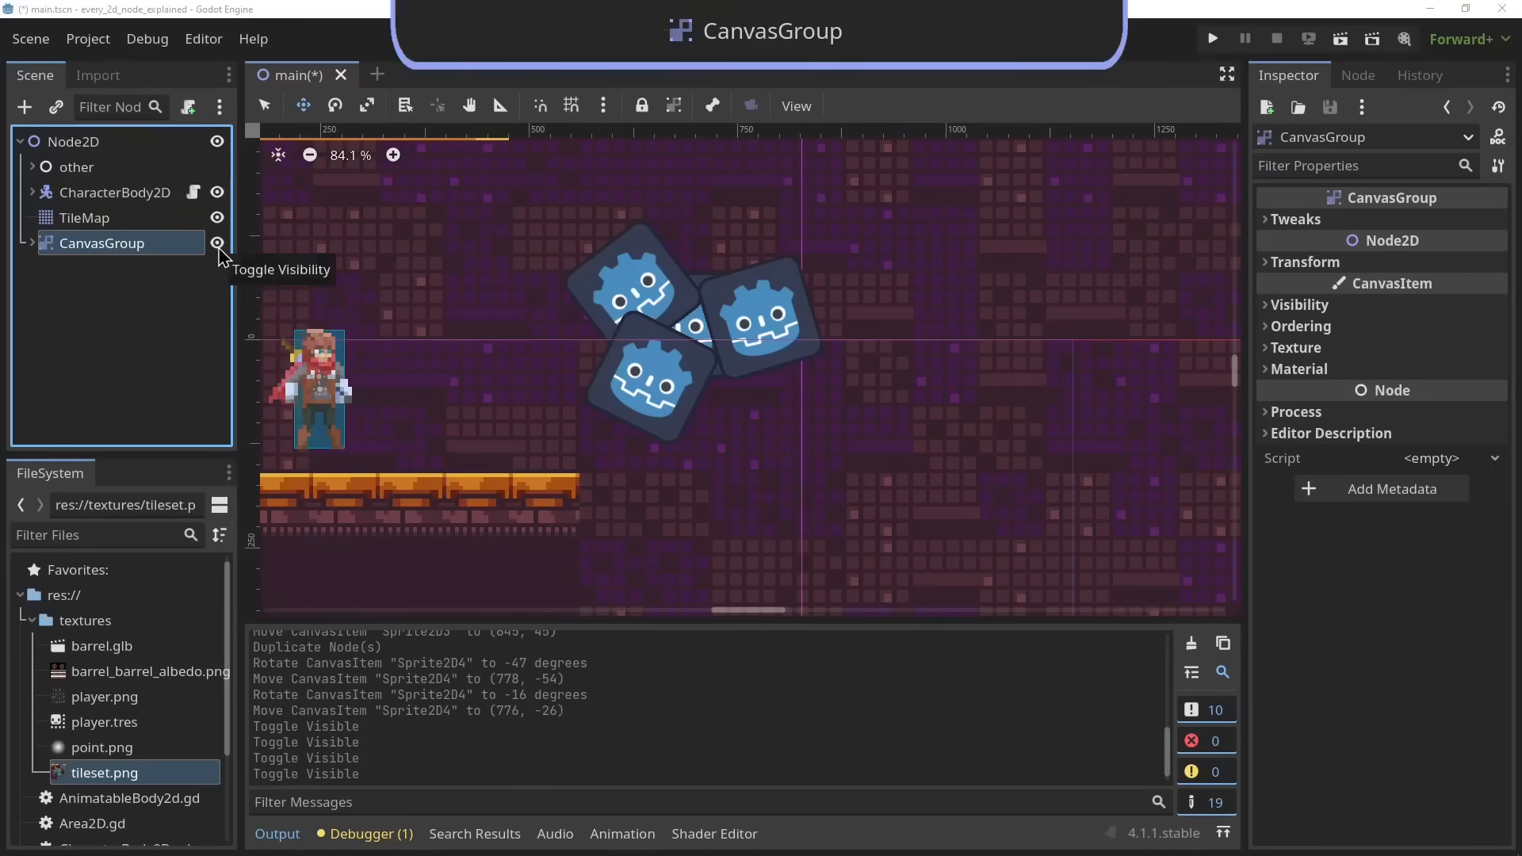
Toggle the CanvasGroup's visibility off and on twice, then expand the group to show its child sprites
left_click(218, 247)
left_click(218, 248)
left_click(218, 247)
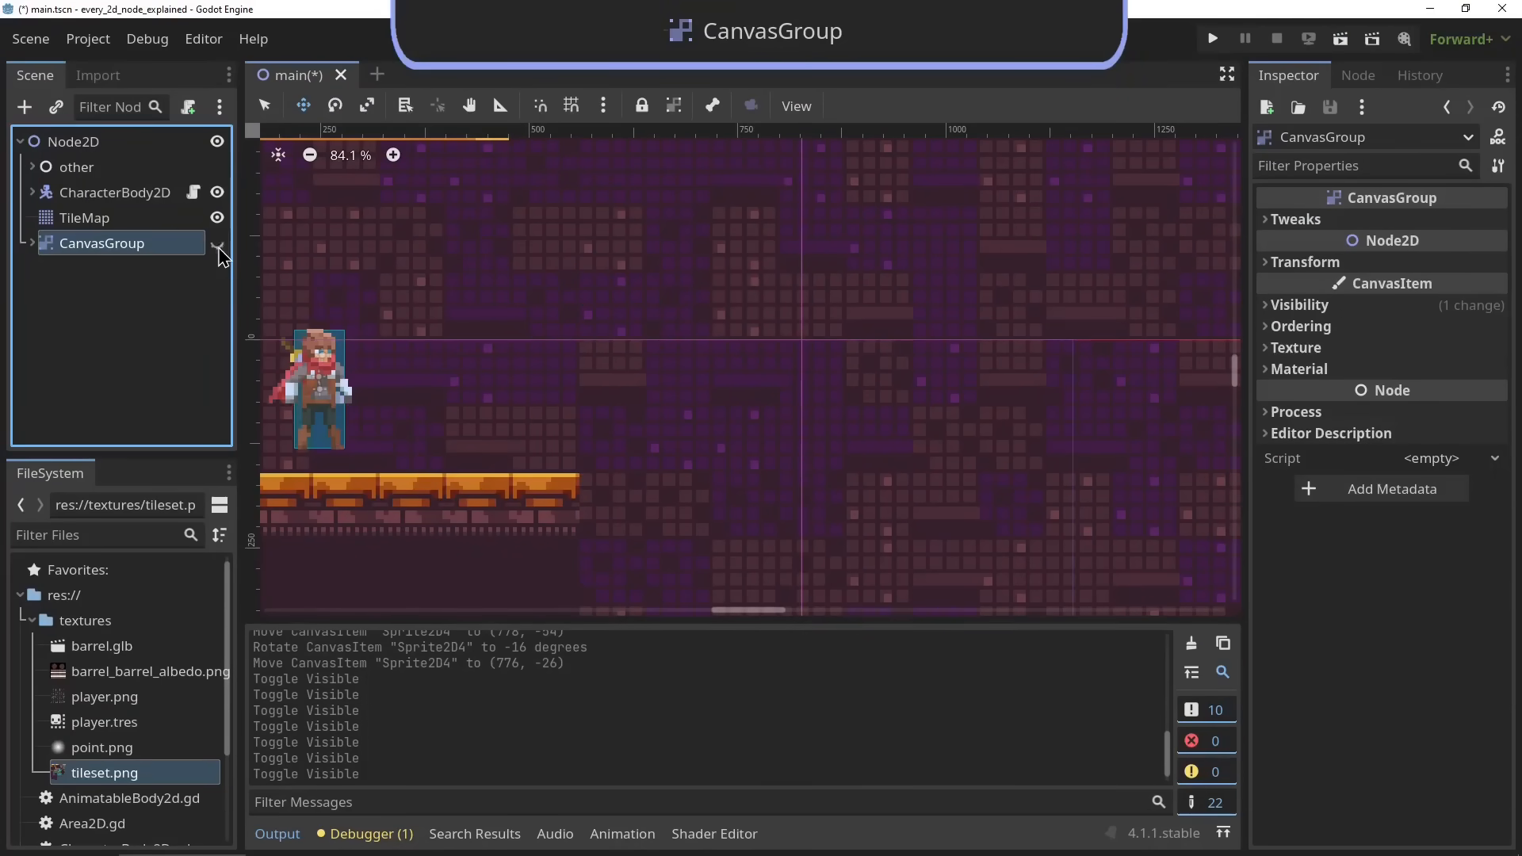
left_click(218, 245)
left_click(31, 244)
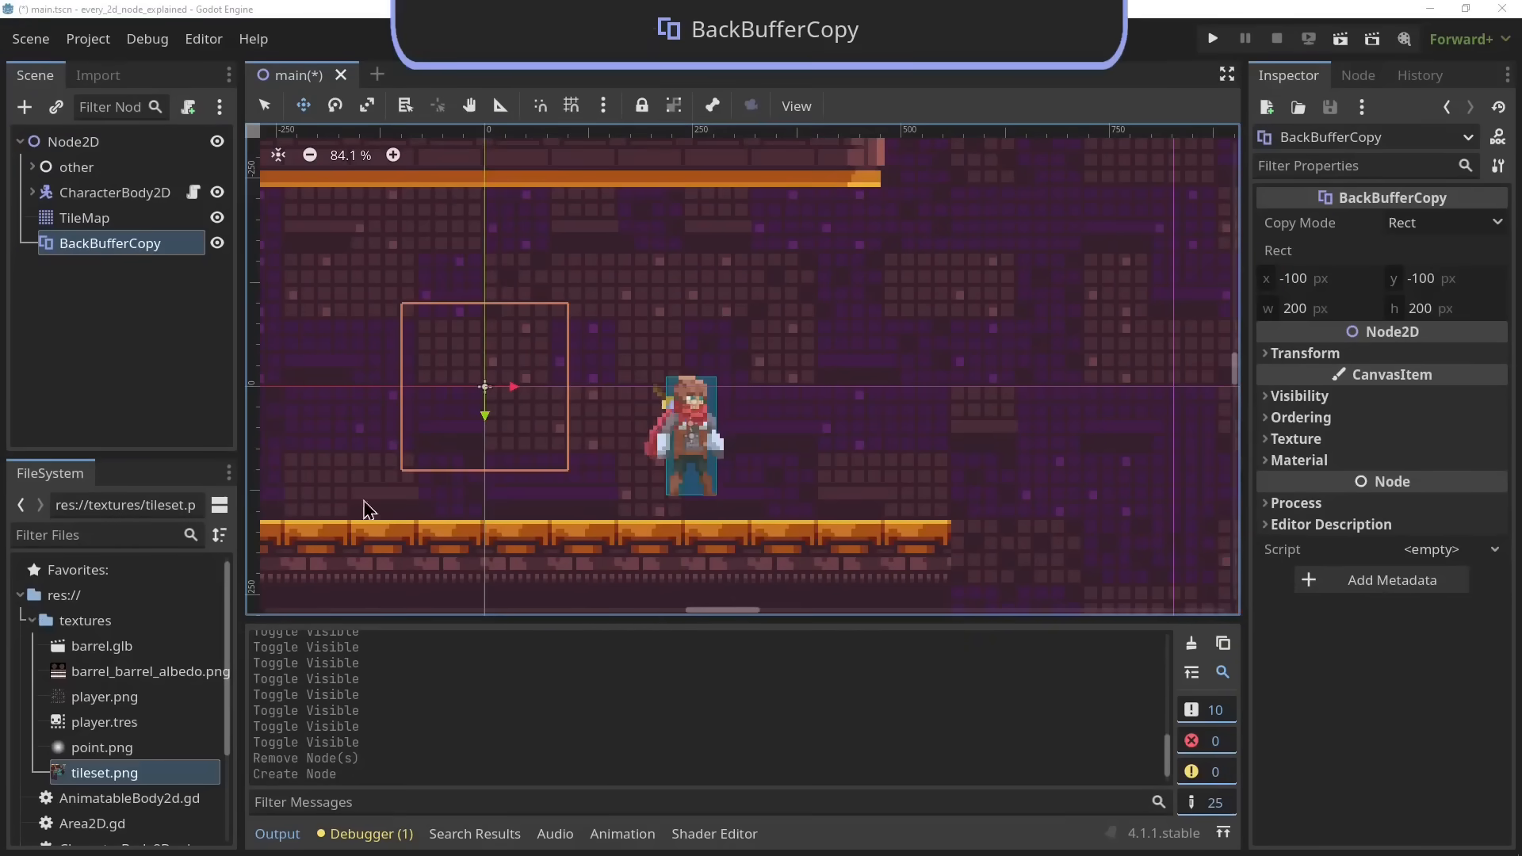
Move the BackBufferCopy's 200 by 200 px rectangle over the character, then shift it down toward the ground
left_click_drag(465, 445, 650, 453)
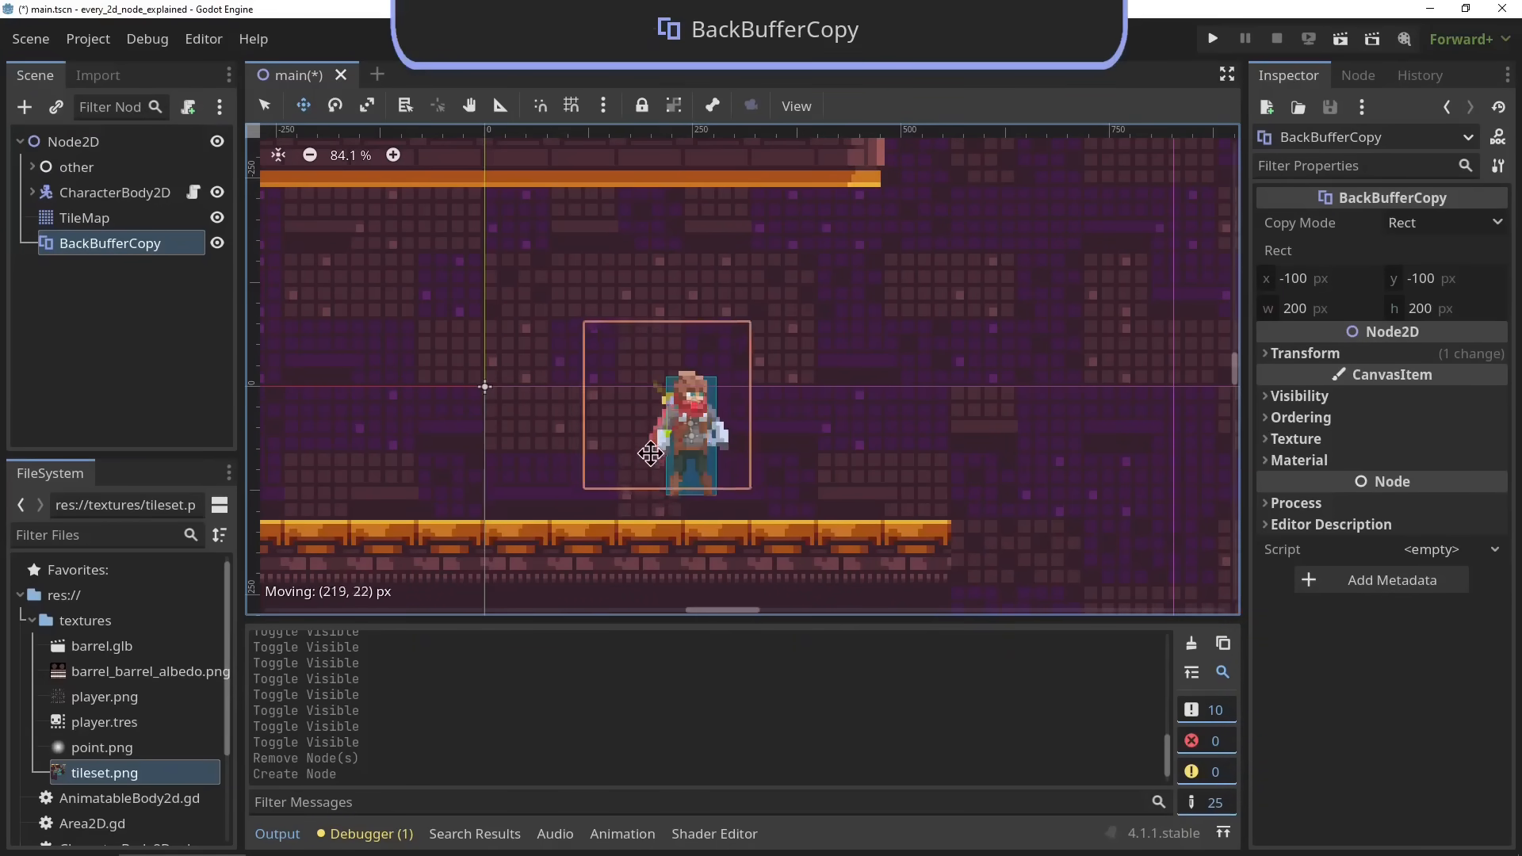
left_click_drag(659, 392, 644, 507)
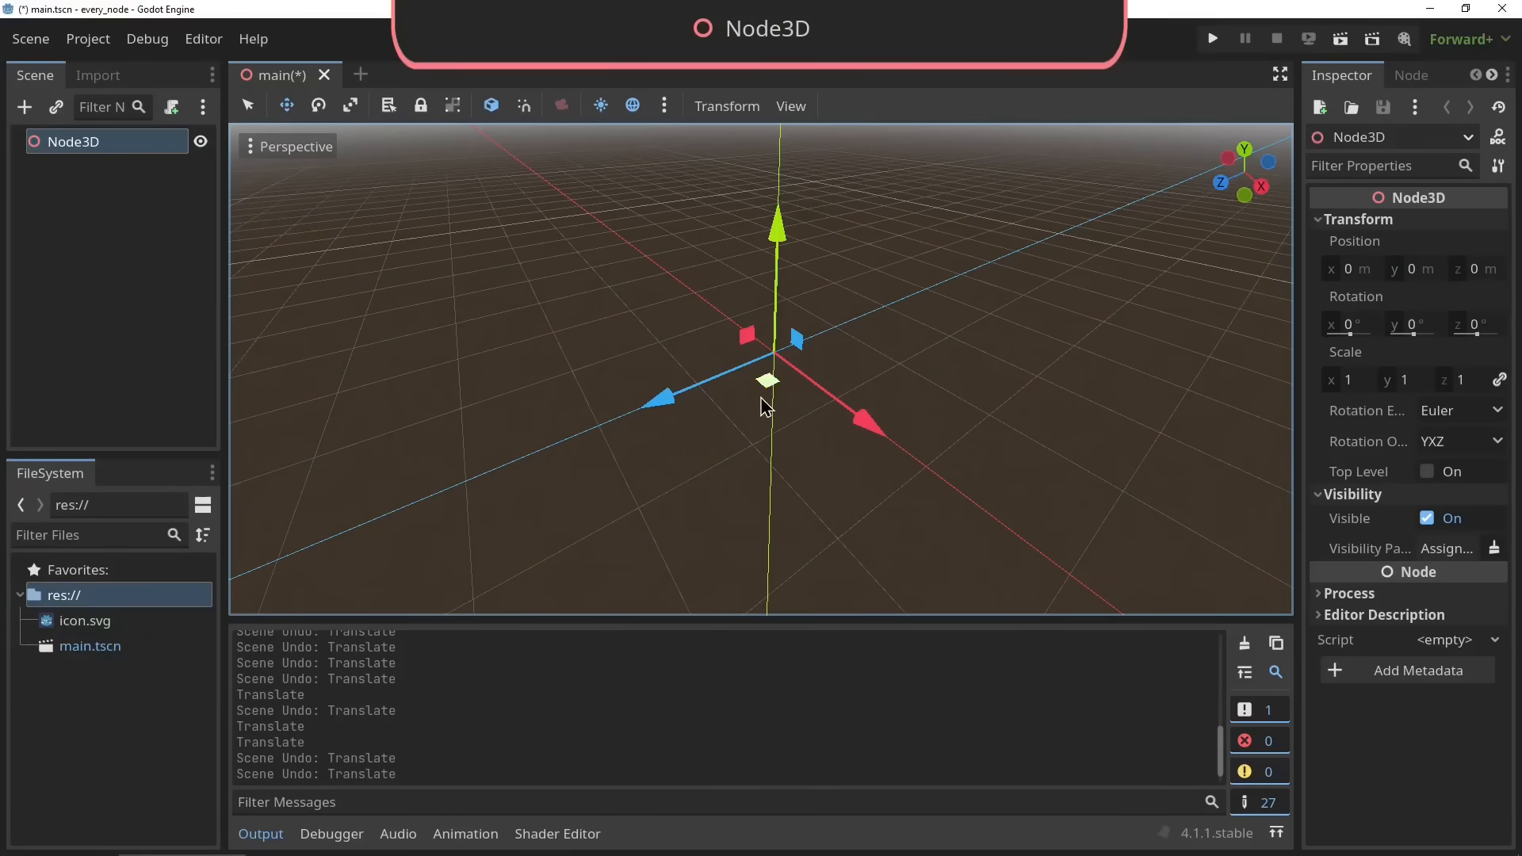
Move the Node3D to about x 0.97 m, z 0.13 m and rotate it about its X axis to about -40°
left_click_drag(761, 399, 815, 453)
left_click_drag(802, 432, 809, 435)
key("e")
left_click_drag(791, 368, 826, 342)
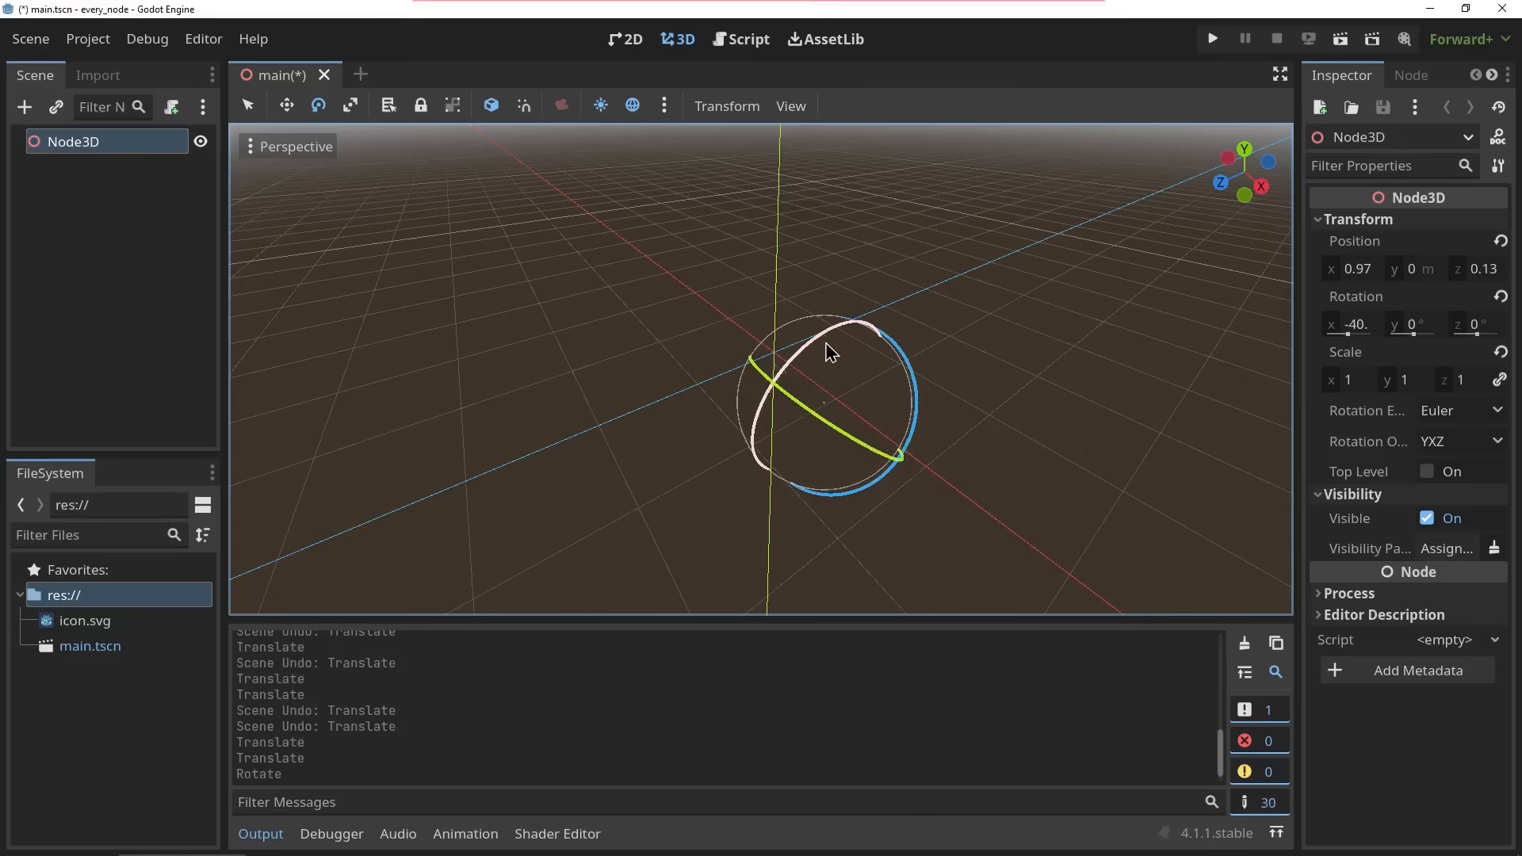
Move the rotated Node3D to about (0.28, 0.04, 0.92) with the Move tool
key("w")
left_click_drag(901, 295, 741, 311)
mouse_move(804, 483)
left_mouse_down()
mouse_move(892, 540)
mouse_move(808, 481)
left_mouse_up()
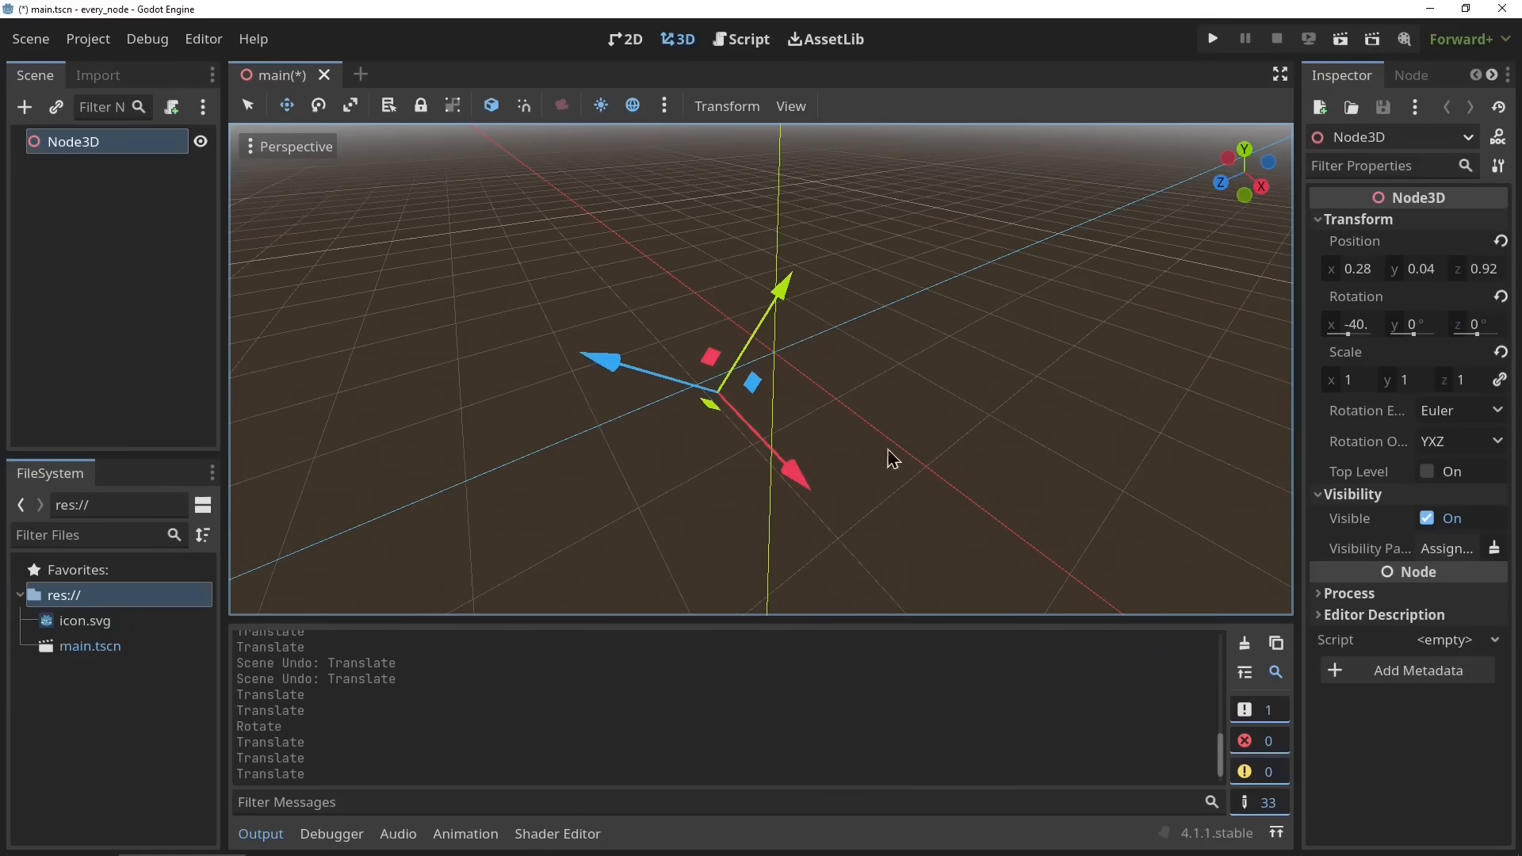
middle_click_drag(888, 450, 954, 424)
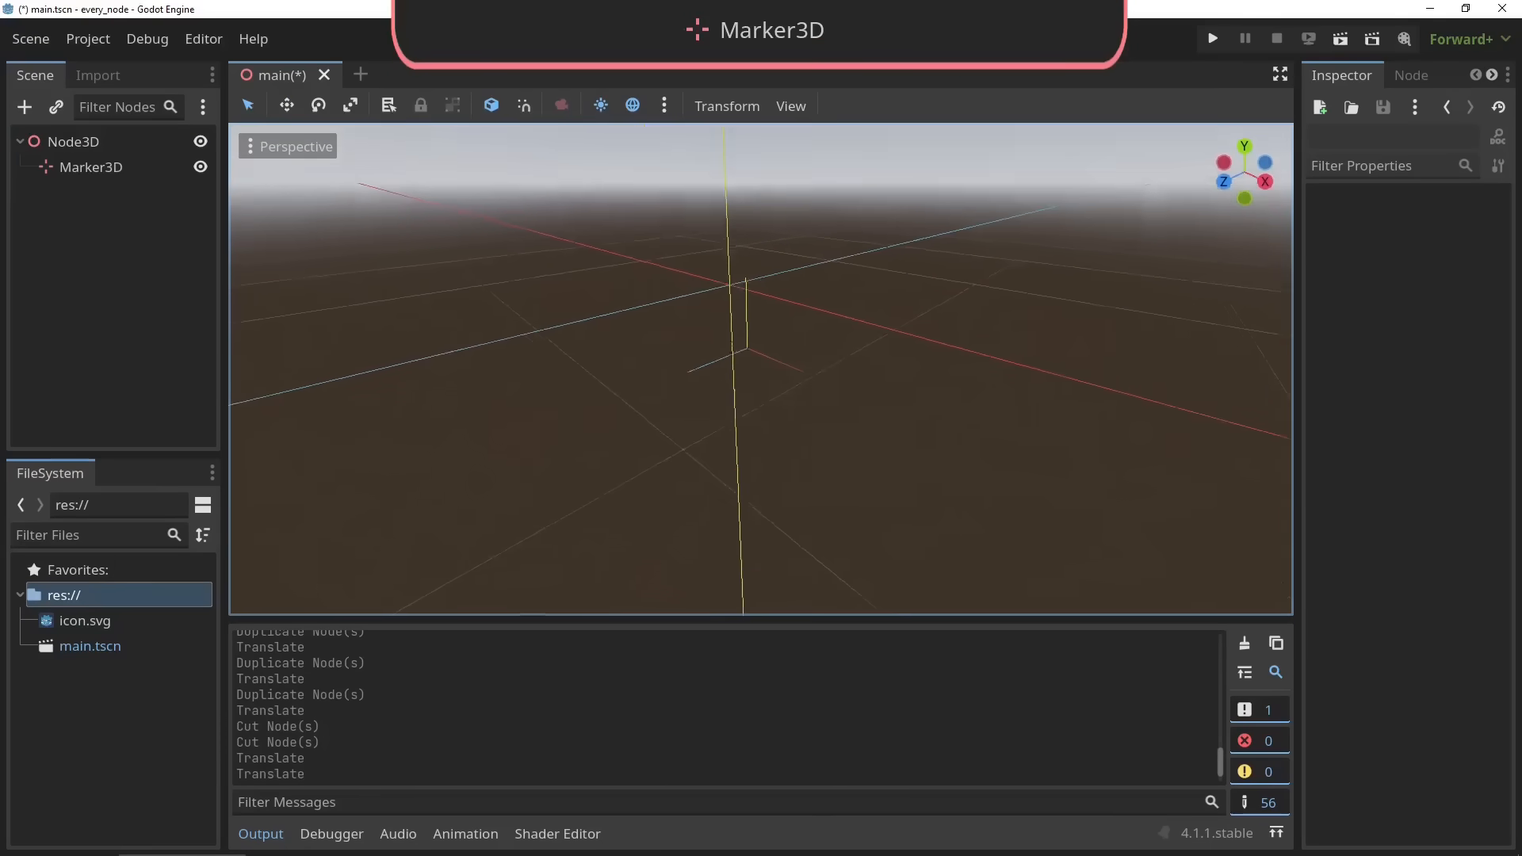
Select the Marker3D and rotate it in the 3D viewport with the Rotate tool
left_click(131, 170)
key("e")
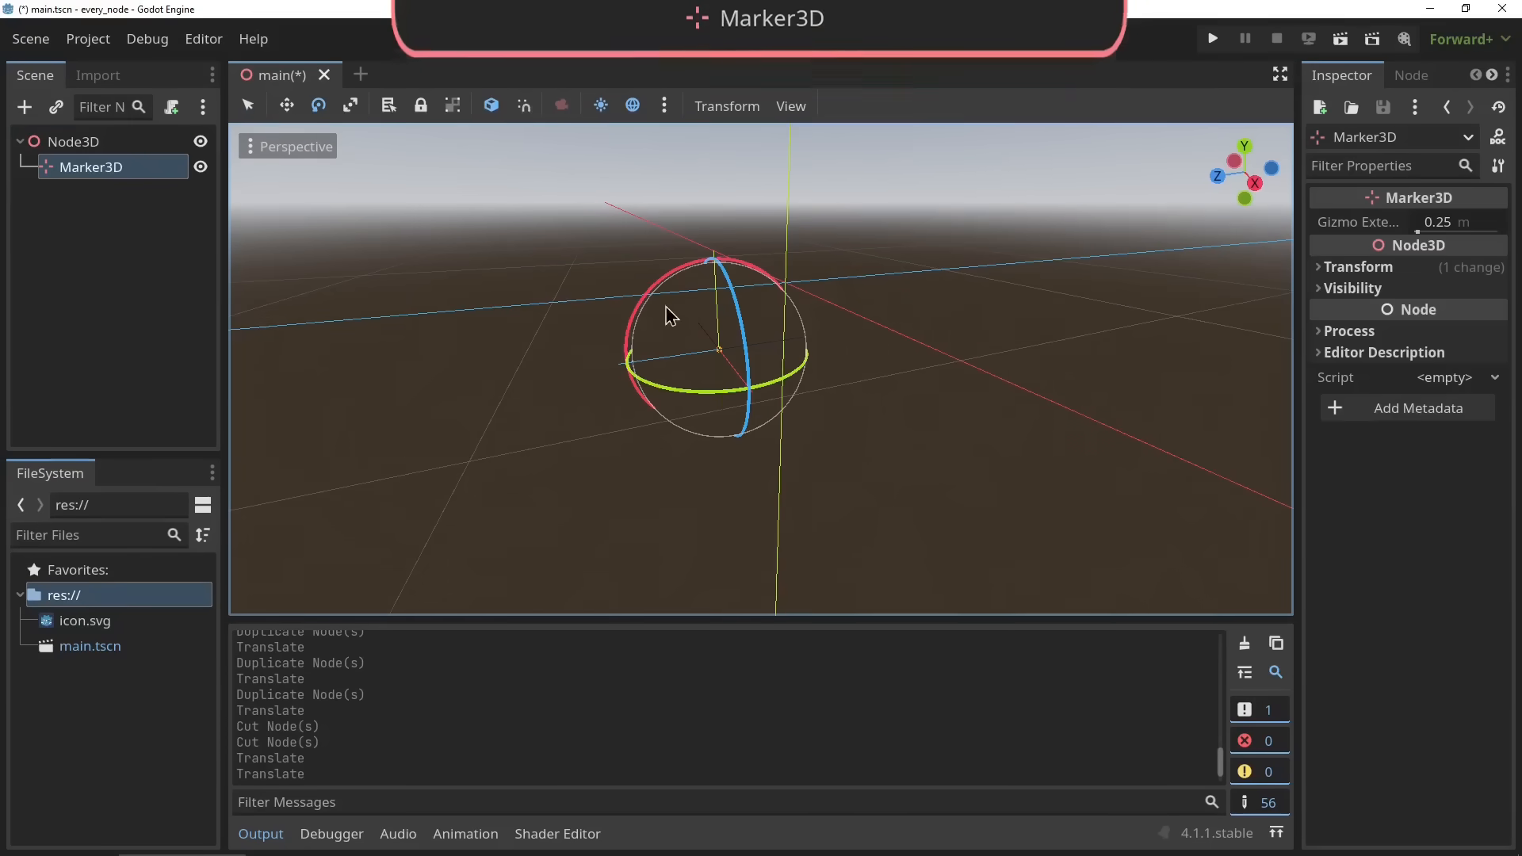
left_click_drag(662, 312, 299, 265)
left_click(123, 151)
right_click_drag(761, 369, 975, 476)
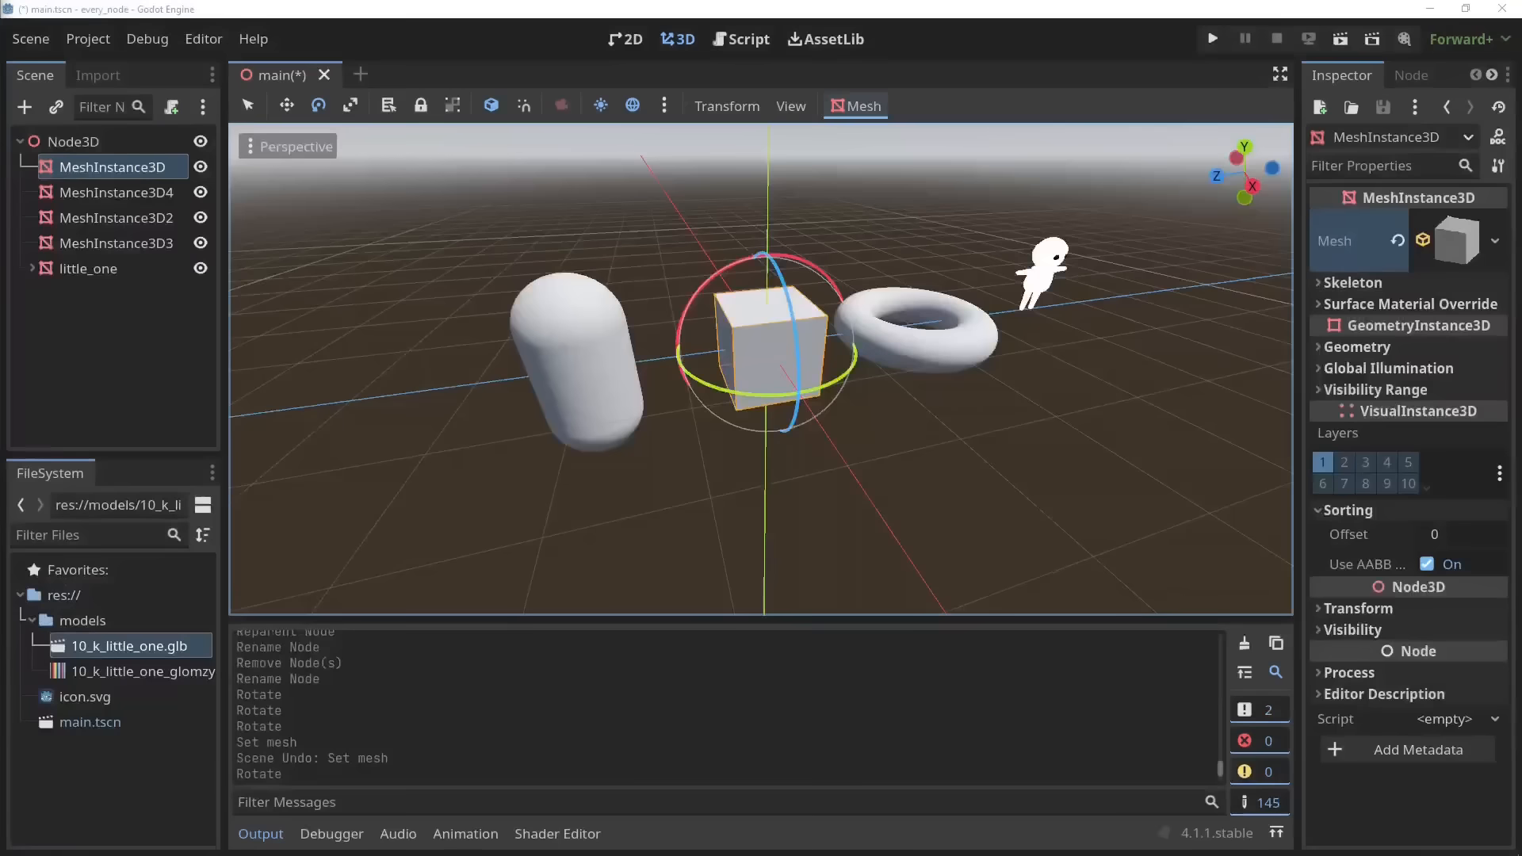
Clear the capsule MeshInstance3D2's mesh and give it a new CylinderMesh
middle_click_drag(481, 510, 406, 504)
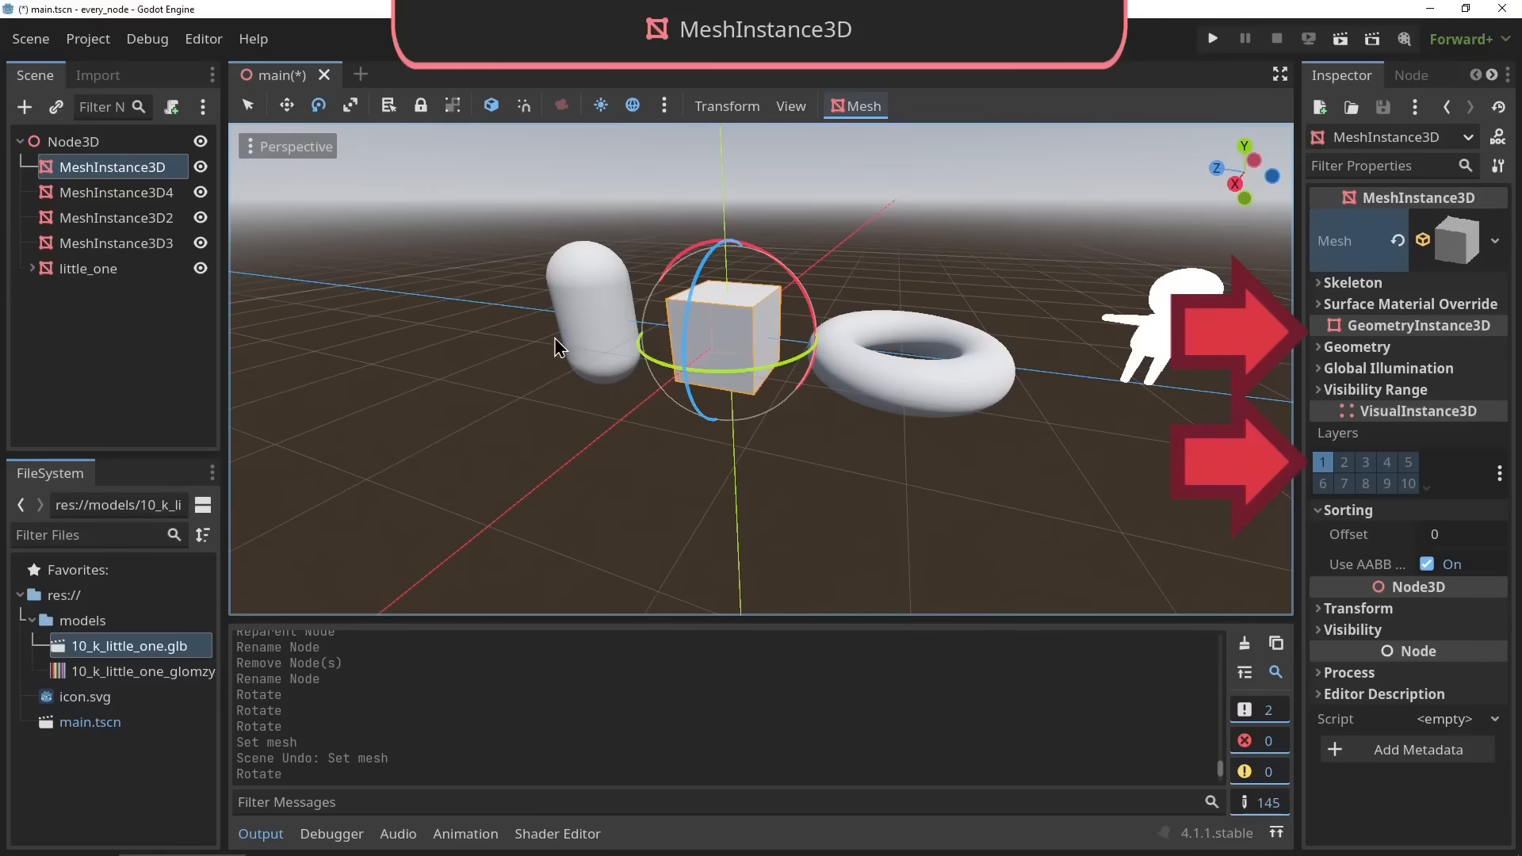
left_click(573, 320)
left_click(1397, 240)
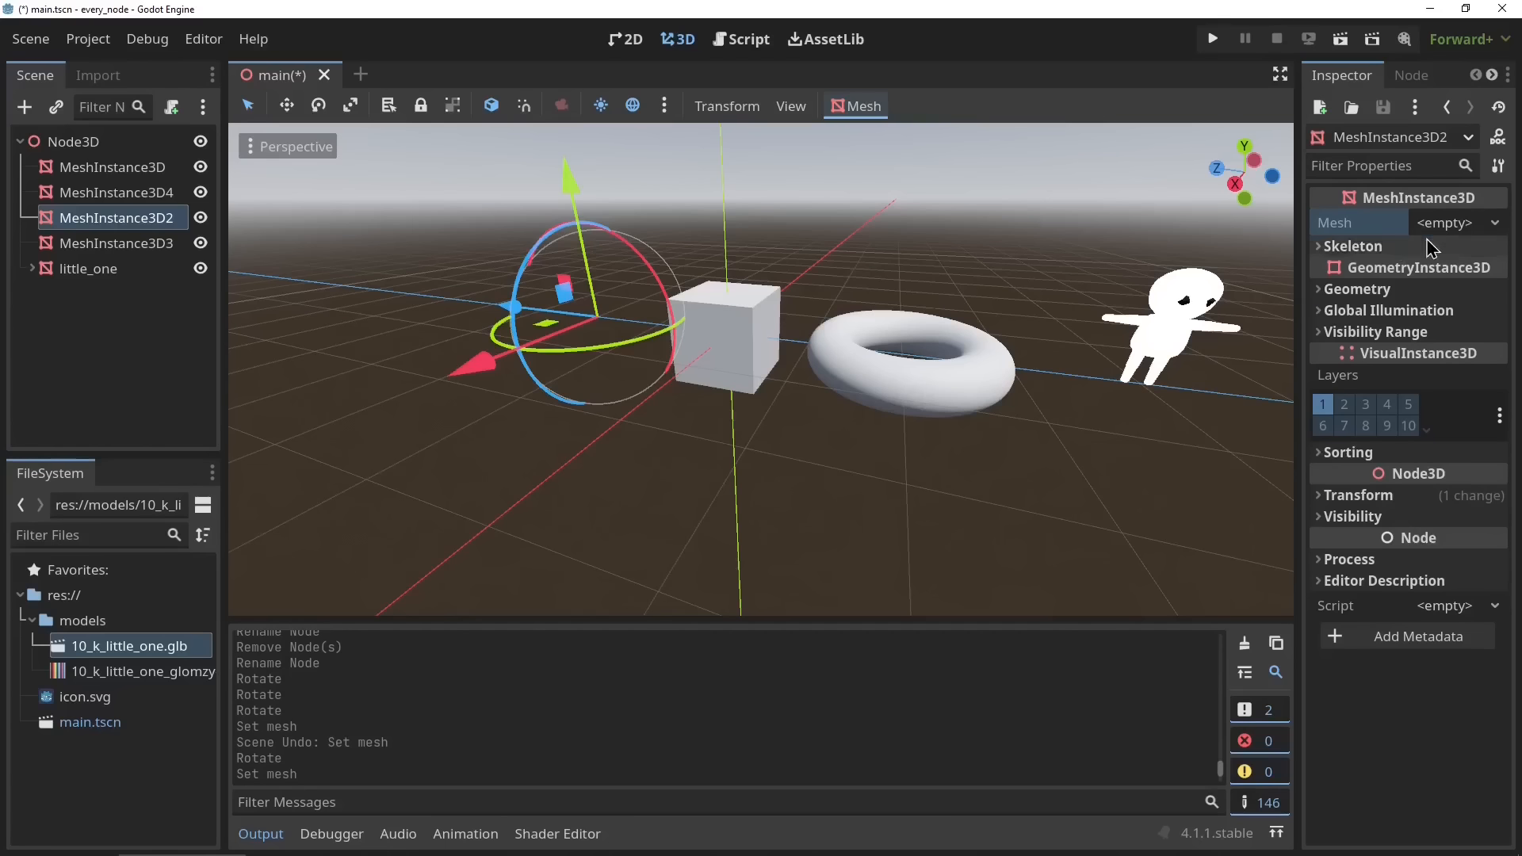
left_click(1444, 222)
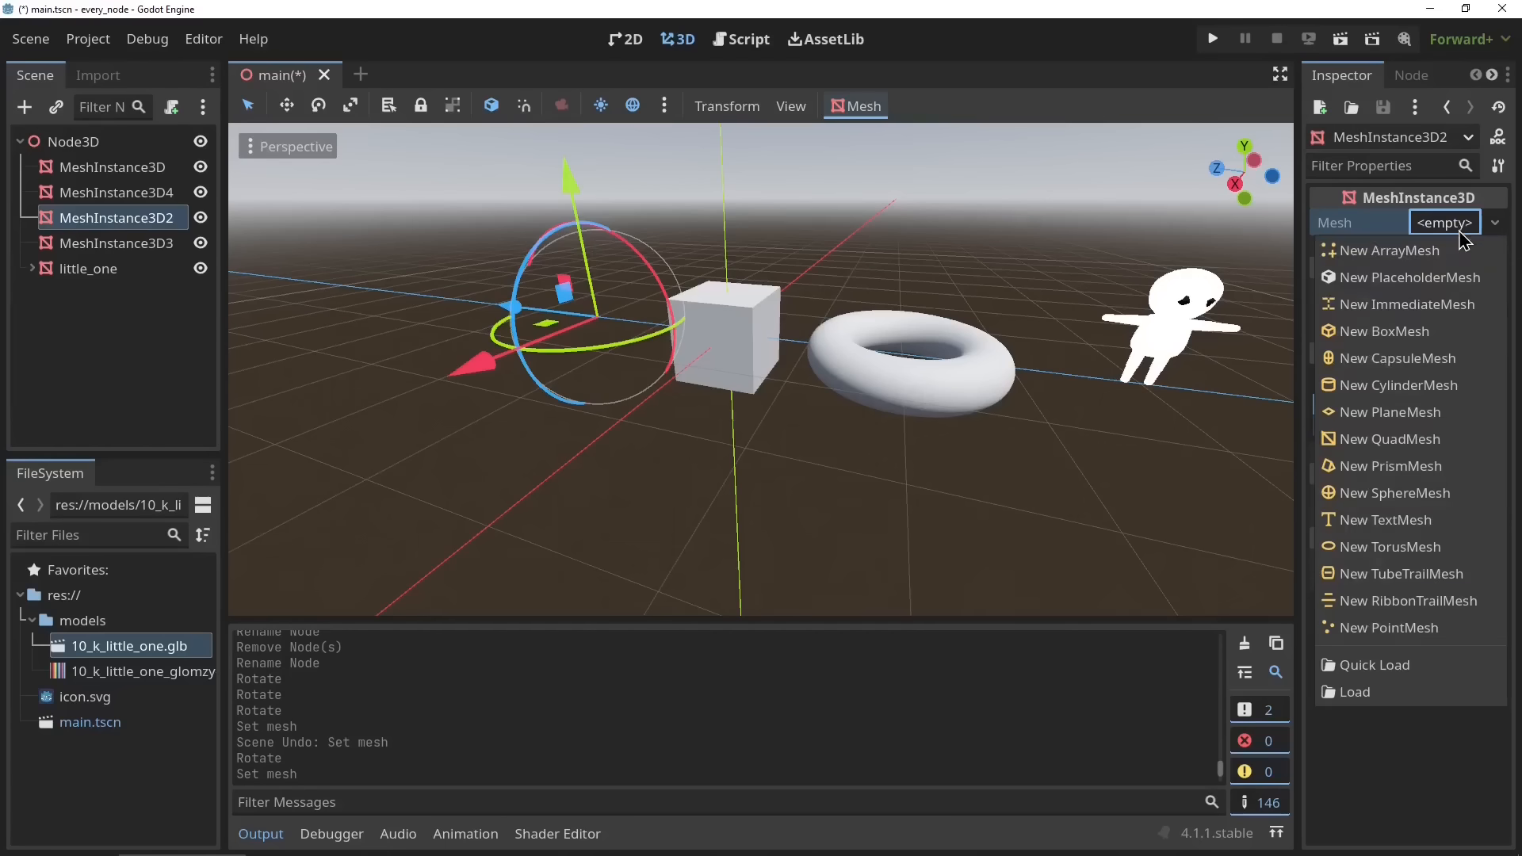
left_click(1401, 388)
middle_click_drag(1193, 441, 827, 451)
scroll(827, 450, "up", 2)
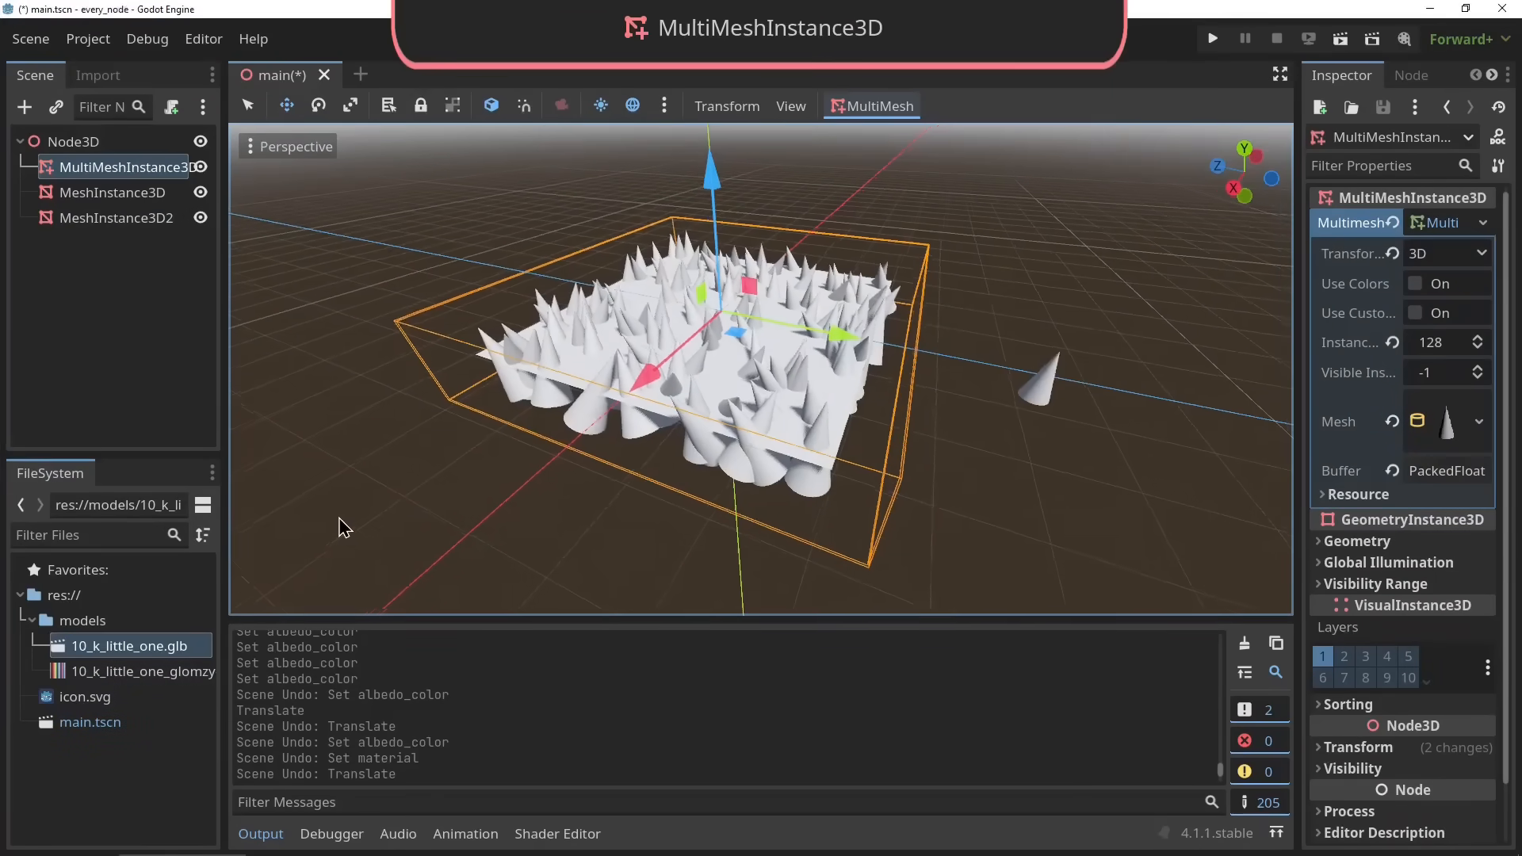
Populate the MultiMeshInstance3D with 1280 much smaller cones from MeshInstance3D2 on the MeshInstance3D surface
scroll(352, 526, "down", 2)
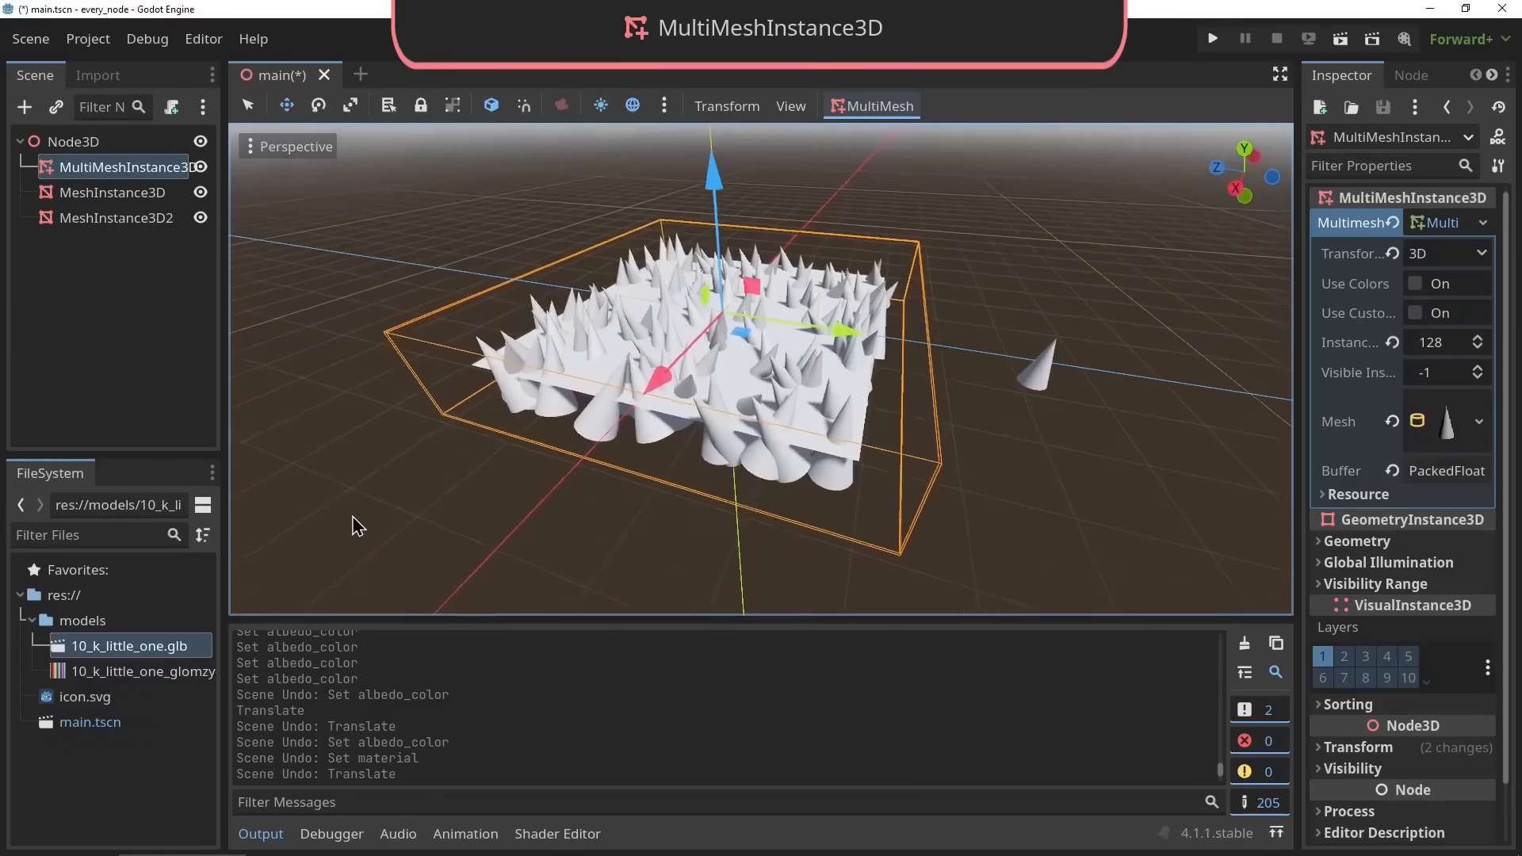
mouse_move(351, 526)
middle_mouse_down()
mouse_move(476, 527)
mouse_move(339, 516)
middle_mouse_up()
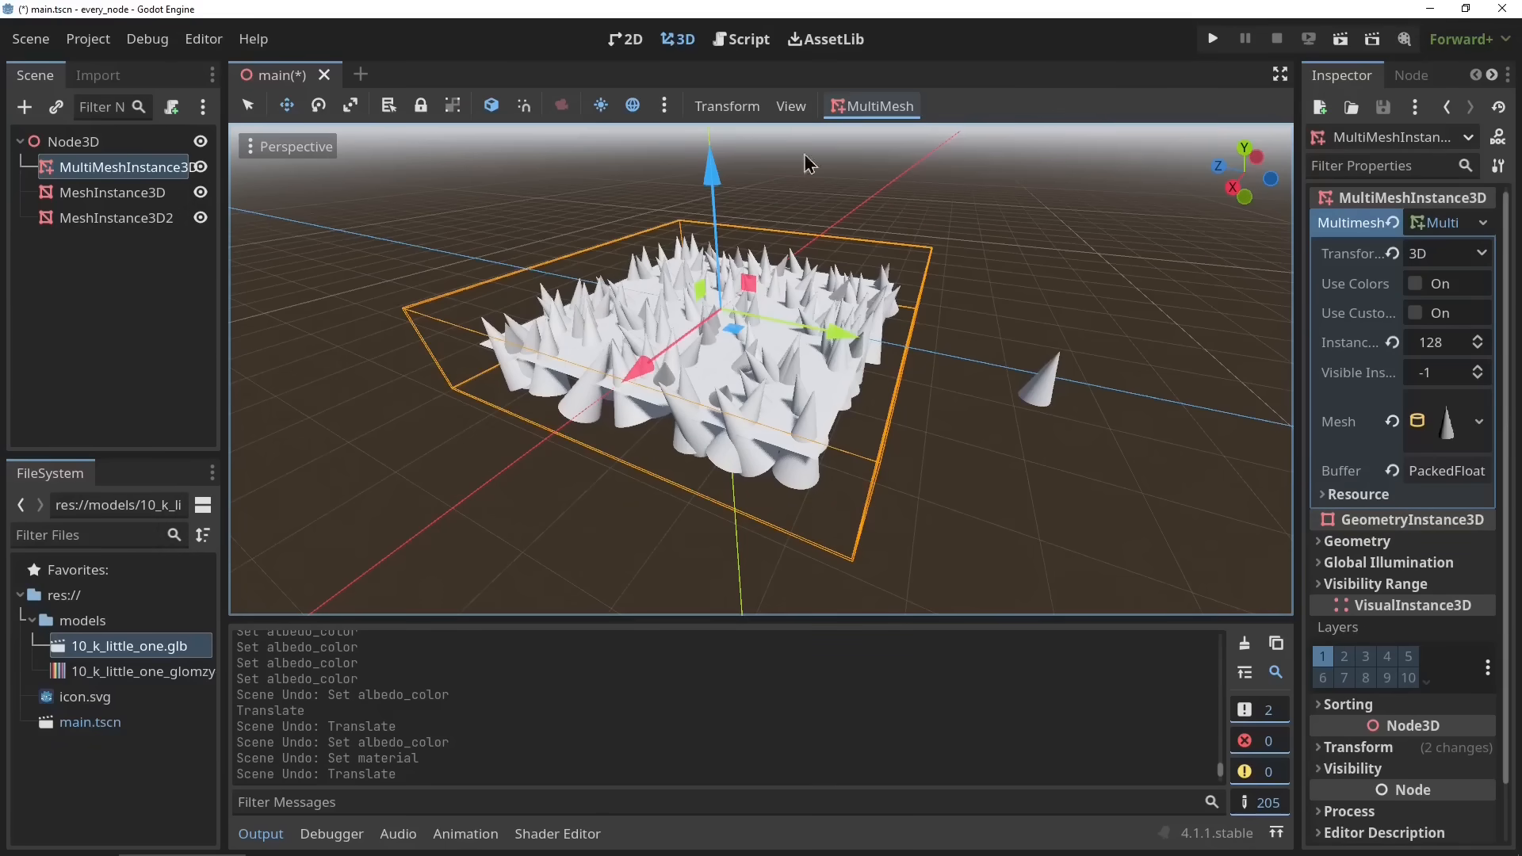
left_click(856, 151)
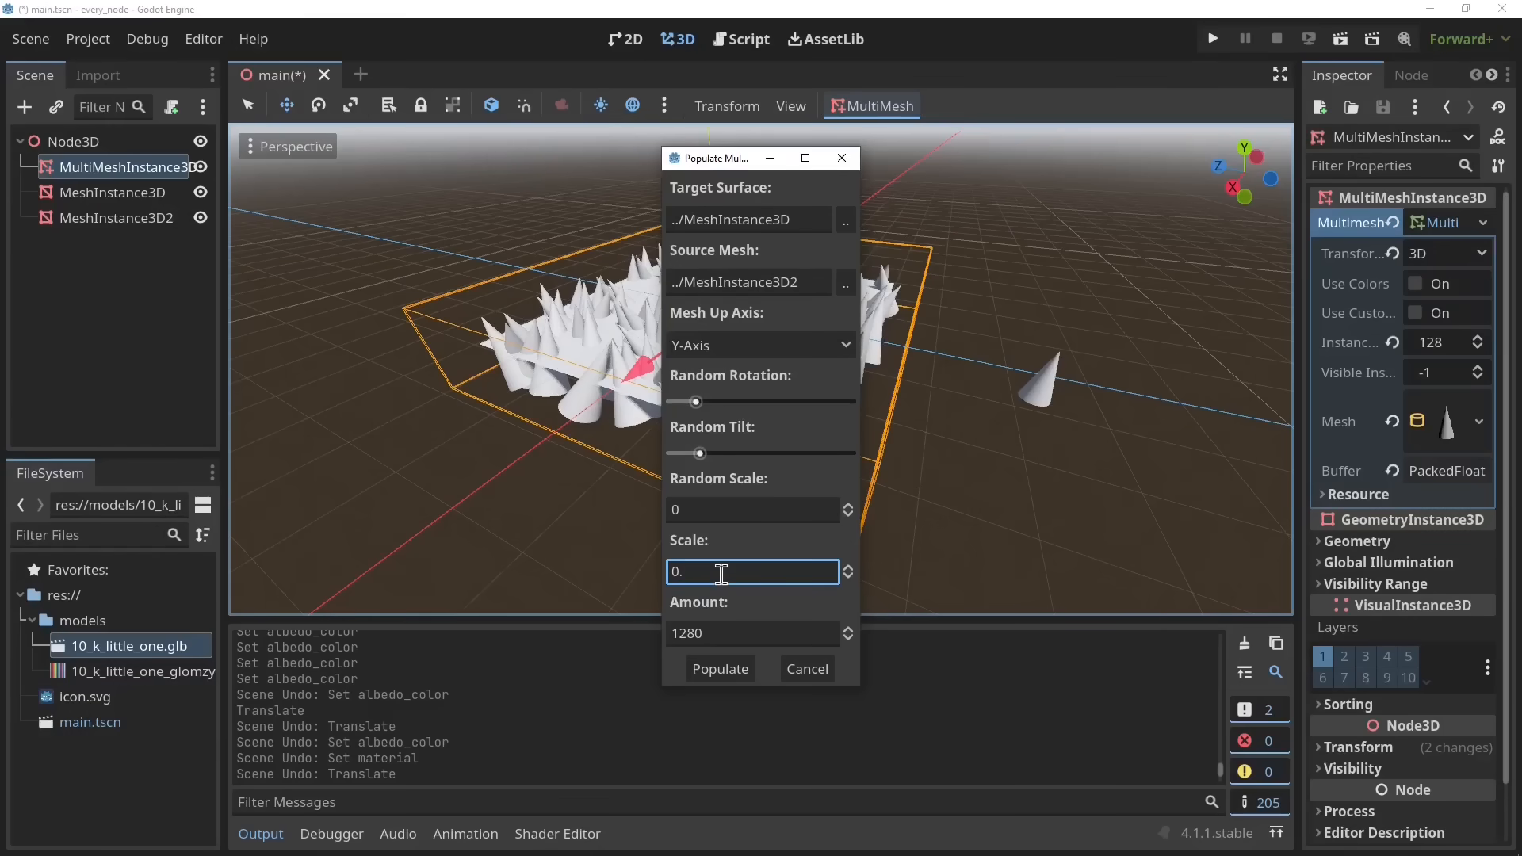
left_click(723, 670)
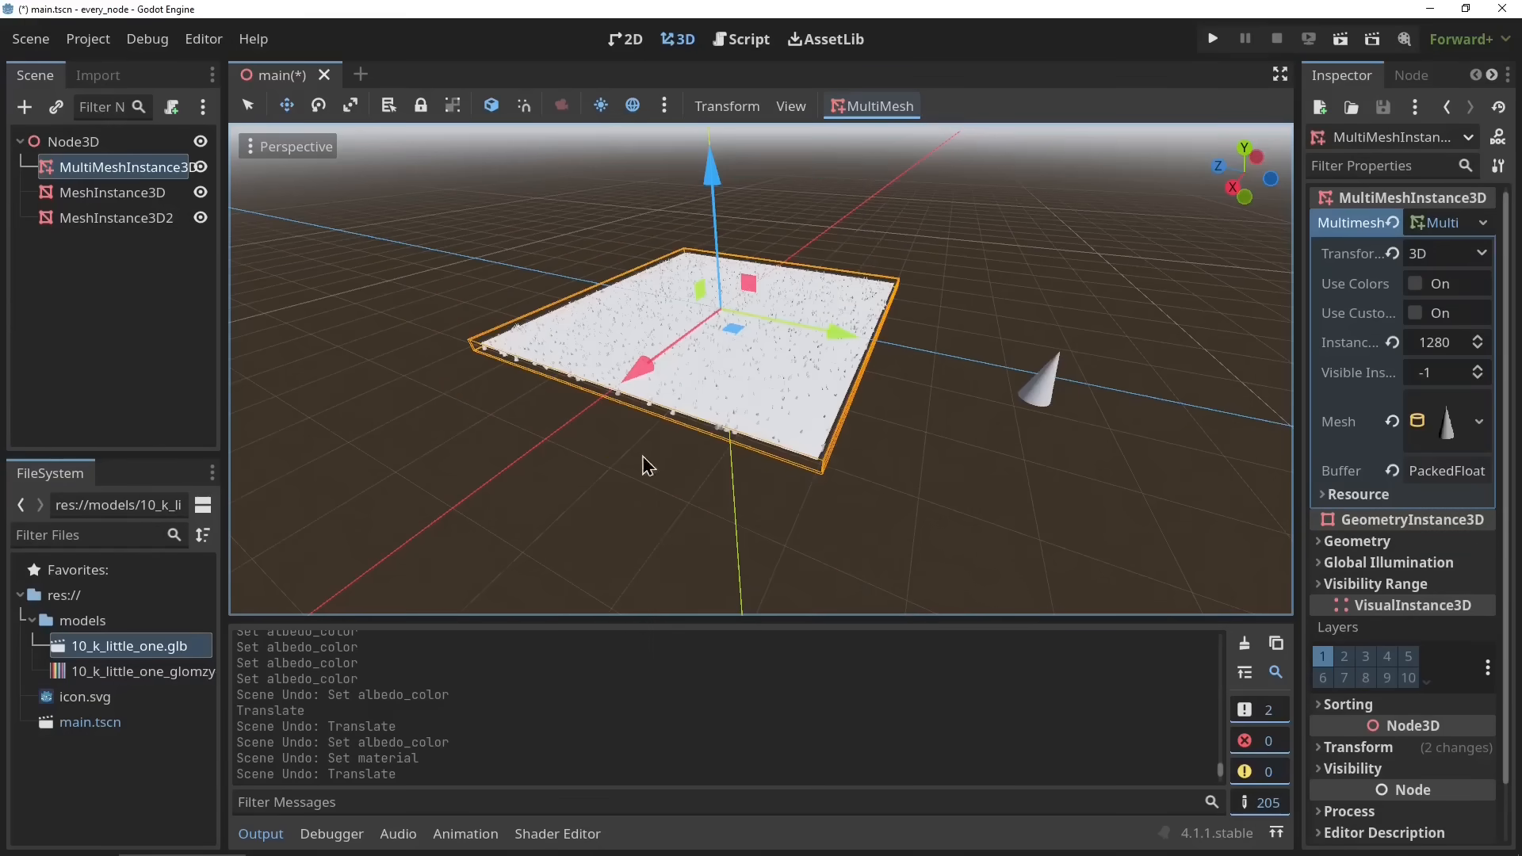
scroll(674, 467, "up", 5)
scroll(761, 369, "up", 3)
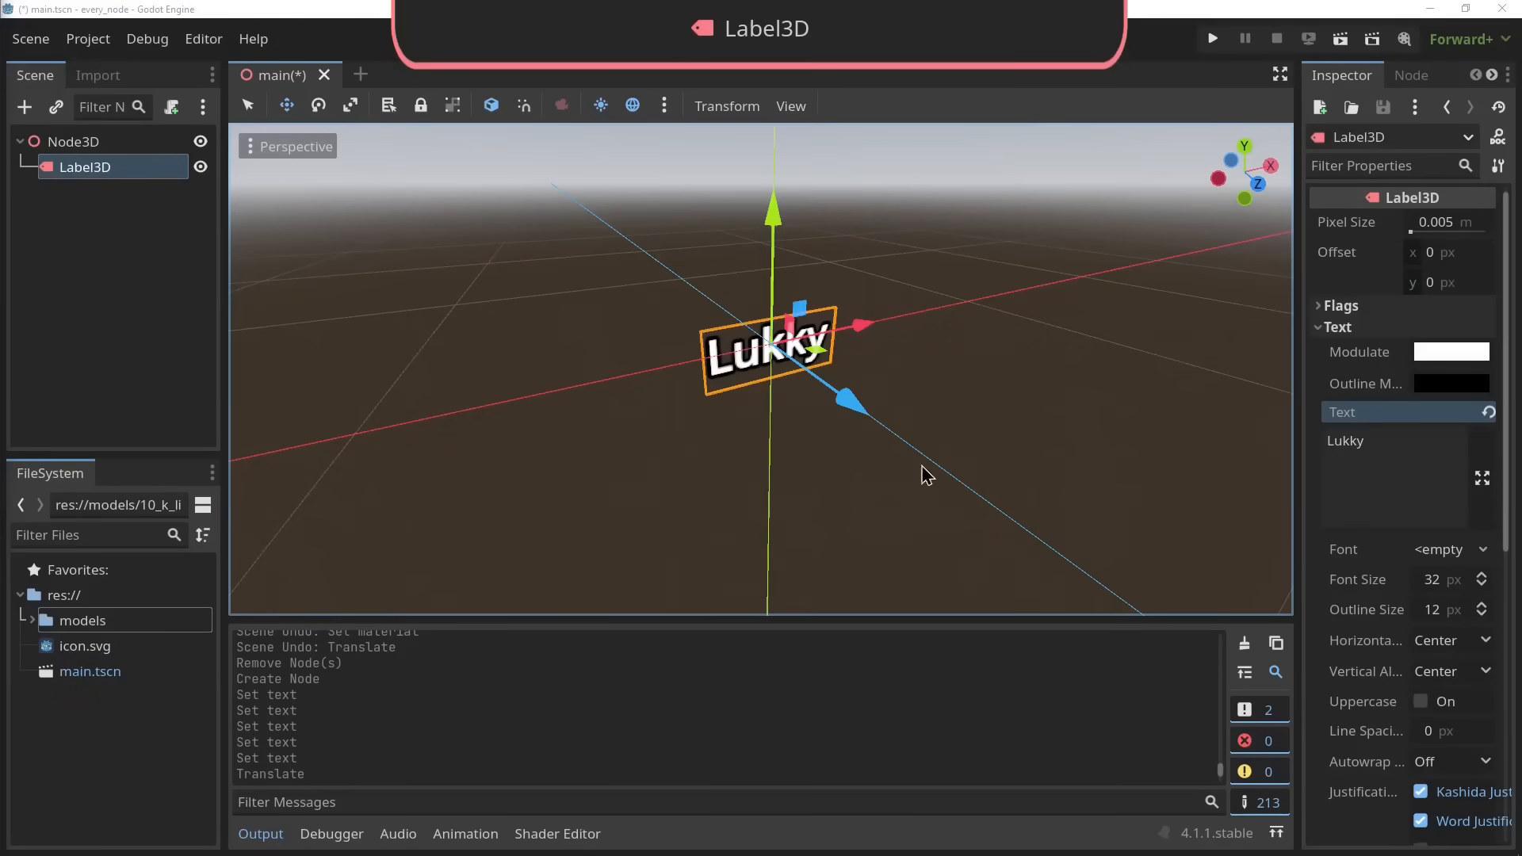
Set the Label3D's Billboard flag to Enabled and adjust its pixel size
middle_click_drag(1043, 460, 807, 453)
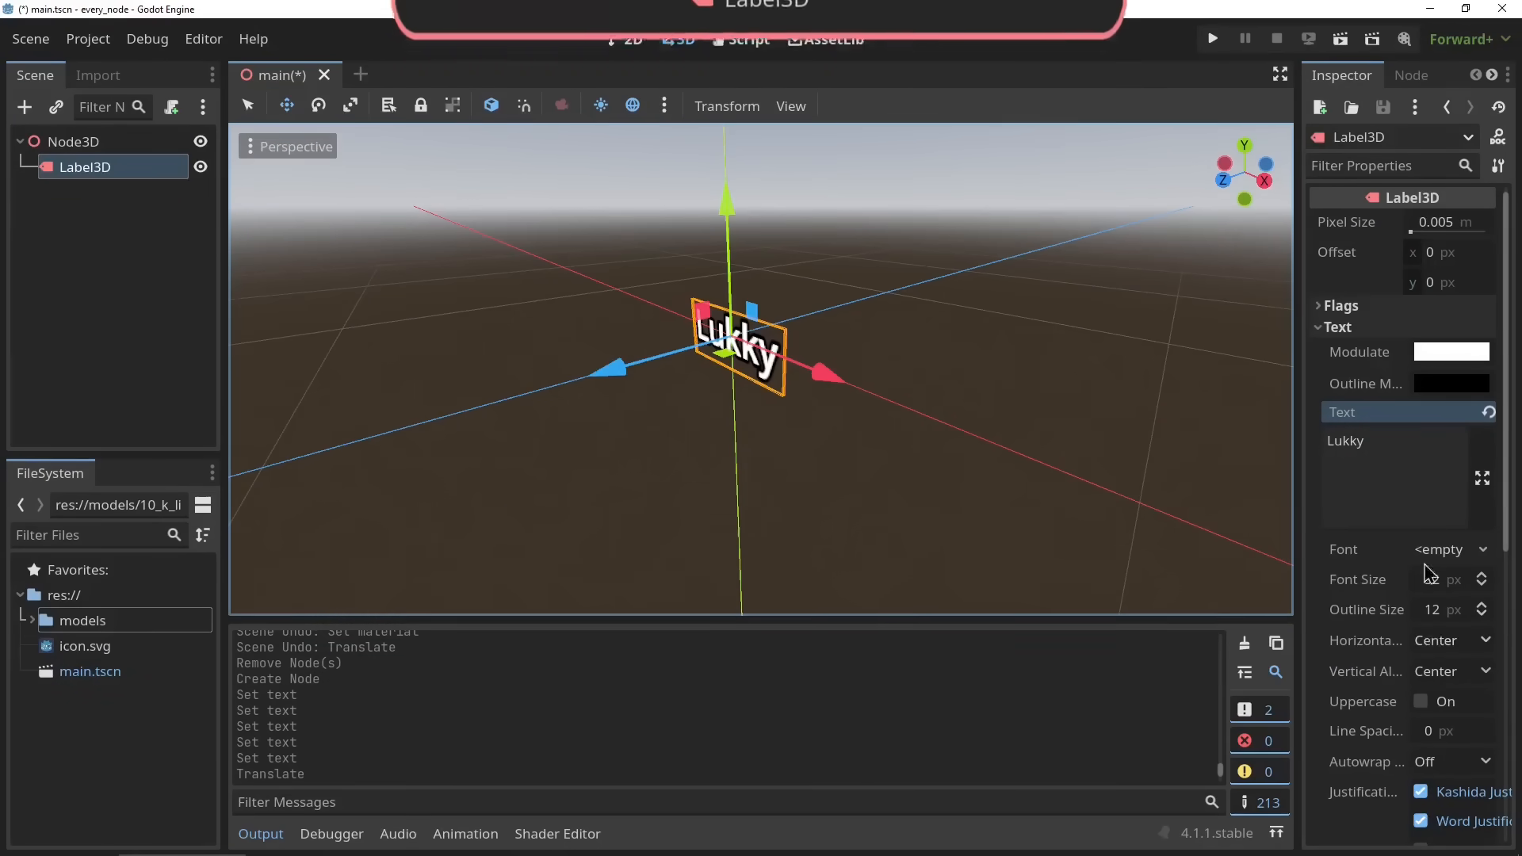
left_click(1403, 307)
left_click(1439, 330)
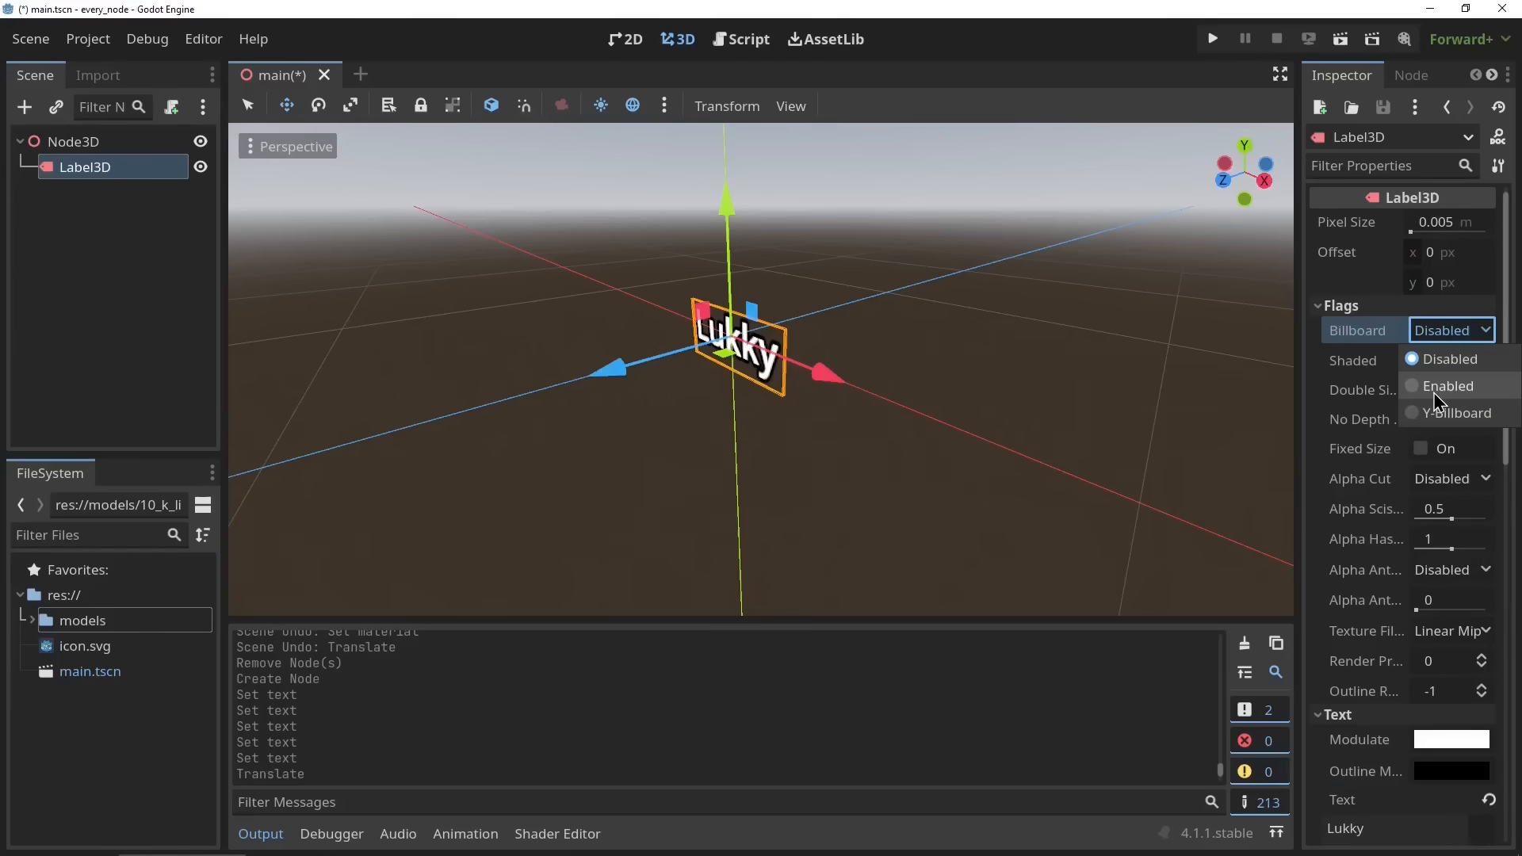
left_click(1433, 389)
middle_click_drag(1091, 428, 1130, 408)
mouse_move(1427, 238)
left_mouse_down()
mouse_move(1490, 238)
mouse_move(1426, 238)
left_mouse_up()
scroll(1127, 371, "down", 10)
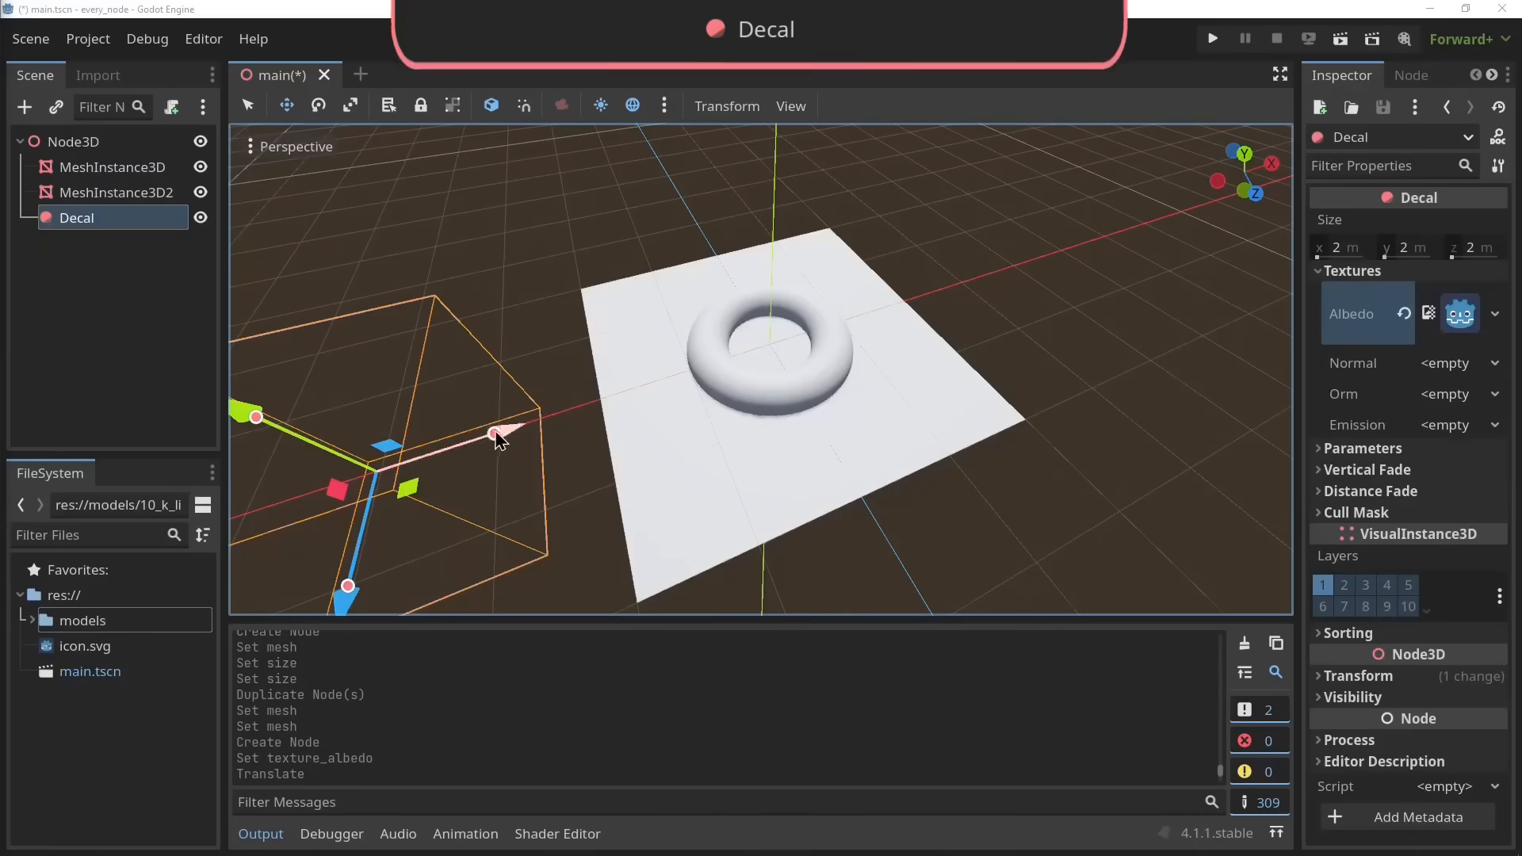
Move the Decal along its axes so that its box covers the torus and the plane
left_click_drag(514, 439, 817, 277)
middle_click_drag(873, 273, 705, 309)
scroll(706, 309, "up", 3)
left_click_drag(824, 436, 754, 299)
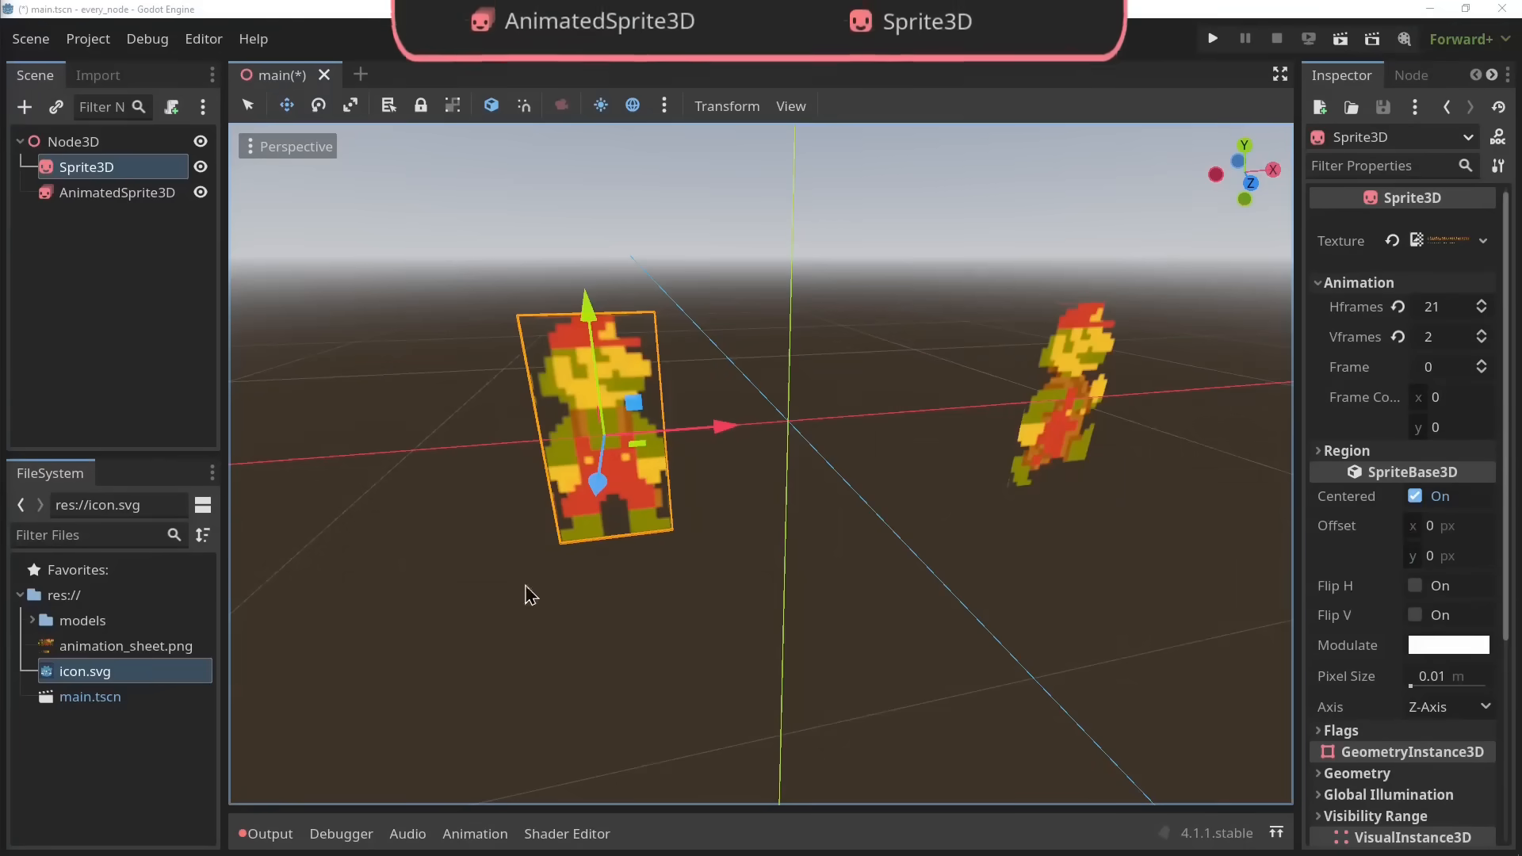
Advance the Sprite3D's animation frame one by one to frame 8
middle_click_drag(525, 586, 554, 580)
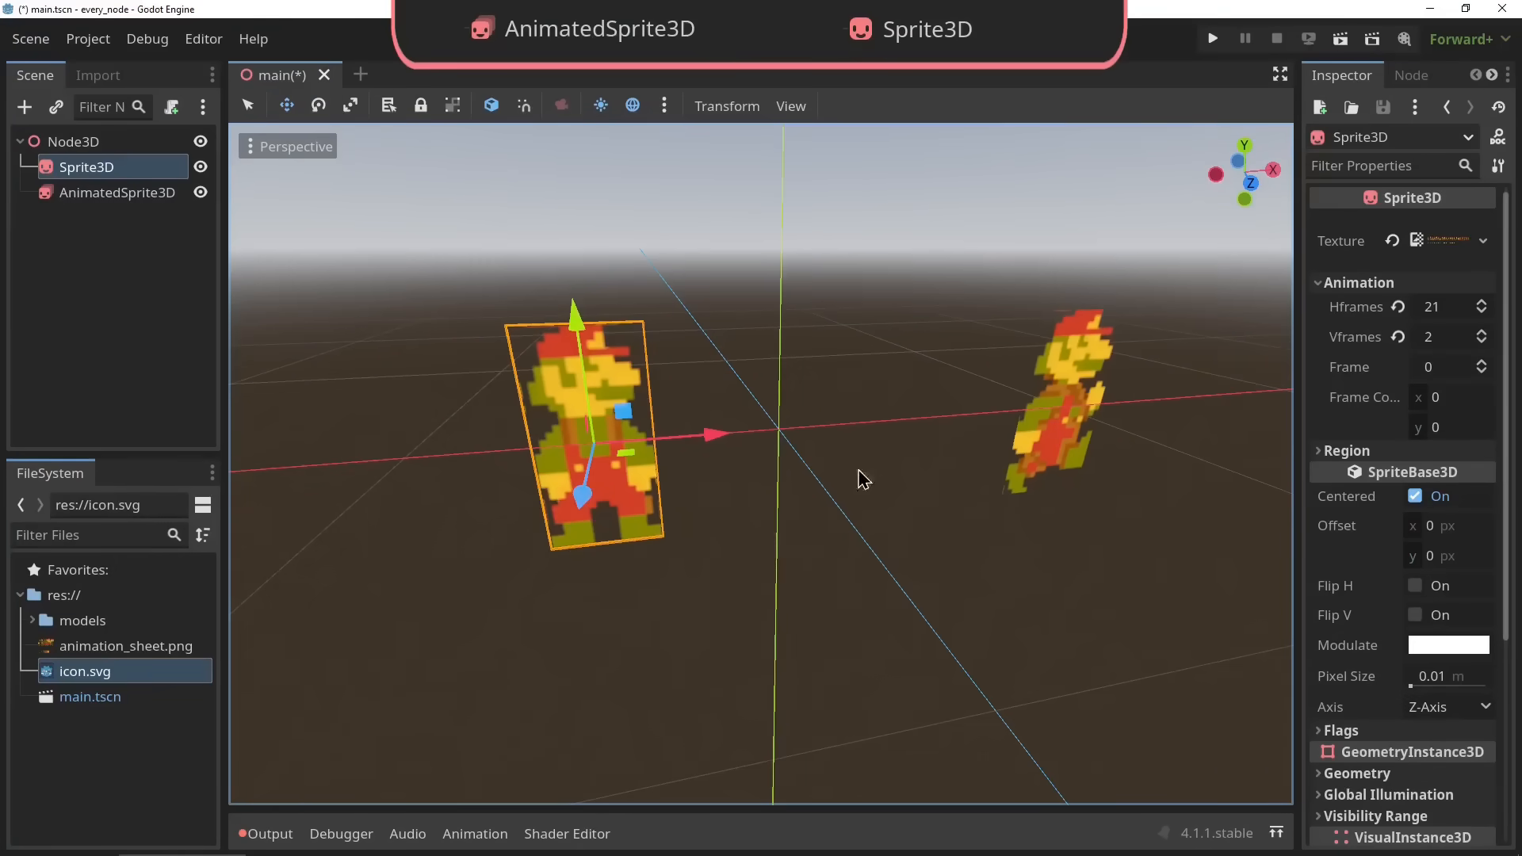
left_click(1481, 362)
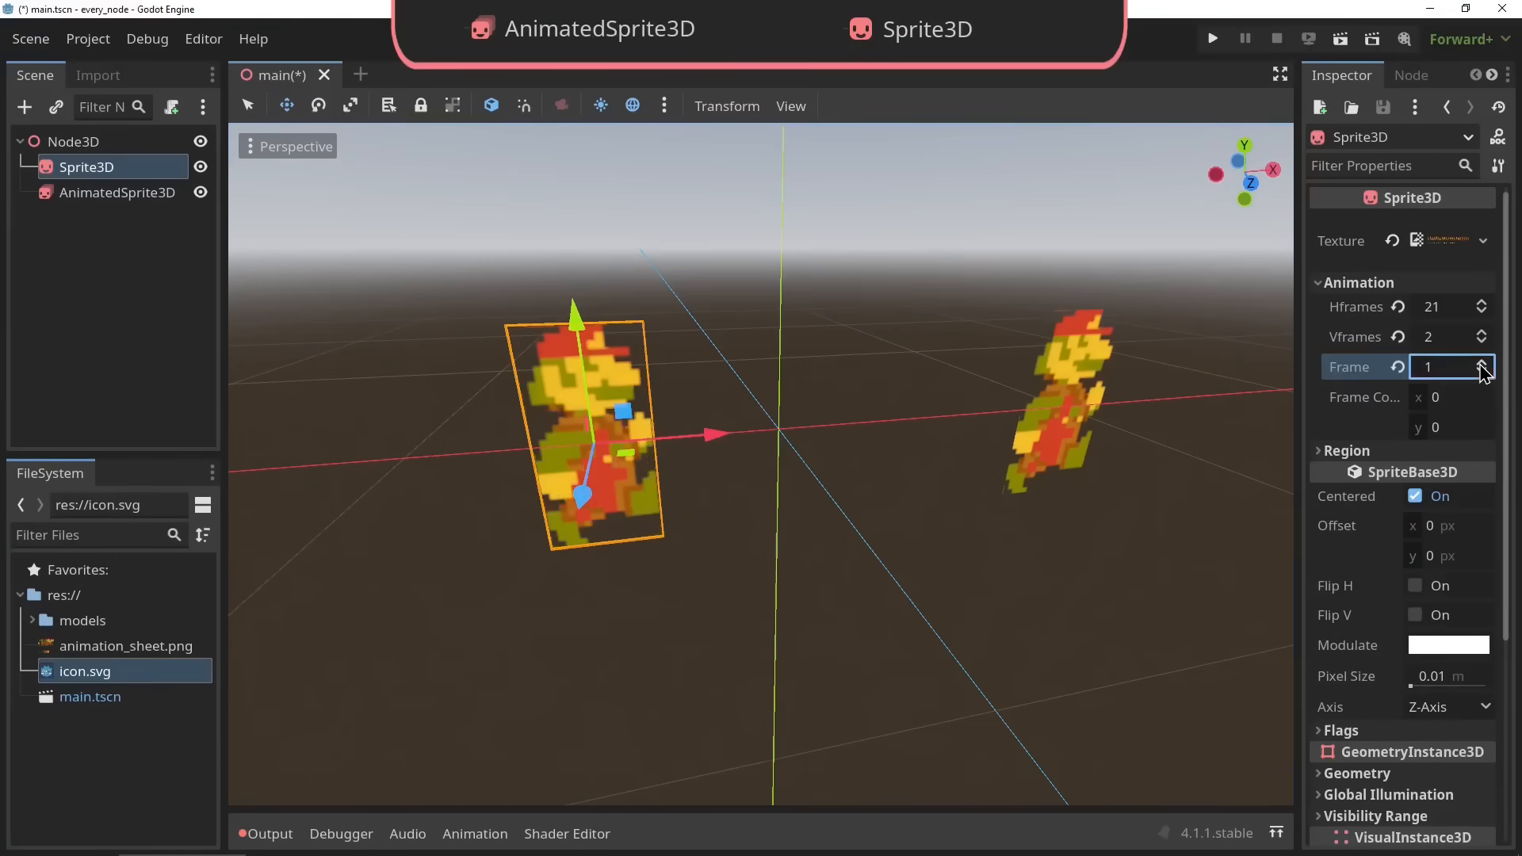
left_click(1481, 362)
left_click(1481, 362)
left_click(1482, 362)
left_click(1481, 362)
left_click(1482, 362)
left_click(1481, 362)
left_click(1481, 362)
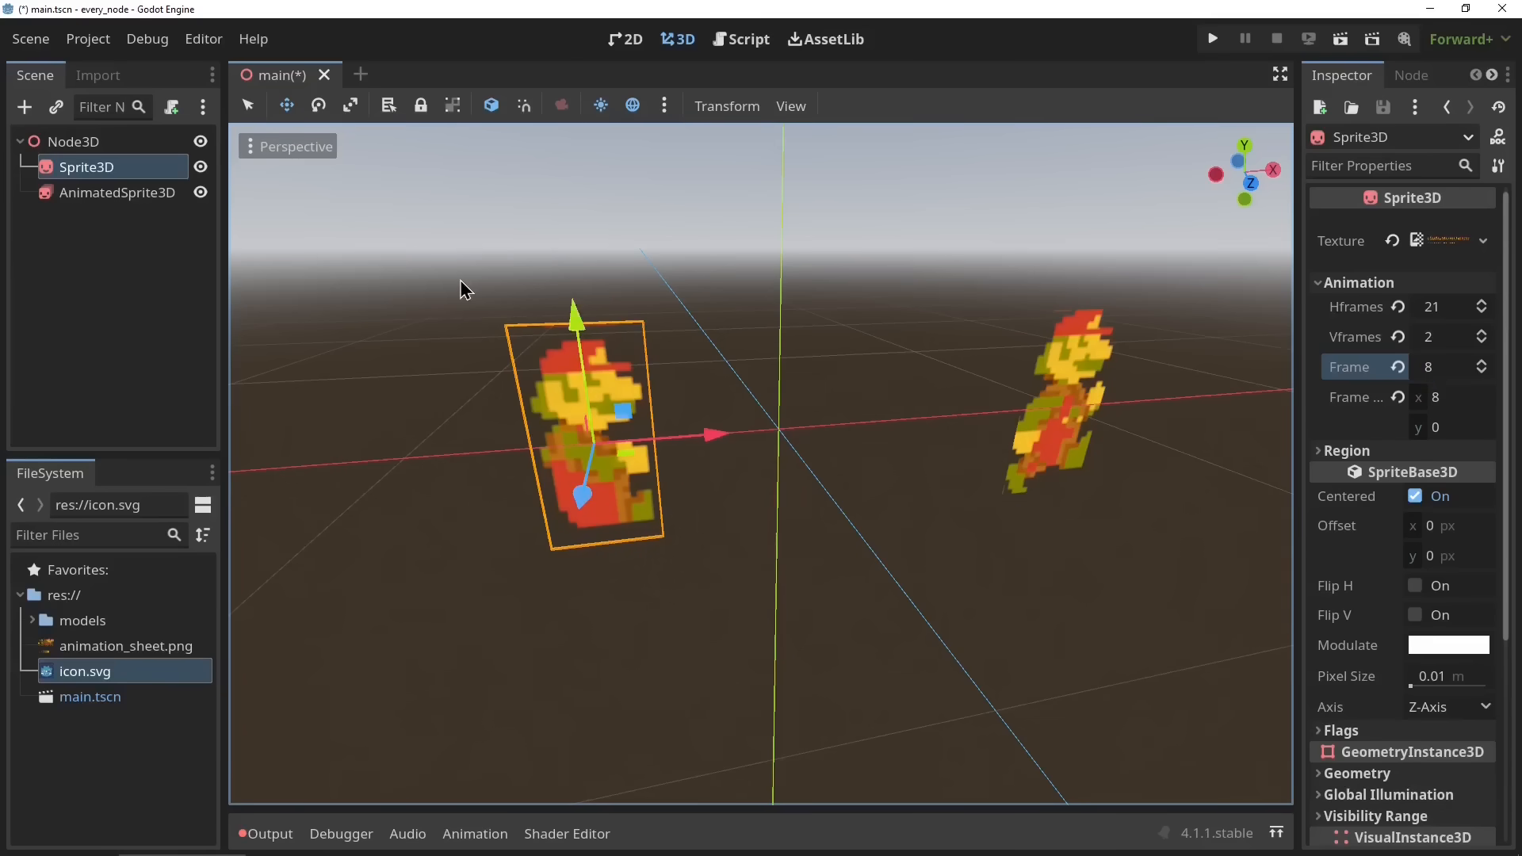
Add small-character frames from the 21 by 2 sprite sheet to the AnimatedSprite3D's loop animation and play it
left_click(115, 193)
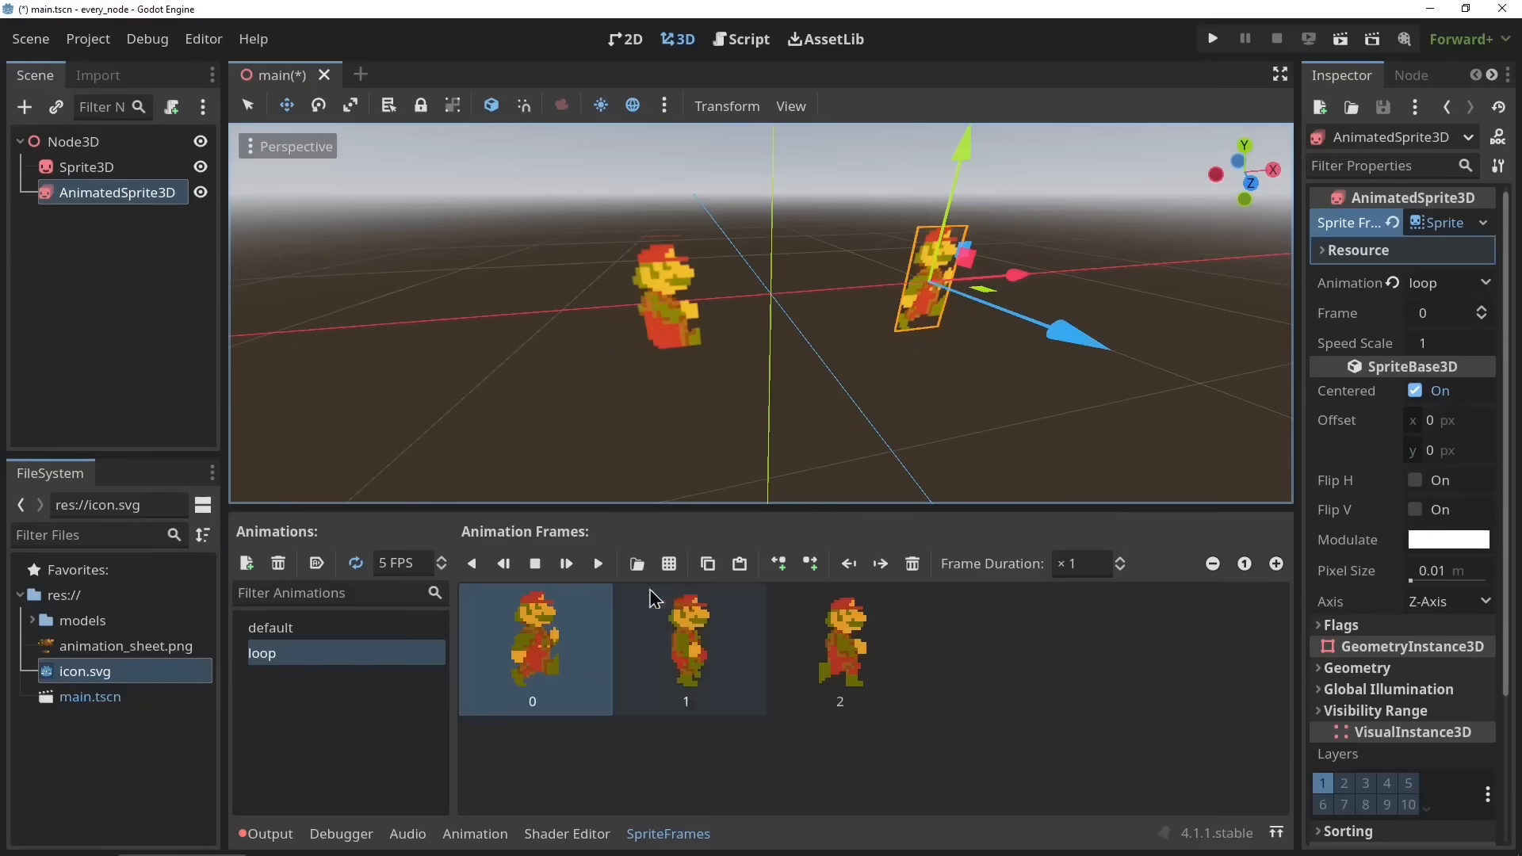
left_click(664, 570)
left_click(581, 758)
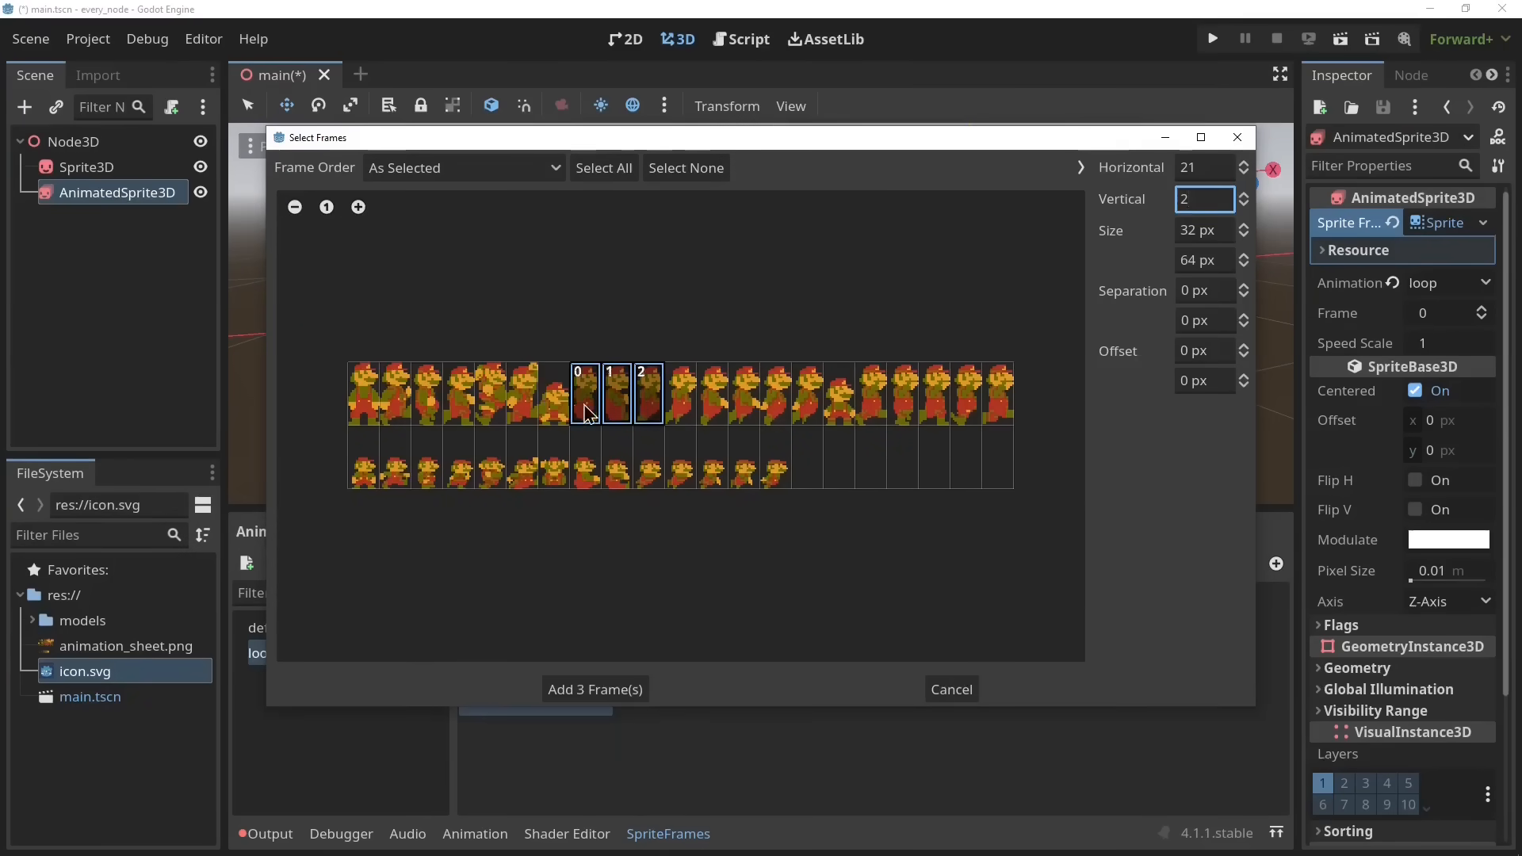
left_click(596, 689)
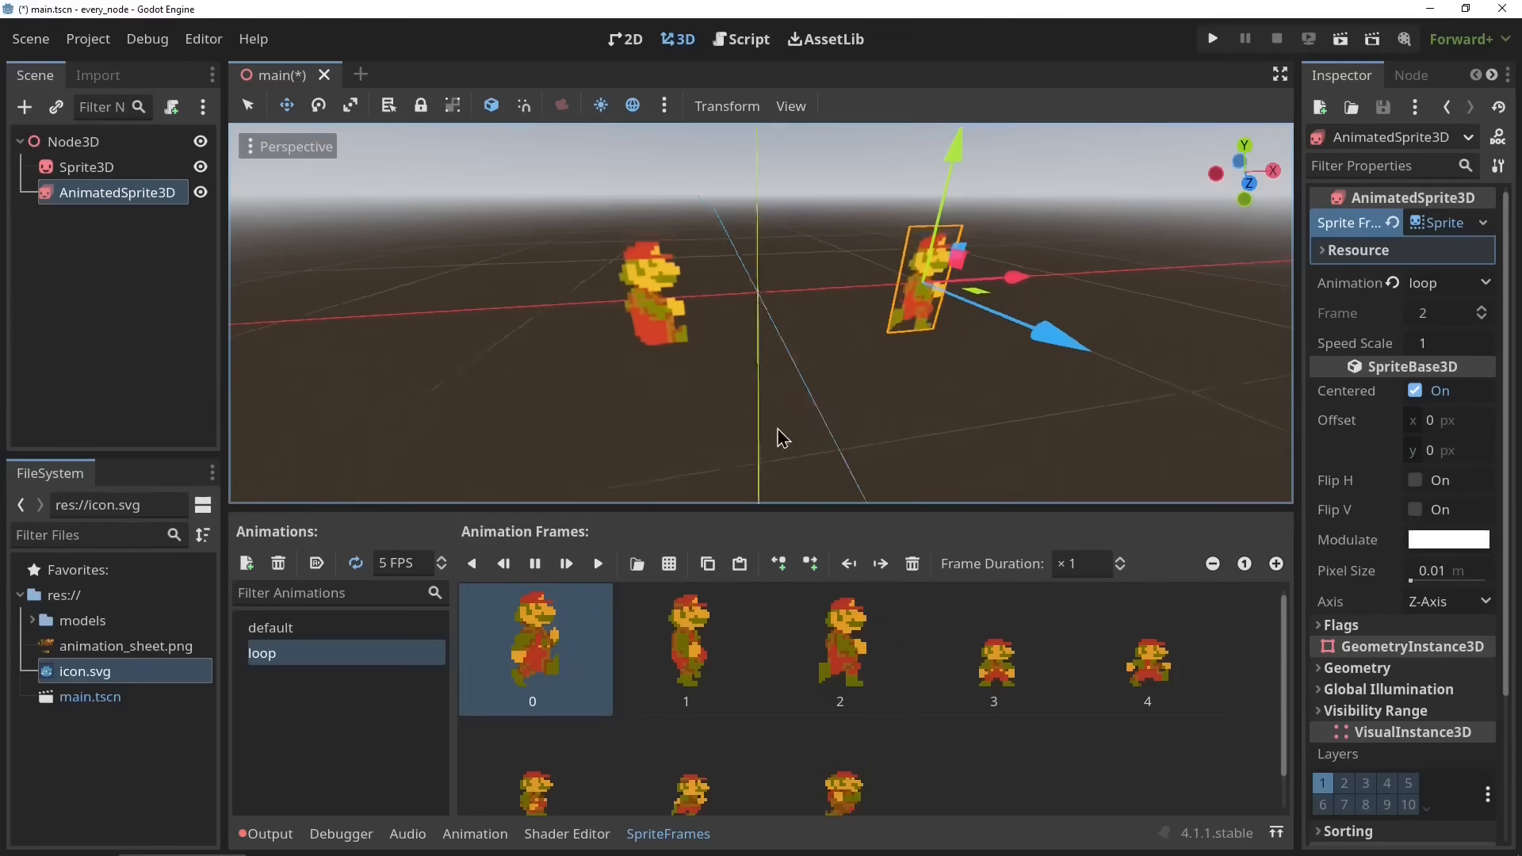
scroll(699, 440, "up", 3)
middle_click_drag(777, 435, 699, 419)
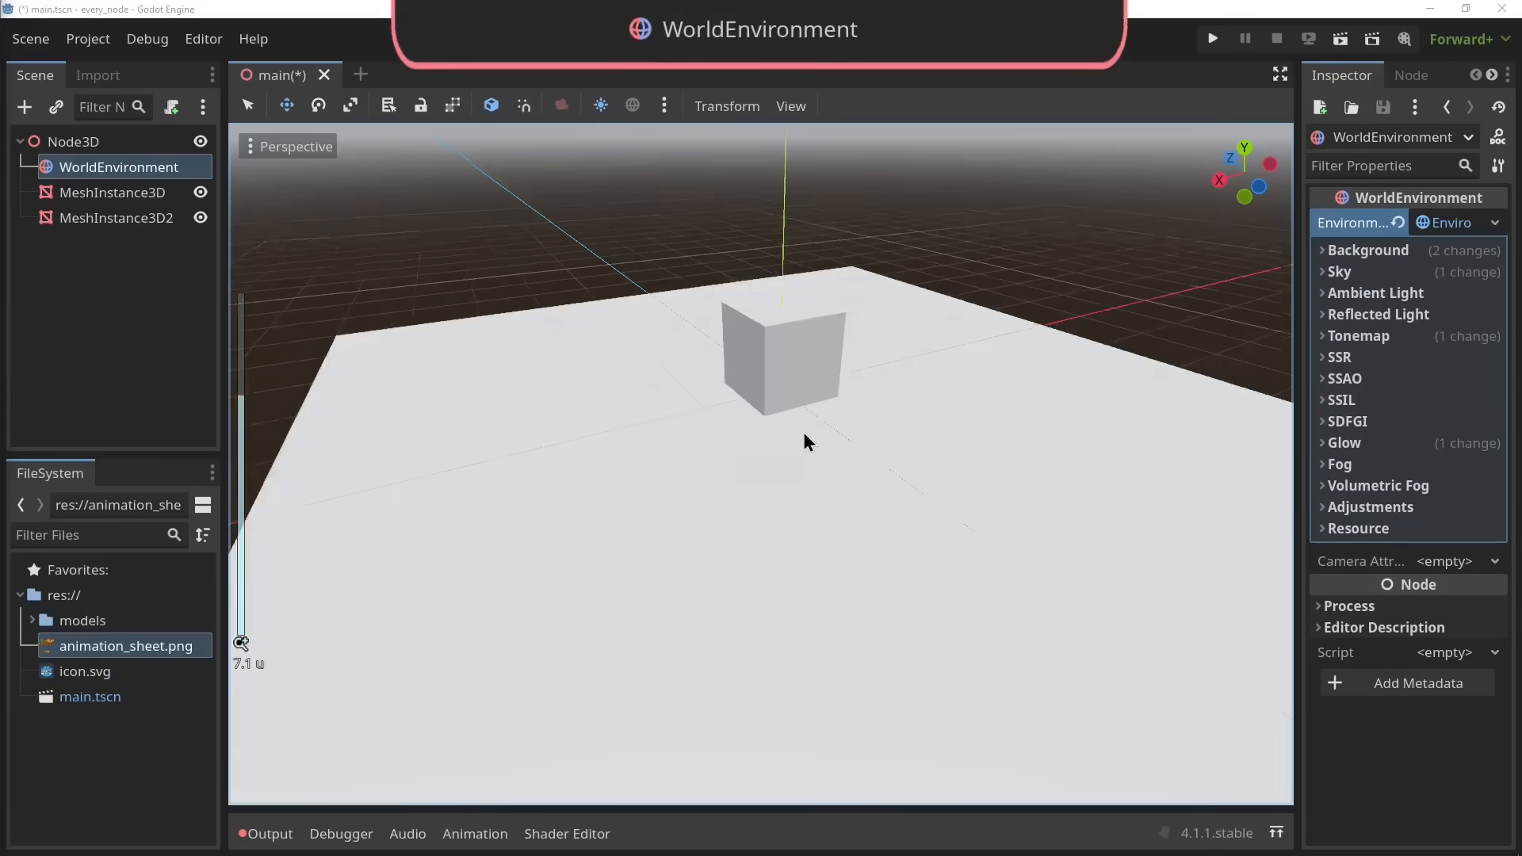
Raise the WorldEnvironment's background energy to 1.87 and enable SSAO with an intensity of 16
left_click(1367, 251)
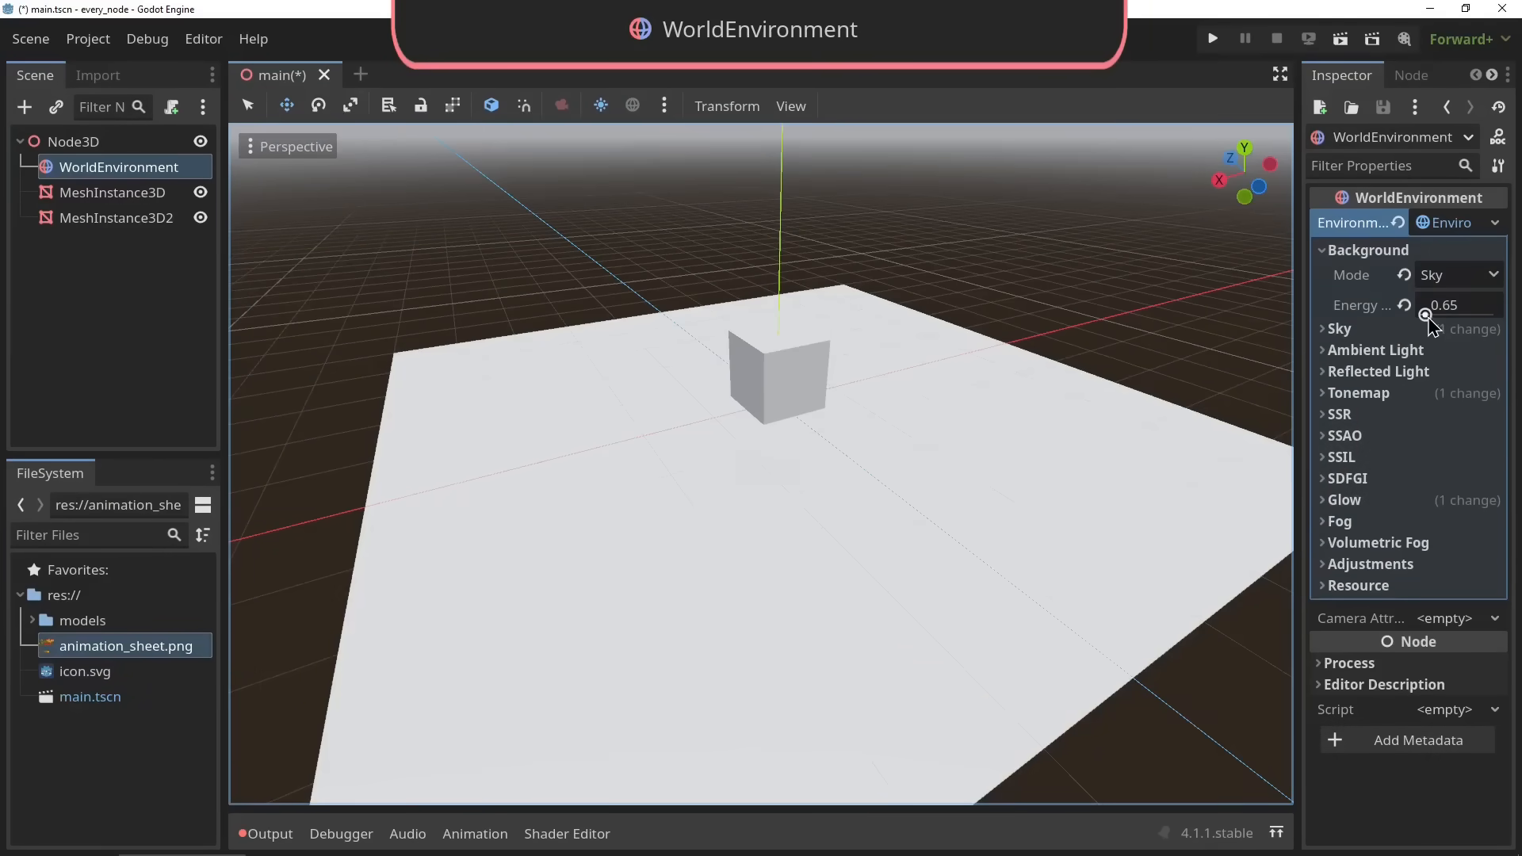
mouse_move(1425, 315)
left_mouse_down()
mouse_move(1447, 315)
mouse_move(1430, 315)
left_mouse_up()
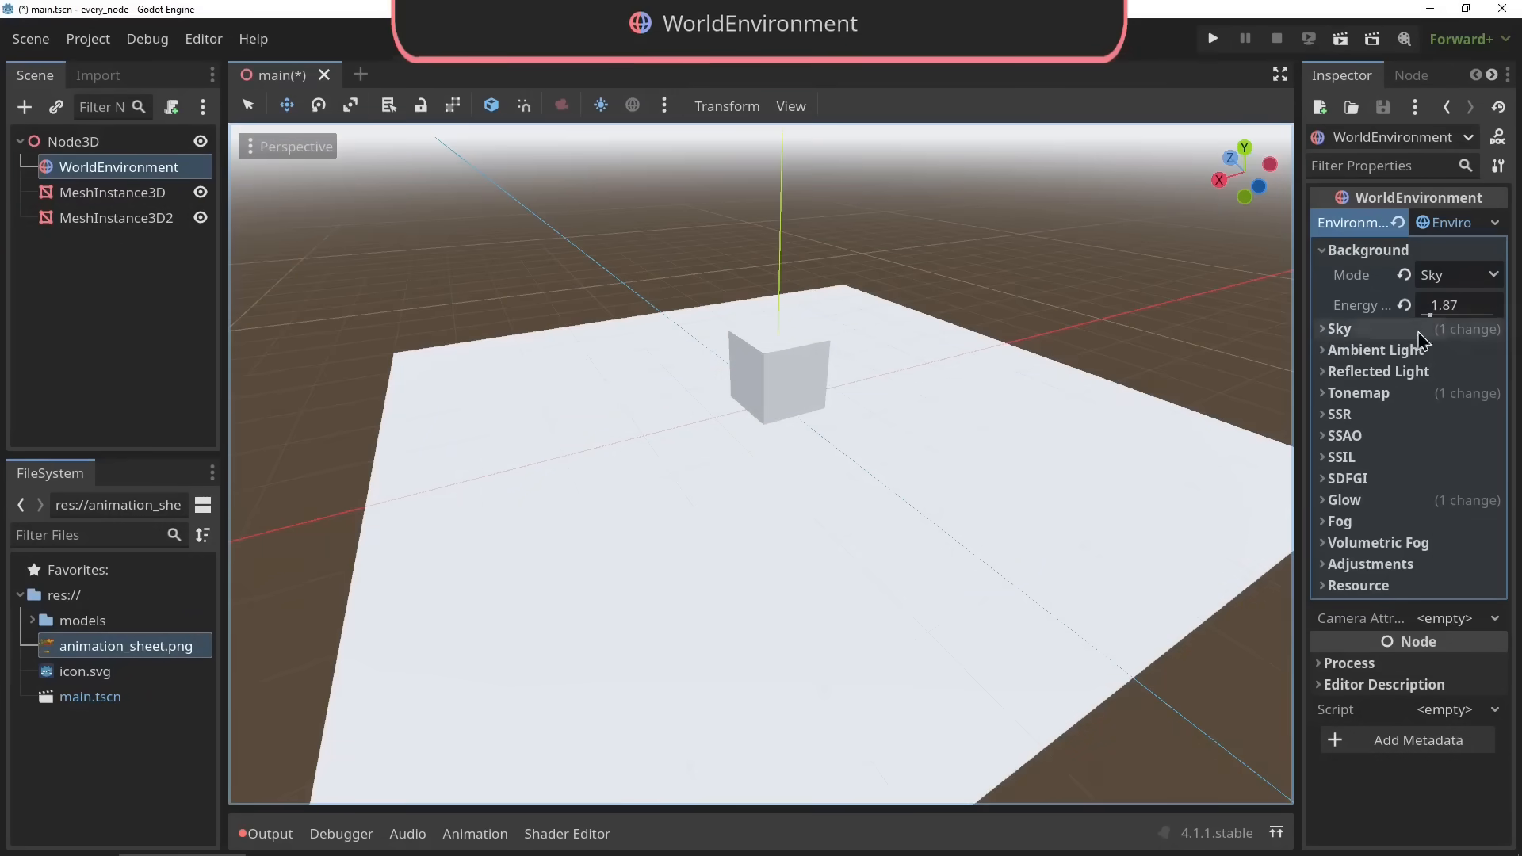
left_click(1384, 436)
left_click(1424, 460)
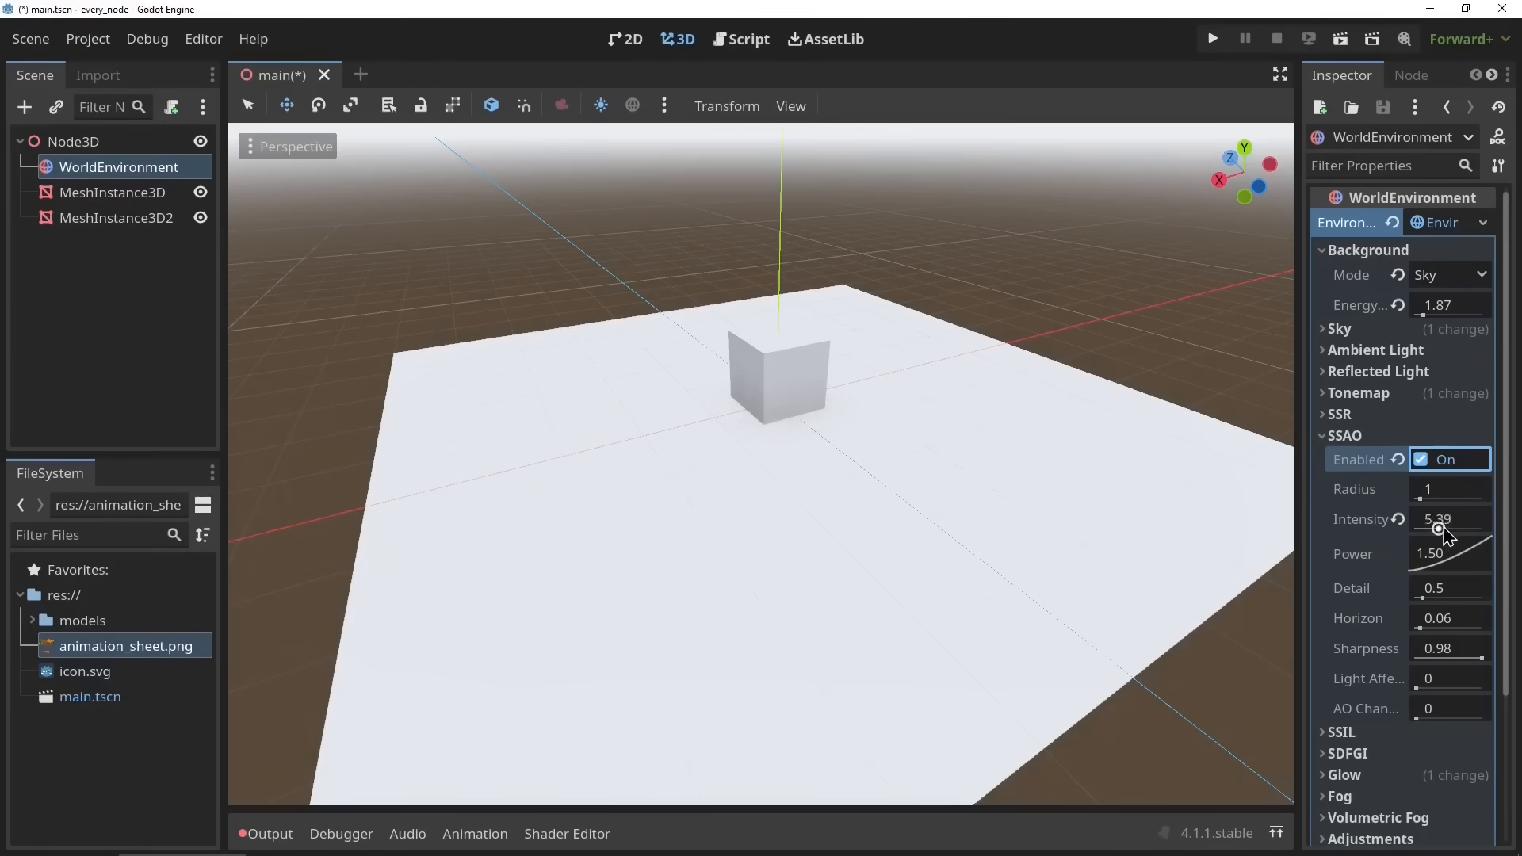
left_click_drag(1487, 531, 1494, 530)
scroll(1280, 492, "up", 2)
scroll(1277, 491, "down", 4)
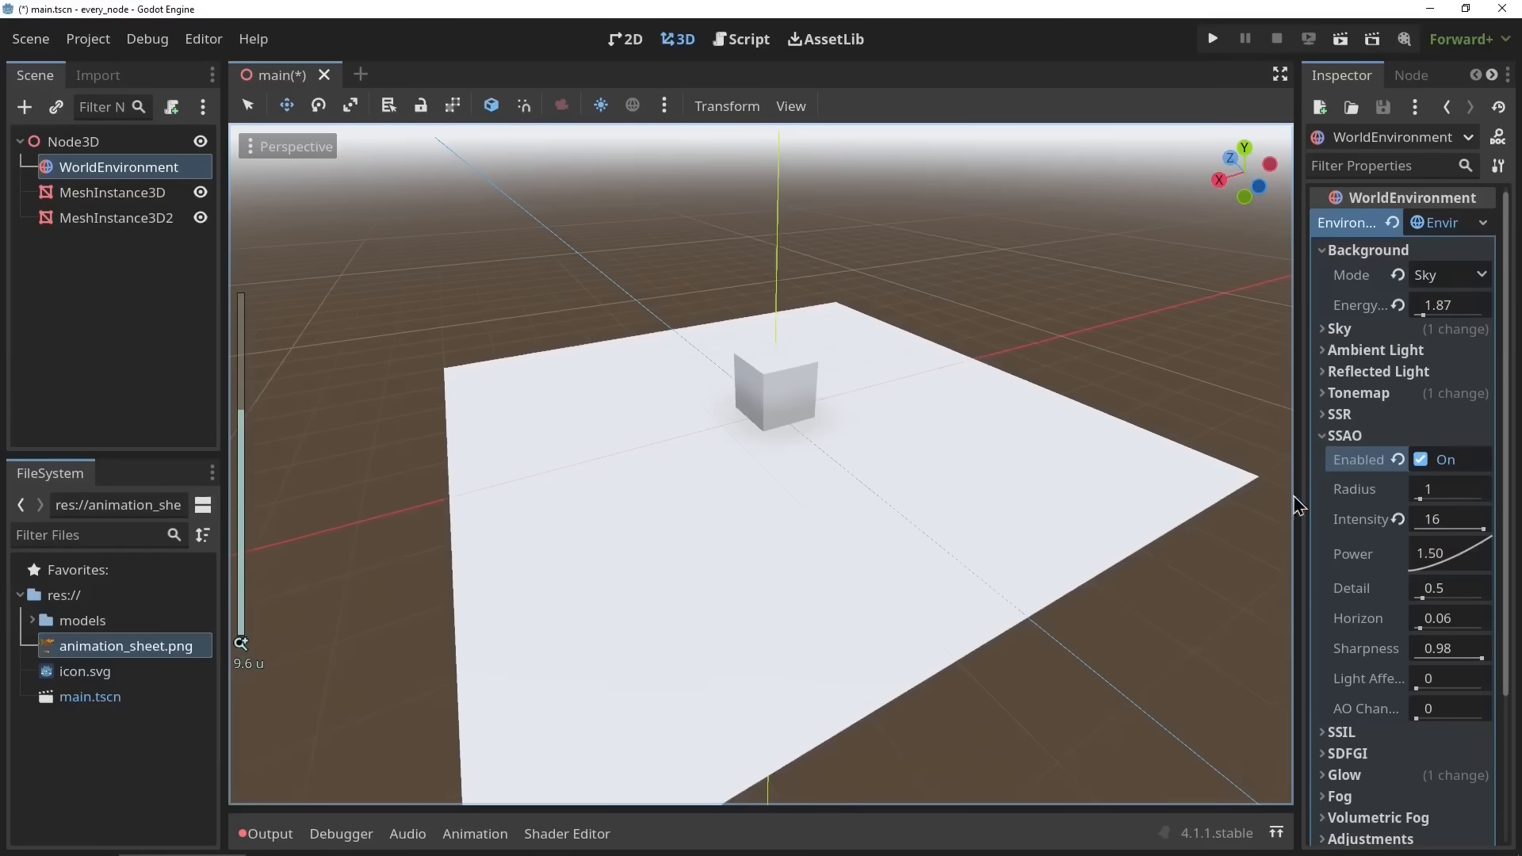
Enable Volumetric Fog and SDFGI in the WorldEnvironment's environment
left_click(1336, 436)
left_click(1377, 542)
left_click(1420, 566)
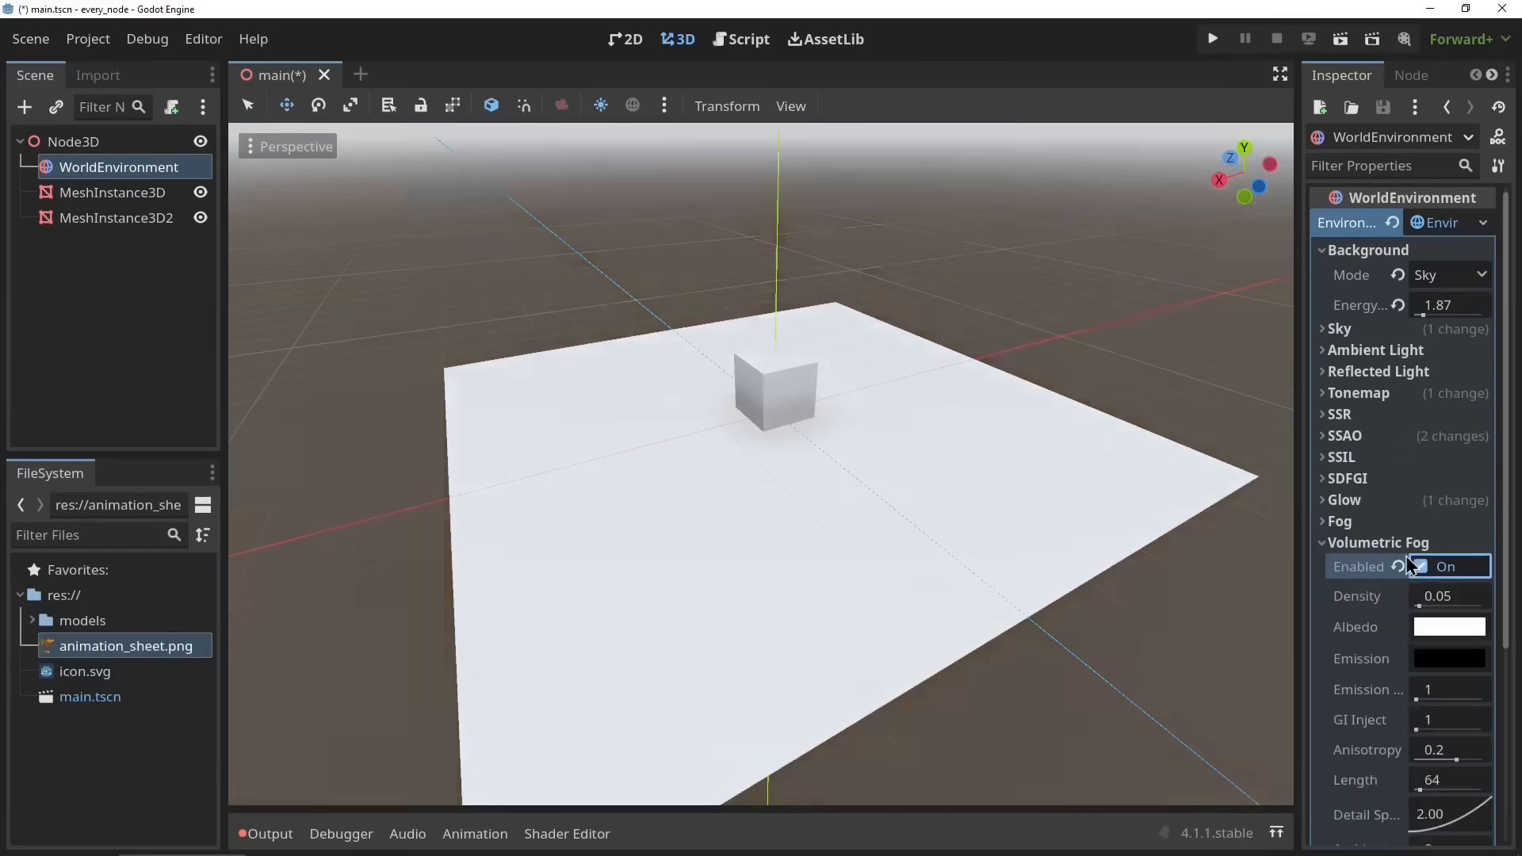
middle_click_drag(1149, 470, 1049, 440)
scroll(1048, 439, "down", 12)
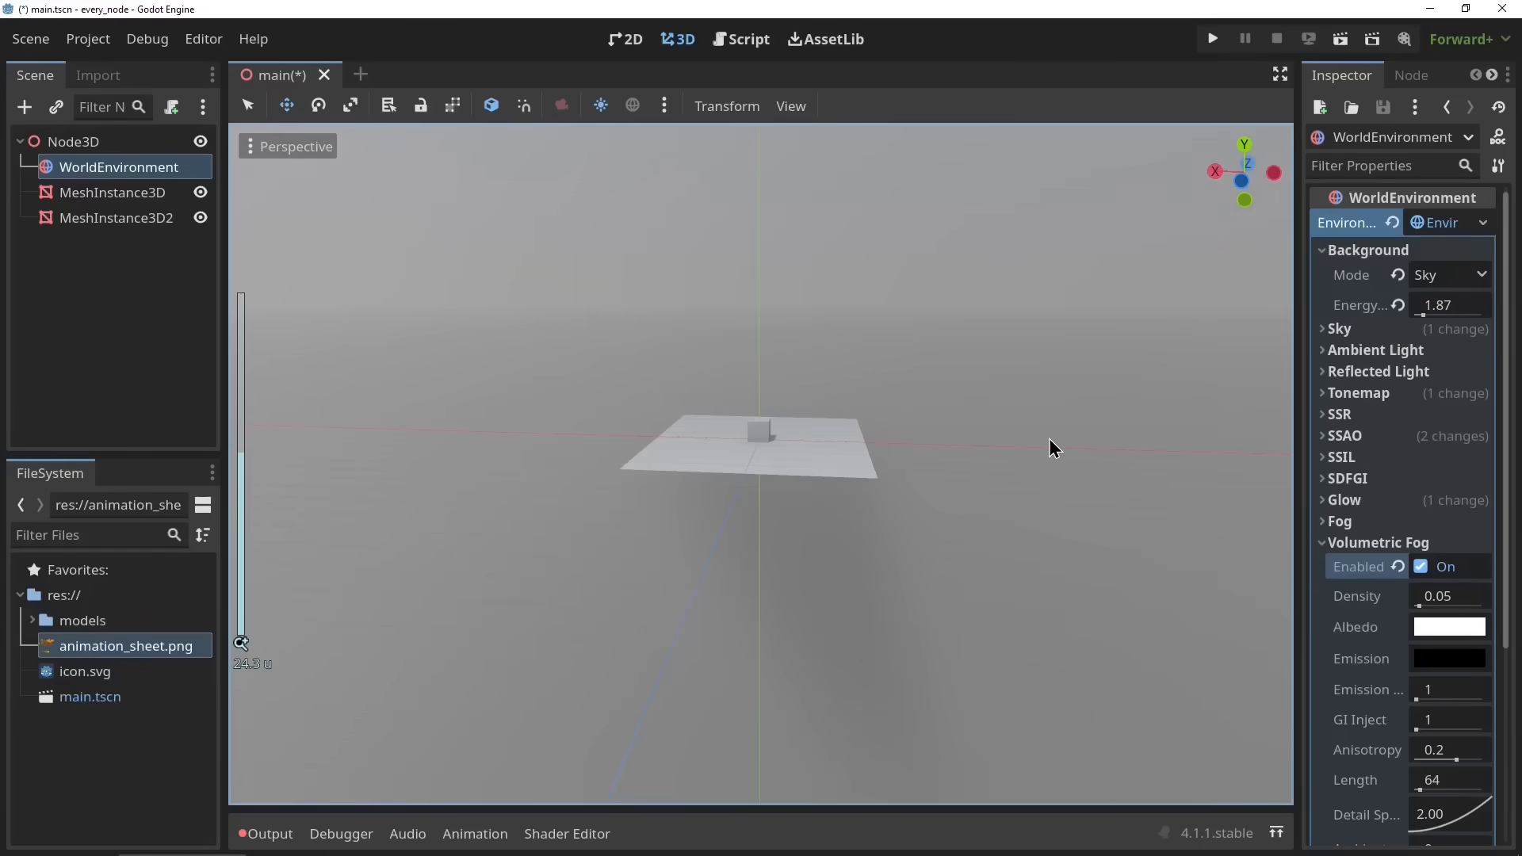
scroll(1049, 439, "up", 8)
scroll(1049, 439, "up", 3)
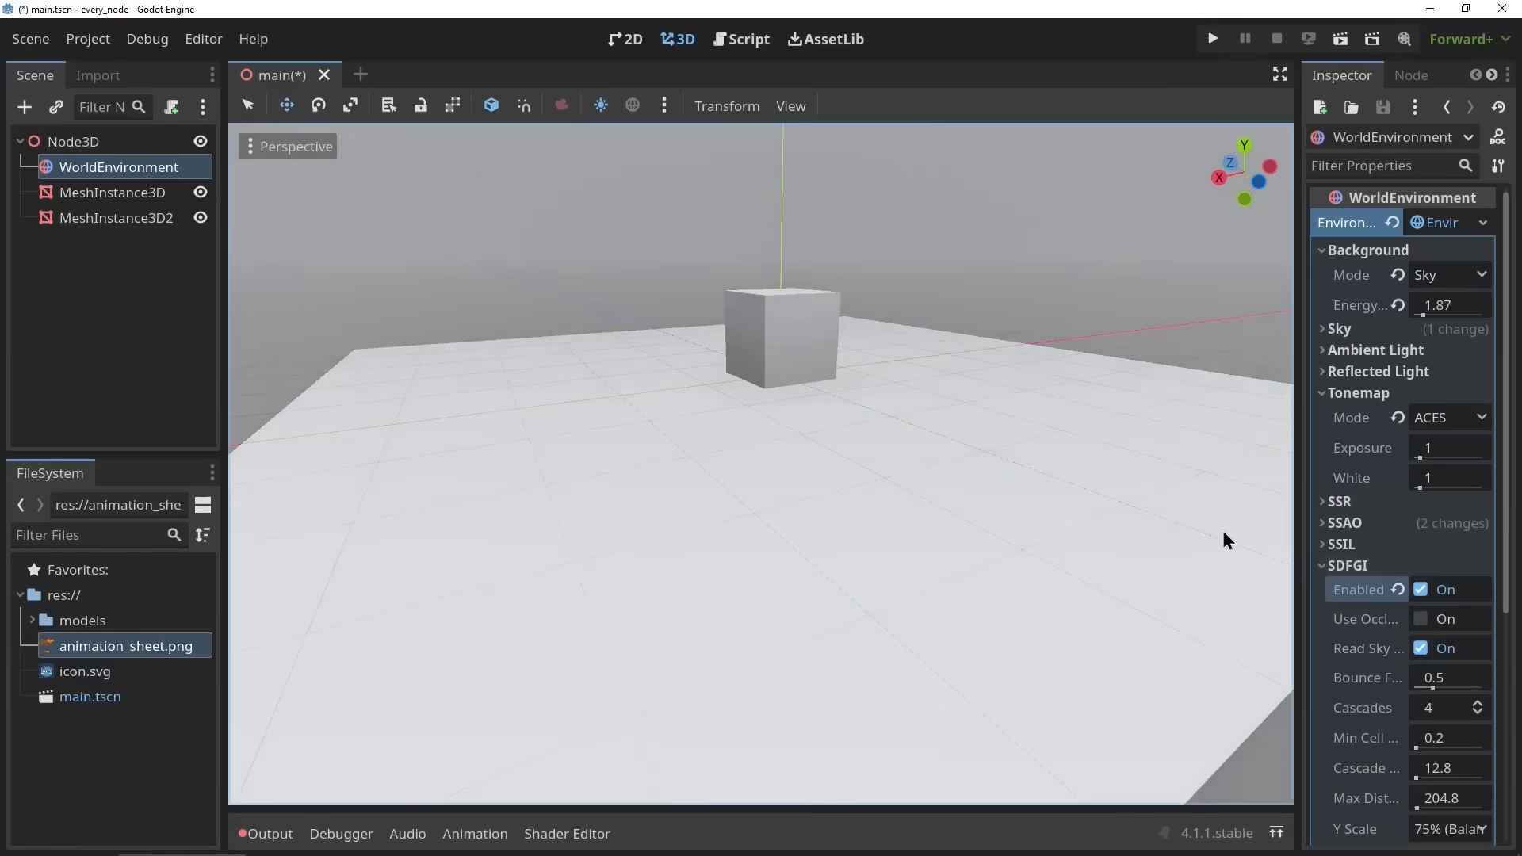
middle_click_drag(1222, 531, 1016, 549)
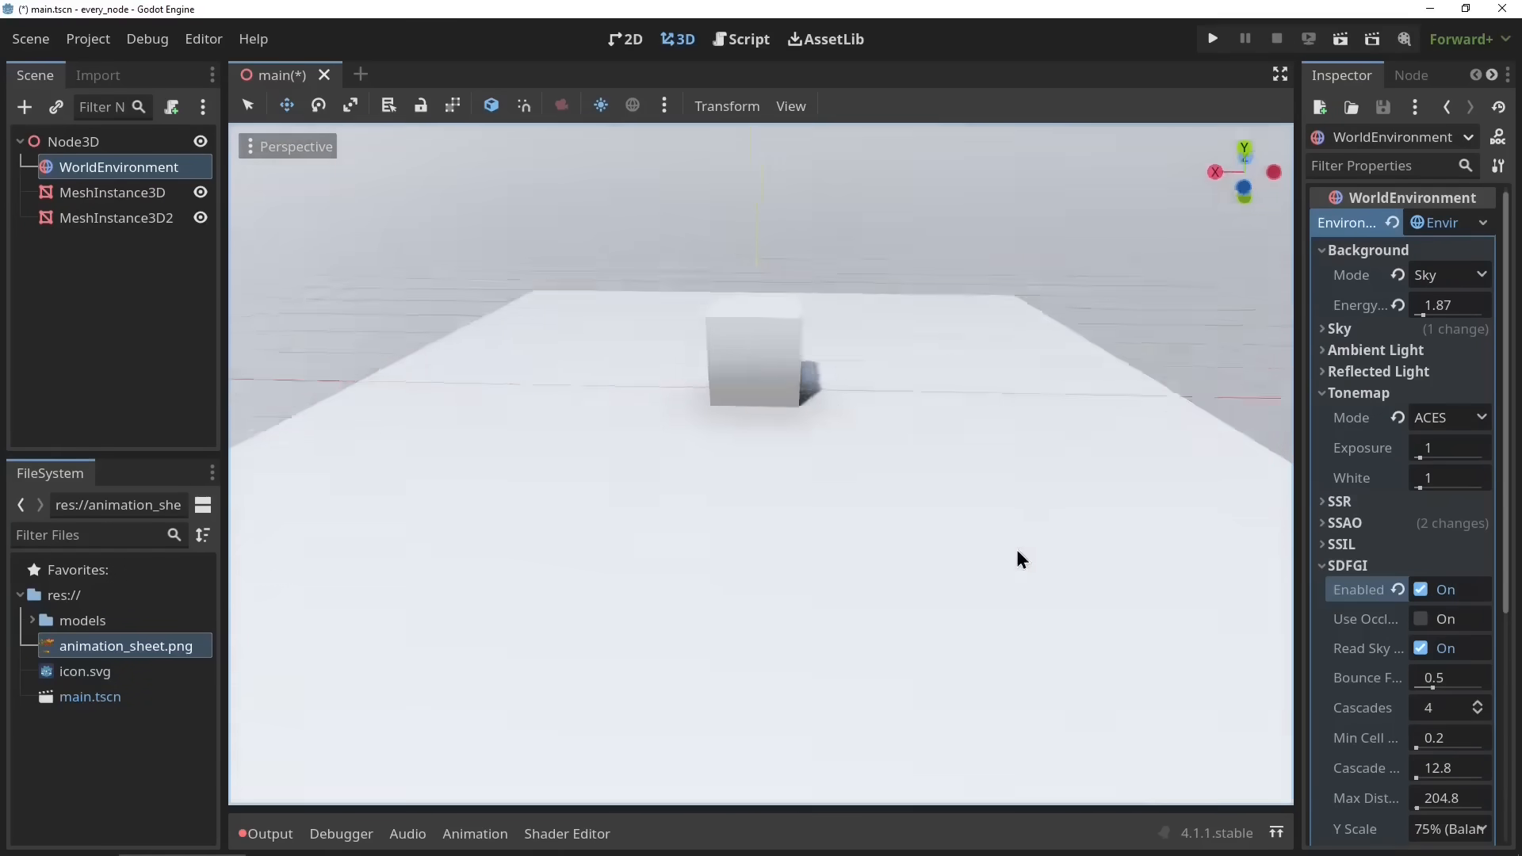
scroll(867, 567, "up", 3)
middle_click_drag(867, 567, 1083, 550)
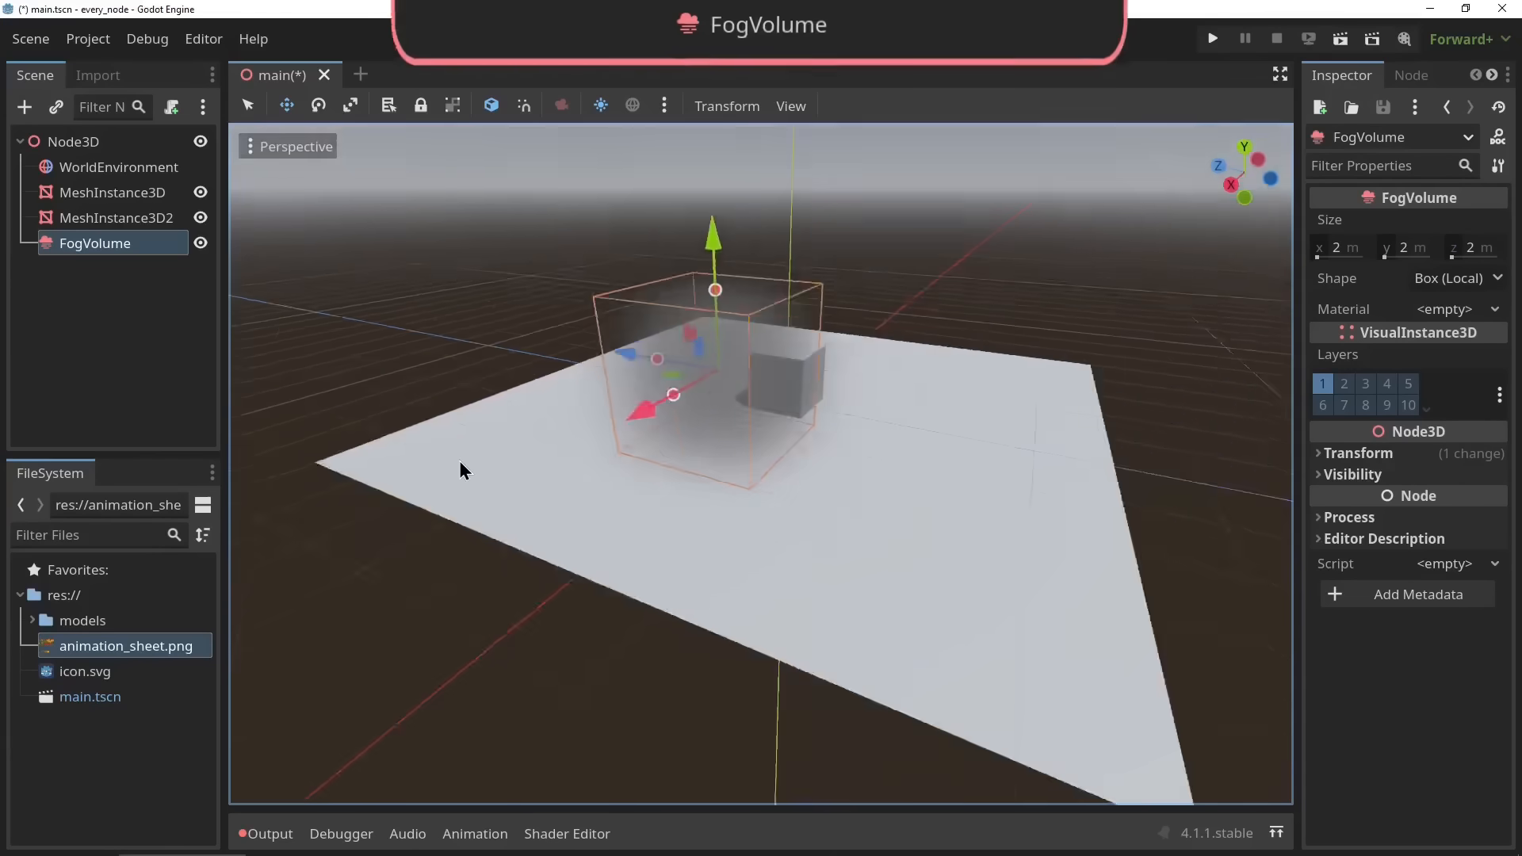
Assign a new FogMaterial to the FogVolume and set its density to 3.88
scroll(708, 459, "up", 3)
left_click(1444, 309)
left_click(1411, 432)
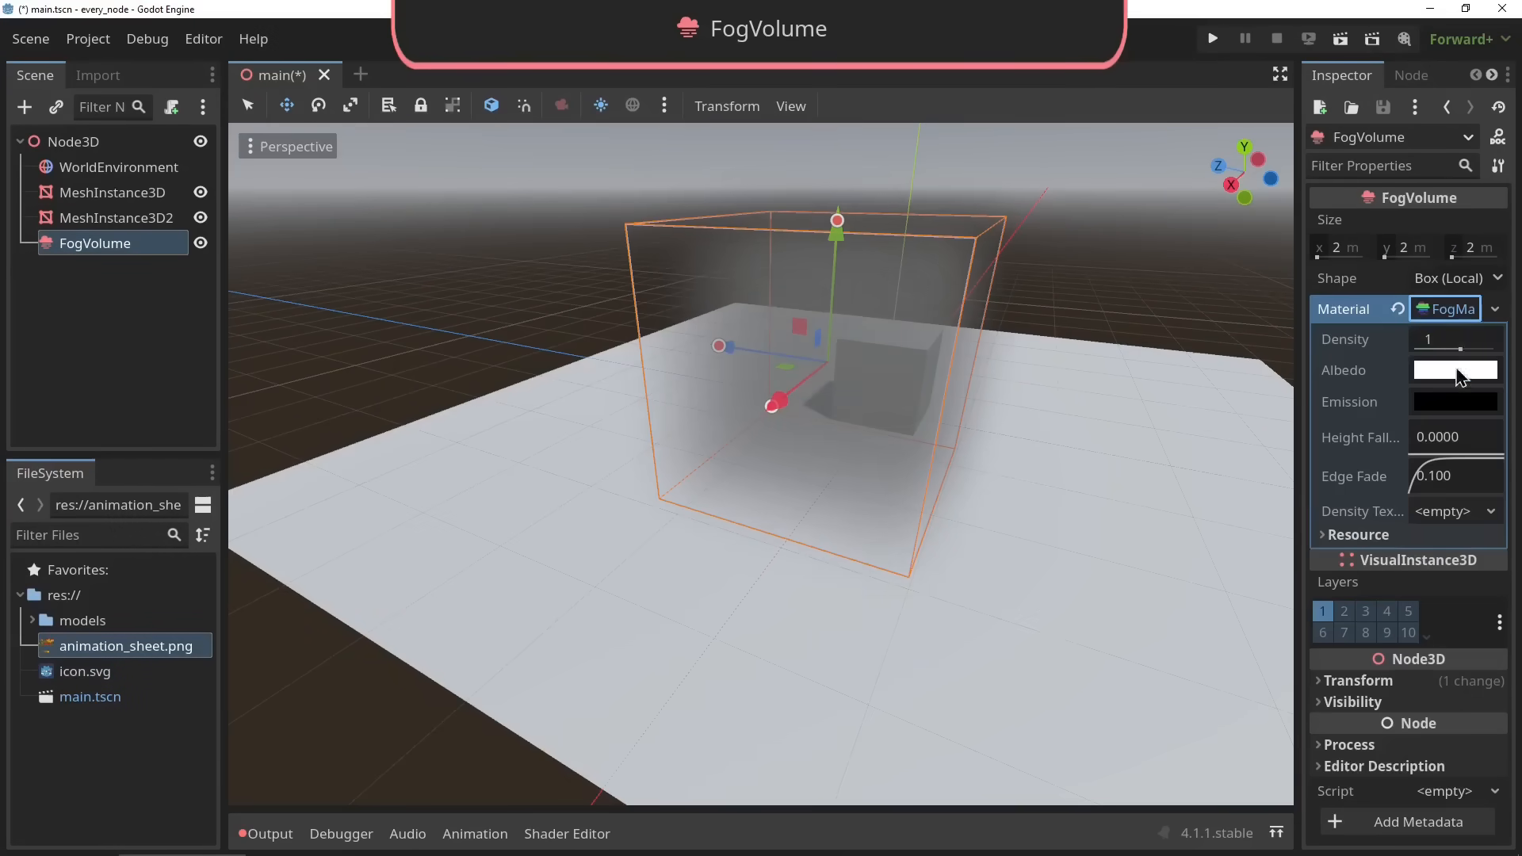
left_click_drag(1464, 349, 1480, 349)
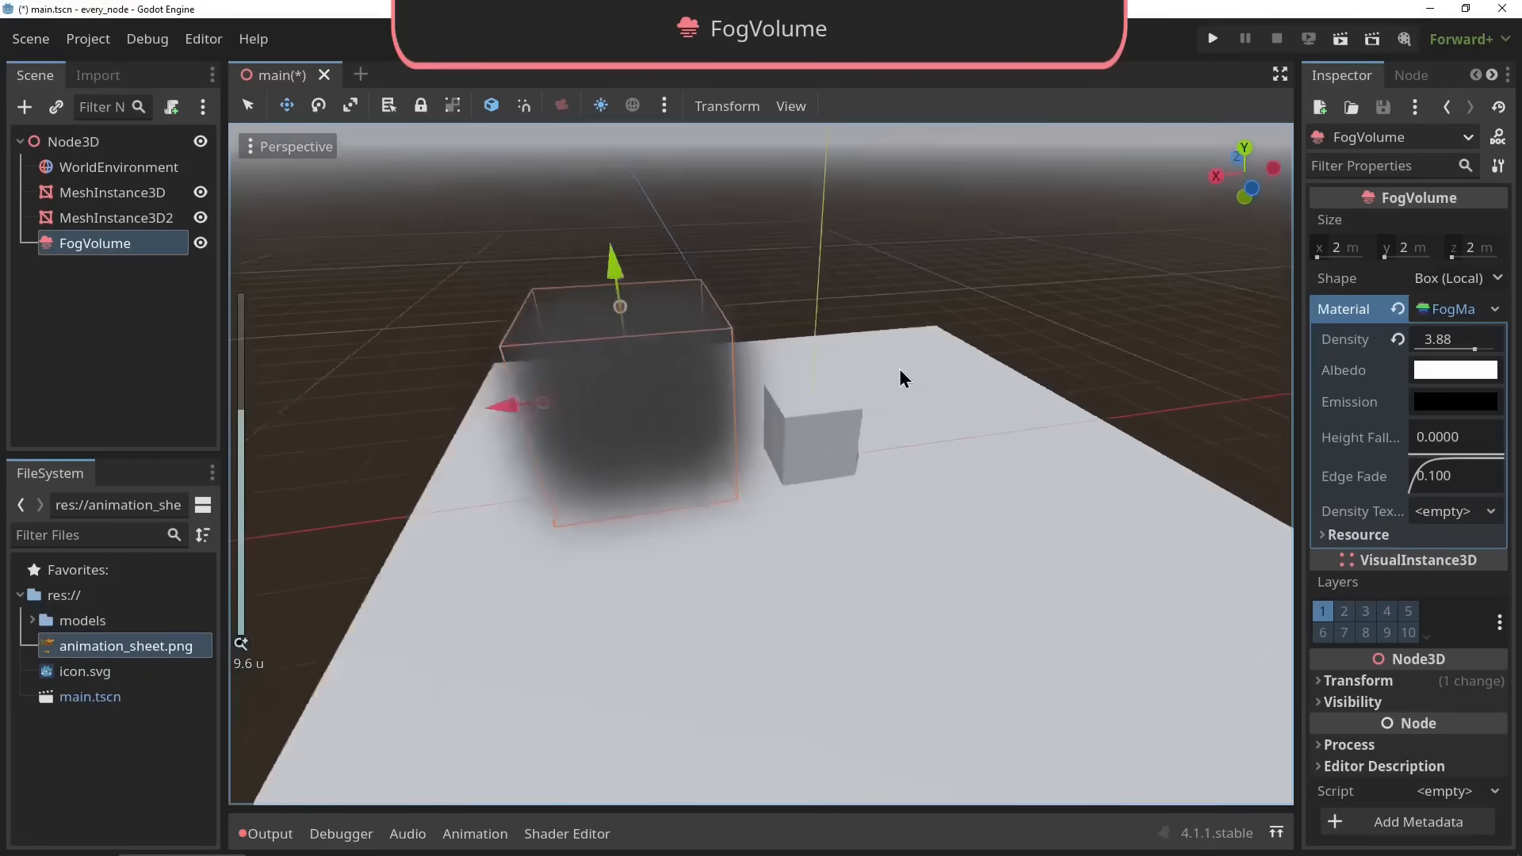
Resize the FogVolume in the viewport to about 6.19 × 2 × 6.46 m
left_click_drag(899, 369, 469, 425)
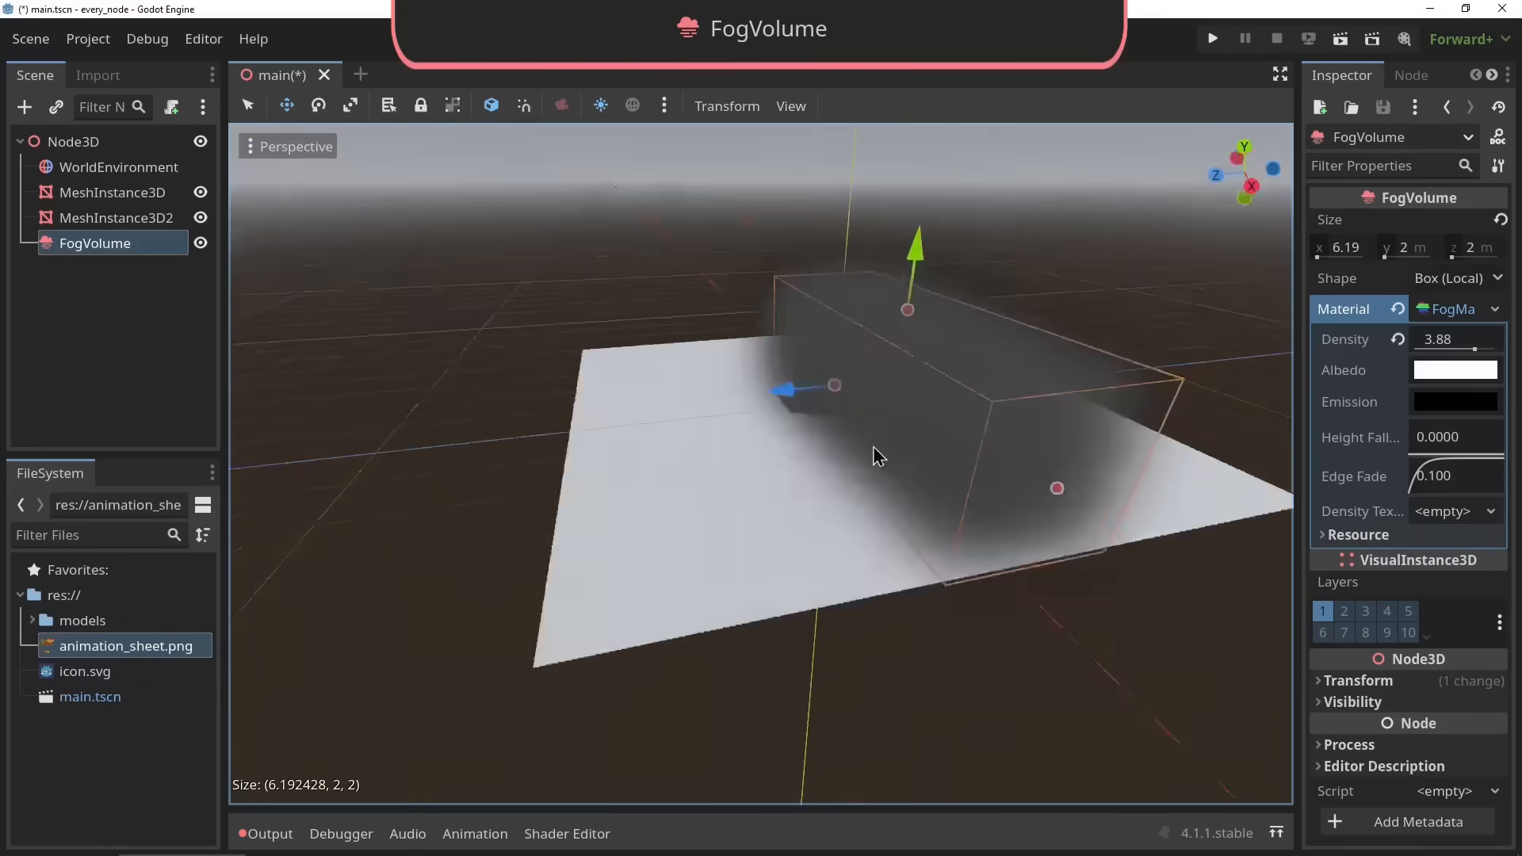
left_click_drag(904, 295, 927, 462)
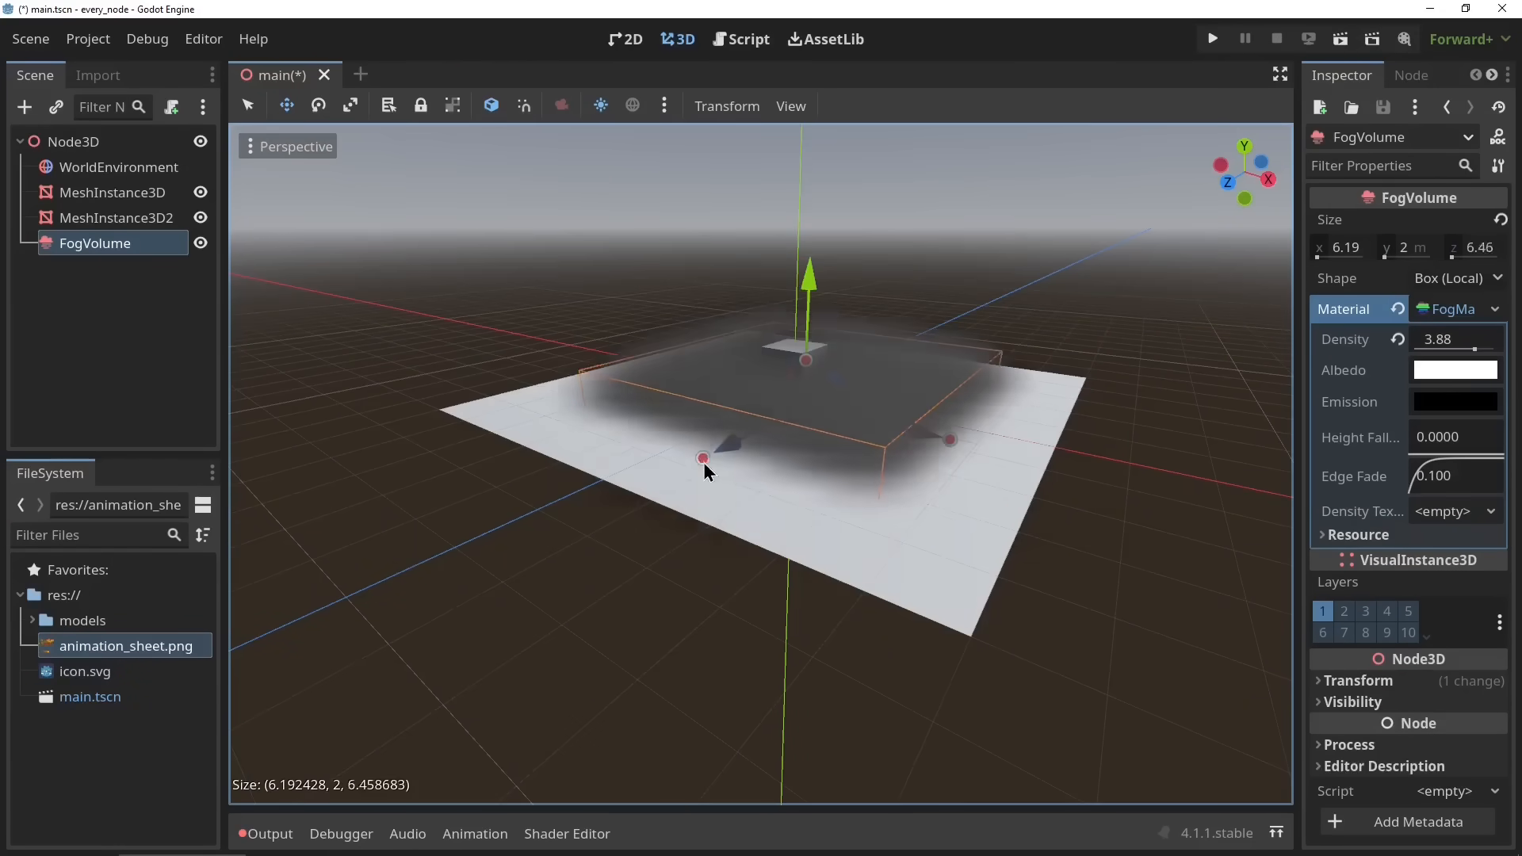
scroll(561, 431, "up", 4)
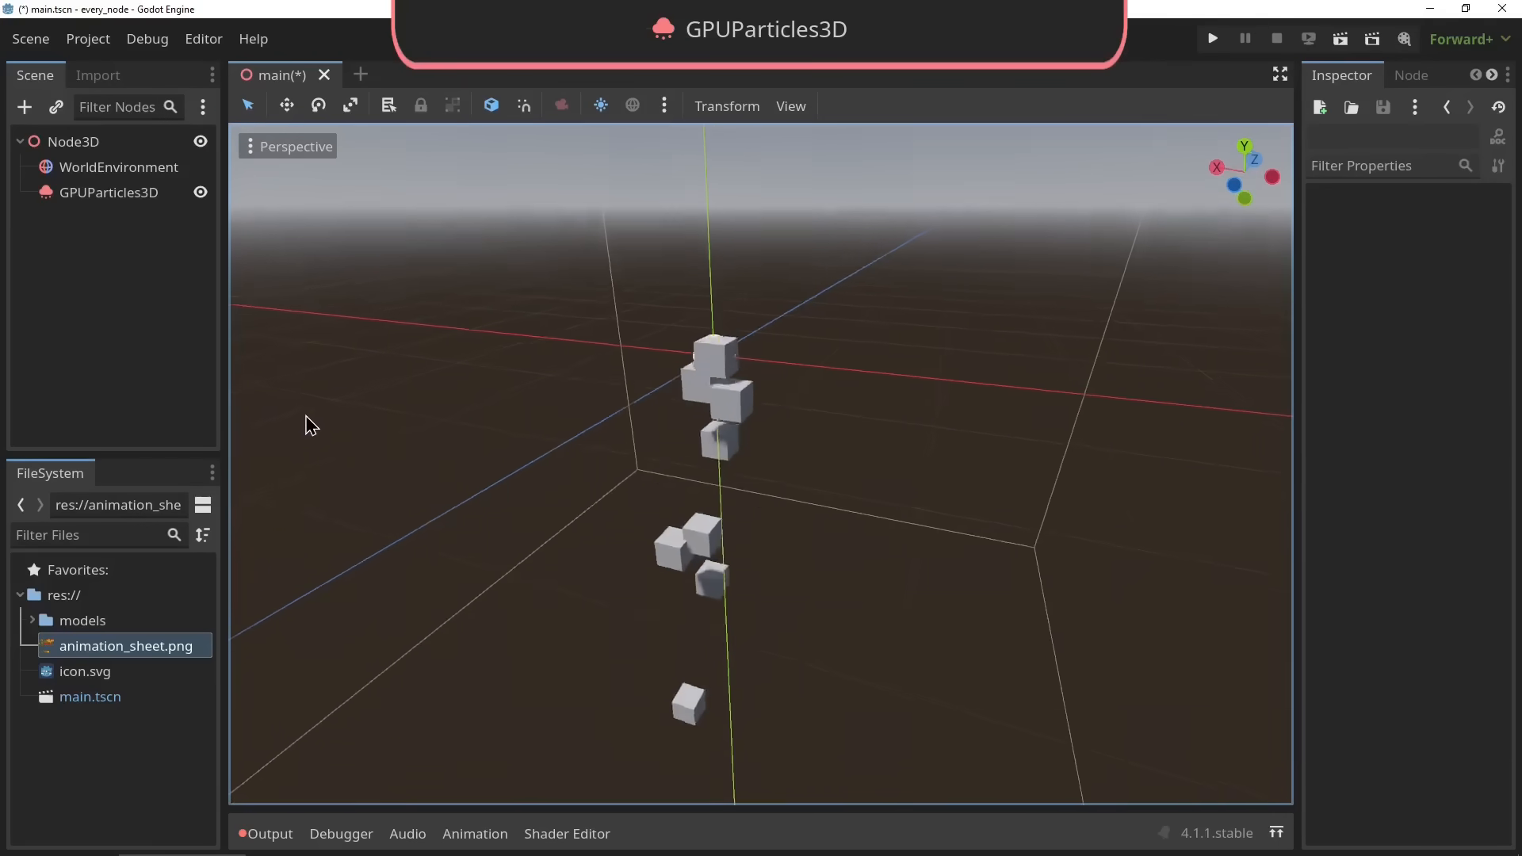
Set the minimum and maximum initial velocity in the GPUParticles3D's process material to 10
left_click(101, 194)
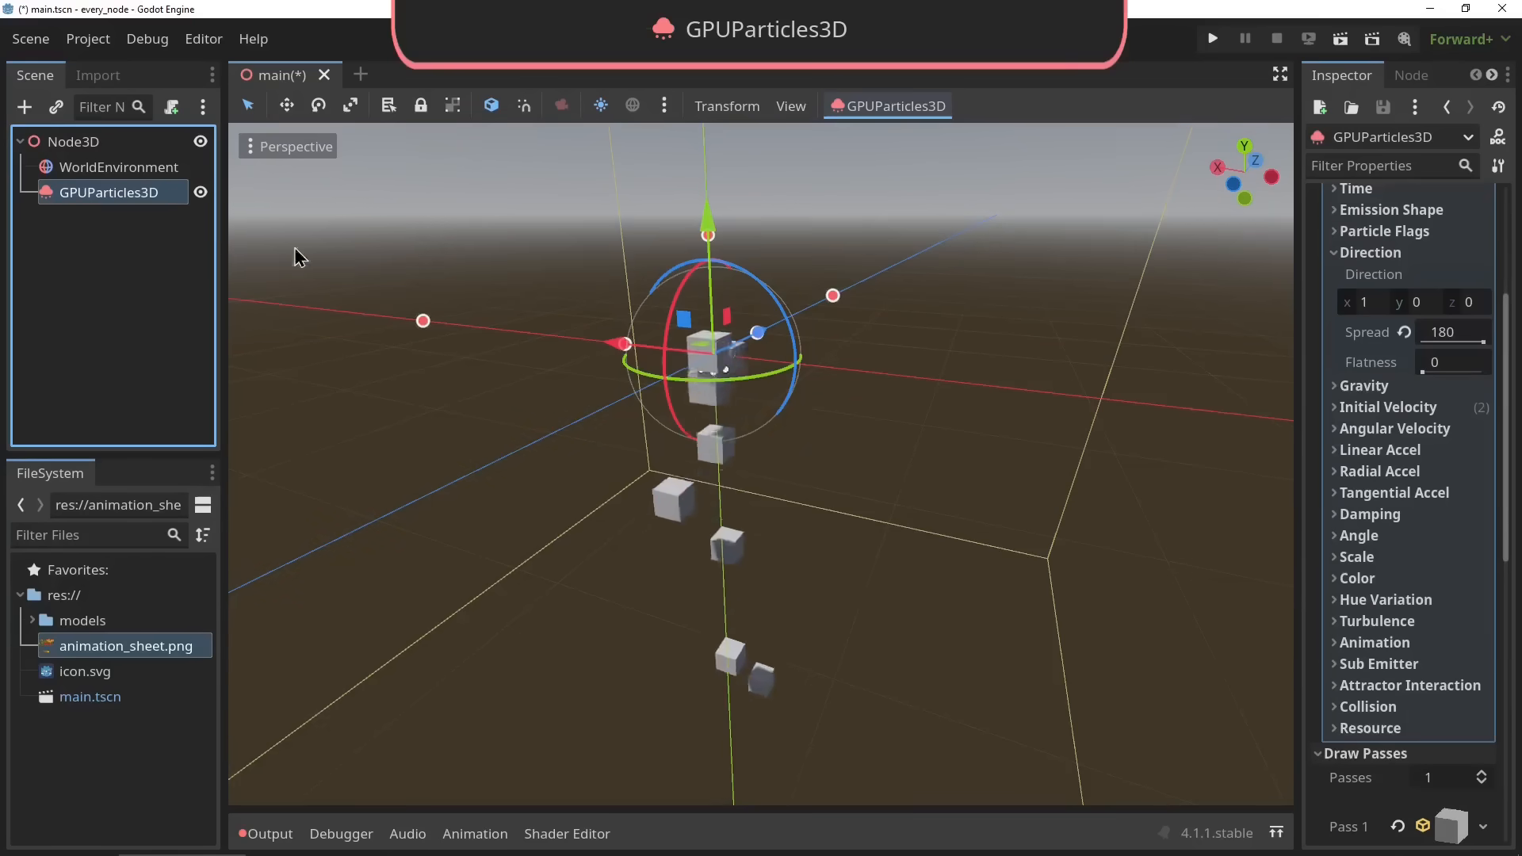
left_click(1347, 252)
left_click(1439, 324)
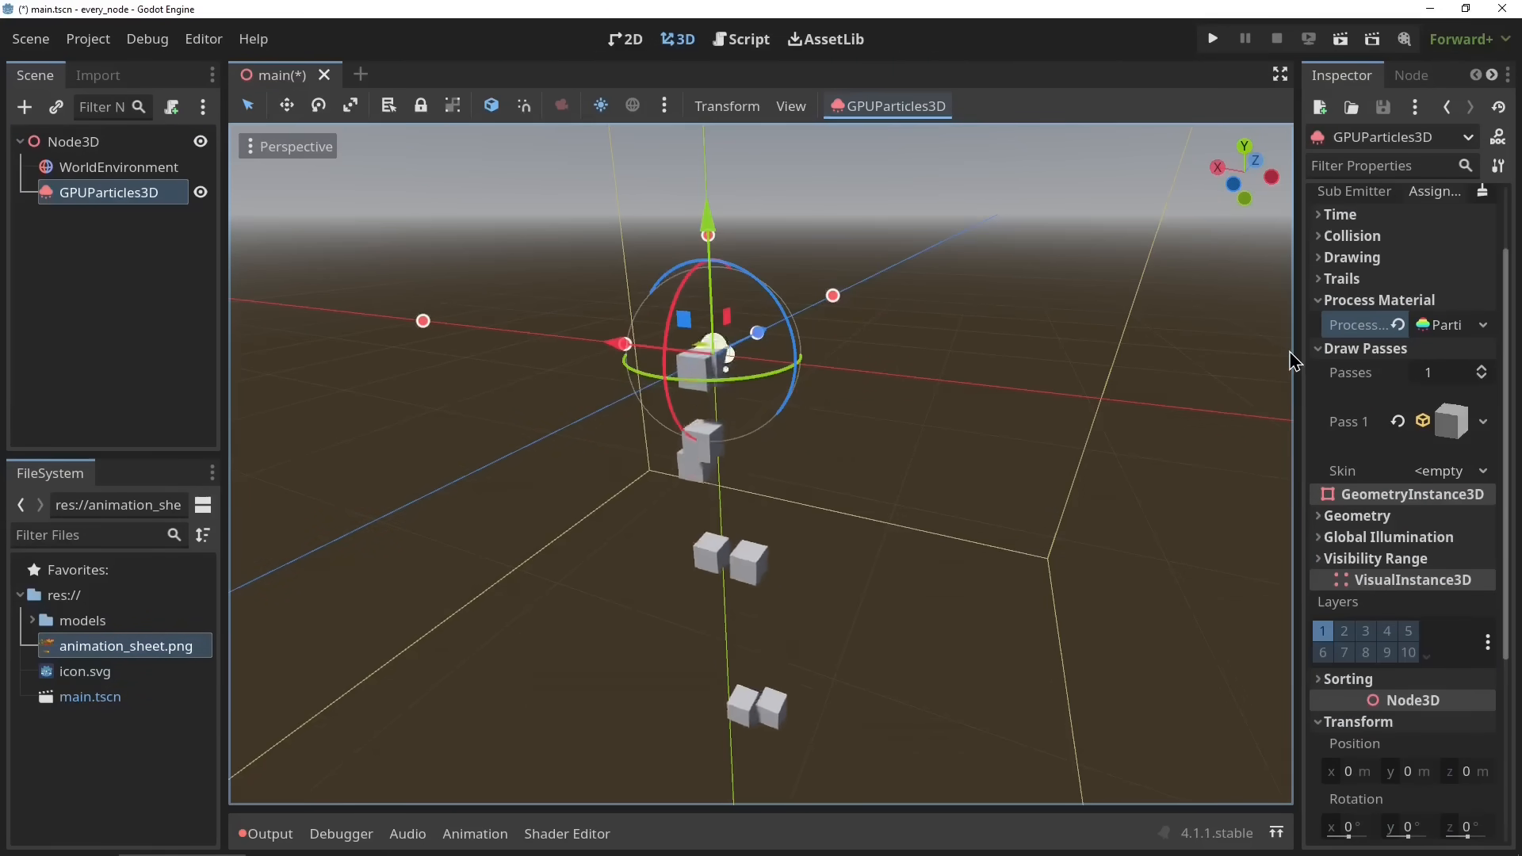
left_click(1431, 325)
scroll(1284, 445, "down", 2)
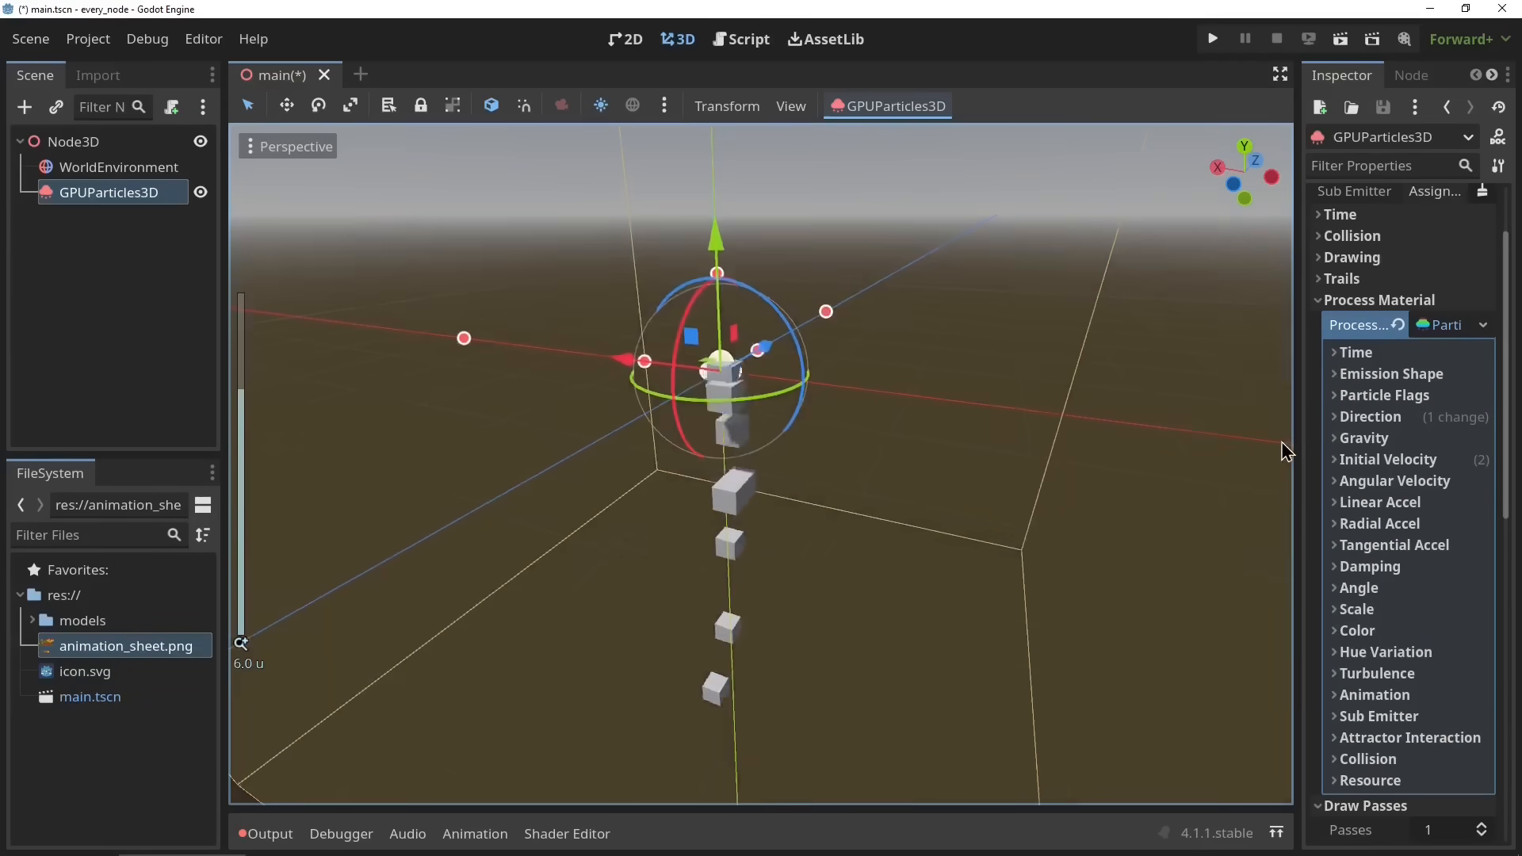
left_click(1336, 461)
left_click(1448, 482)
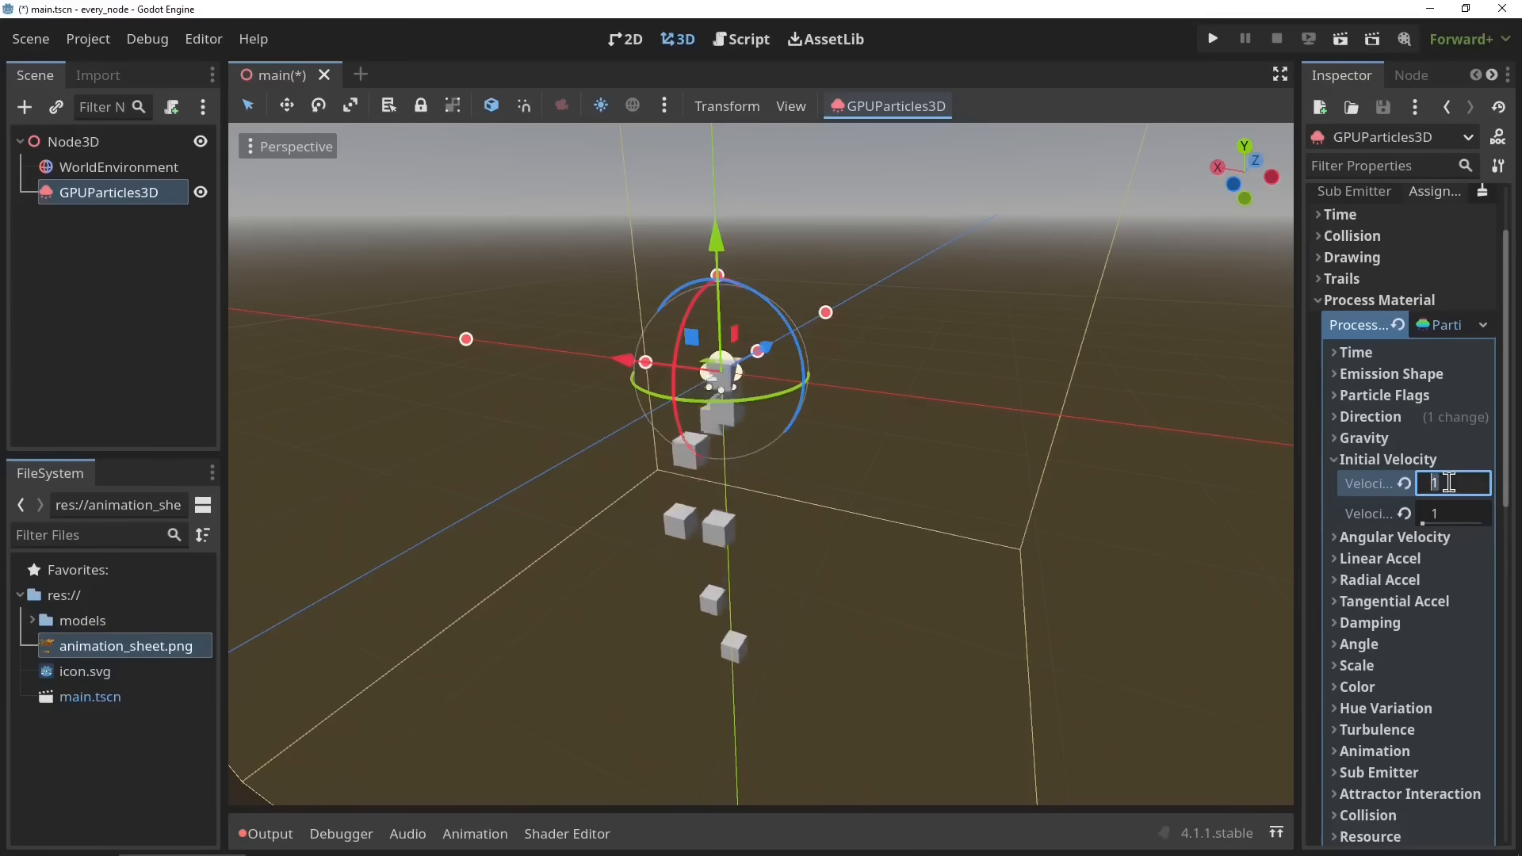
type("10")
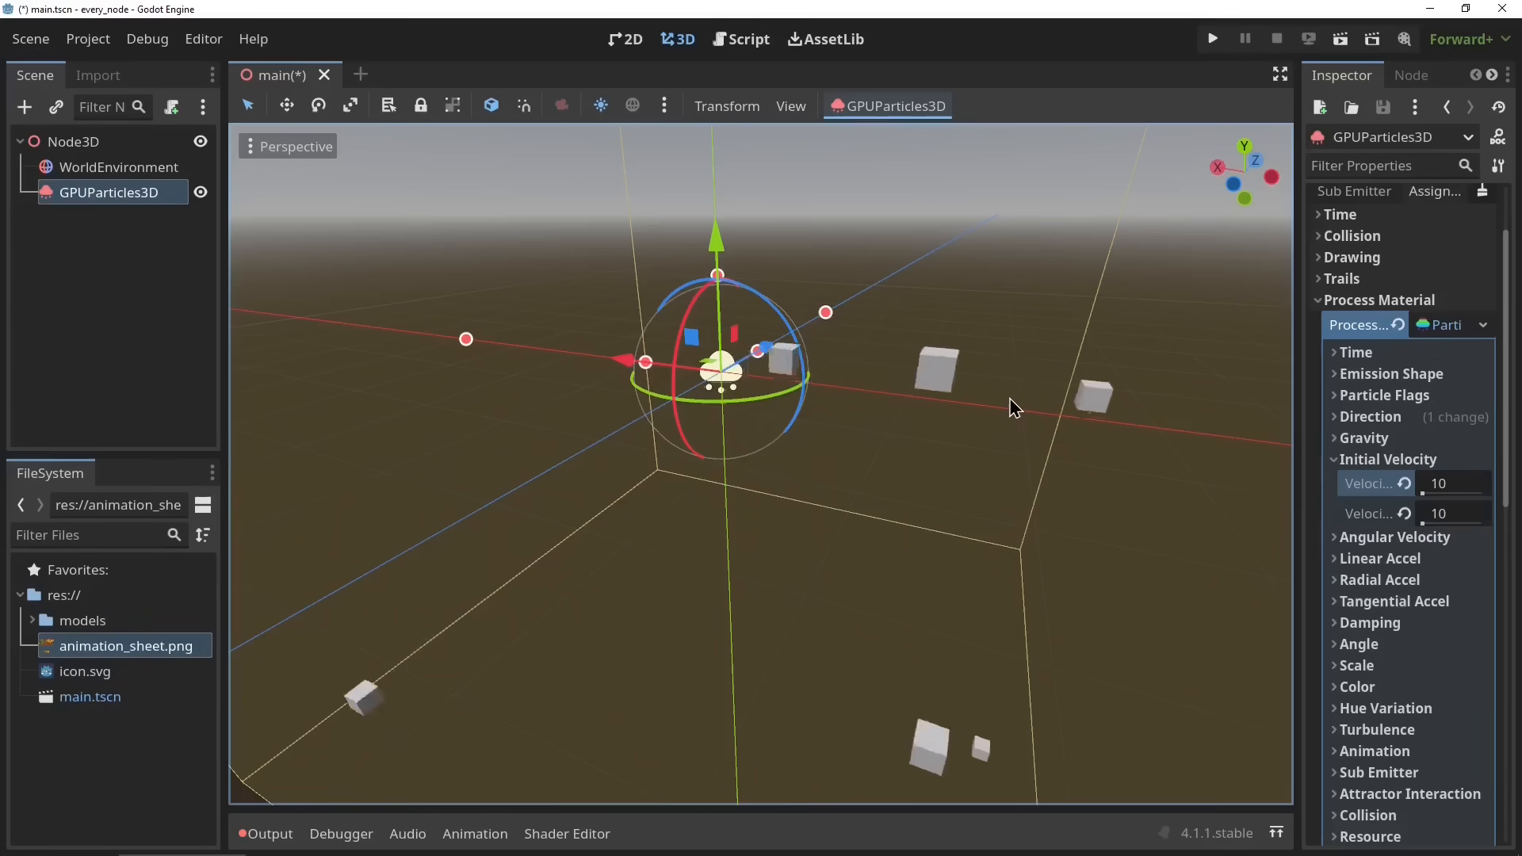
scroll(1031, 408, "down", 5)
left_click(1115, 407)
middle_click_drag(1114, 408, 689, 415)
scroll(690, 415, "up", 5)
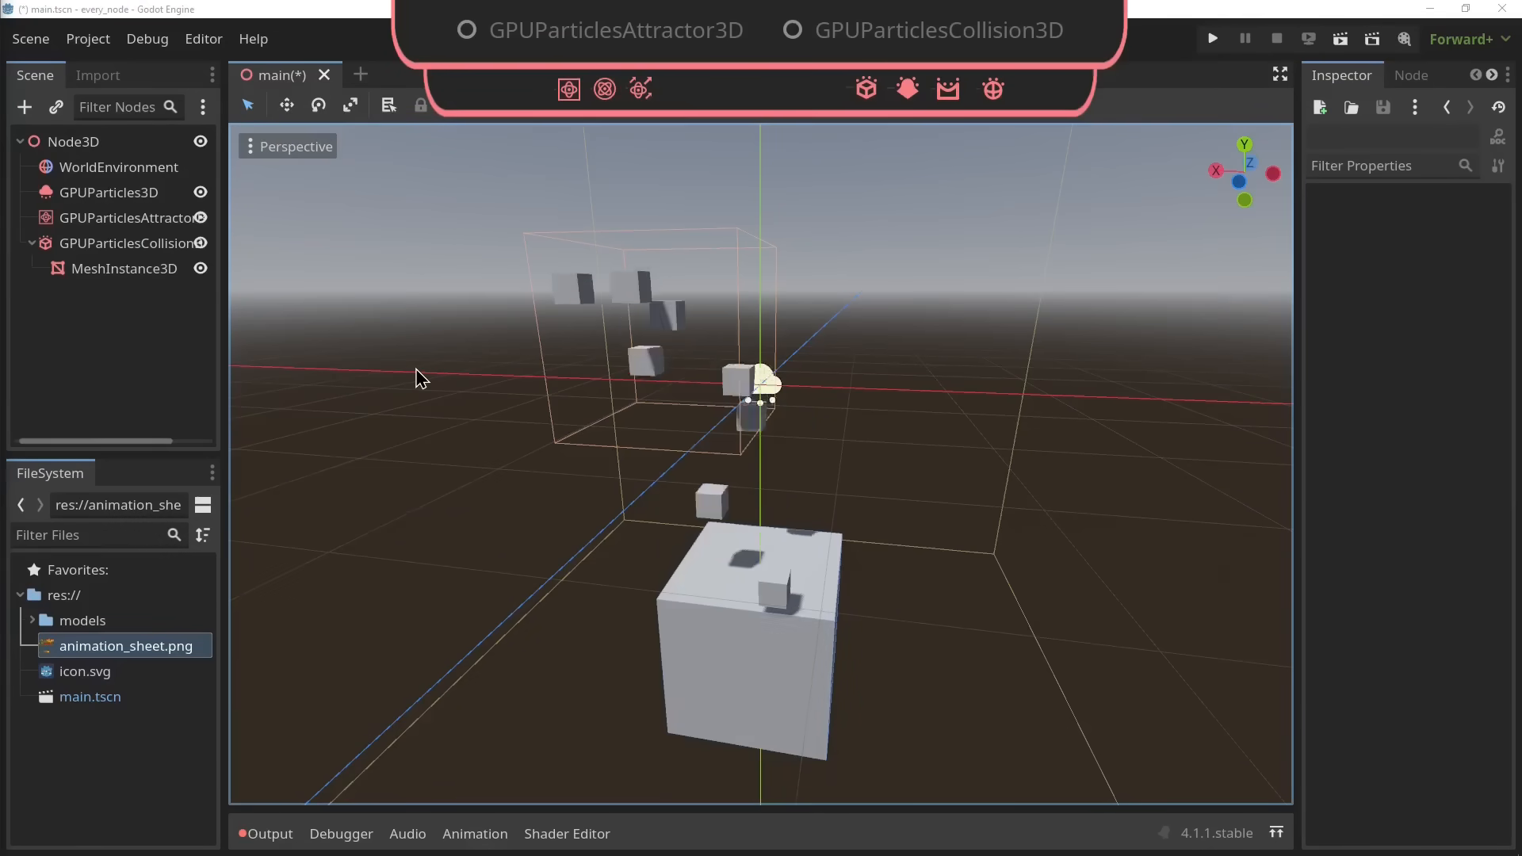
middle_click_drag(422, 379, 751, 383)
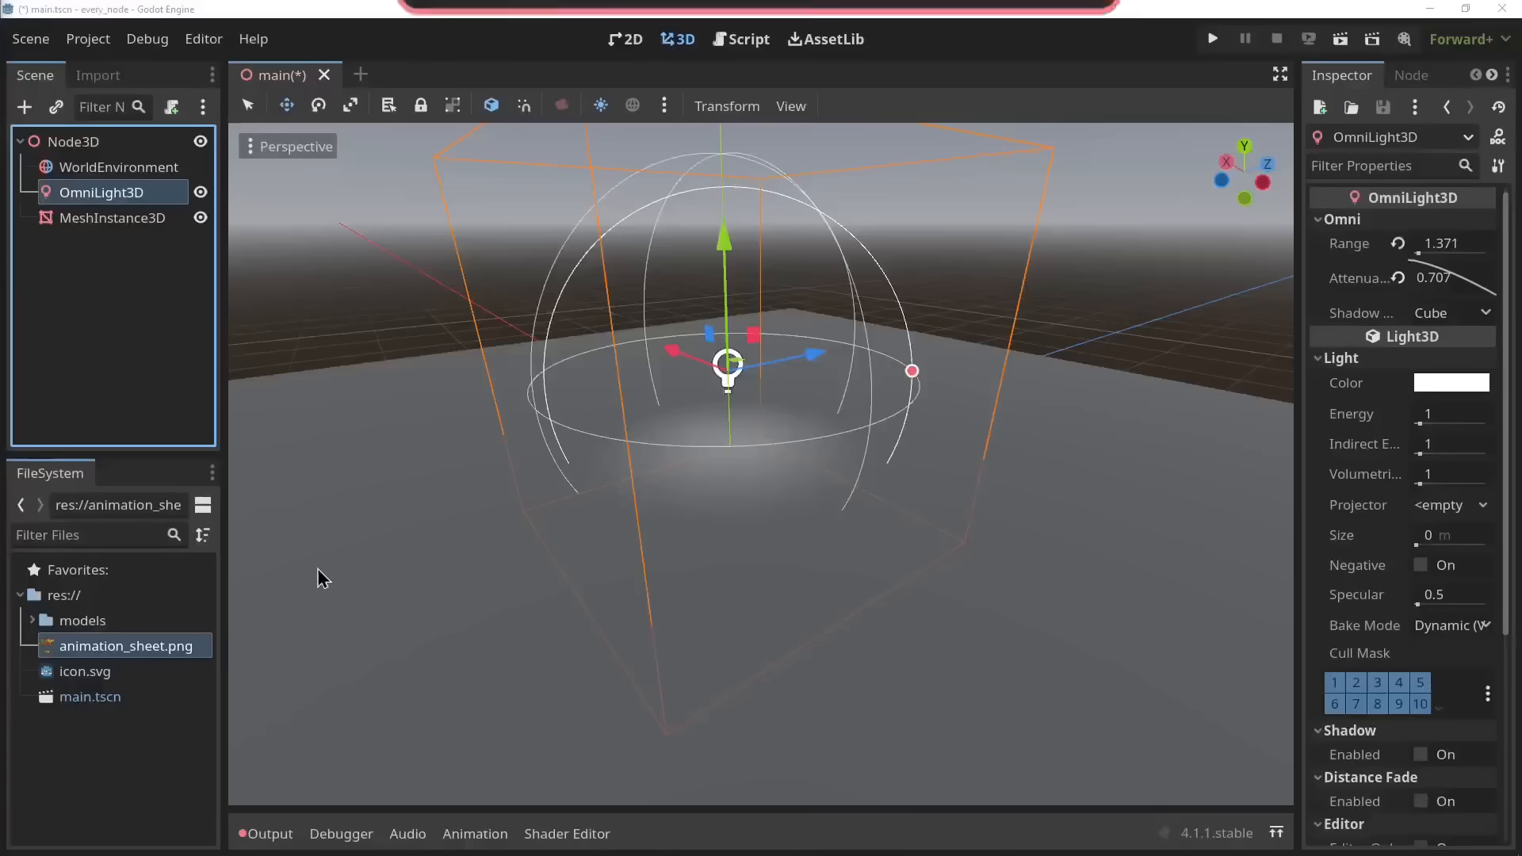
Reset the OmniLight3D's range and attenuation to their defaults, and adjust them to about 1.504 m and 9.18
middle_click_drag(571, 428, 496, 432)
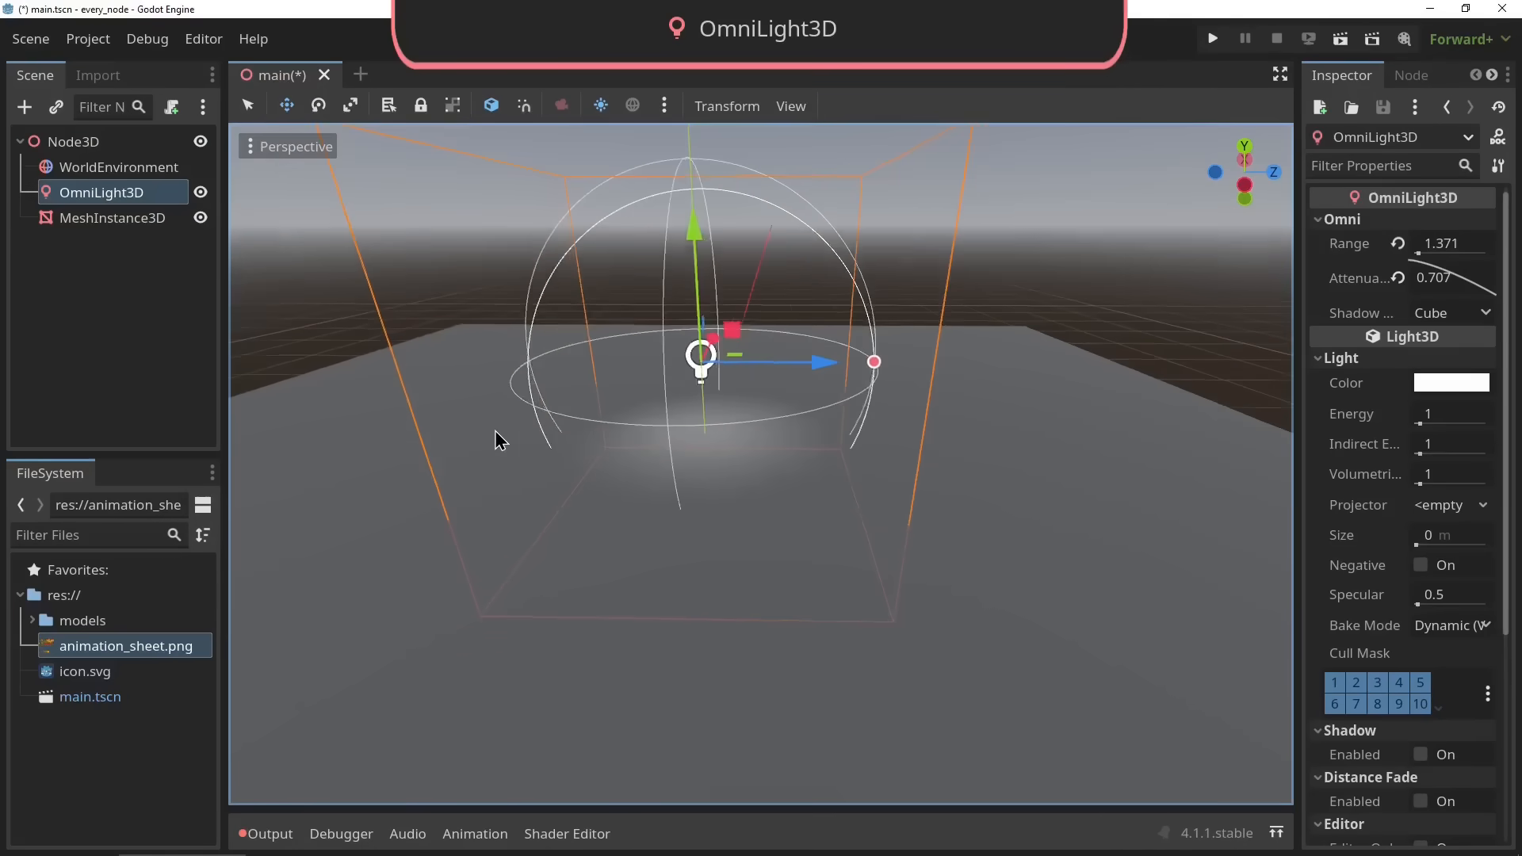
left_click(1398, 244)
left_click(1398, 278)
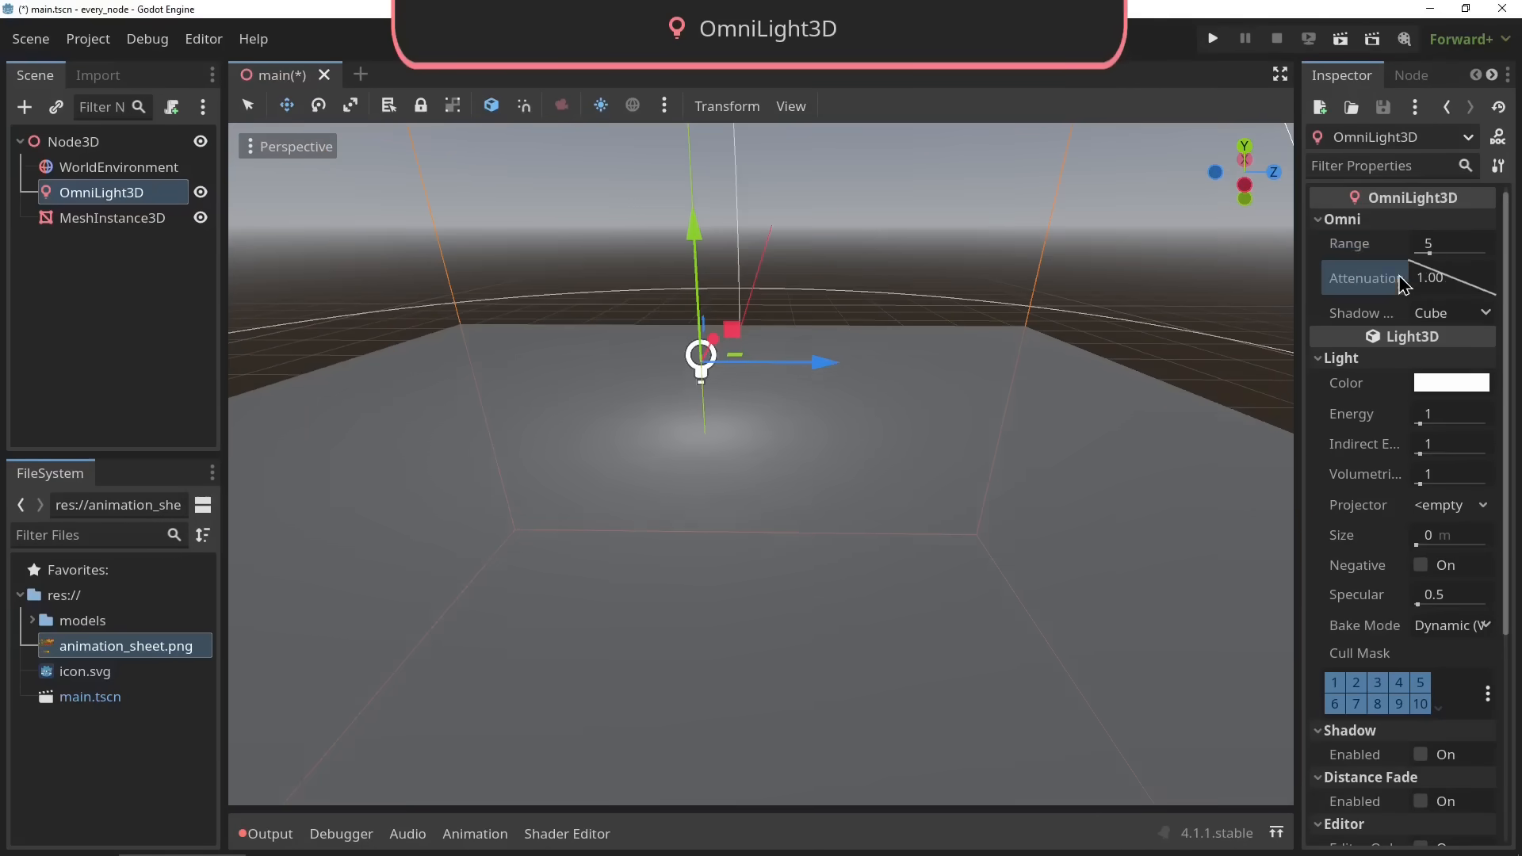
left_click_drag(1427, 253, 1395, 314)
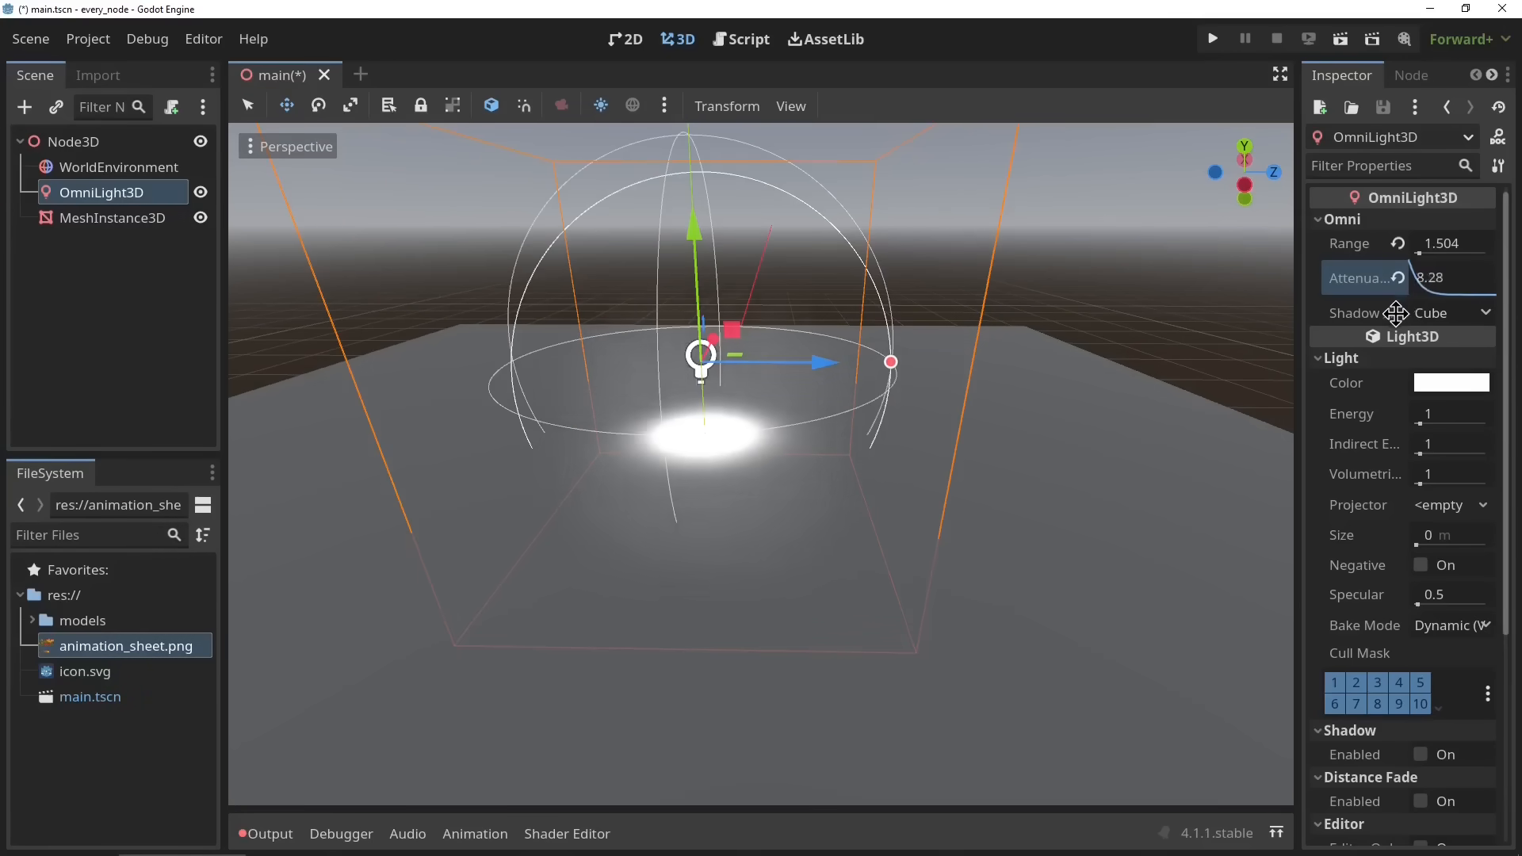
scroll(1250, 351, "up", 5)
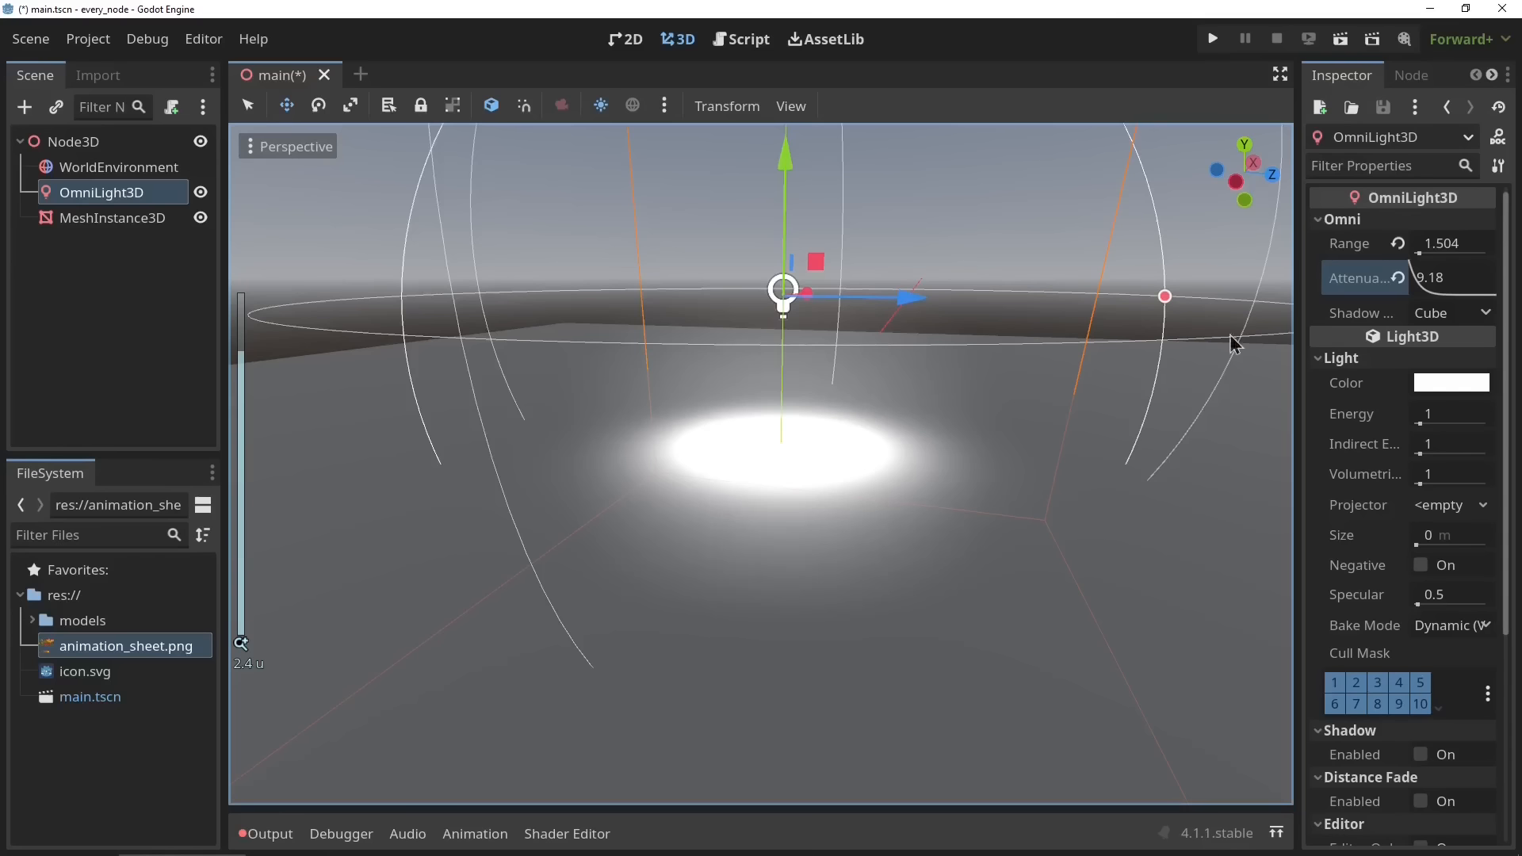
left_click_drag(1427, 278, 1475, 266)
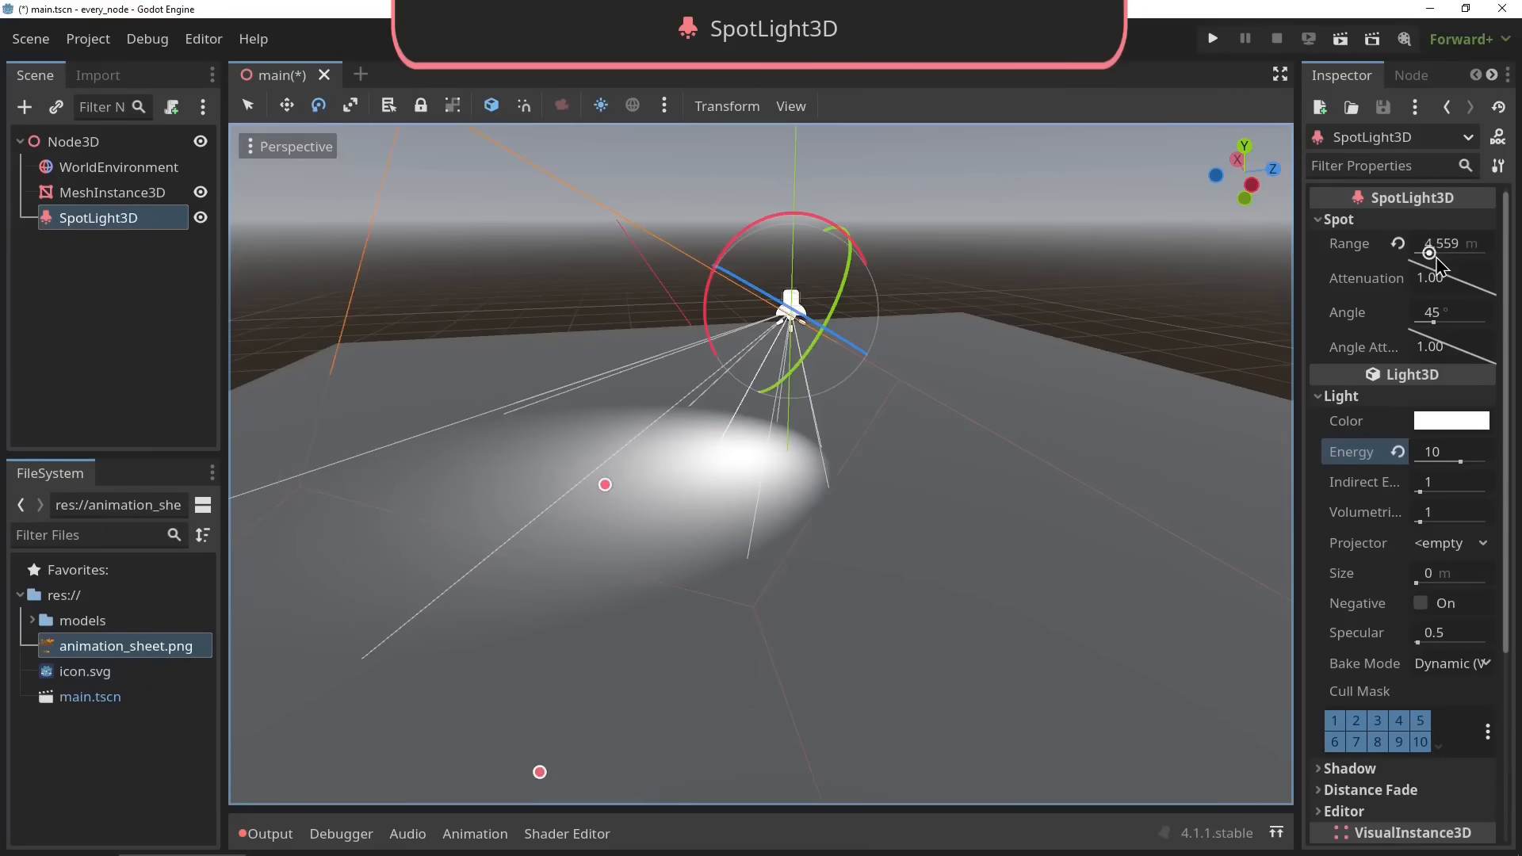
Lower the SpotLight3D's attenuation to about 0.0669 and adjust its cone angle
middle_click_drag(1065, 332, 1193, 336)
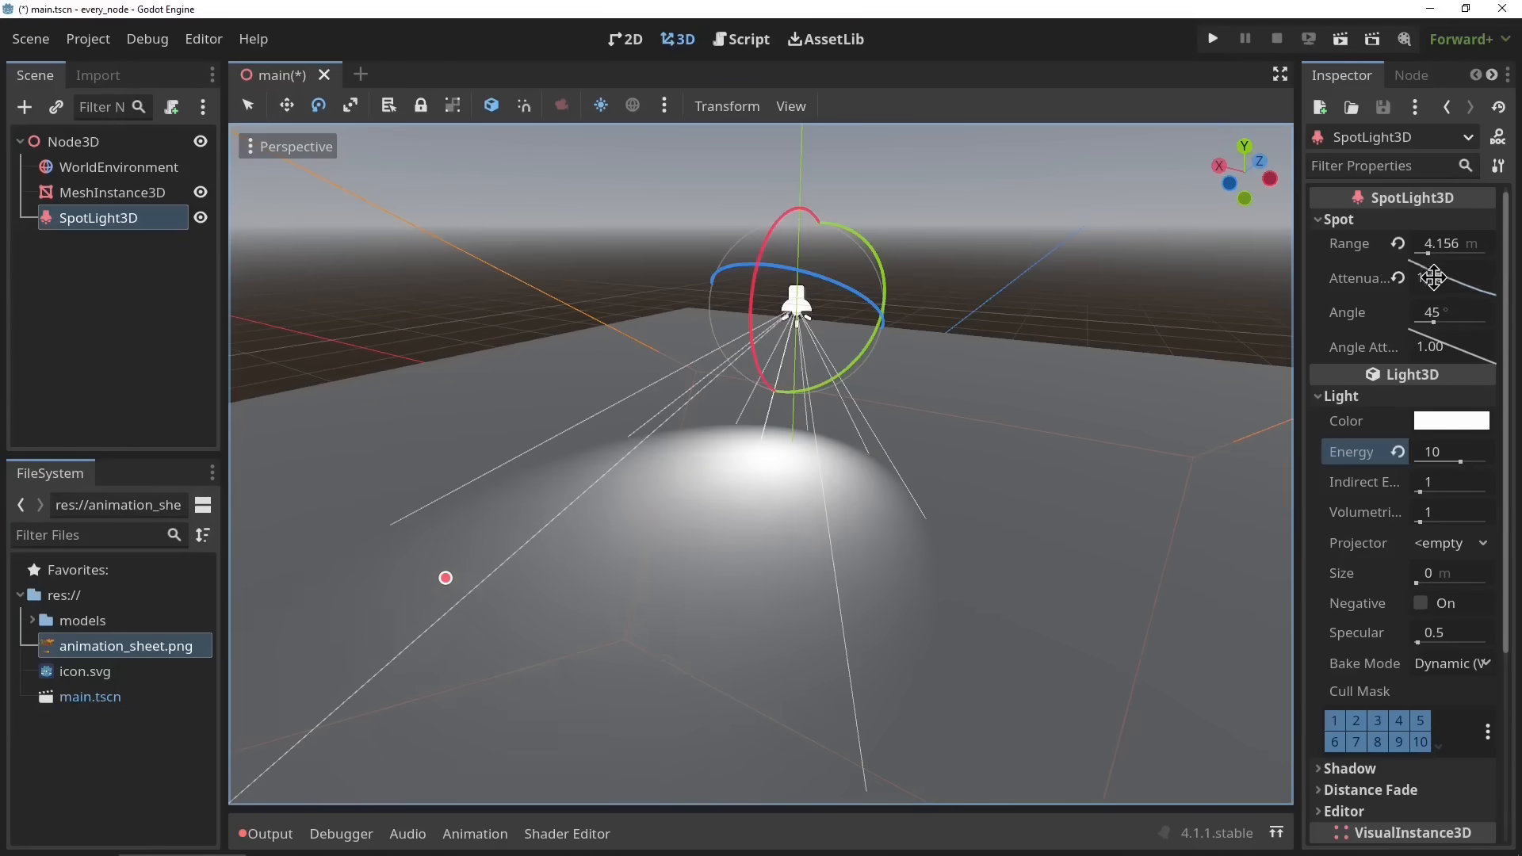
left_click_drag(1433, 278, 1500, 233)
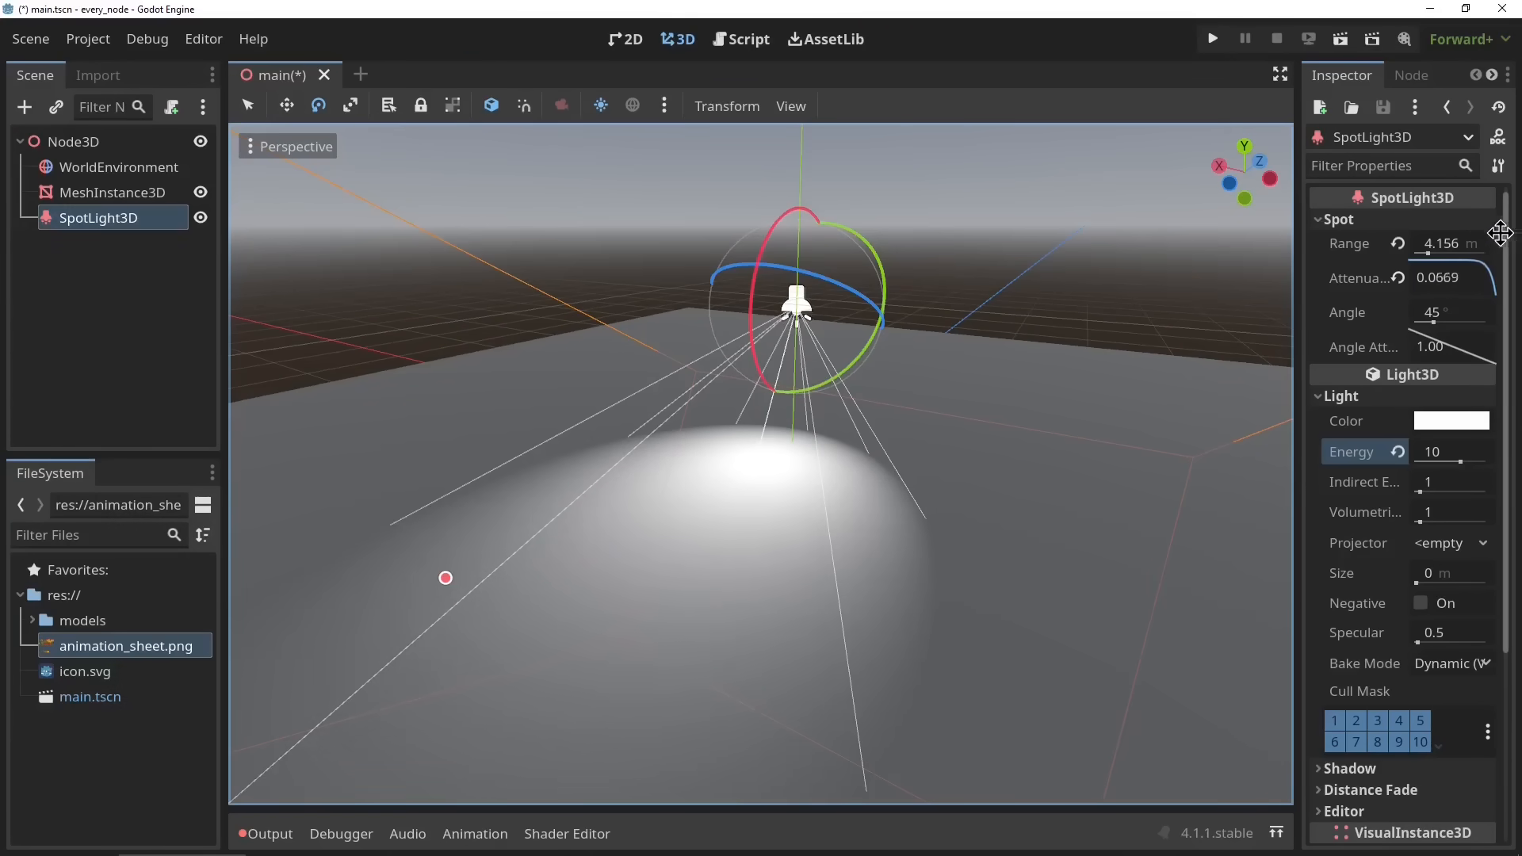
left_click_drag(1437, 329, 1431, 328)
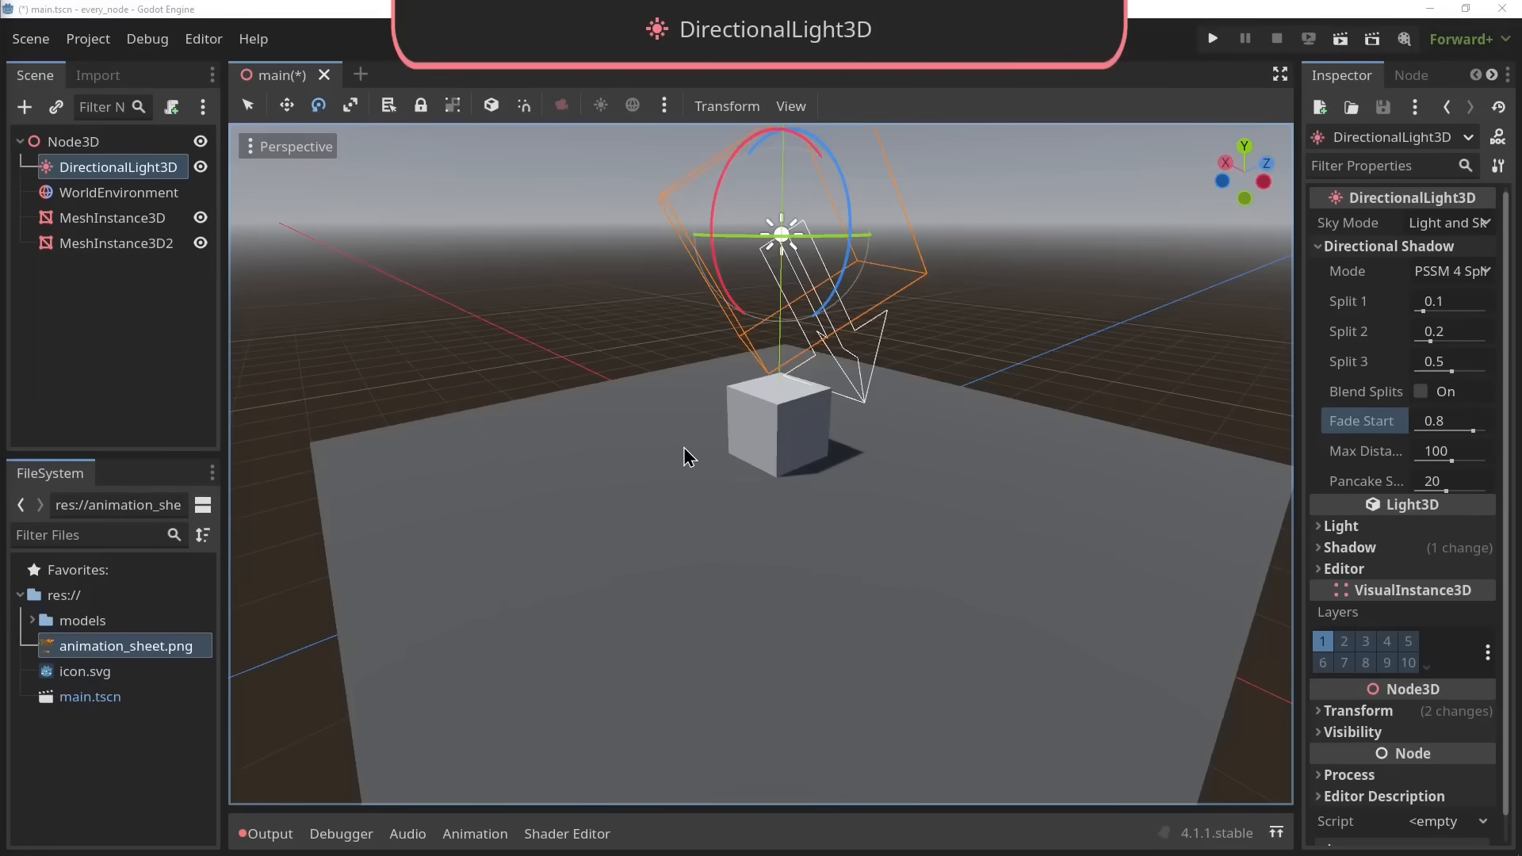
Rotate the DirectionalLight3D in the viewport to change the direction of the light on the cube
middle_click_drag(683, 447, 1125, 392)
mouse_move(711, 259)
left_mouse_down()
mouse_move(715, 224)
mouse_move(715, 241)
left_mouse_up()
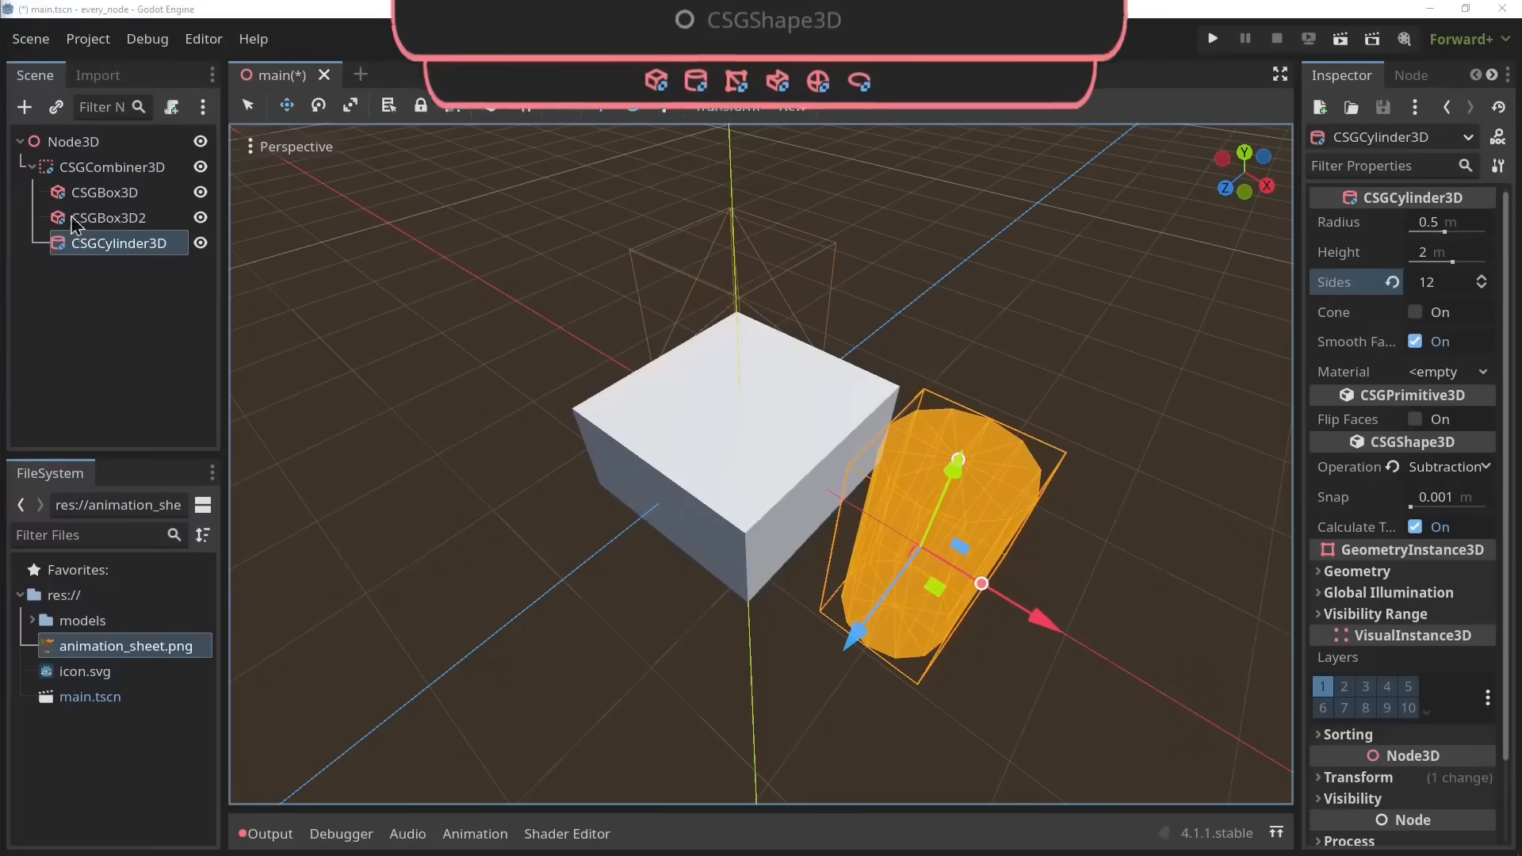
Lower CSGBox3D2 into the large box and stretch its height to about 2.062 m so it cuts through
left_click(132, 217)
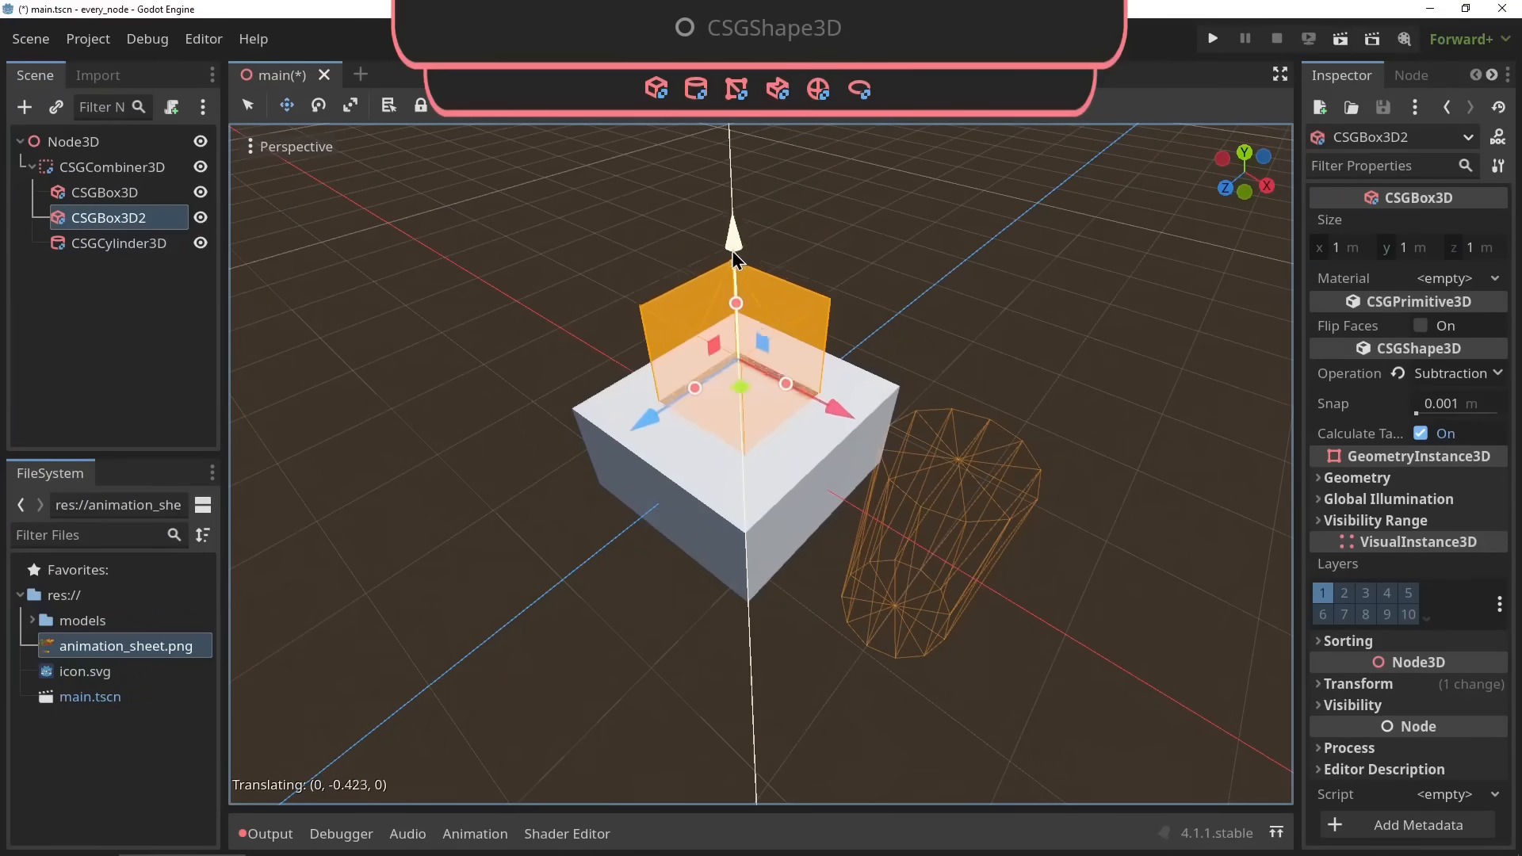
left_click_drag(731, 251, 737, 312)
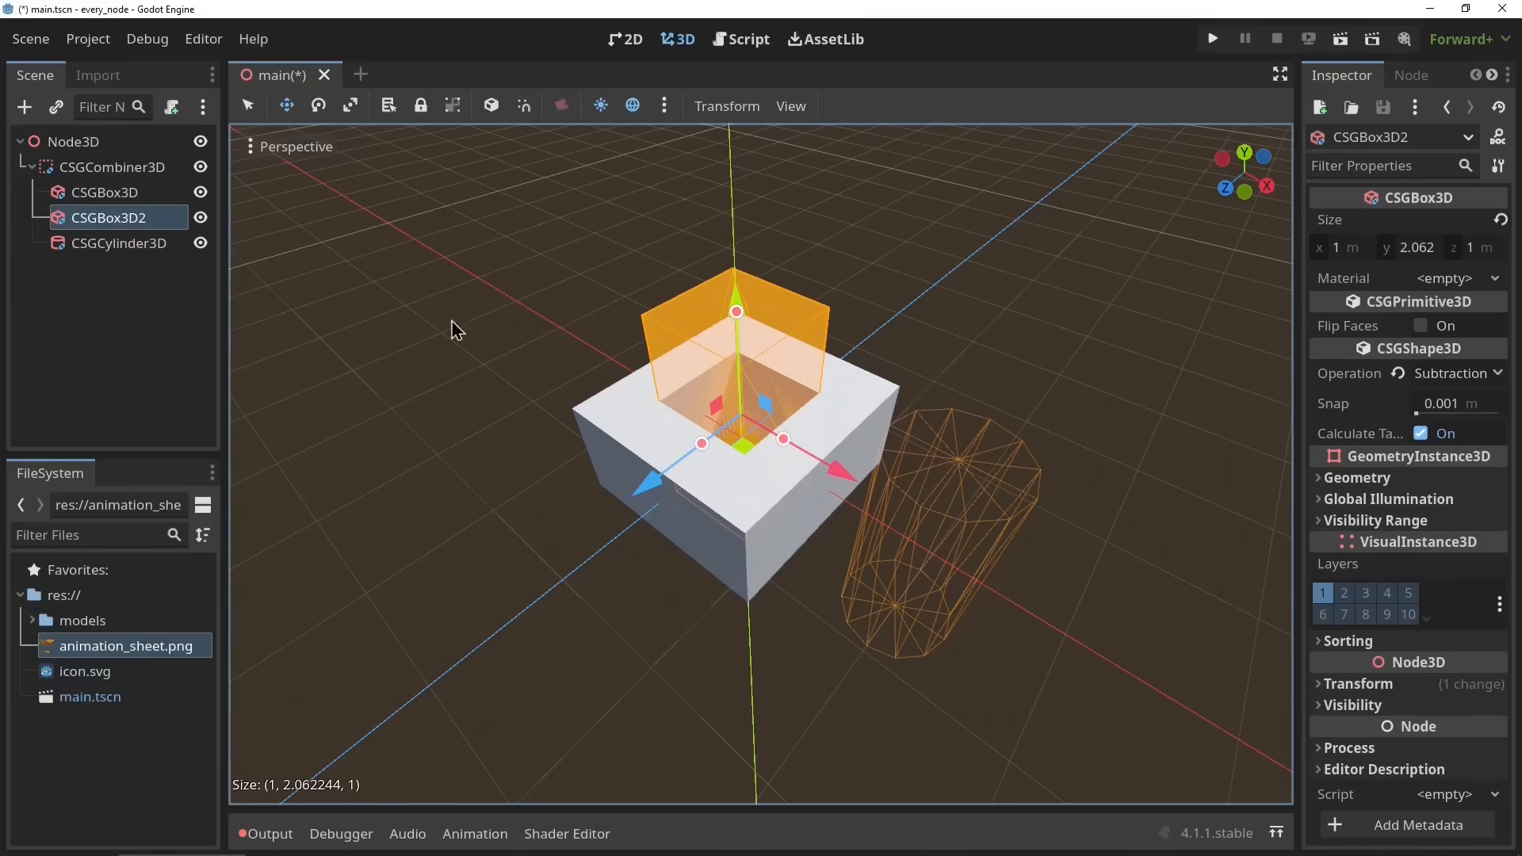
Move the CSGCylinder3D along the X axis into the box to widen the hole with a rounded end, and select the CSGCombiner3D
left_click(119, 244)
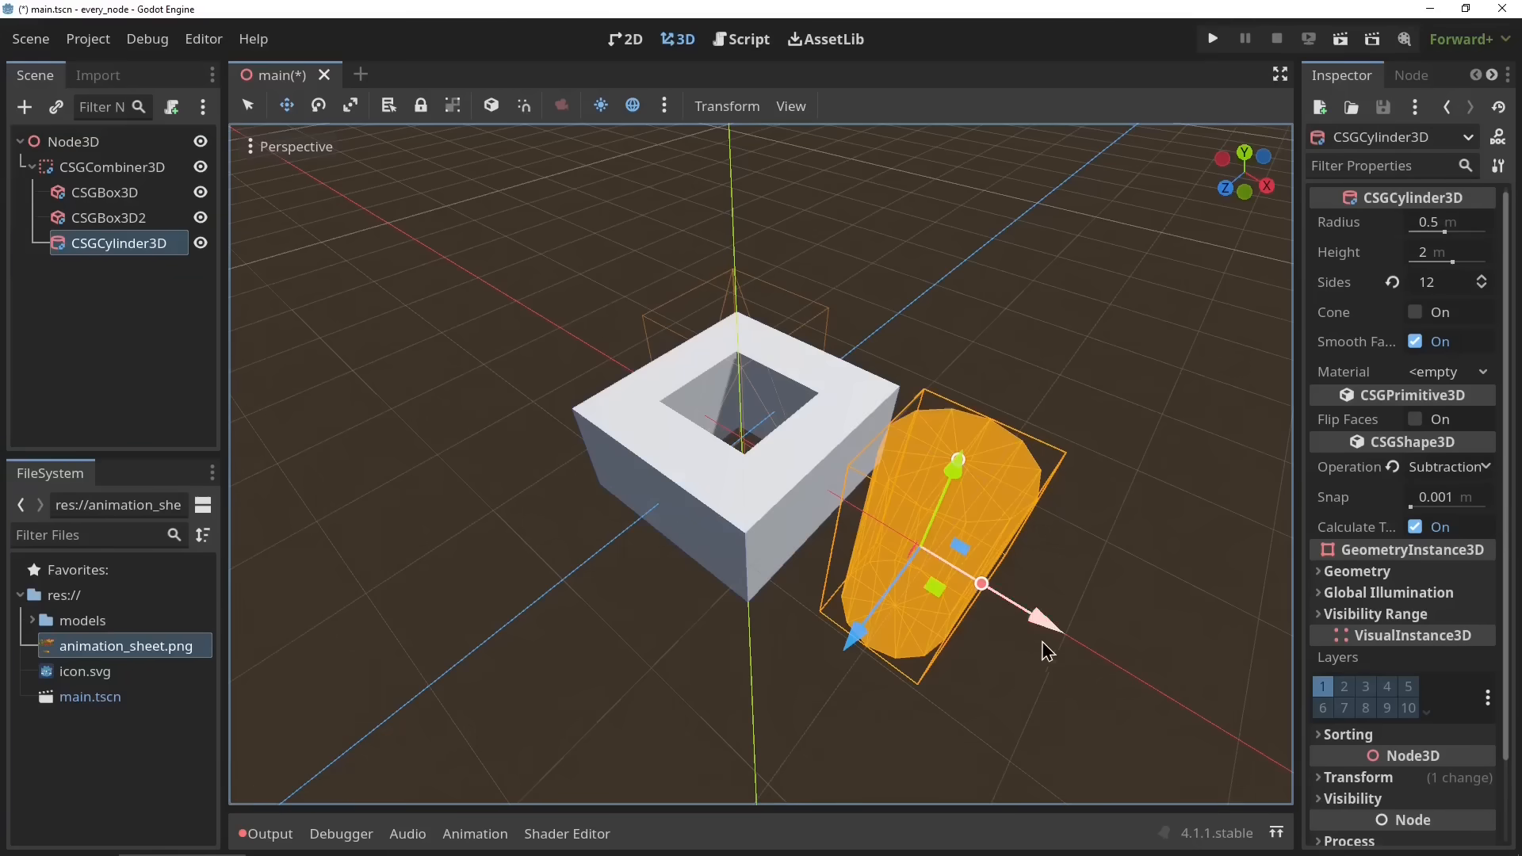
left_click_drag(1040, 630, 778, 474)
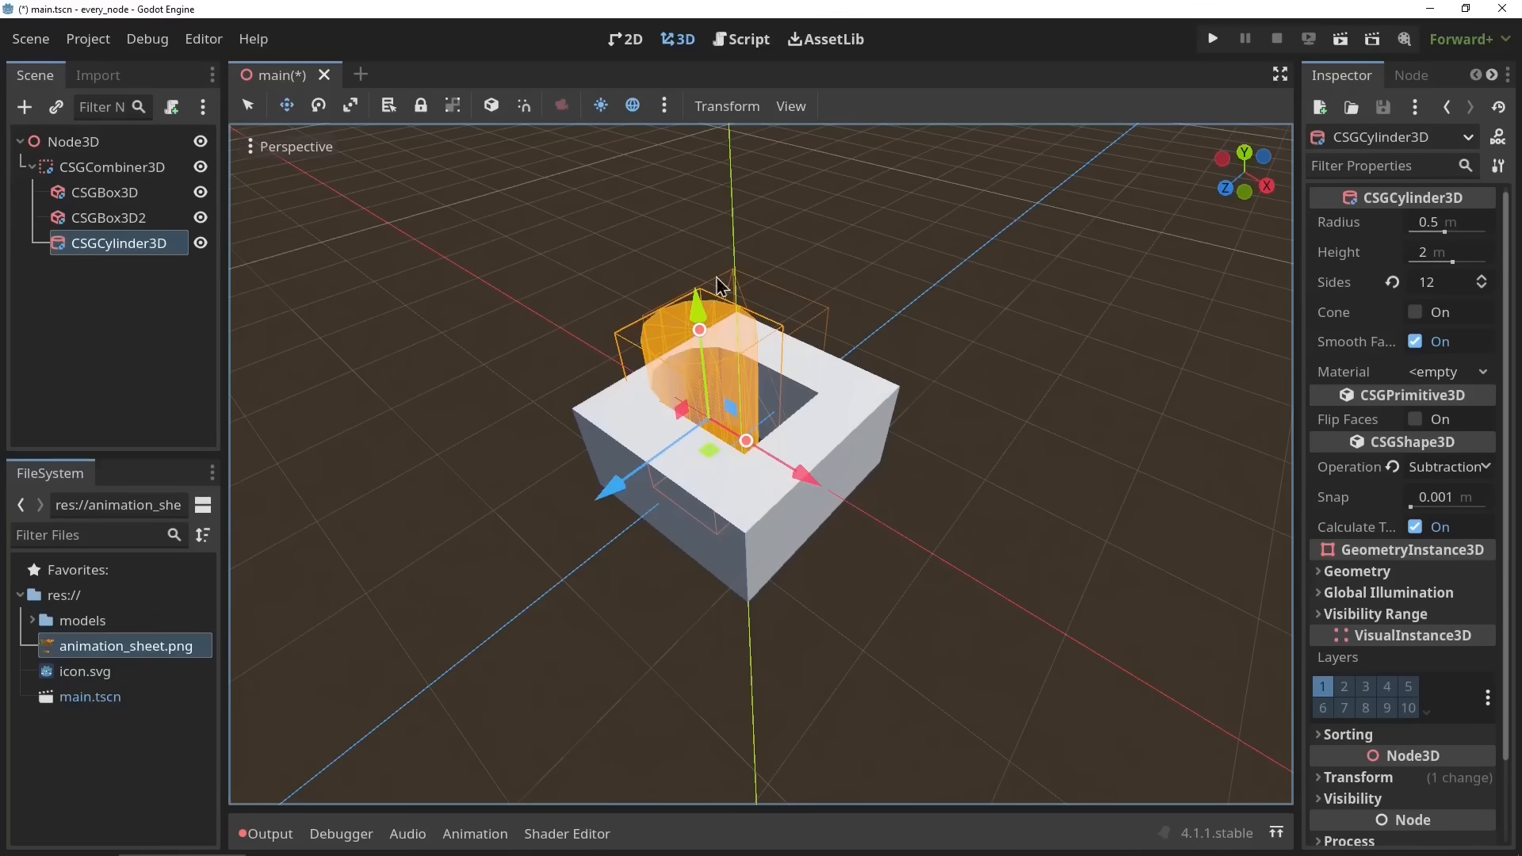
left_click(344, 204)
right_click_drag(344, 205, 379, 127)
key("w")
middle_click_drag(491, 408, 663, 434)
scroll(663, 435, "down", 6)
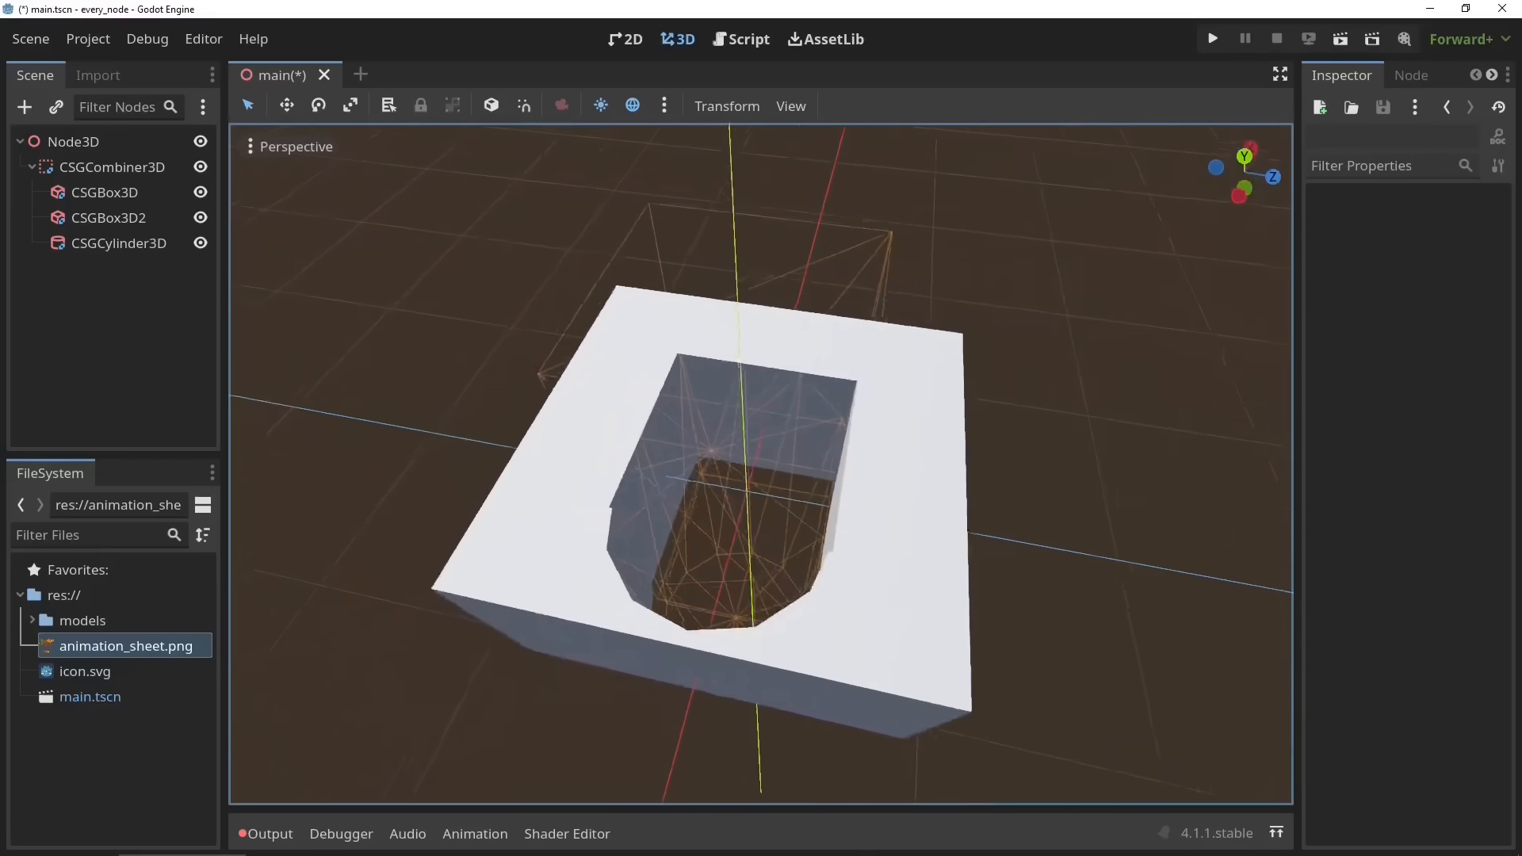
left_click(158, 168)
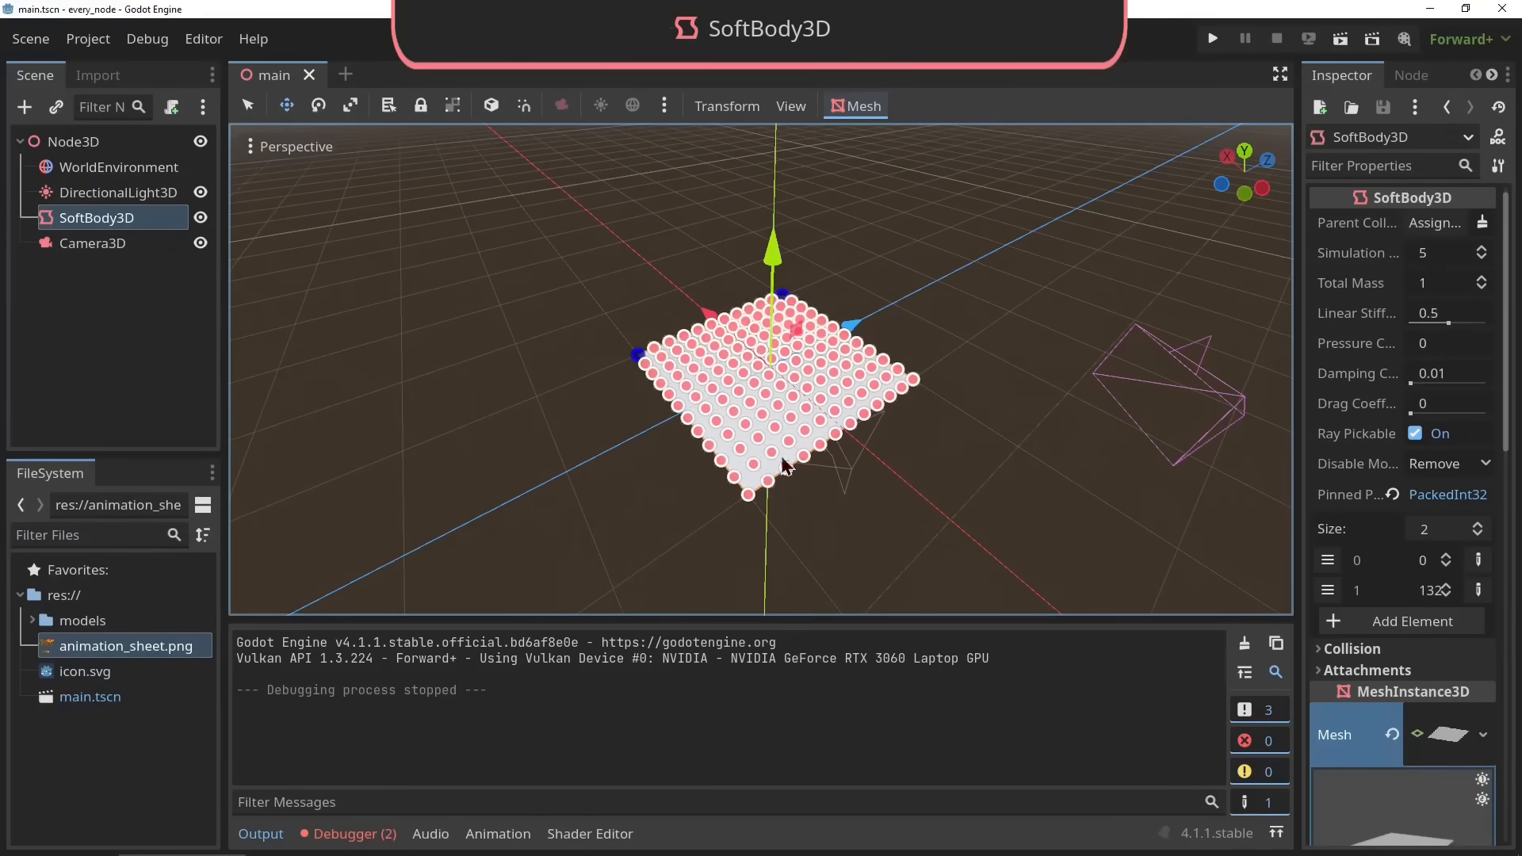
Review the SoftBody3D's mesh subdivisions and pinned points, and run the current scene to test the cloth
scroll(1476, 553, "down", 5)
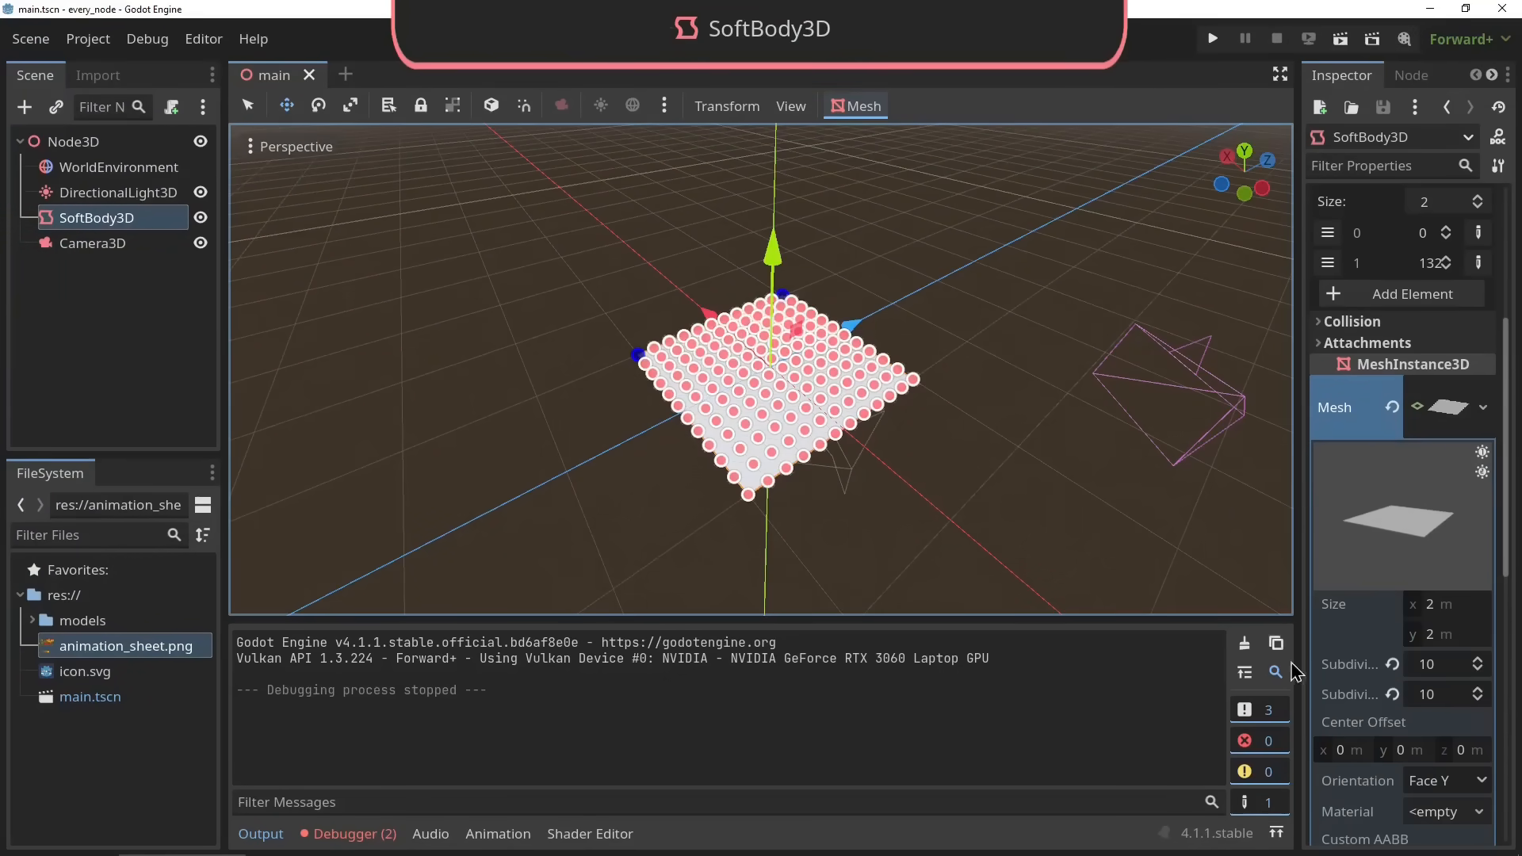
scroll(1424, 624, "up", 4)
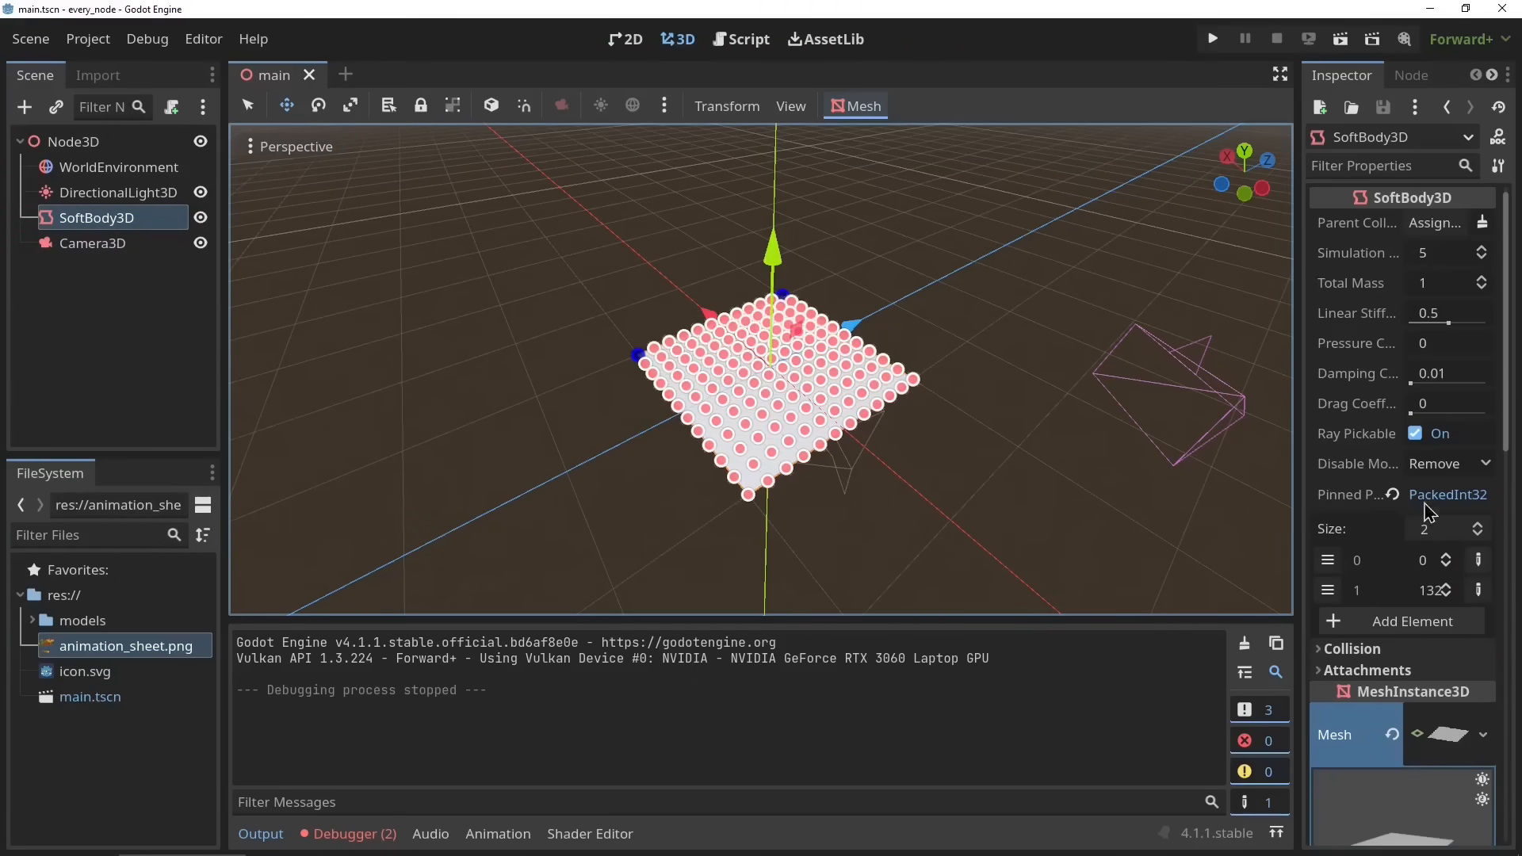
left_click(1340, 40)
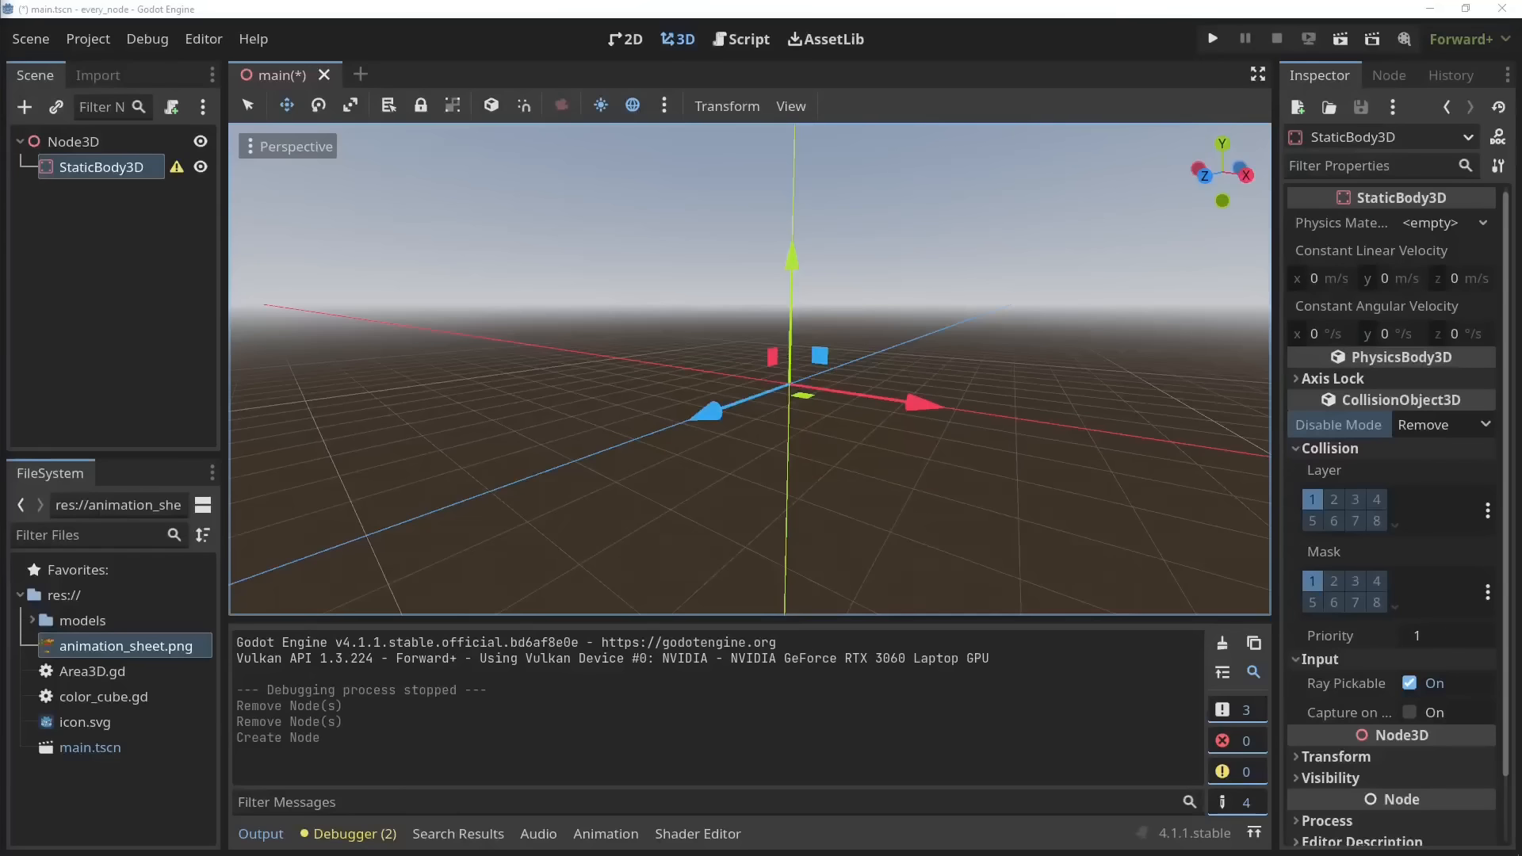
Add a CollisionShape3D as a child of the StaticBody3D
mouse_move(180, 181)
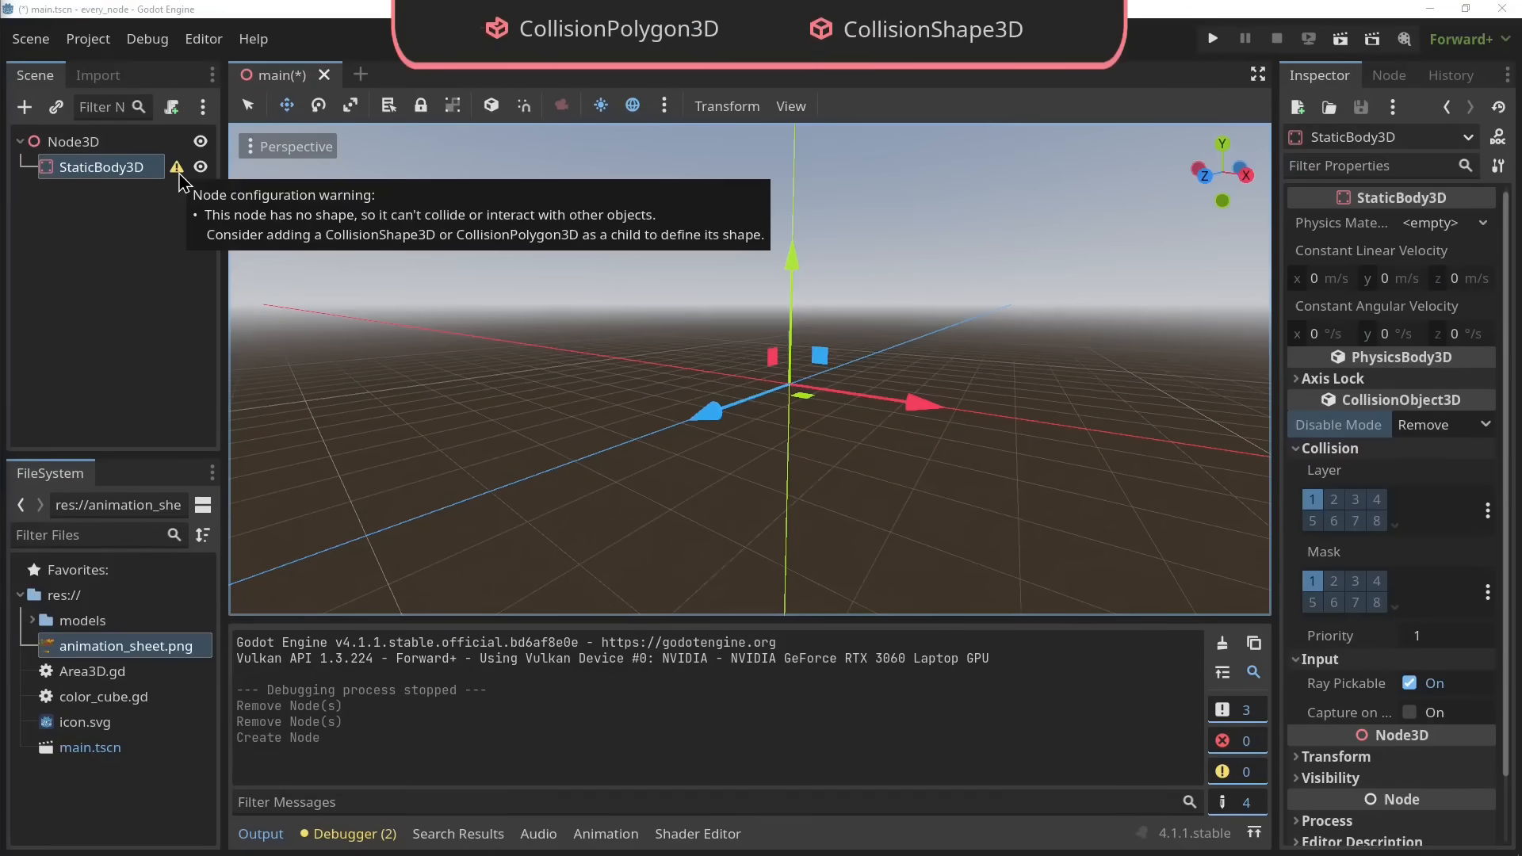
right_click(98, 170)
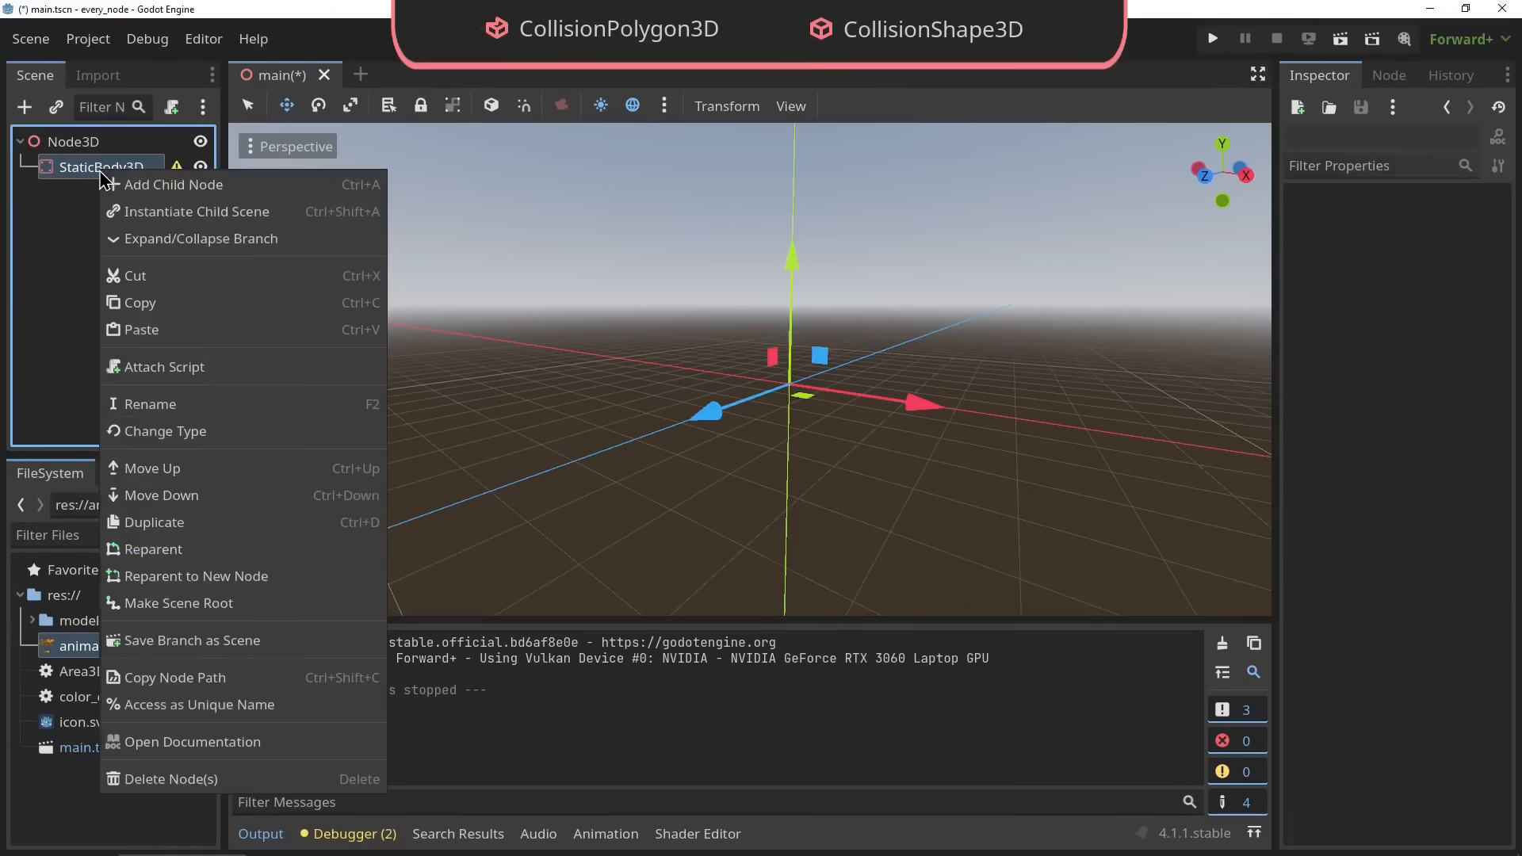
left_click(148, 189)
type("COLLI")
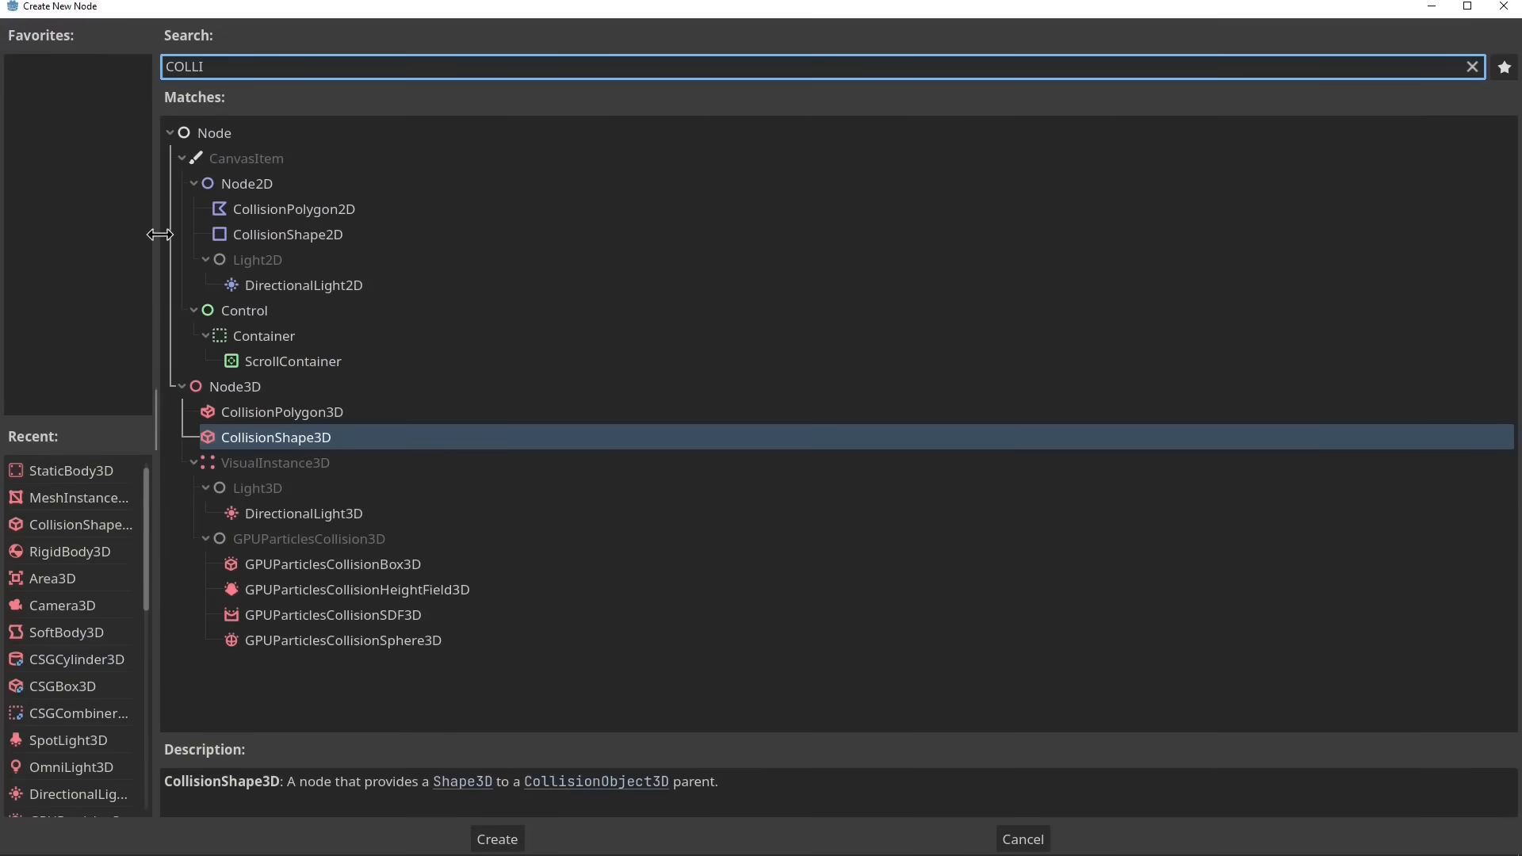
left_click(293, 413)
left_click(289, 438)
left_click(297, 413)
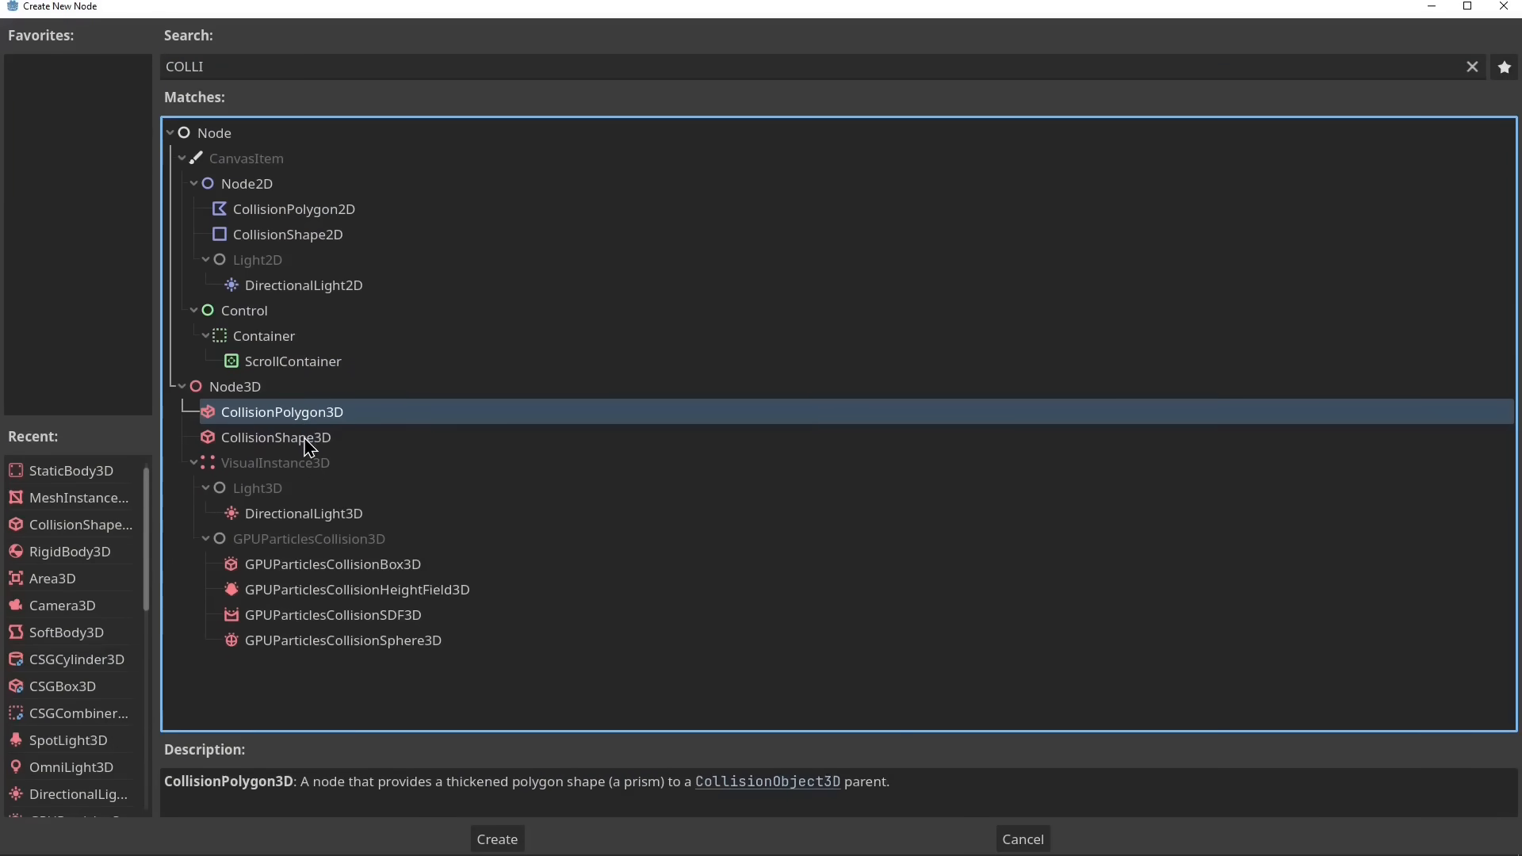
left_click(274, 439)
double_click(272, 442)
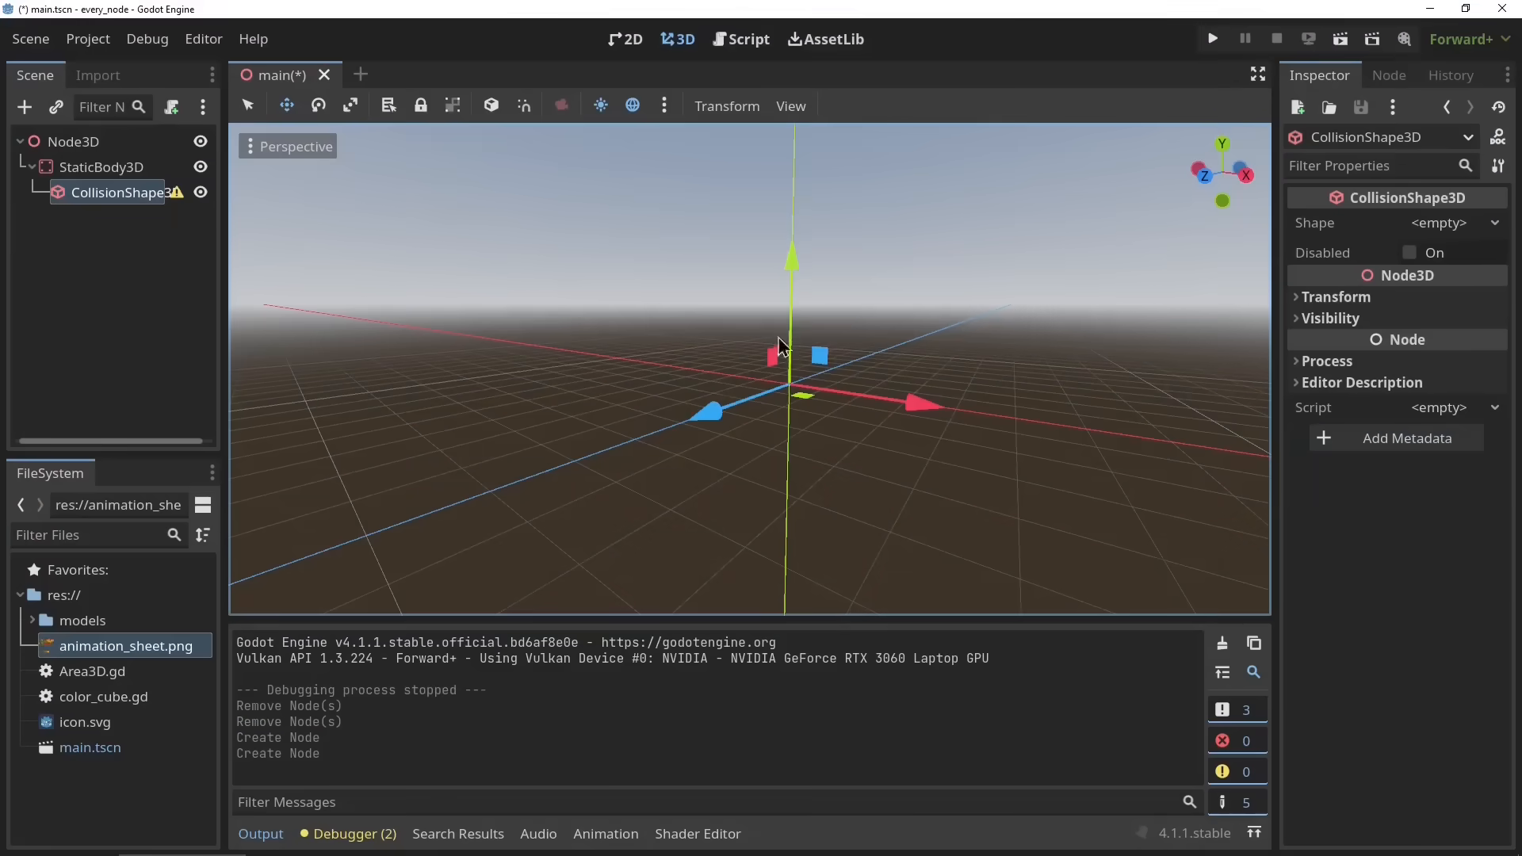
Assign a new BoxShape3D as the shape of the CollisionShape3D
left_click(1441, 225)
left_click(1348, 305)
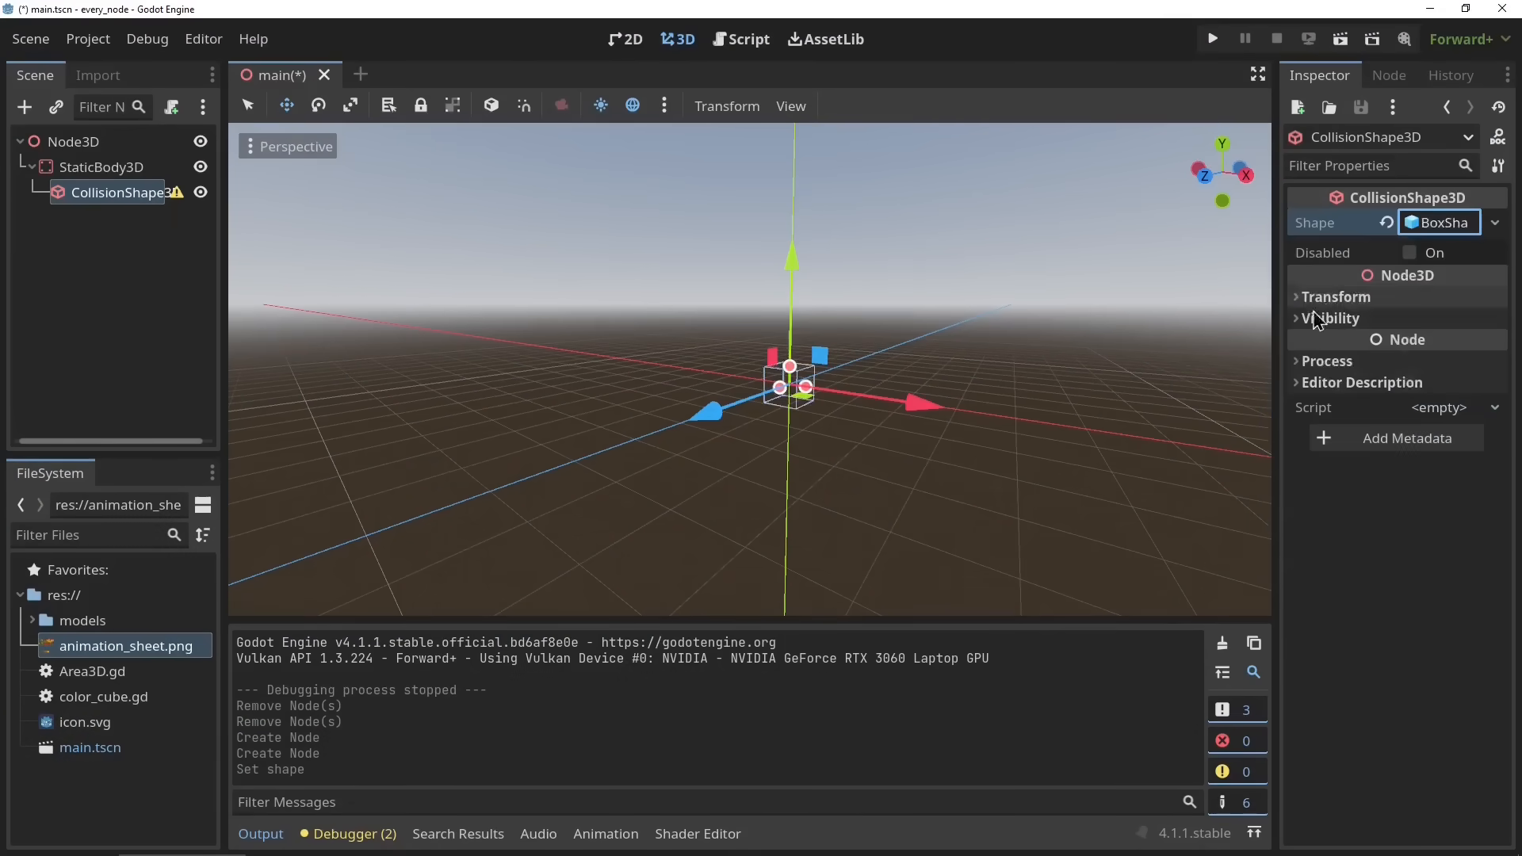
scroll(1086, 383, "down", 5)
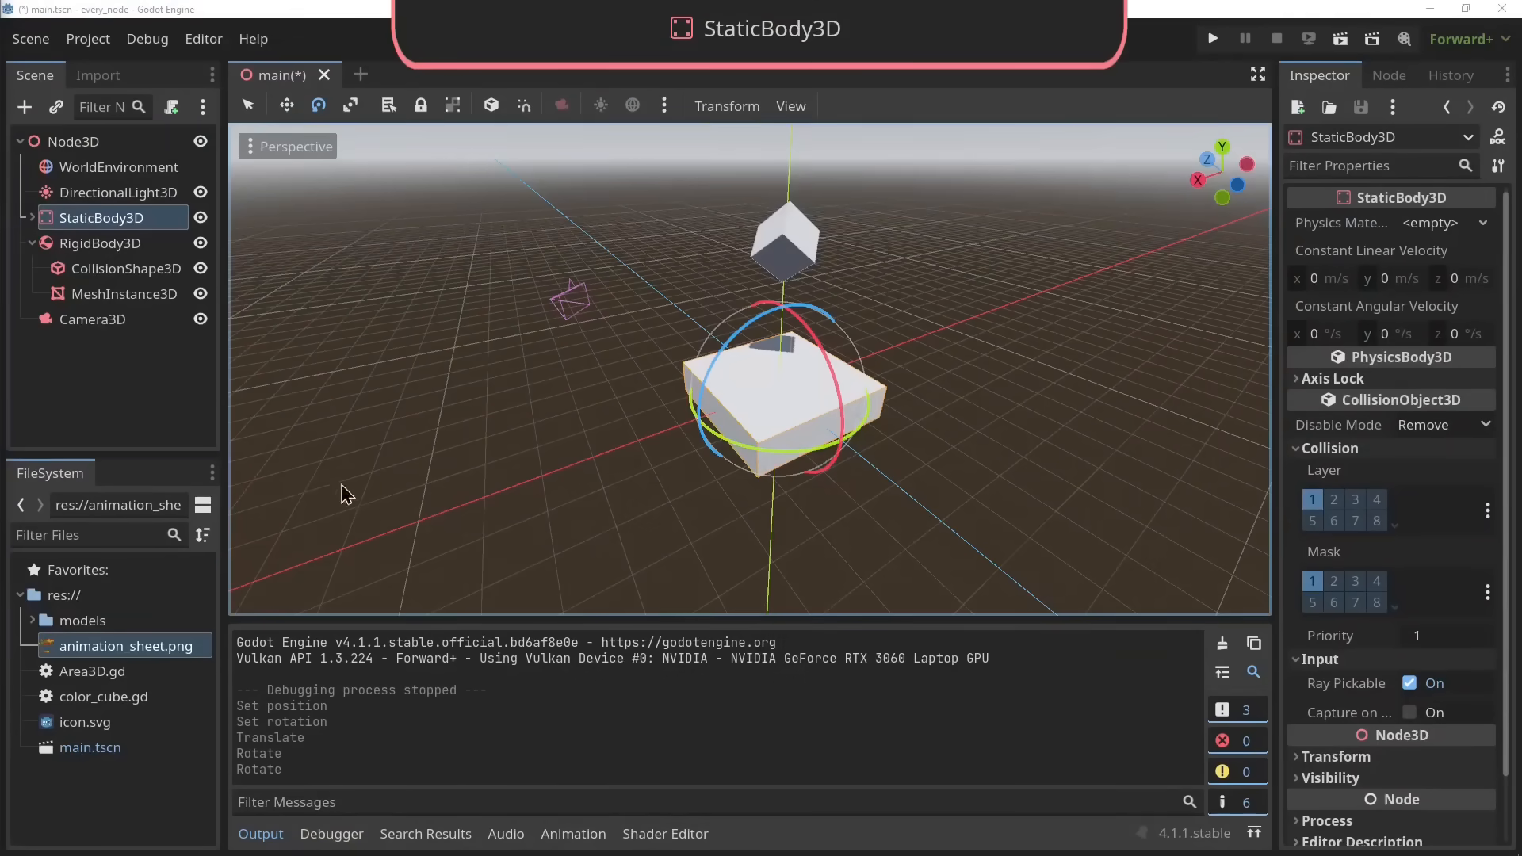
Examine the tilted StaticBody3D platform and run the current scene to test the RigidBody3D cube falling onto it
scroll(727, 533, "up", 5)
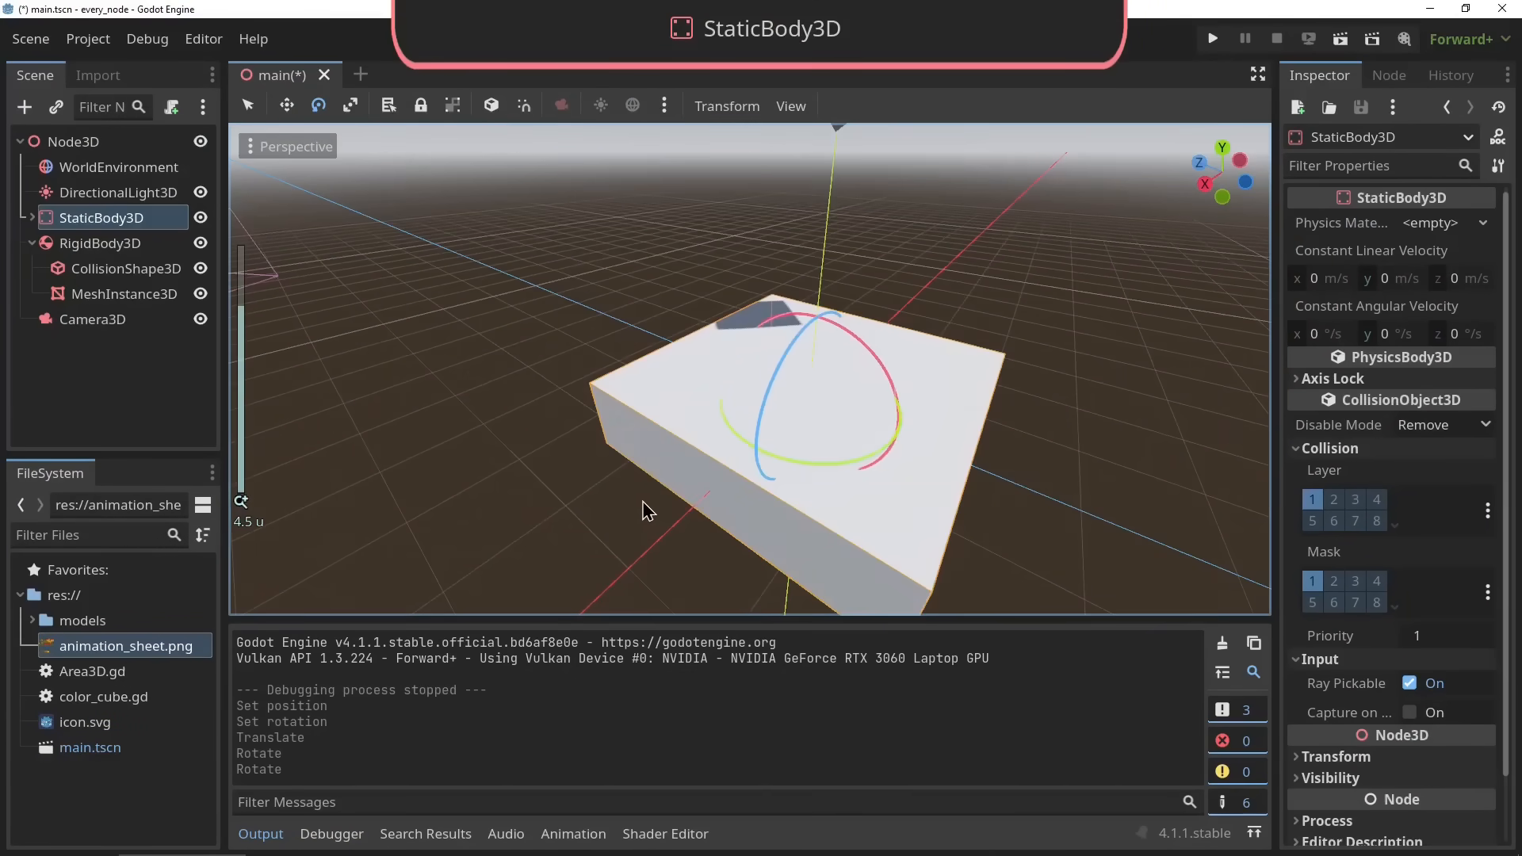
middle_click_drag(645, 513, 1007, 491)
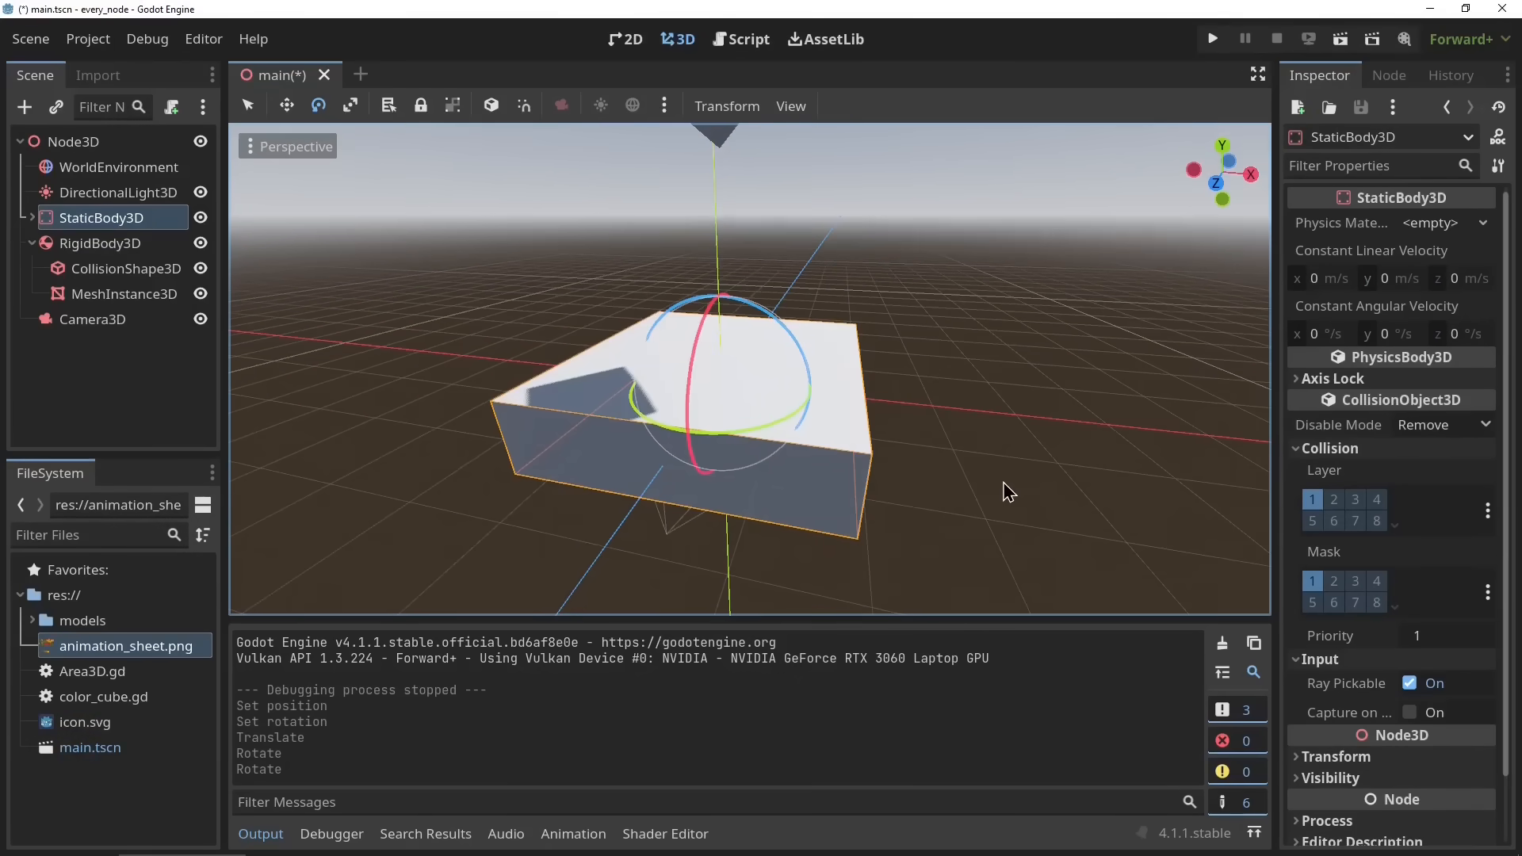
left_click(1340, 39)
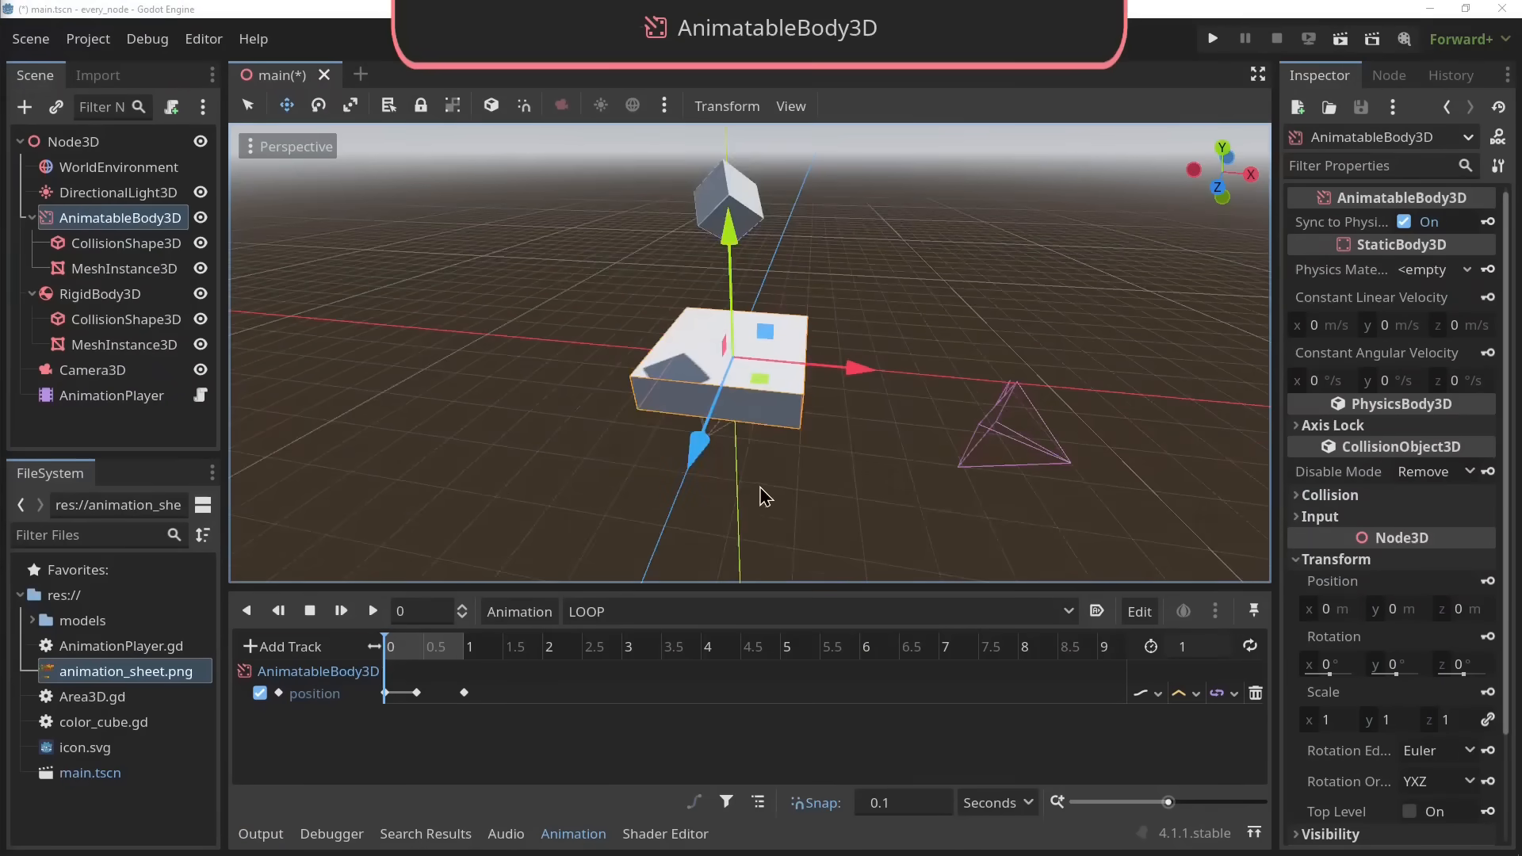
Examine the AnimatableBody3D platform and run the current scene to test how it moves the RigidBody3D cube
mouse_move(745, 444)
middle_mouse_down()
mouse_move(792, 485)
mouse_move(714, 499)
mouse_move(756, 486)
mouse_move(731, 458)
middle_mouse_up()
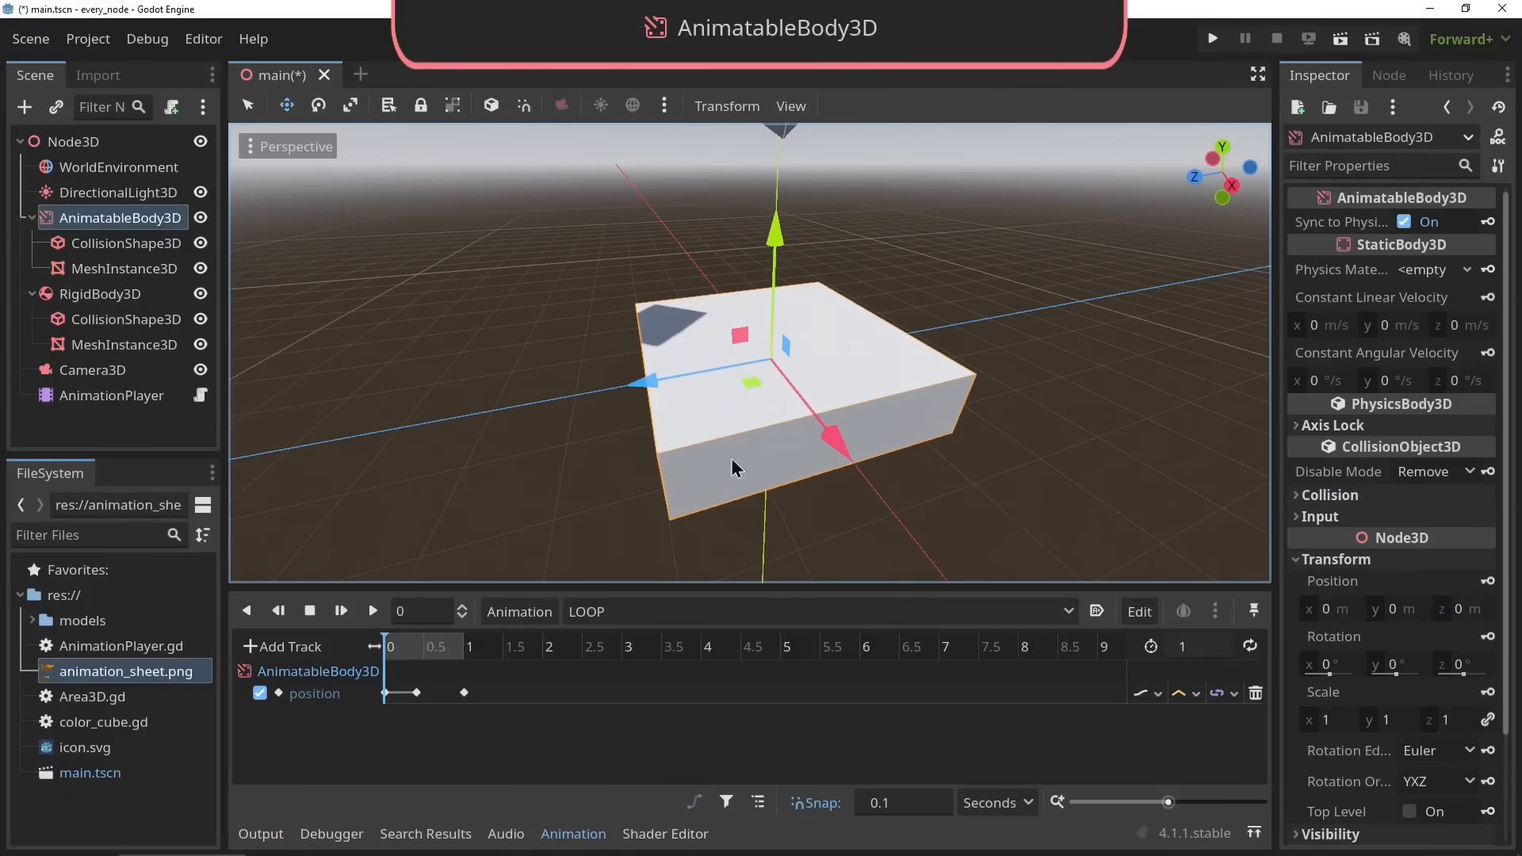
left_click(1340, 39)
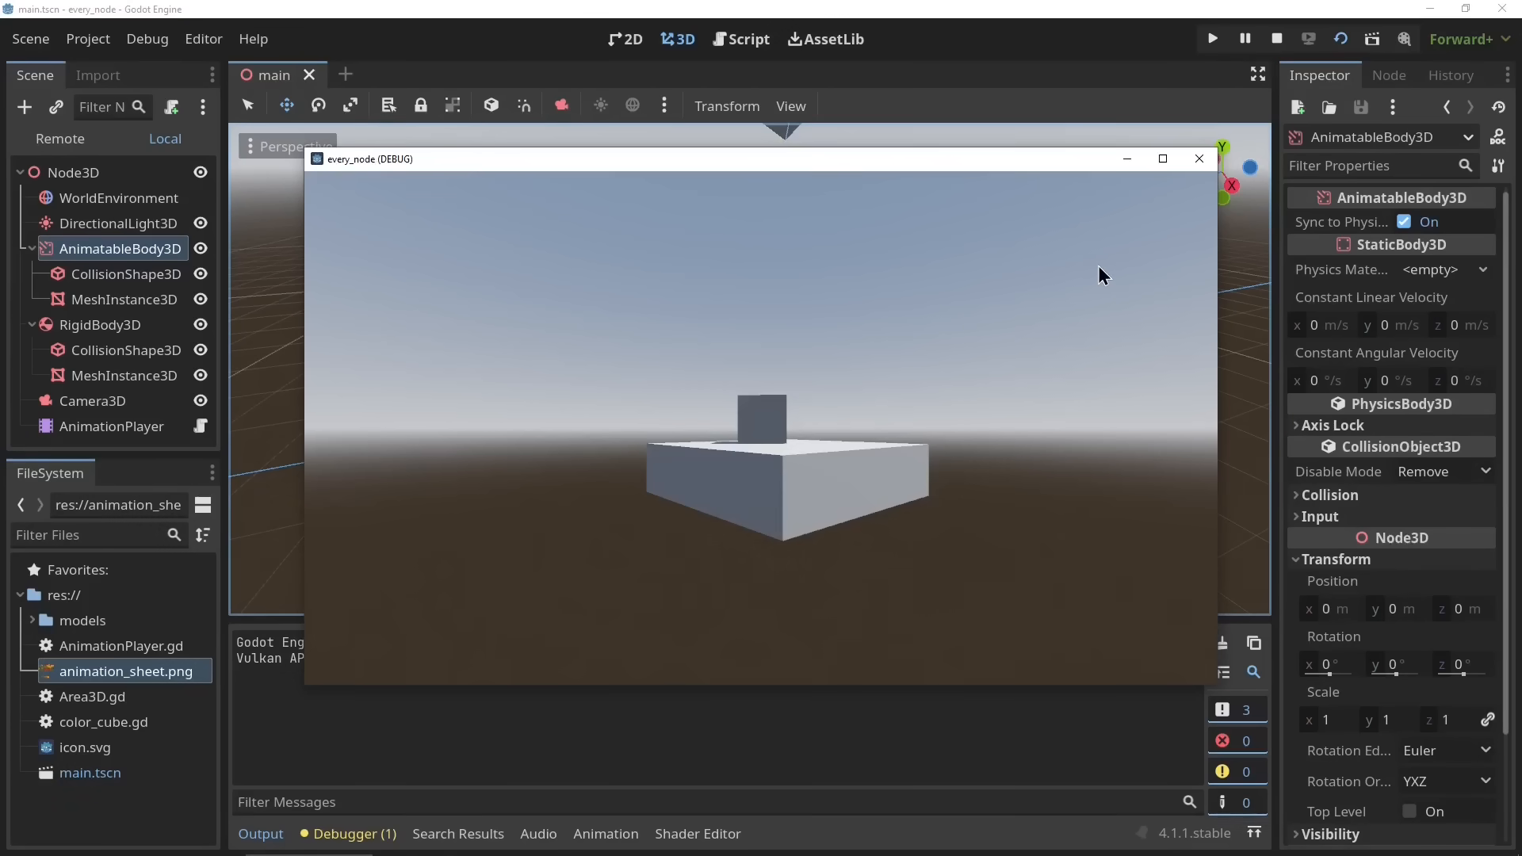
left_click(1196, 160)
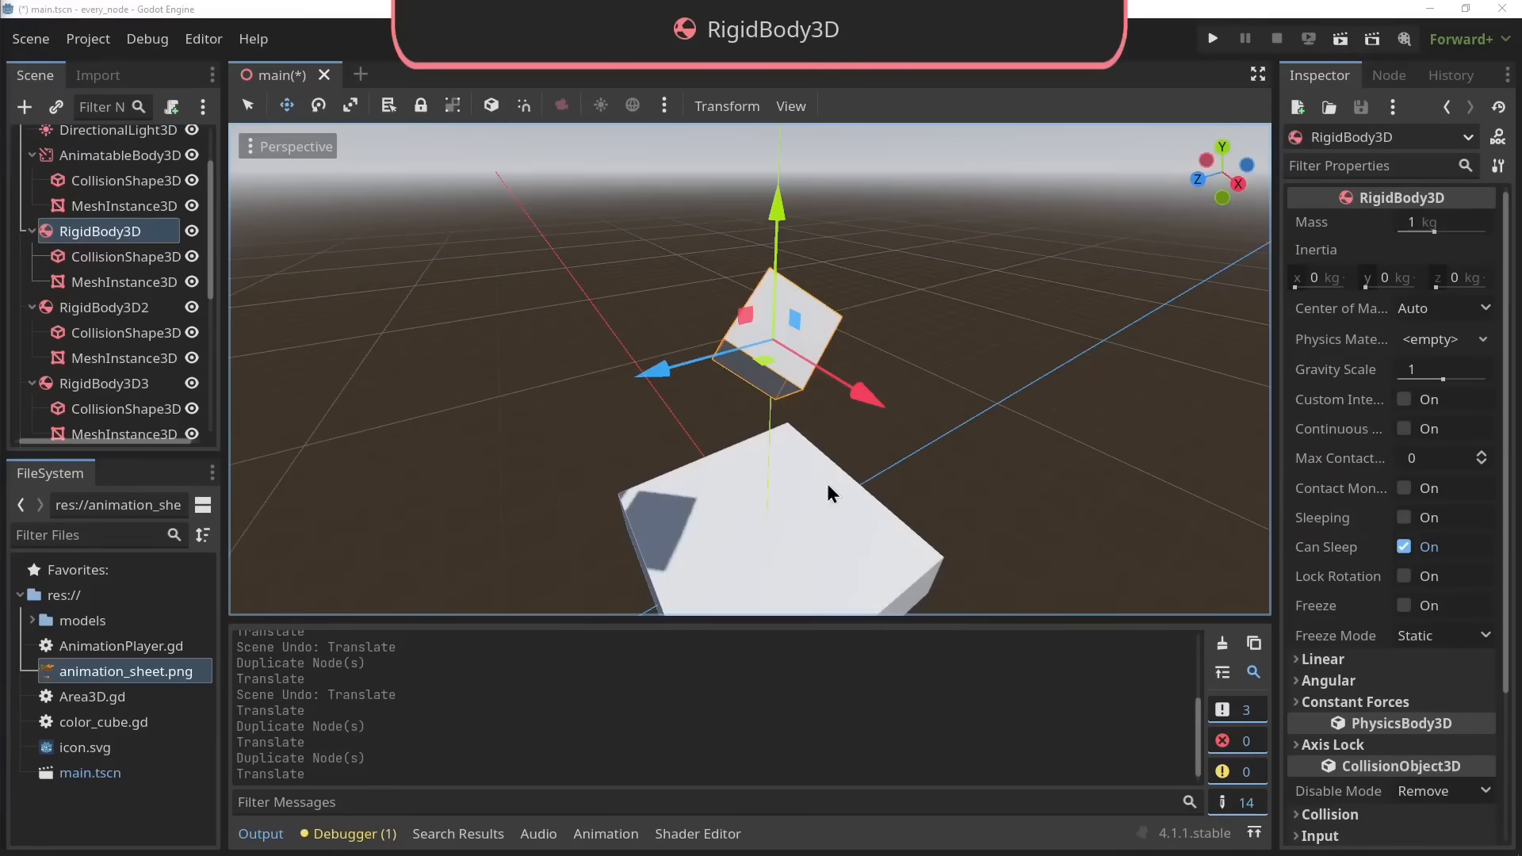
Examine the duplicated RigidBody3D cubes above the platform and run the current scene to test their collisions
middle_click_drag(826, 483, 407, 483)
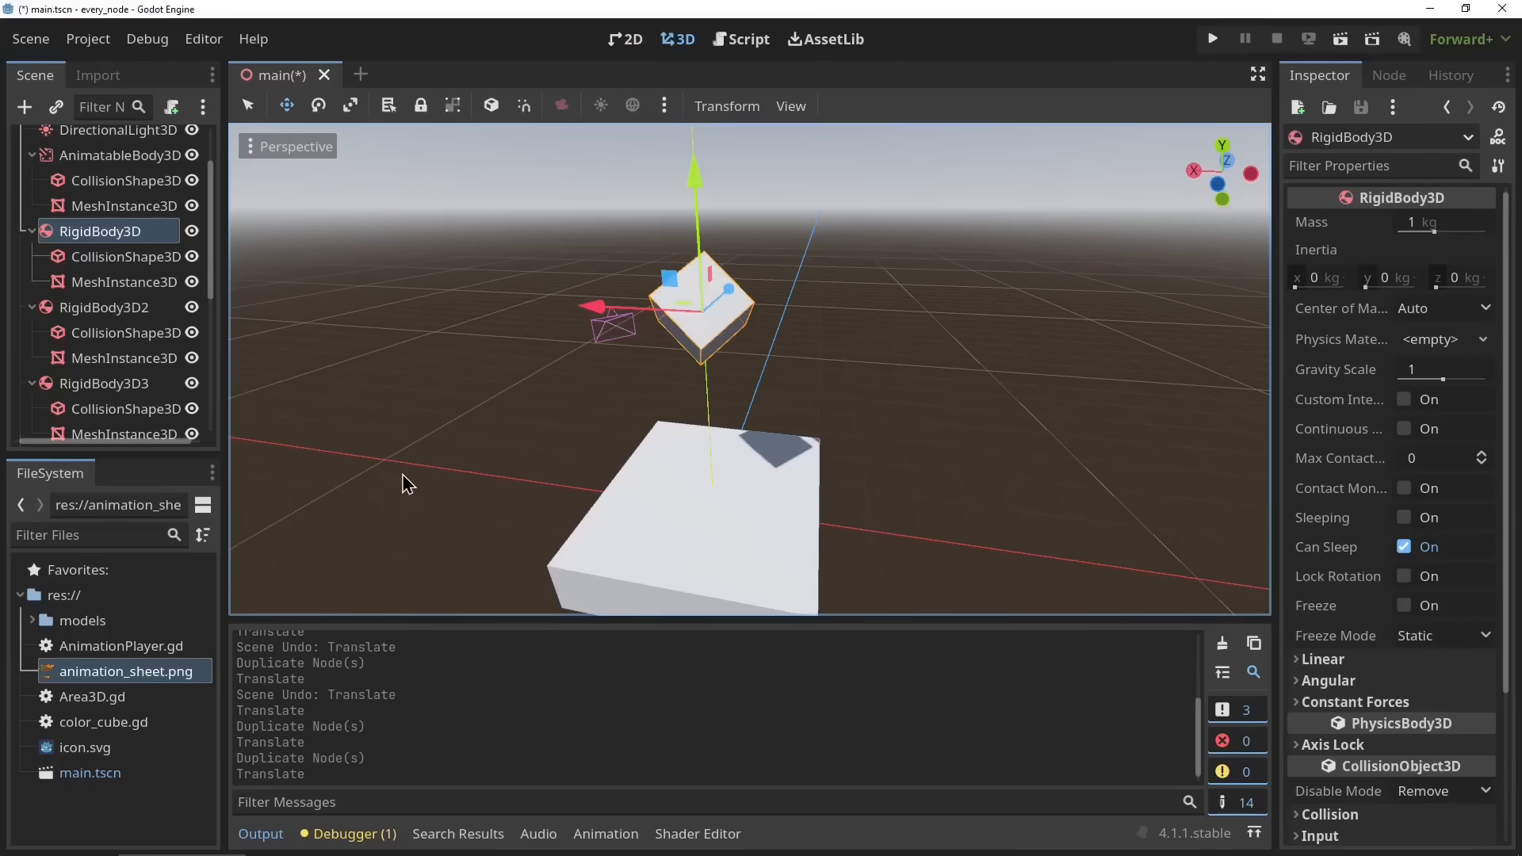
left_click(1337, 49)
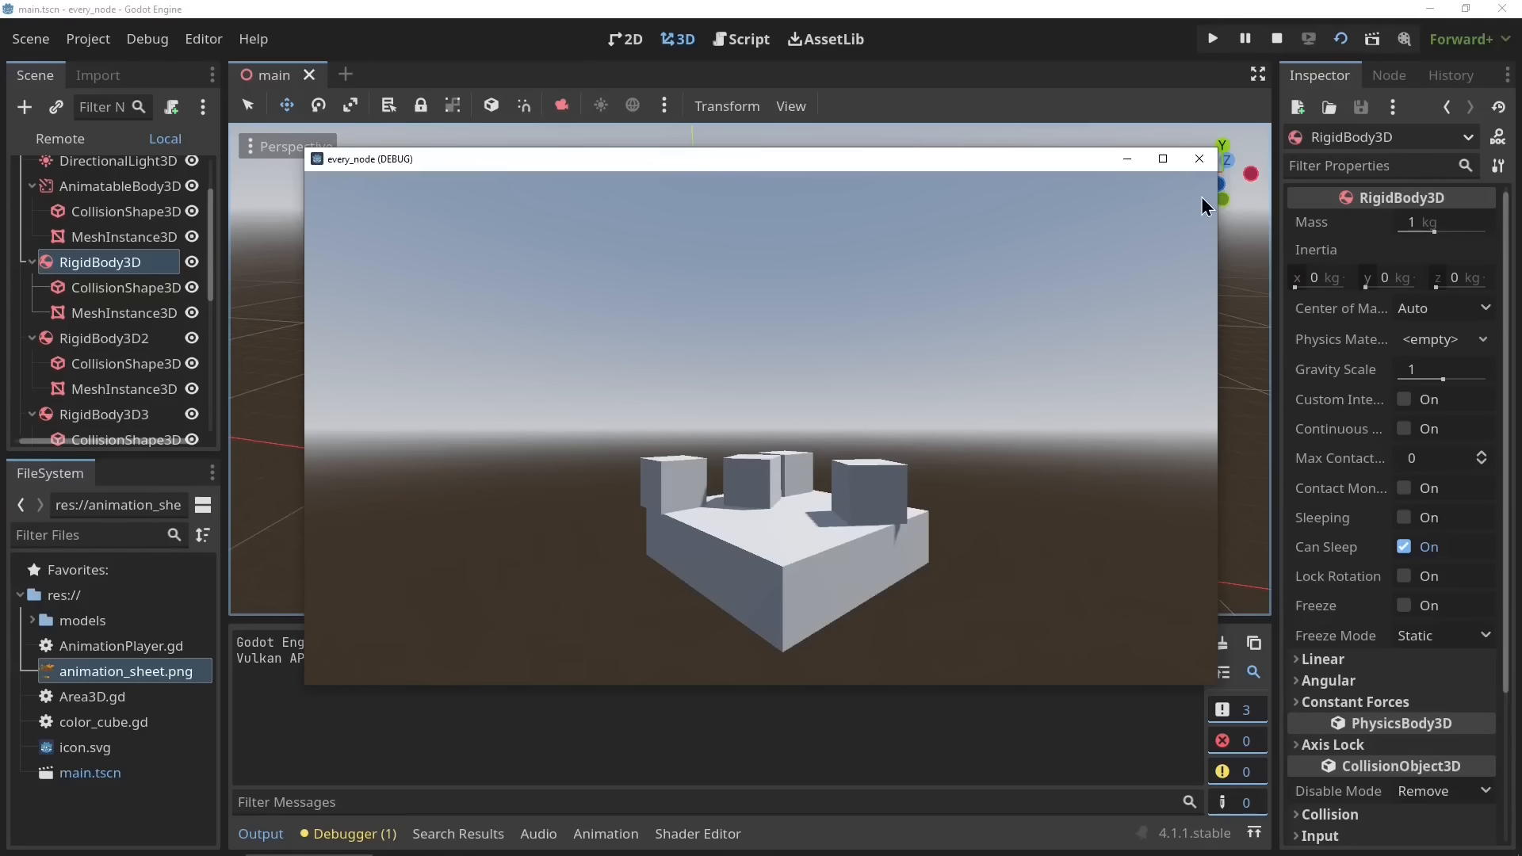
left_click(1196, 159)
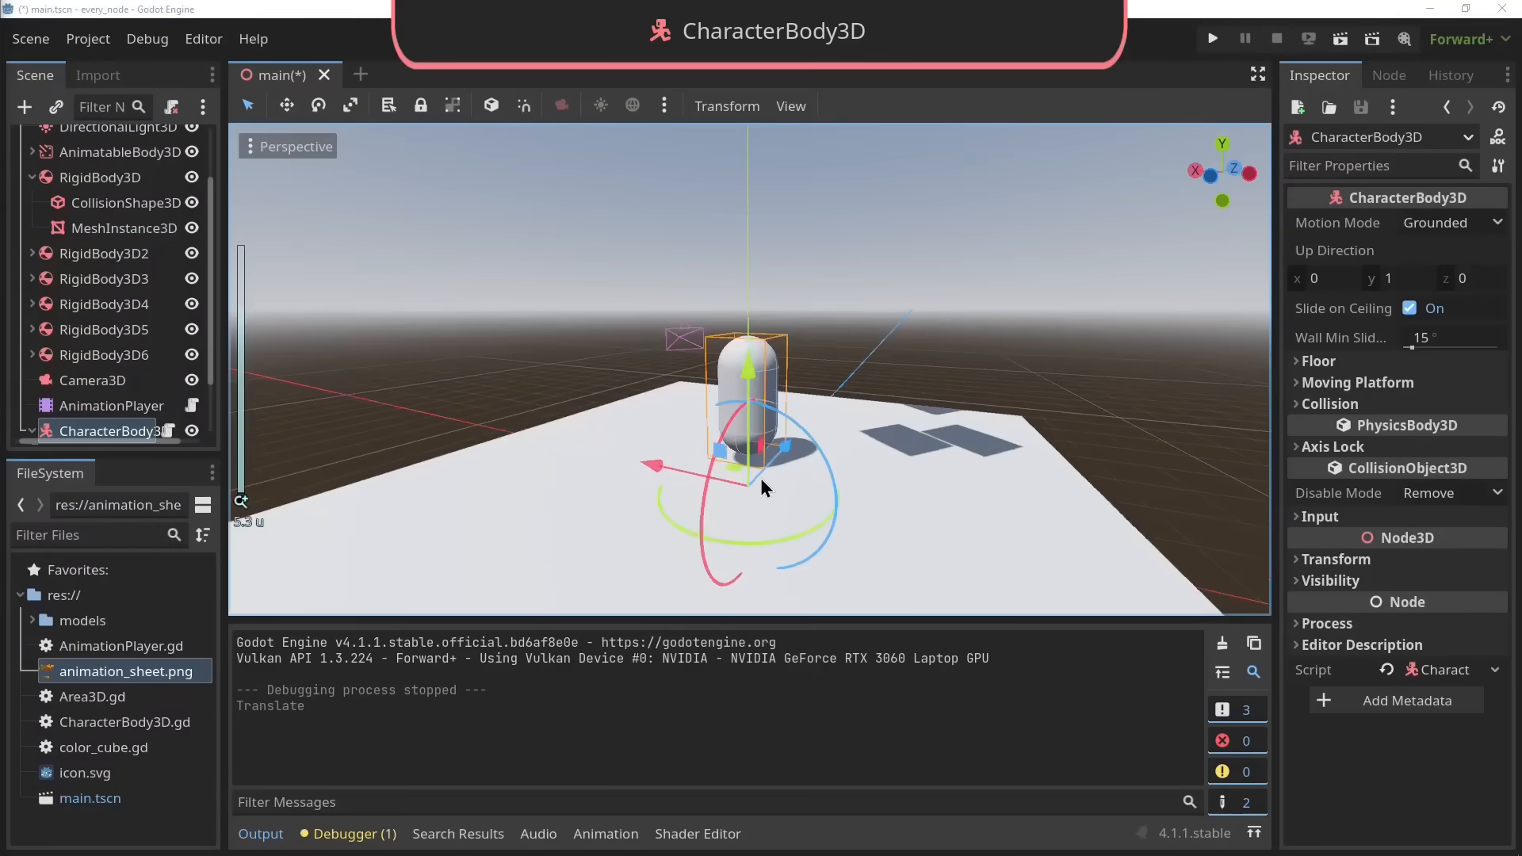
Review the CharacterBody3D's capsule and its movement script, and run the current scene
scroll(759, 478, "up", 4)
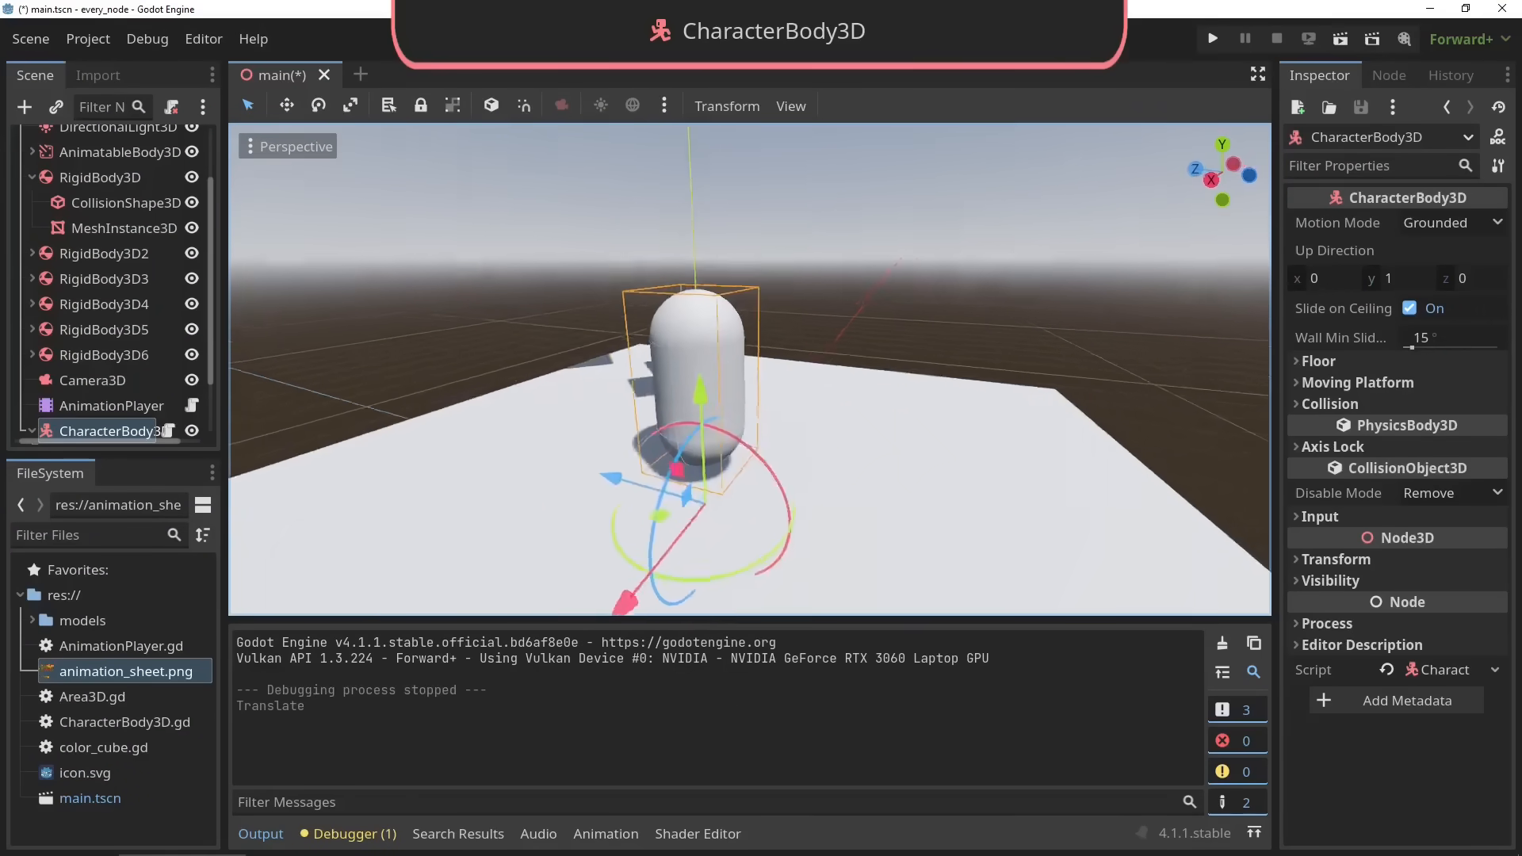
left_click(168, 430)
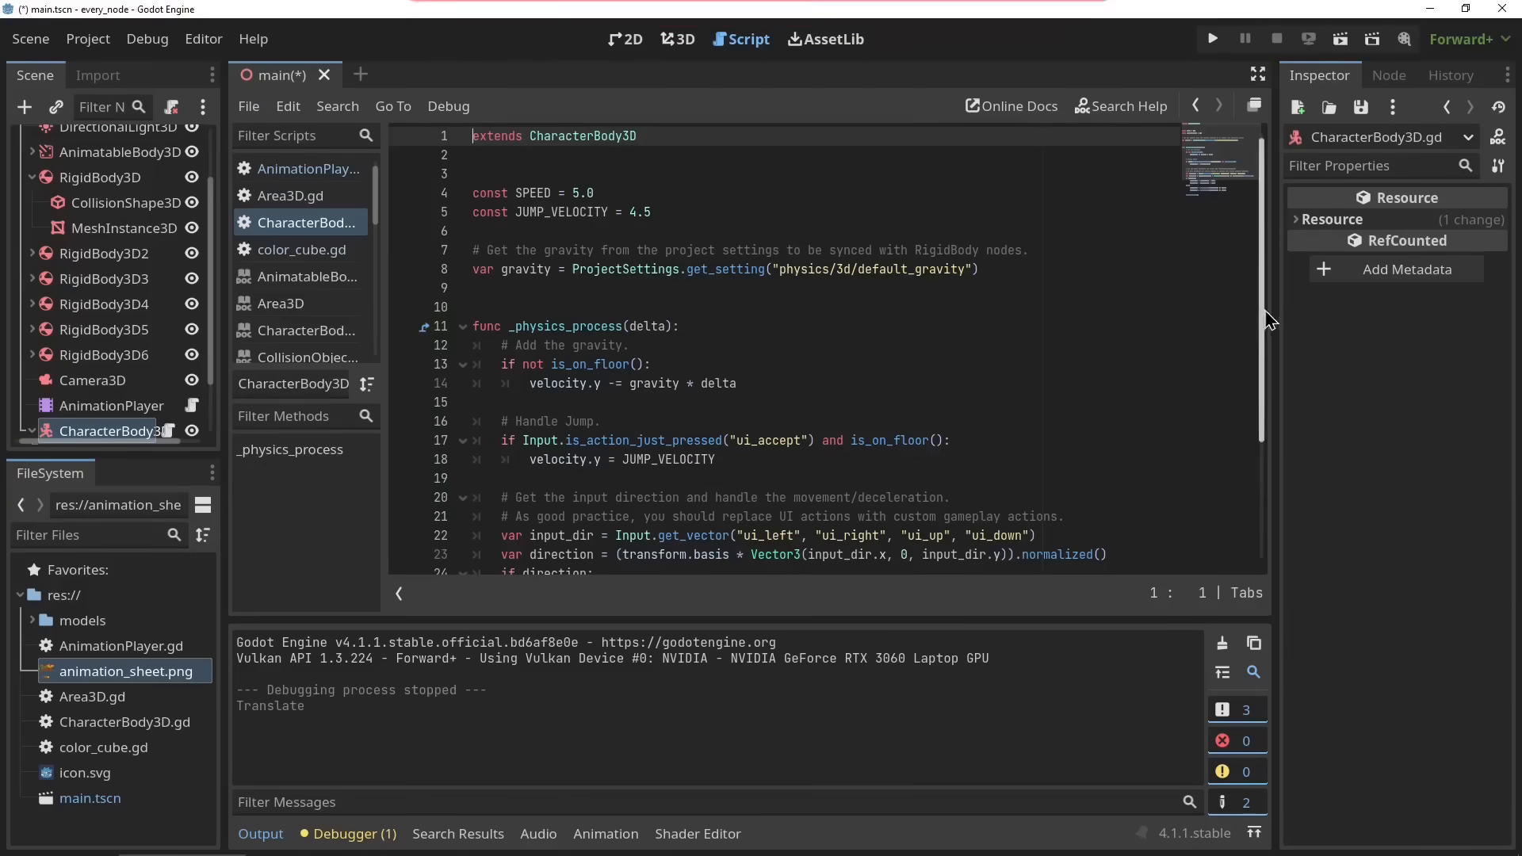
left_click_drag(1264, 317, 1243, 492)
left_click(1341, 41)
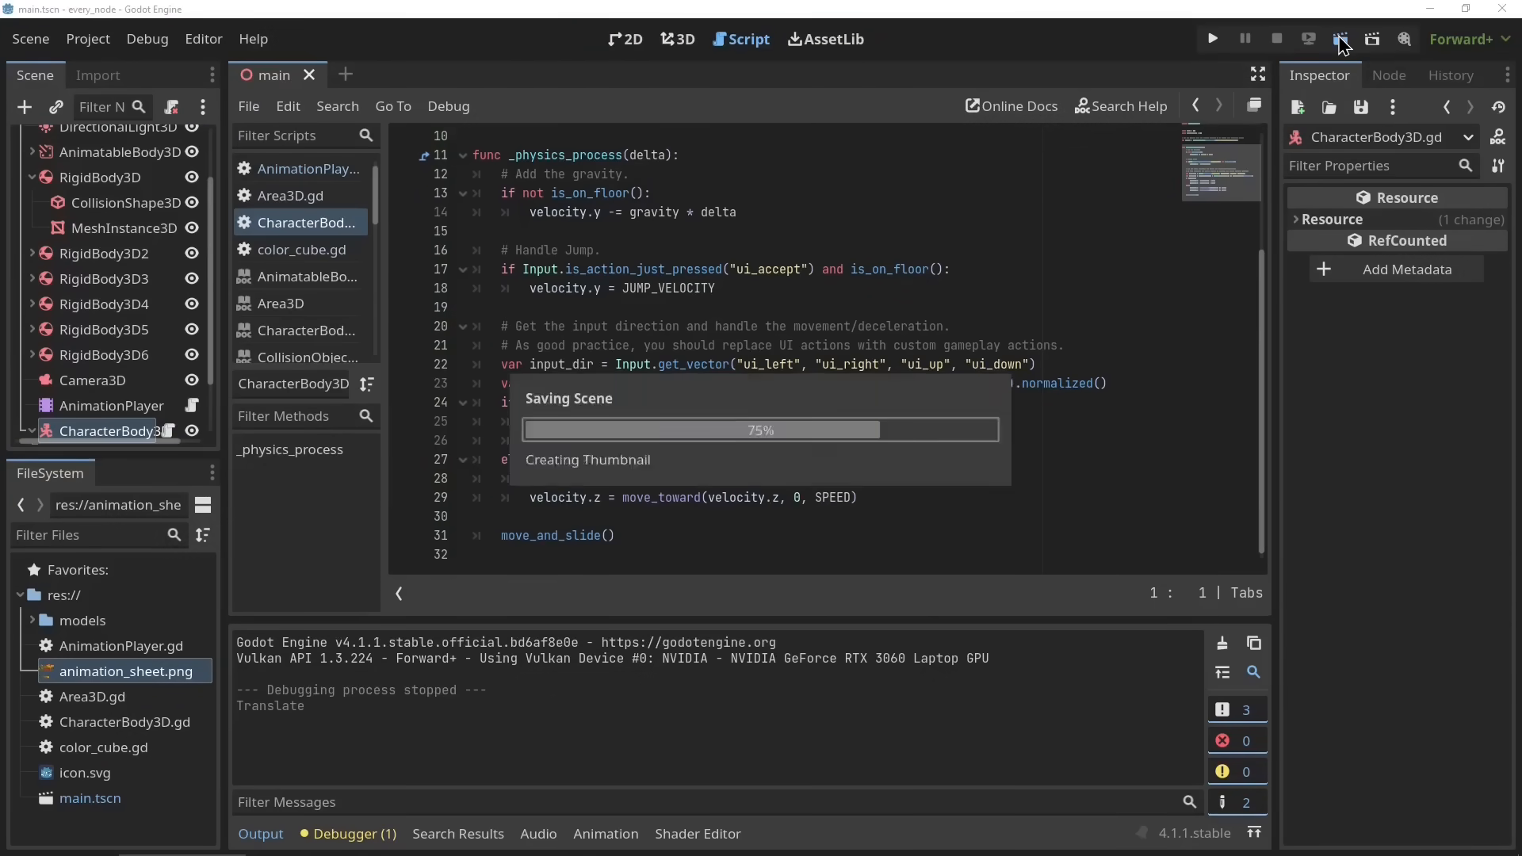
Test the CharacterBody3D by moving the capsule in all directions and jumping around the RigidBody3D cubes
key("Right")
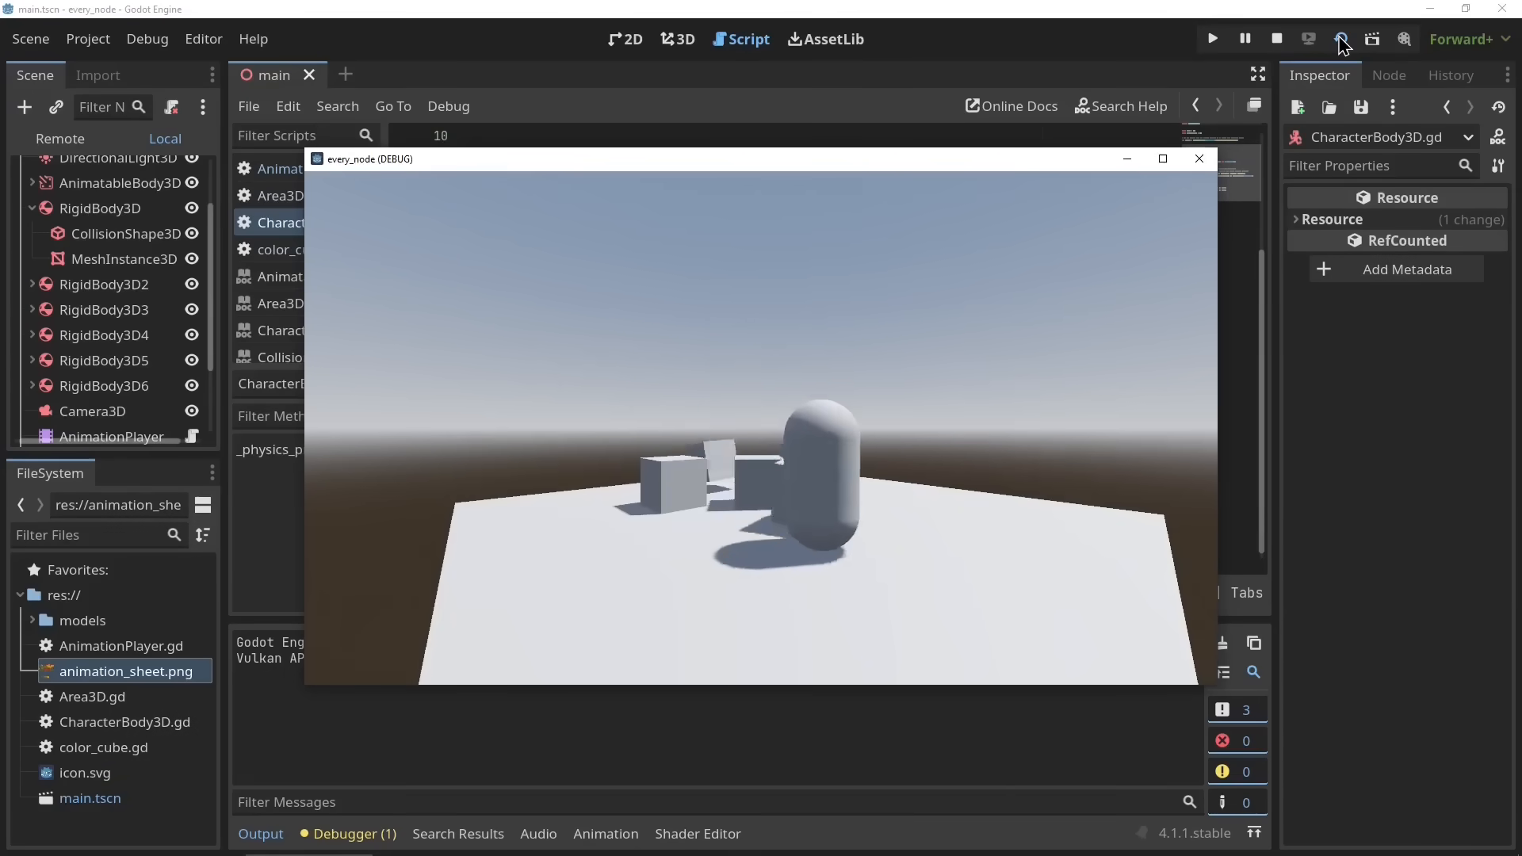
key("Left")
key("Down")
key("Up")
key("Left")
key("Down")
key("Right")
key("space")
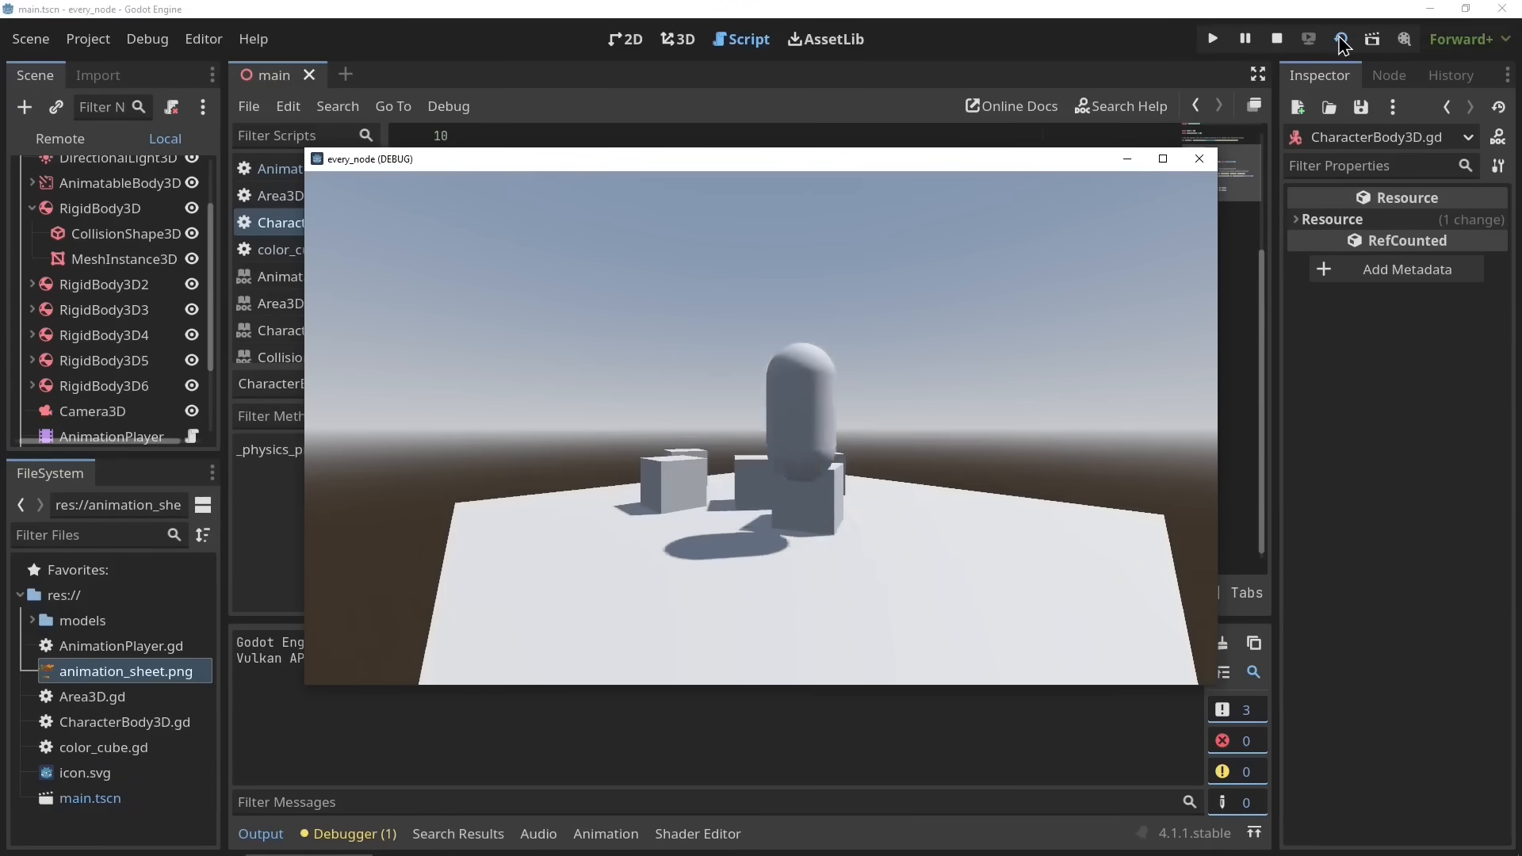
key("Up")
key("Left")
key("space")
key("Down")
key("space")
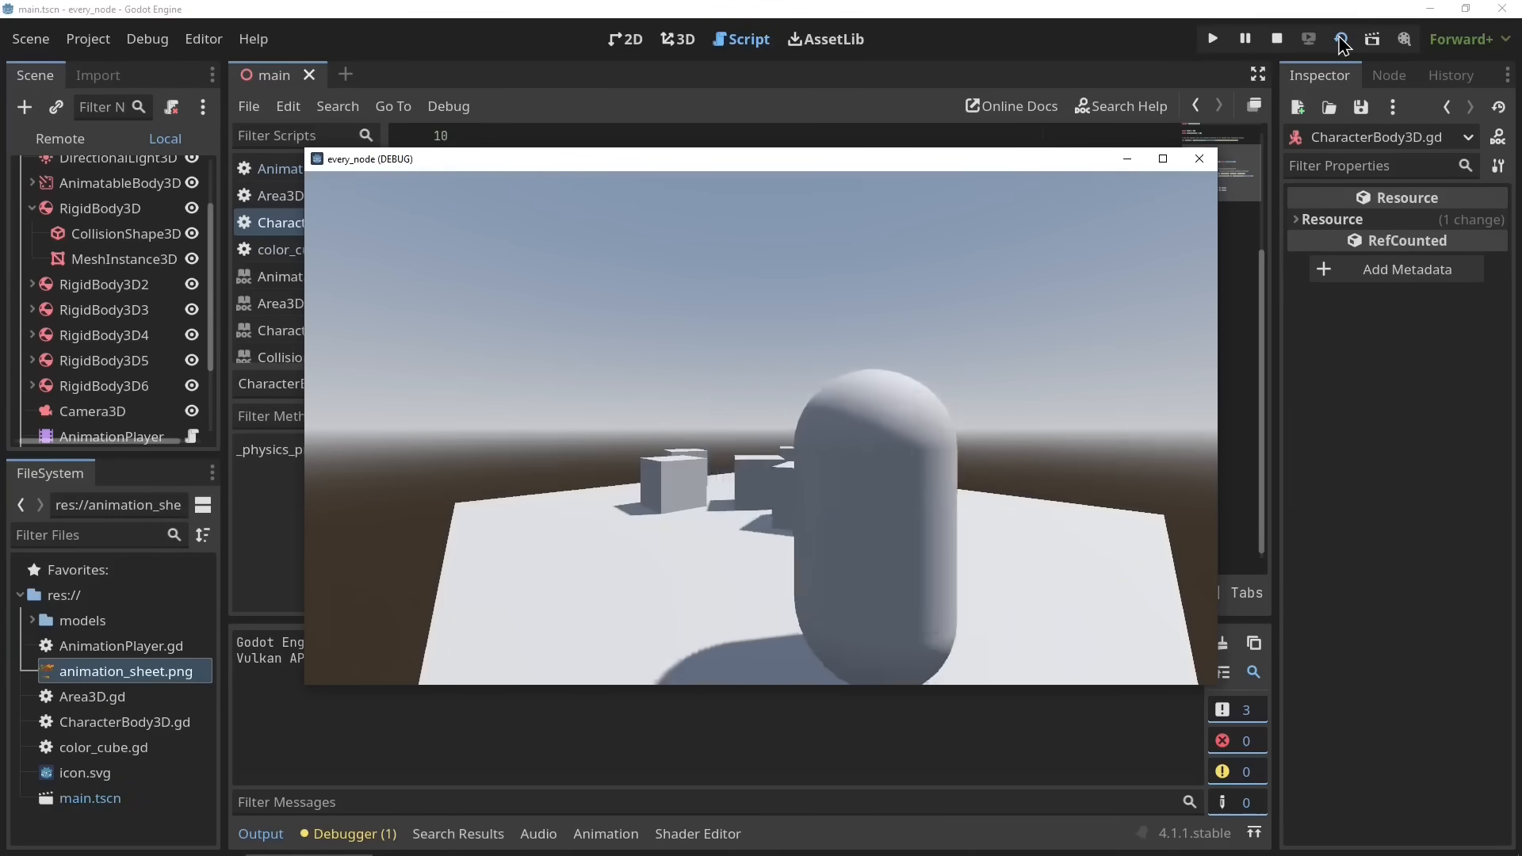
key("Left")
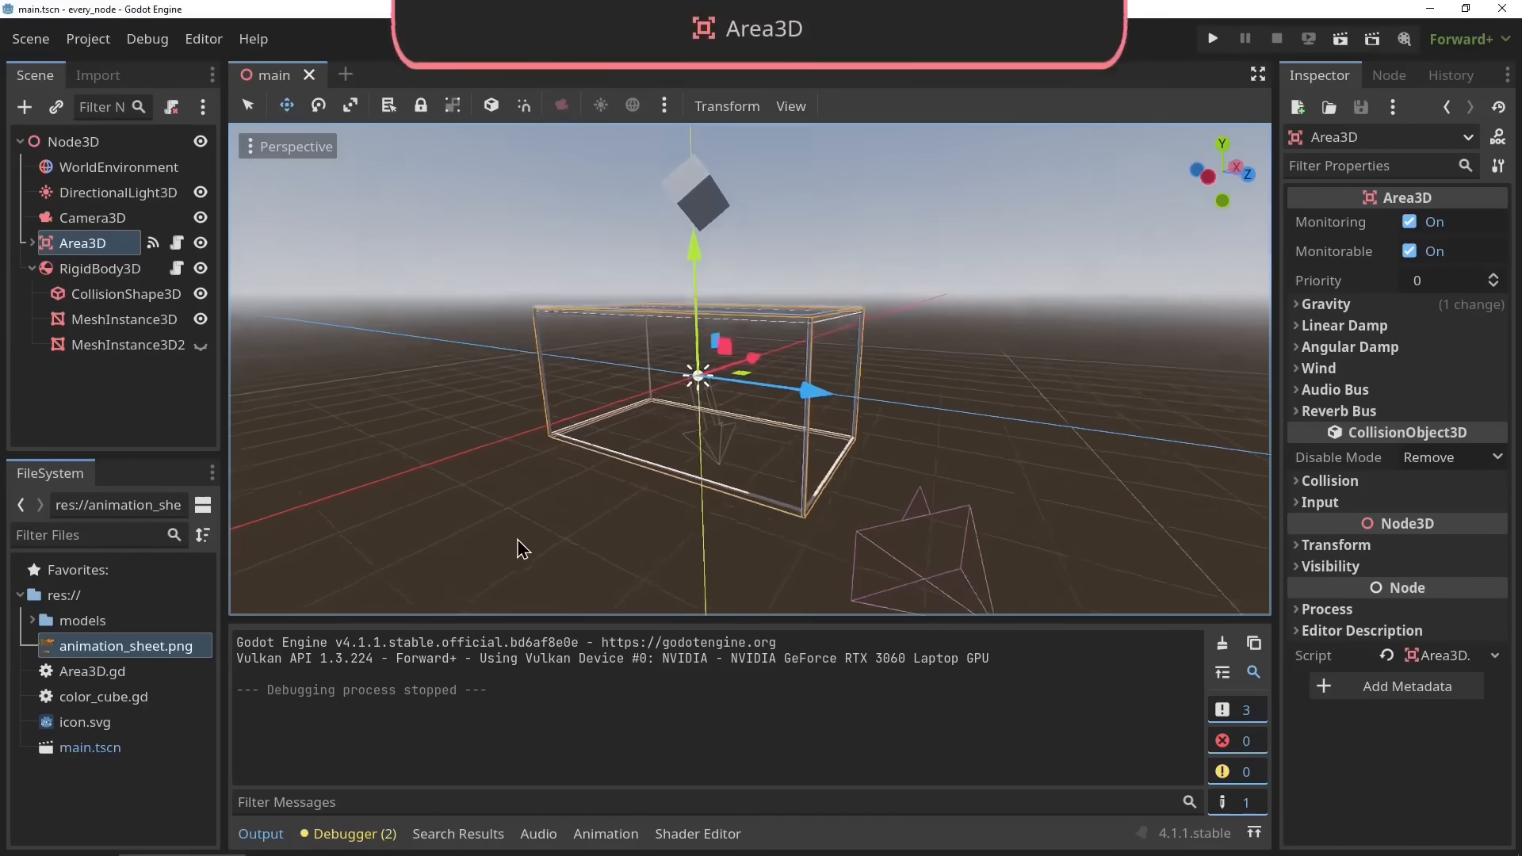
Examine the Area3D box and run the current scene to test its effect on one and on several falling rigid bodies
middle_click_drag(519, 547, 1252, 541)
left_click(1340, 40)
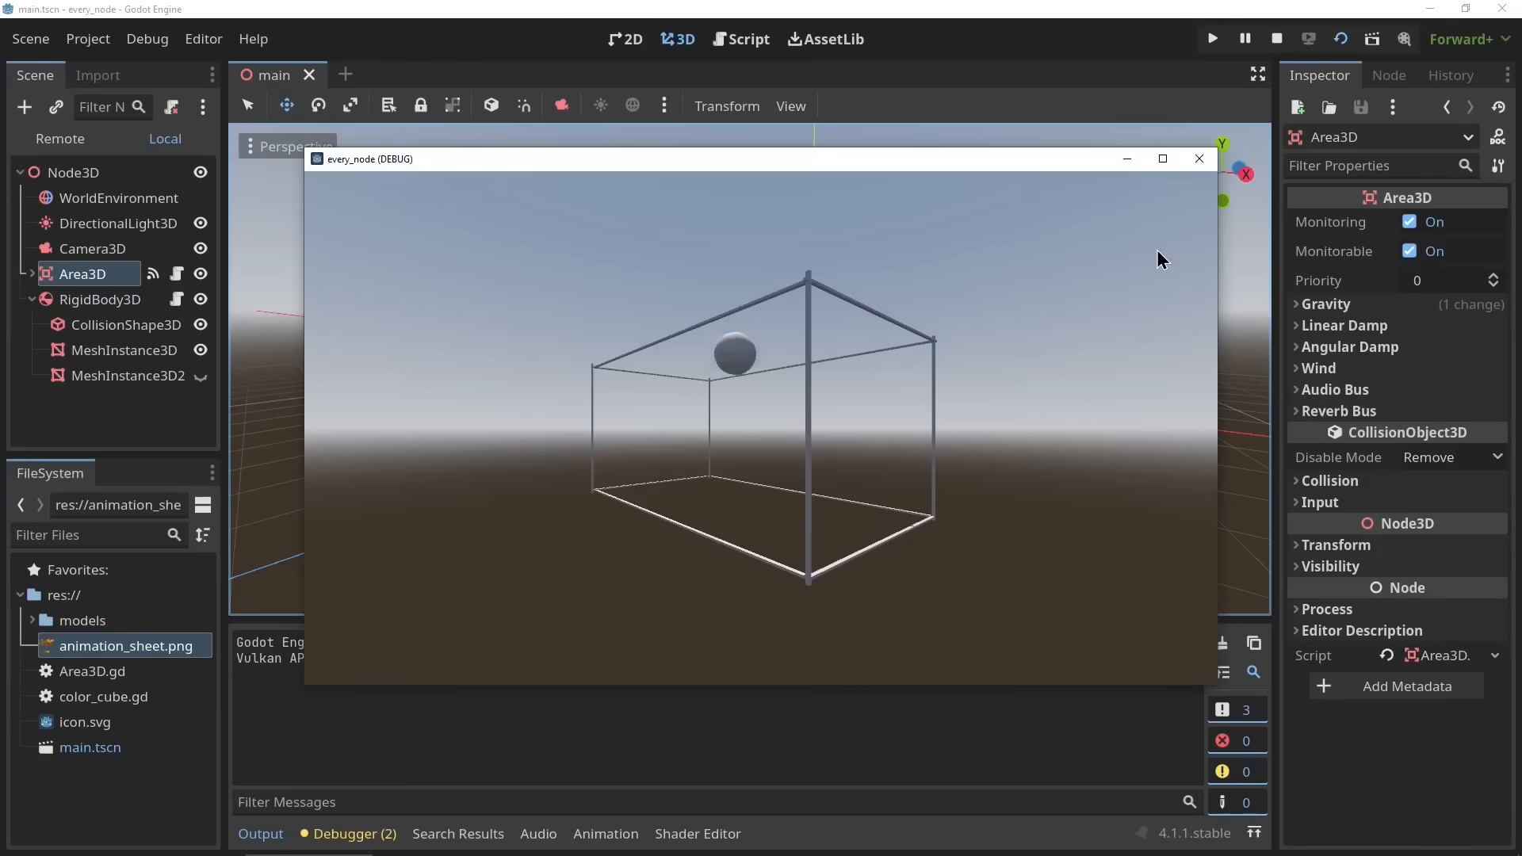
left_click(1198, 159)
left_click(1340, 40)
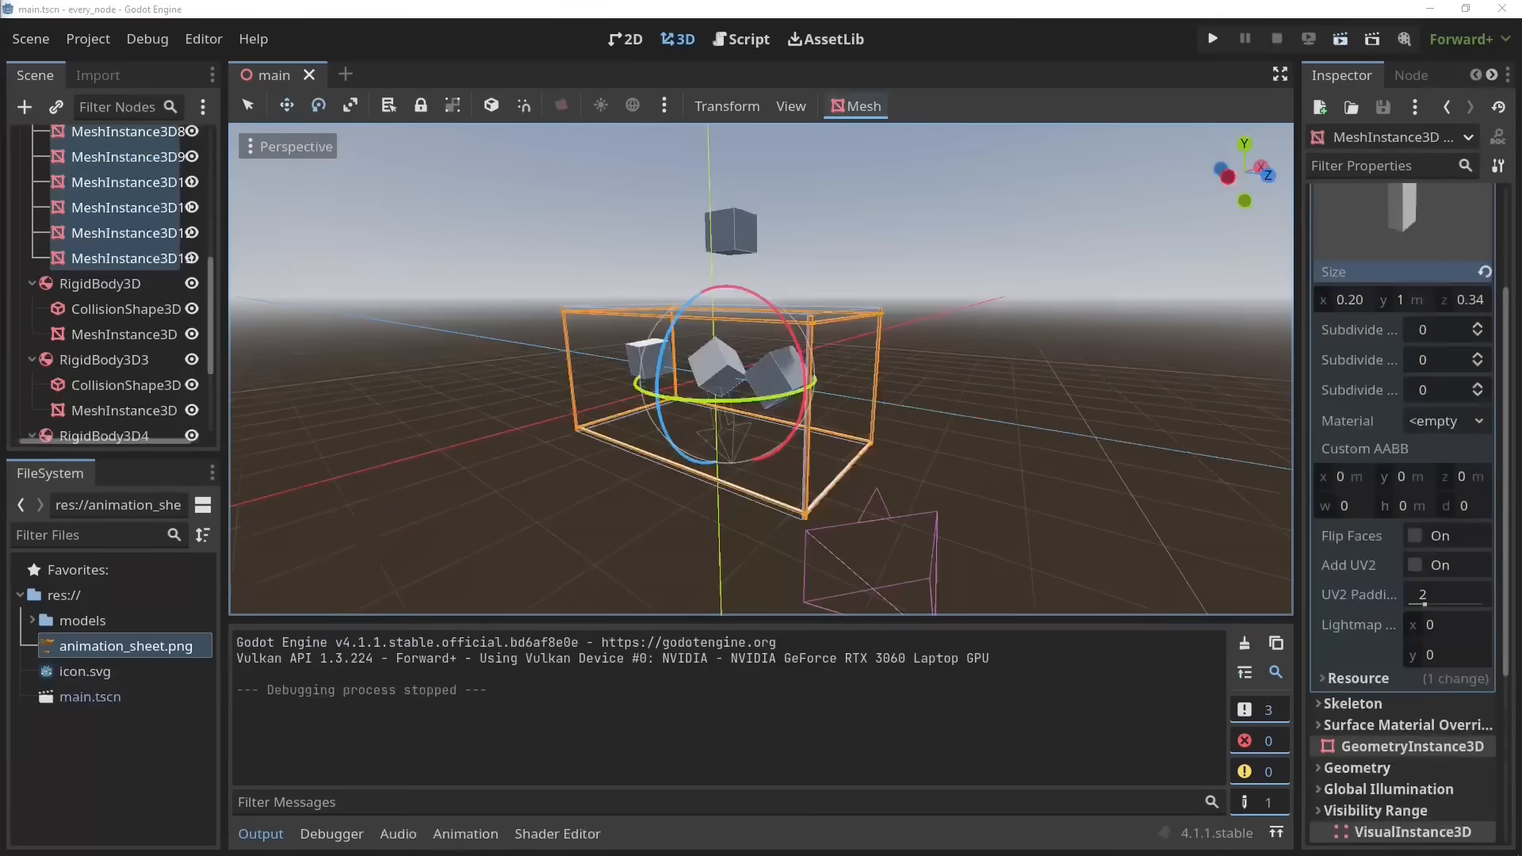
left_click(1354, 41)
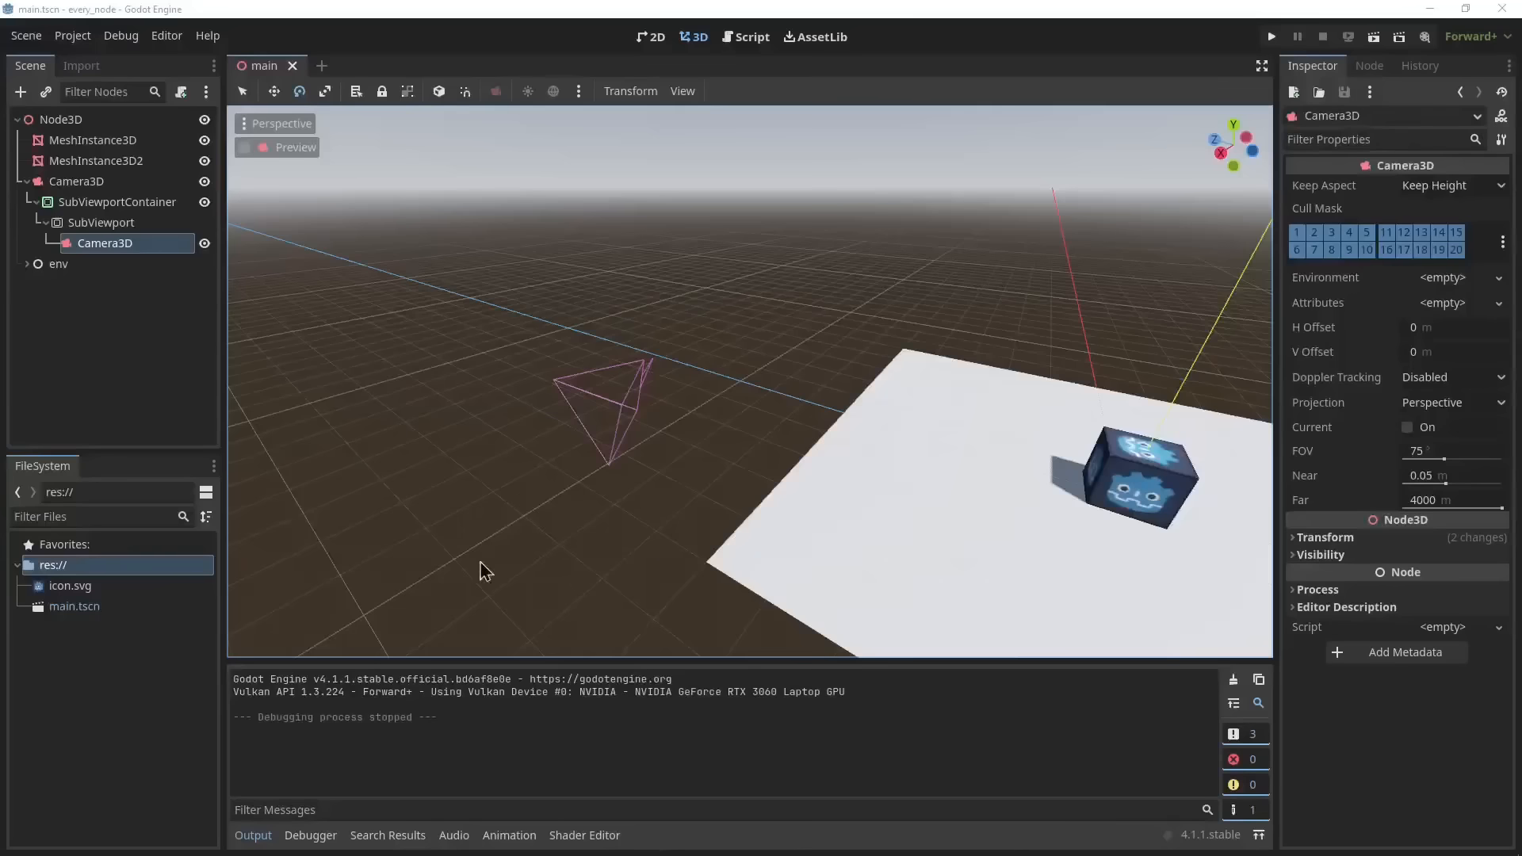
Examine the main Camera3D and the overhead Camera3D placed around the textured cube
scroll(486, 568, "up", 5)
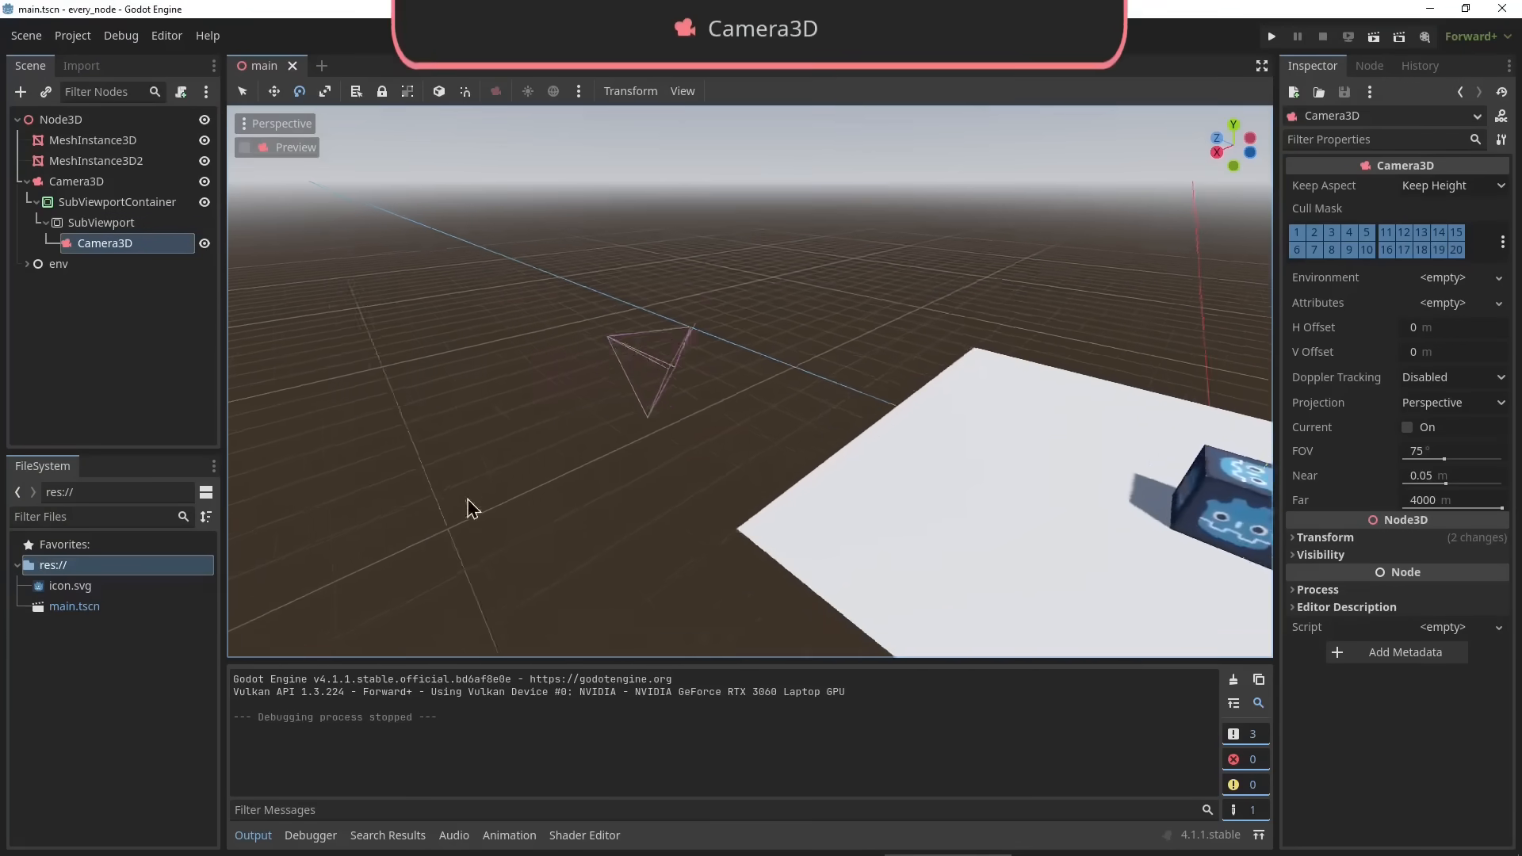
middle_click_drag(446, 526, 634, 548, "shift")
left_click(91, 166)
left_click(90, 179)
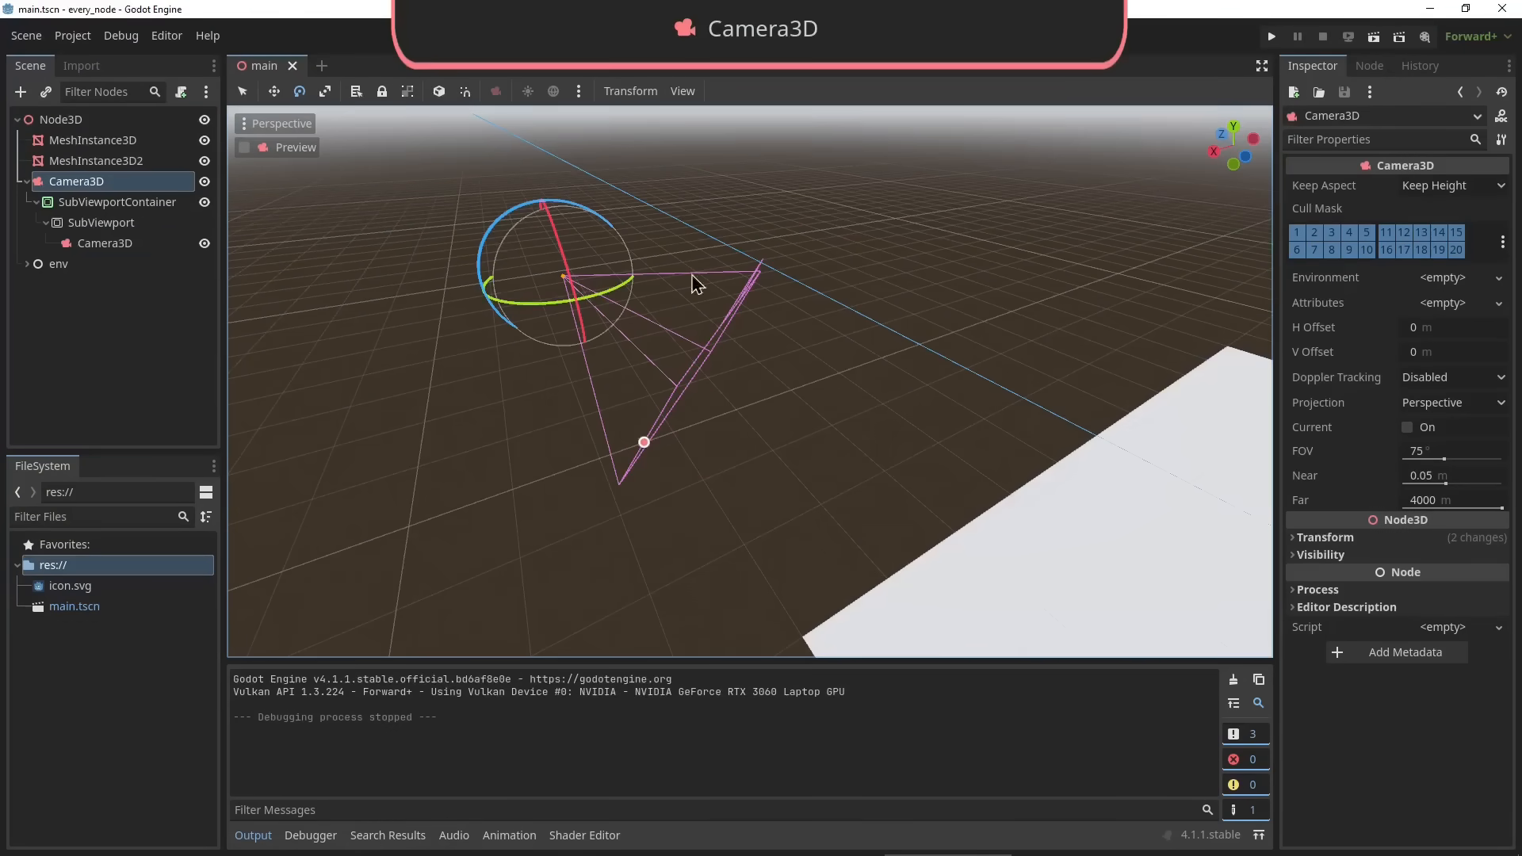
scroll(310, 204, "down", 12)
middle_click_drag(642, 391, 361, 426, "shift")
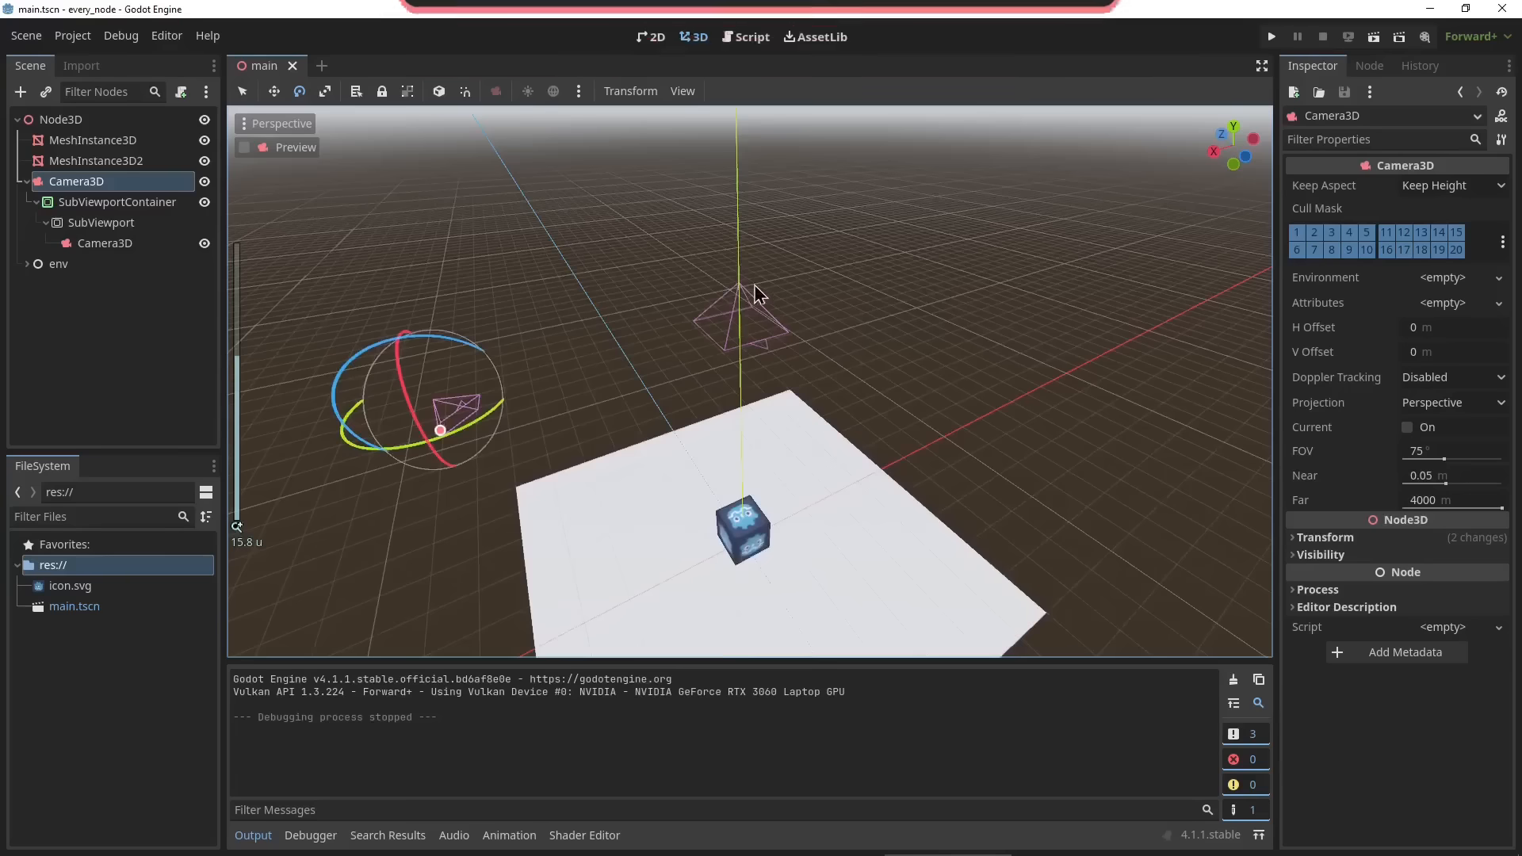
left_click(753, 292)
left_click_drag(754, 292, 764, 331)
key("ctrl+z")
Inspect the SubViewport's Camera3D and its SubViewportContainer, and run the project to check the overhead inset view
left_click(114, 241)
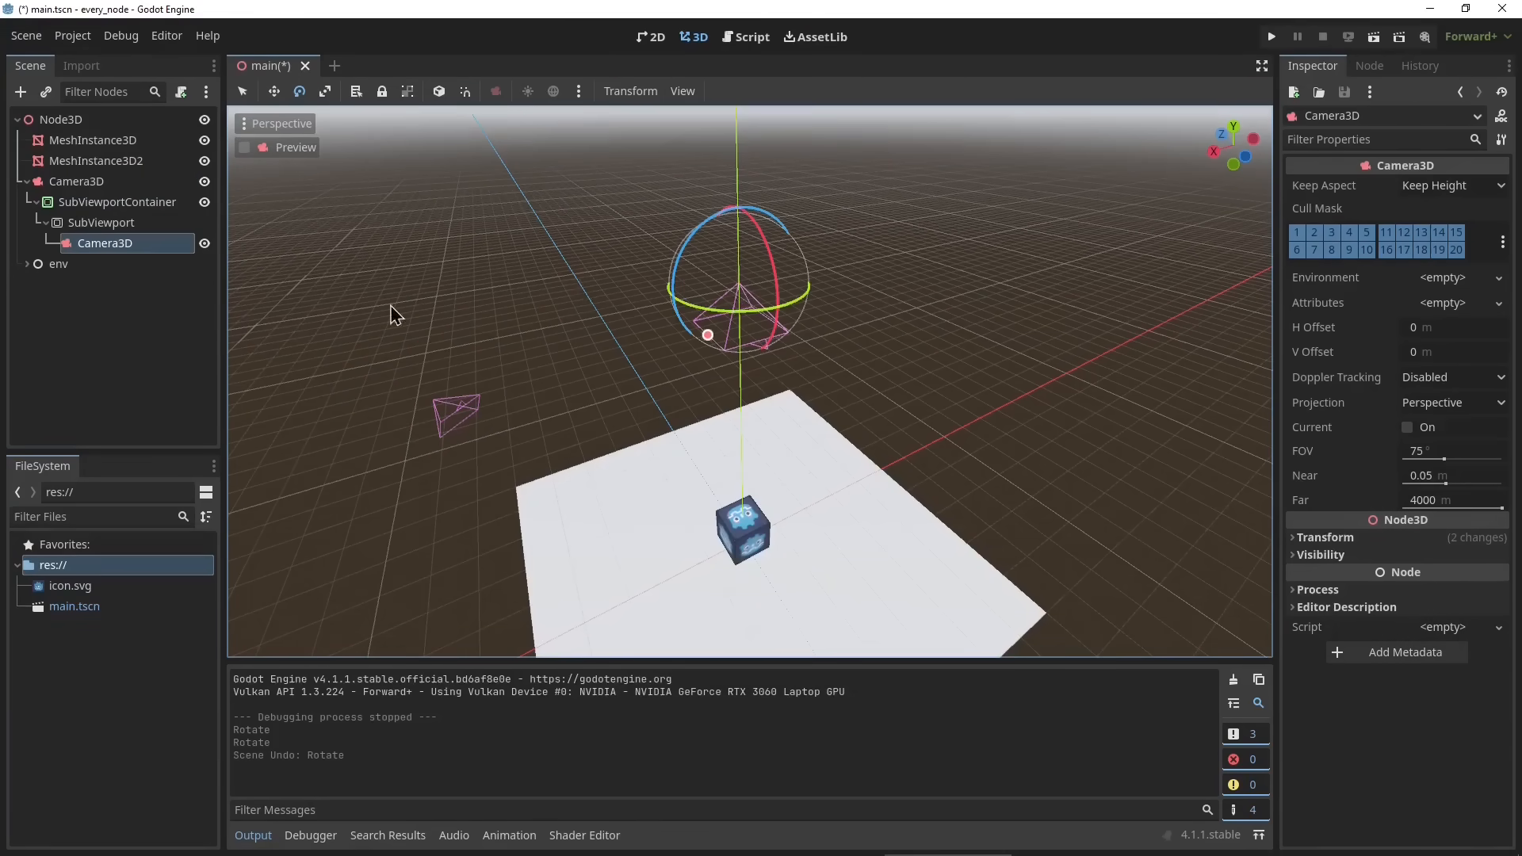
left_click(111, 204)
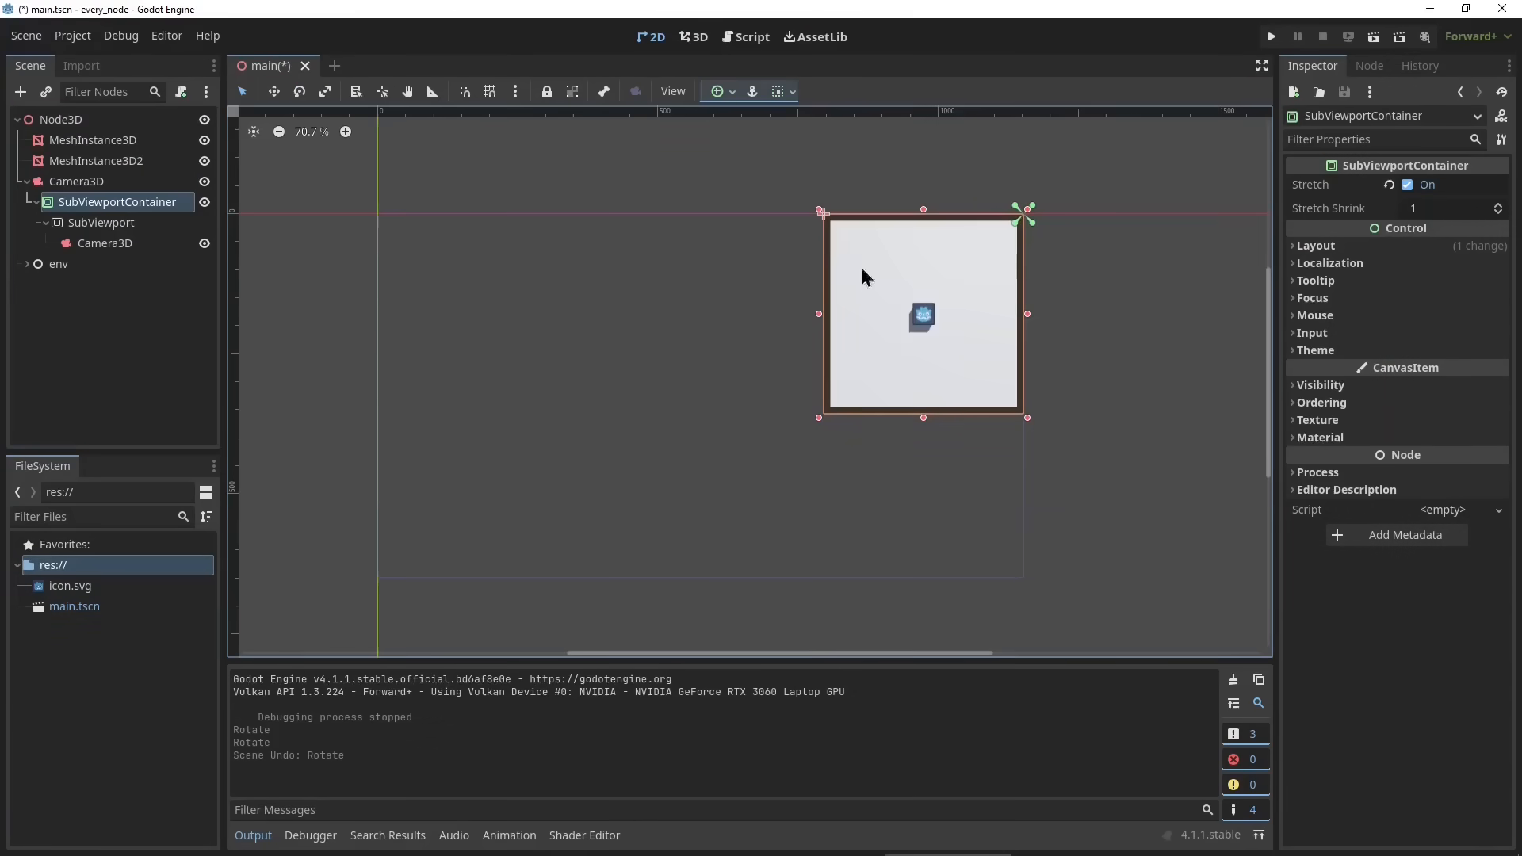
left_click(1272, 36)
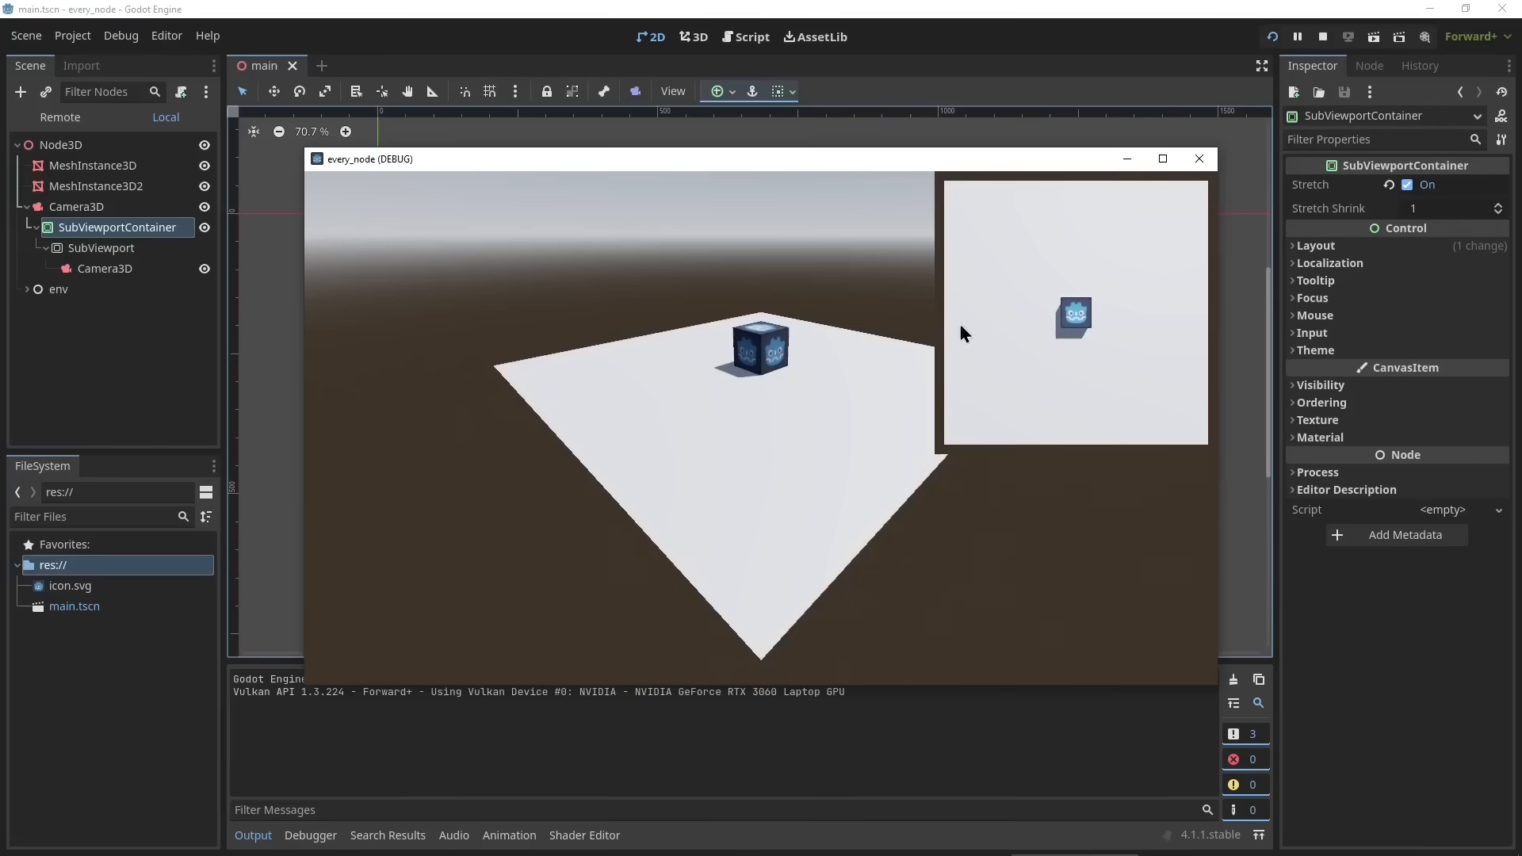
left_click(1198, 159)
Preview the main Camera3D in the 3D view and adjust its FOV and Near distance
left_click(694, 37)
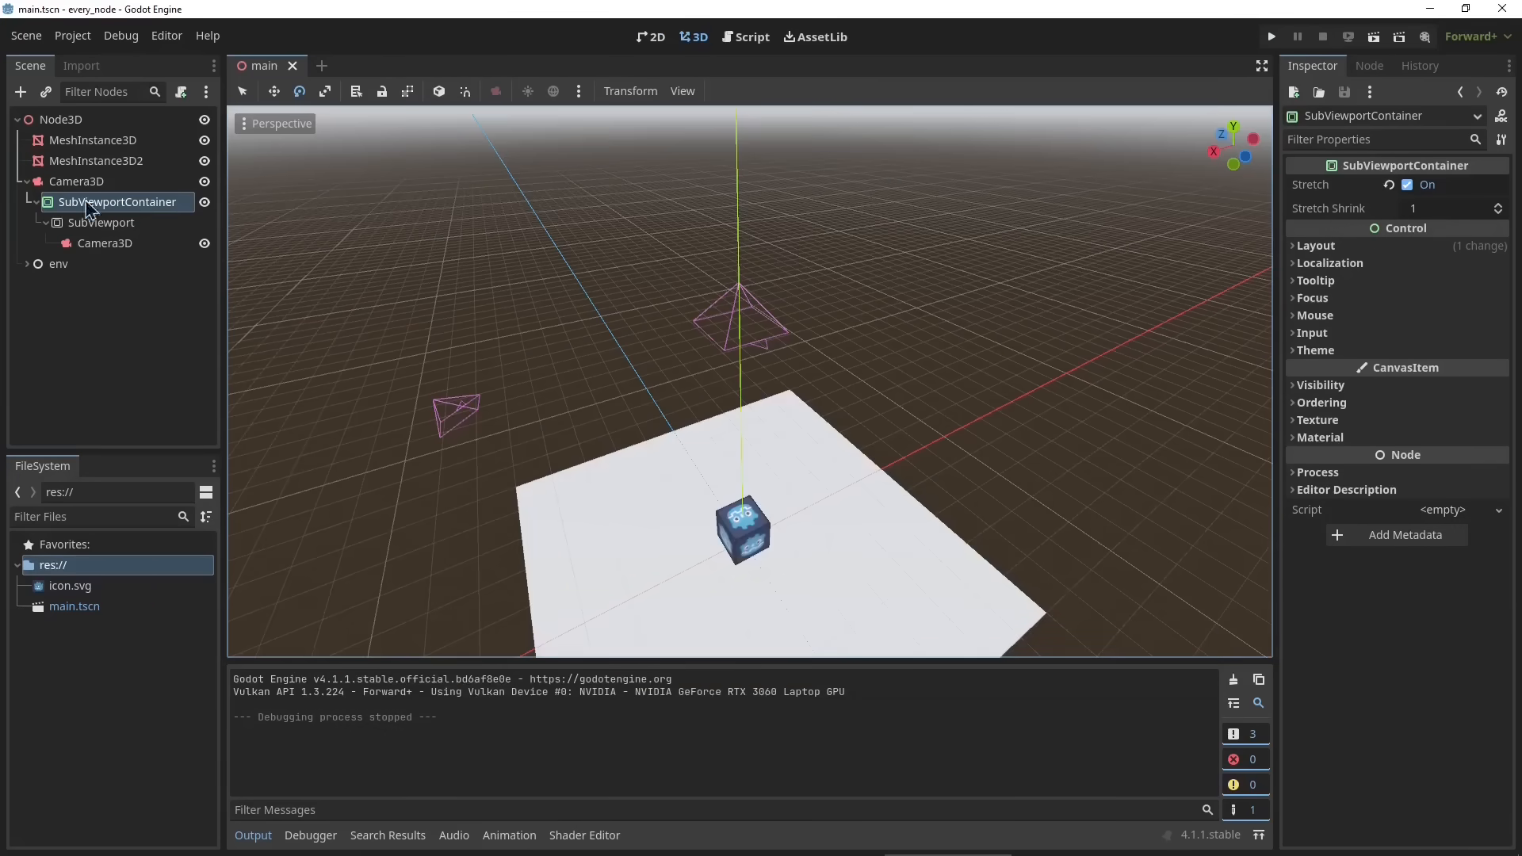
left_click(76, 181)
left_click(245, 148)
left_click_drag(1443, 460, 1458, 460)
left_click_drag(1445, 482, 1469, 513)
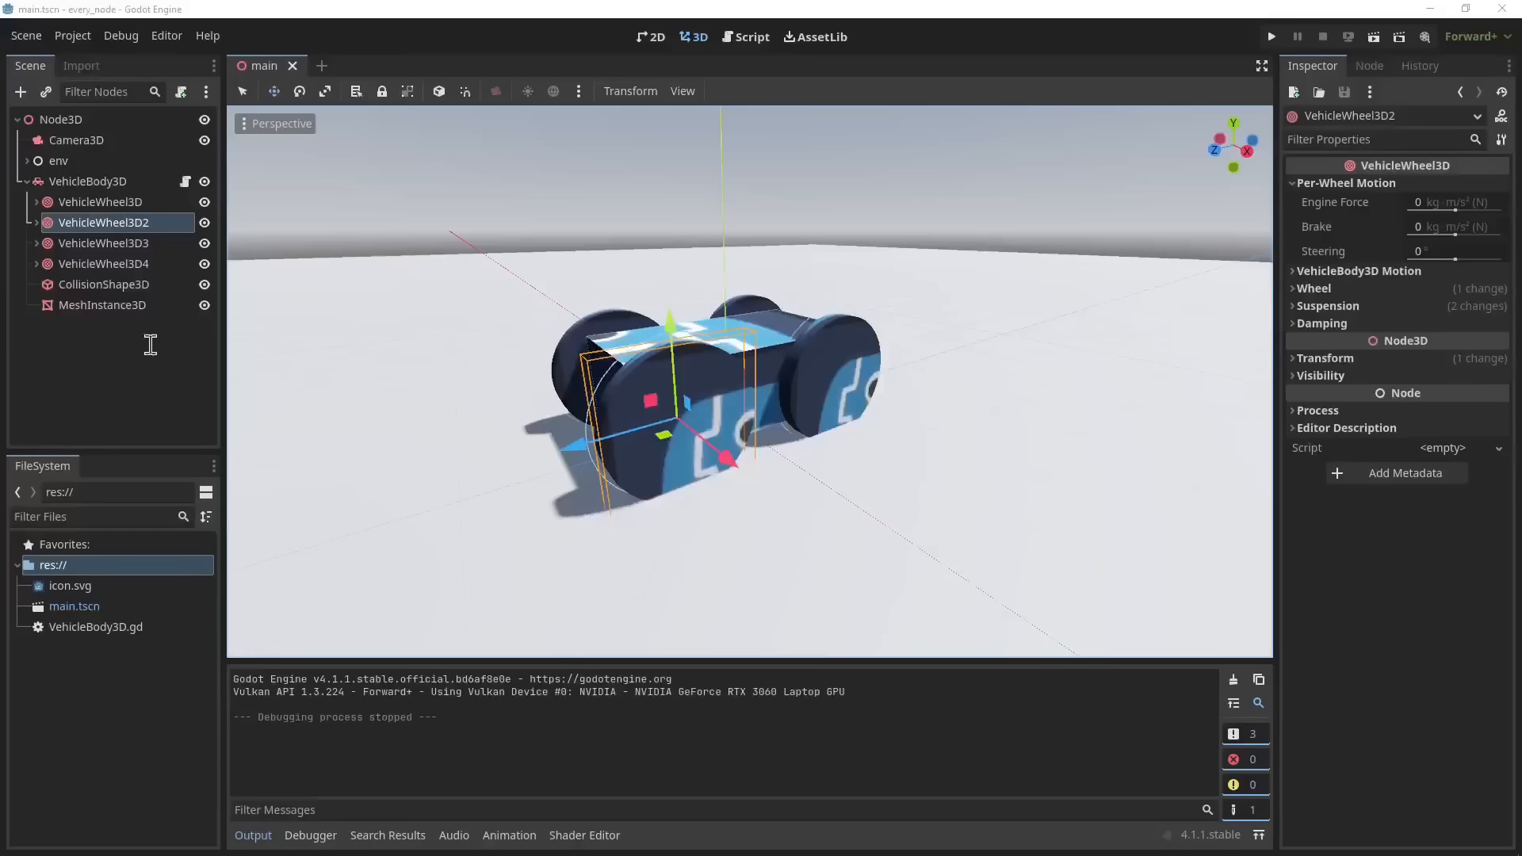
Review the VehicleBody3D and its four VehicleWheel3D nodes, and run the project to test the vehicle
left_click(99, 184)
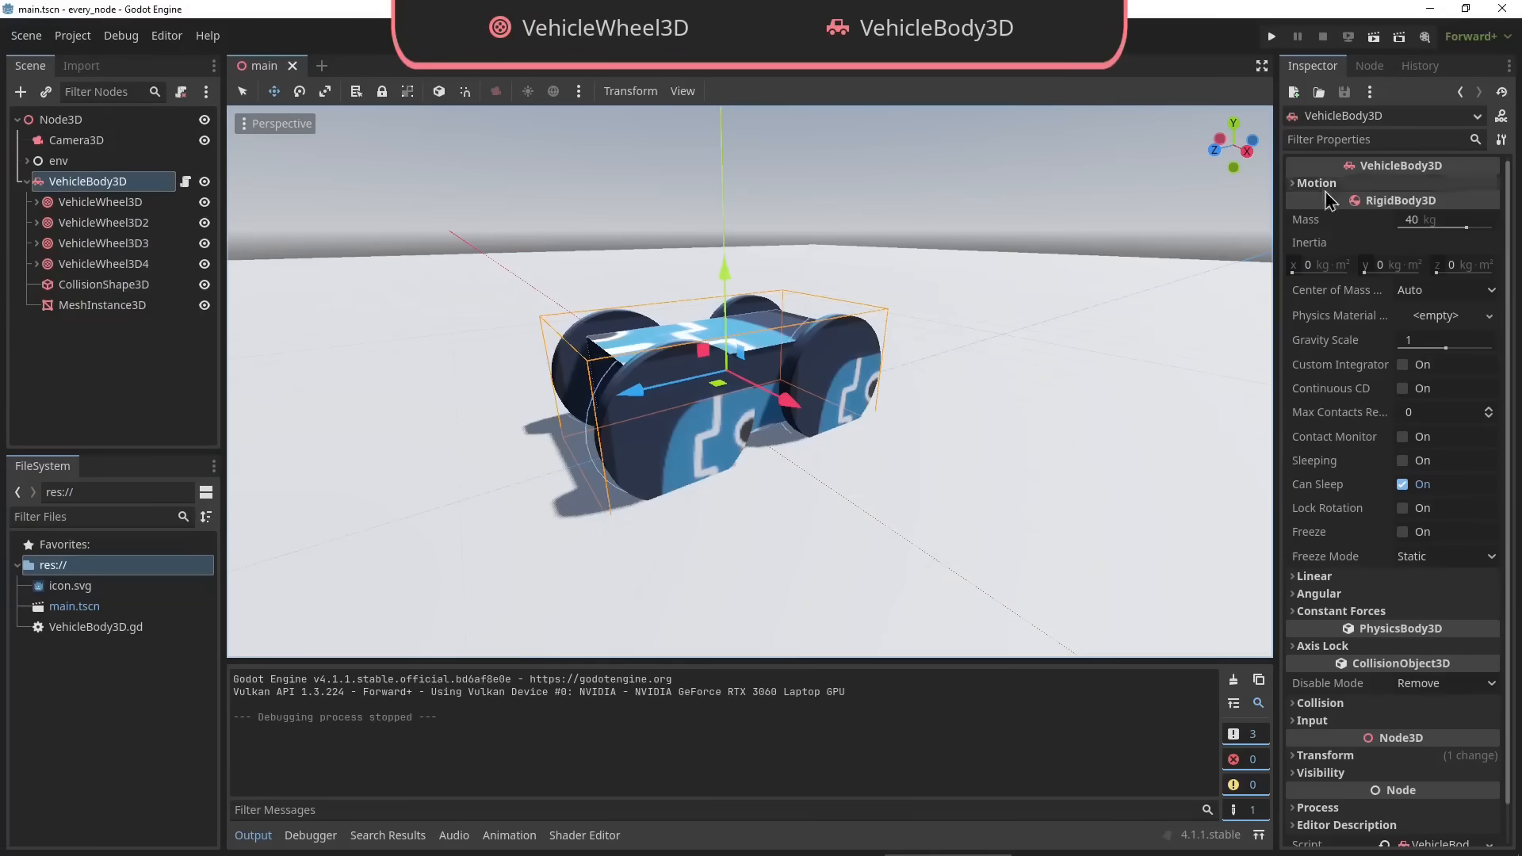
left_click(135, 204)
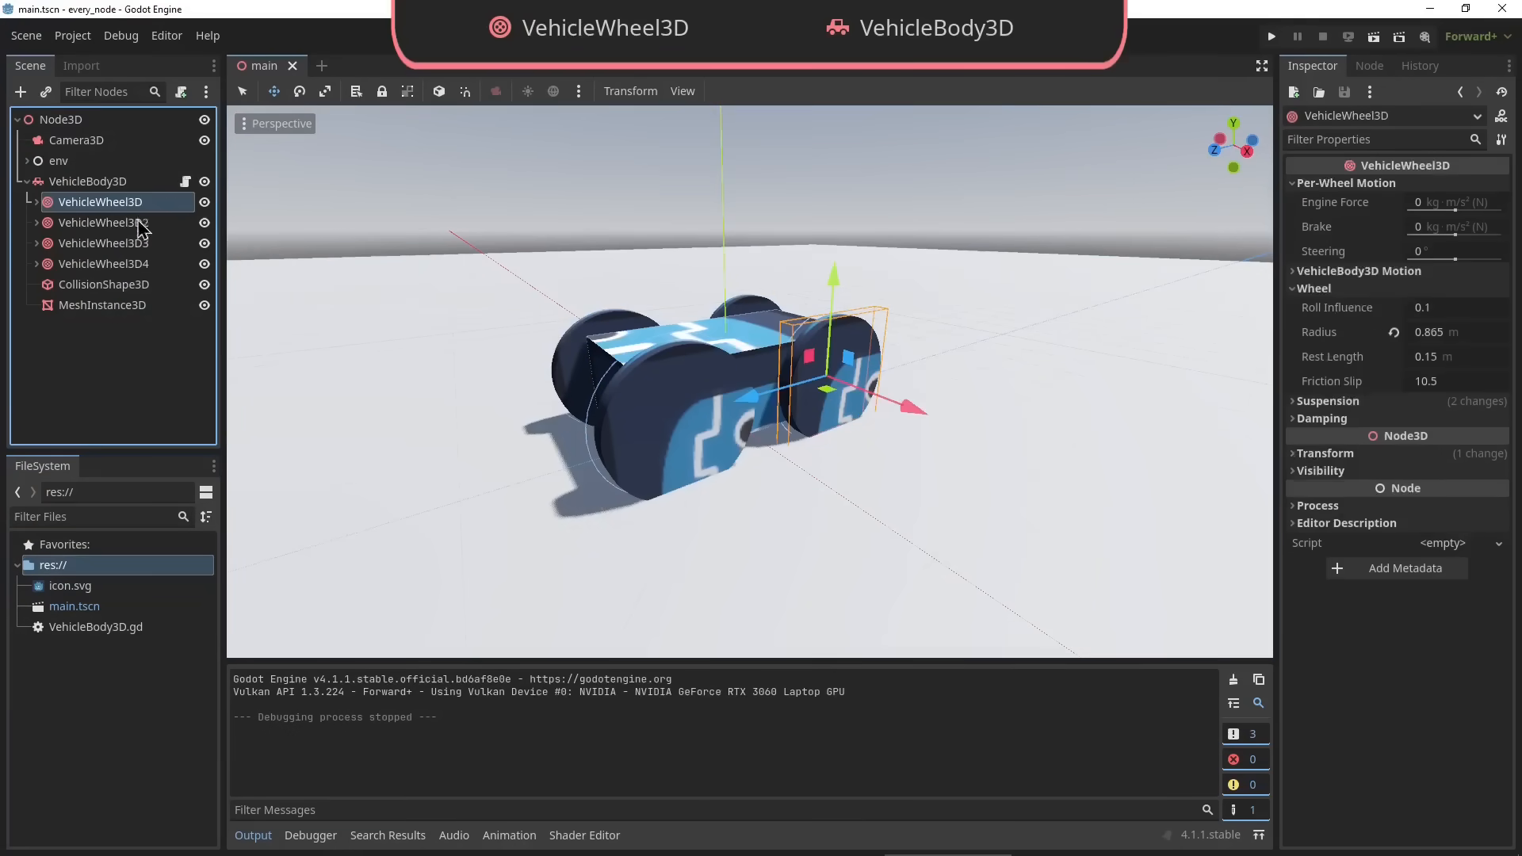
left_click(138, 223)
left_click(136, 247)
left_click(135, 267)
left_click(1272, 36)
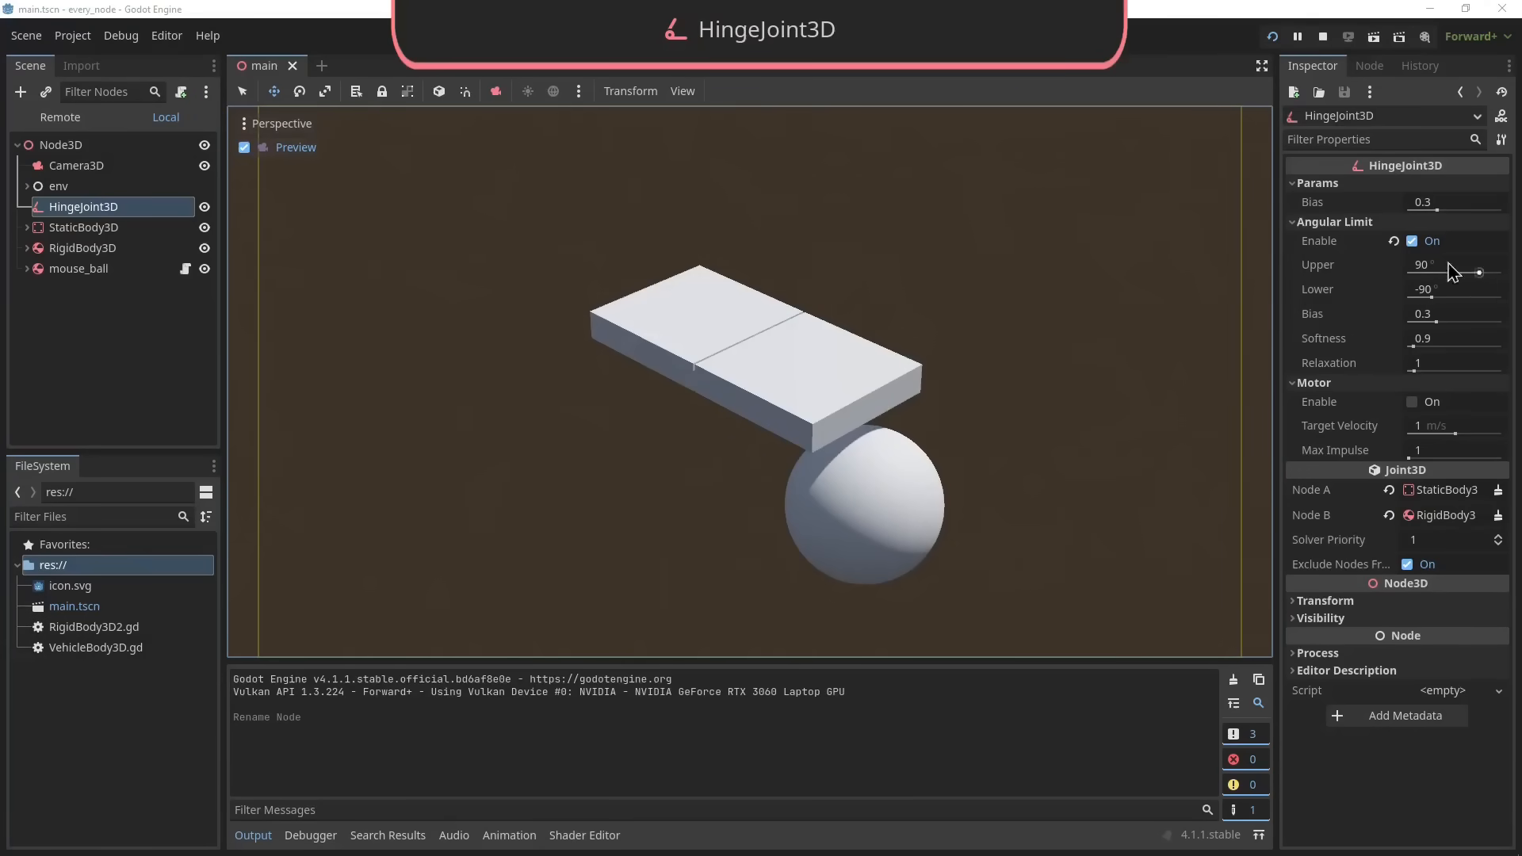
Toggle the HingeJoint3D's angular limit off and back on, and rerun the project to test the hinge
left_click(1412, 241)
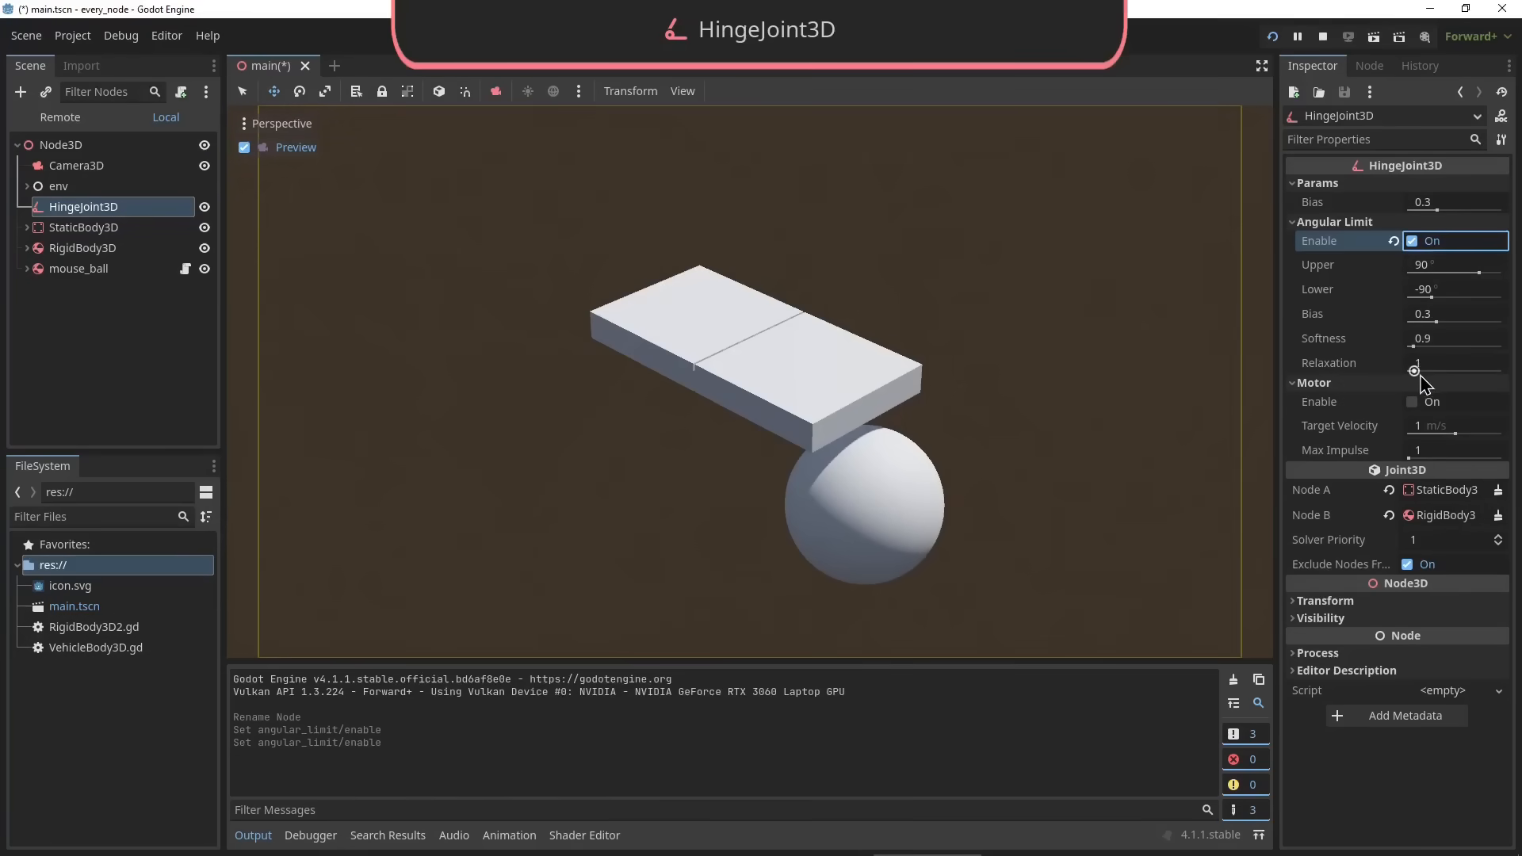
left_click(1272, 36)
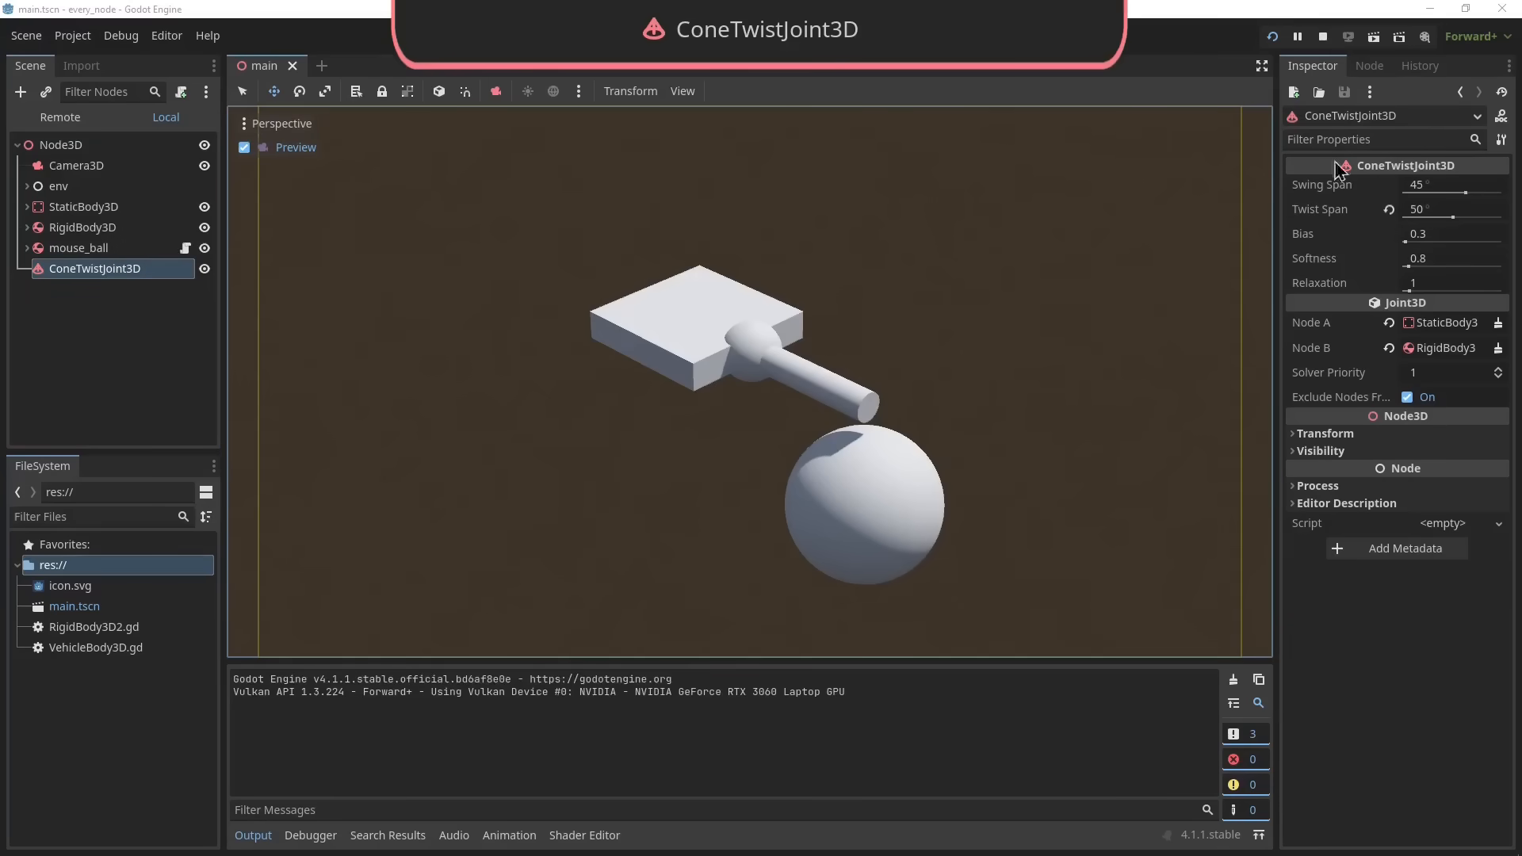
Run the ConeTwistJoint3D and SliderJoint3D test scenes, and open the PinJoint3D's parameters
left_click(1271, 38)
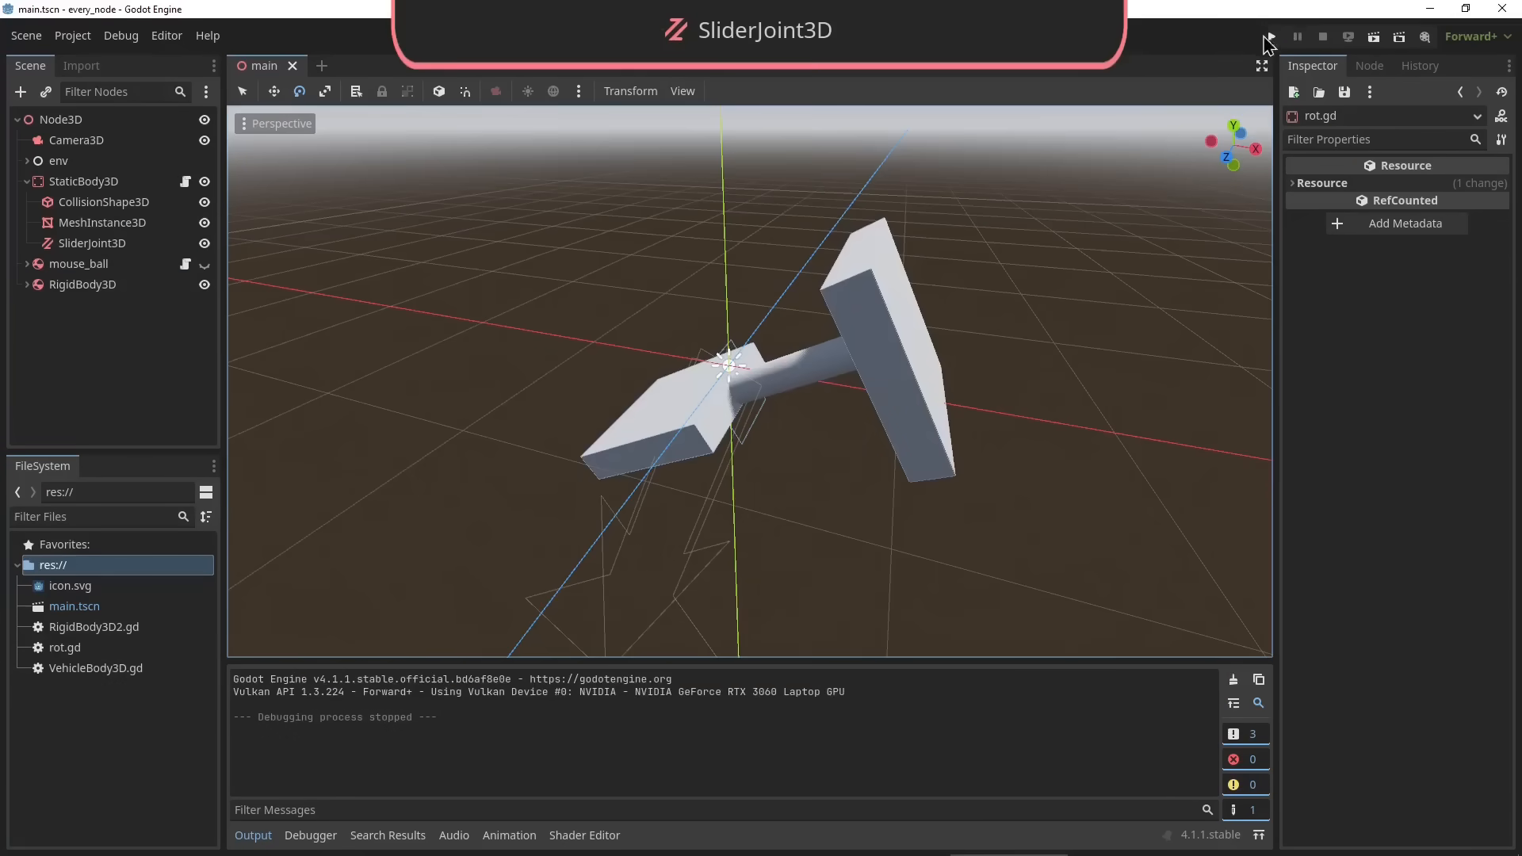
left_click(1270, 38)
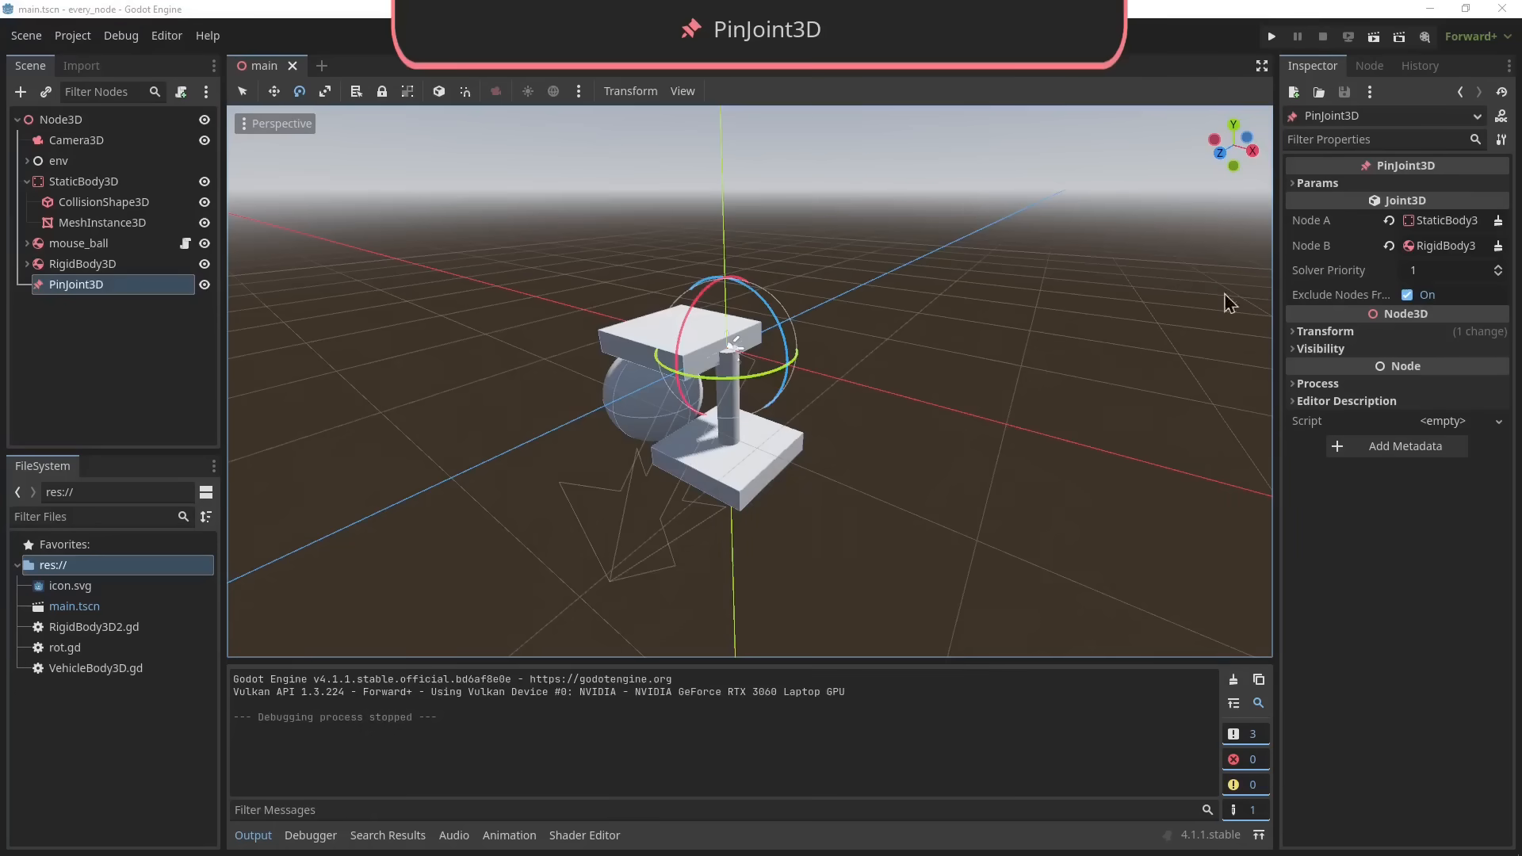
left_click(1317, 184)
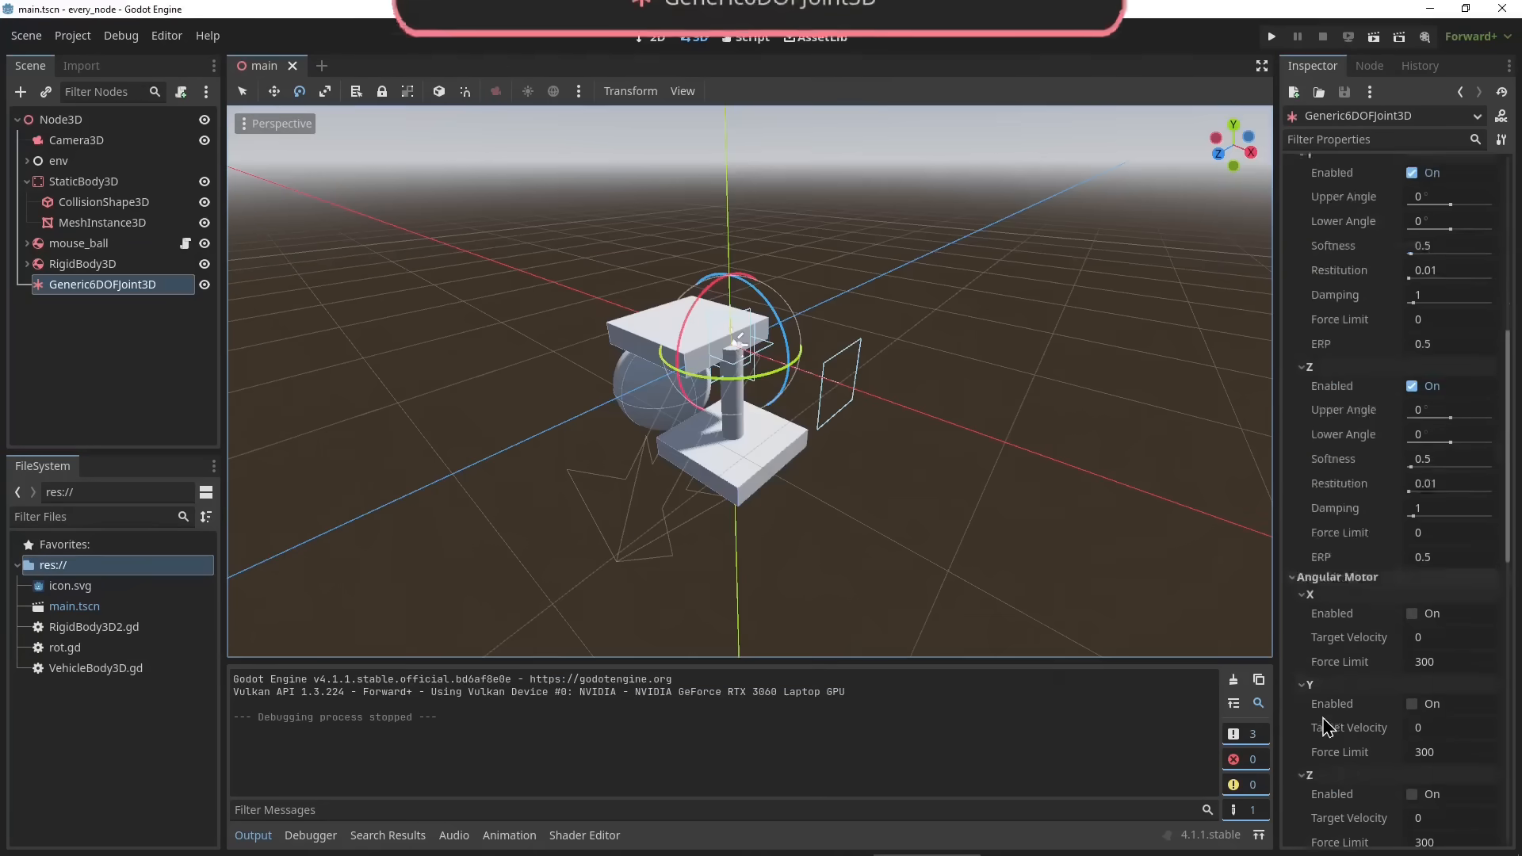
Review the Generic6DOFJoint3D's linear and angular limit, motor and spring settings, collapsing the Angular Limit group
scroll(1329, 713, "down", 10)
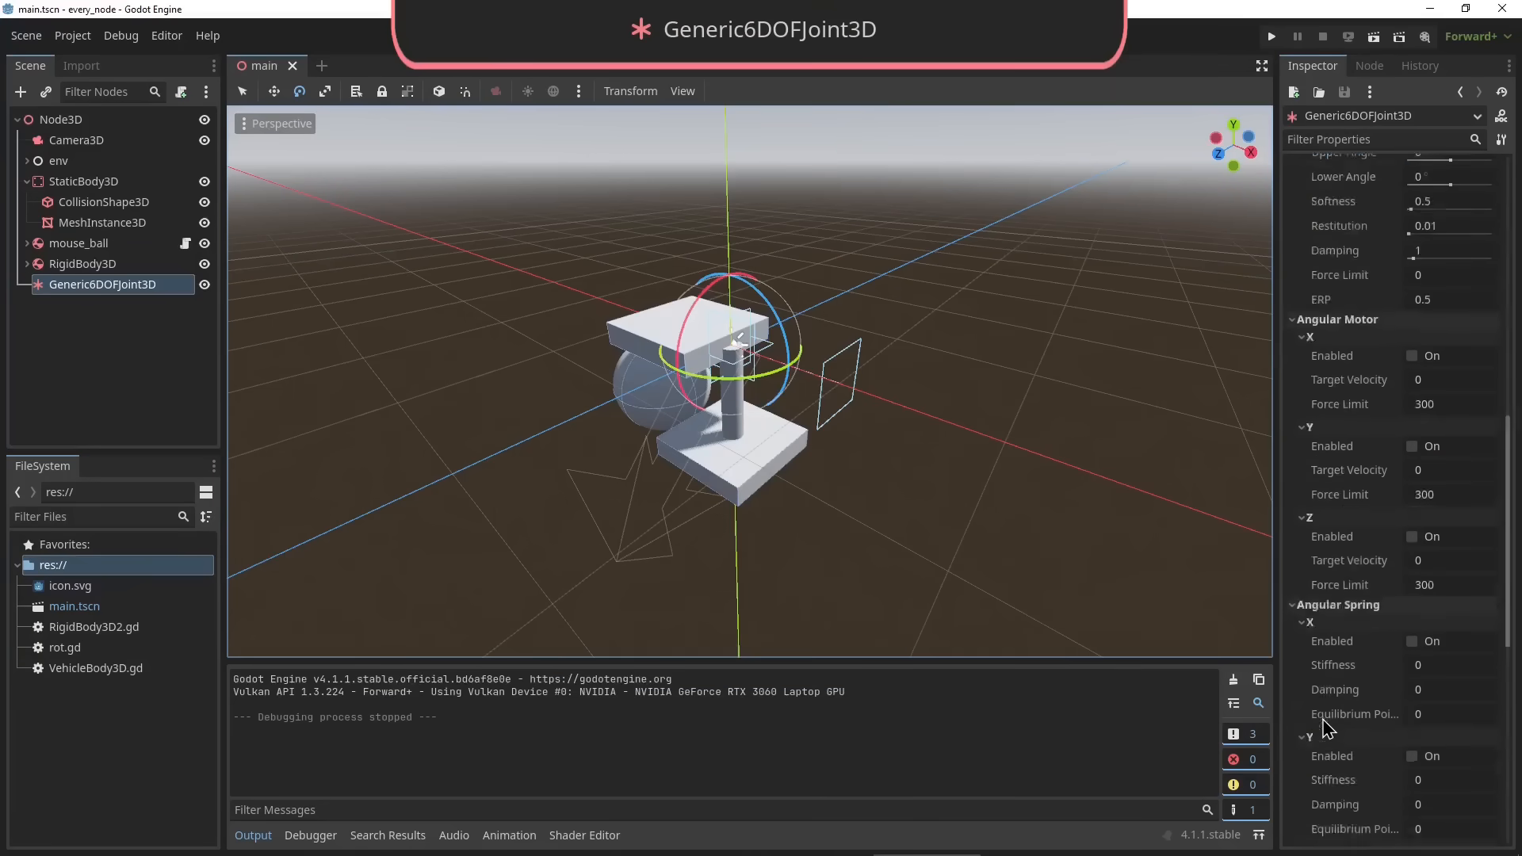
scroll(1472, 565, "up", 5)
left_click(1345, 441)
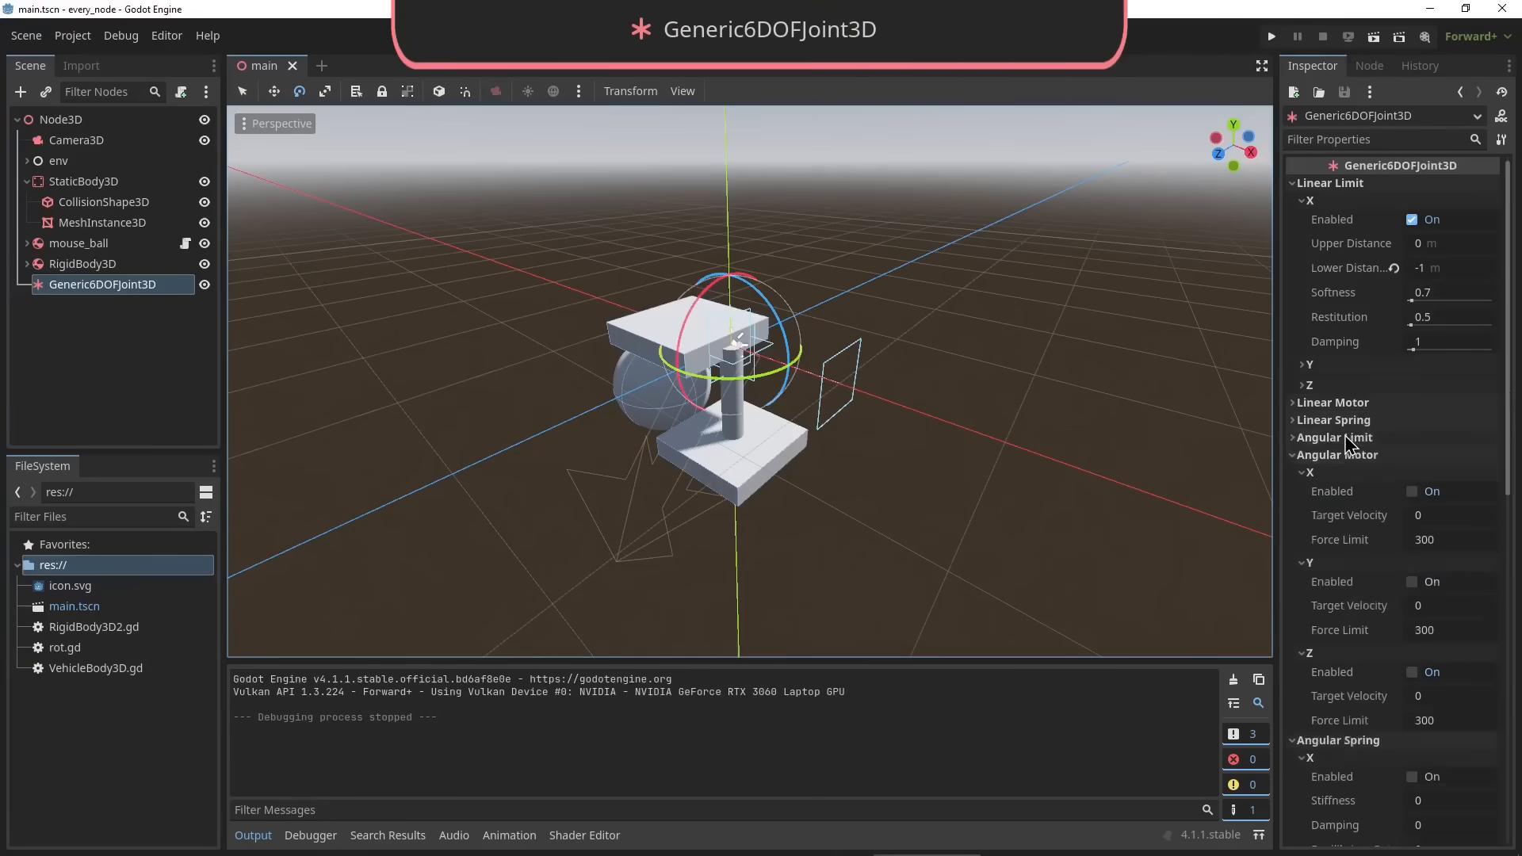
left_click(1345, 421)
left_click(1343, 421)
left_click(1331, 439)
left_click(1330, 442)
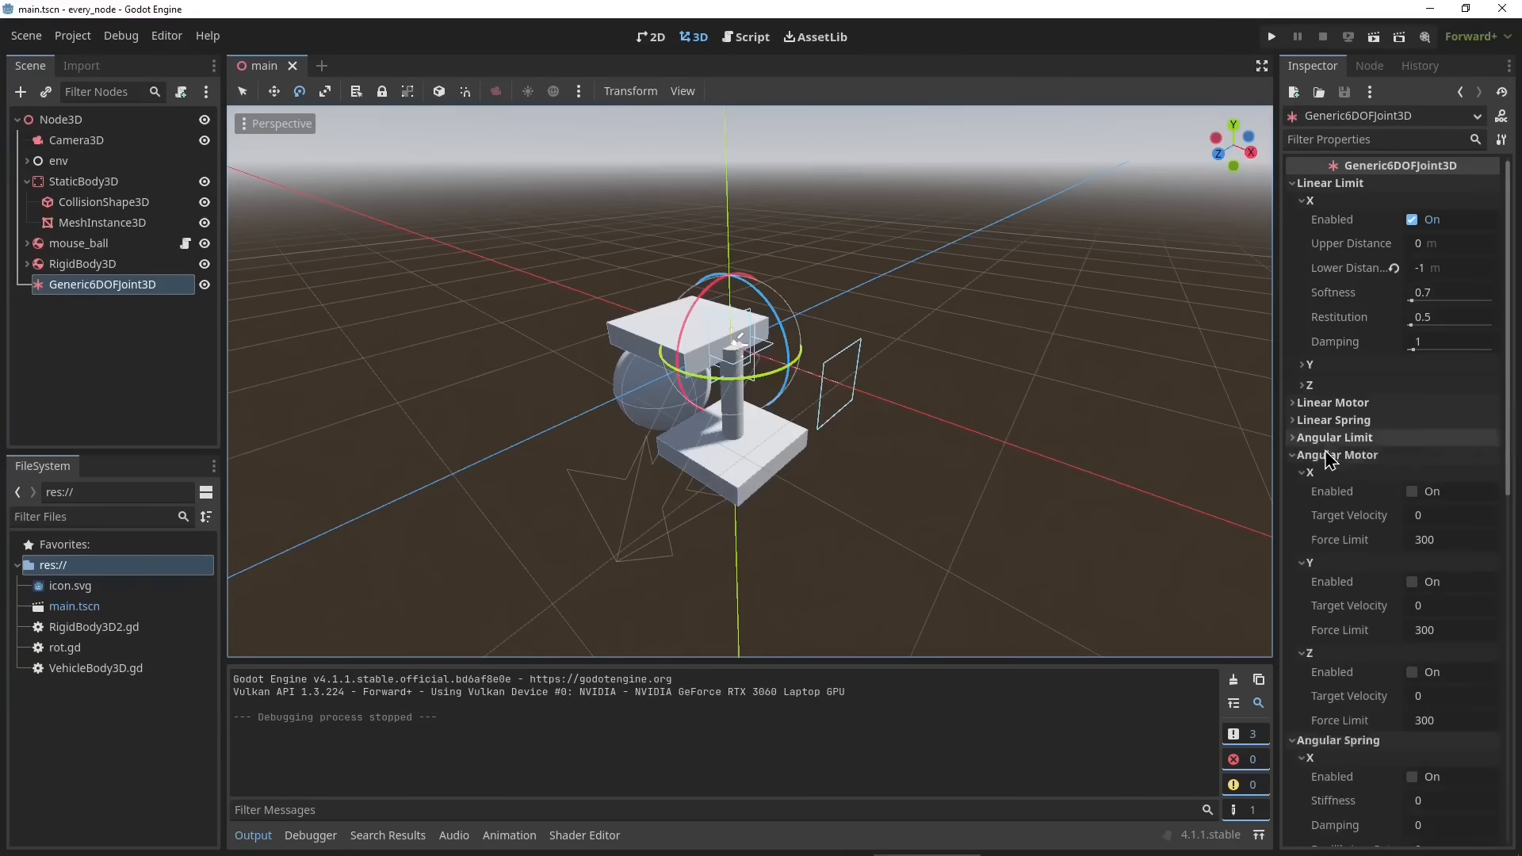
Collapse the Generic6DOFJoint3D's Angular Motor and Angular Spring groups, and run the project to test the joint
left_click(1330, 455)
left_click(1334, 471)
left_click(1271, 37)
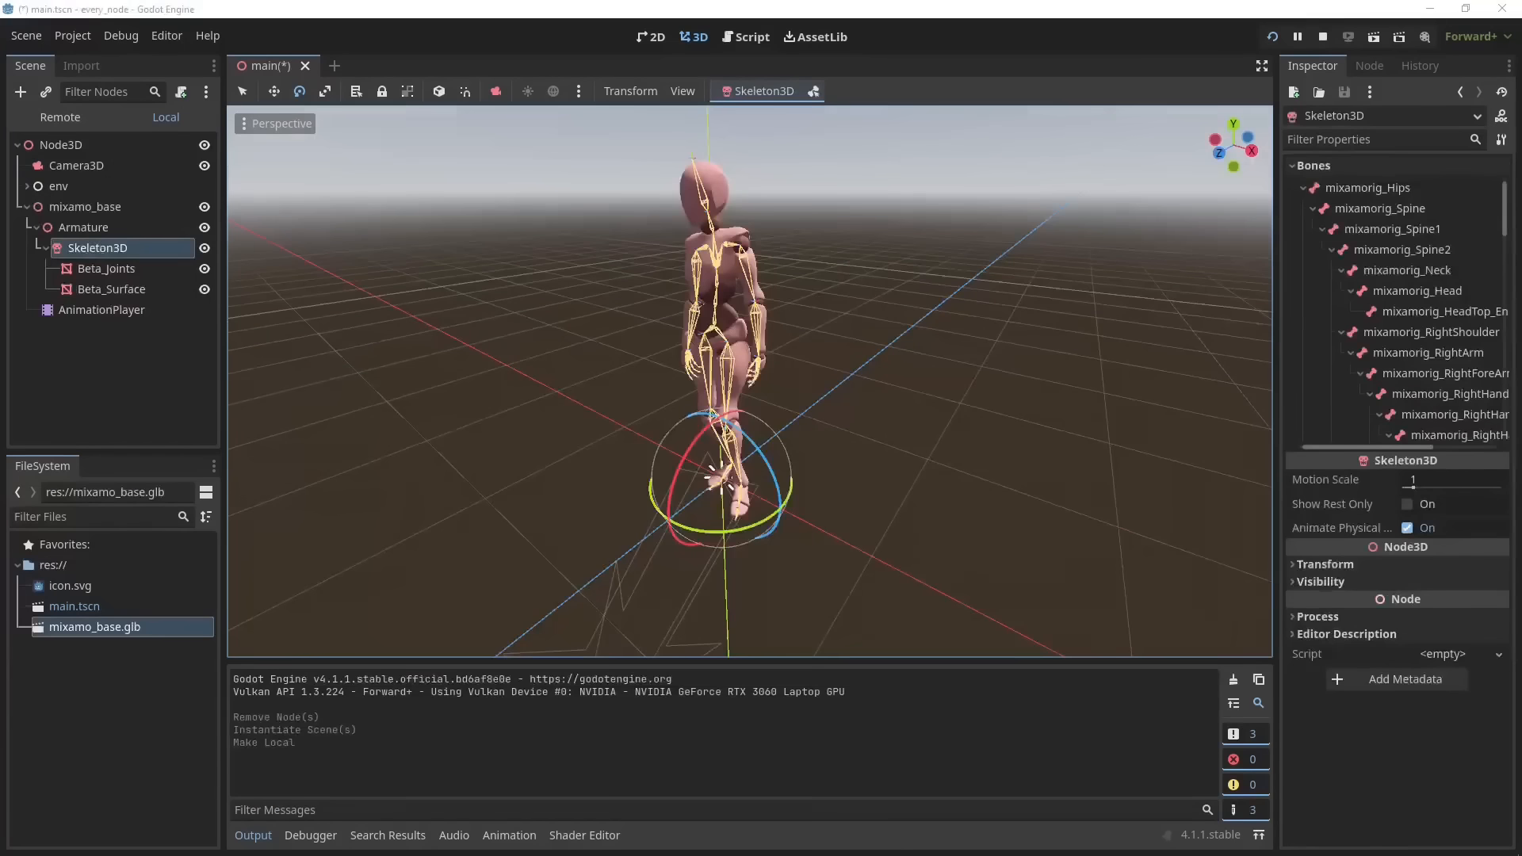
Review the Skeleton3D's bone hierarchy down to the toe bones, and play the get_up animation of the character's AnimationPlayer
mouse_move(585, 506)
middle_mouse_down()
mouse_move(890, 479)
mouse_move(582, 478)
middle_mouse_up()
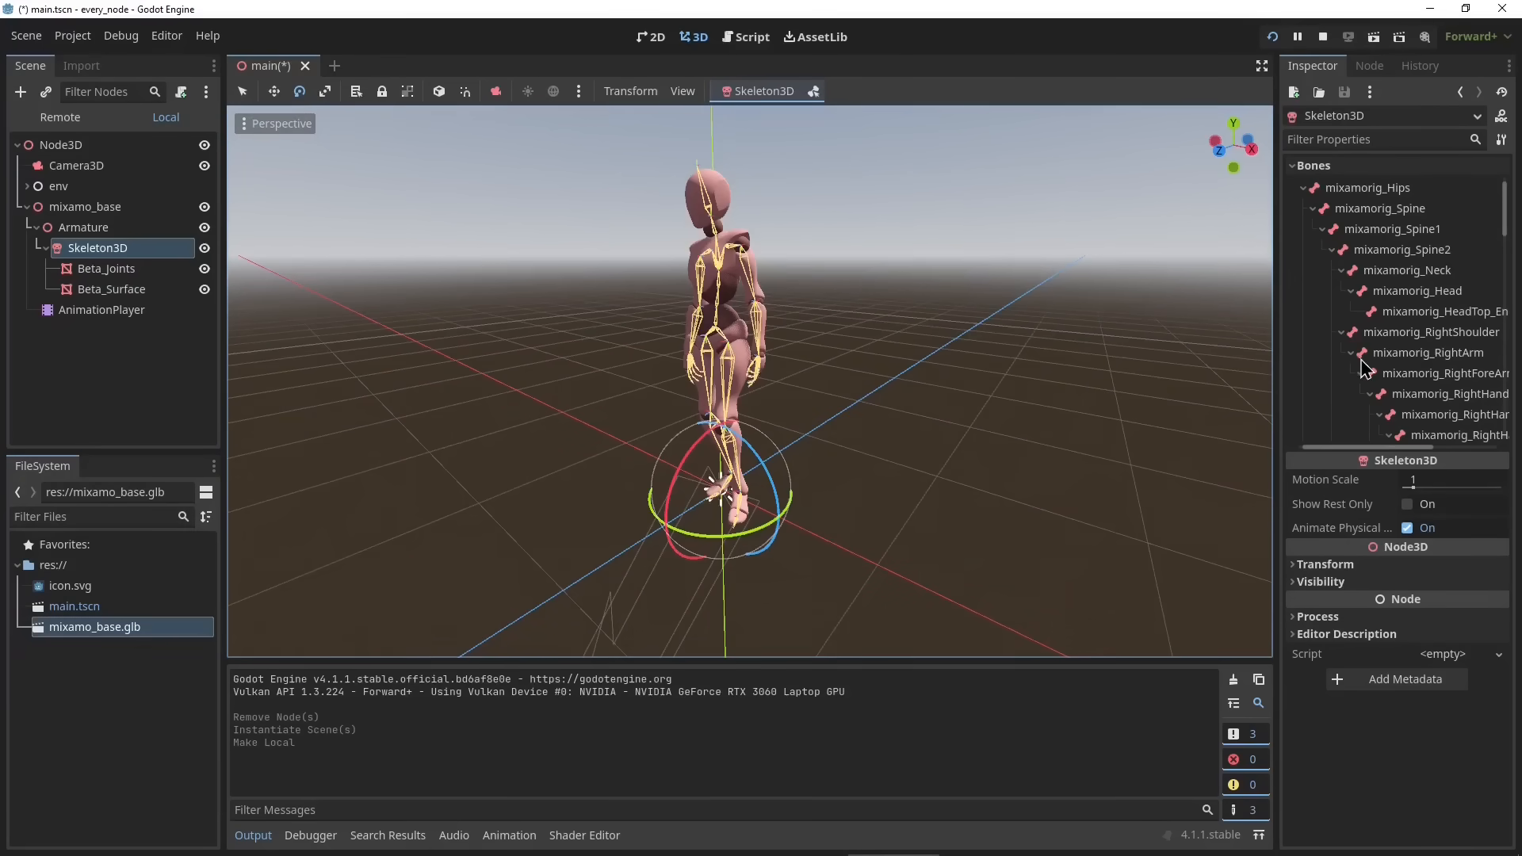
scroll(1365, 369, "down", 10)
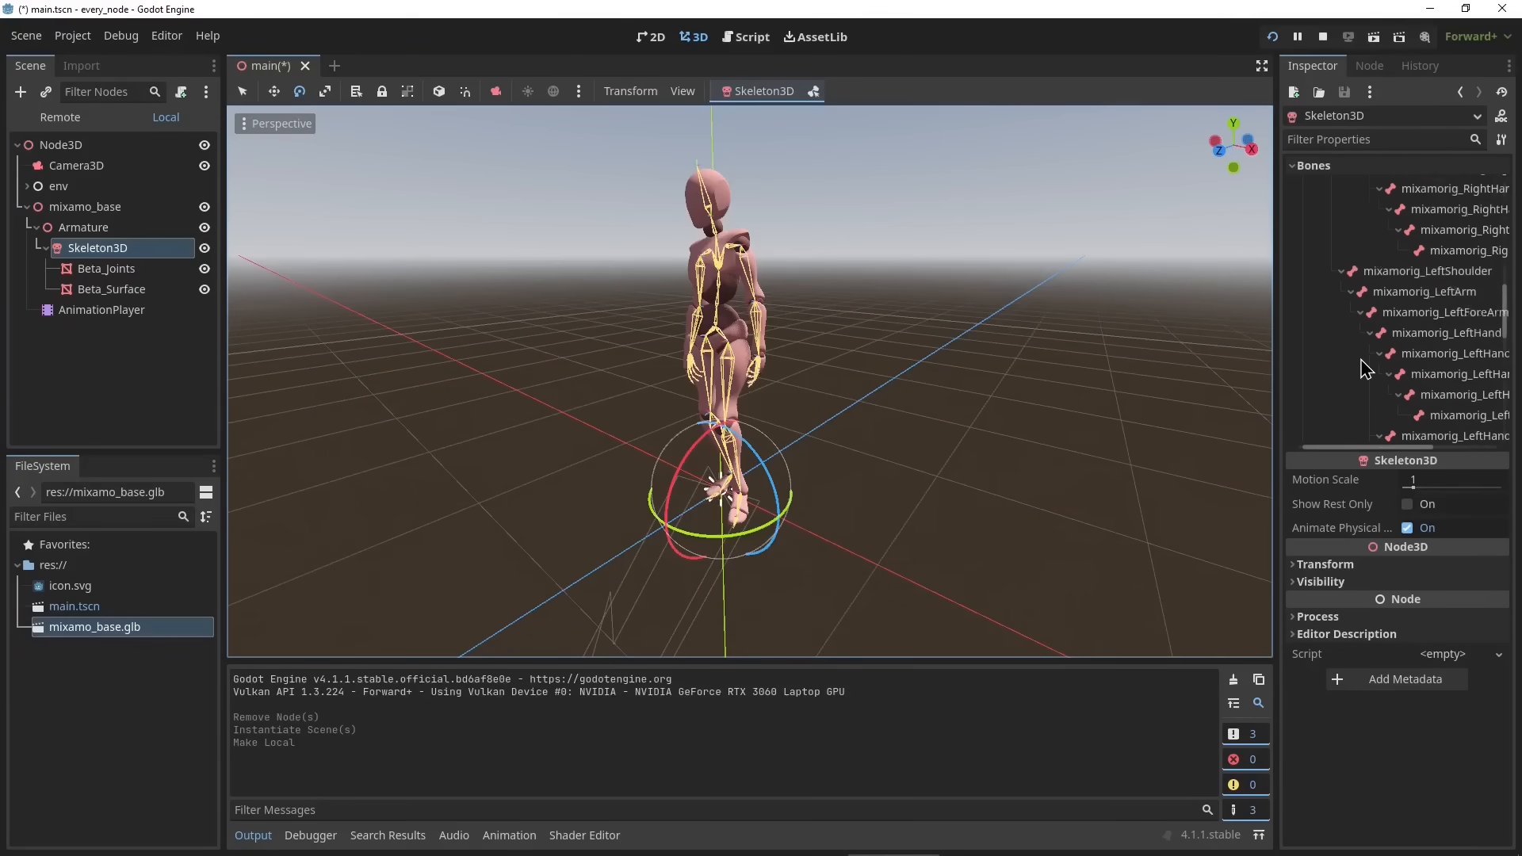
scroll(1365, 369, "down", 8)
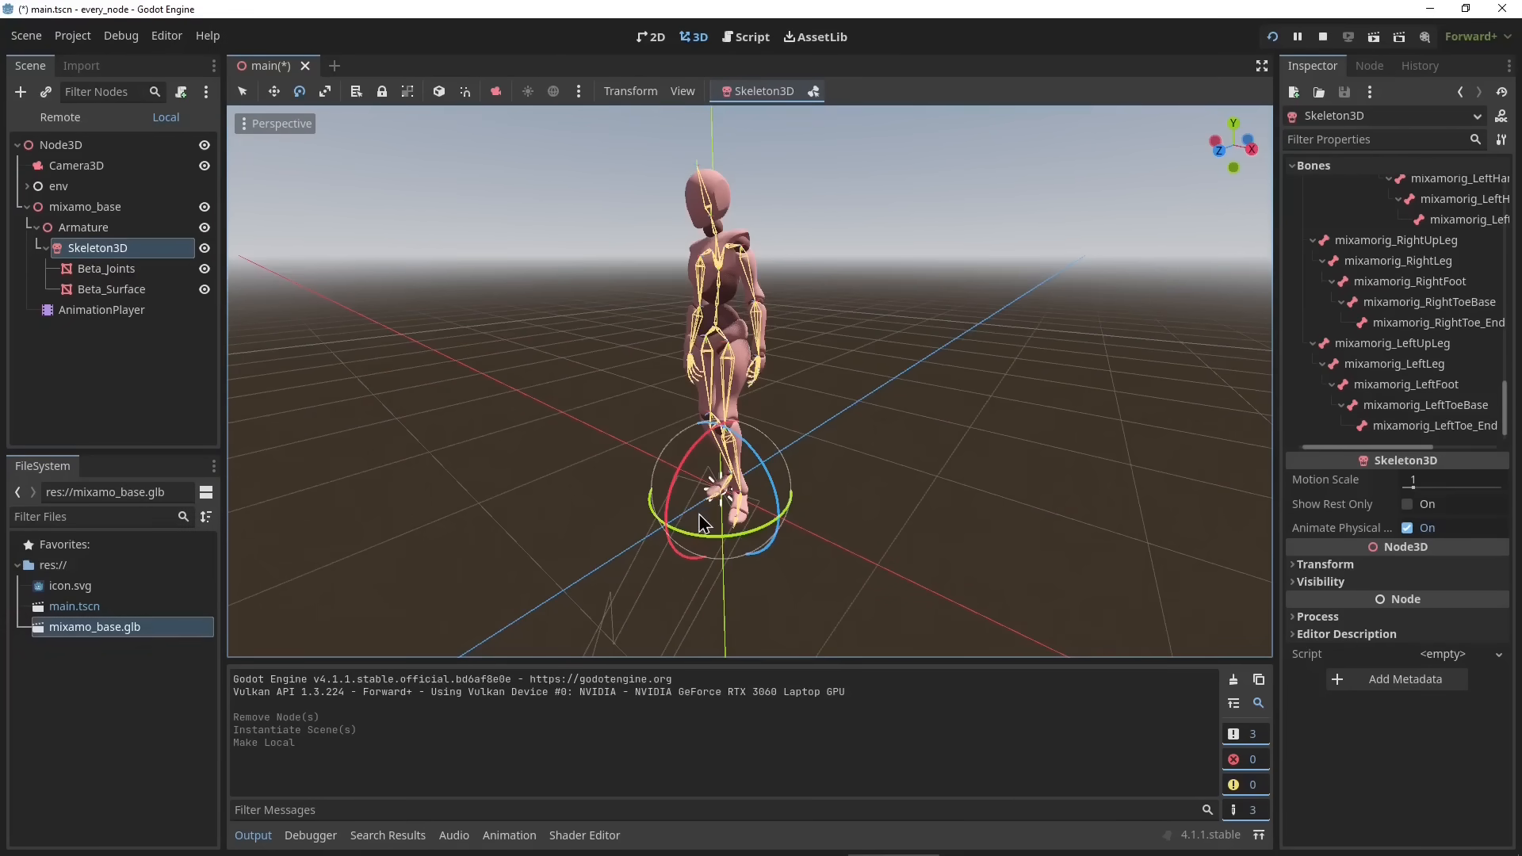
left_click(119, 309)
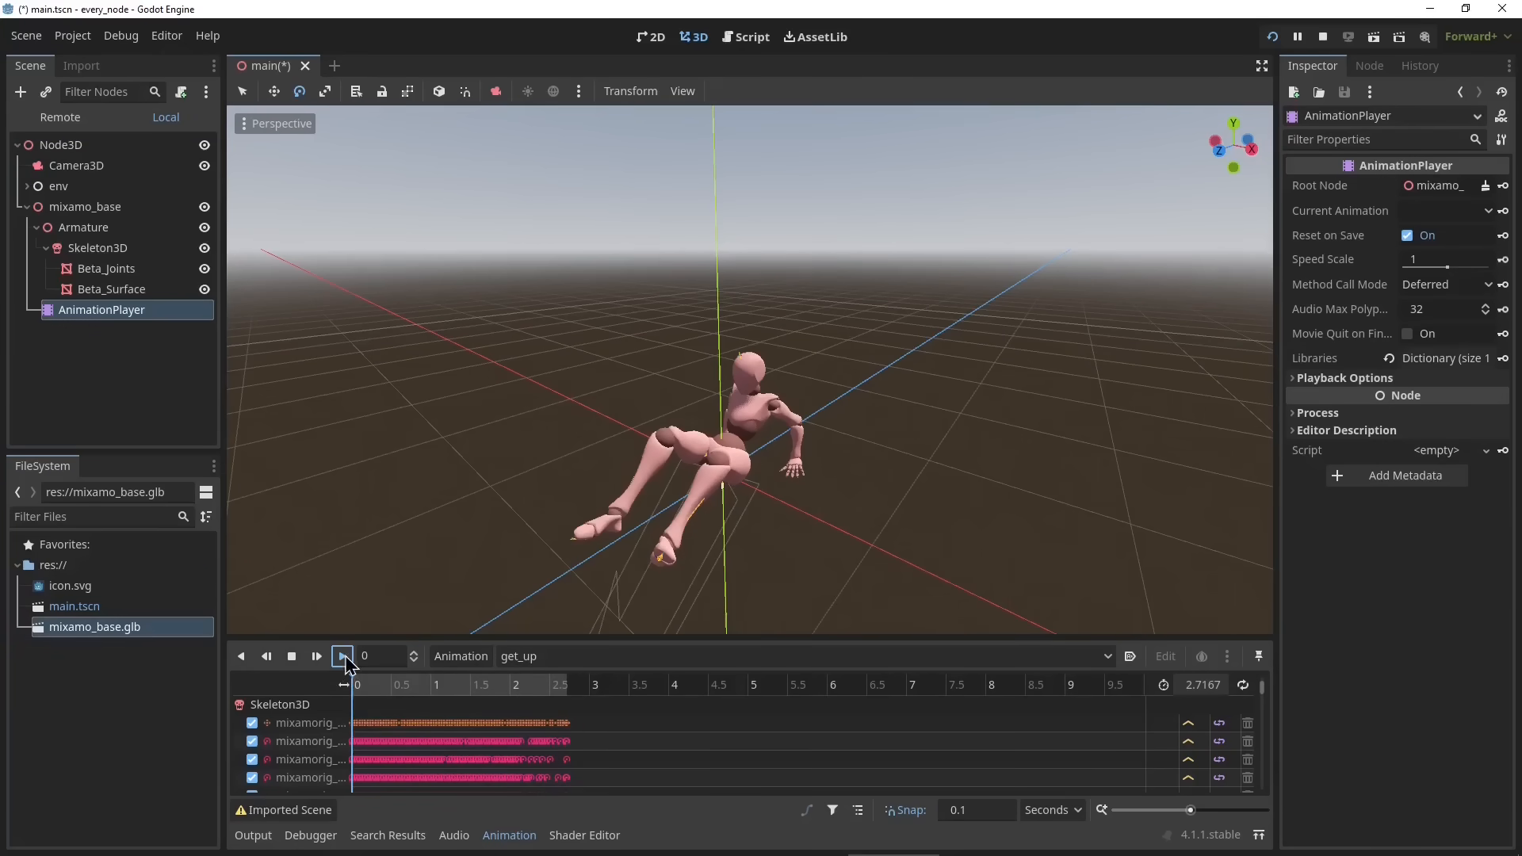
left_click(343, 656)
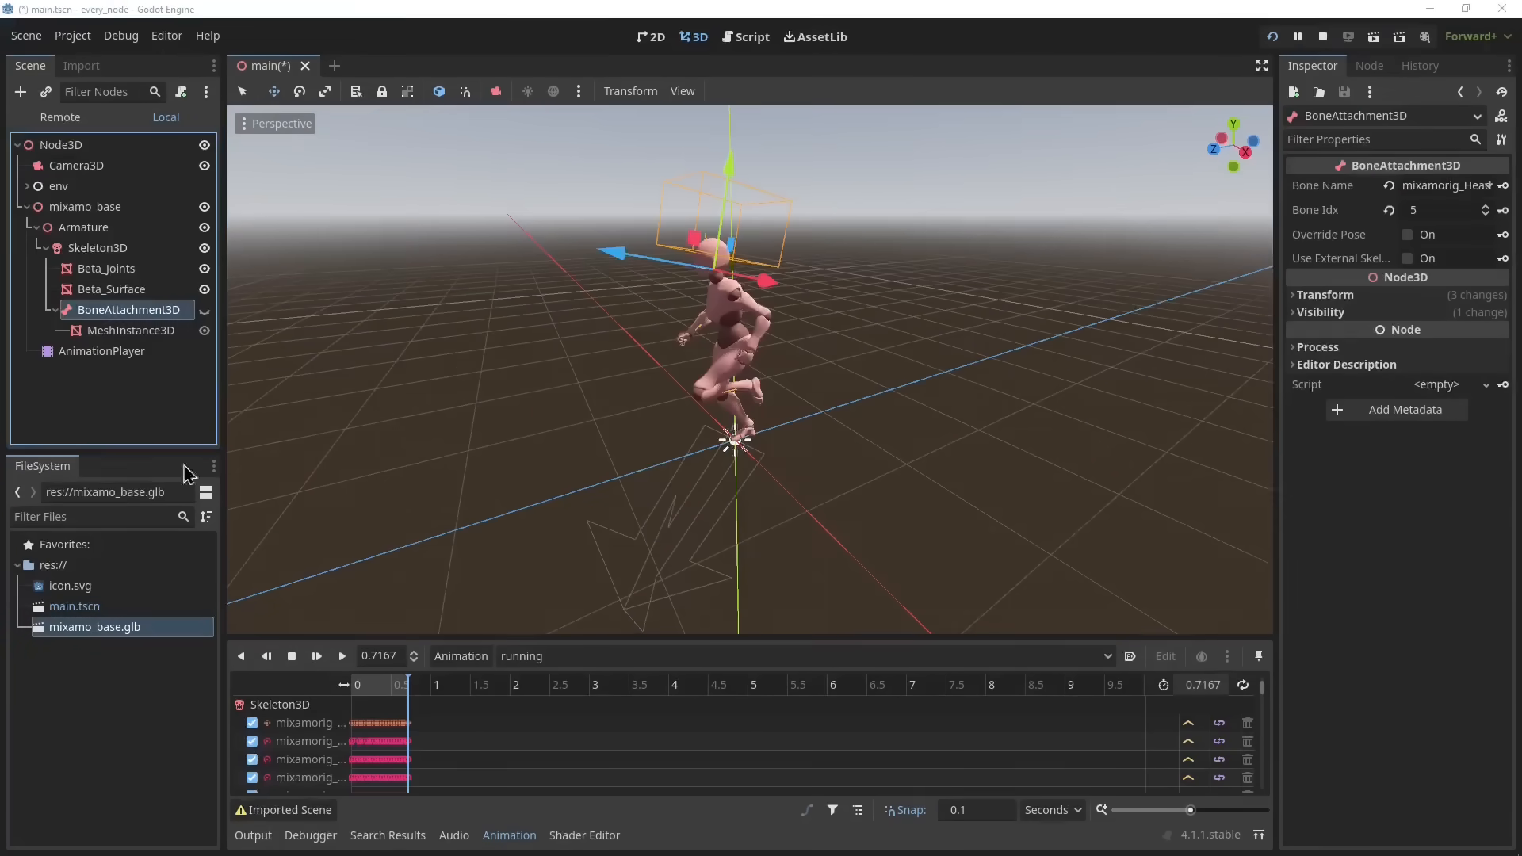
Examine the BoneAttachment3D on the running character's head from the front
middle_click_drag(567, 363, 714, 386)
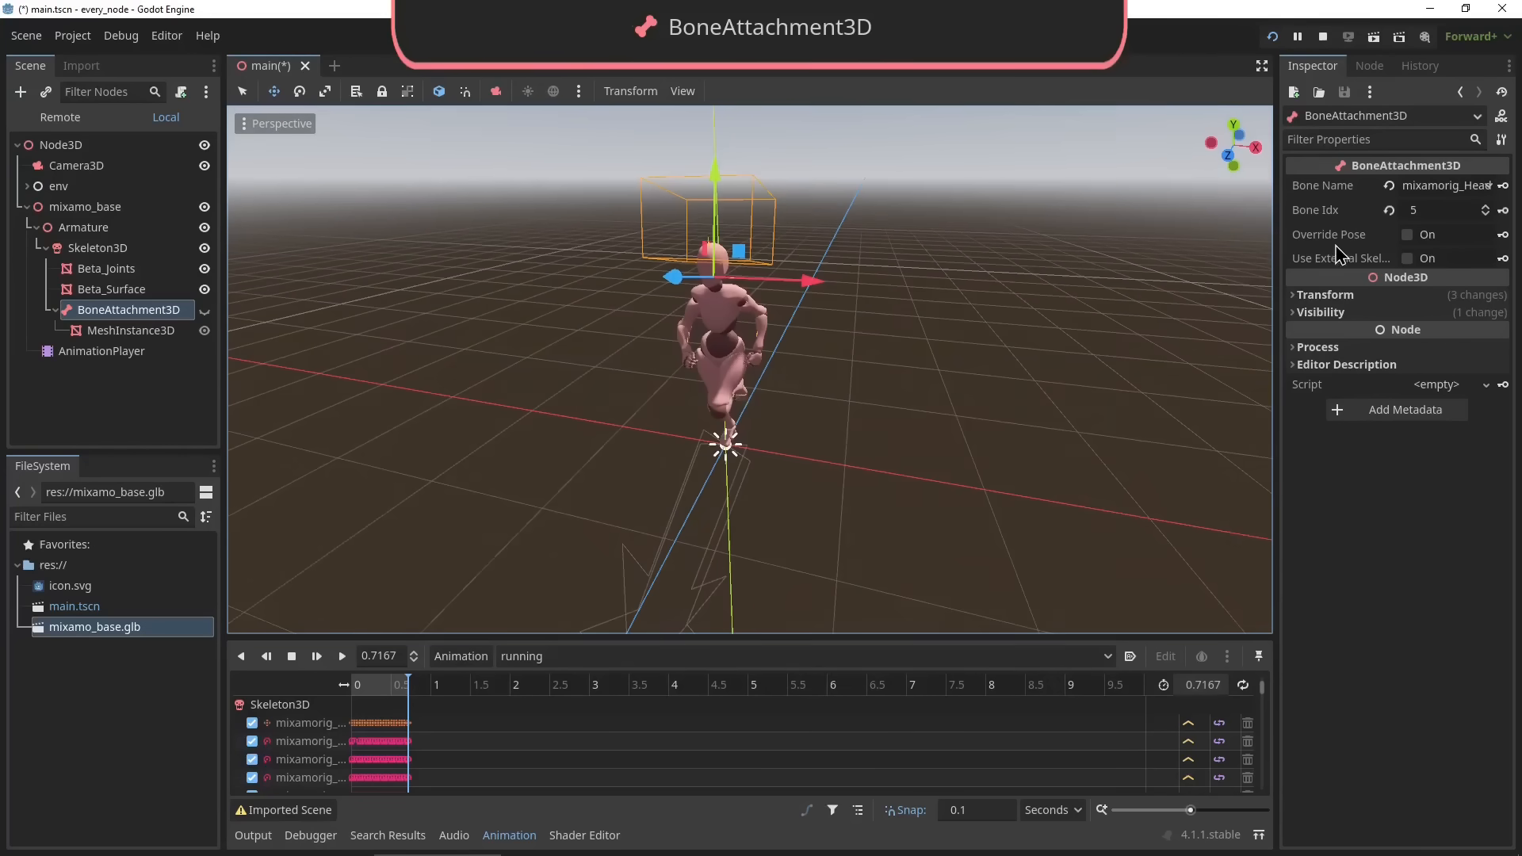
Make the BoneAttachment3D and its cone mesh visible on the character's head
left_click(1451, 187)
left_click(1399, 127)
middle_click_drag(989, 272, 1035, 272)
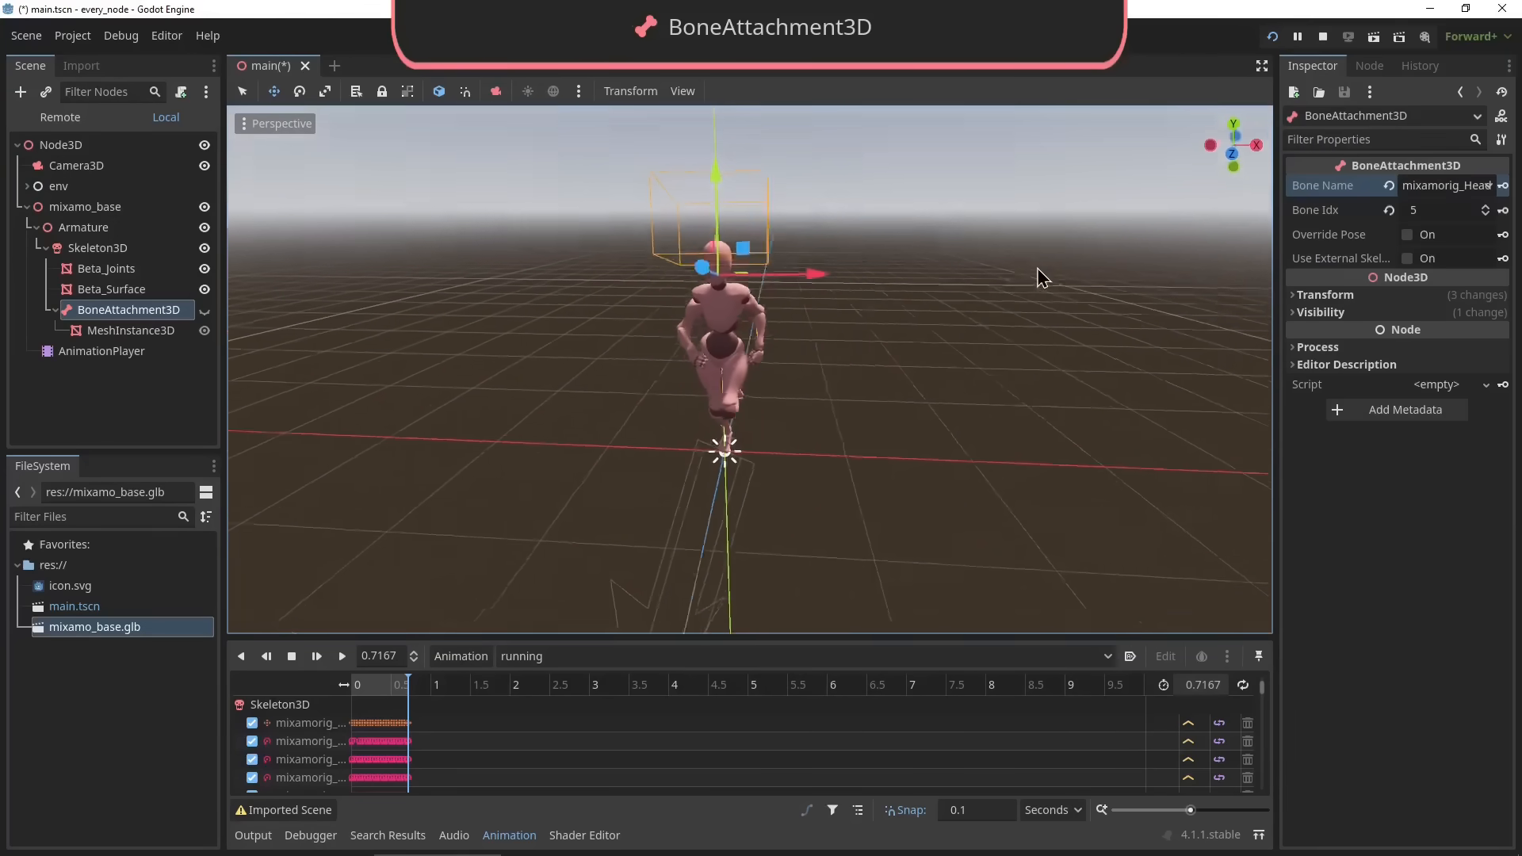
left_click(204, 310)
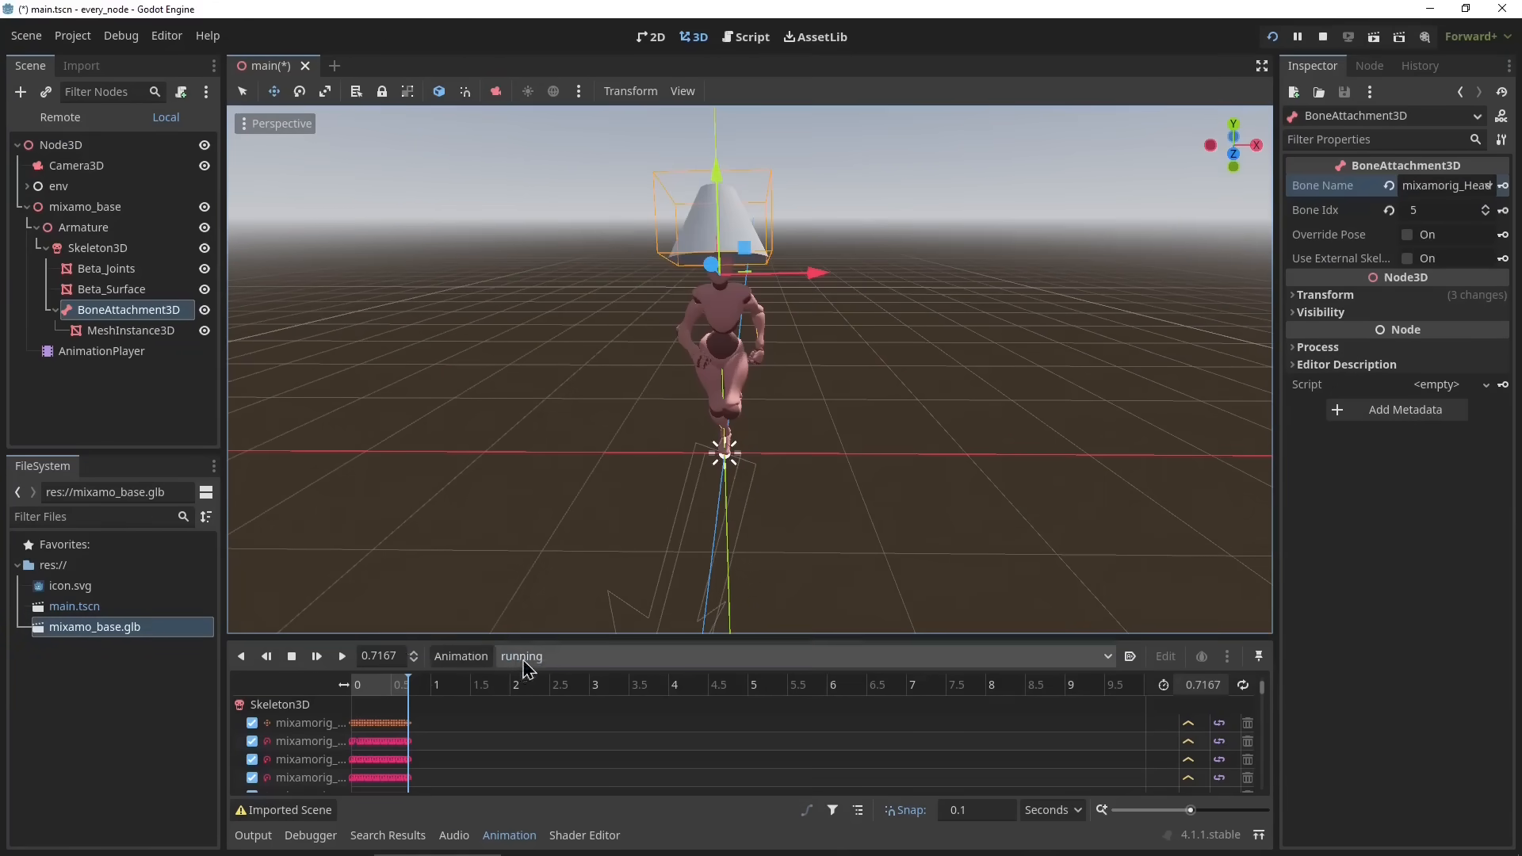
Play the get_up animation and scrub its timeline to examine how the cone follows the head bone
left_click(547, 656)
left_click(539, 681)
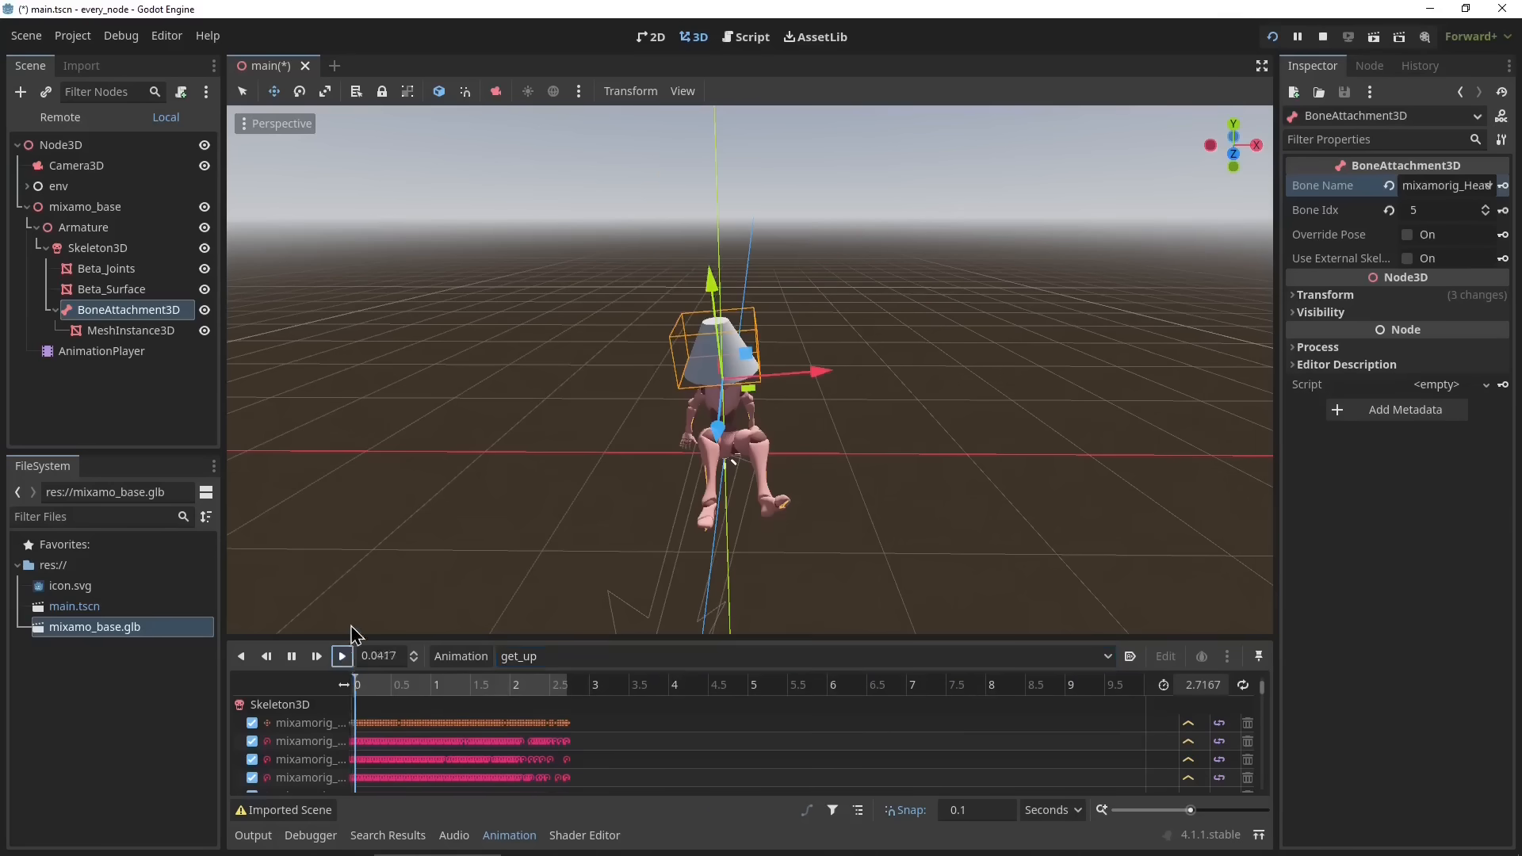
middle_click_drag(532, 552, 707, 527)
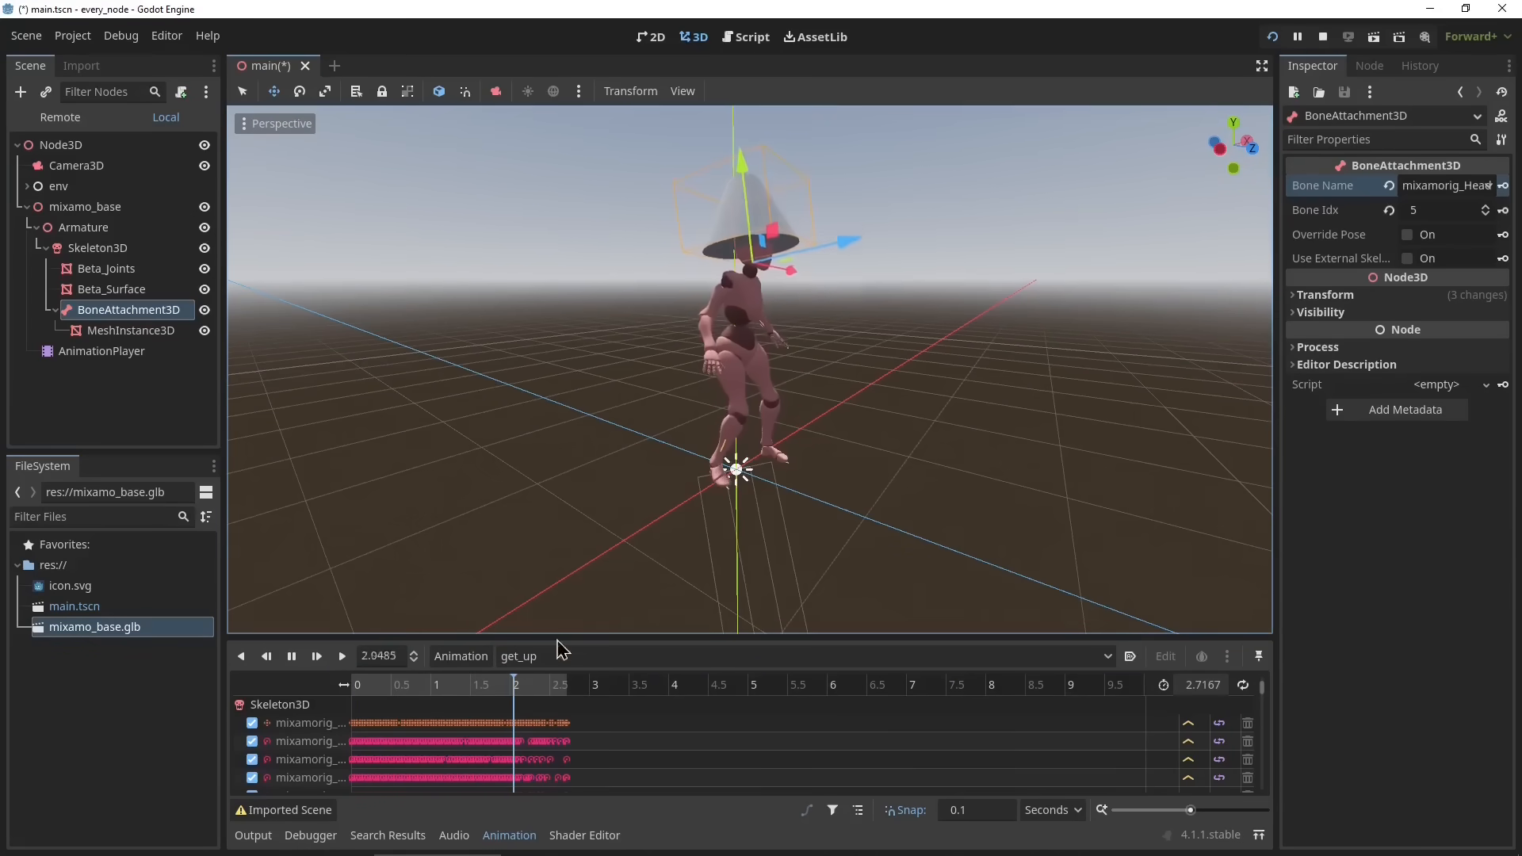
left_click_drag(559, 695, 325, 701)
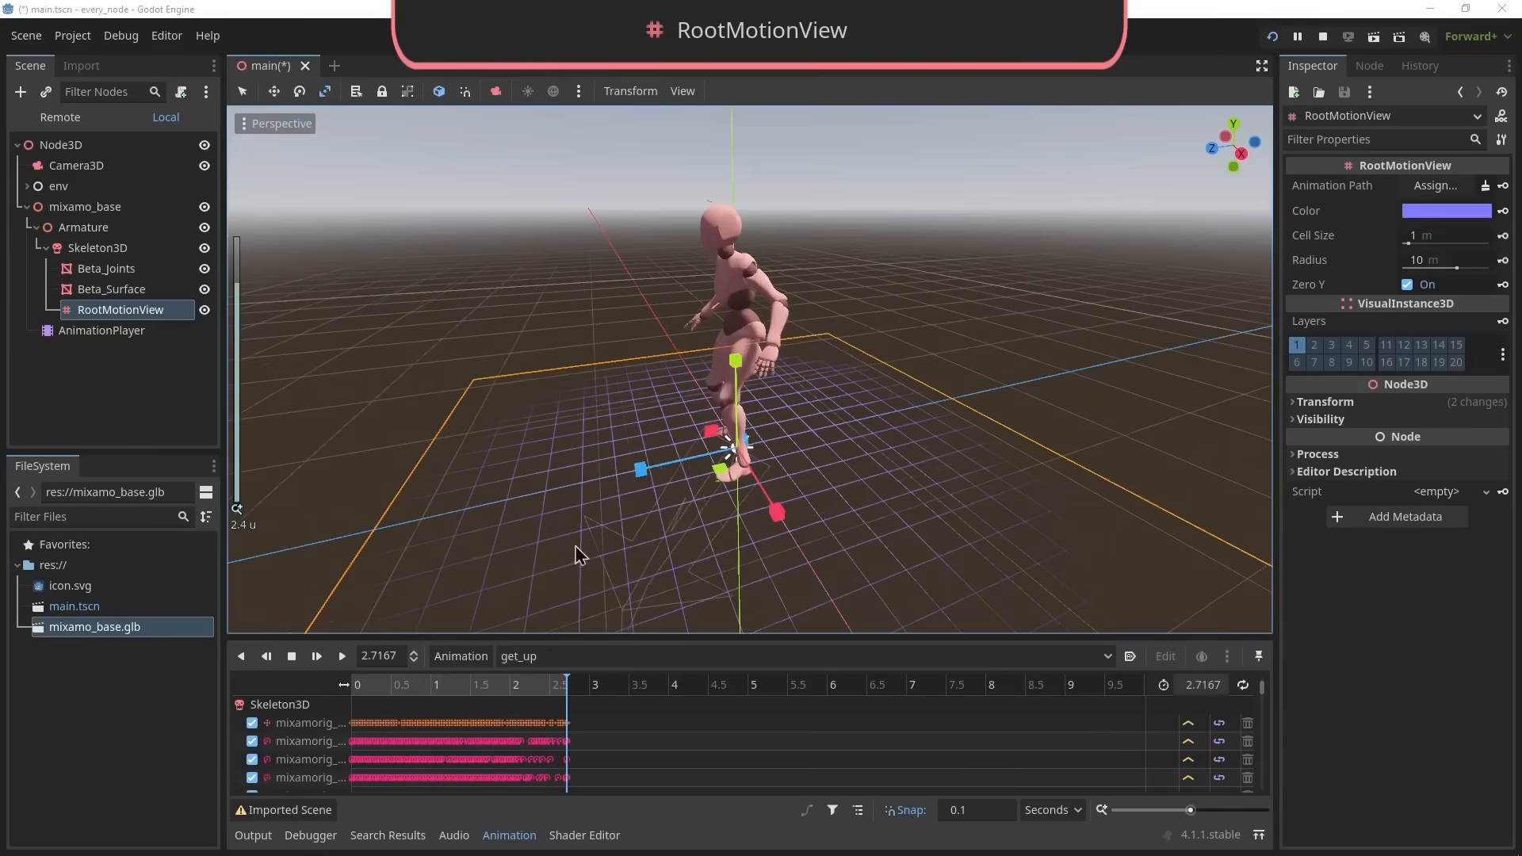
Set the RootMotionView's grid color to green, hex 00b03c
middle_click_drag(552, 529, 549, 408, "shift")
left_click_drag(539, 484, 830, 533)
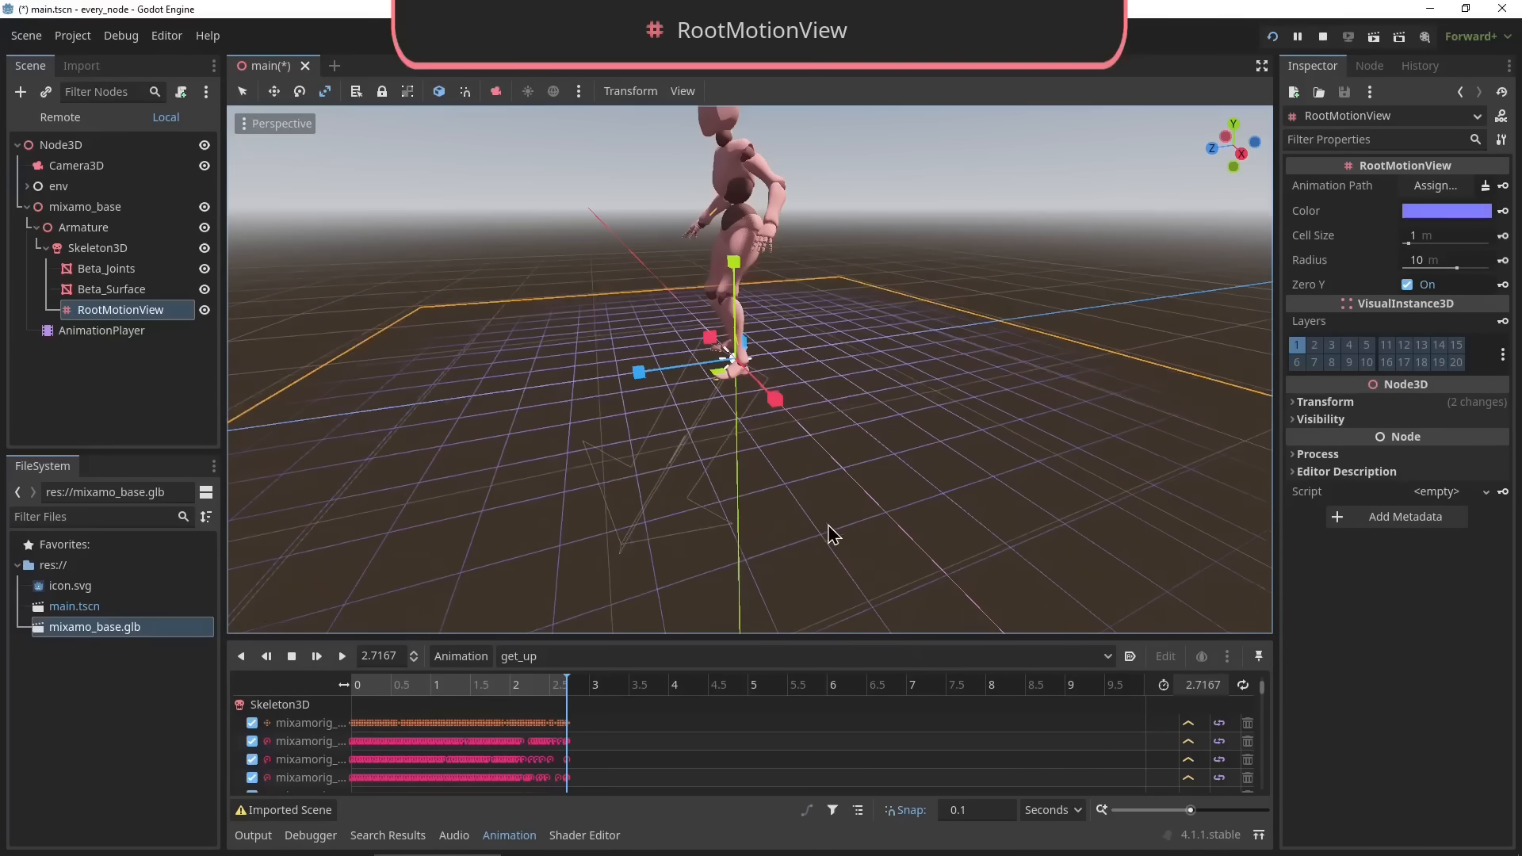
left_click(1461, 211)
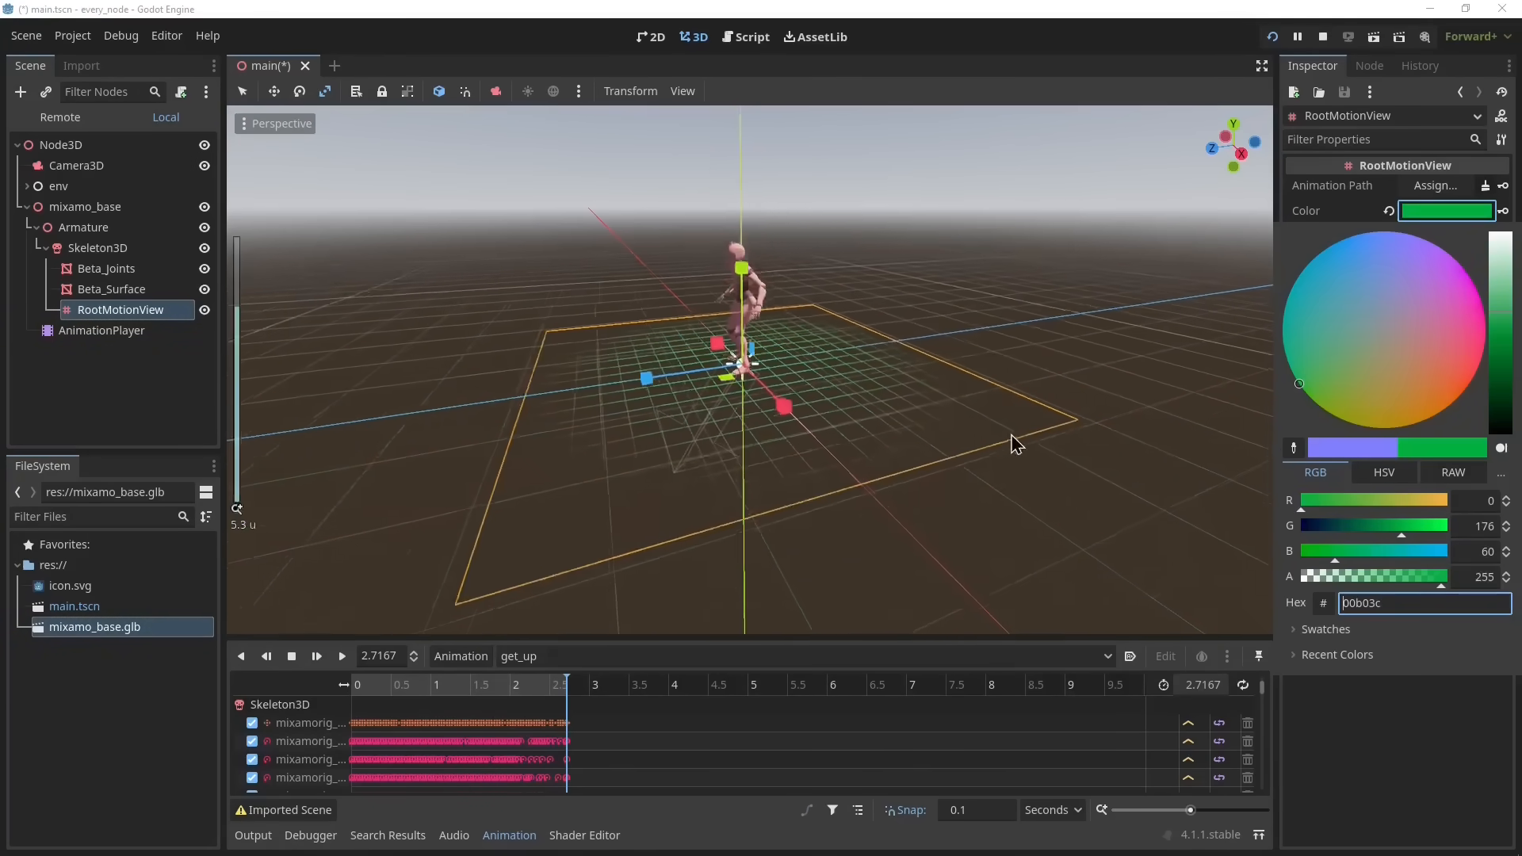
scroll(1013, 442, "down", 2)
type("wewe00b03c")
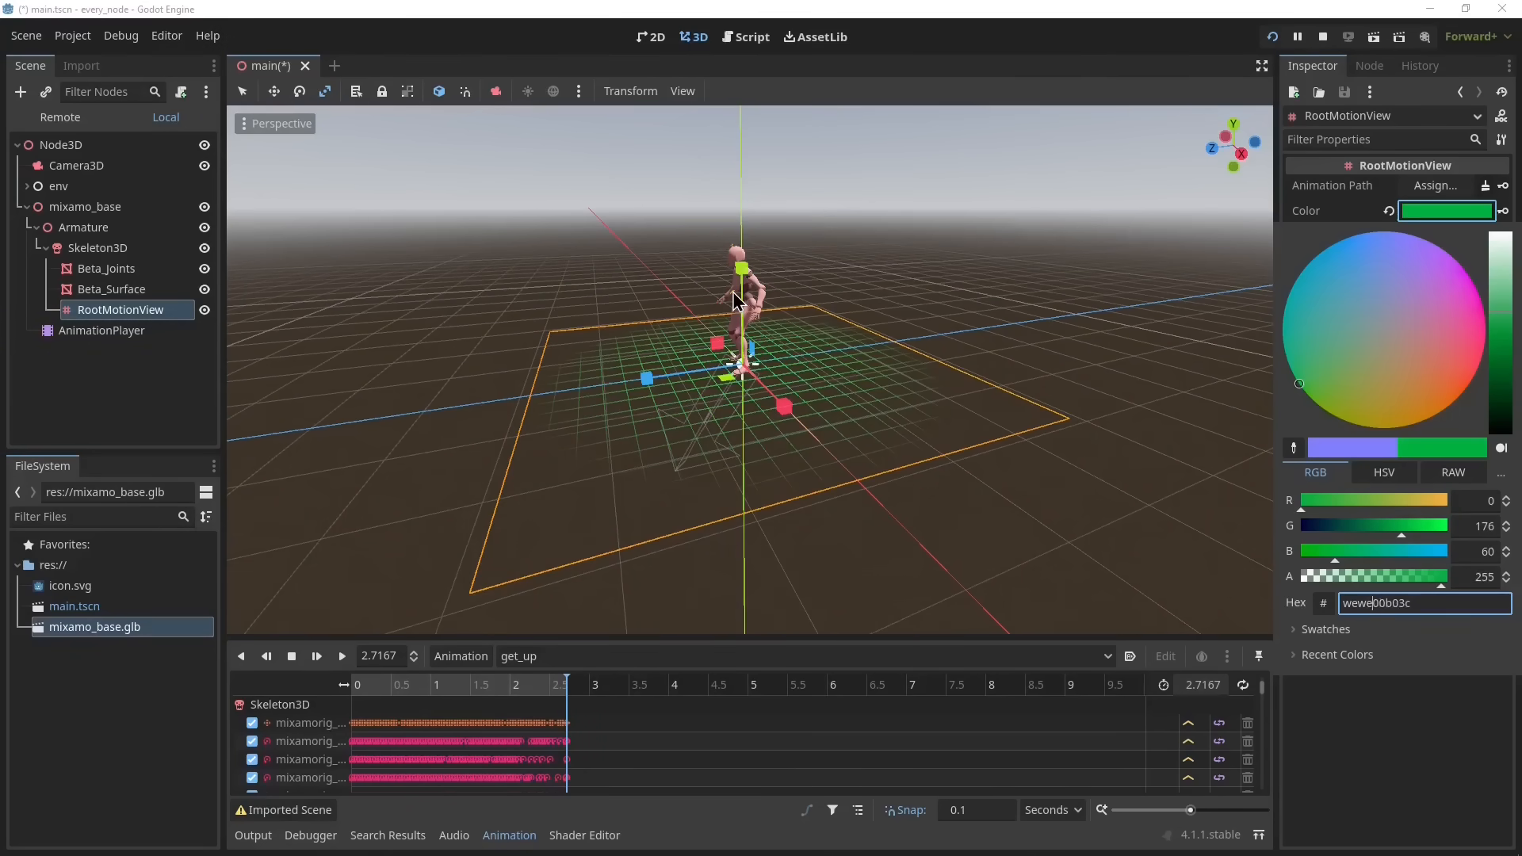
left_click(825, 309)
Move the RootMotionView upward along its vertical axis and save the scene
key("e")
key("r")
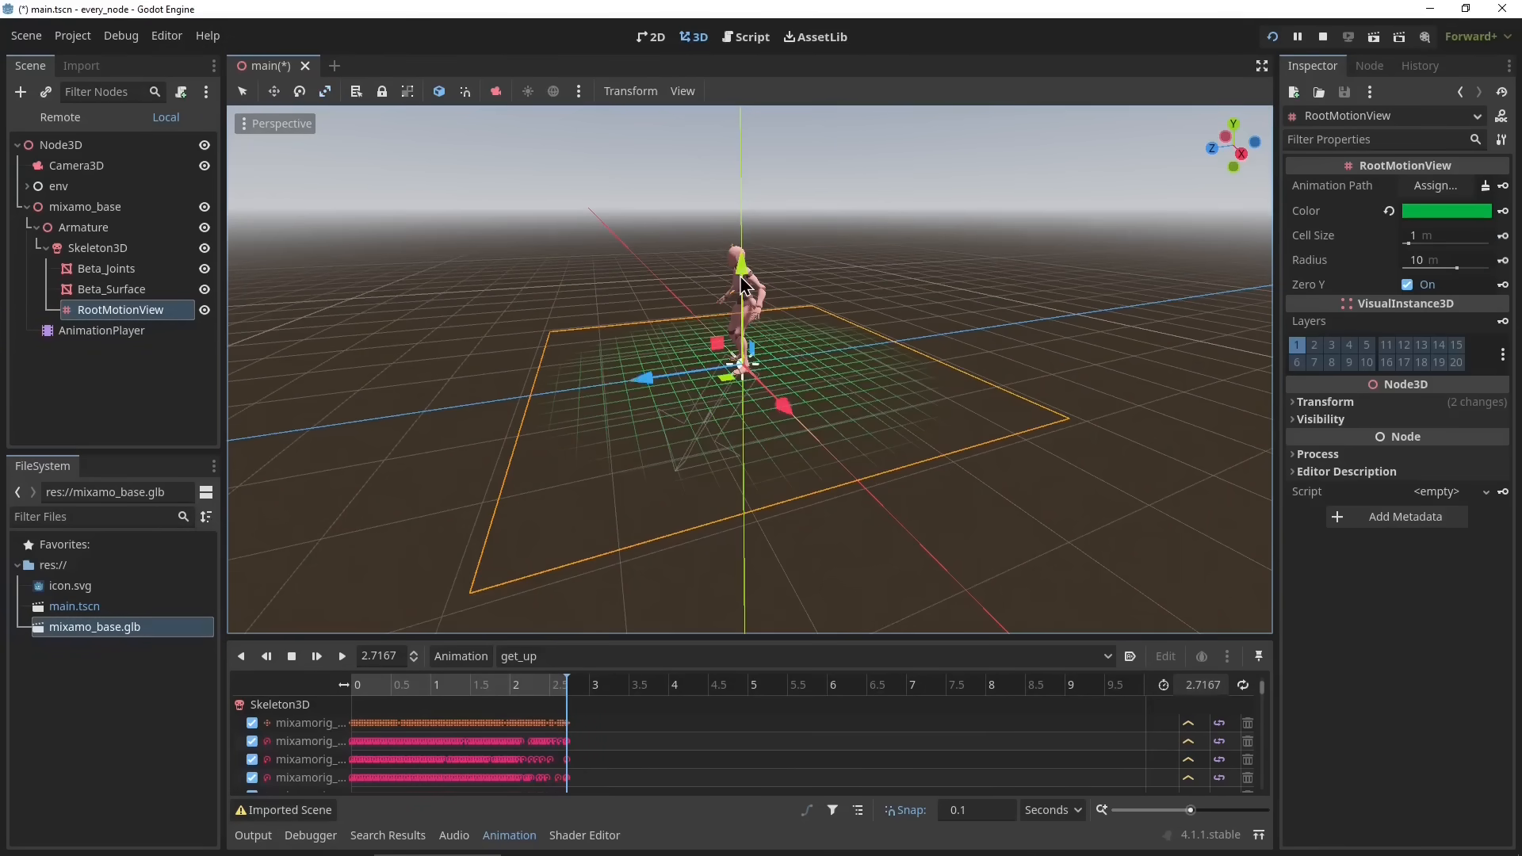
left_click_drag(742, 277, 724, 211)
key("ctrl+s")
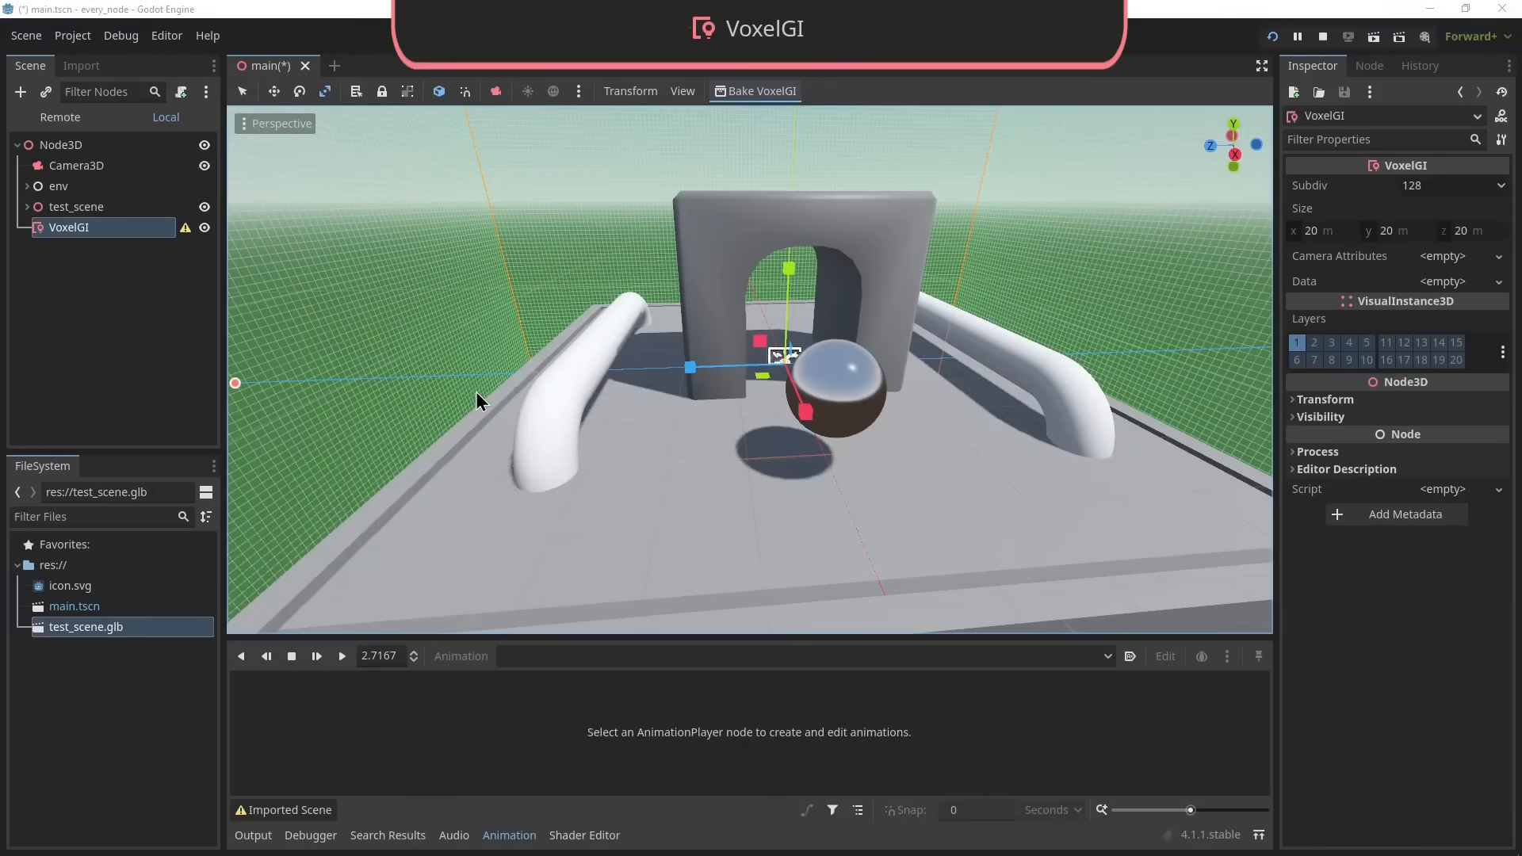
Bake the VoxelGI for the test scene, storing its data as main.VoxelGI_data.res
middle_click_drag(479, 393, 575, 389)
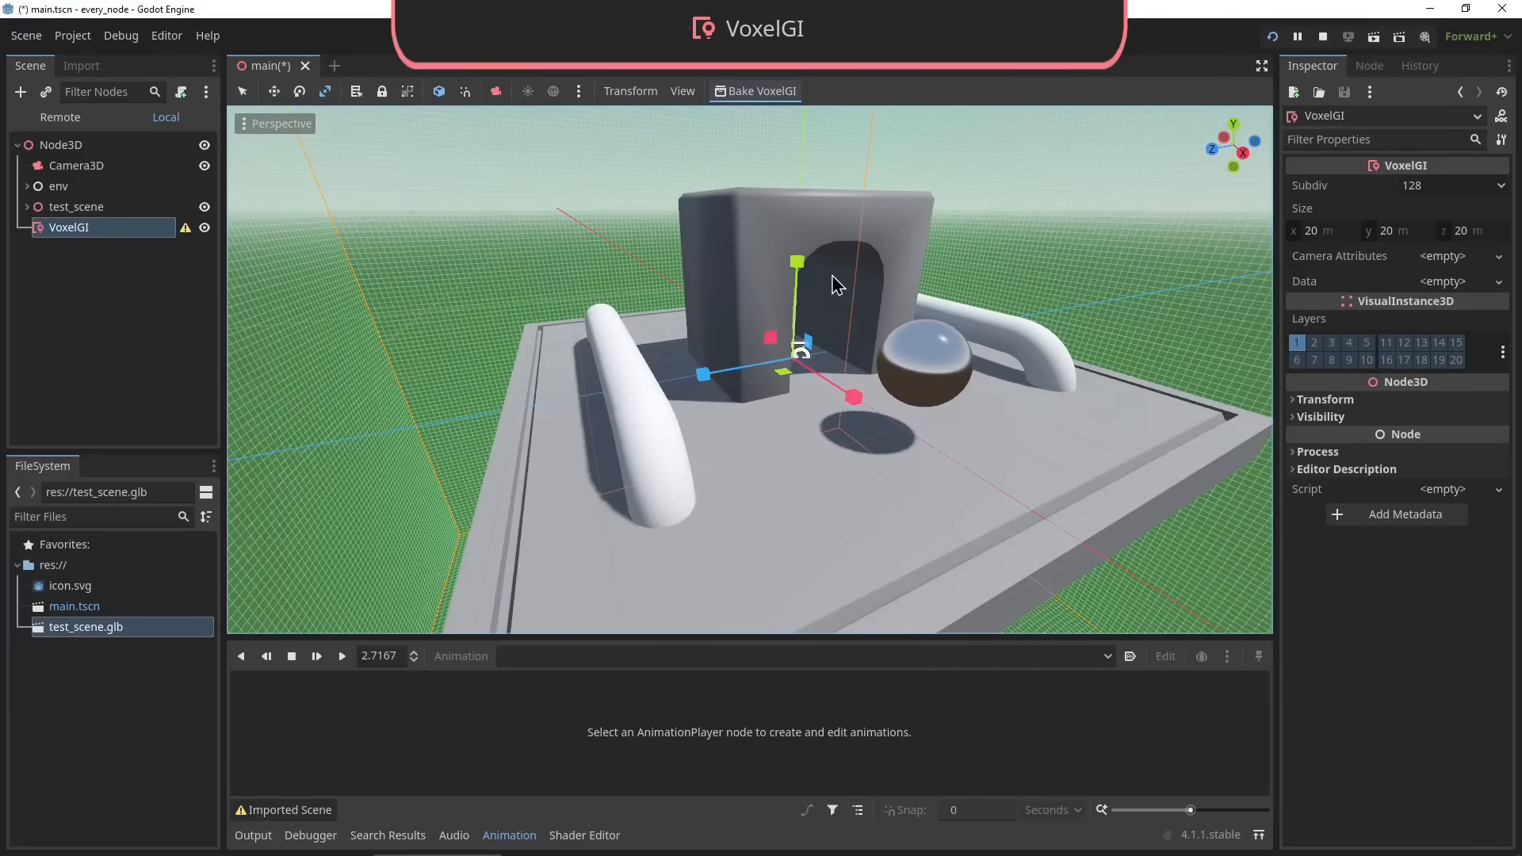
left_click(744, 92)
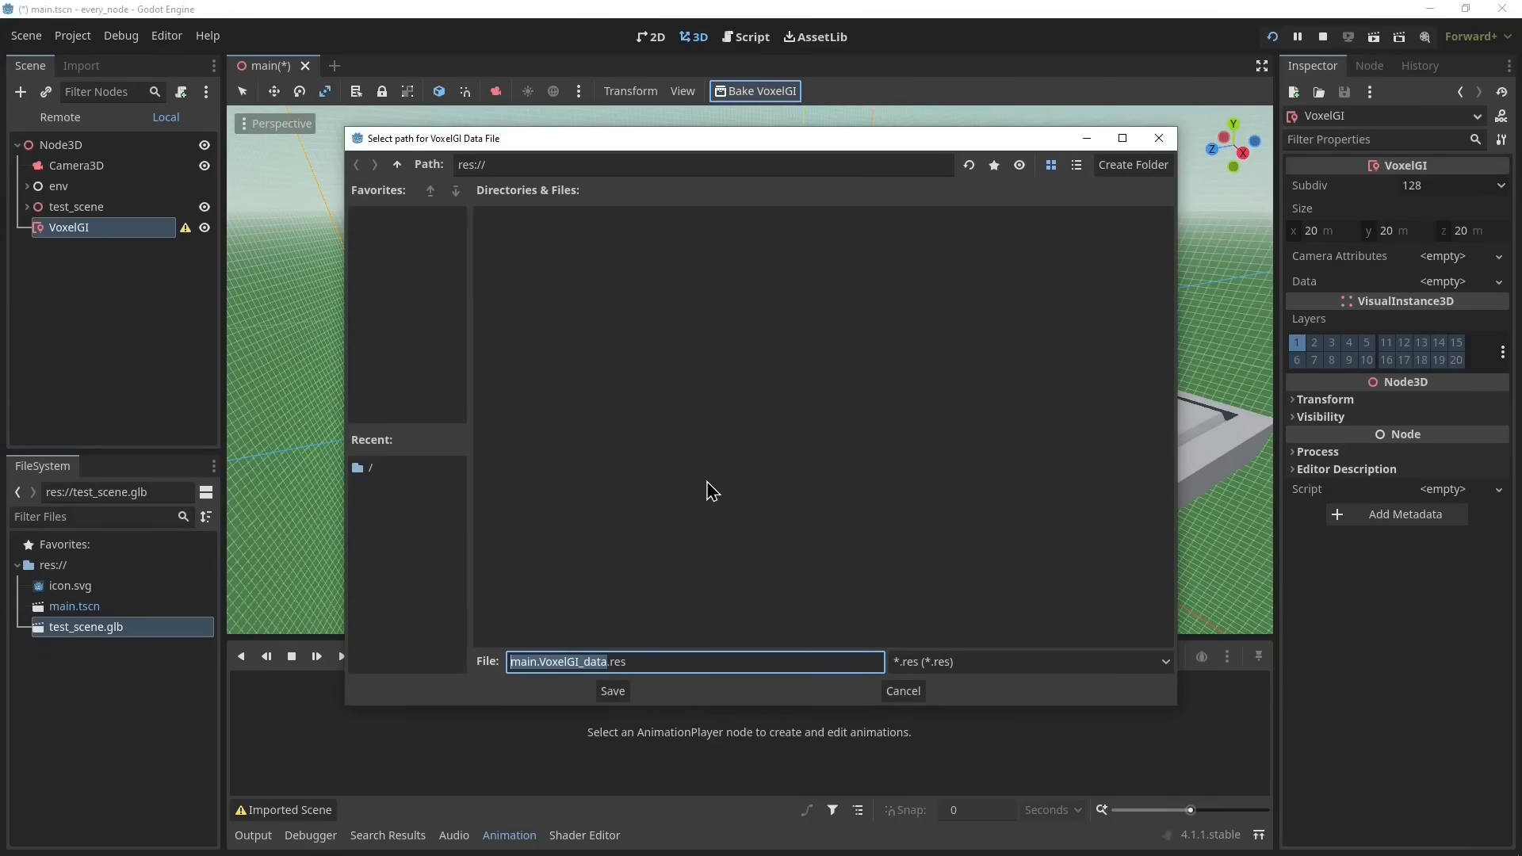
key("Return")
scroll(693, 488, "up", 3)
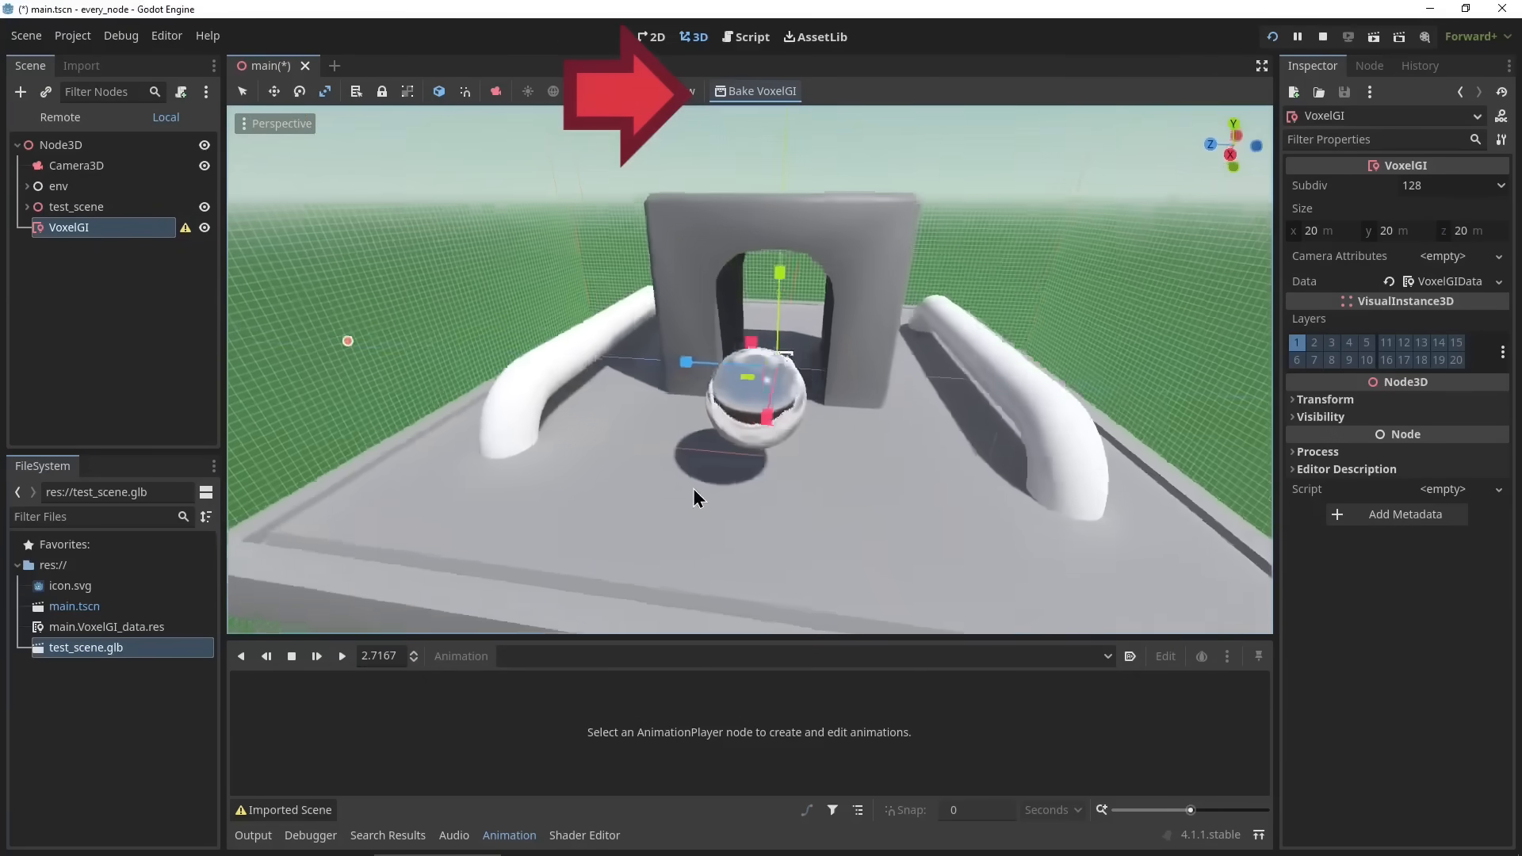
middle_click_drag(693, 488, 811, 414)
Rotate the DirectionalLight3D to change the direction of light over the archway
left_click(810, 413)
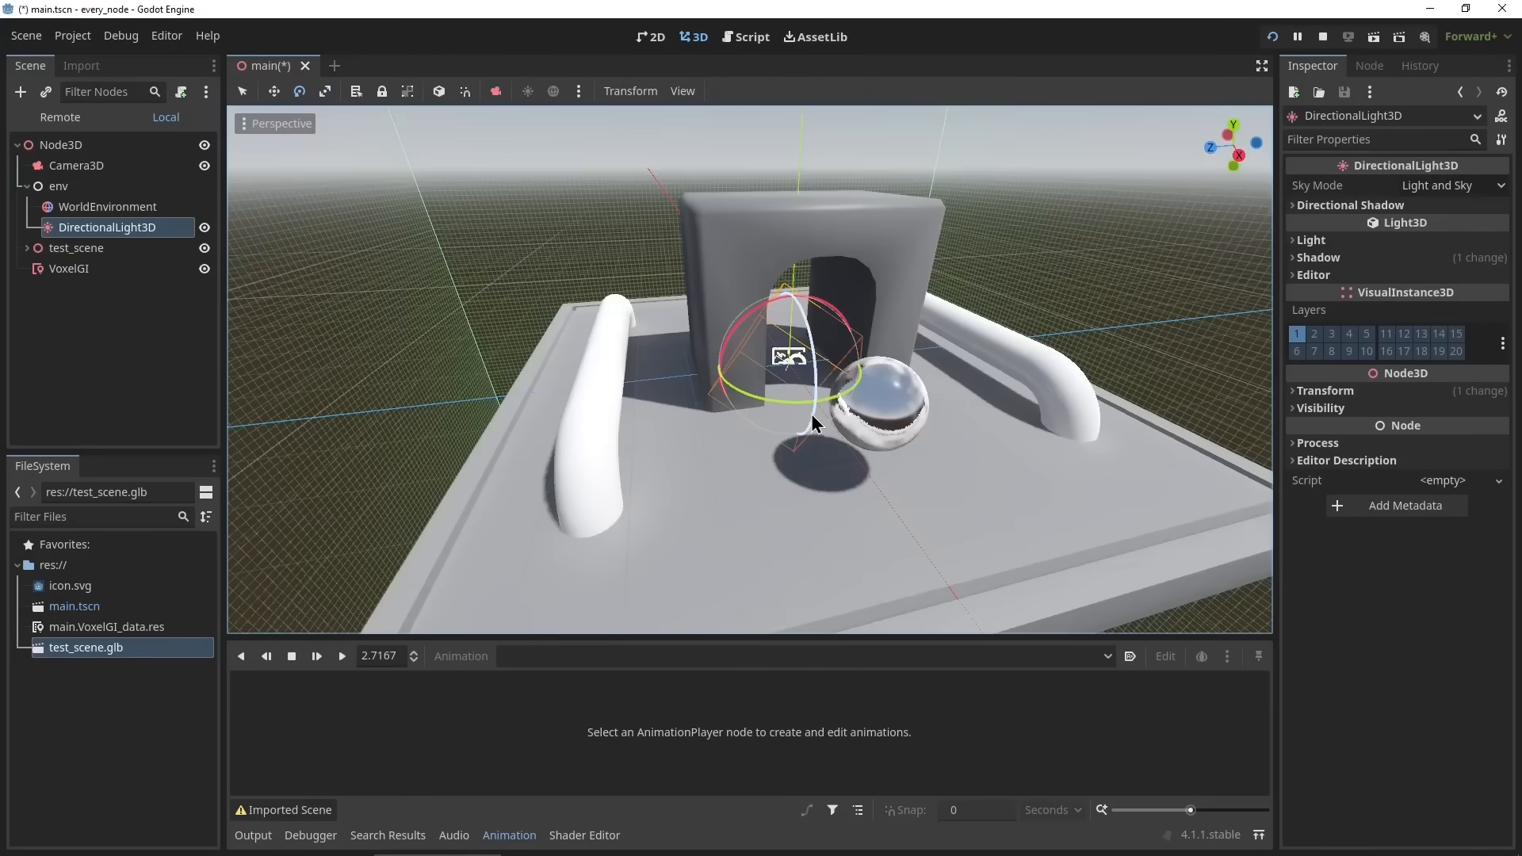
left_click_drag(794, 404, 740, 416)
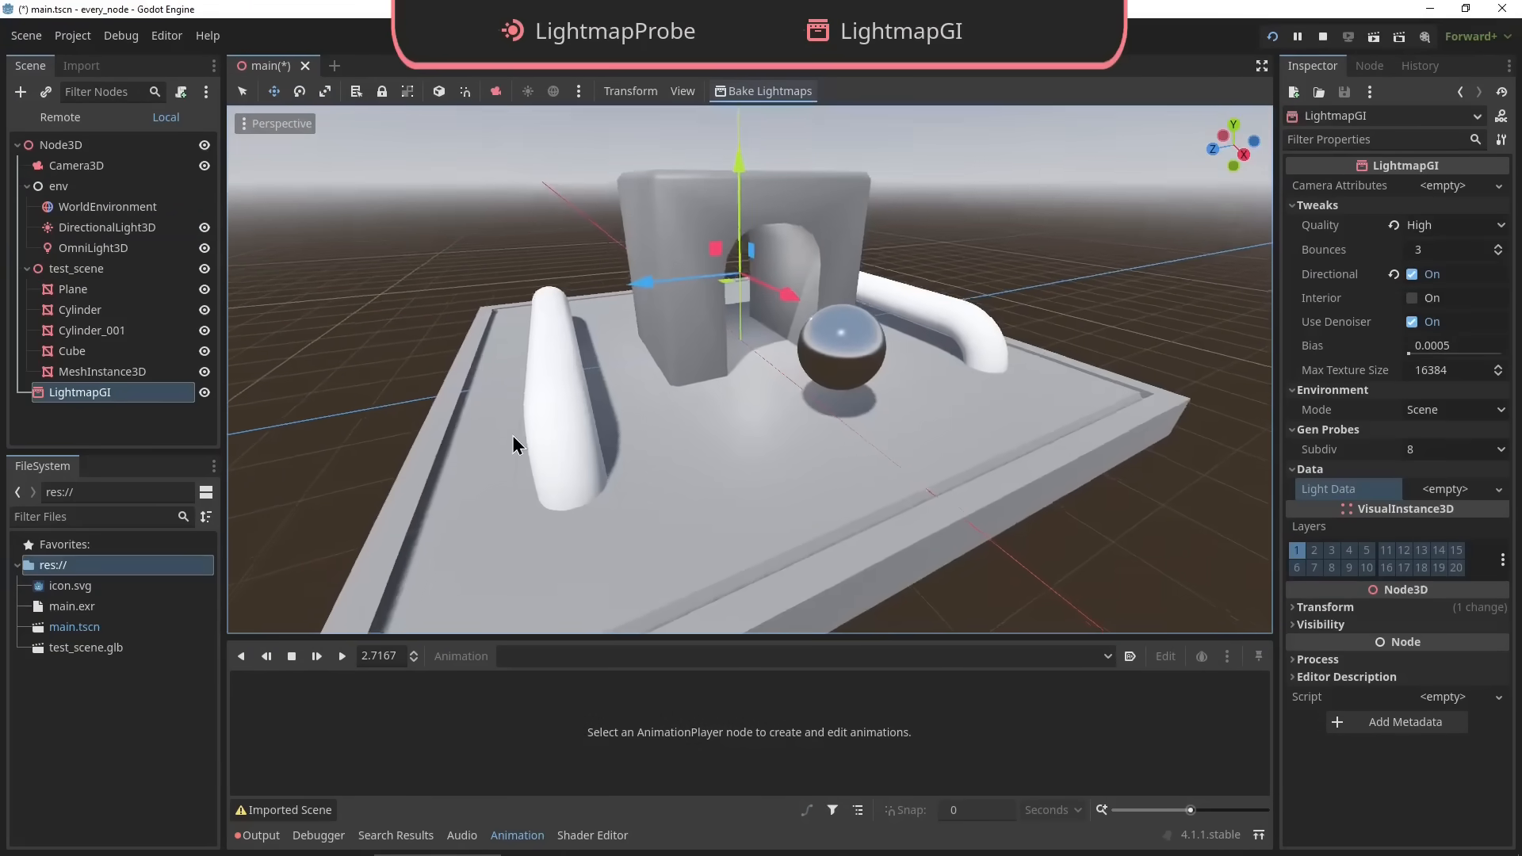
Bake the LightmapGI lightmaps to main.lmbake and select the OmniLight3D
left_click(766, 91)
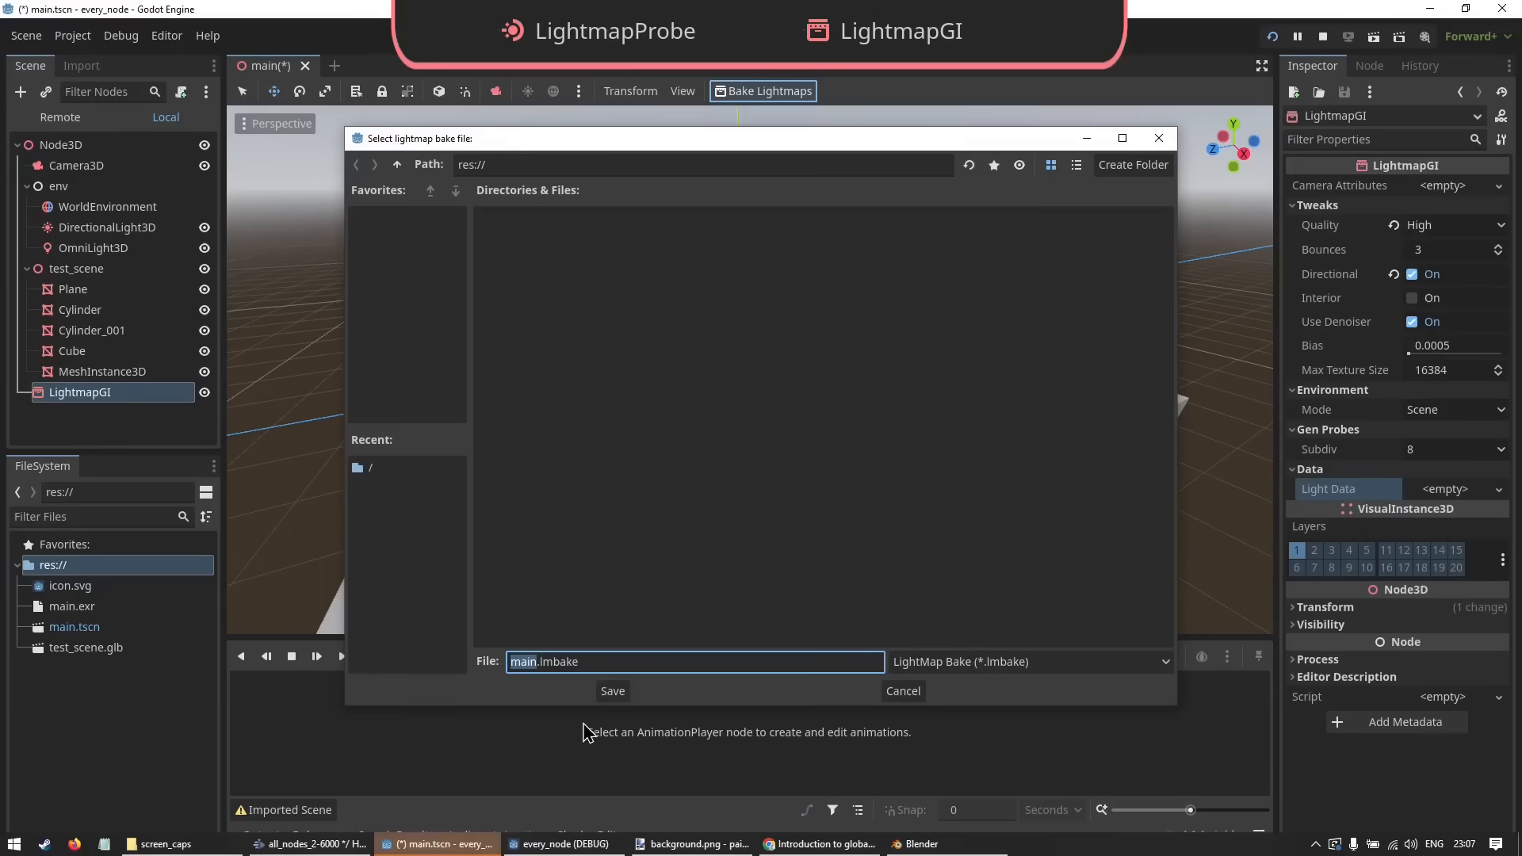
left_click(614, 691)
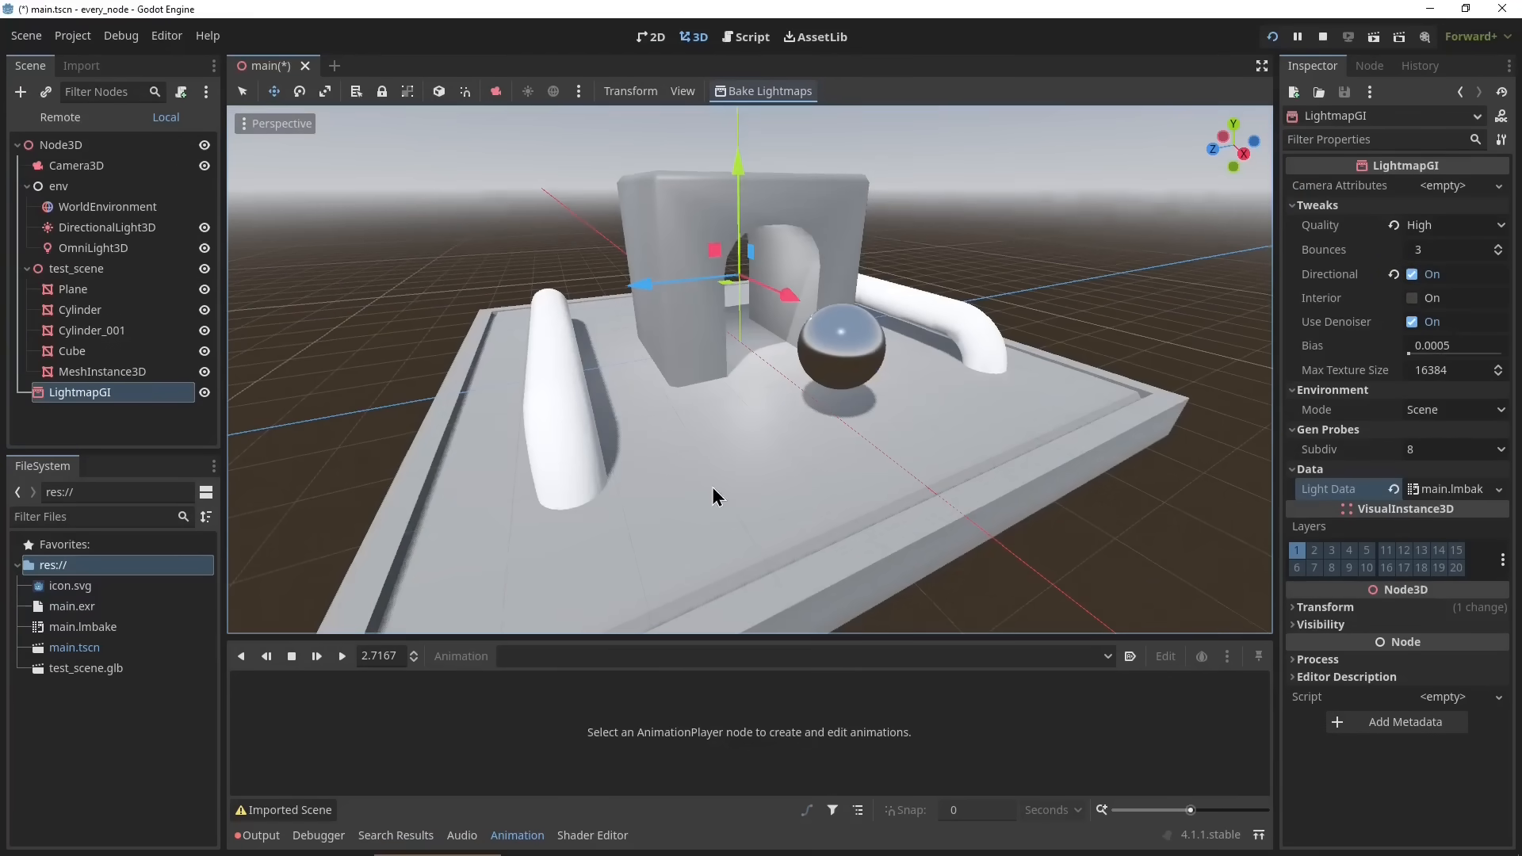
middle_click_drag(713, 486, 731, 358)
scroll(778, 323, "up", 6)
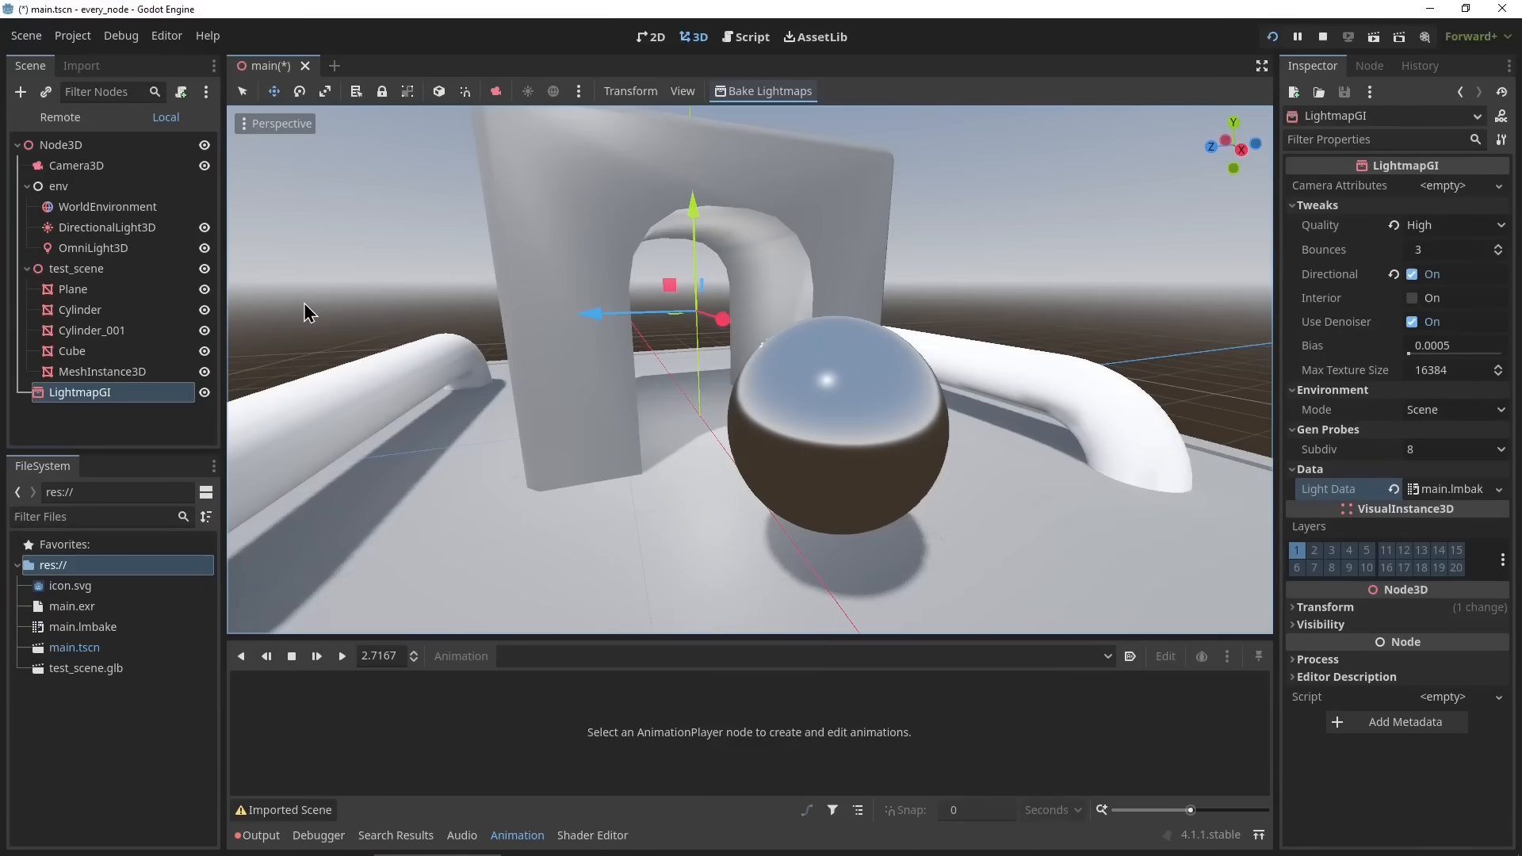
left_click(142, 248)
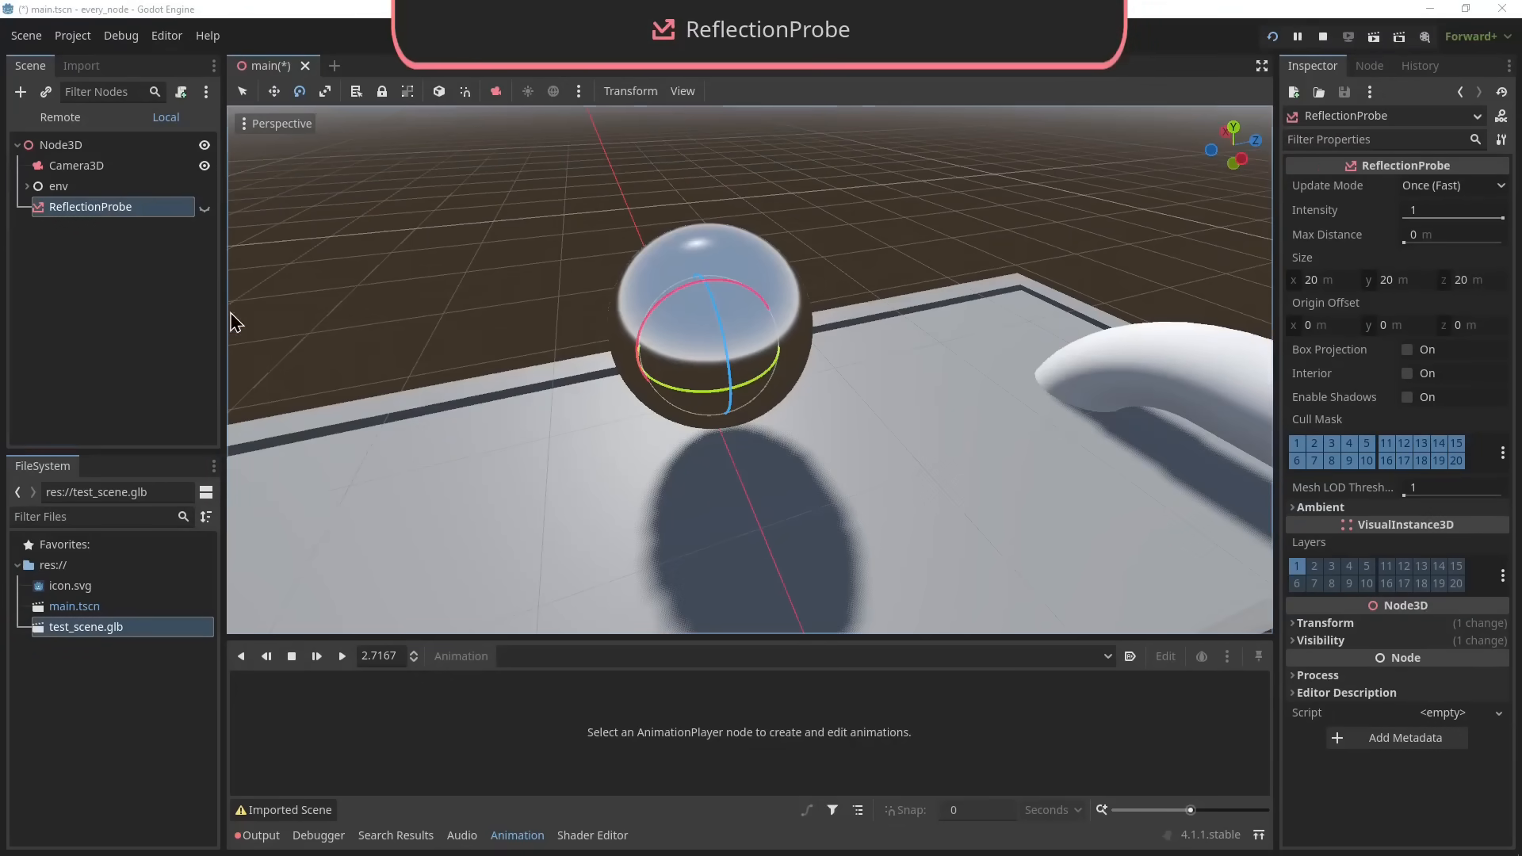
Make the ReflectionProbe visible and examine the reflections on the mirror sphere from different viewpoints
left_click(204, 208)
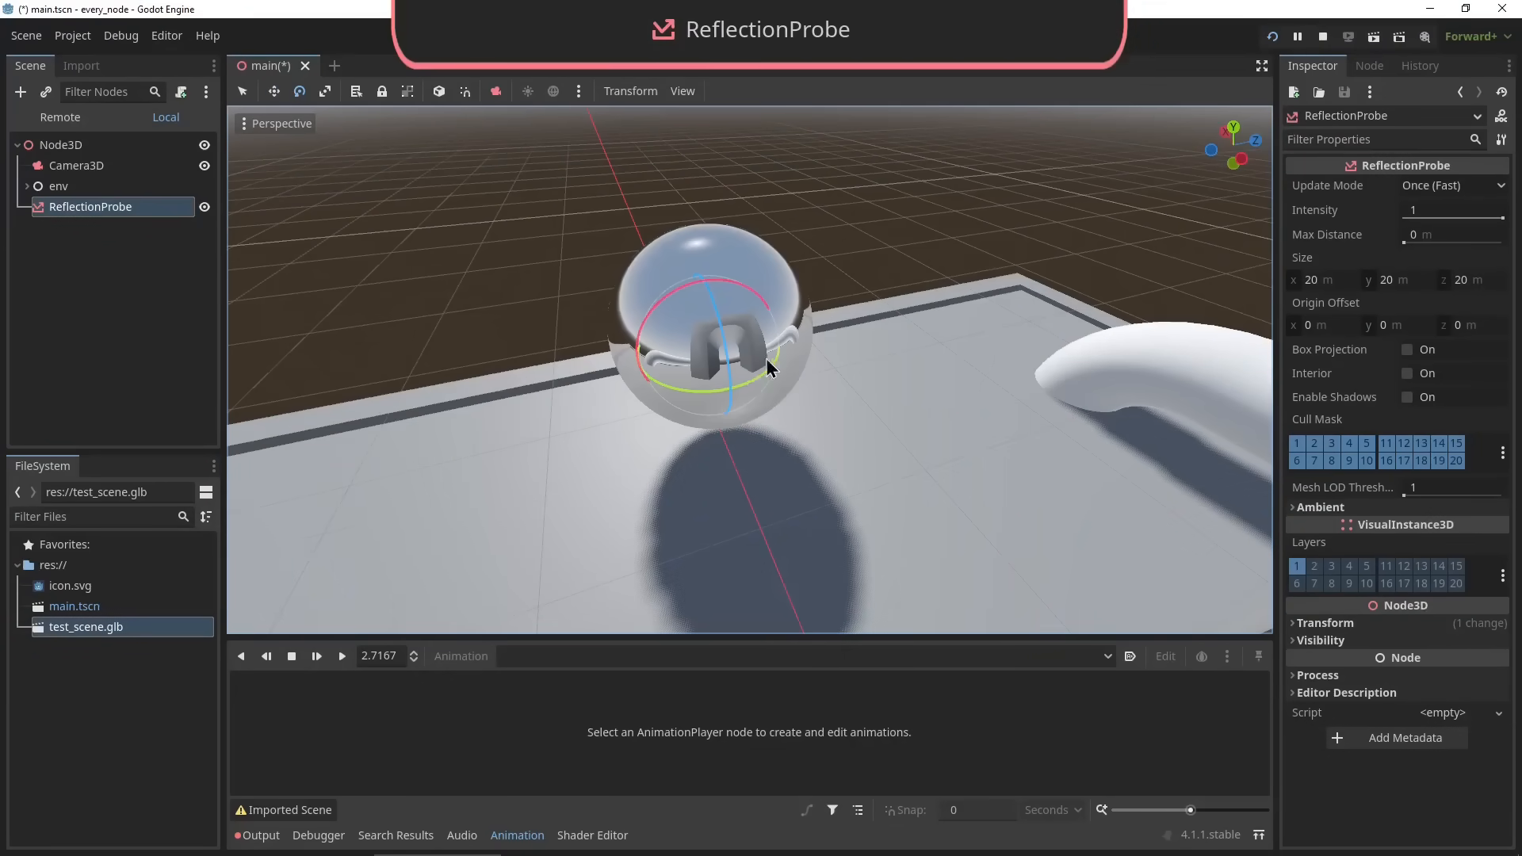
key("w")
mouse_move(791, 330)
left_mouse_down()
mouse_move(526, 401)
mouse_move(958, 308)
mouse_move(772, 346)
left_mouse_up()
right_click_drag(772, 346, 713, 372)
key("w")
key("d")
key("a")
key("d")
key("s")
key("a")
key("w")
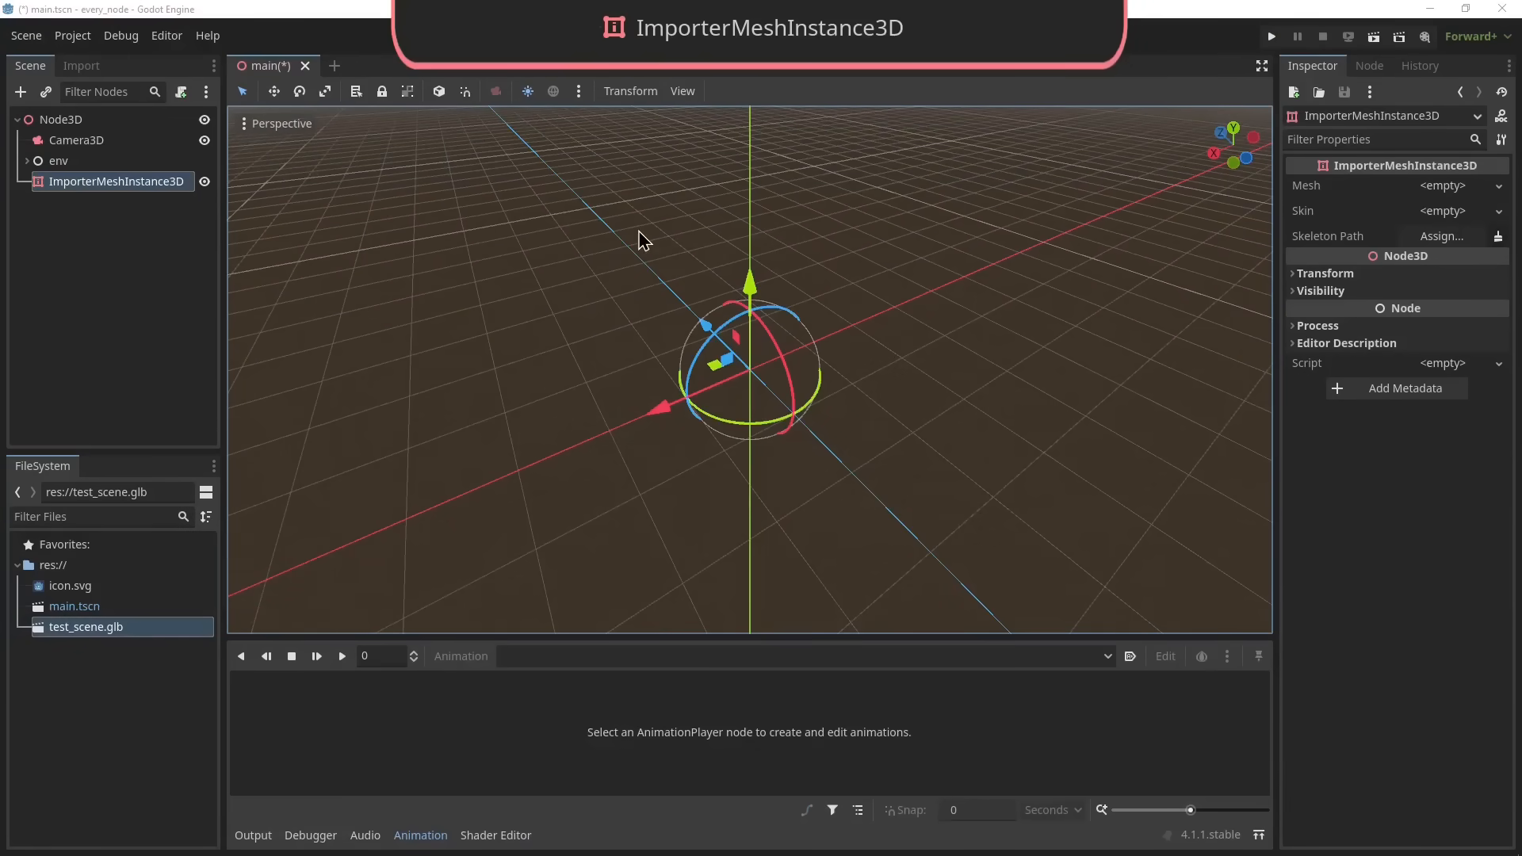
Open the ImporterMeshInstance3D class documentation and read through its property descriptions
left_click(1500, 117)
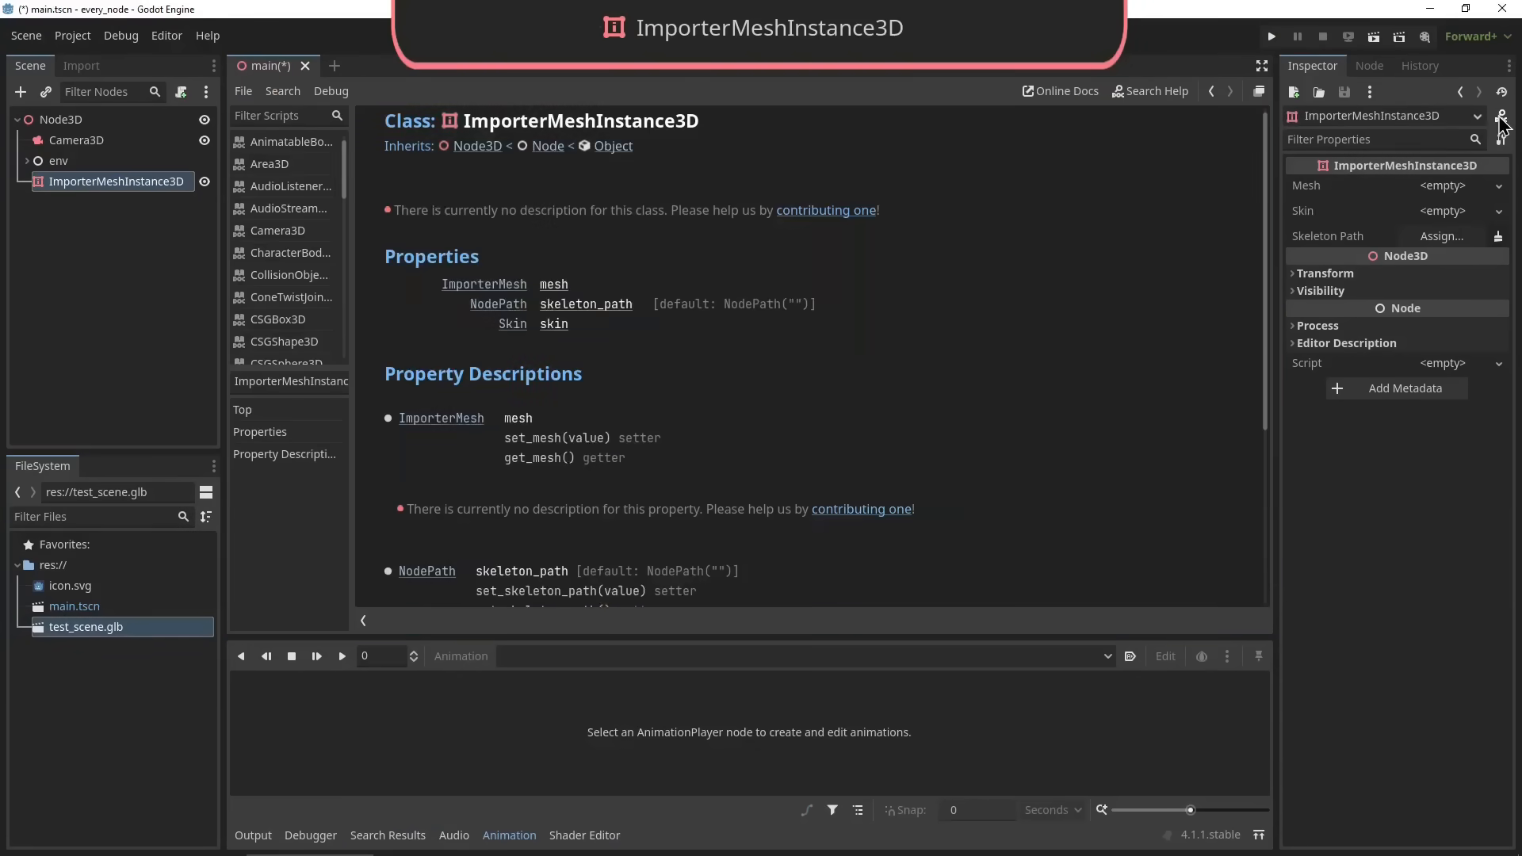
scroll(713, 321, "down", 3)
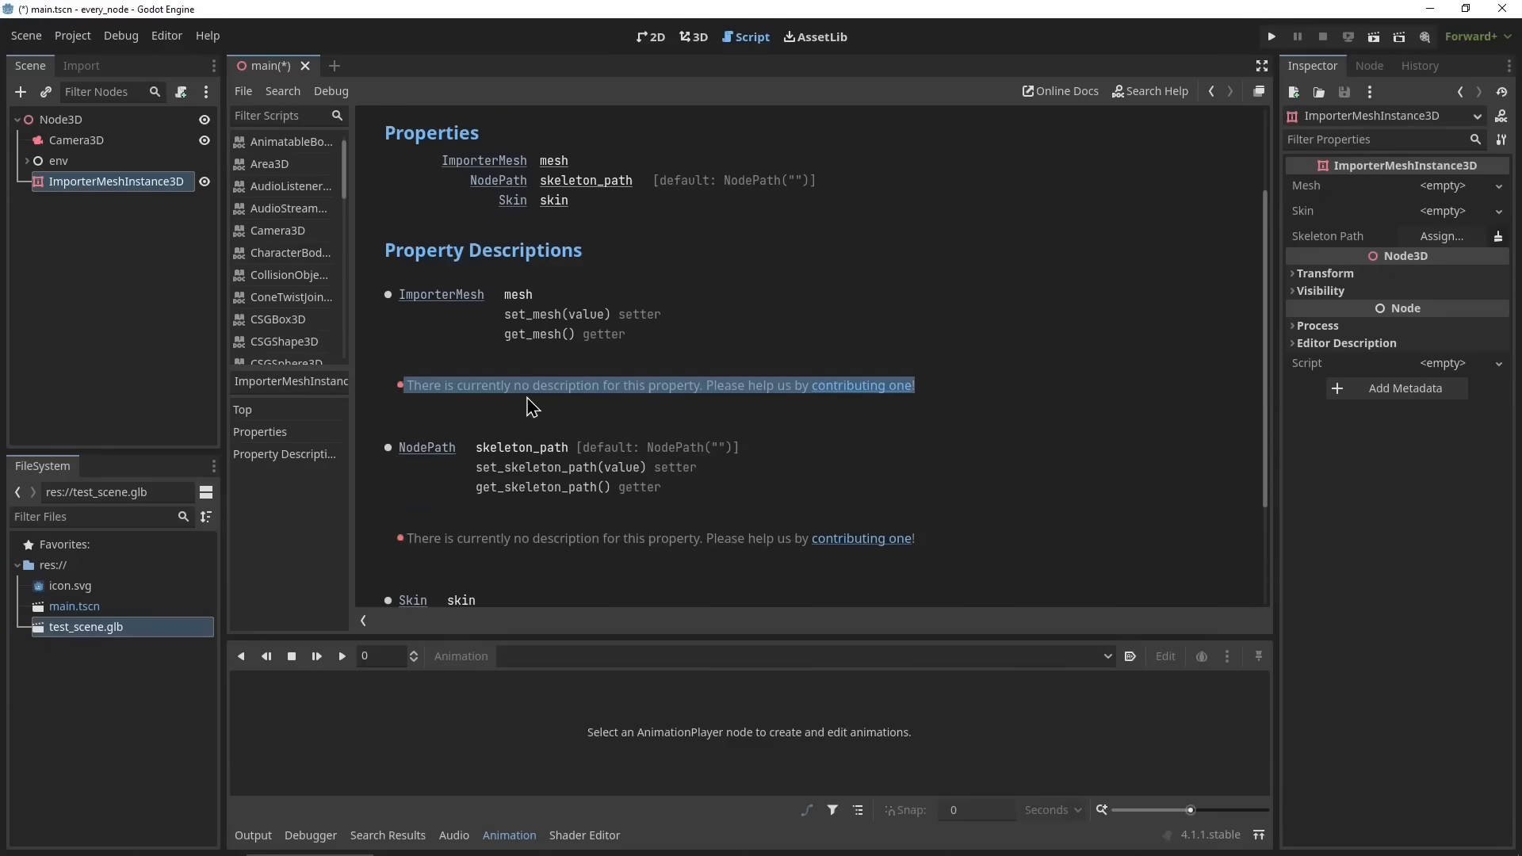
scroll(564, 396, "up", 3)
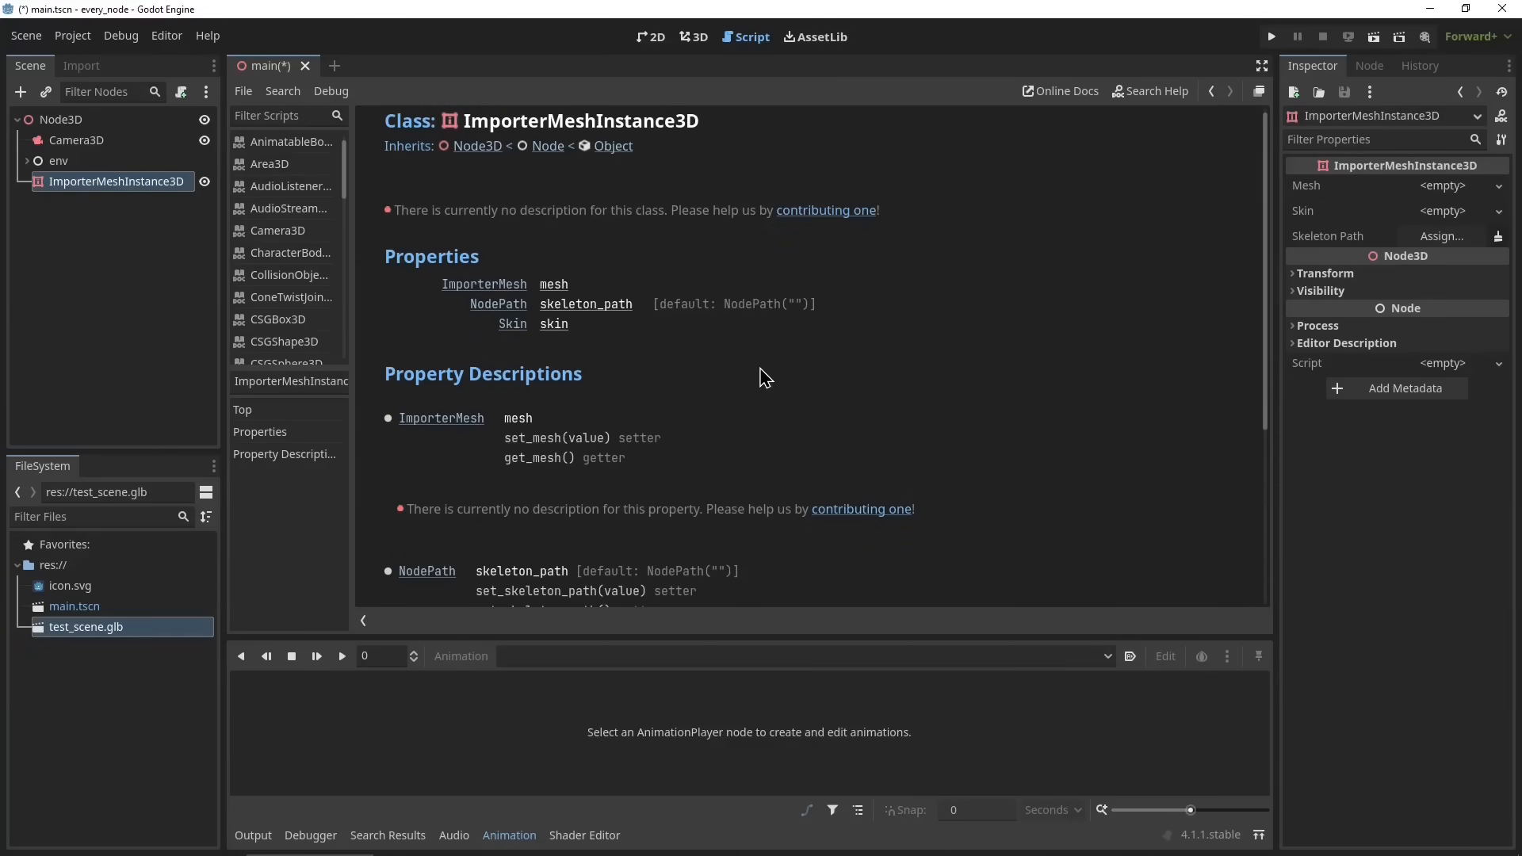
scroll(713, 349, "down", 2)
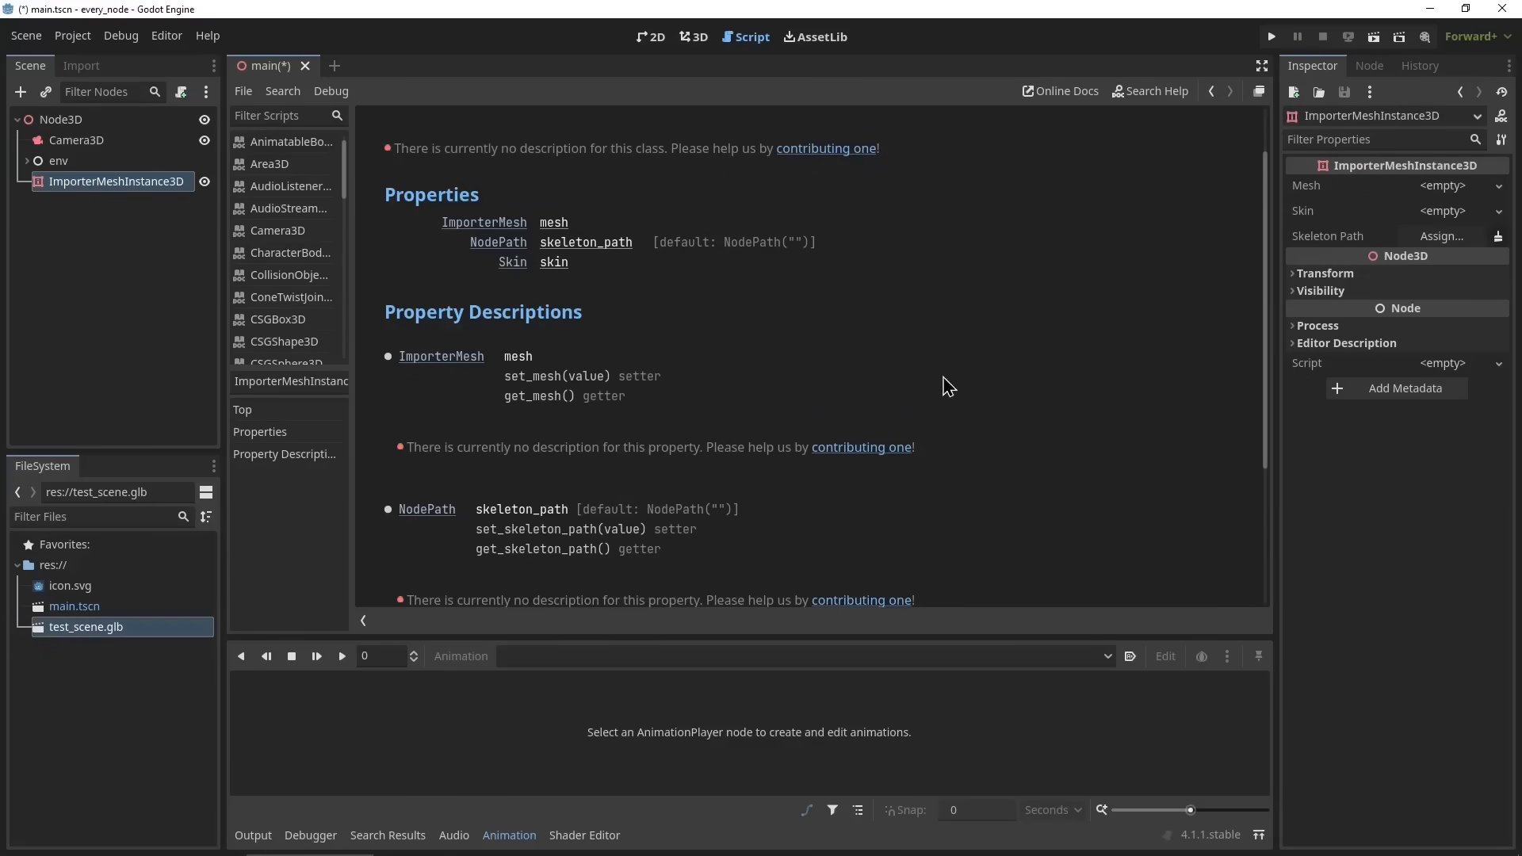
scroll(919, 386, "down", 3)
scroll(845, 384, "up", 4)
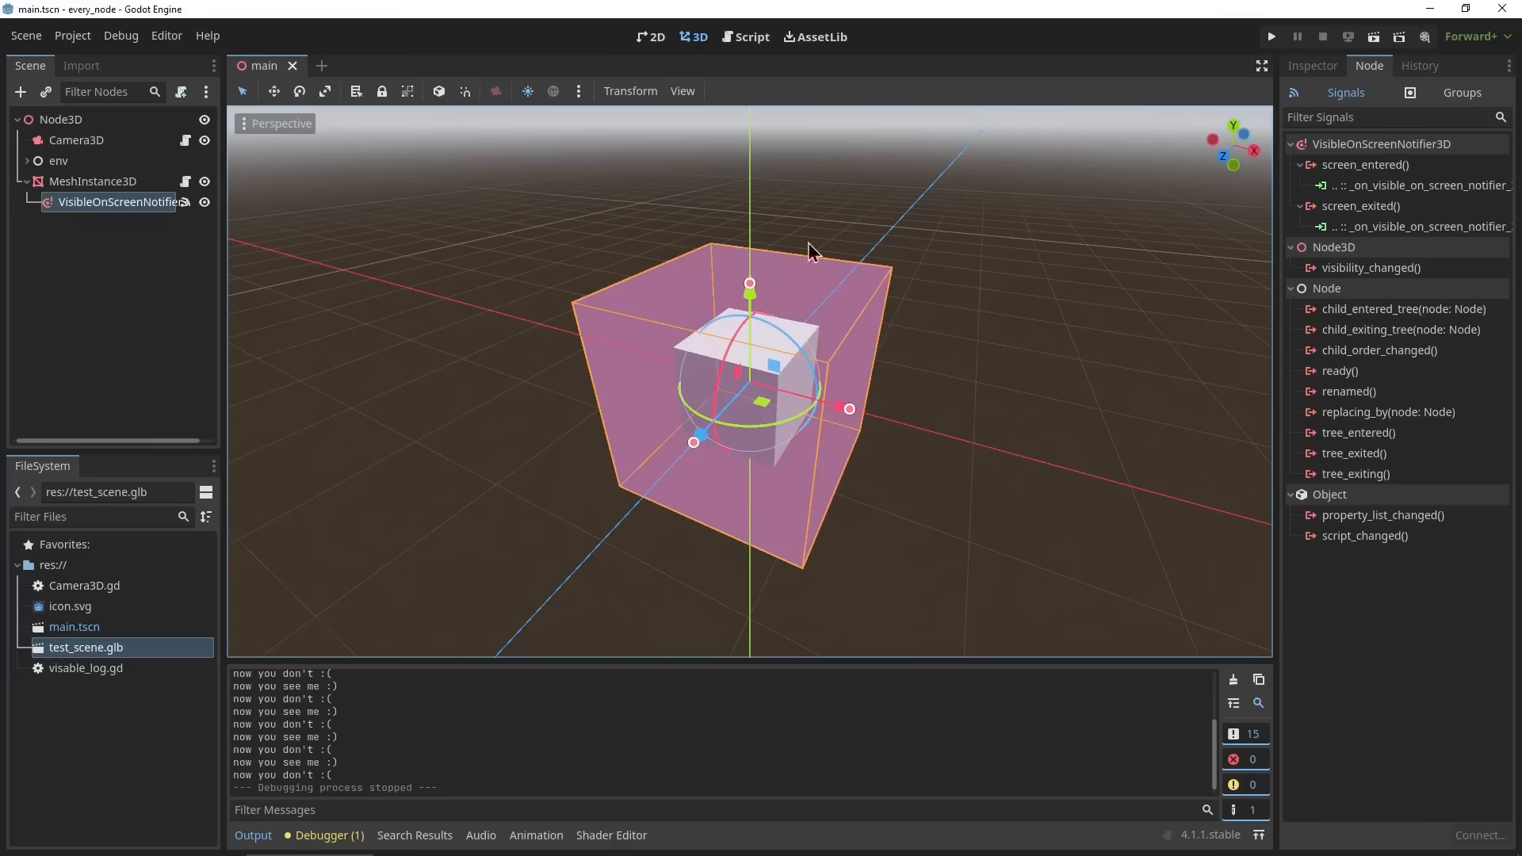
Shrink the VisibleOnScreenNotifier3D's bounding box to about 0.99 × 1.03 × 1.02 around the cube, and run the saved scene
left_click_drag(809, 401, 796, 398)
left_click_drag(750, 282, 745, 334)
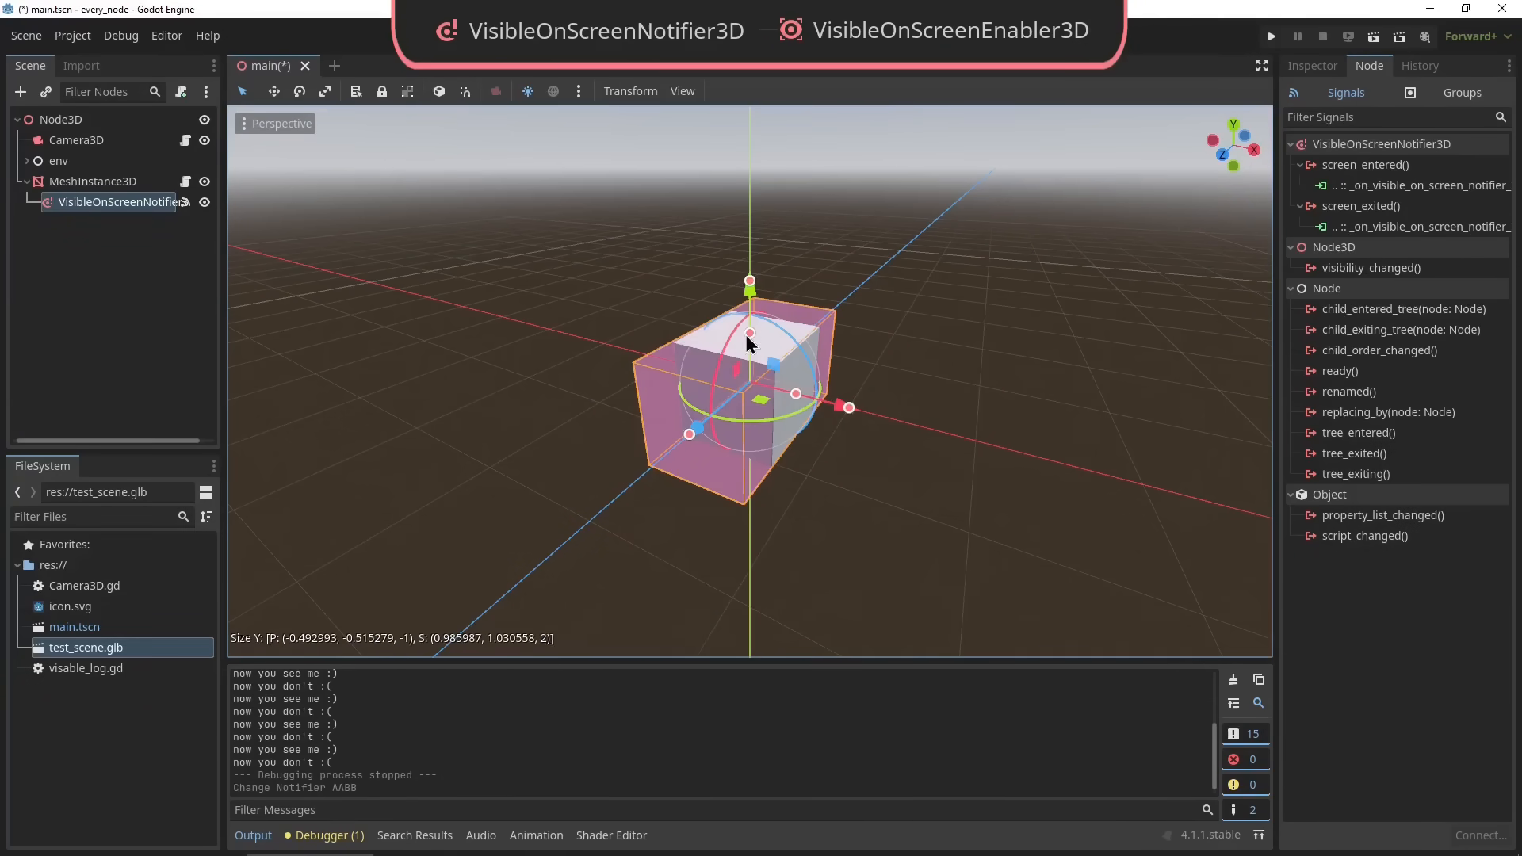
left_click_drag(686, 440, 721, 411)
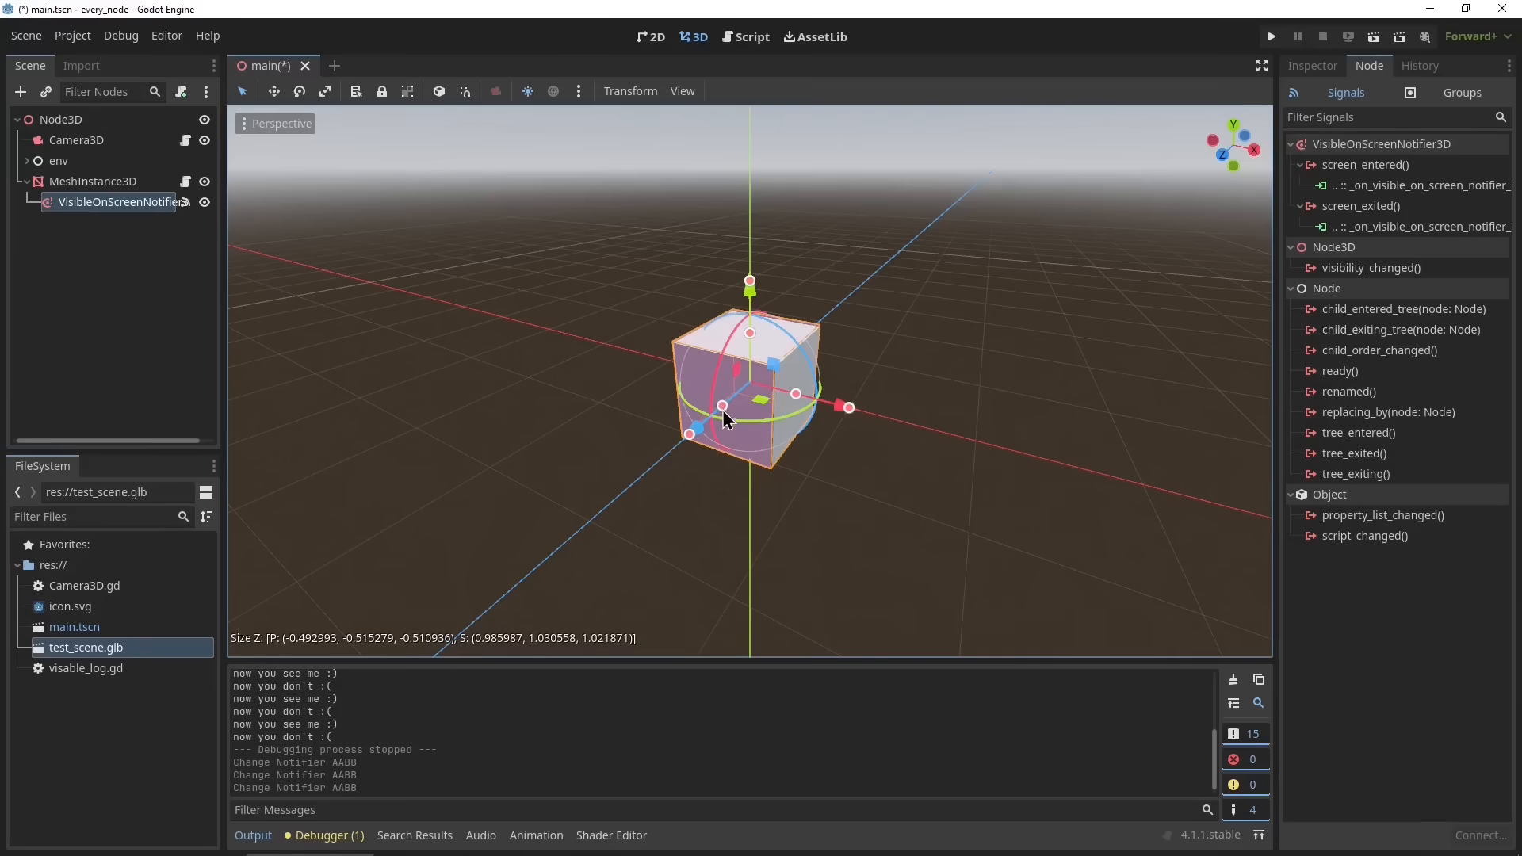
key("ctrl+s")
left_click(1372, 37)
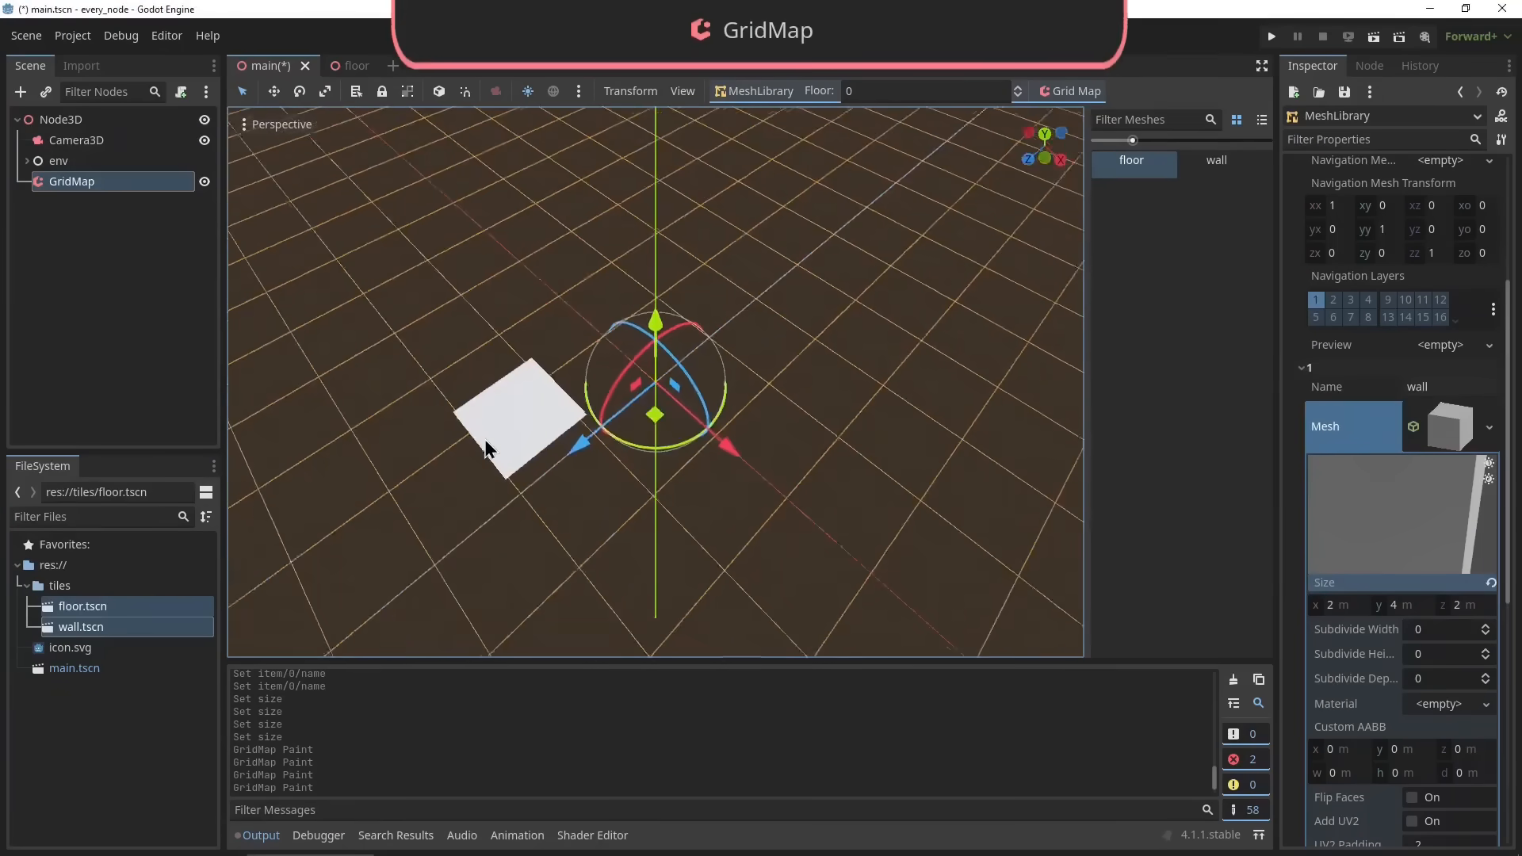
Paint floor tiles on the GridMap to form a room around the origin with a corridor extending from it
left_click(622, 372)
left_click(733, 404)
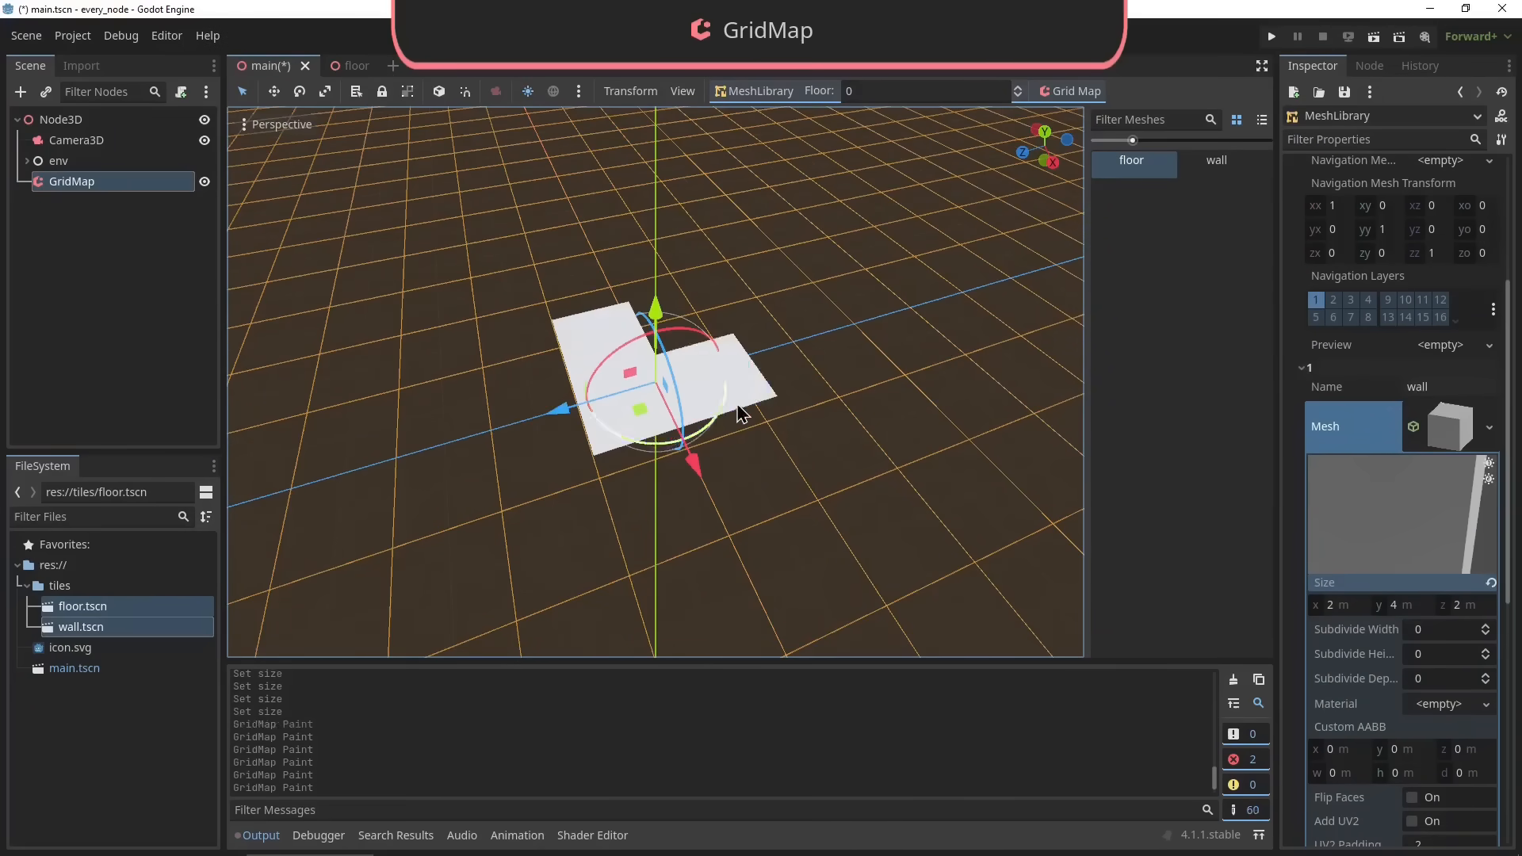
left_click(825, 389)
left_click(789, 306)
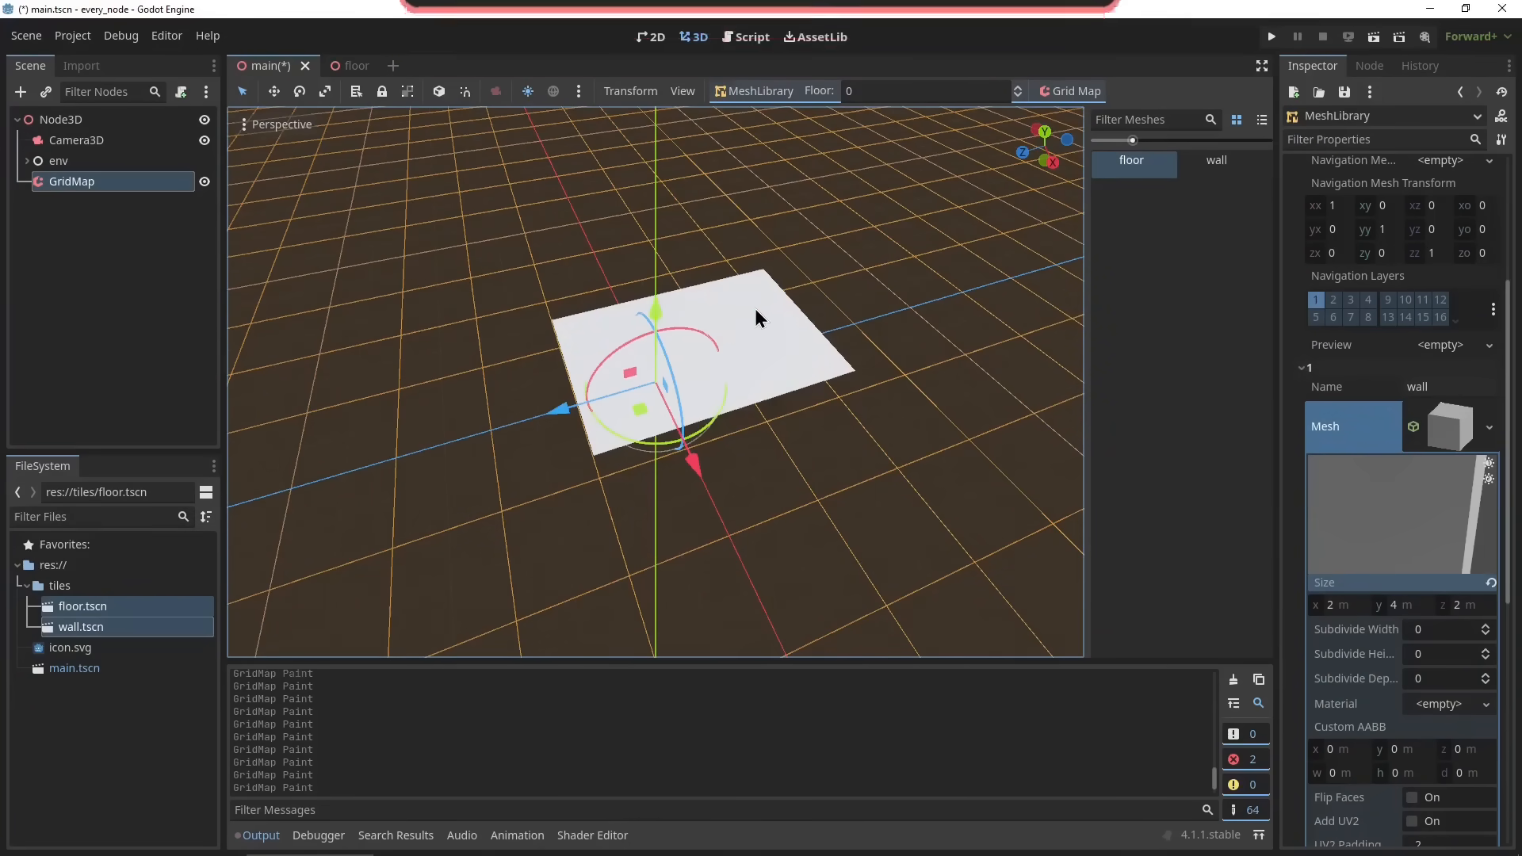
left_click(713, 261)
left_click(587, 303)
left_click(770, 480)
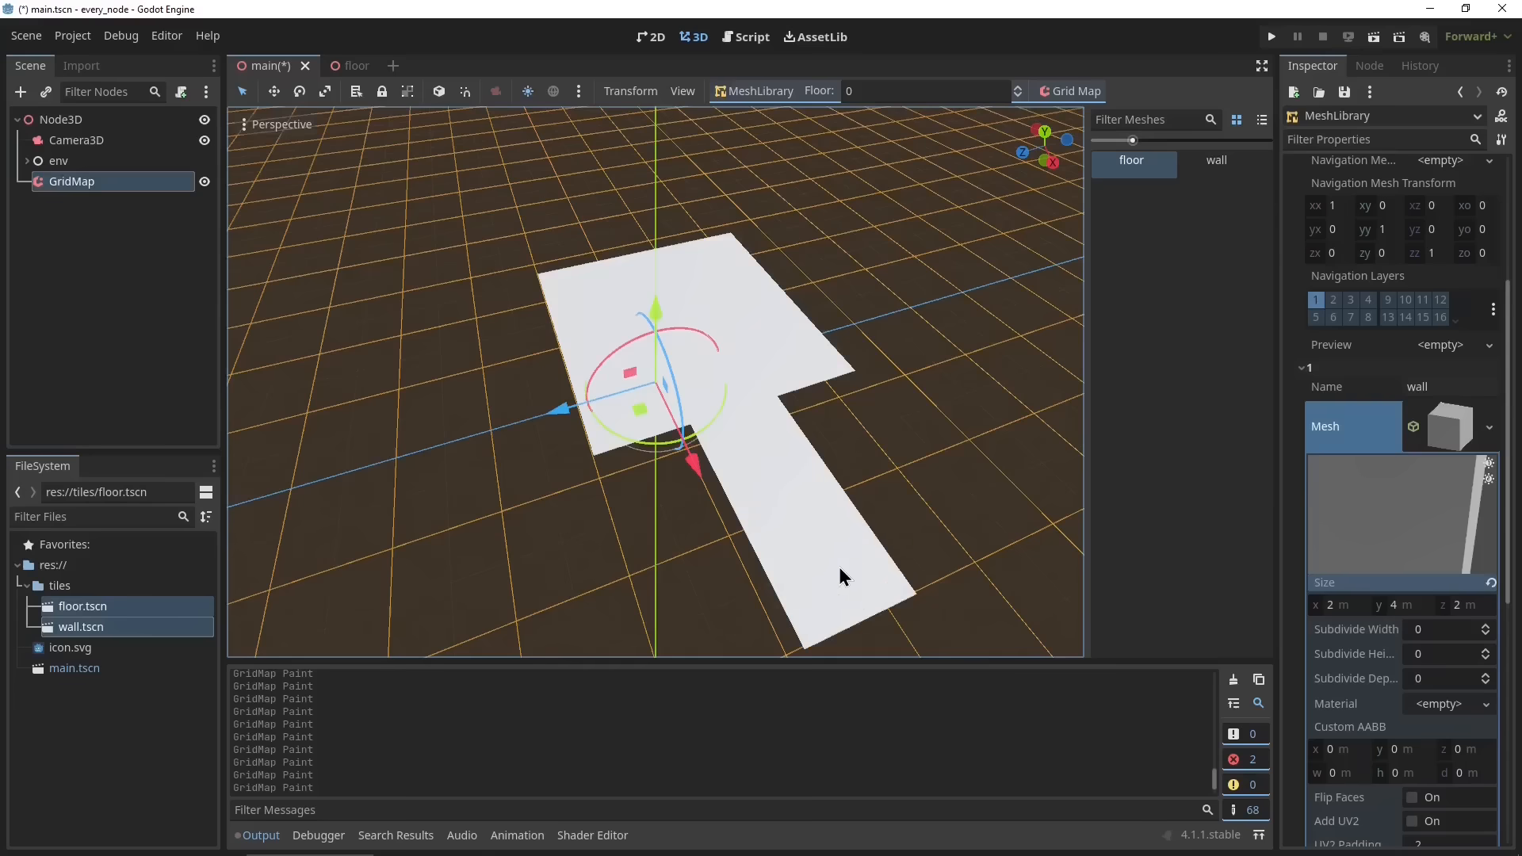
left_click(840, 570)
Paint wall tiles from the mesh library along the far edge of the room and corridor
left_click(1225, 173)
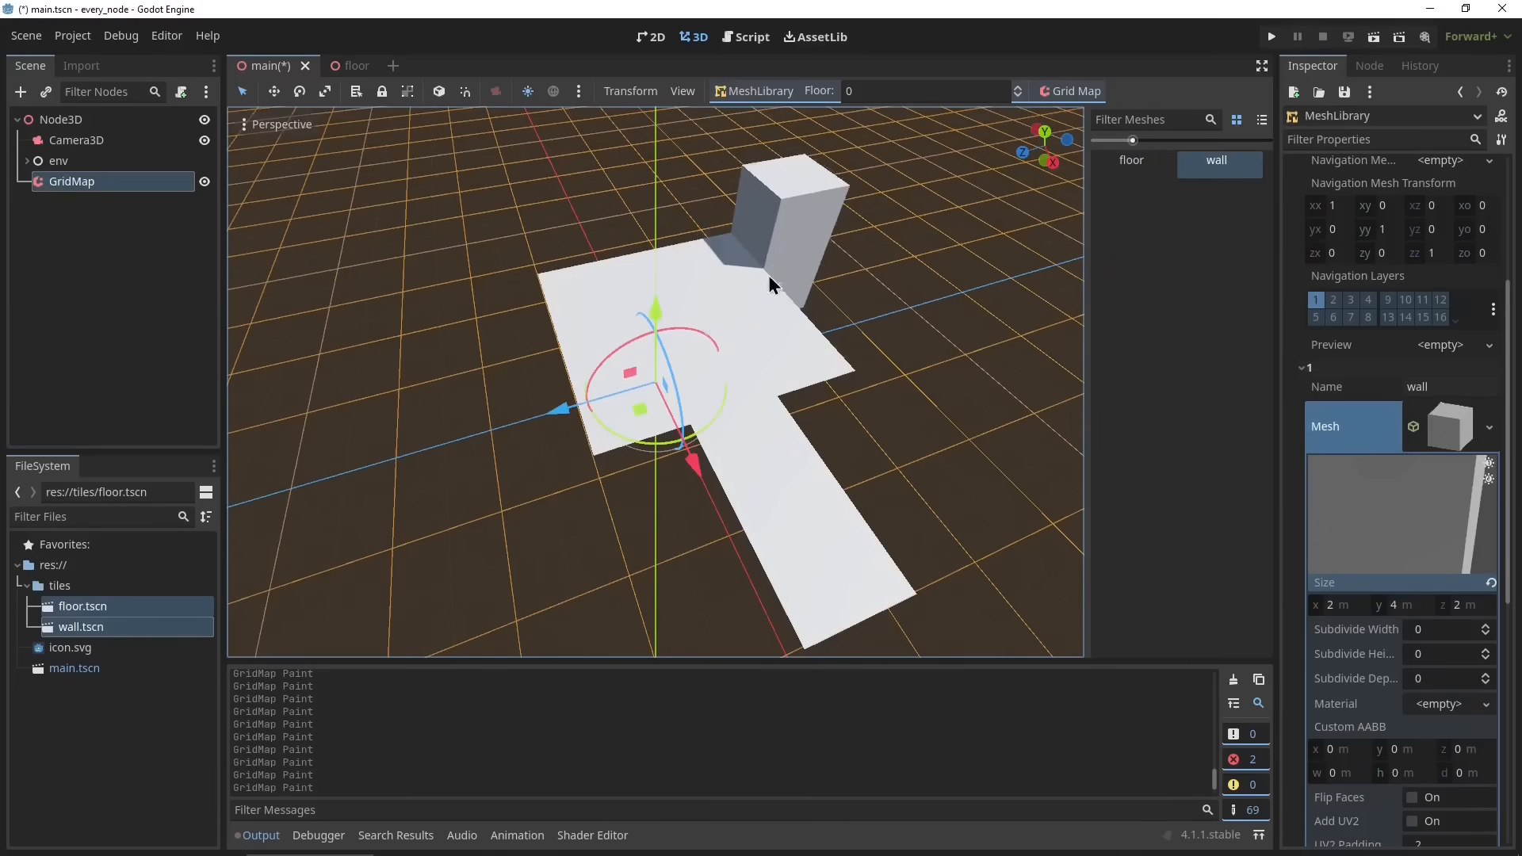
left_click(784, 297)
left_click(858, 363)
left_click(832, 459)
left_click(911, 520)
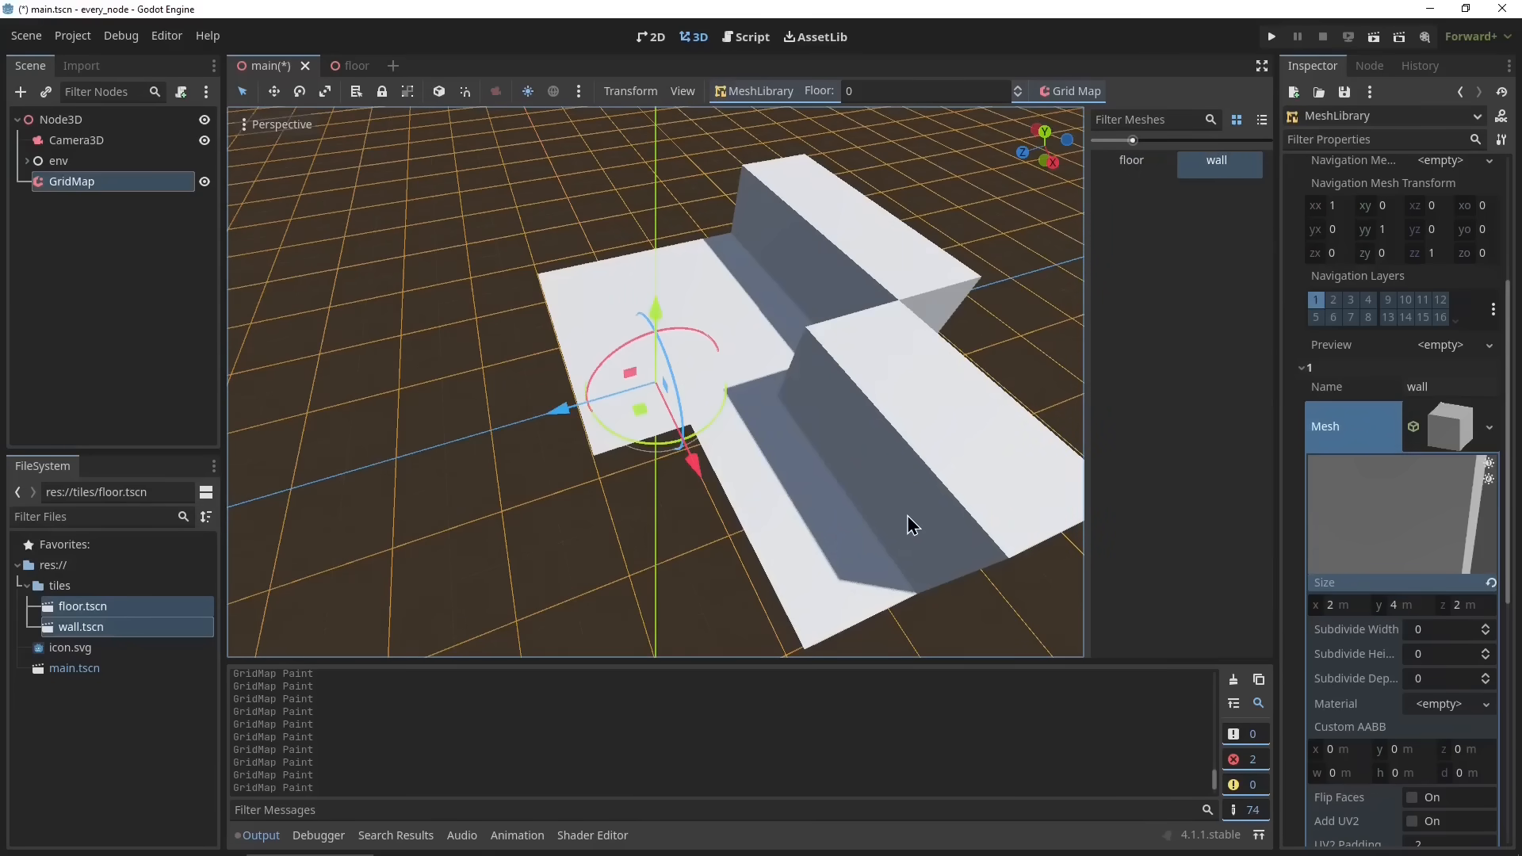
left_click(621, 520)
Select the res:// root folder in the project files
key("alt+Tab")
left_click(151, 575)
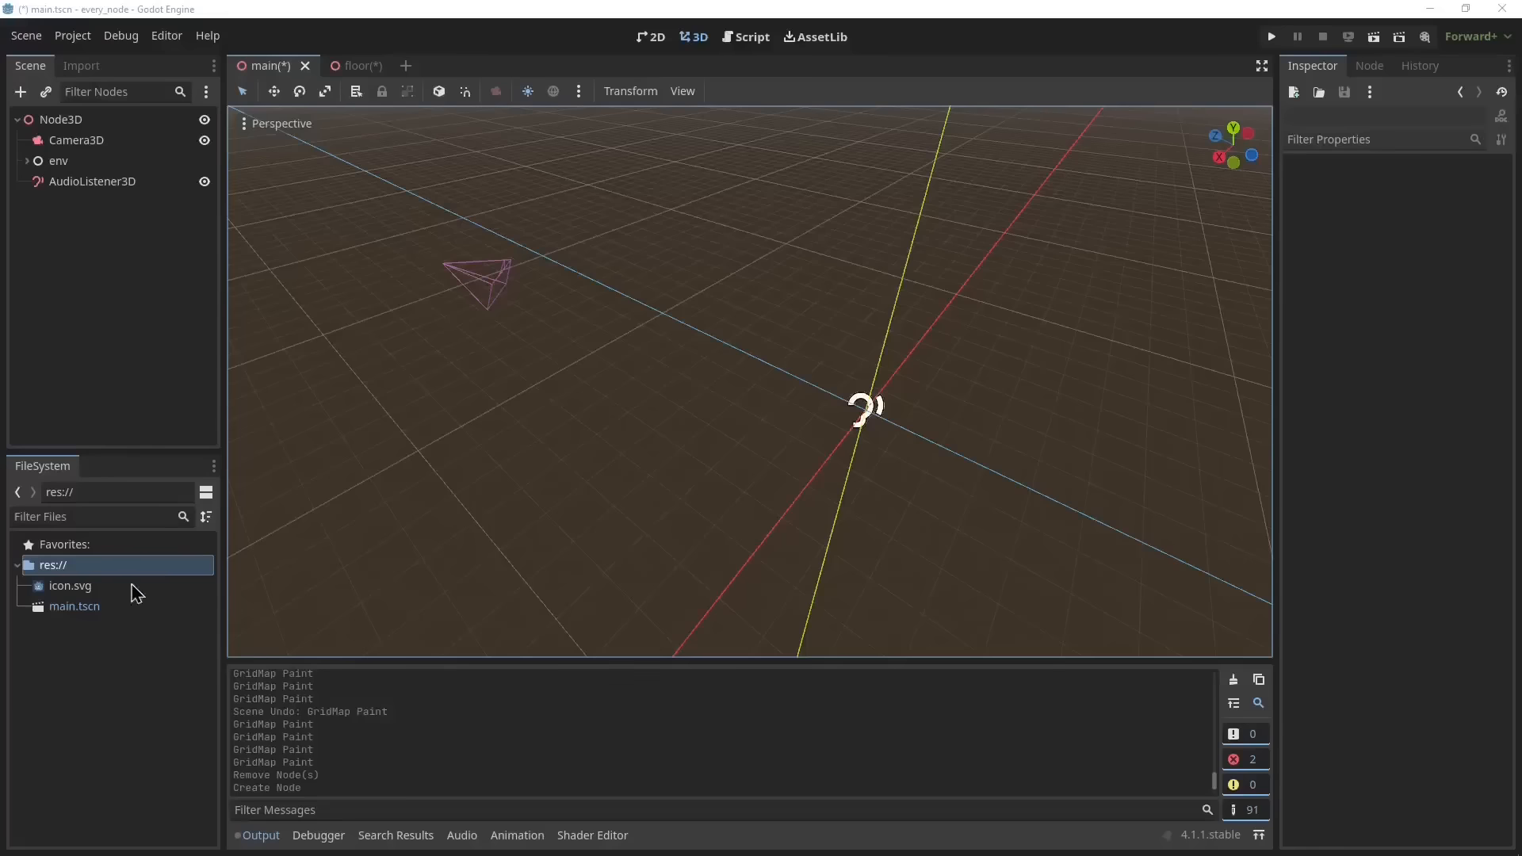
Select the AudioListener3D at the scene origin and enable its Current property
scroll(357, 442, "up", 5)
scroll(306, 455, "down", 10)
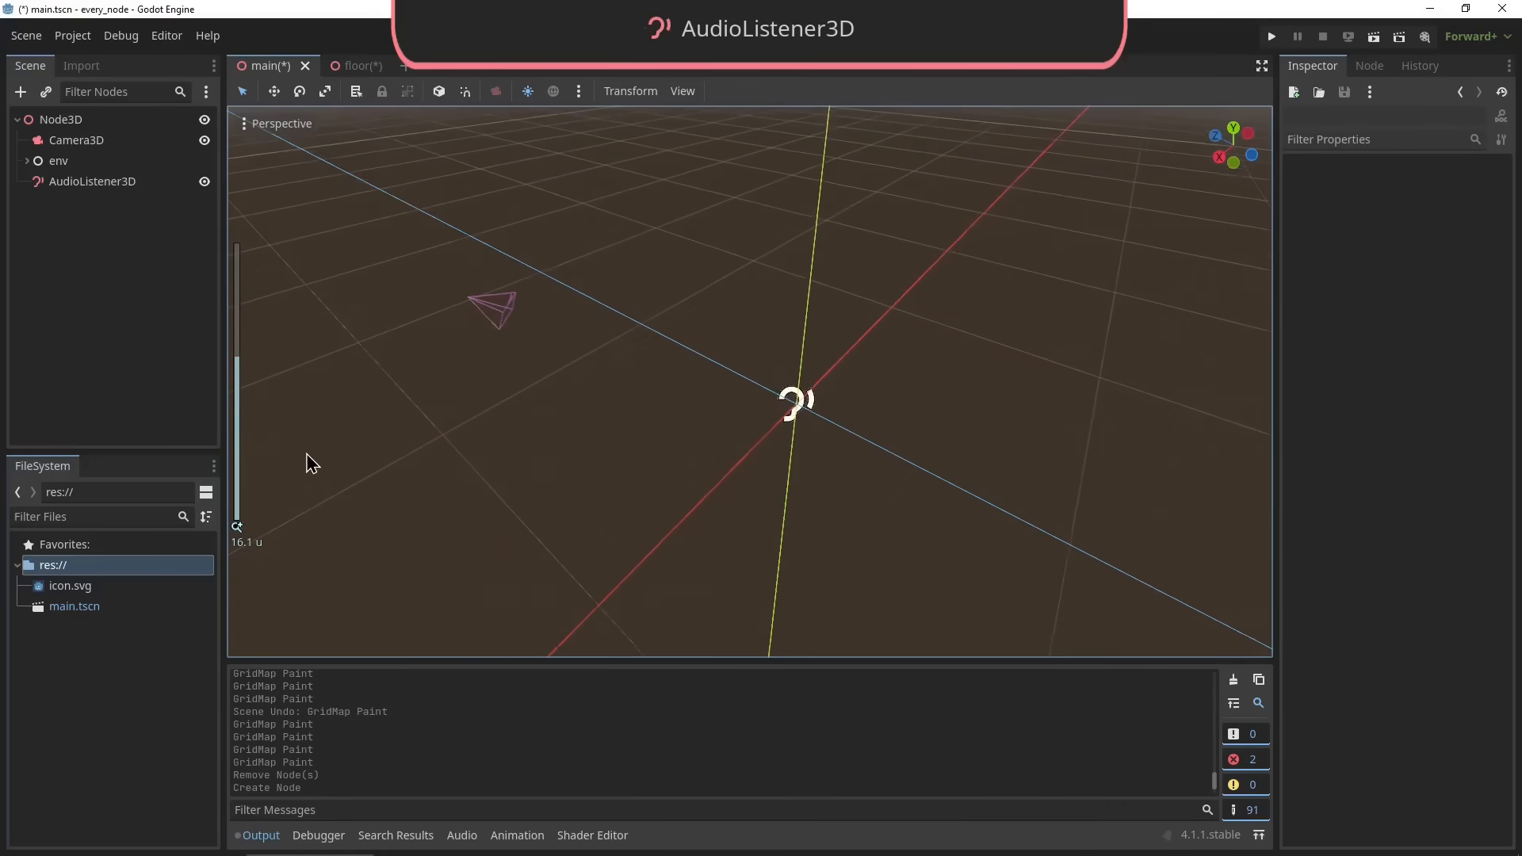
middle_click_drag(554, 480, 292, 384)
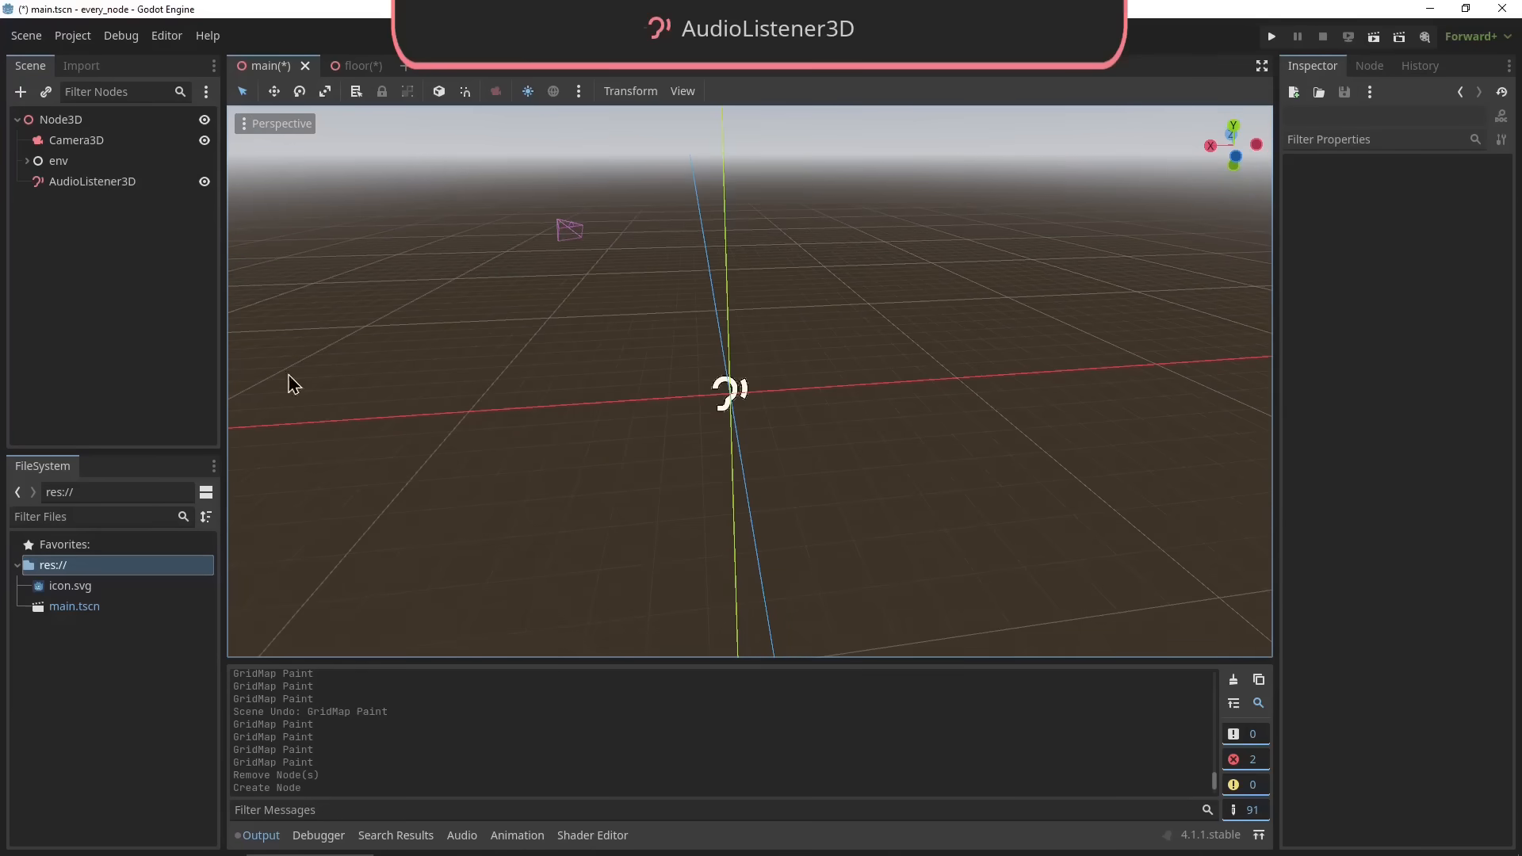
left_click(93, 181)
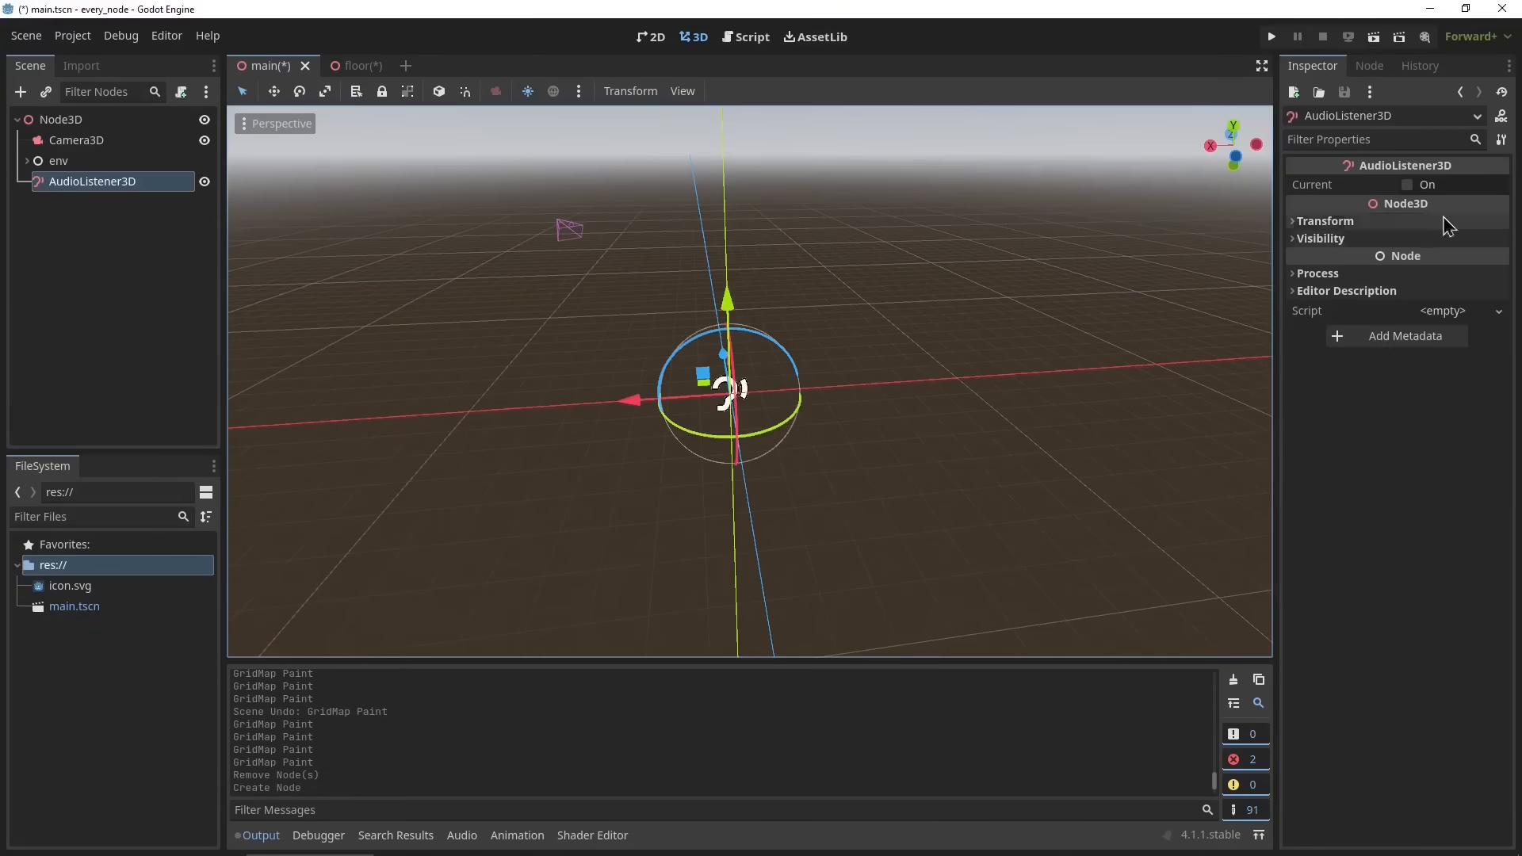
left_click(1408, 185)
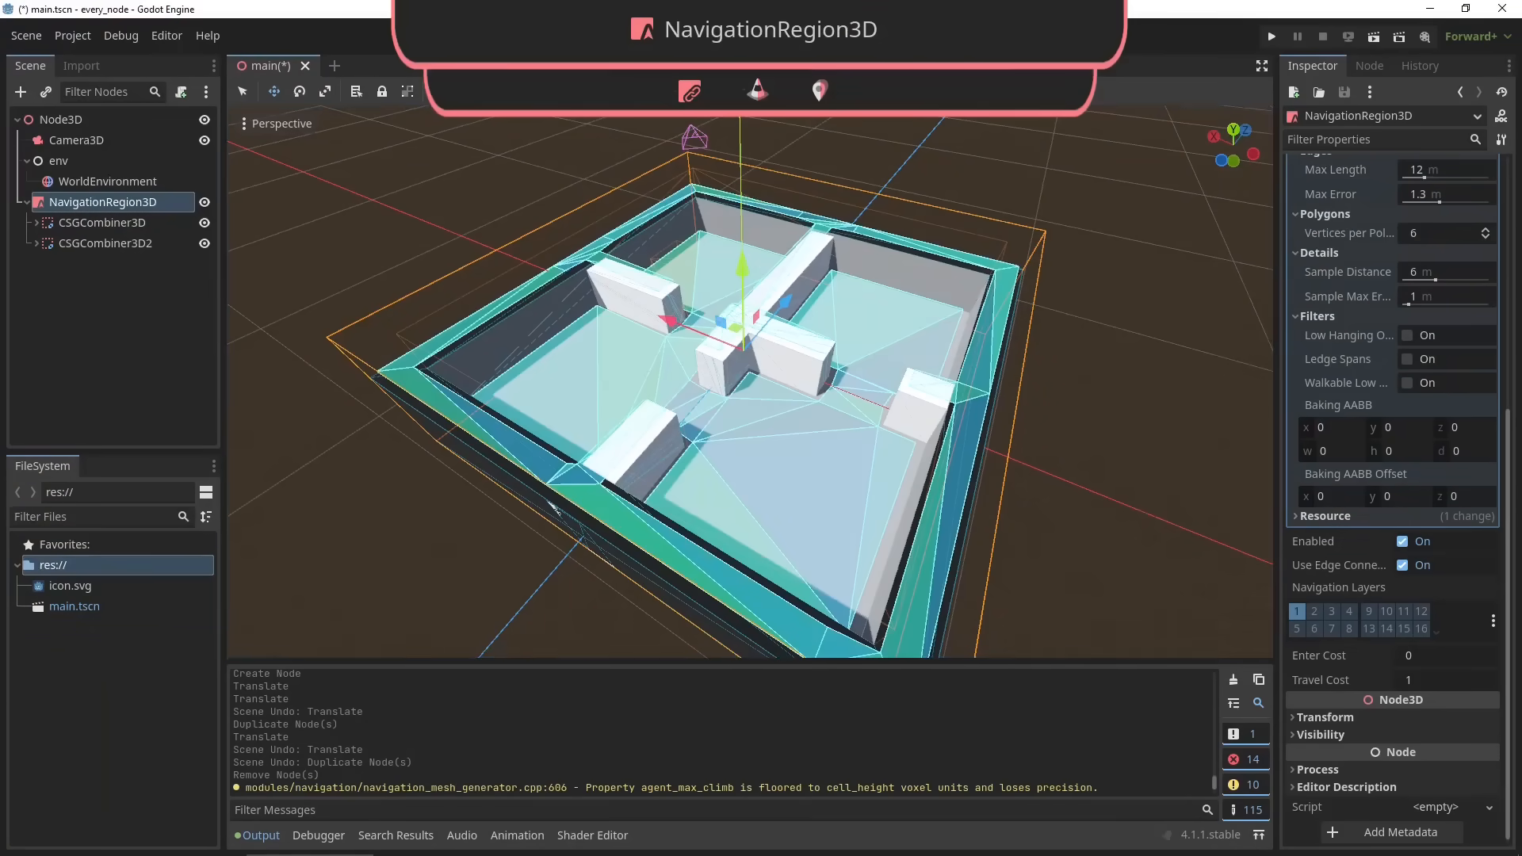
middle_click_drag(1046, 263, 790, 277)
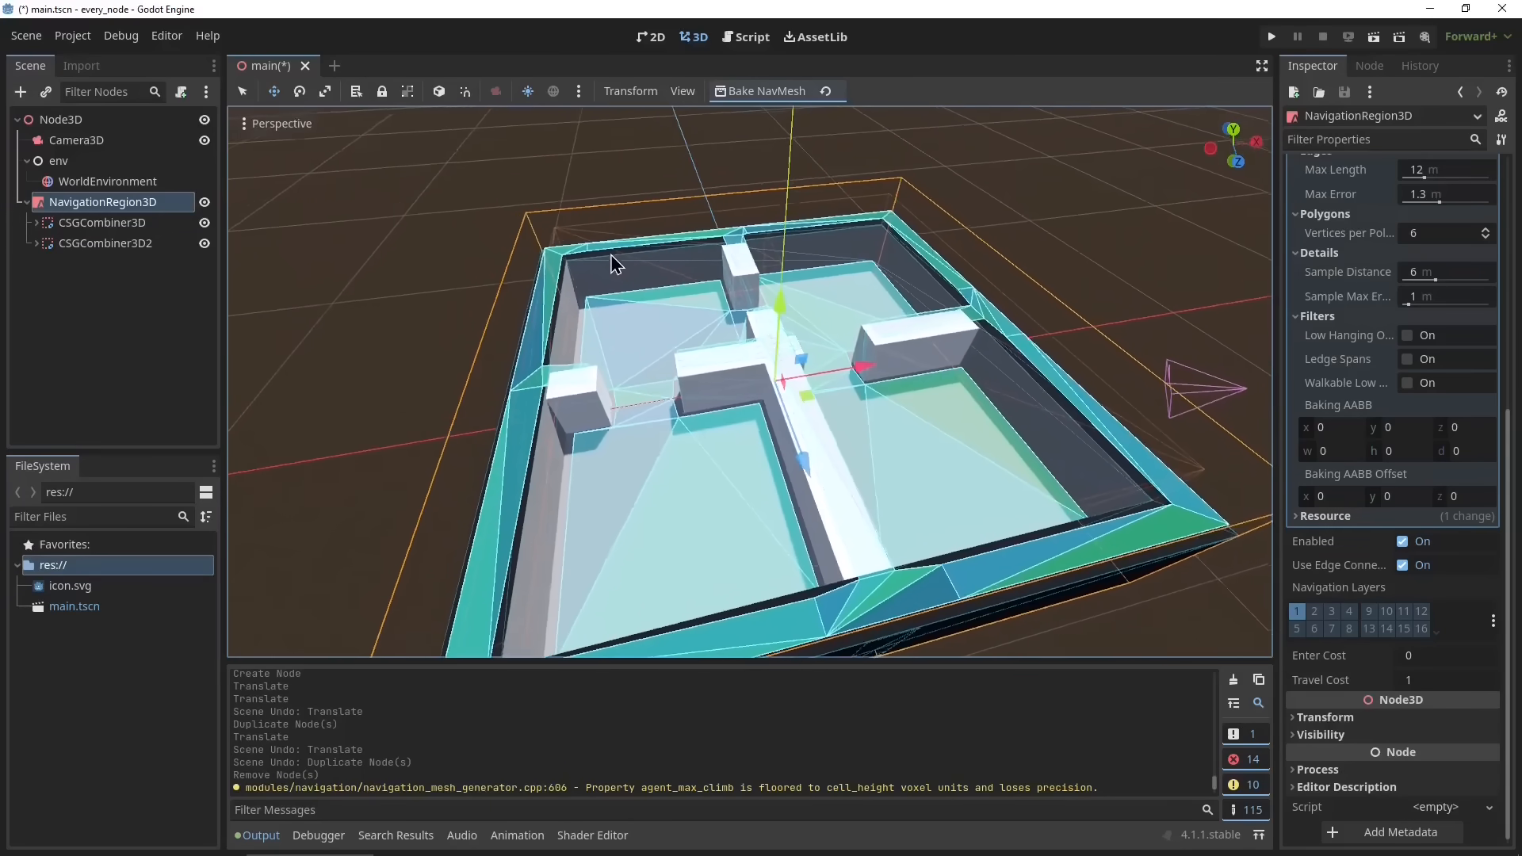
middle_click_drag(596, 261, 531, 261)
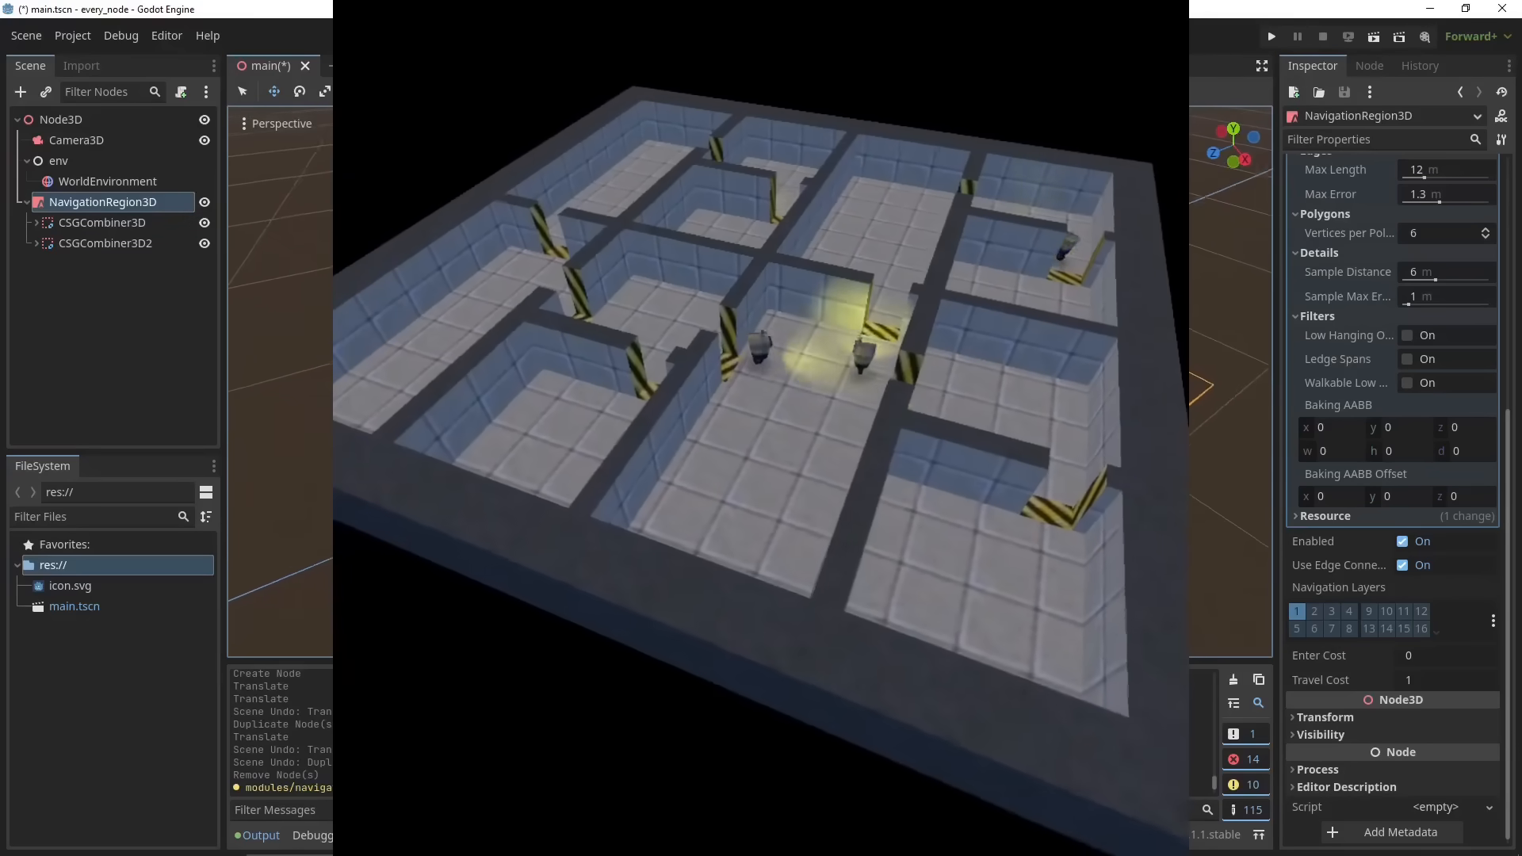
middle_click_drag(349, 254, 235, 262)
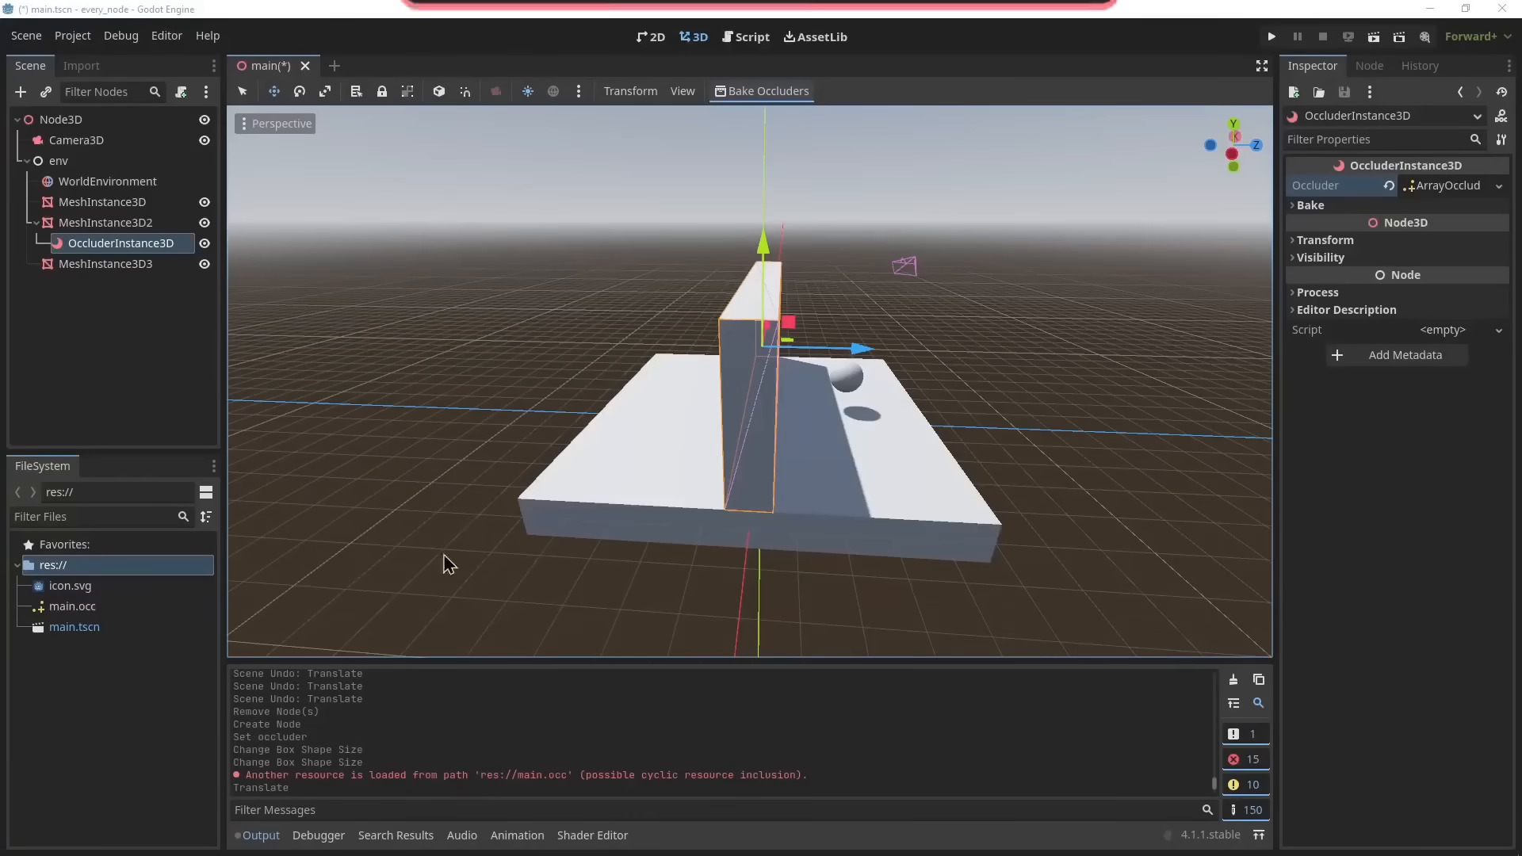
Switch the viewport's advanced display mode to Occlusion Culling Buffer to inspect the wall's occluder
middle_click_drag(534, 554, 378, 371)
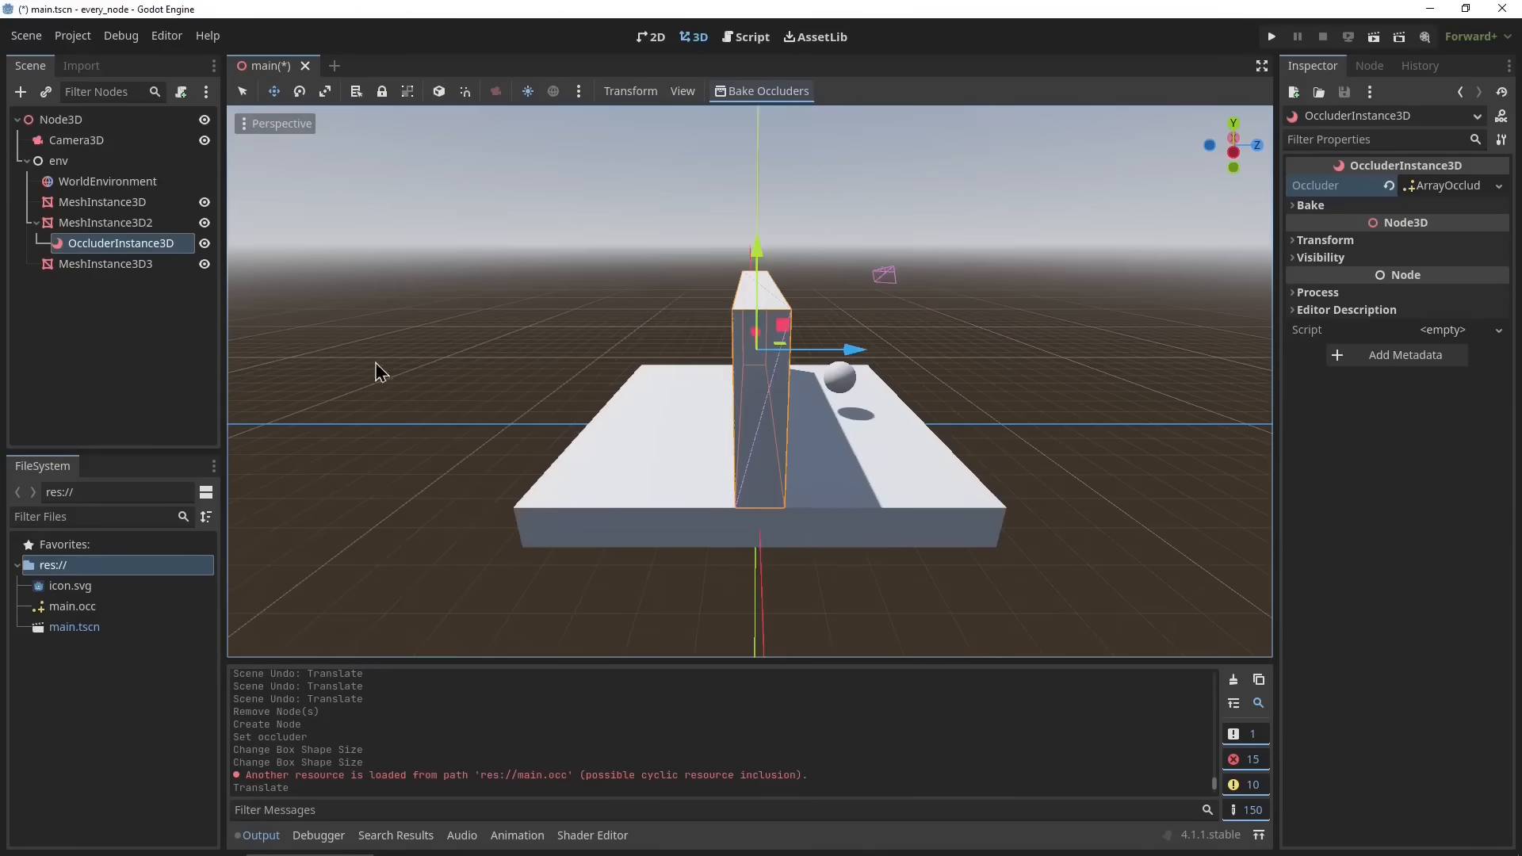
left_click(245, 127)
mouse_move(345, 531)
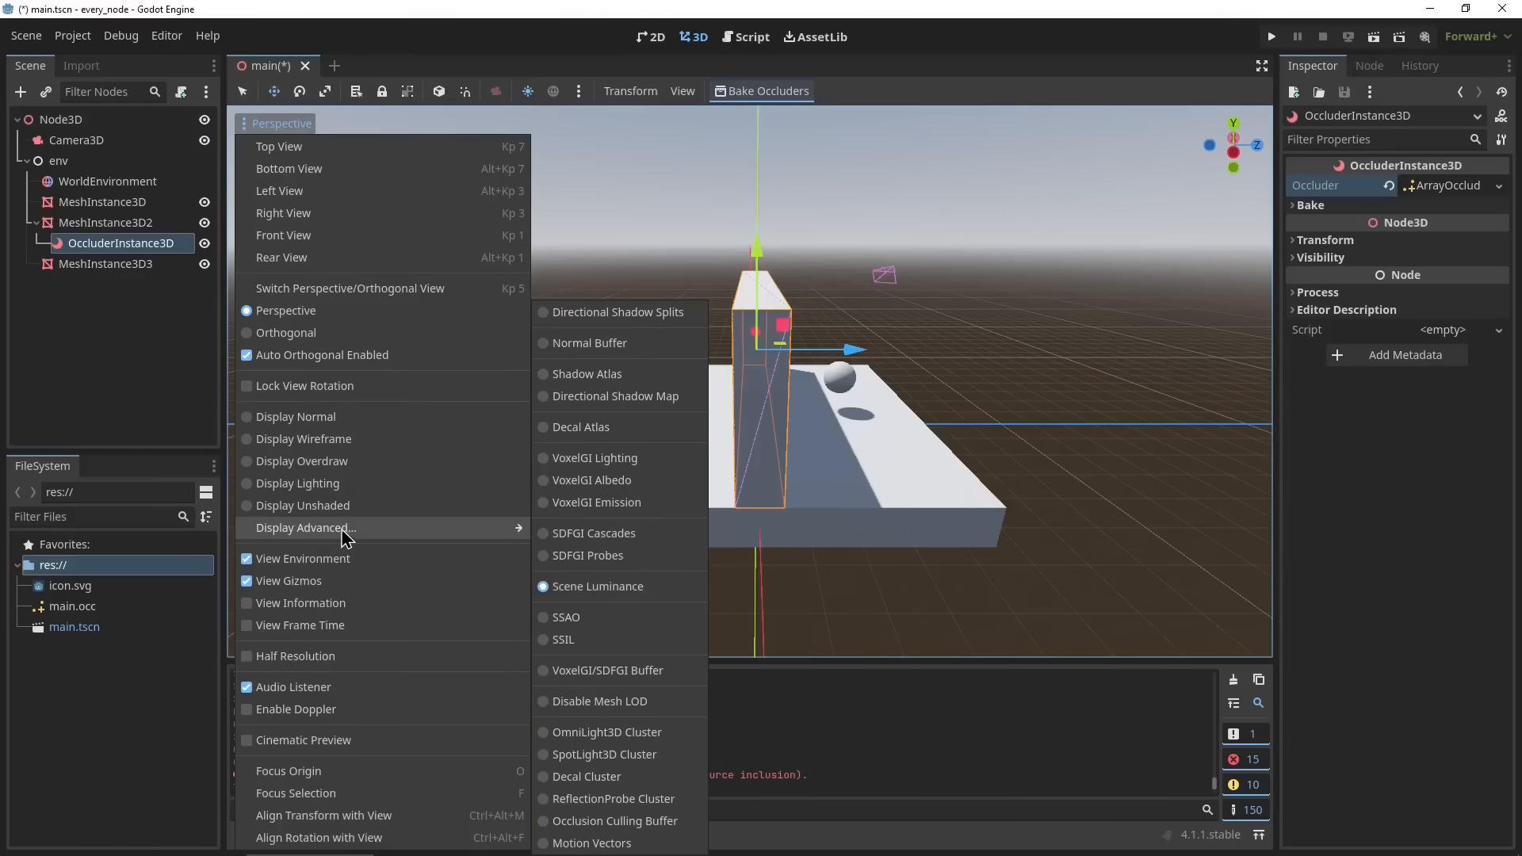
left_click(615, 821)
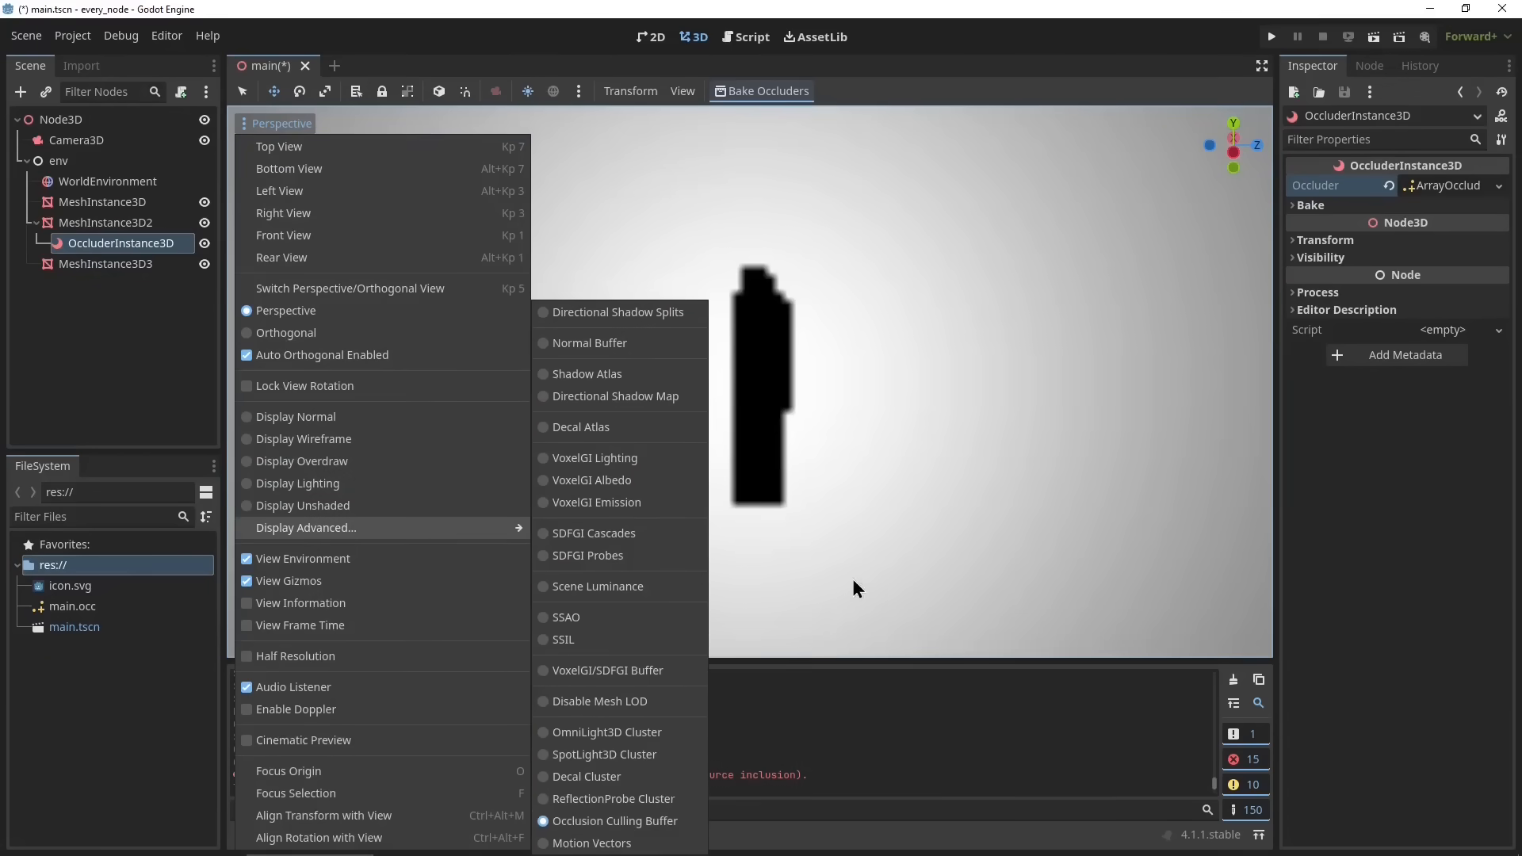
left_click(678, 559)
middle_click_drag(697, 555, 753, 544)
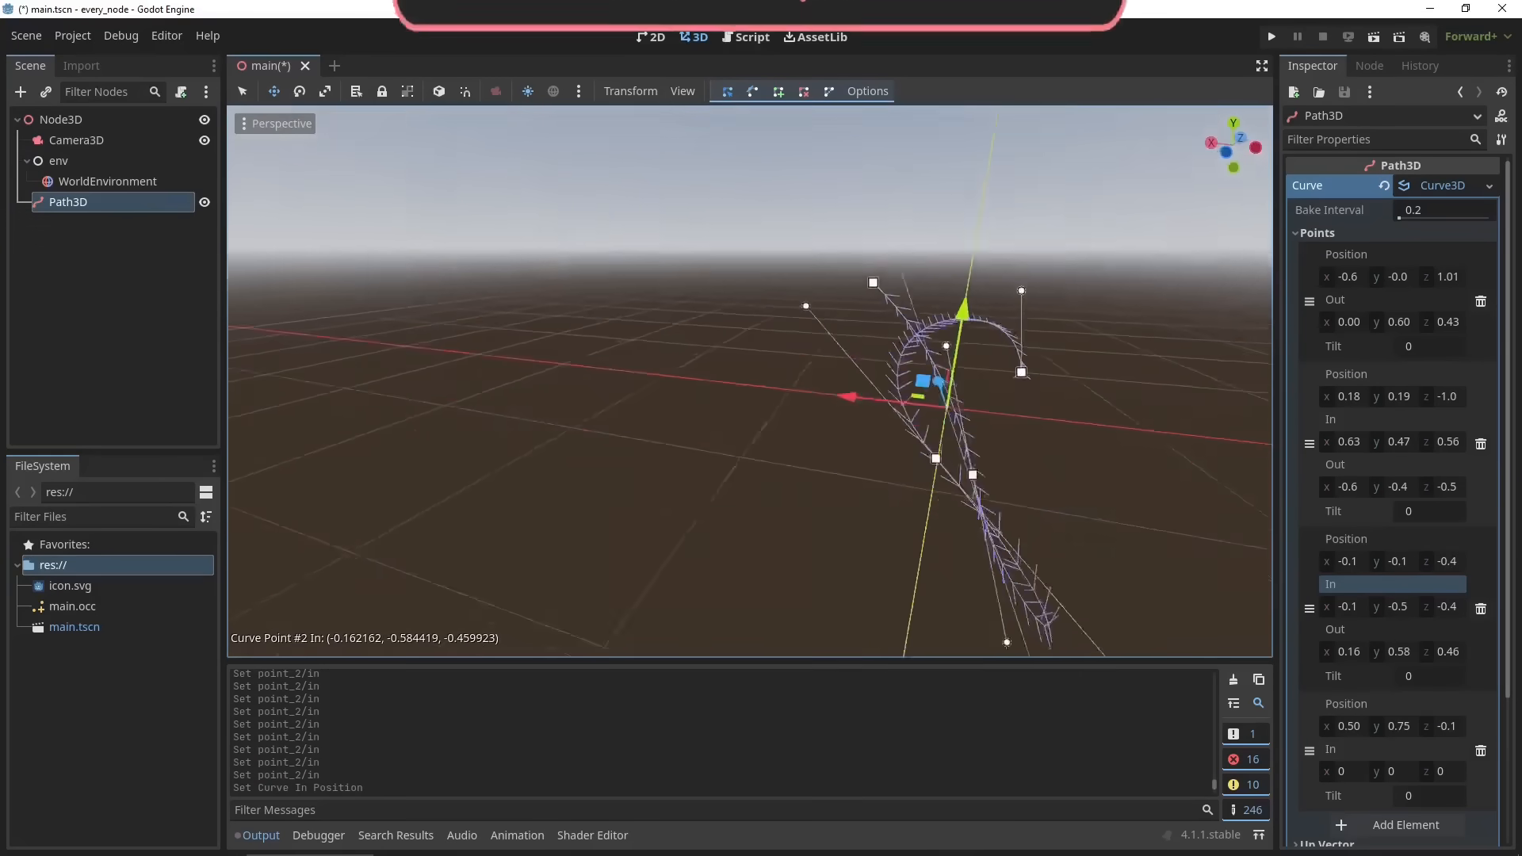
Reshape the Path3D curve, moving its last point to about (0.29, 0.94, -0.07), and advance the PathFollow3D's Progress Ratio
mouse_move(824, 468)
left_mouse_down()
mouse_move(808, 464)
mouse_move(793, 506)
mouse_move(881, 513)
mouse_move(819, 451)
left_mouse_up()
left_click_drag(695, 334, 727, 303)
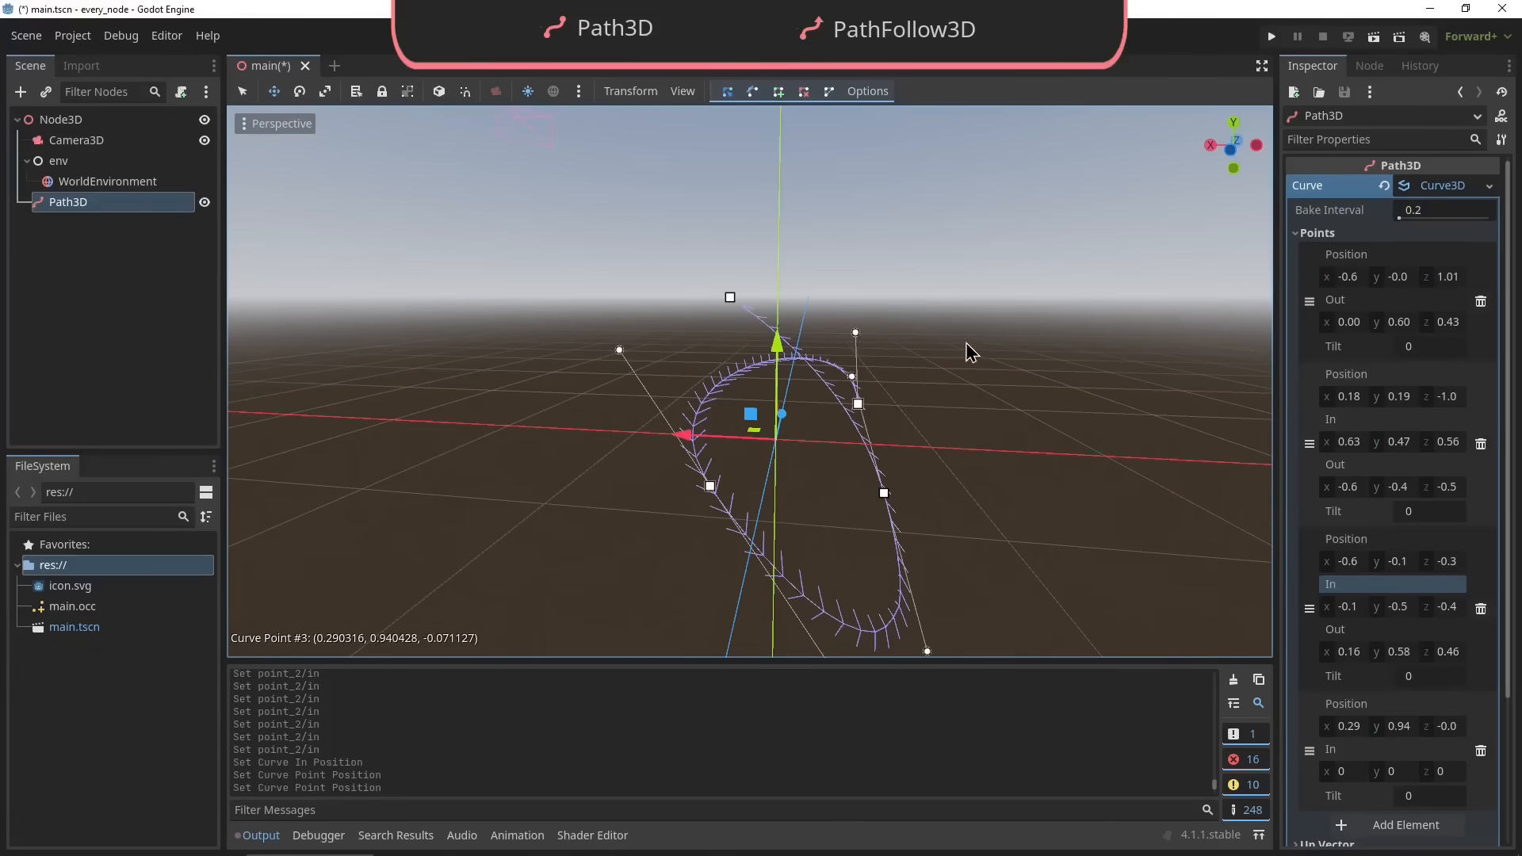
middle_click_drag(967, 349, 810, 353)
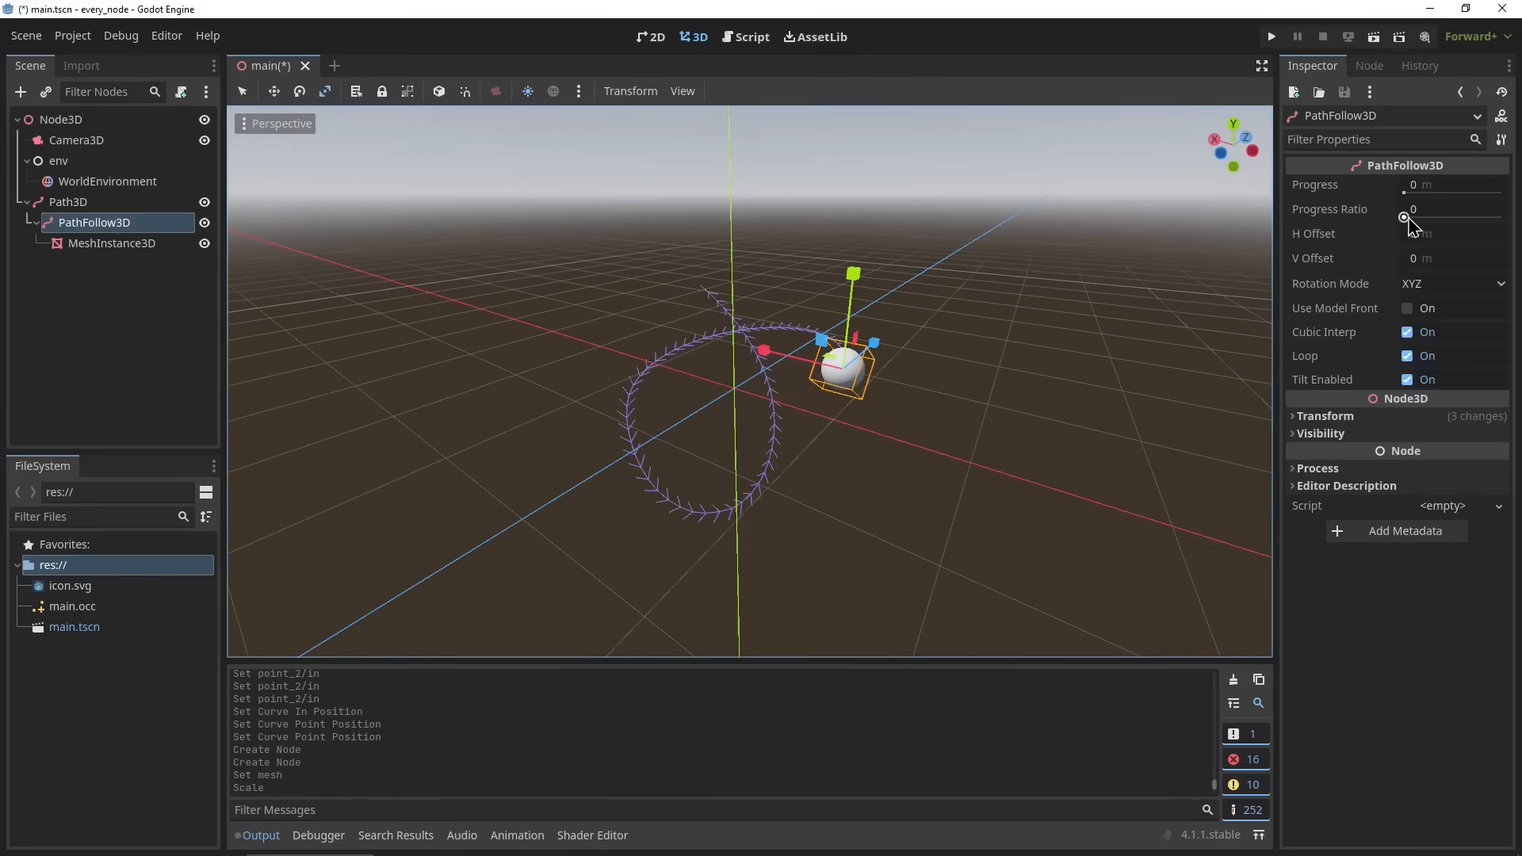
left_click_drag(1409, 229, 1468, 250)
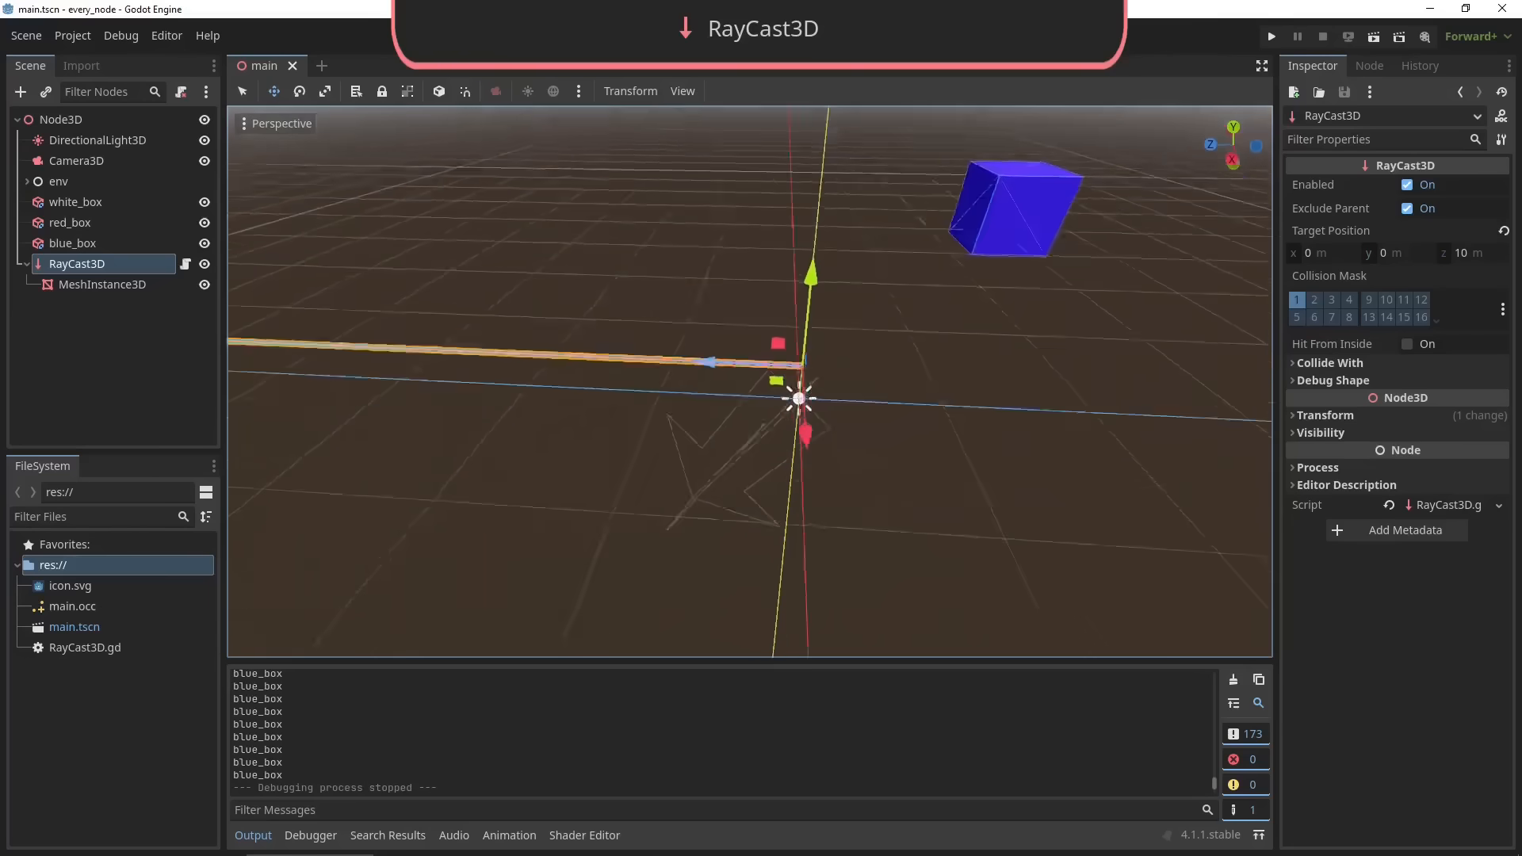
Run the project to test the RayCast3D against the boxes, and run it again with the ShapeCast3D
middle_click_drag(612, 450, 669, 435)
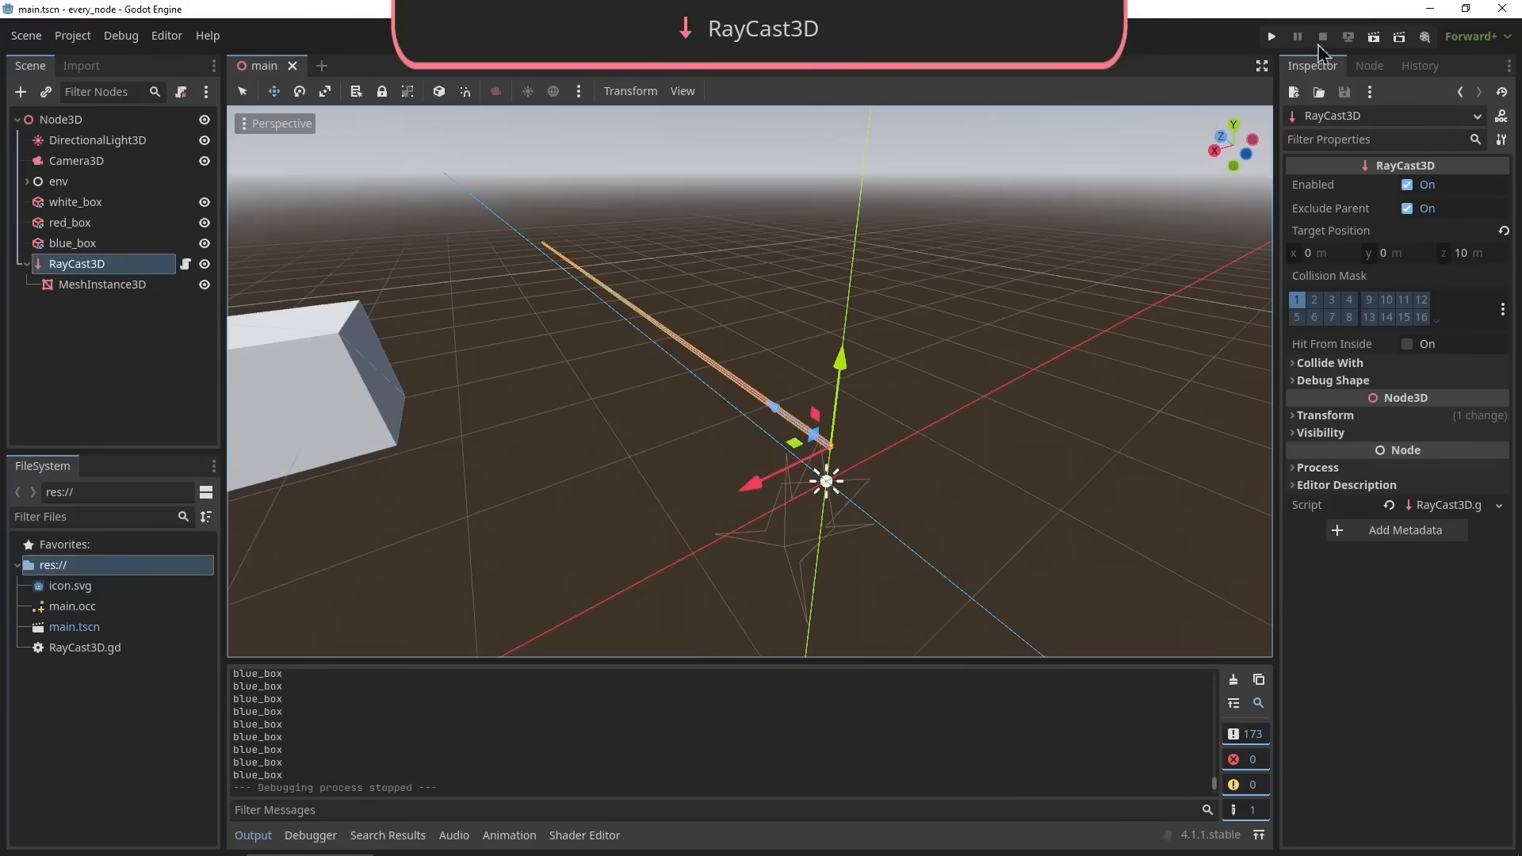
left_click(1269, 39)
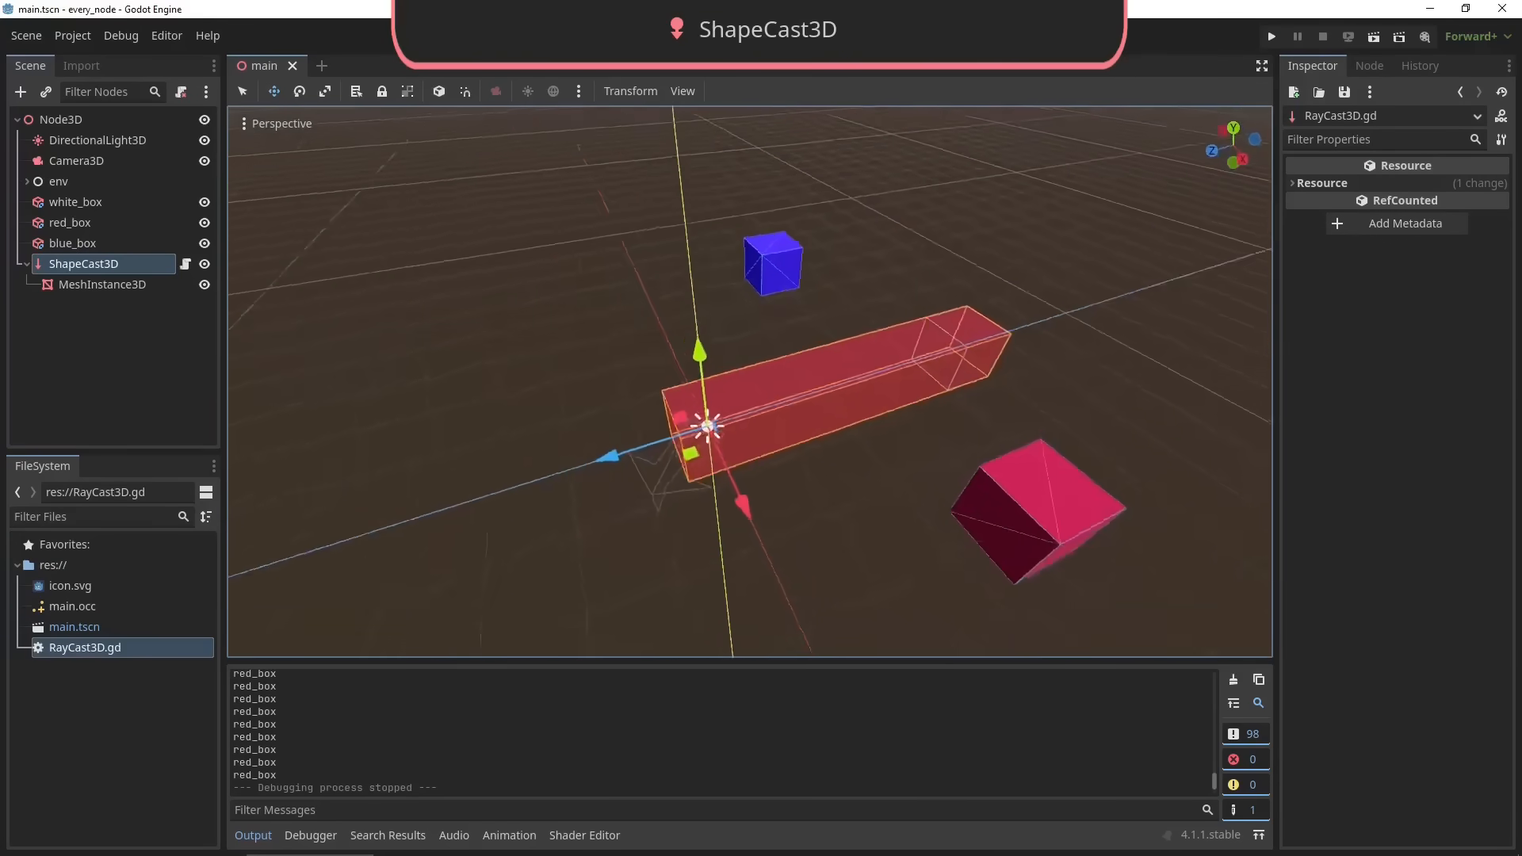
middle_click_drag(1142, 187, 1113, 186)
left_click(1269, 37)
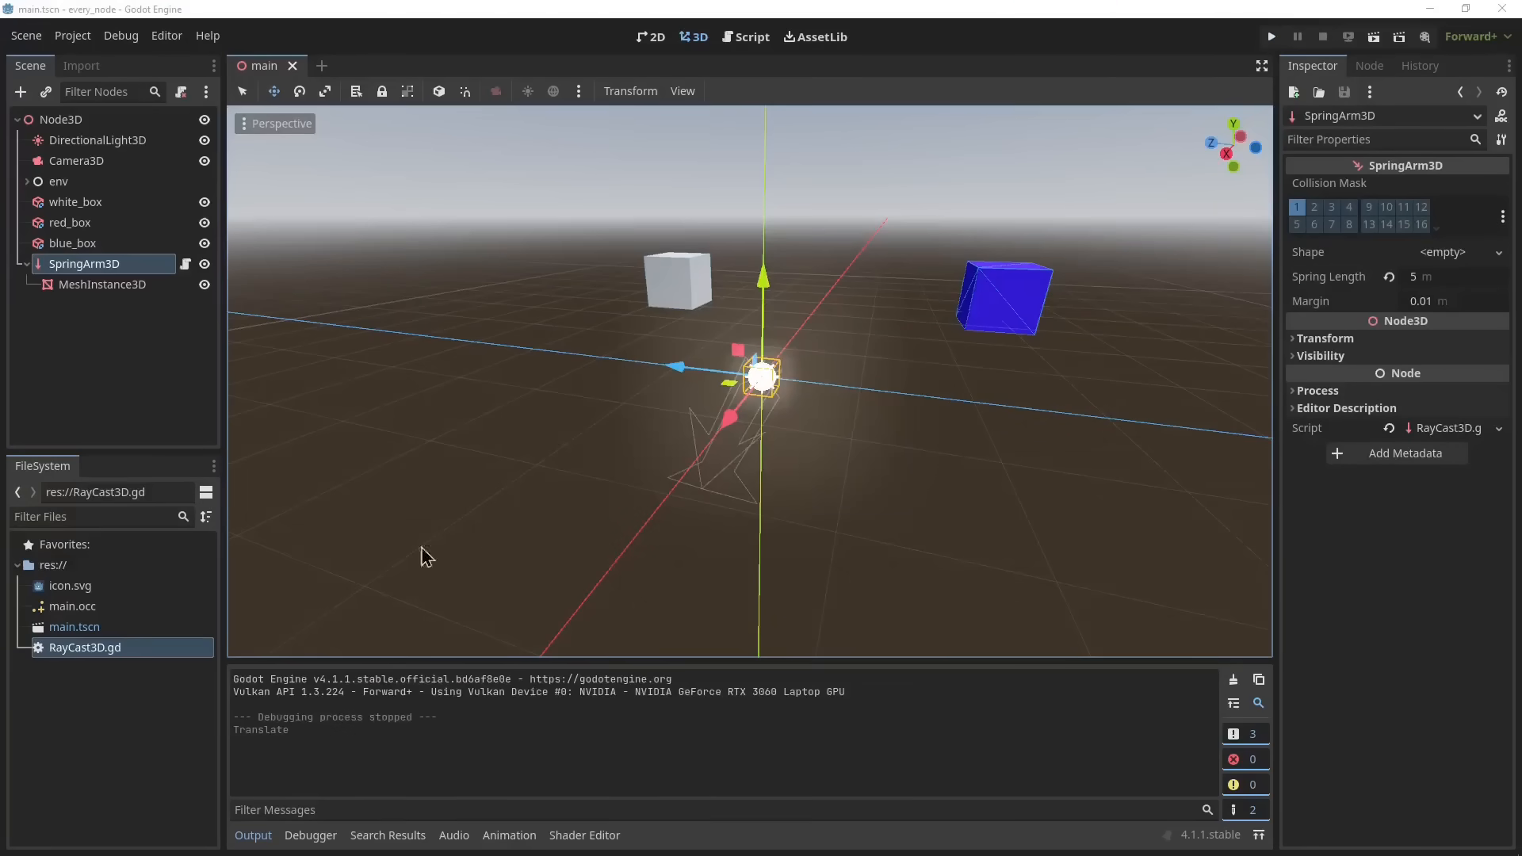
Inspect the SpringArm3D and its mesh child among the boxes, and save the scene
middle_click_drag(731, 426, 968, 272)
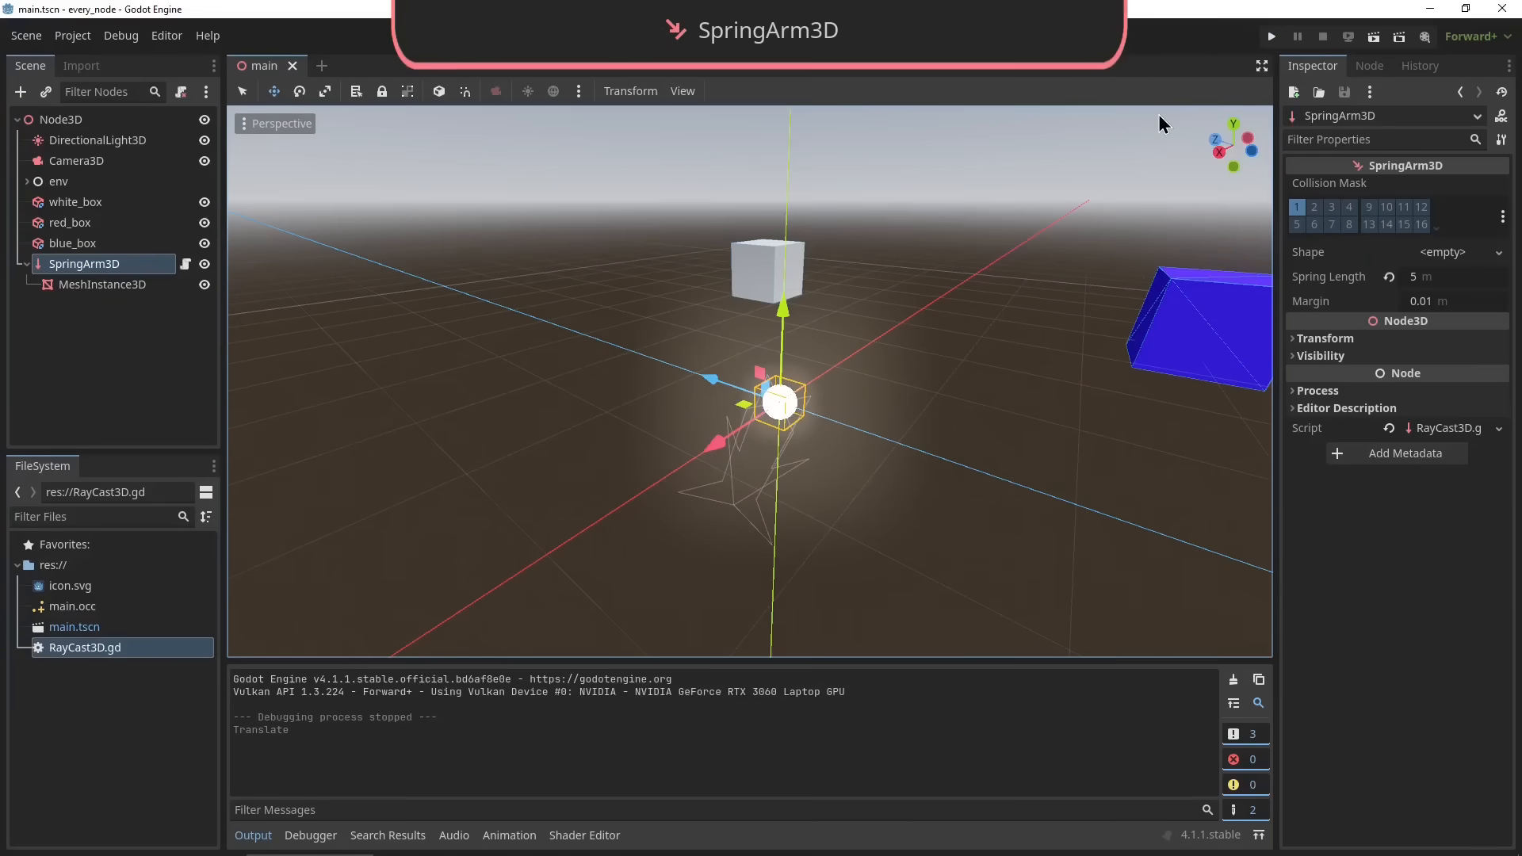
key("ctrl+s")
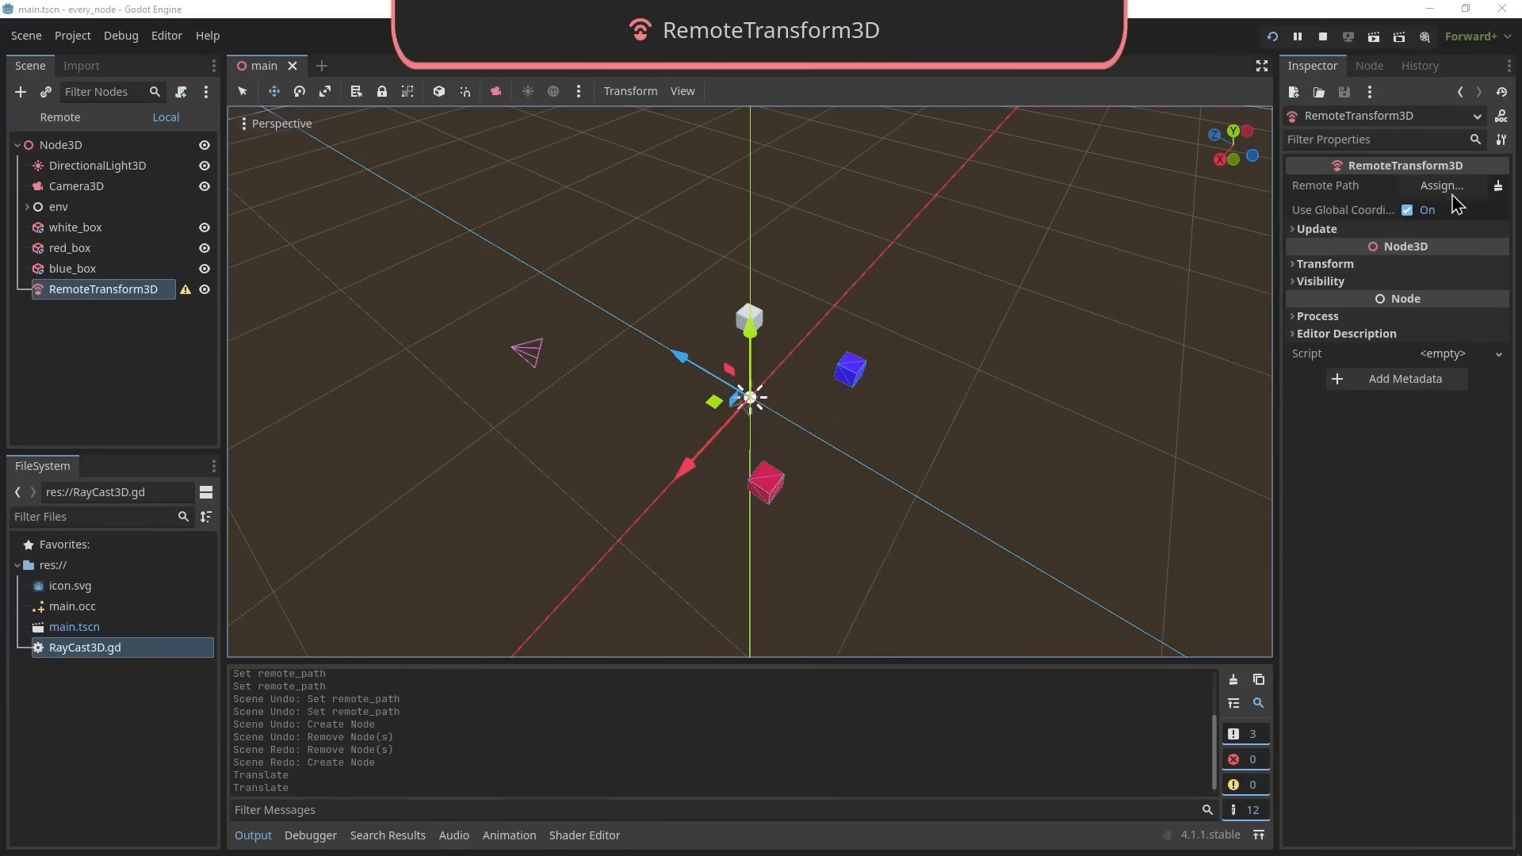
Assign red_box as the RemoteTransform3D's Remote Path and move the RemoteTransform3D away from the origin toward the camera
left_click(1442, 186)
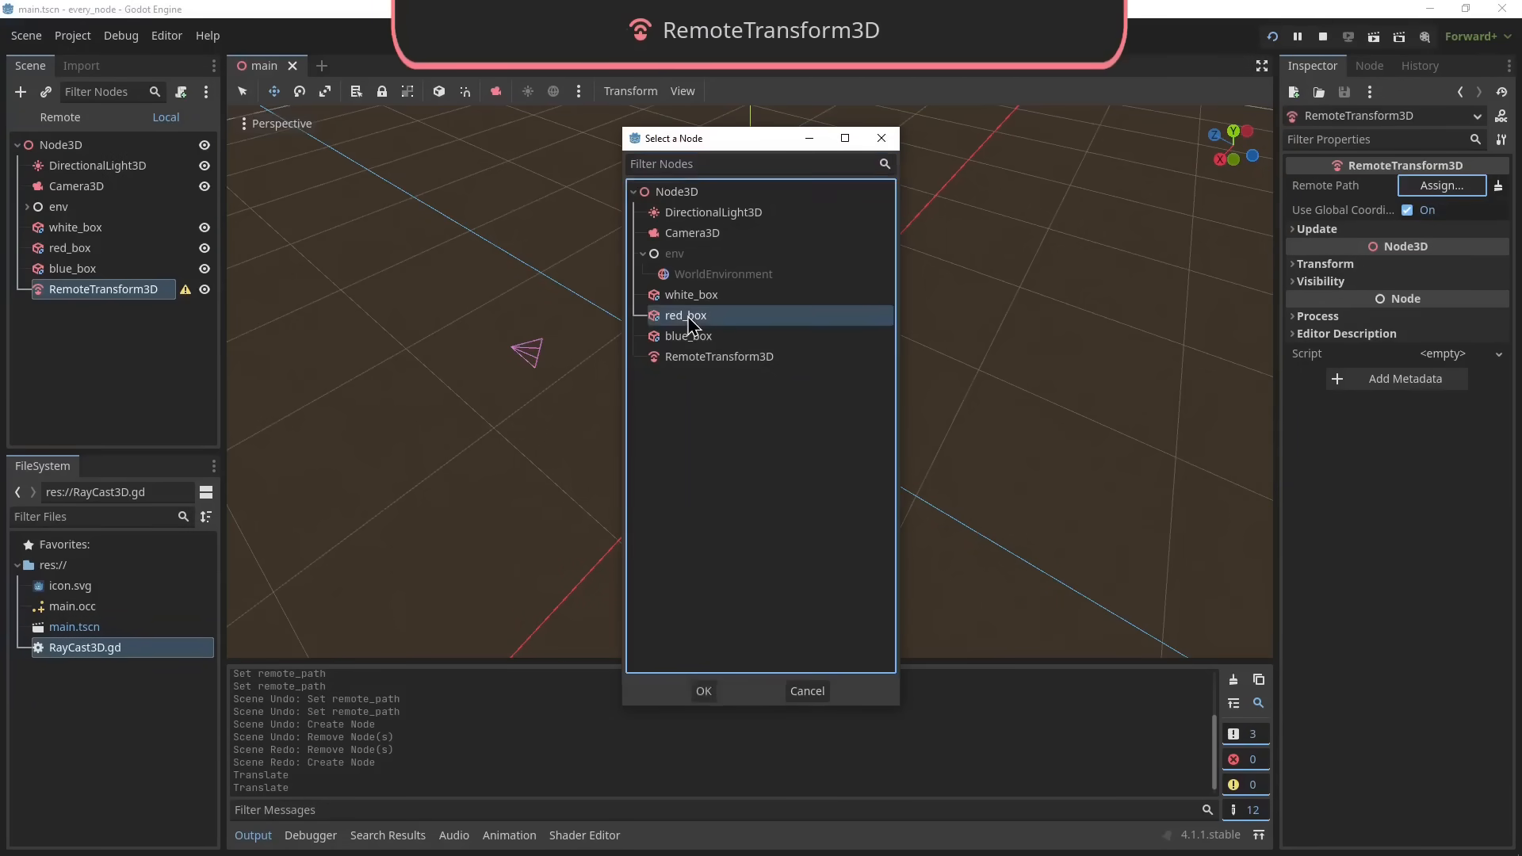
double_click(685, 315)
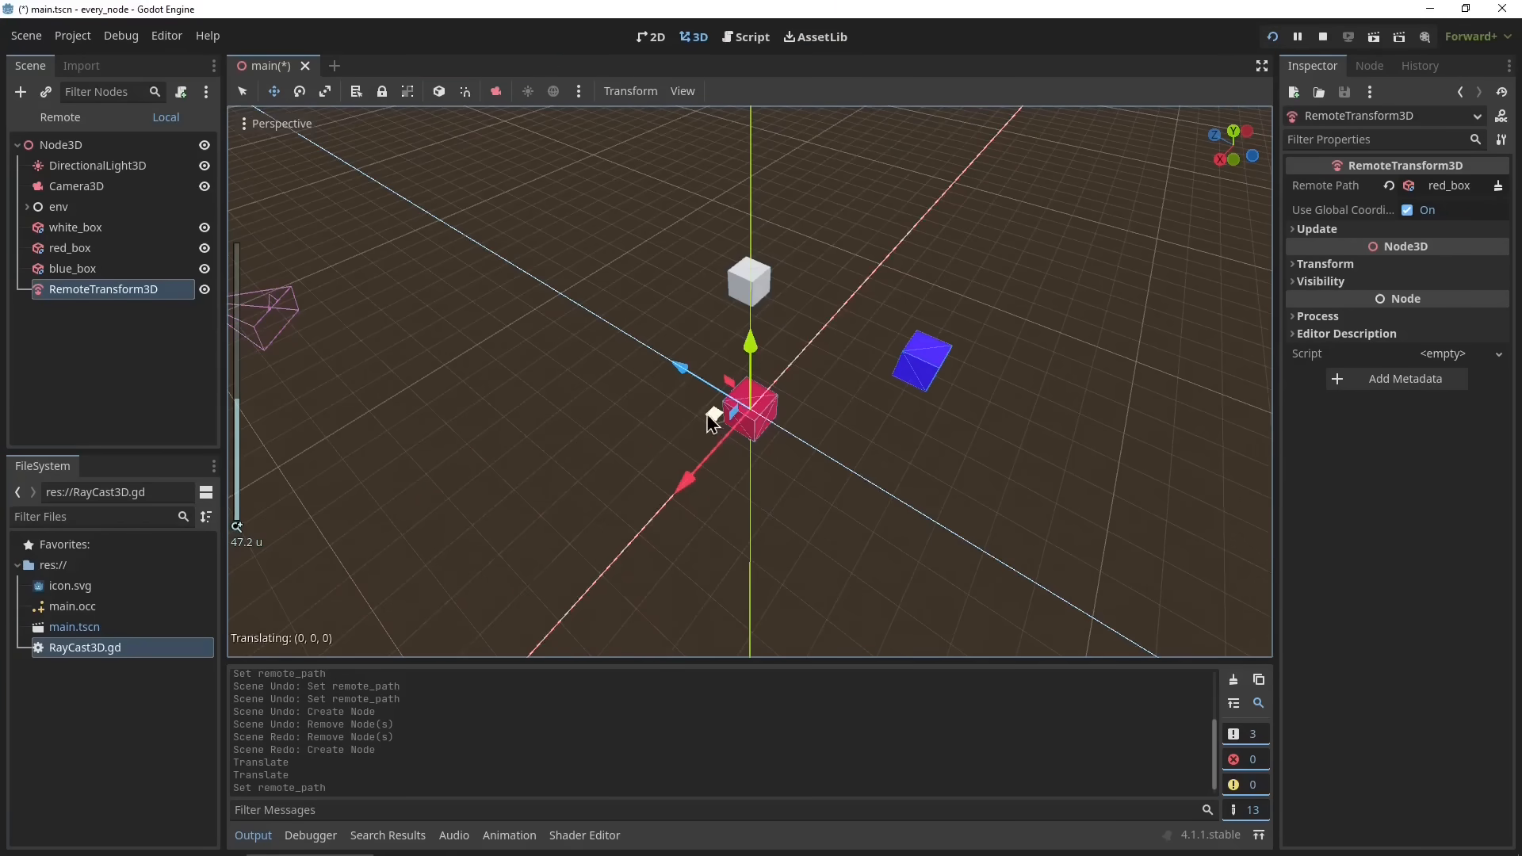
left_click_drag(712, 421, 544, 415)
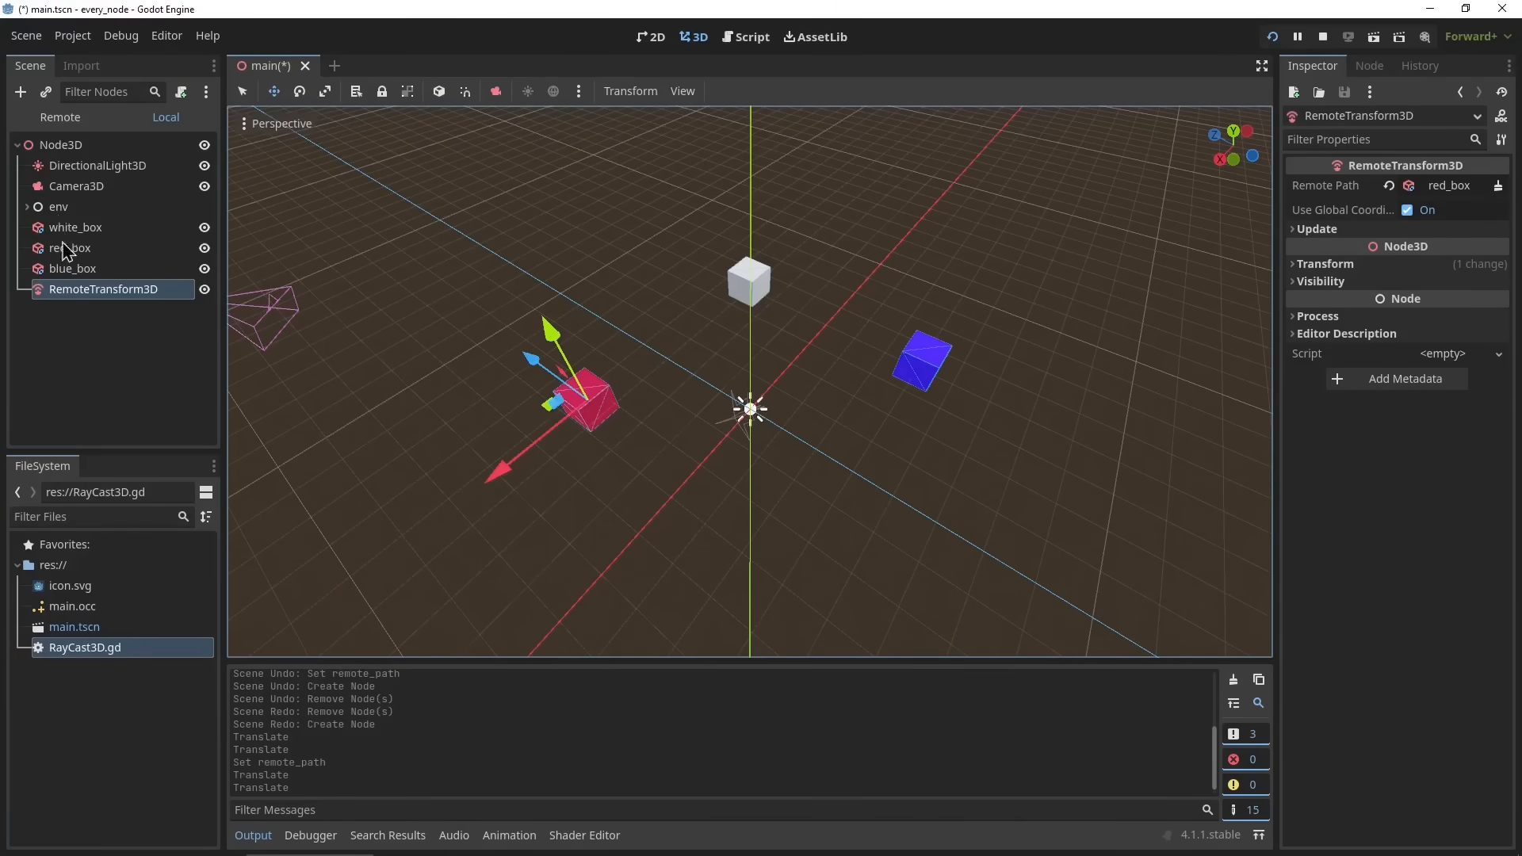
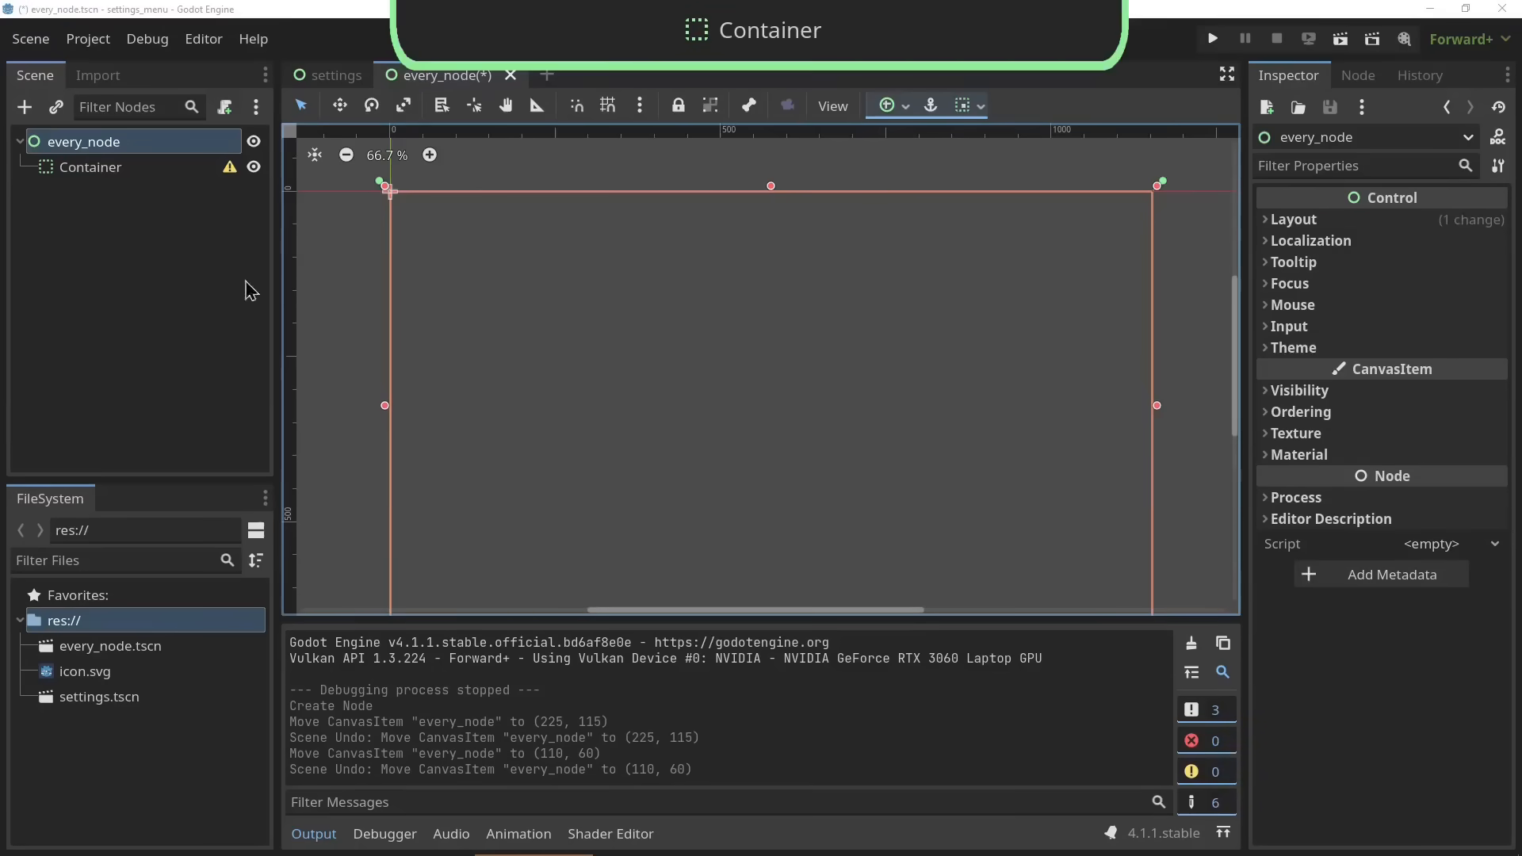
Apply the Full Rect anchor preset to the Container node and read its configuration warning
left_click(213, 176)
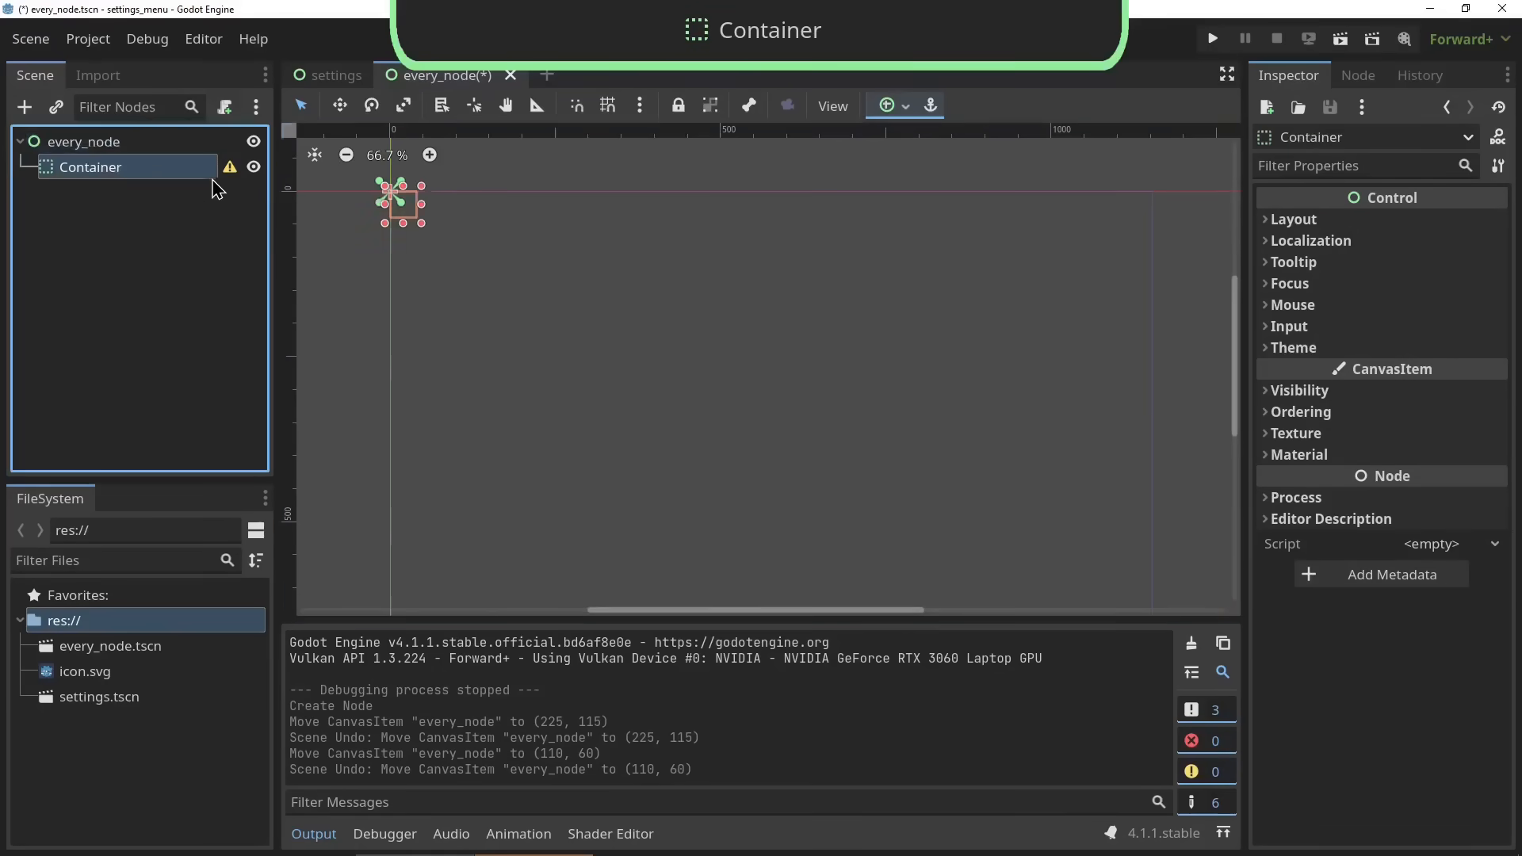
left_click(889, 107)
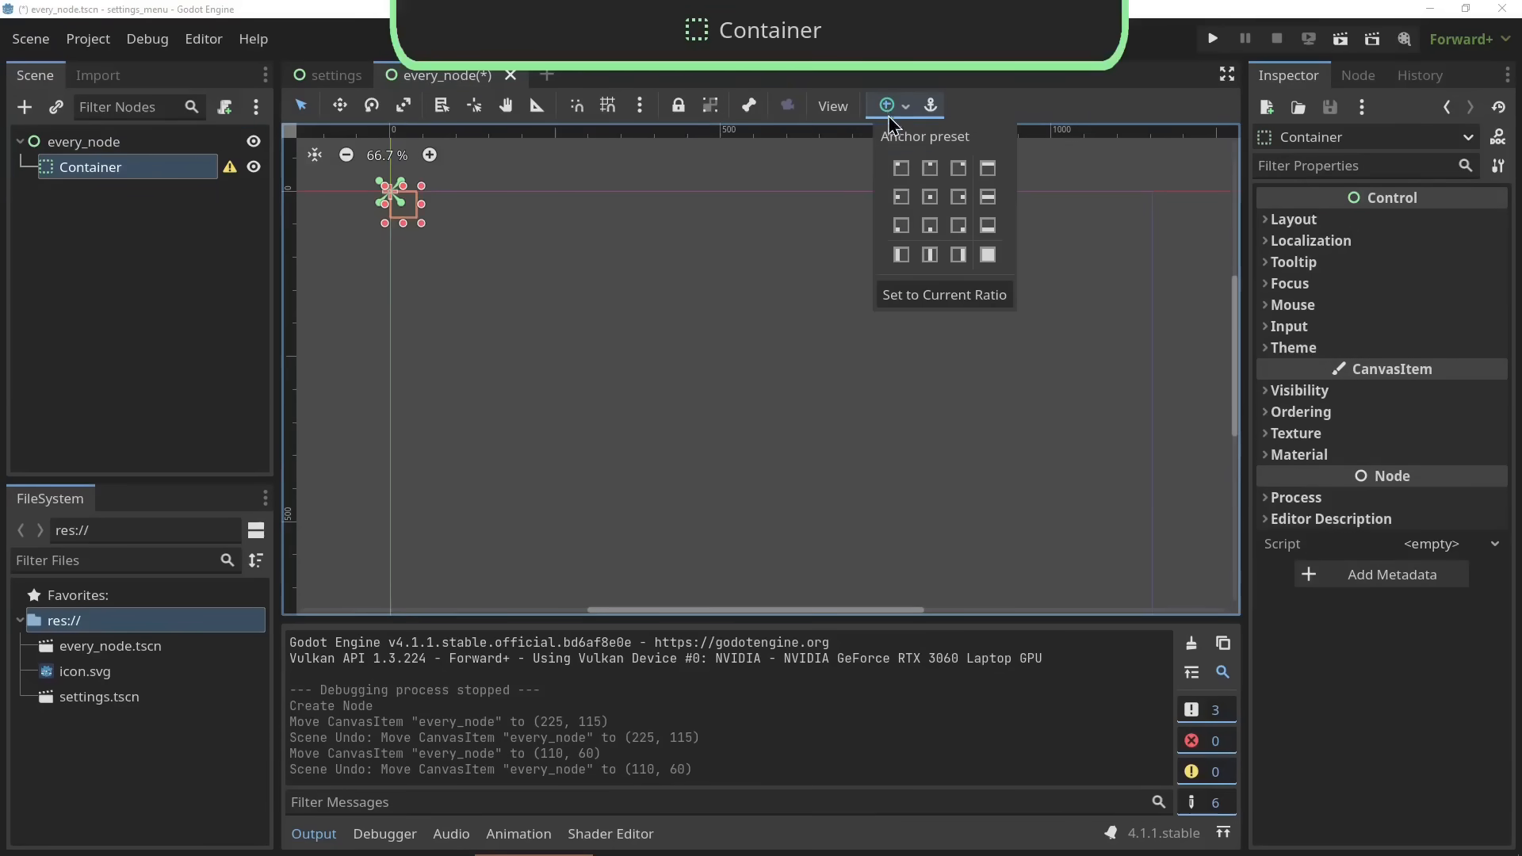
left_click(988, 255)
scroll(704, 306, "down", 1)
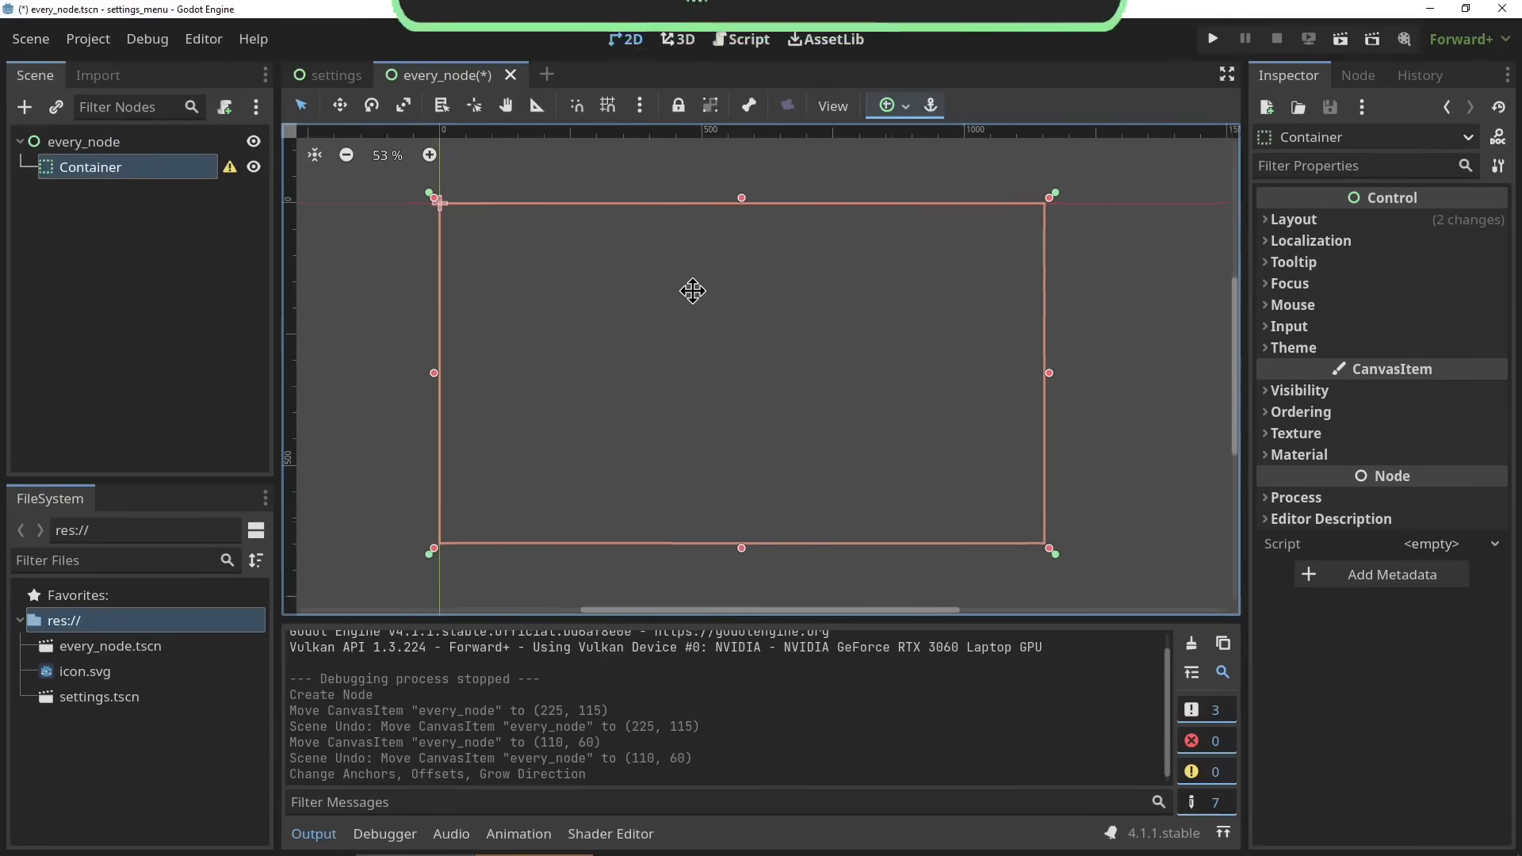
left_click(229, 166)
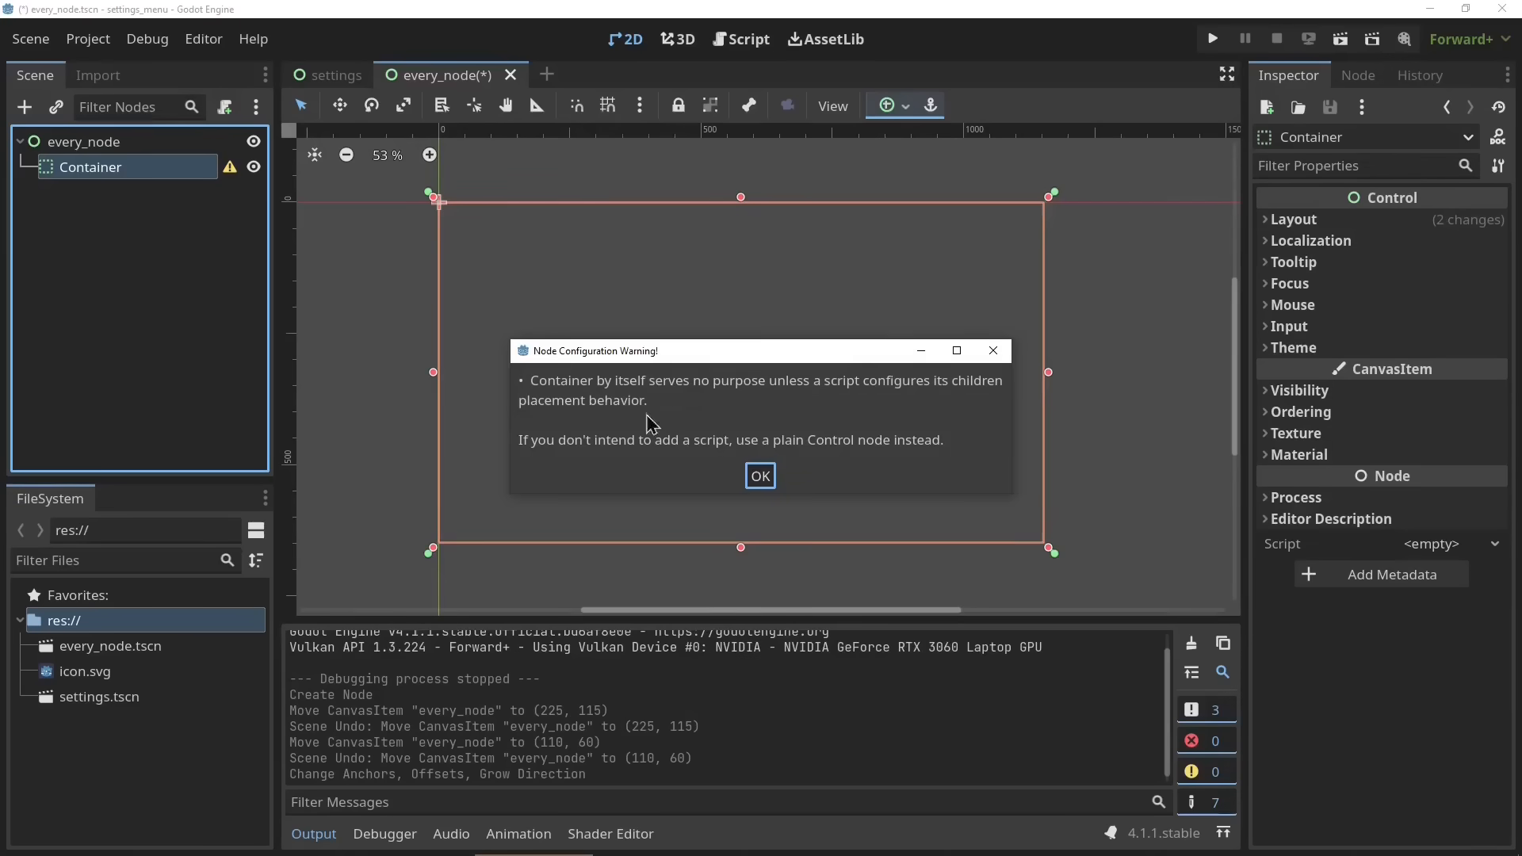
left_click(761, 476)
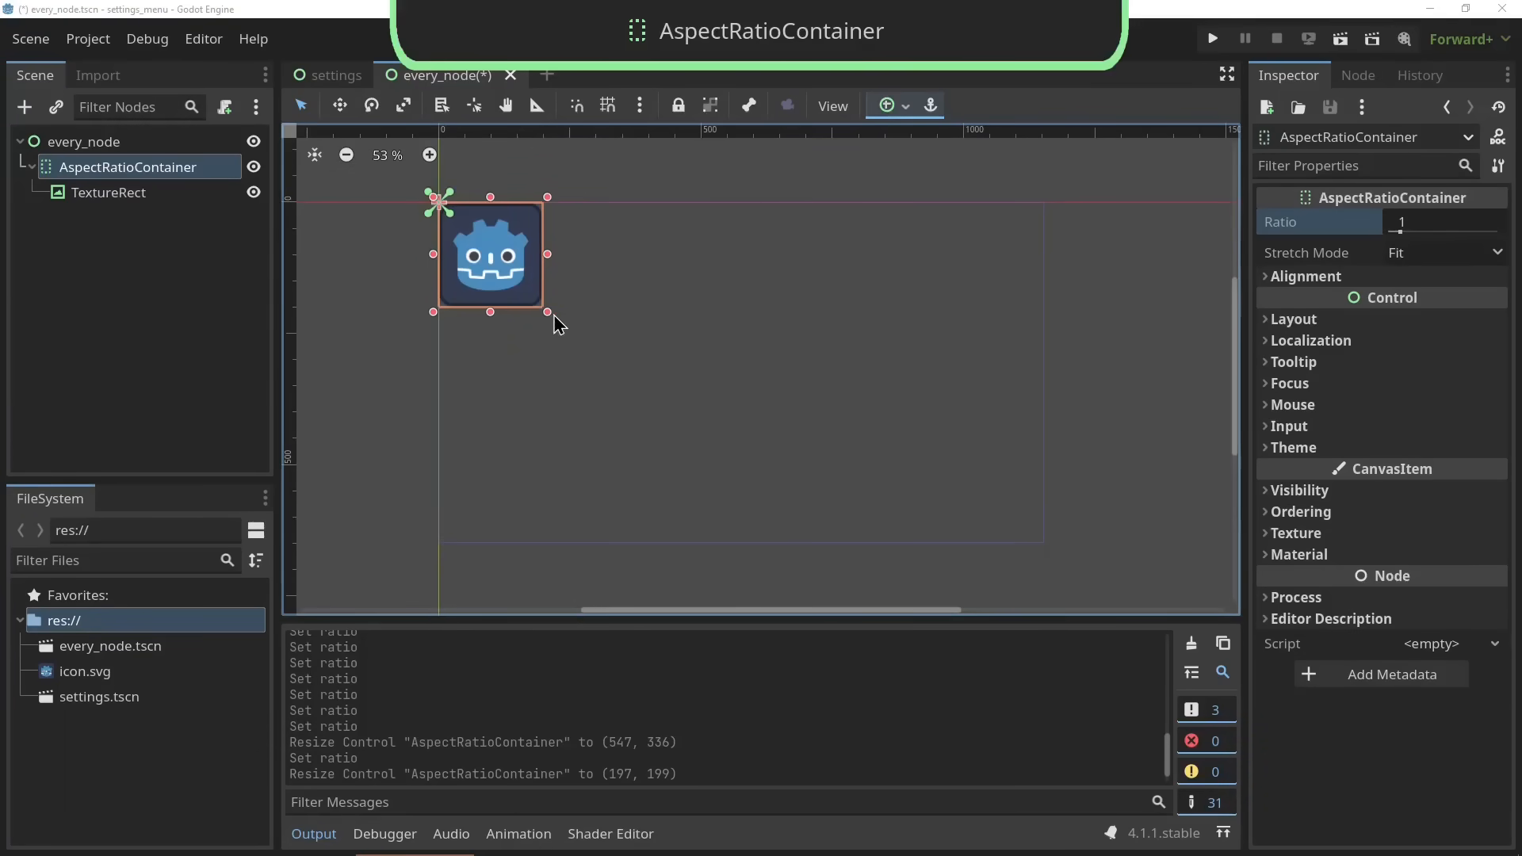
Resize the AspectRatioContainer to about 949 × 471 and again to a narrower shape, with its Ratio set to about 1.65
left_click_drag(554, 316, 963, 449)
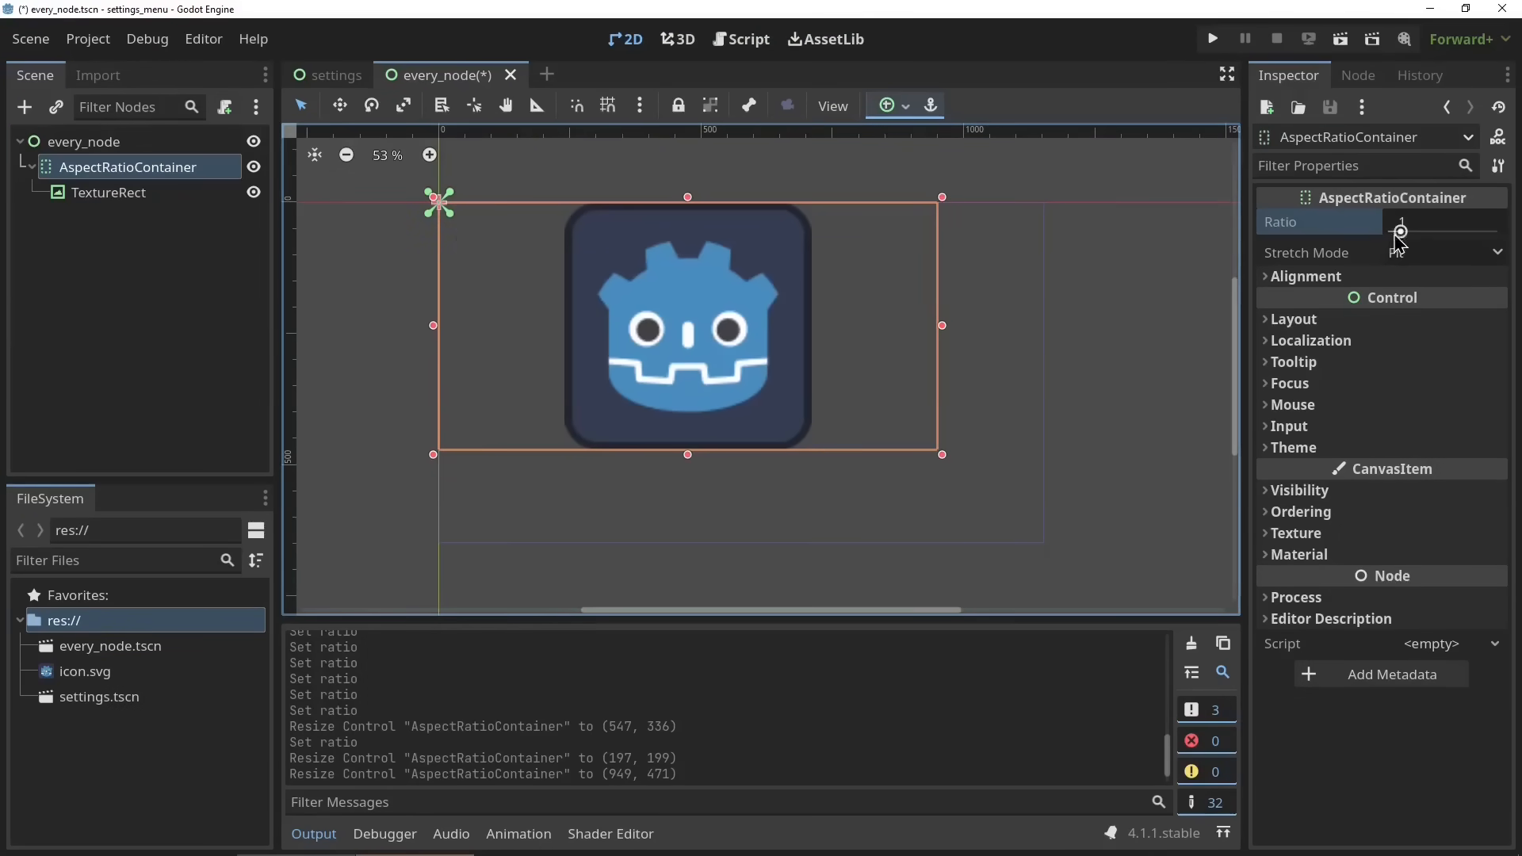
left_click_drag(1397, 236, 1408, 236)
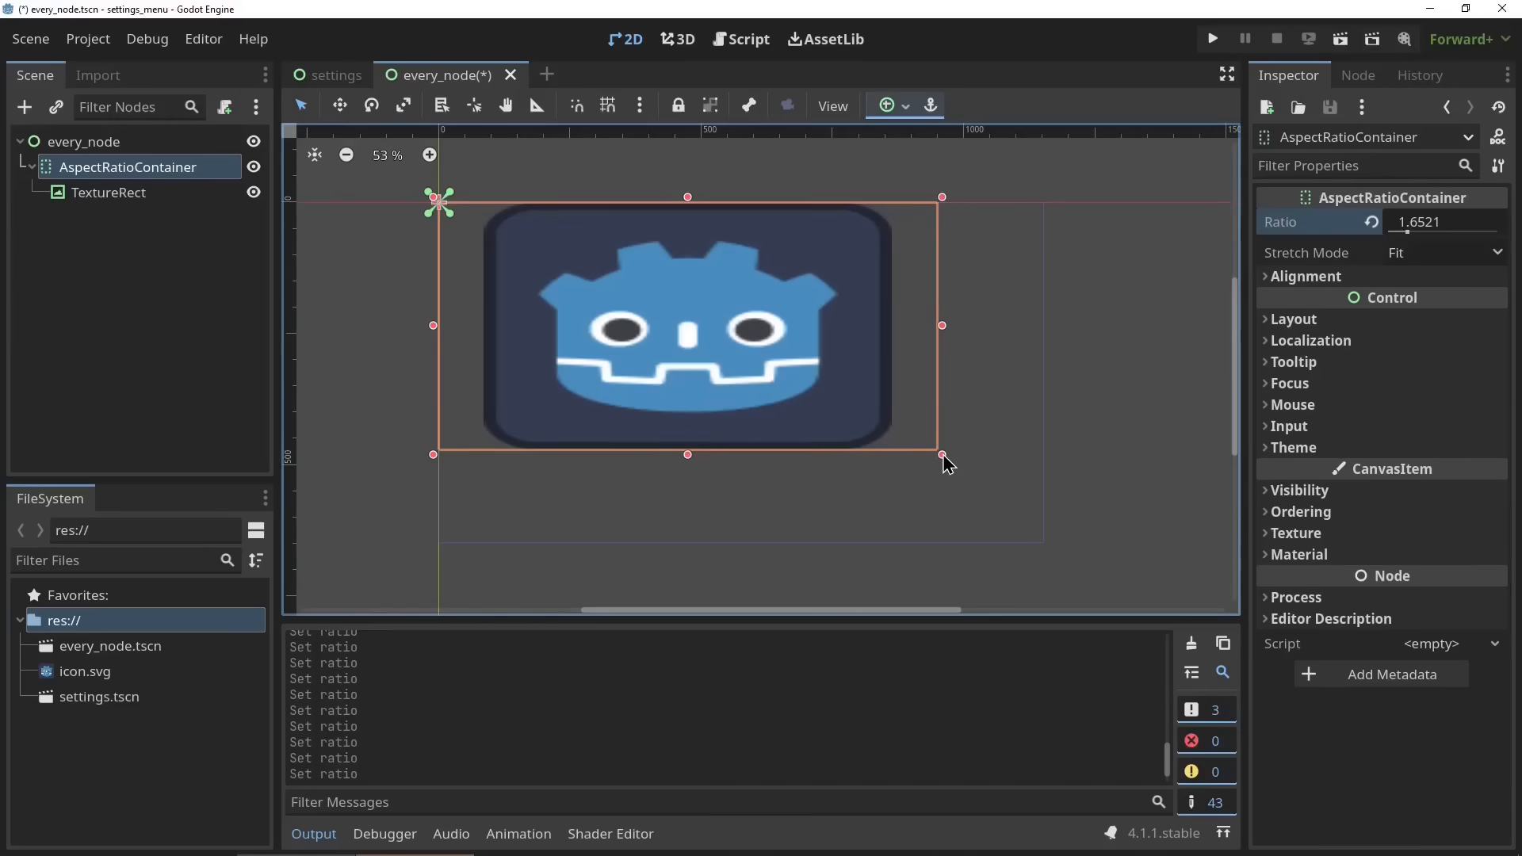
left_click_drag(943, 460, 748, 492)
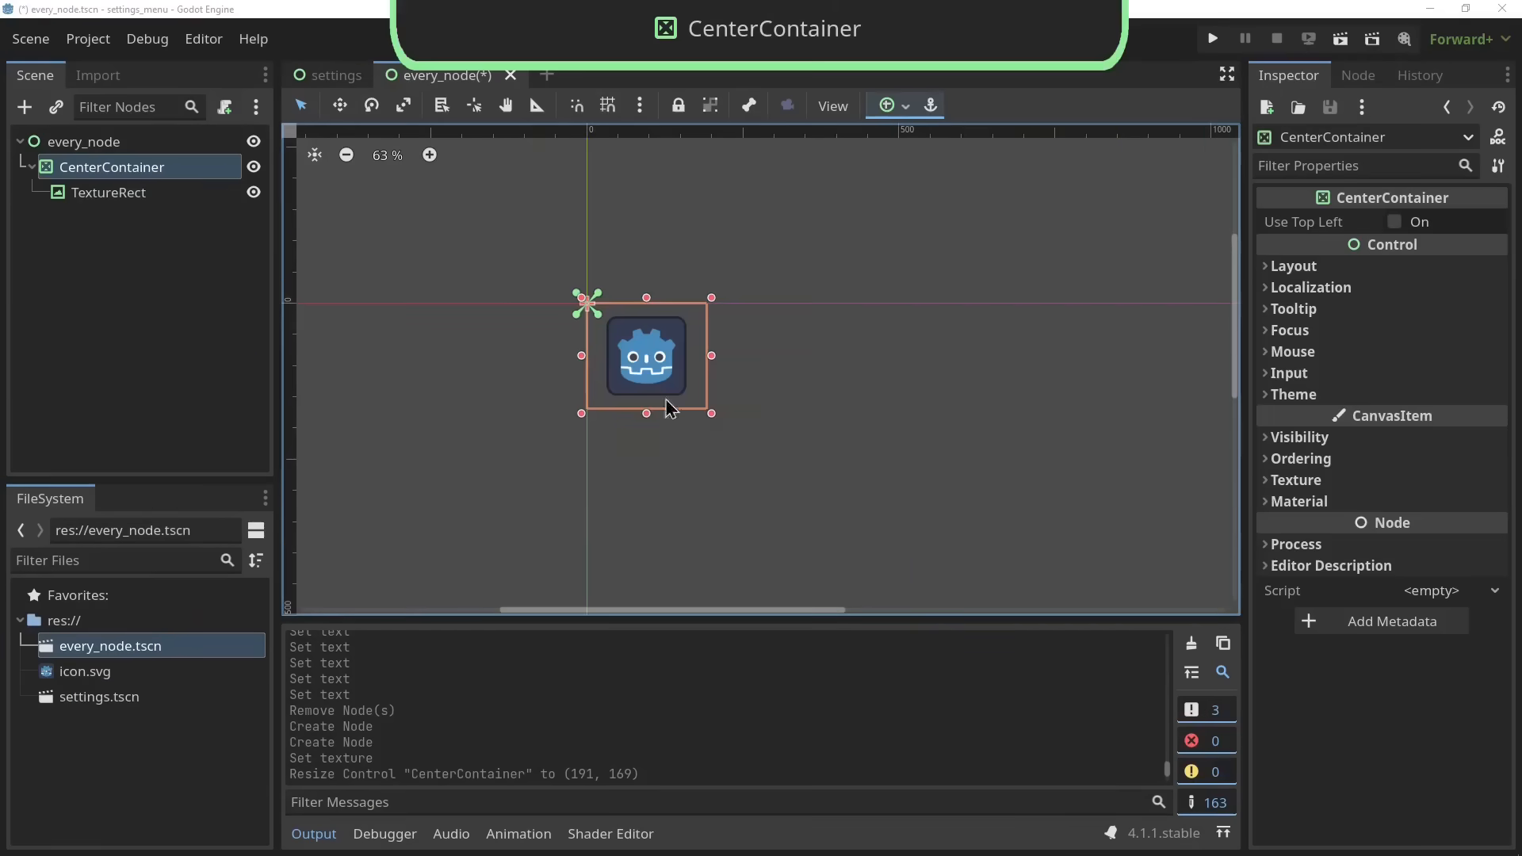
Resize the CenterContainer to larger dimensions around its TextureRect by moving its lower corner
left_click_drag(712, 414, 924, 539)
middle_click_drag(913, 483, 627, 370)
scroll(627, 370, "down", 3)
left_click_drag(643, 424, 943, 478)
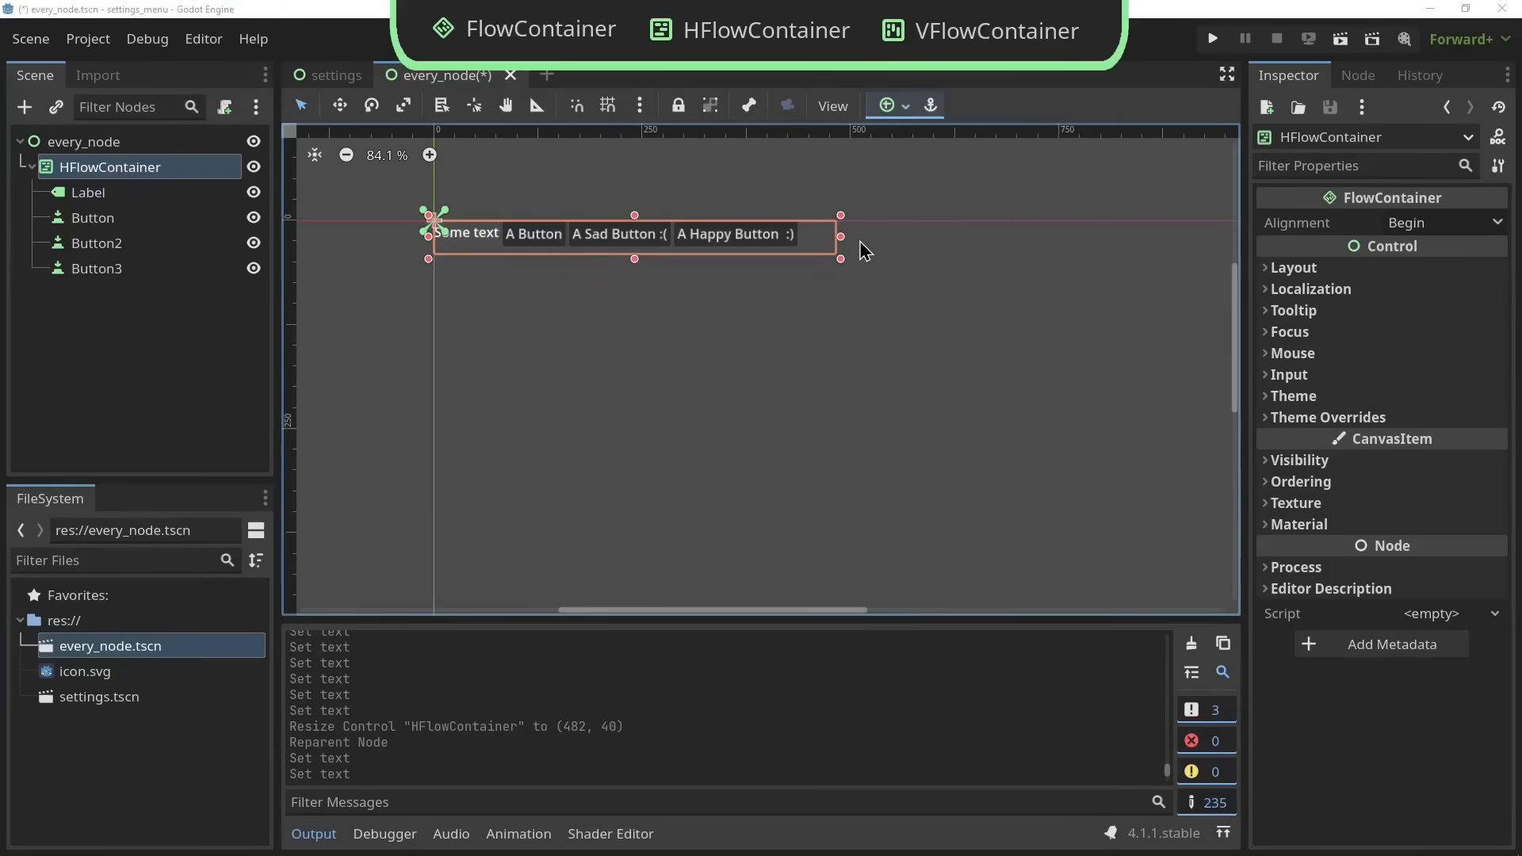
Make the HFlowContainer narrower and taller so its label and buttons wrap onto several rows
left_click_drag(840, 251, 650, 473)
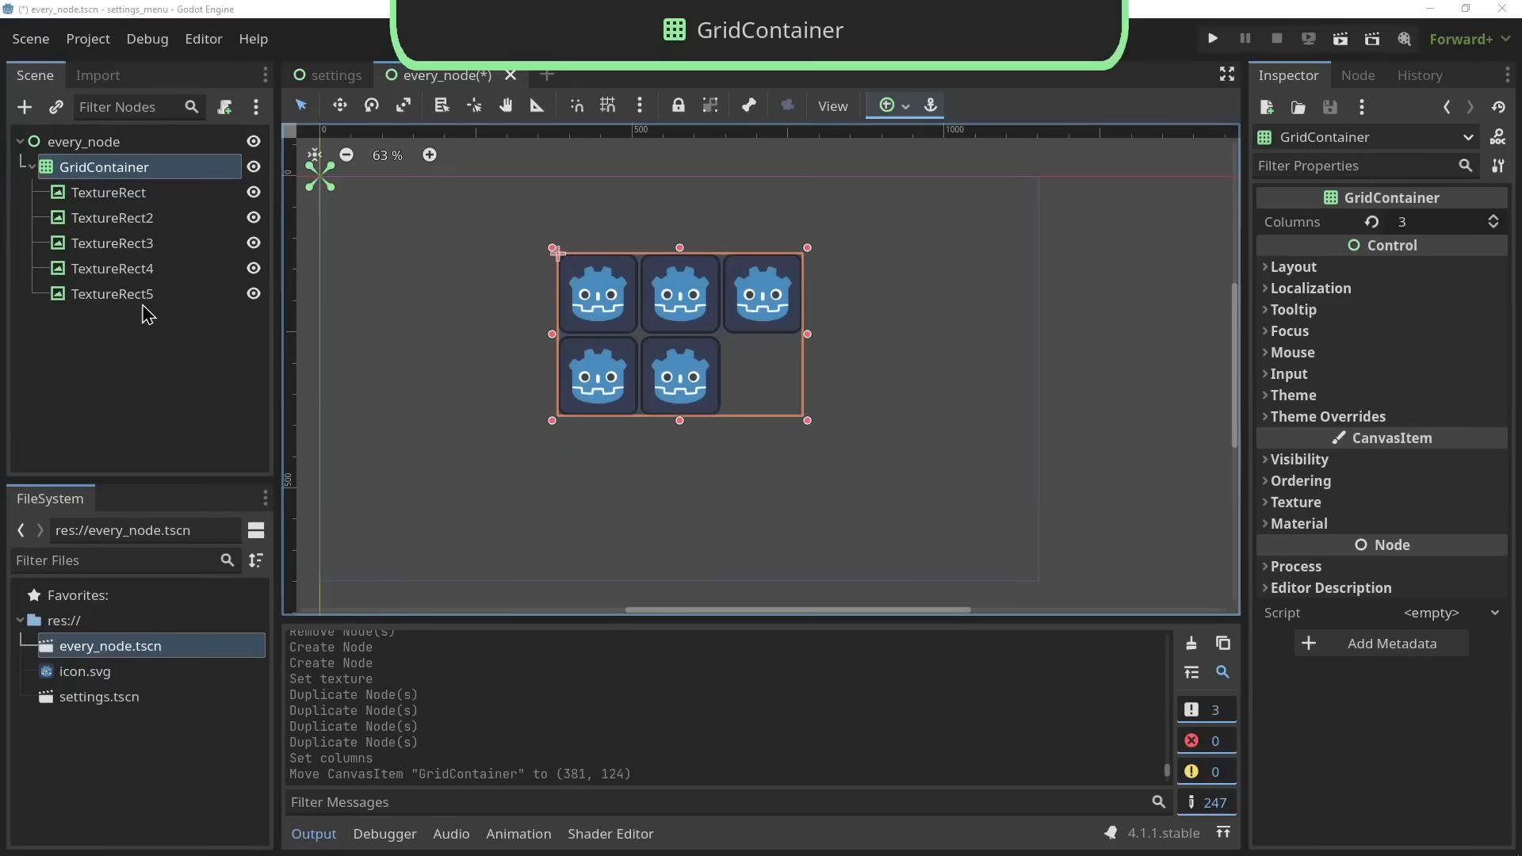
Duplicate the last TextureRect in the GridContainer repeatedly to extend the grid to eight icons
left_click(147, 295)
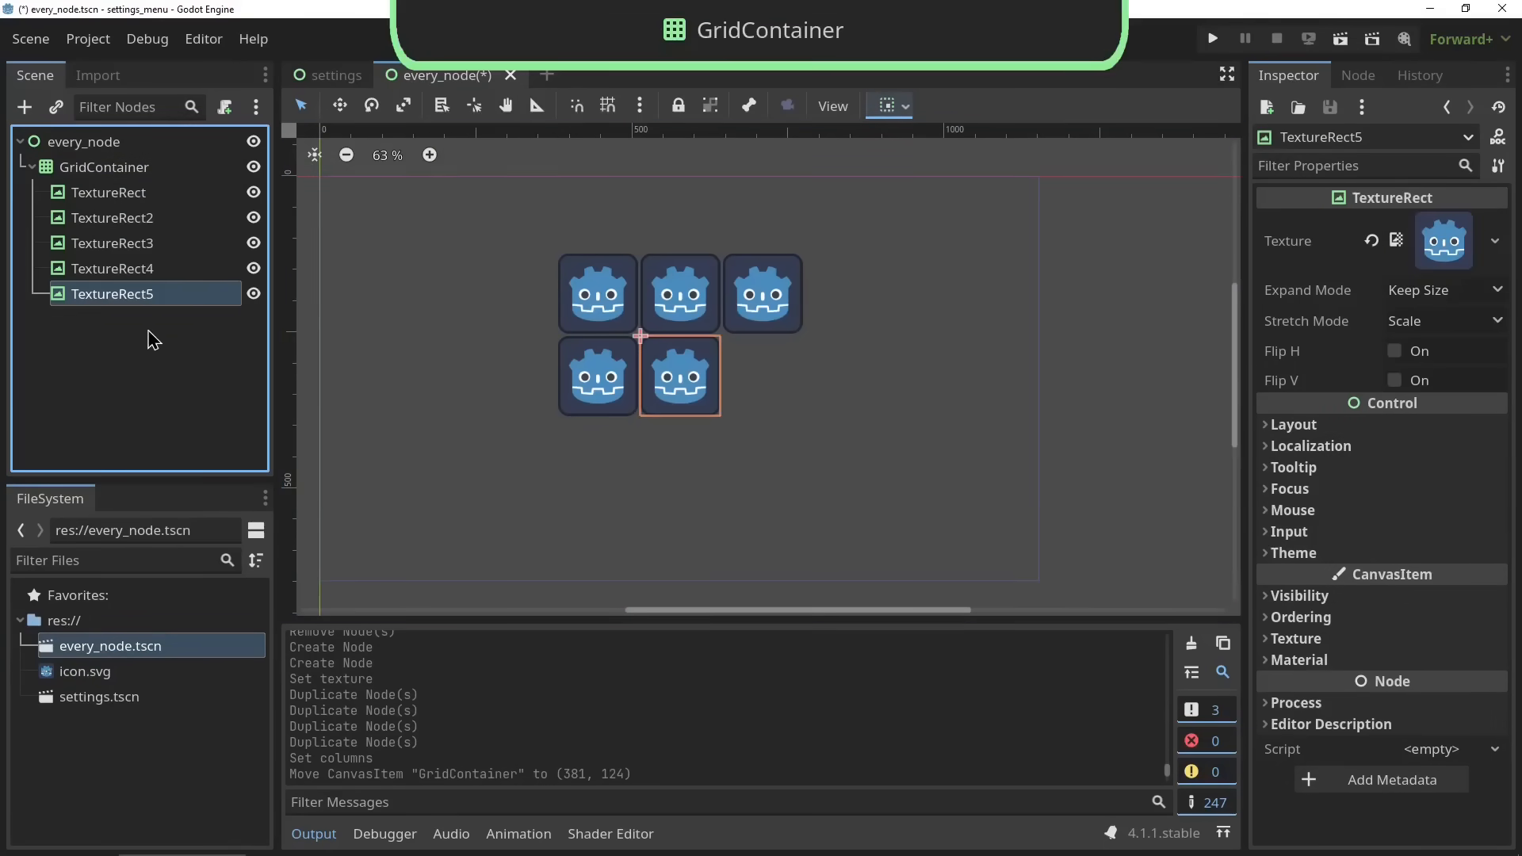
key("ctrl+d")
key("ctrl+d")
key("ctrl+d")
key("ctrl+d")
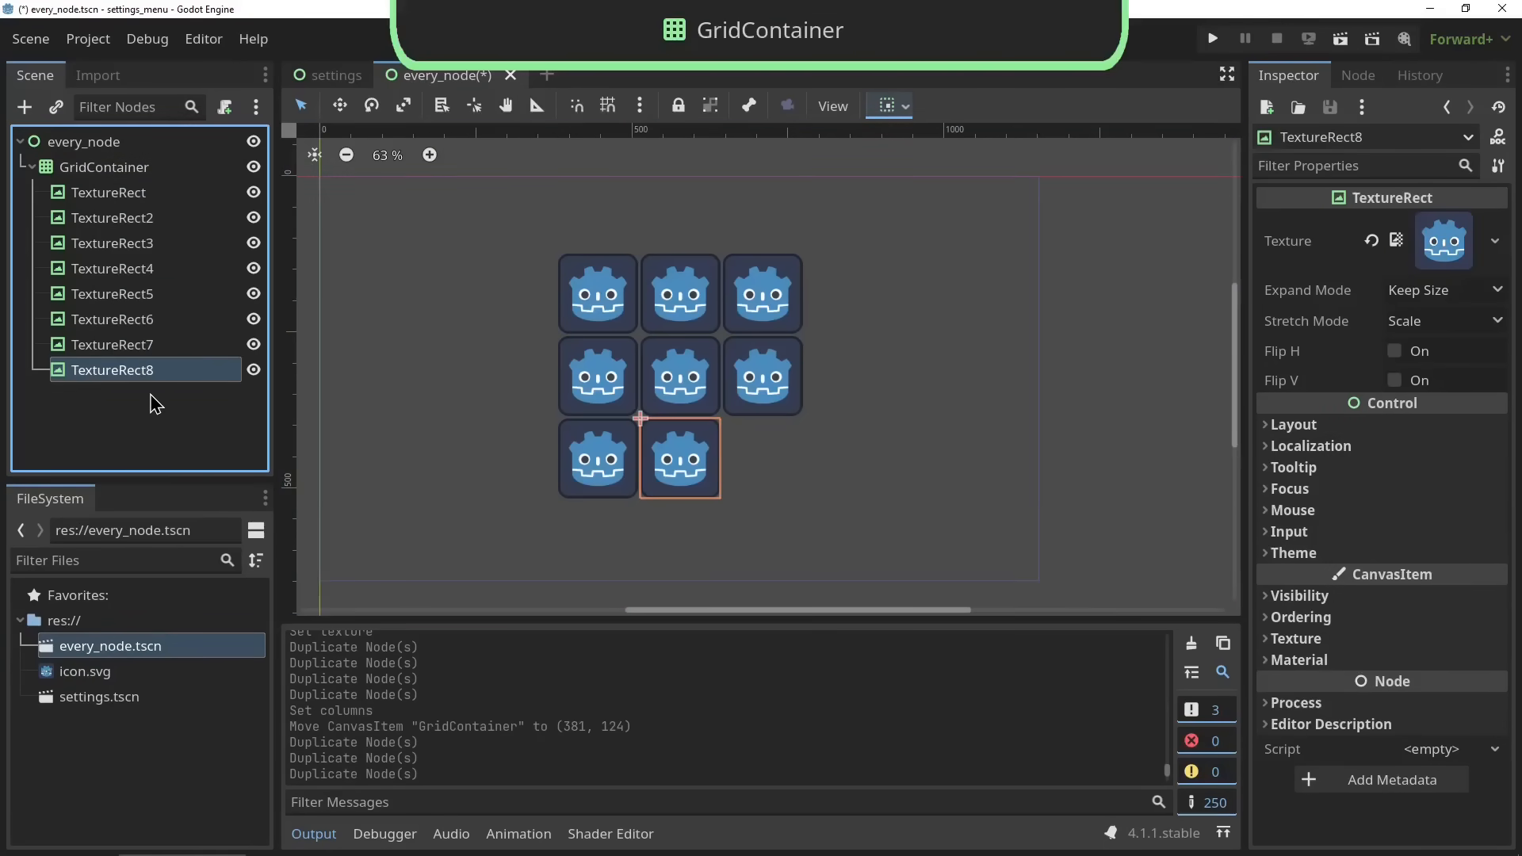
Set the GridContainer's Columns to 4
left_click(139, 175)
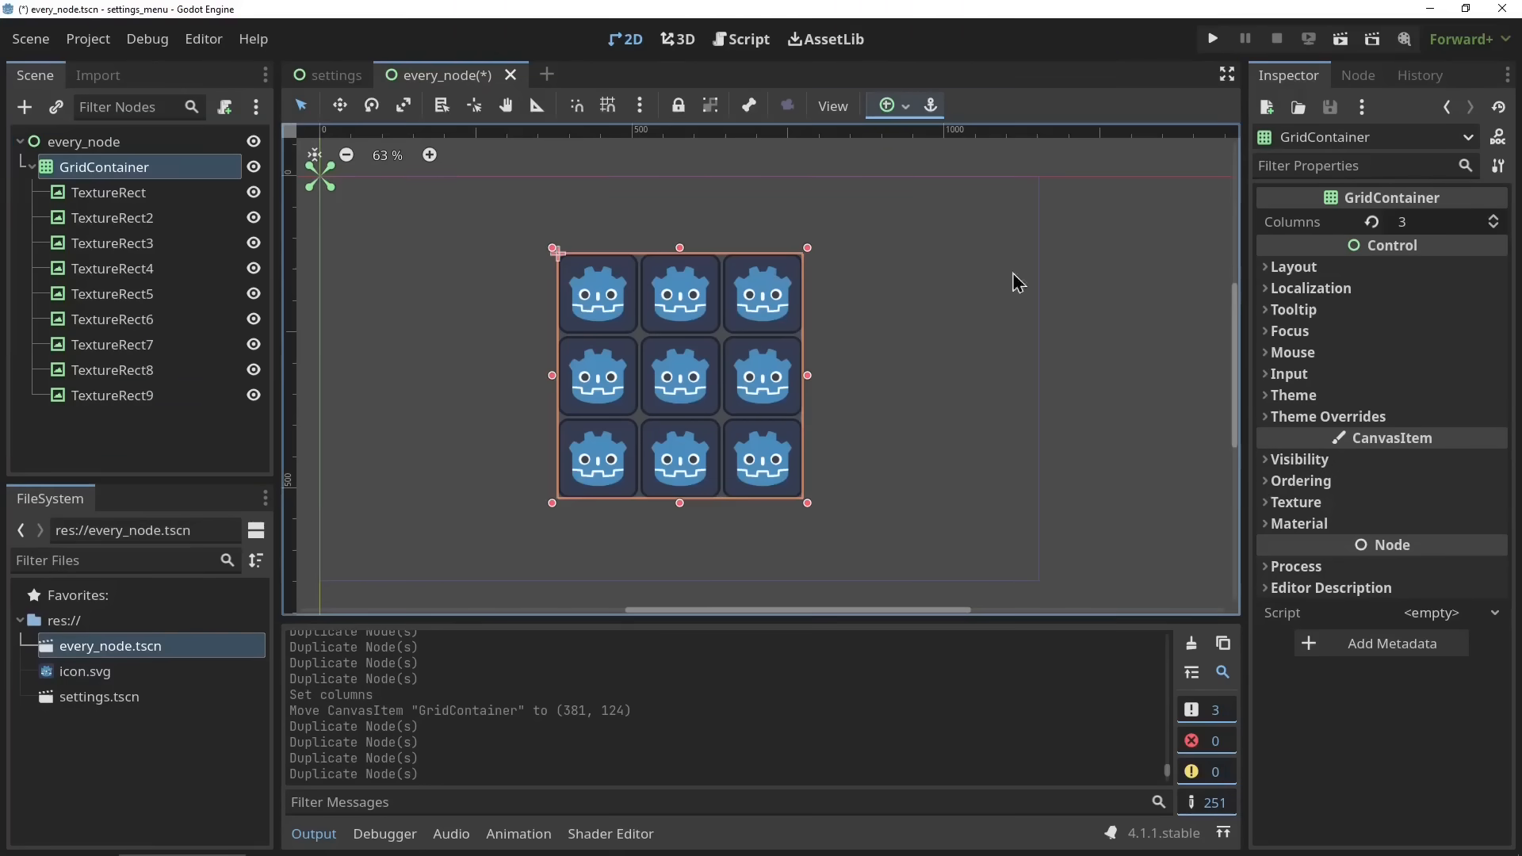
left_click(1421, 222)
type("4")
key("Return")
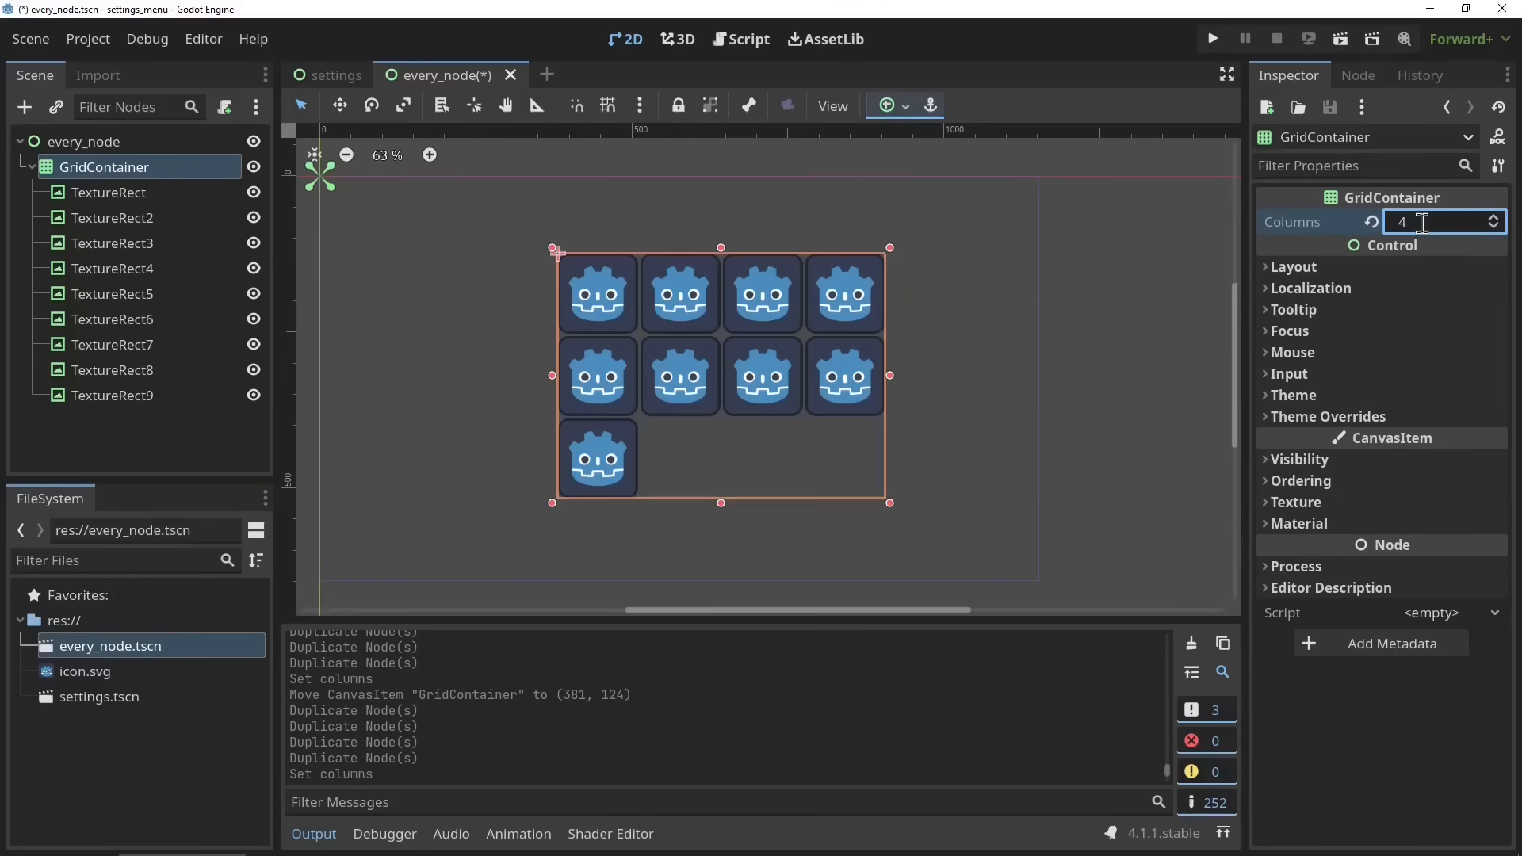
Duplicate the last TextureRect in the GridContainer repeatedly until sixteen icons fill a four-by-four grid
left_click(151, 392)
key("ctrl+d")
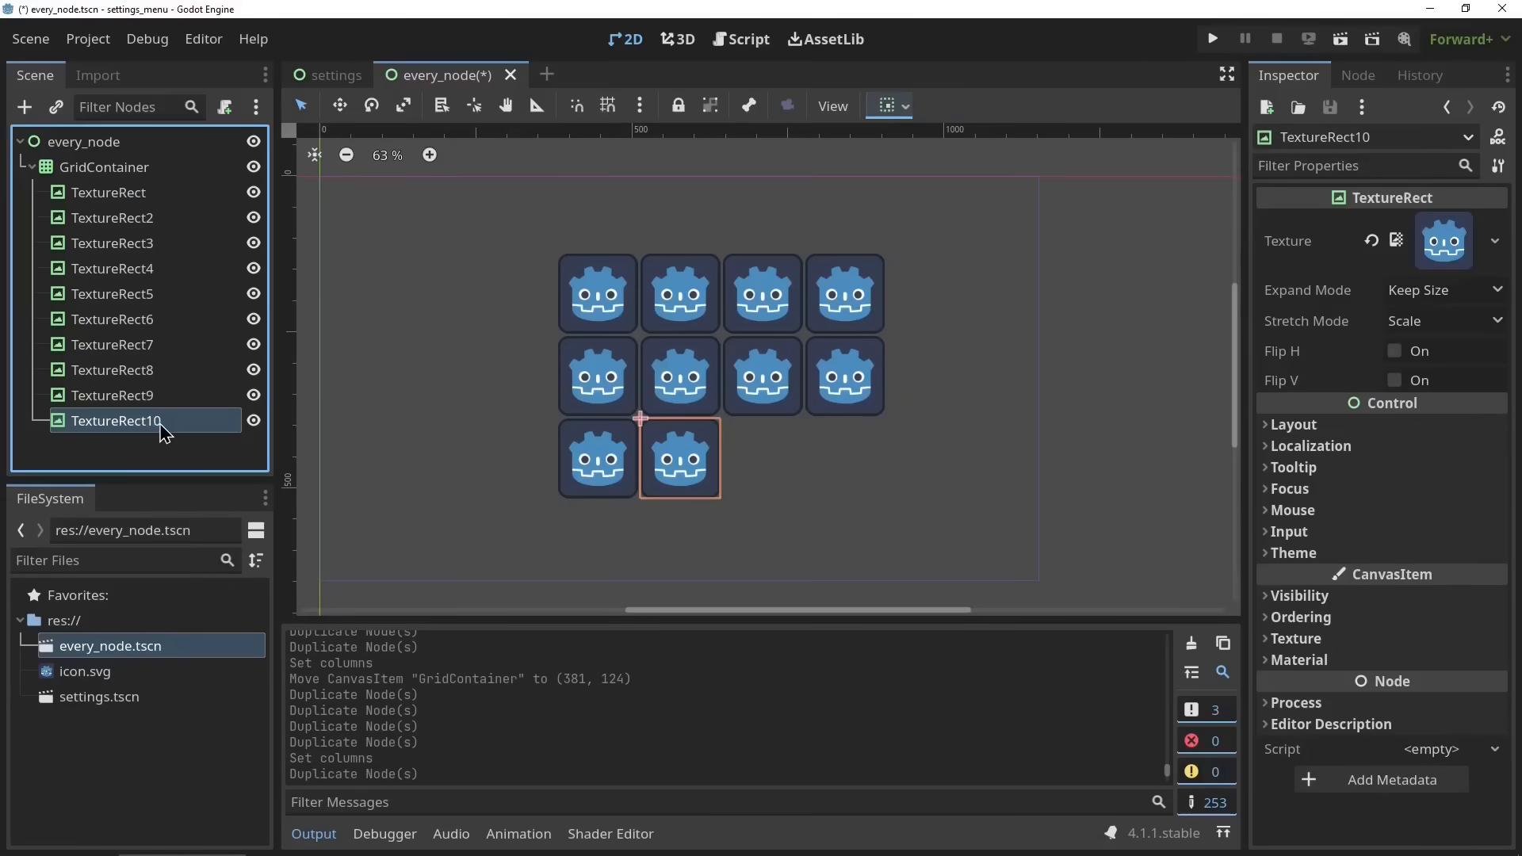
key("ctrl+d")
key("ctrl+d")
key("ctrl+d")
key("ctrl+d")
key("ctrl+d")
key("ctrl+d")
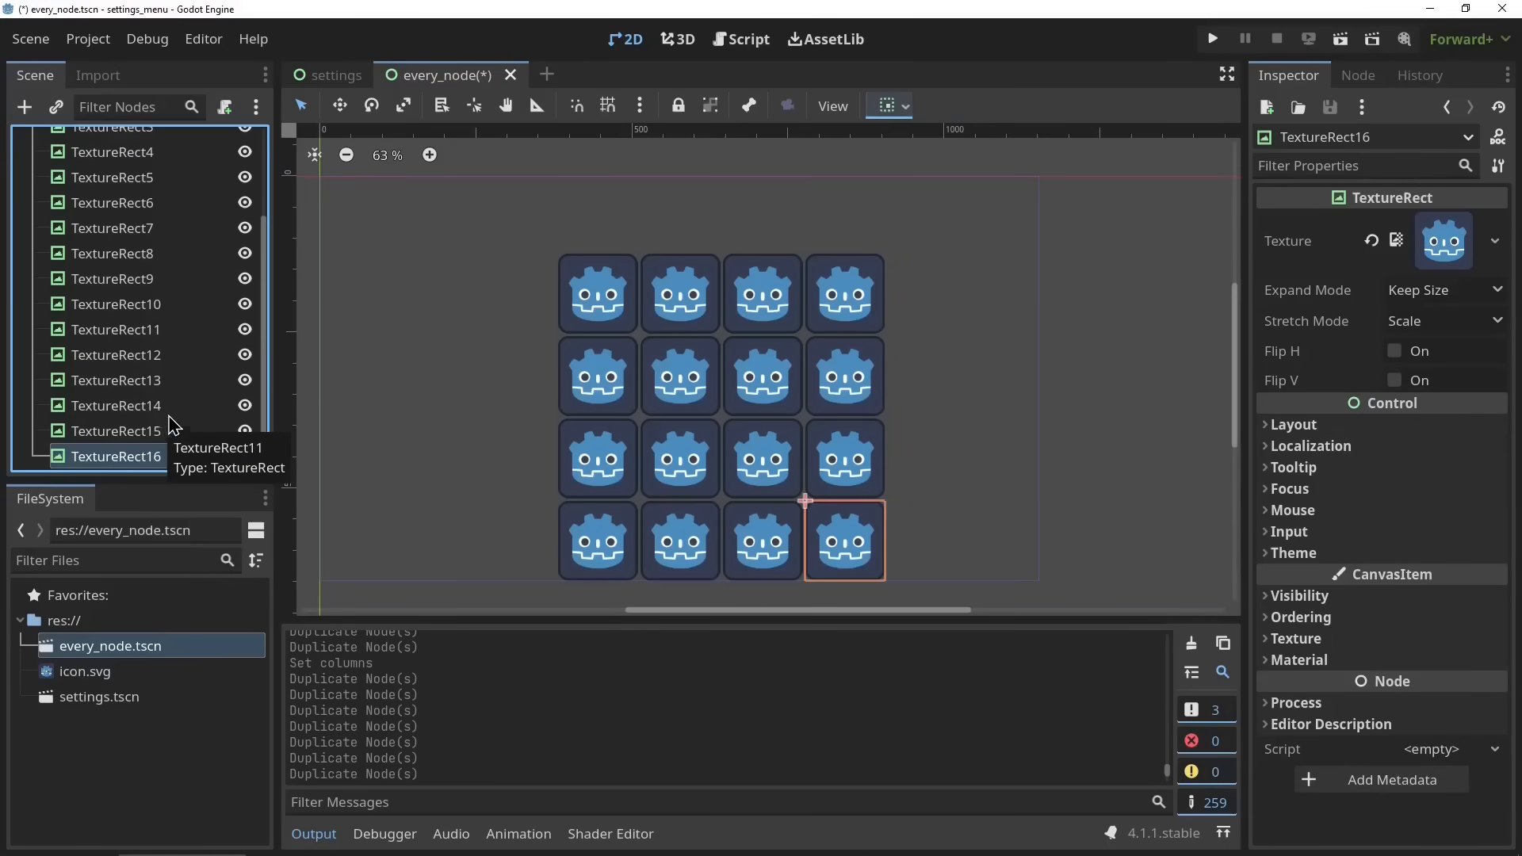
left_click(136, 167)
left_click_drag(535, 416, 499, 380)
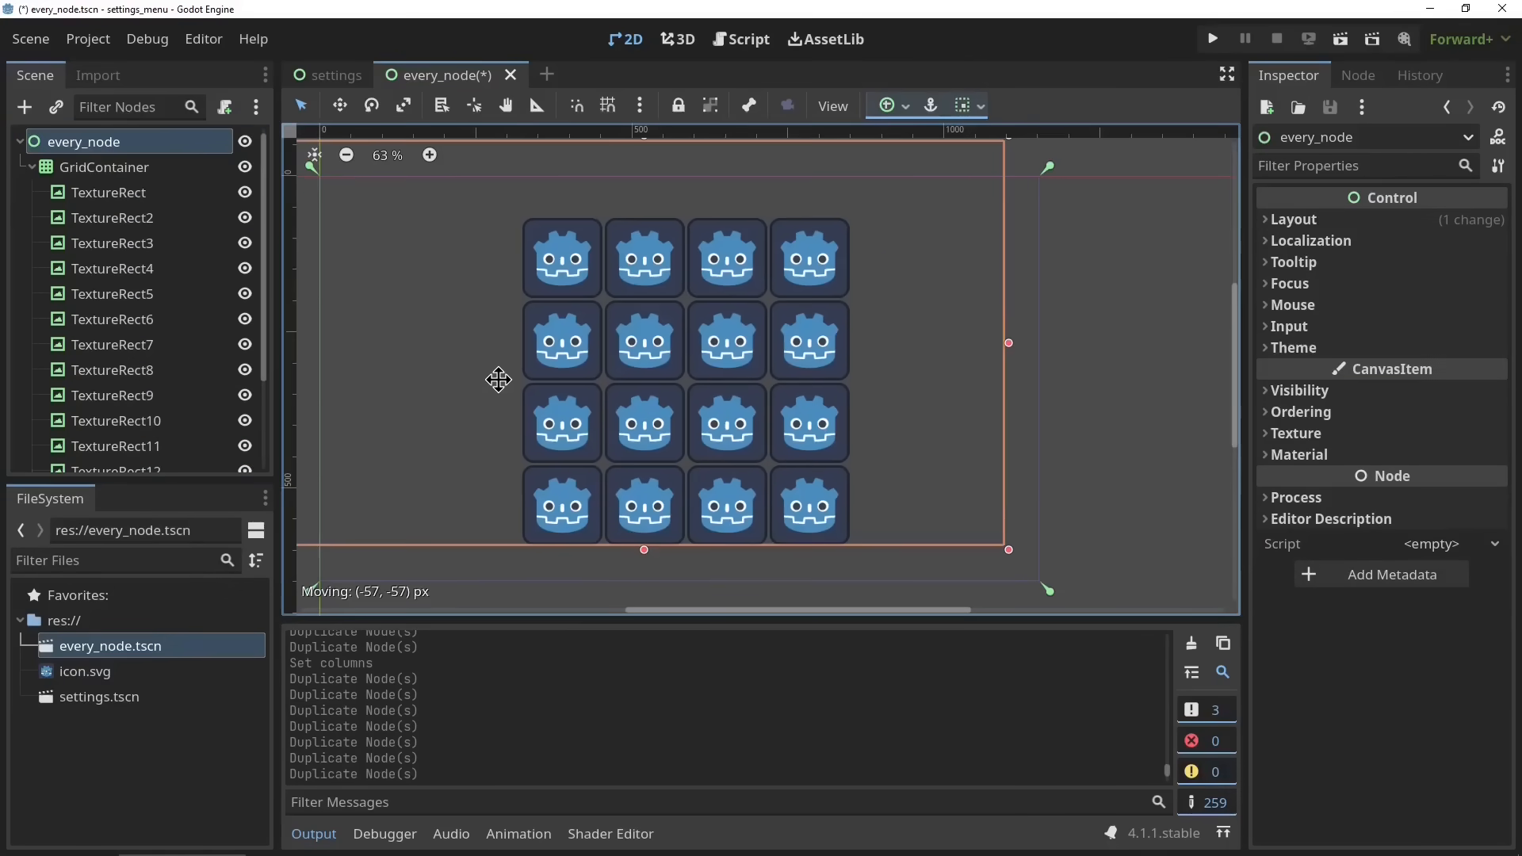
key("ctrl+z")
left_click(679, 330)
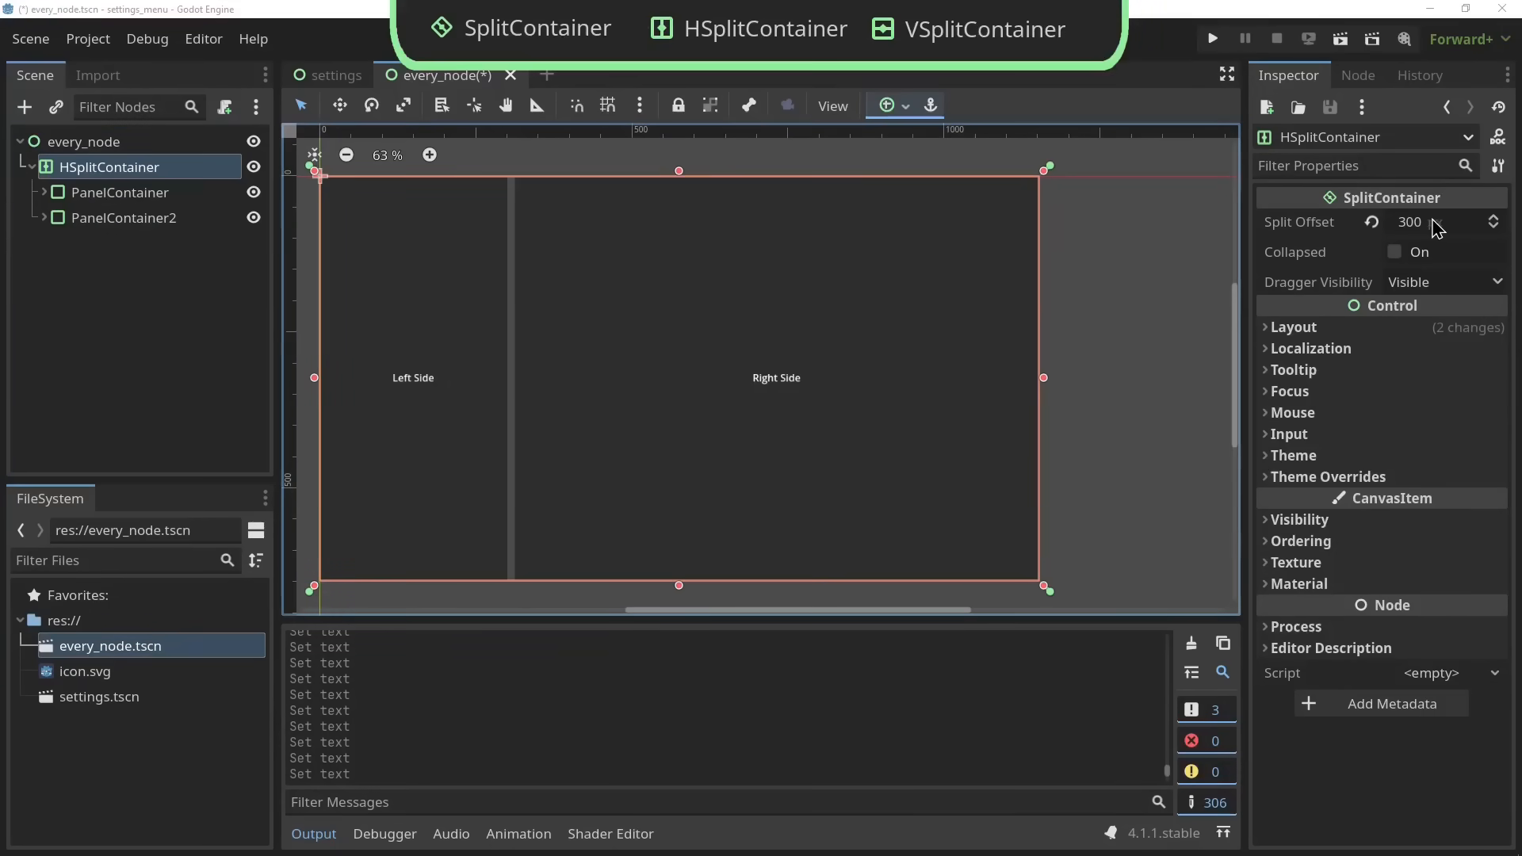
Set the HSplitContainer's Split Offset to 820 px and run the current scene to move the divider between its two sides
mouse_move(1437, 228)
left_mouse_down()
mouse_move(1490, 227)
mouse_move(1438, 228)
left_mouse_up()
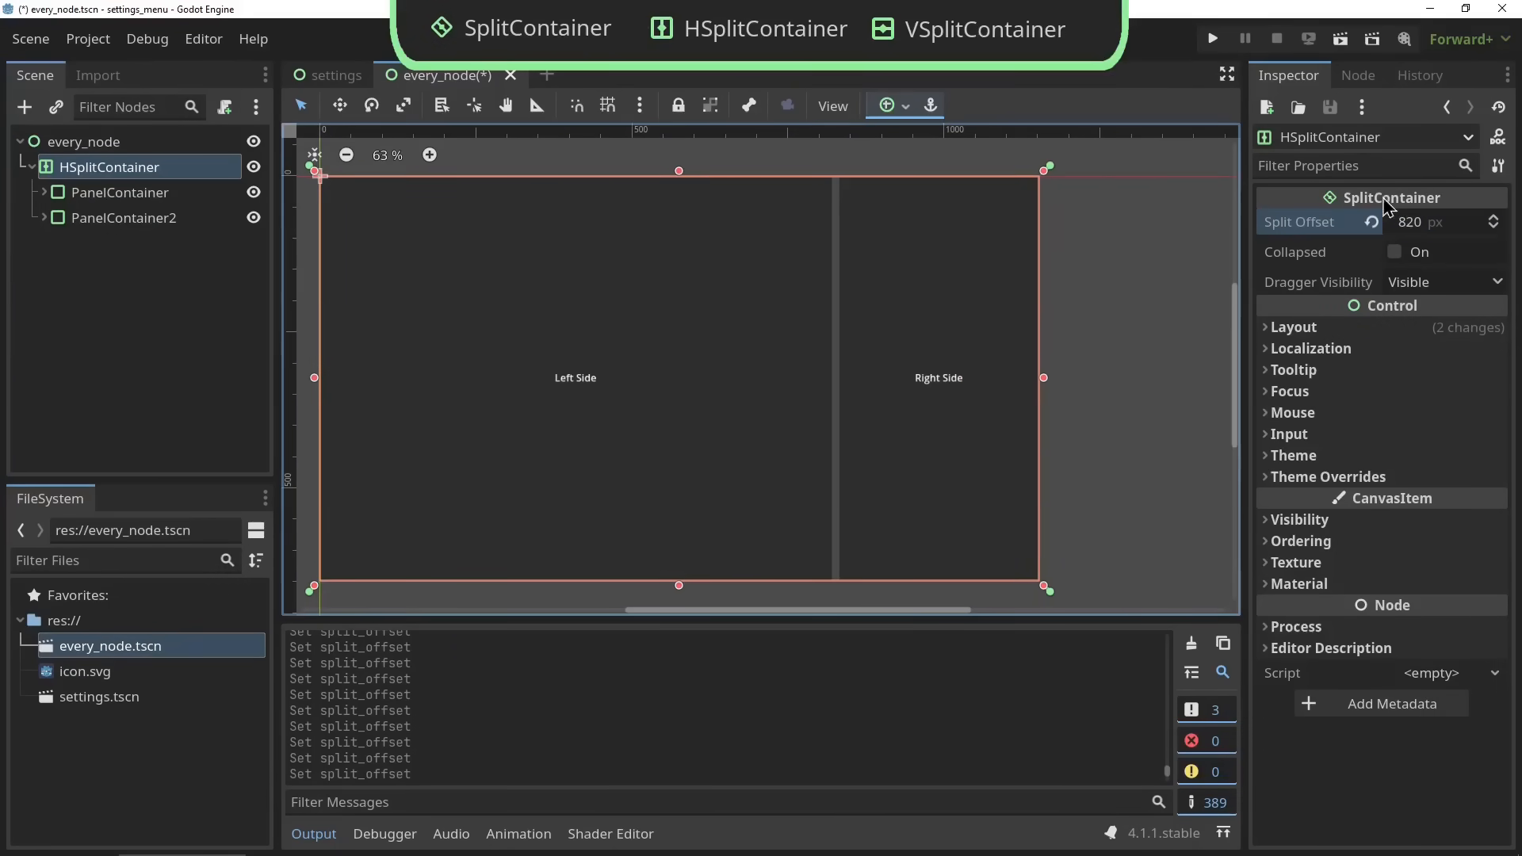
left_click(1338, 41)
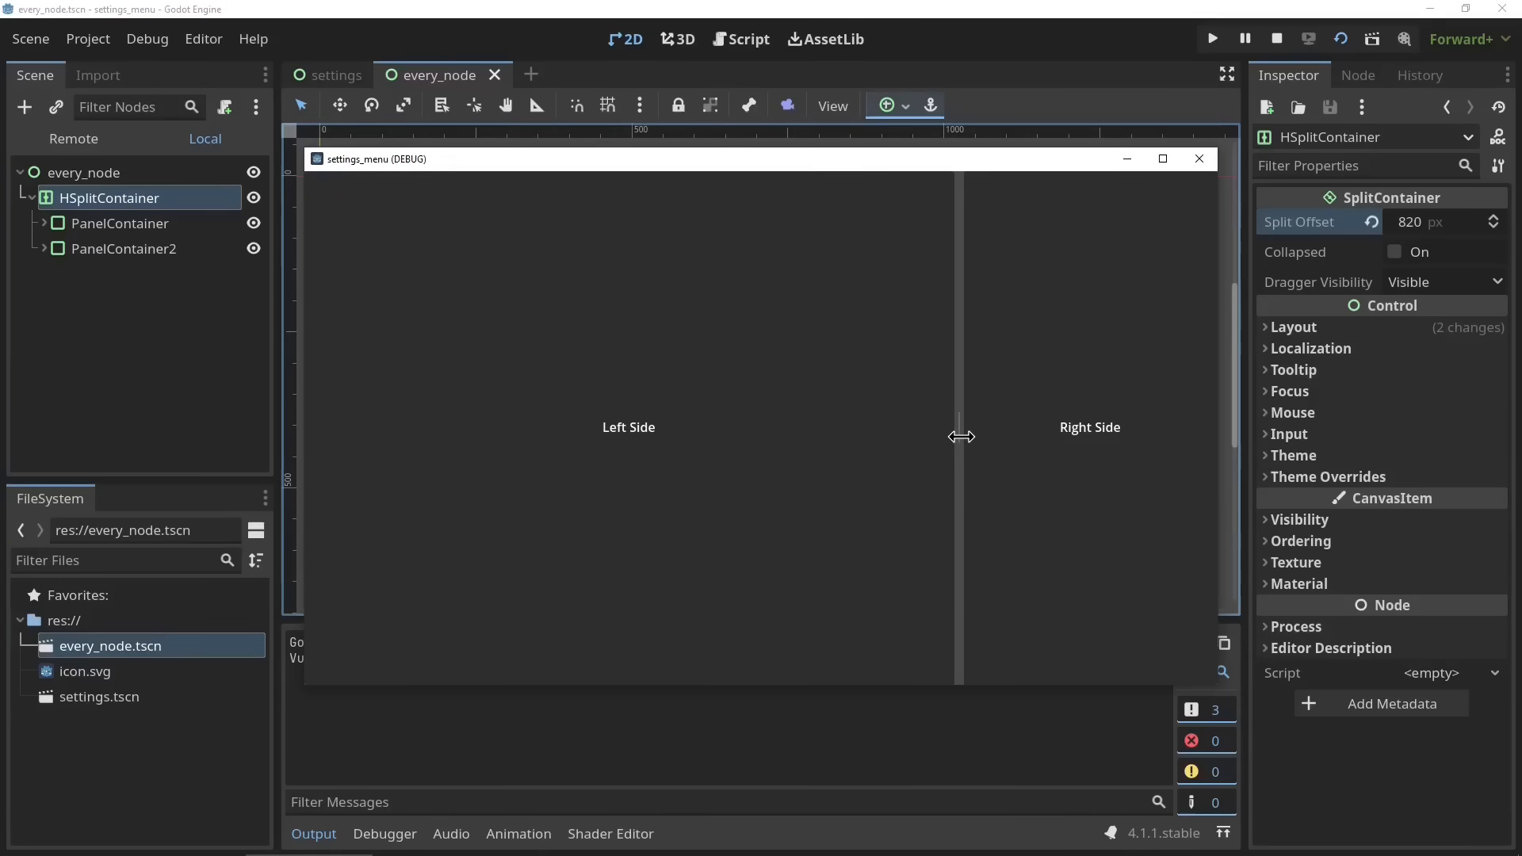
left_click_drag(961, 437, 940, 509)
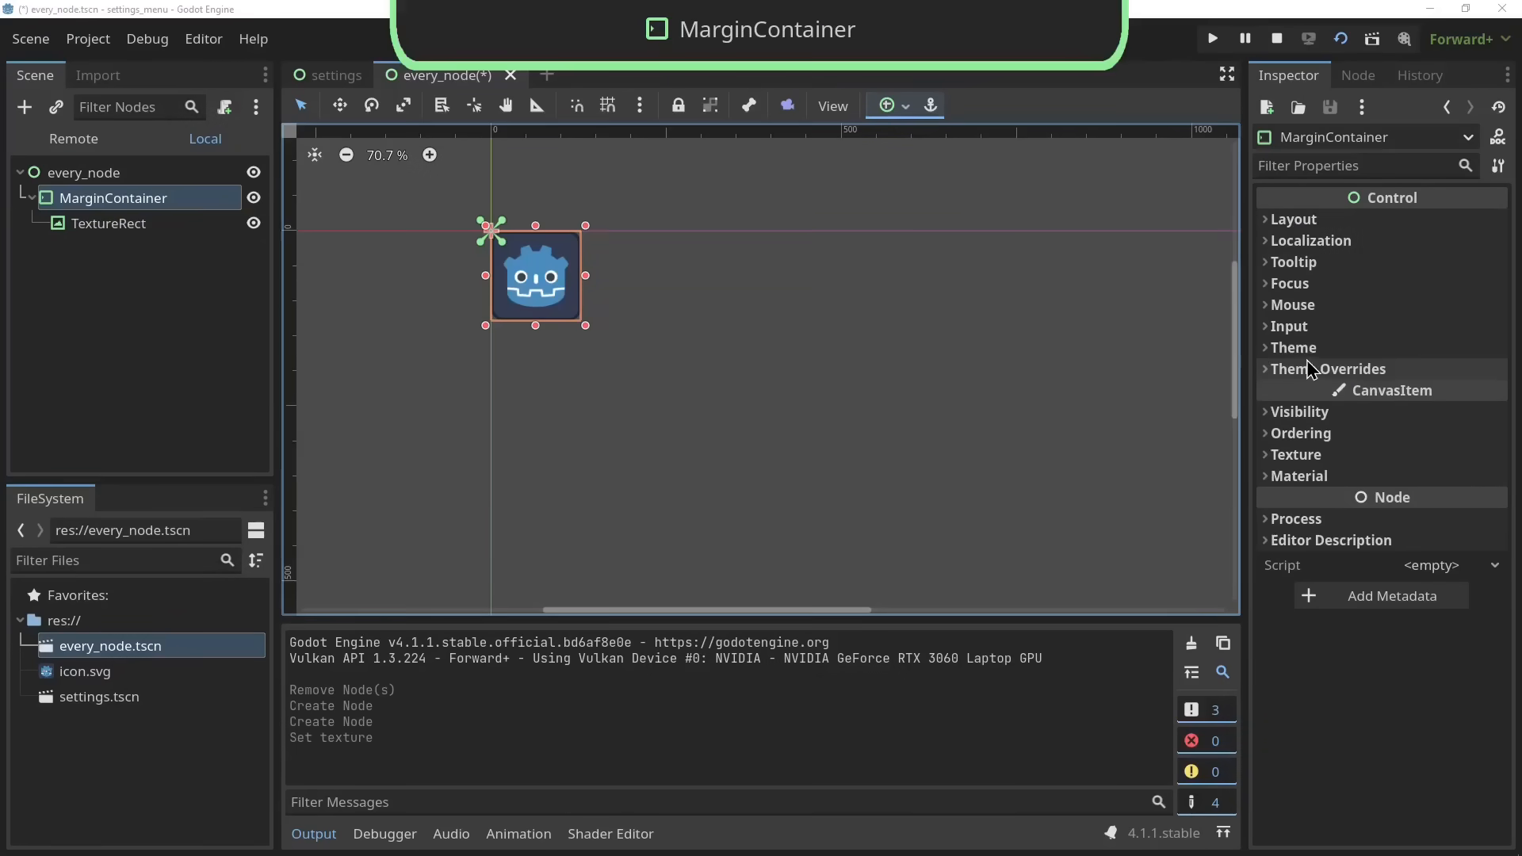
Override the MarginContainer's left, top, right and bottom margin constants with 20 each
left_click(1310, 369)
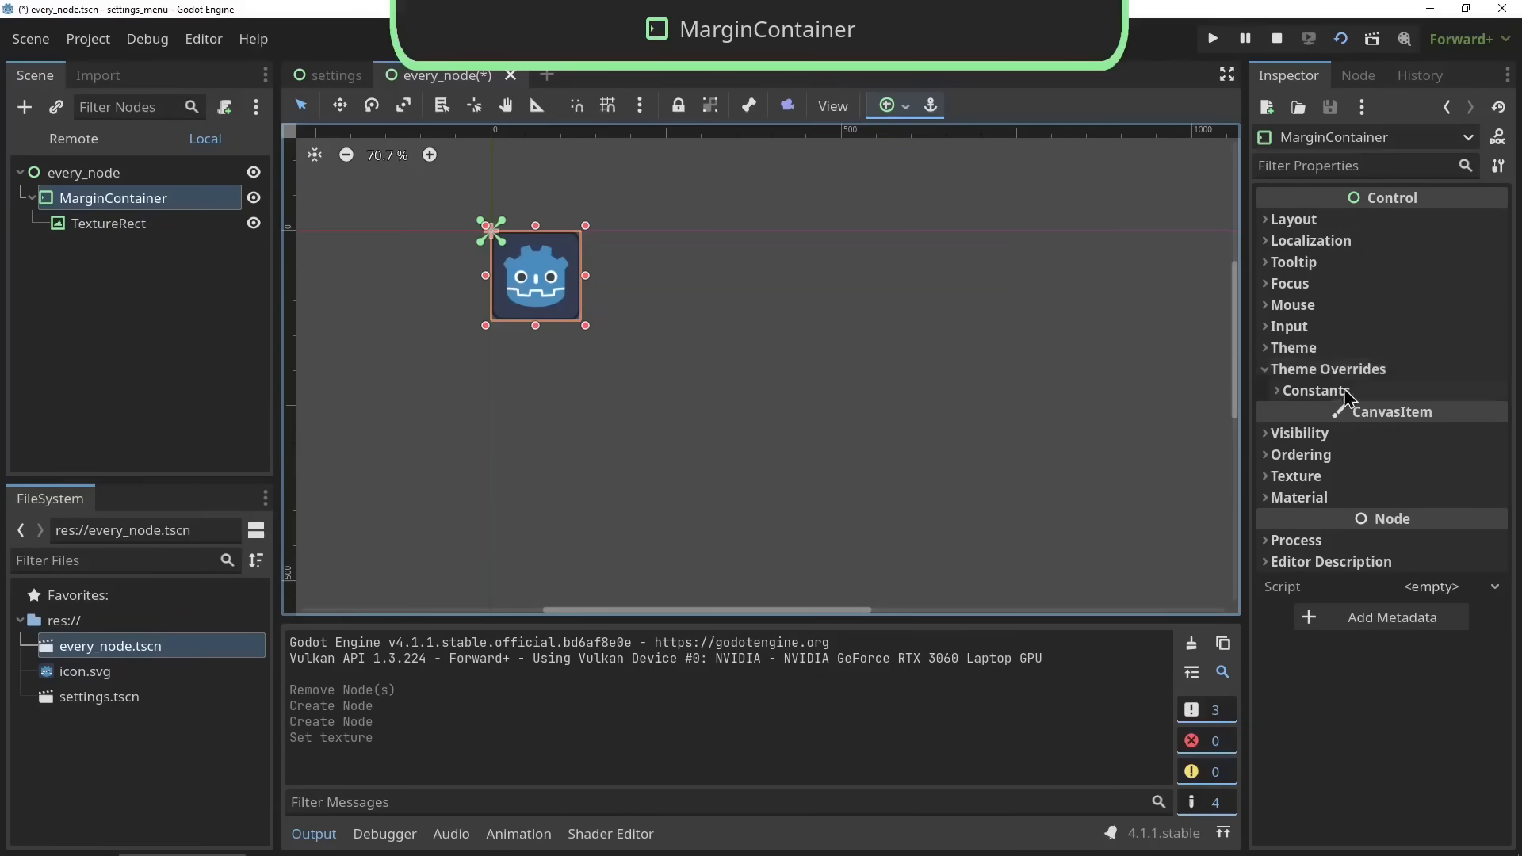
left_click(1314, 391)
left_click(1430, 415)
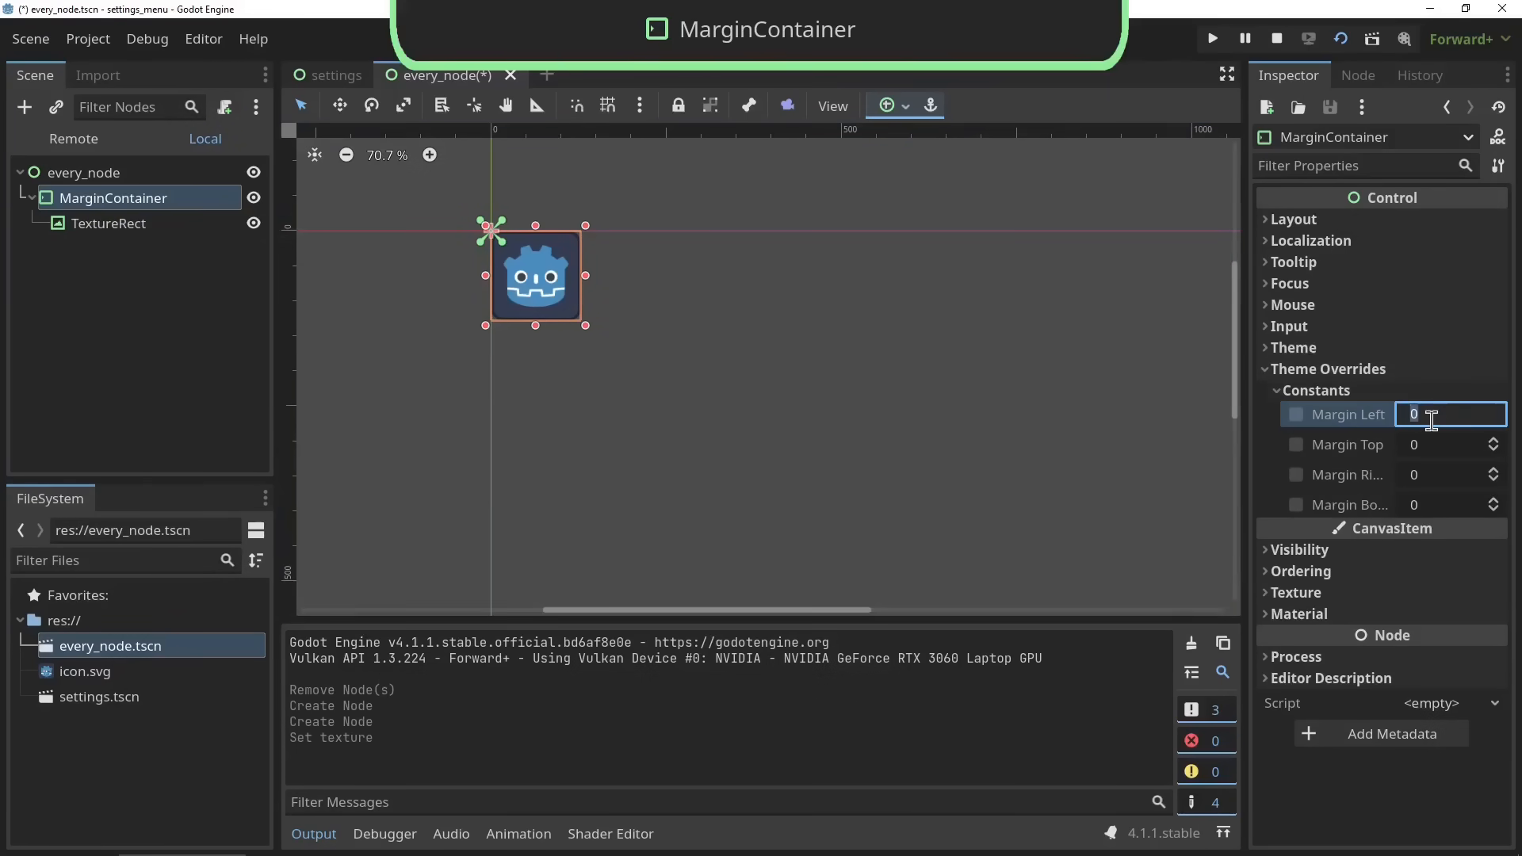
type("20")
key("Tab")
type("20")
key("Tab")
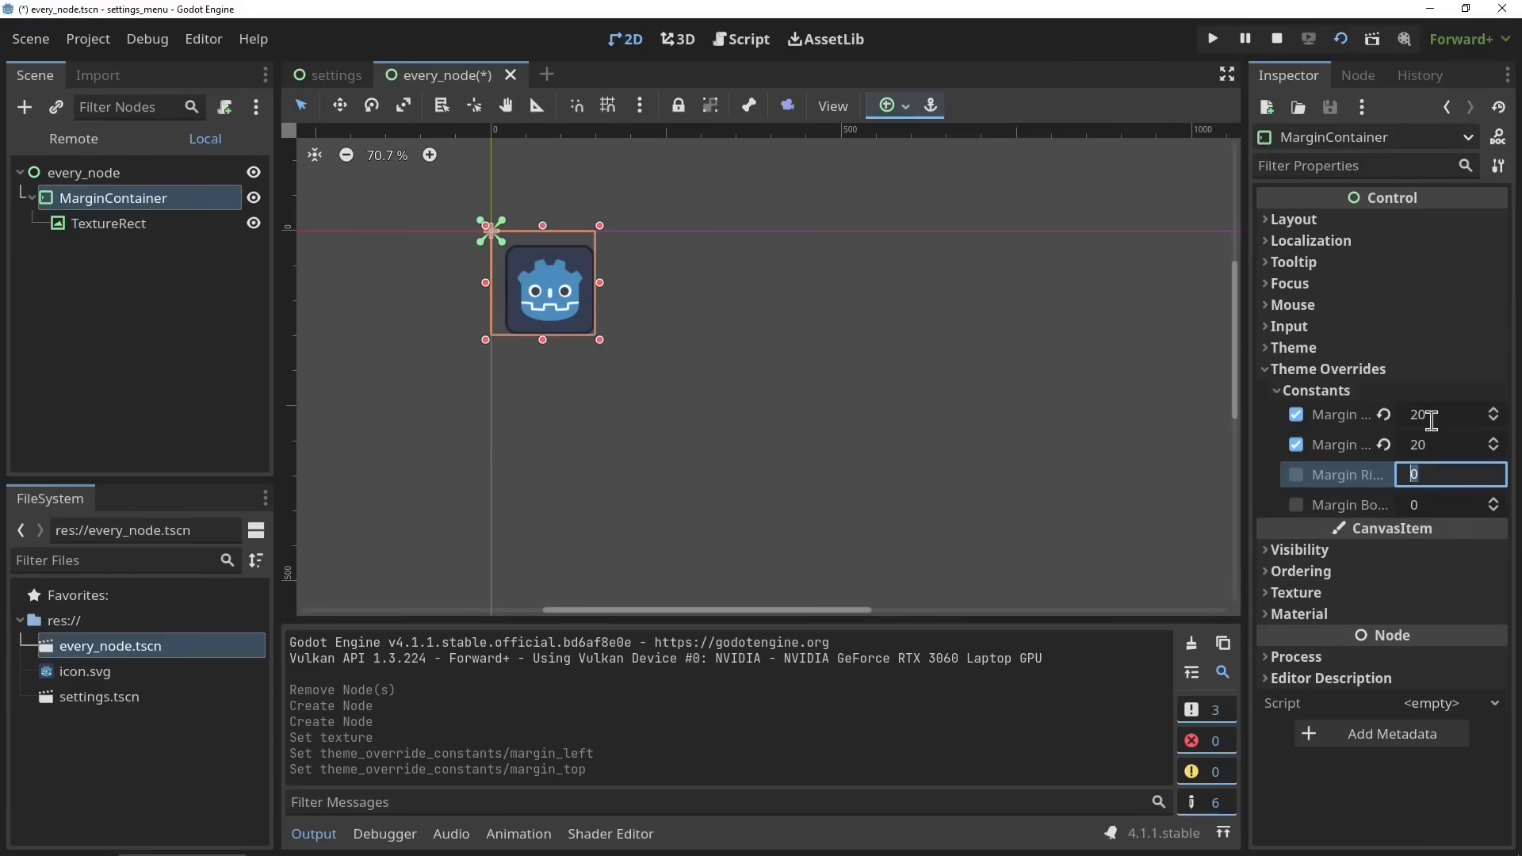
key("Tab")
type("20")
key("Tab")
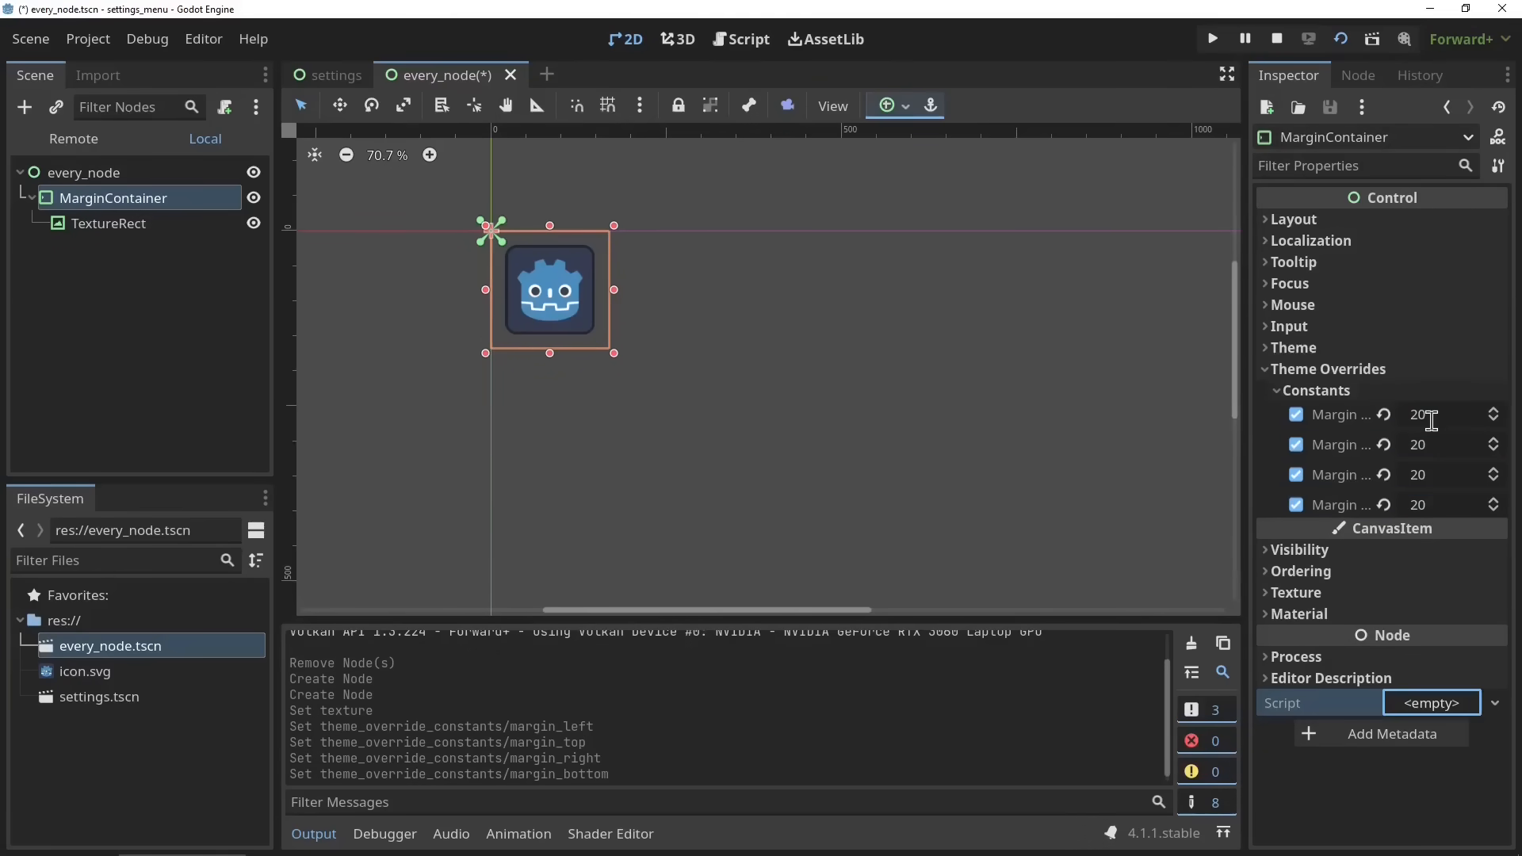
Set the MarginContainer's left margin override to 100
left_click(1444, 418)
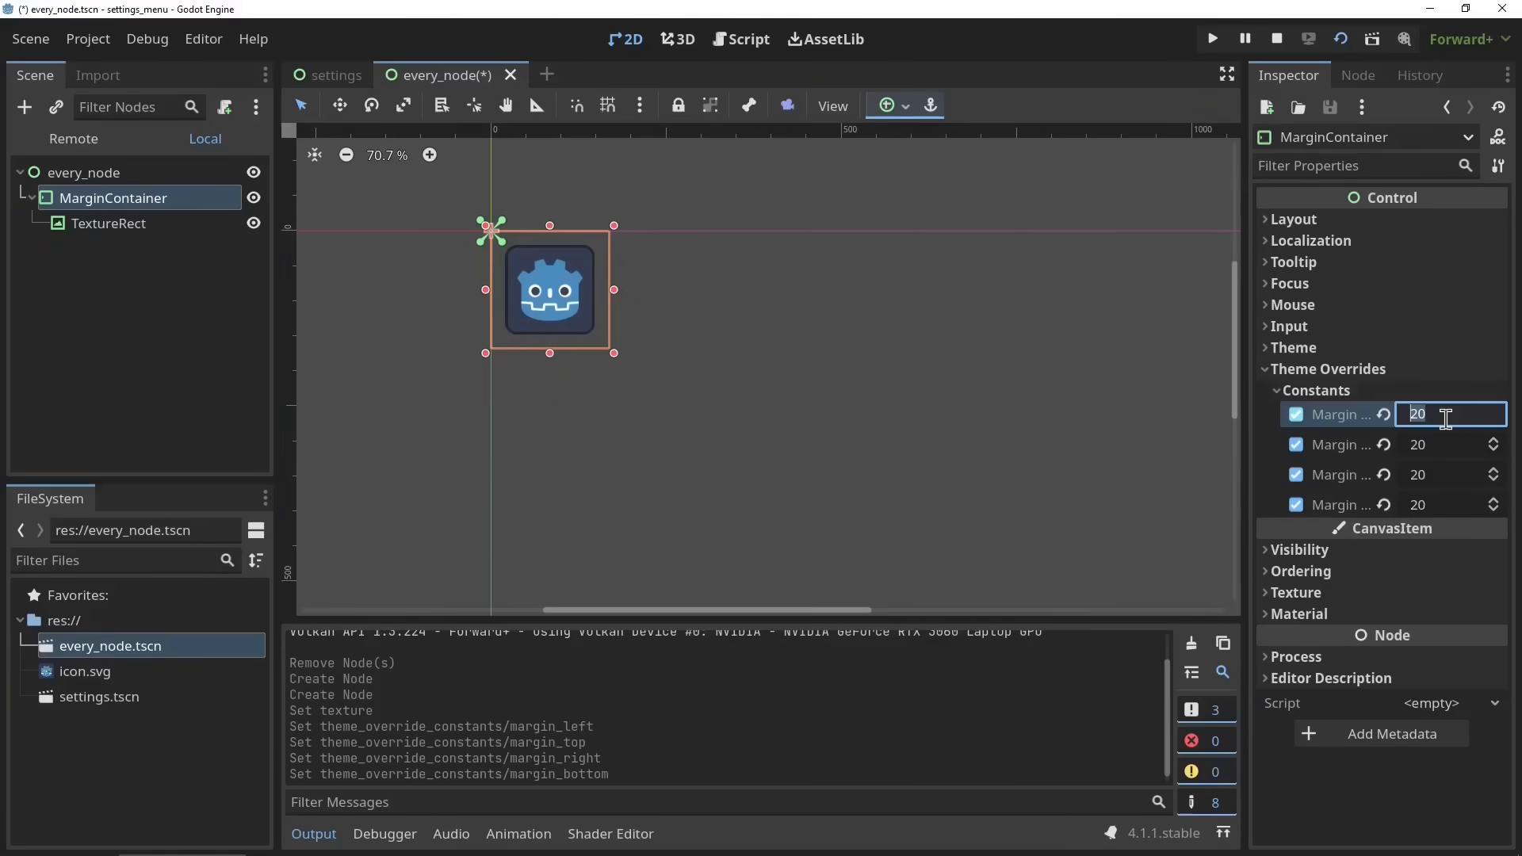
type("100")
key("Return")
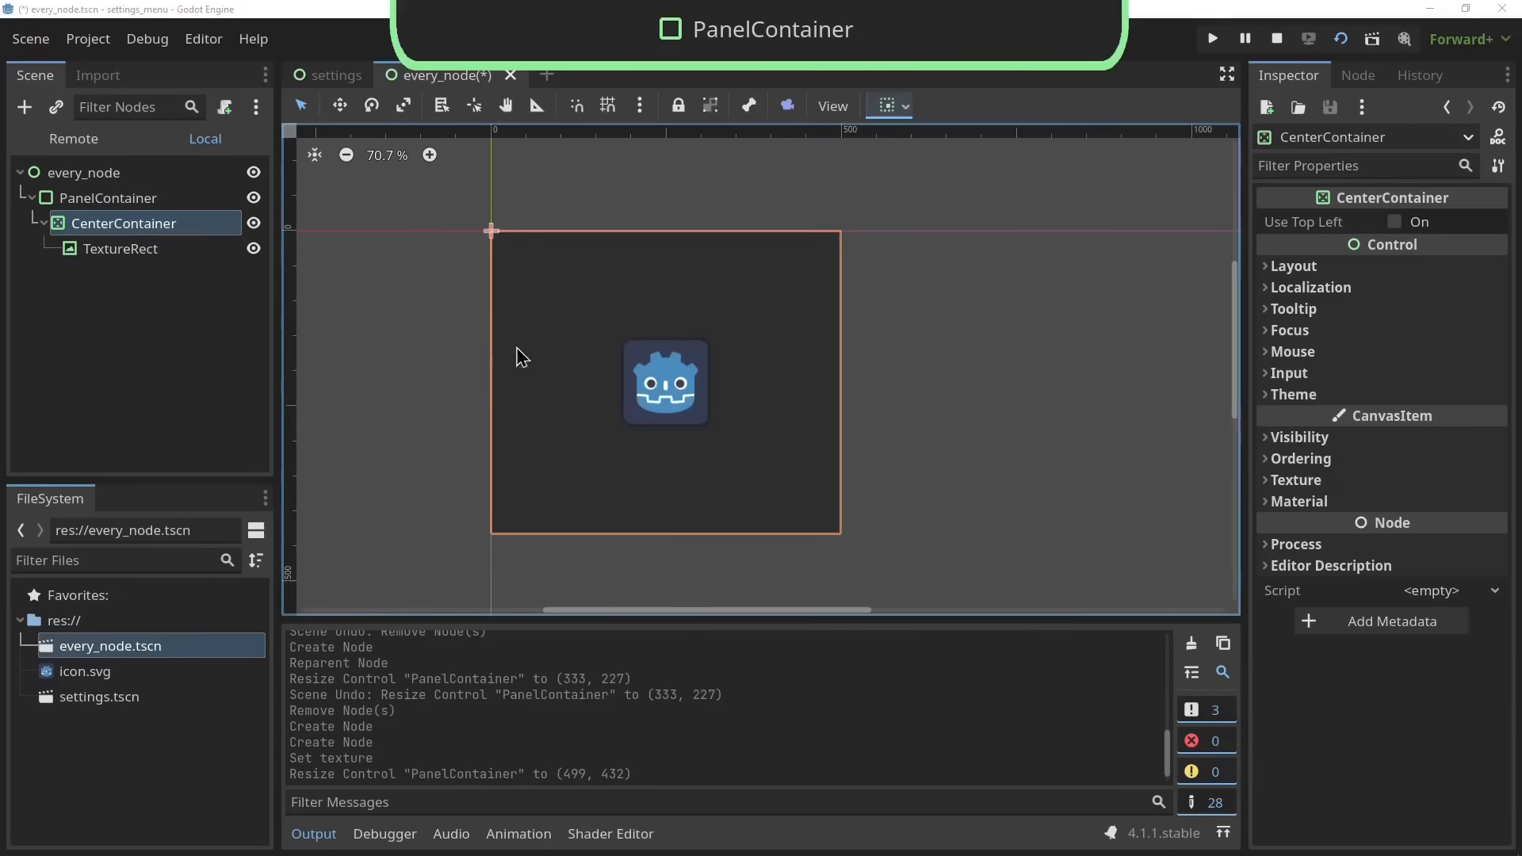
Enlarge the PanelContainer to about 720 × 473 by moving its lower corner
left_click(182, 200)
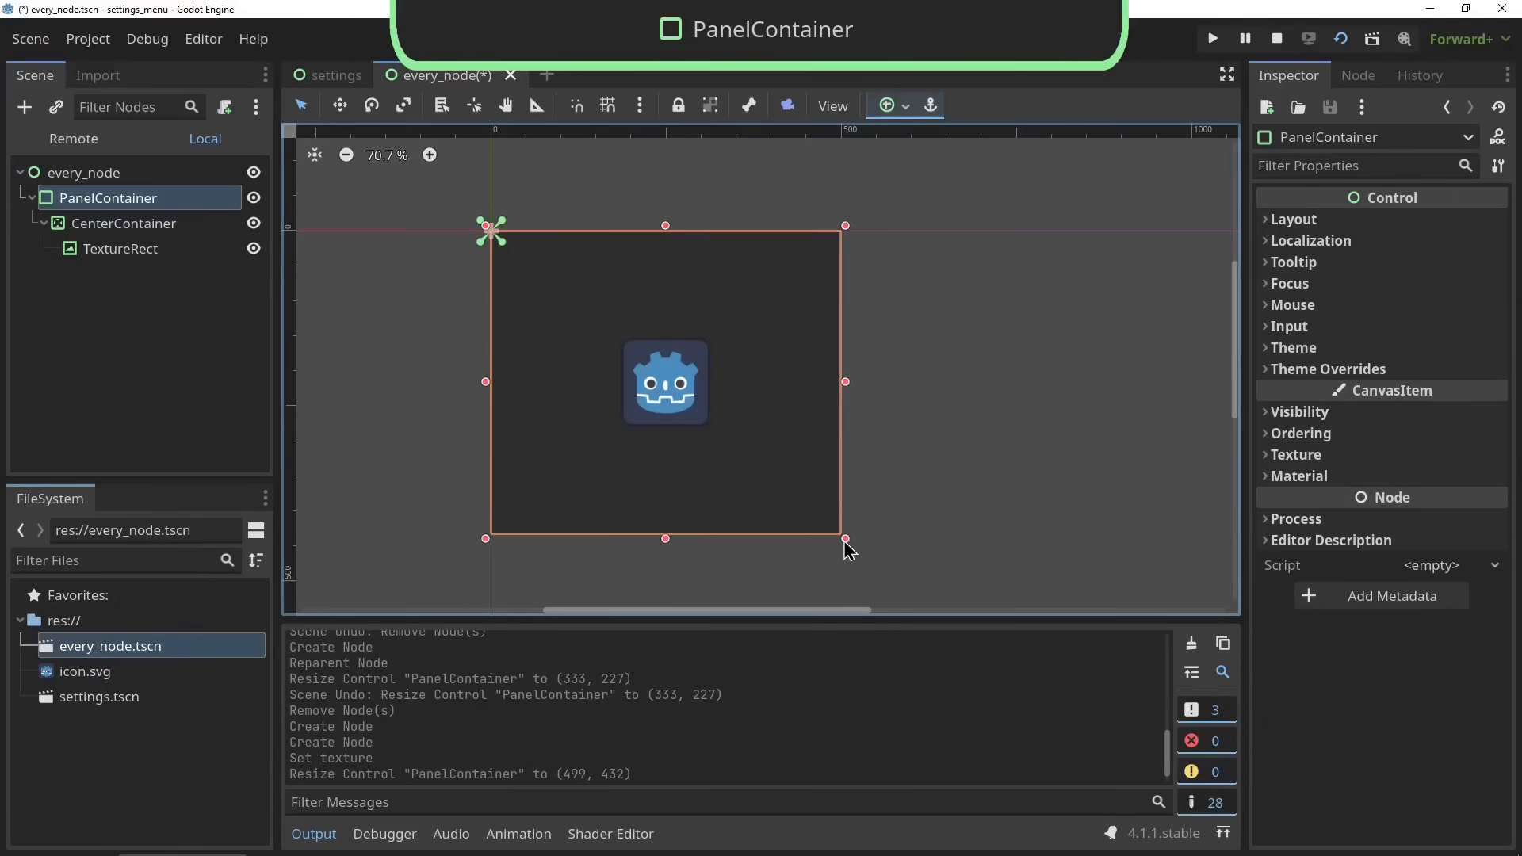
left_click_drag(846, 541, 996, 572)
left_click_drag(923, 530, 1023, 562)
left_click(1049, 569)
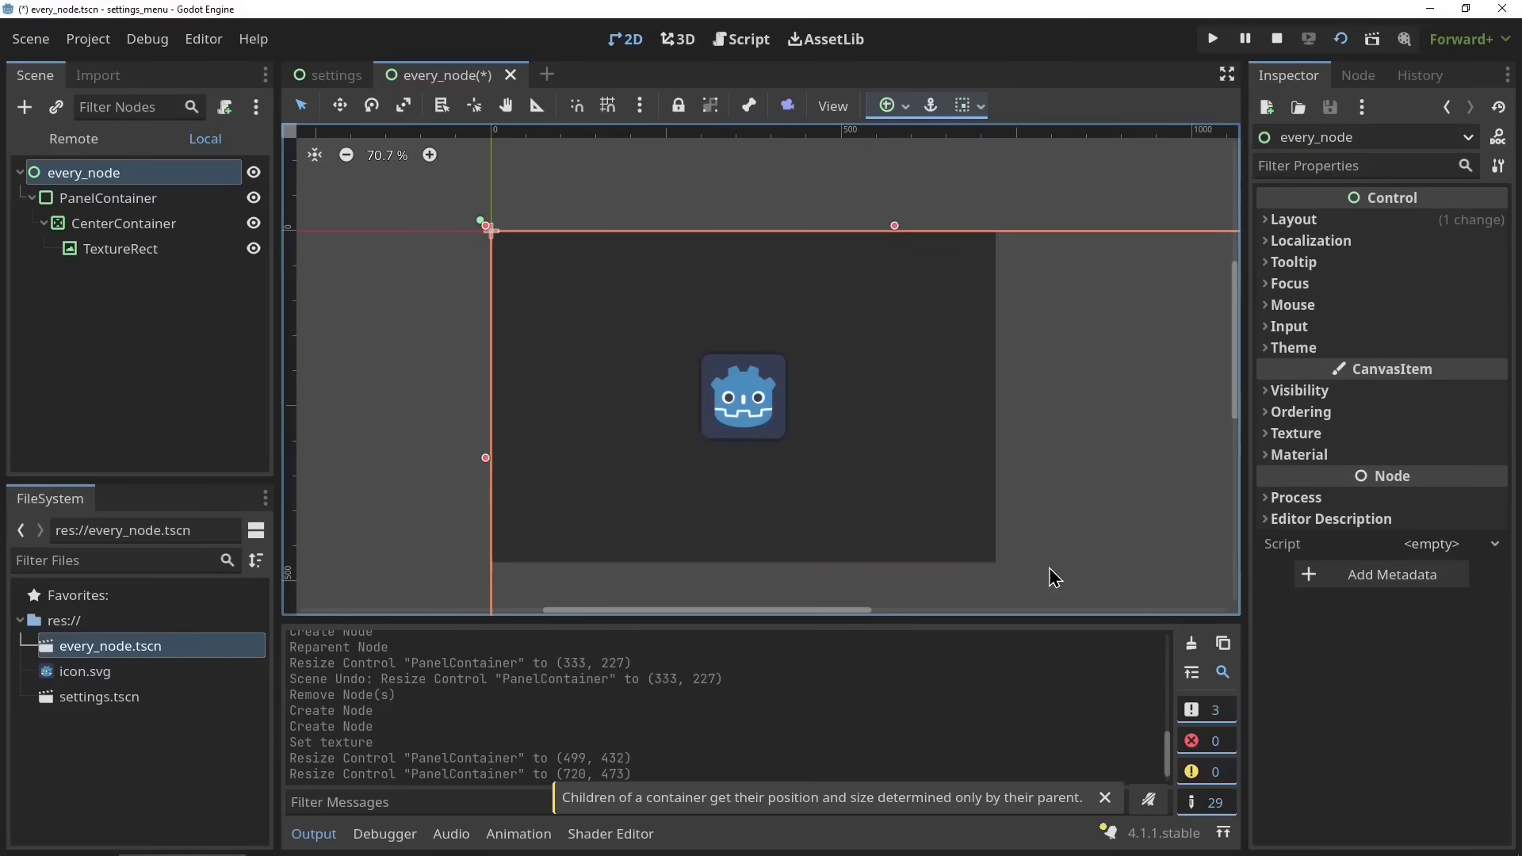
scroll(1055, 577, "down", 1)
middle_click_drag(1050, 568, 860, 493)
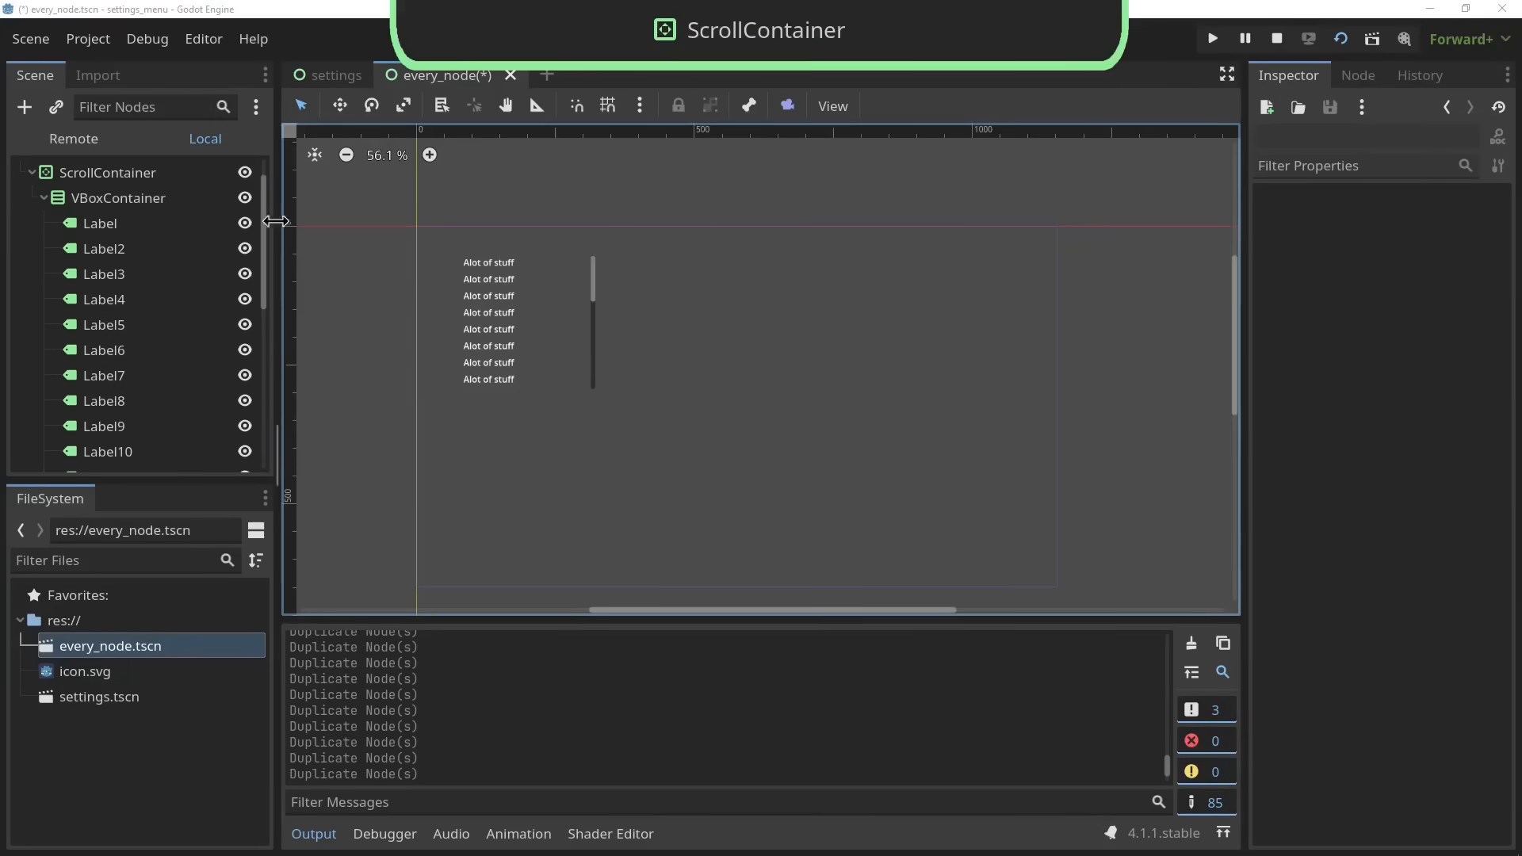
Review the ScrollContainer's label nodes, run the current scene to scroll through the list, and close the test window
scroll(262, 299, "down", 6)
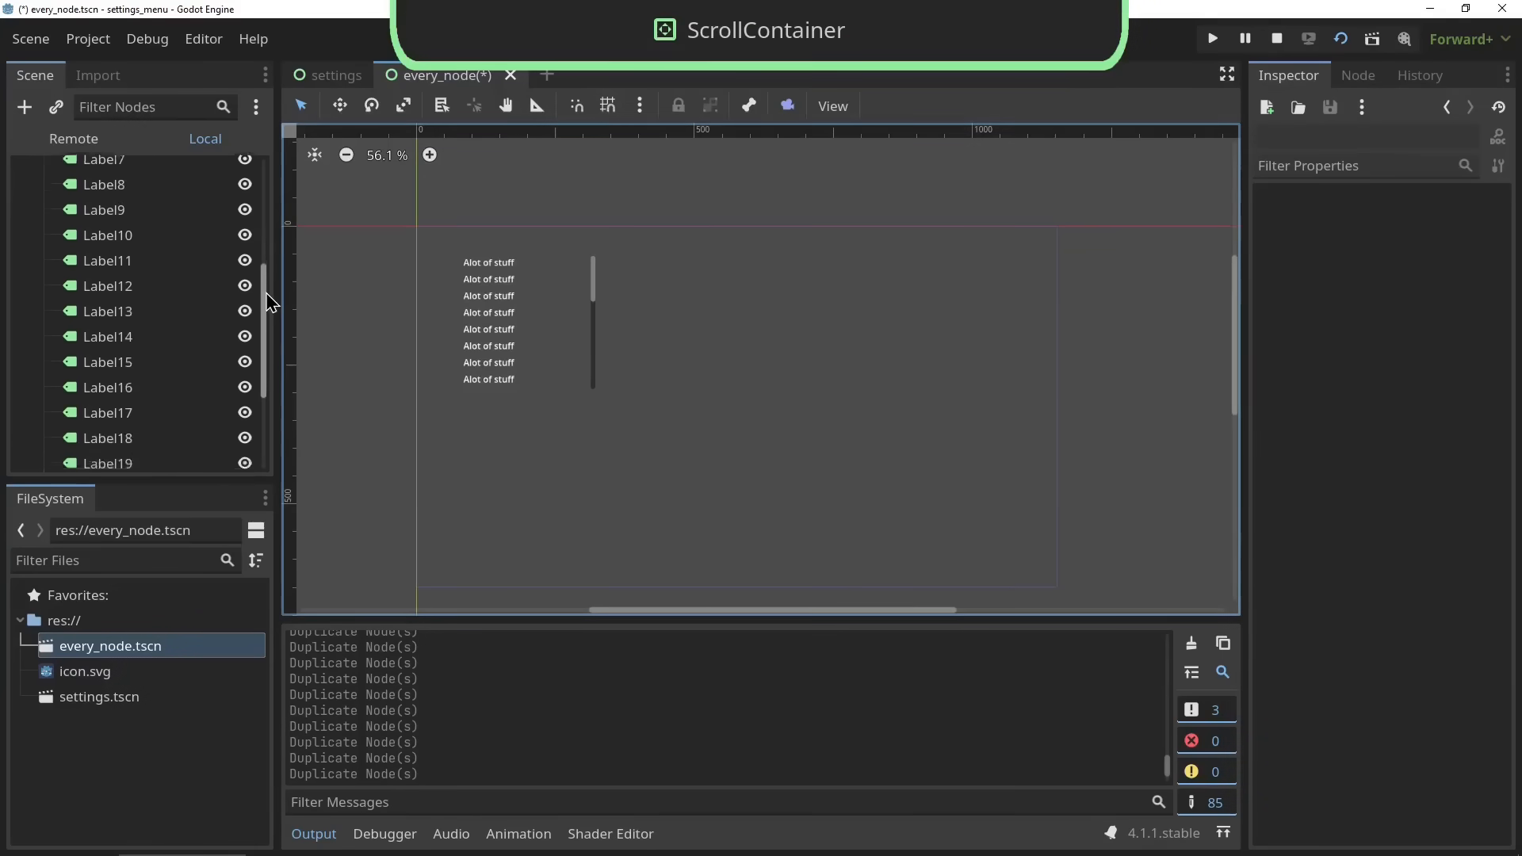
left_click(1340, 40)
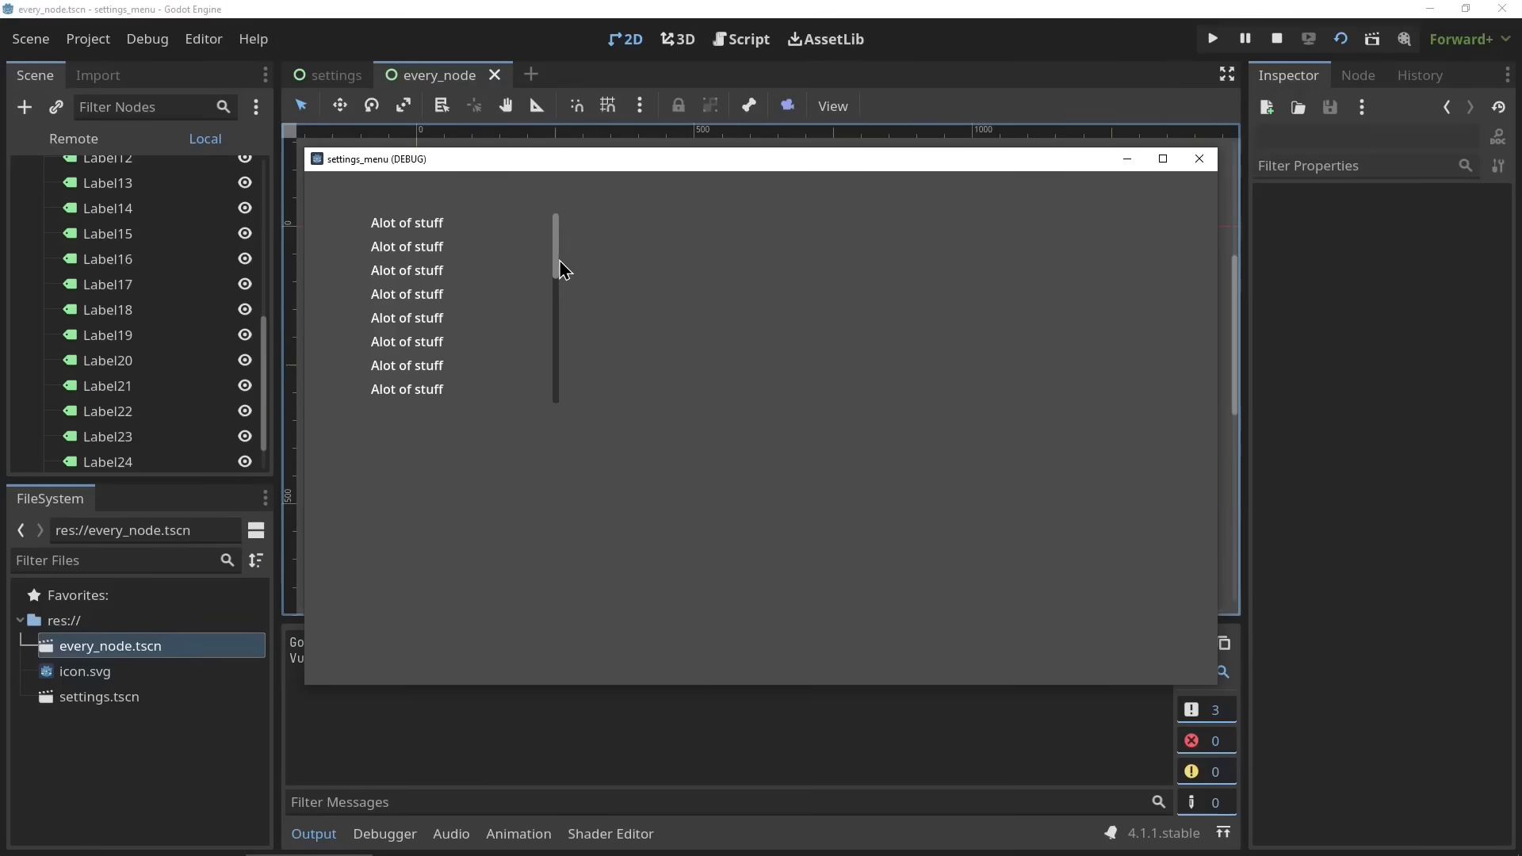
left_click_drag(559, 276, 846, 248)
scroll(518, 333, "down", 8)
left_click(1199, 163)
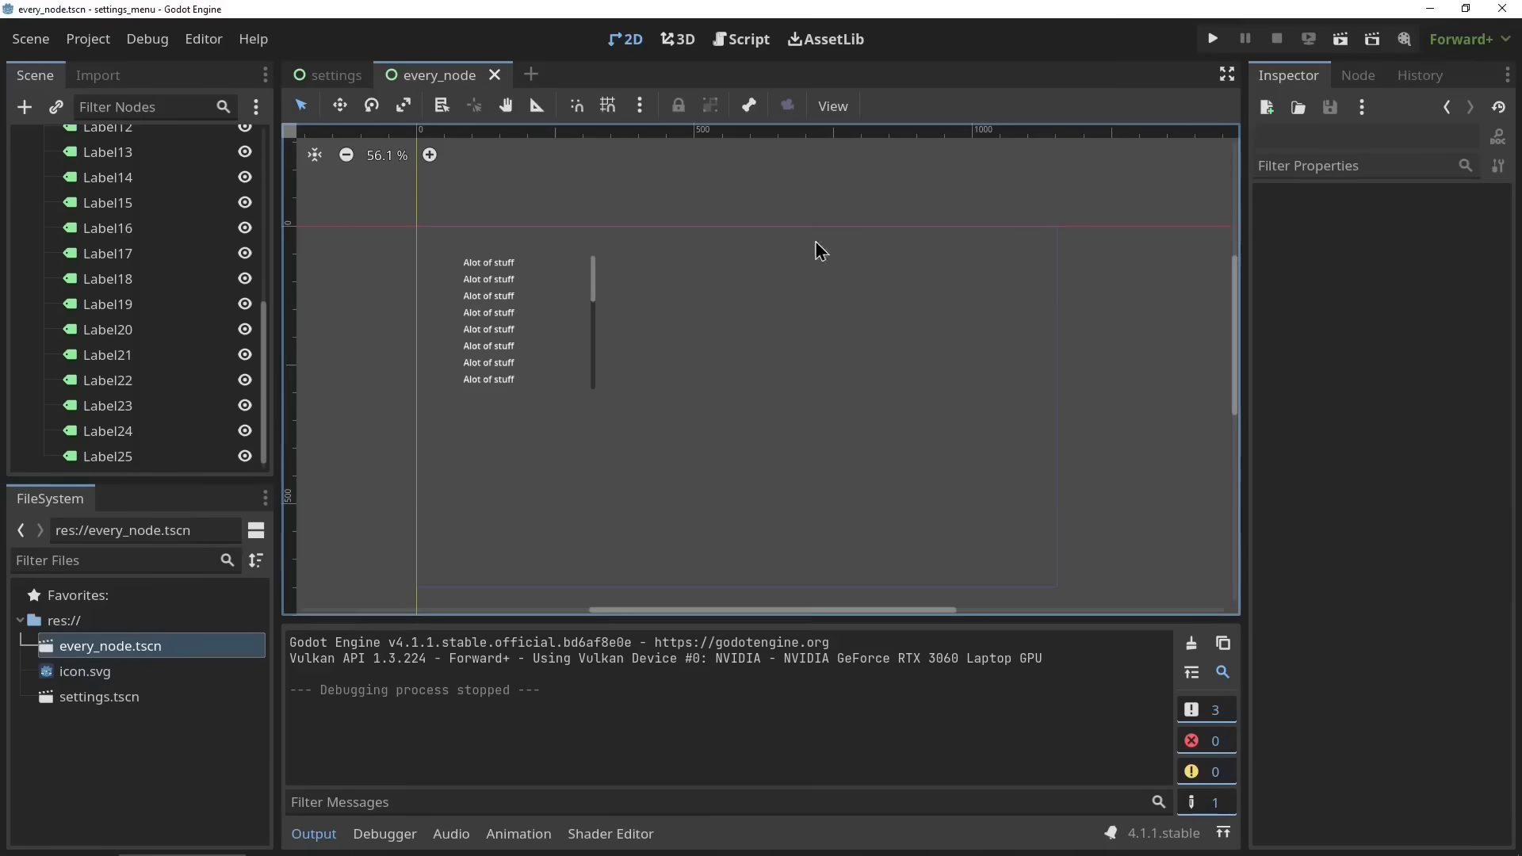
scroll(124, 458, "up", 8)
left_click(74, 194)
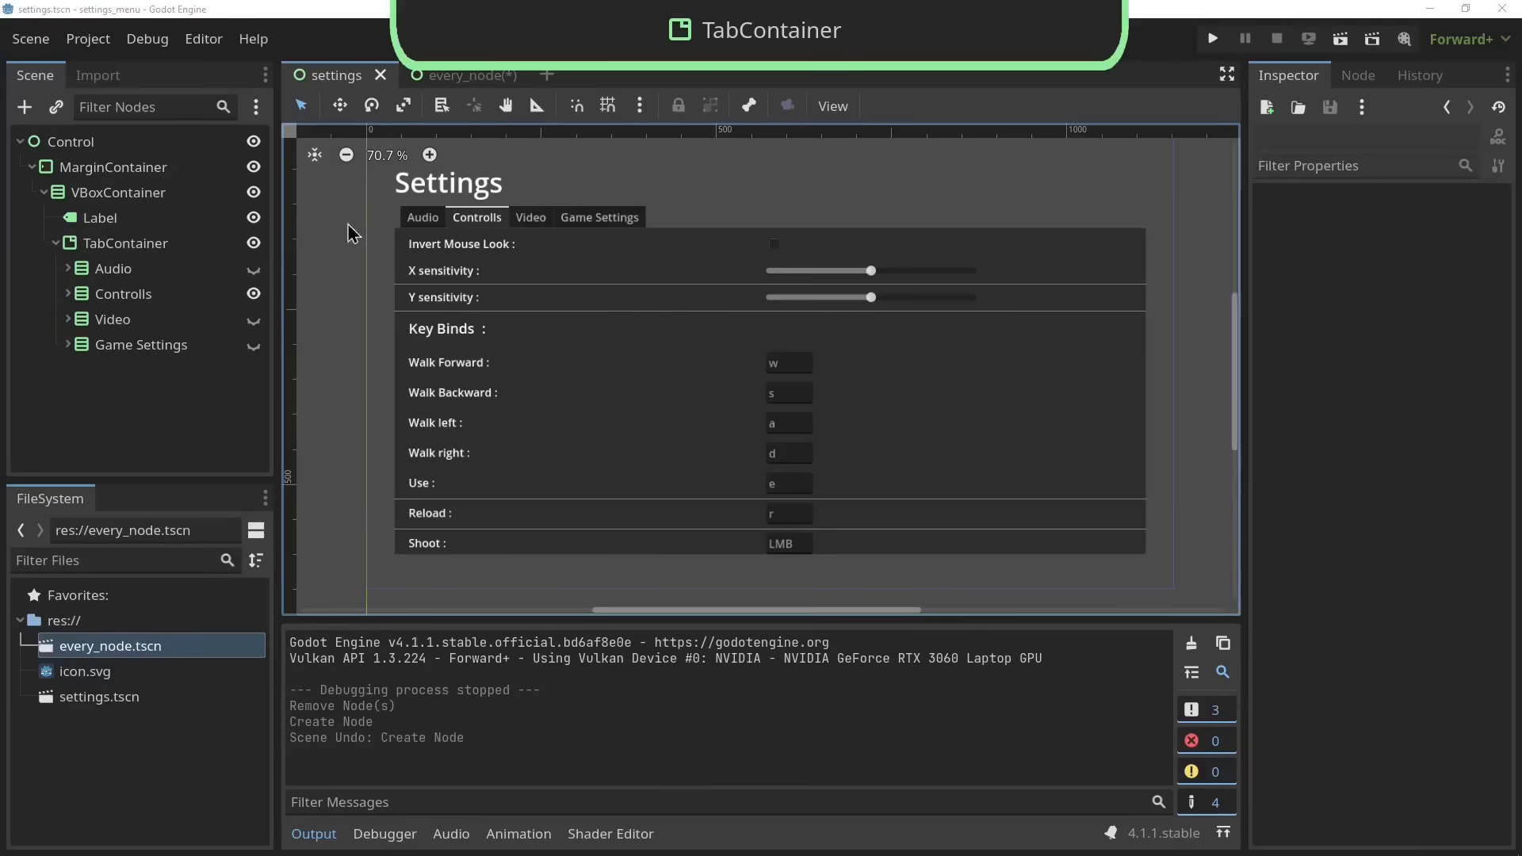
Rename the TabContainer's Audio child to "Audio Haha" and back to "Audio"
scroll(546, 325, "up", 4)
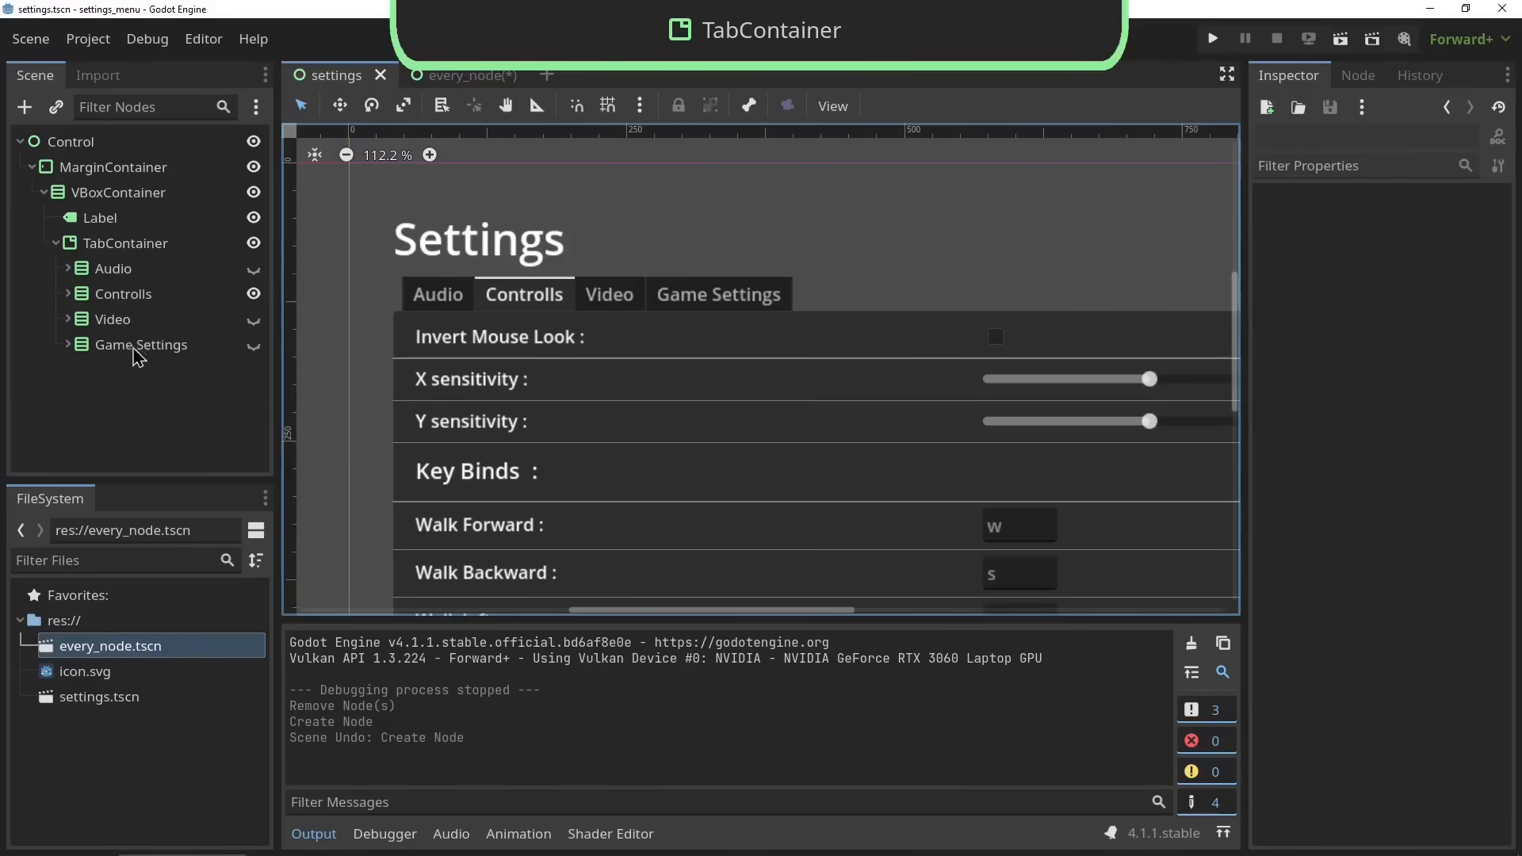
left_click(113, 268)
left_click(156, 267)
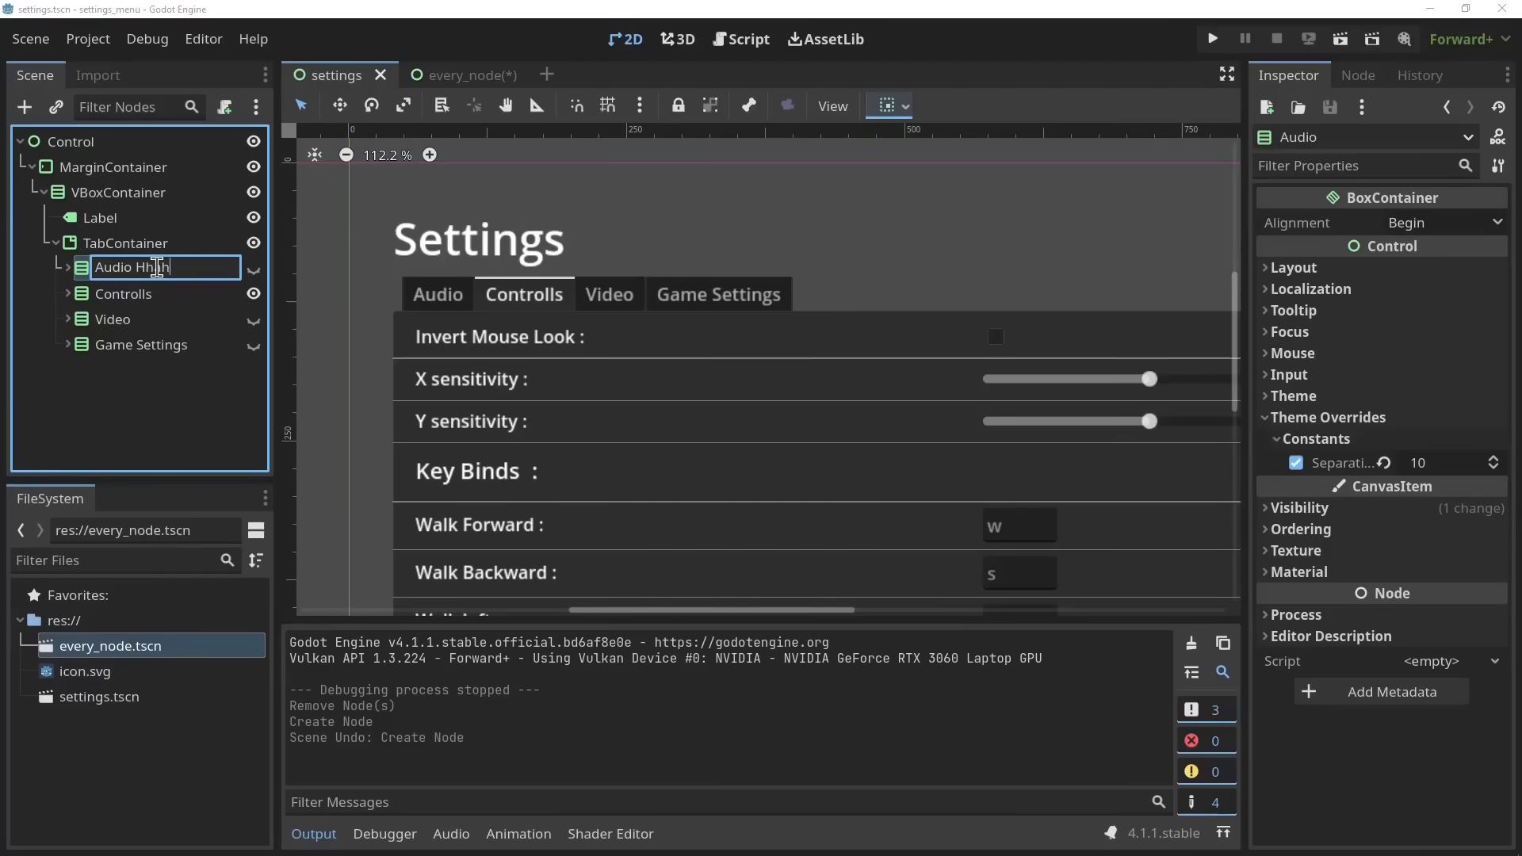
type("Haha")
key("Return")
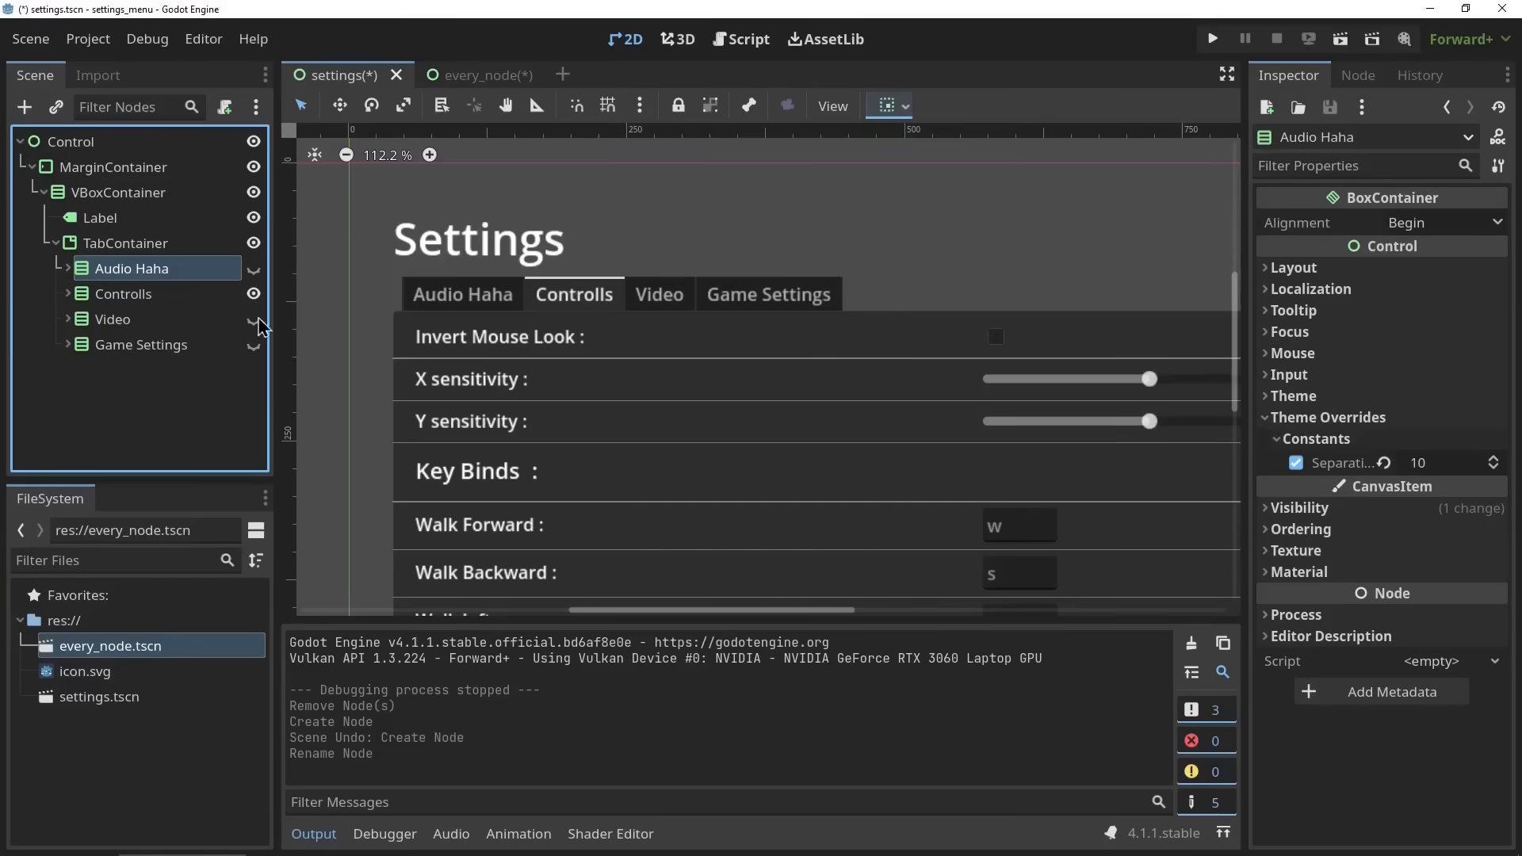
double_click(194, 271)
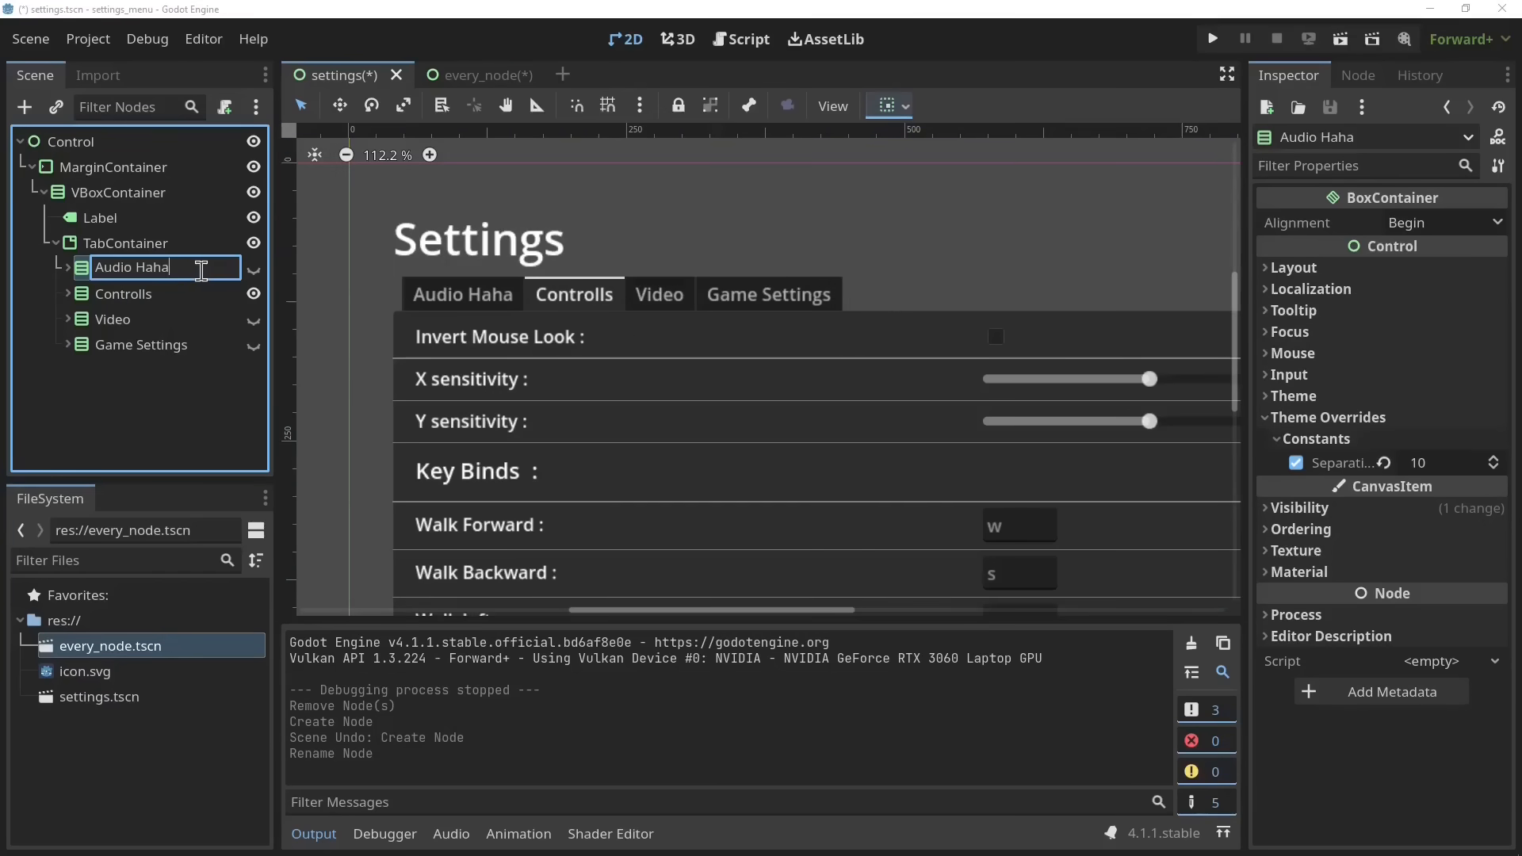
key("Return")
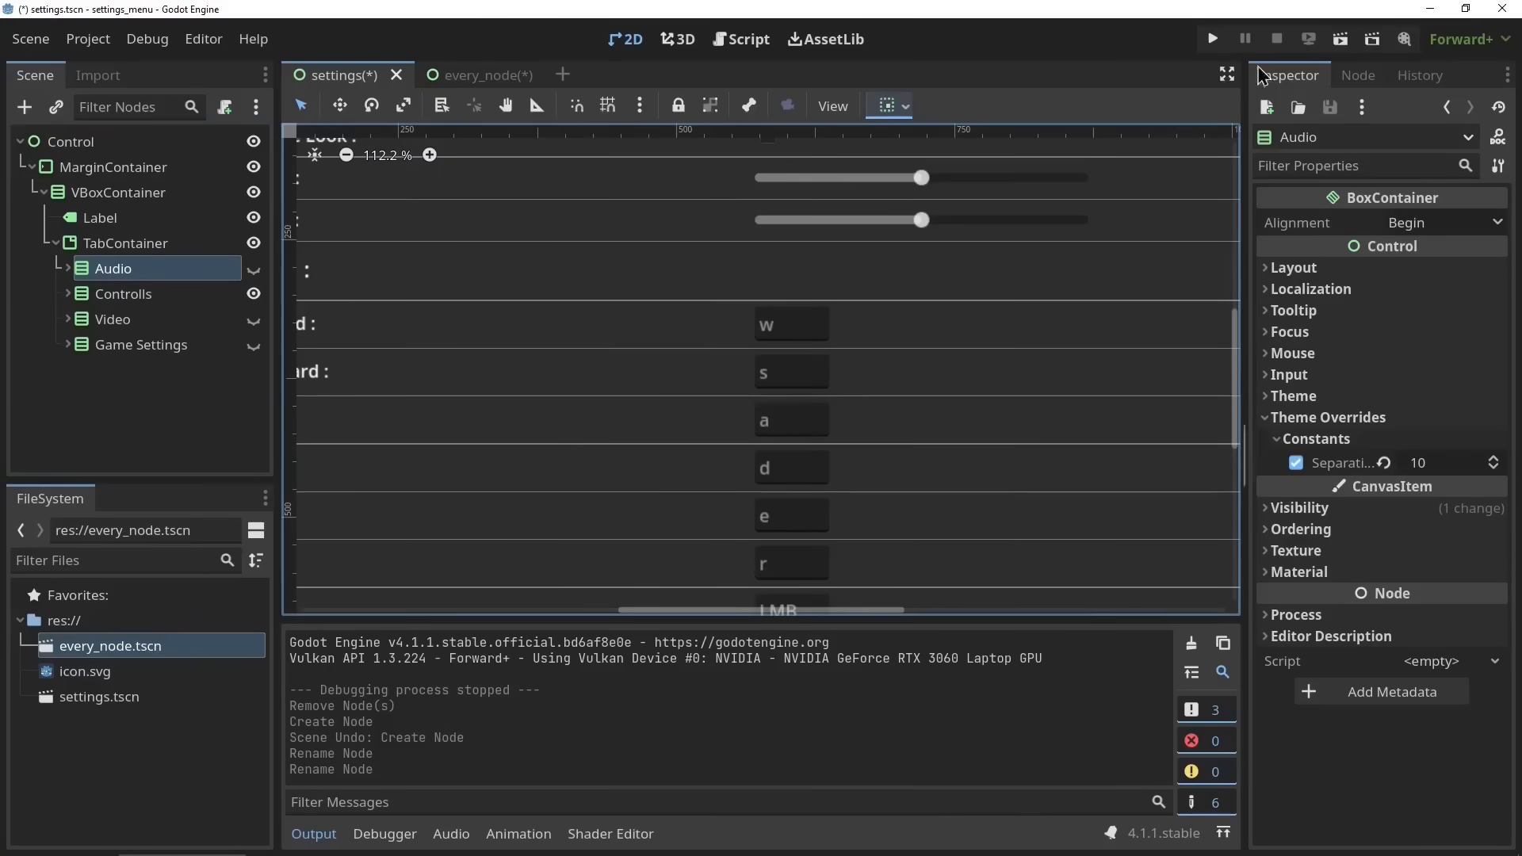
Run the settings scene and switch repeatedly between its Audio, Controlls, Video and Game Settings tabs
key("F6")
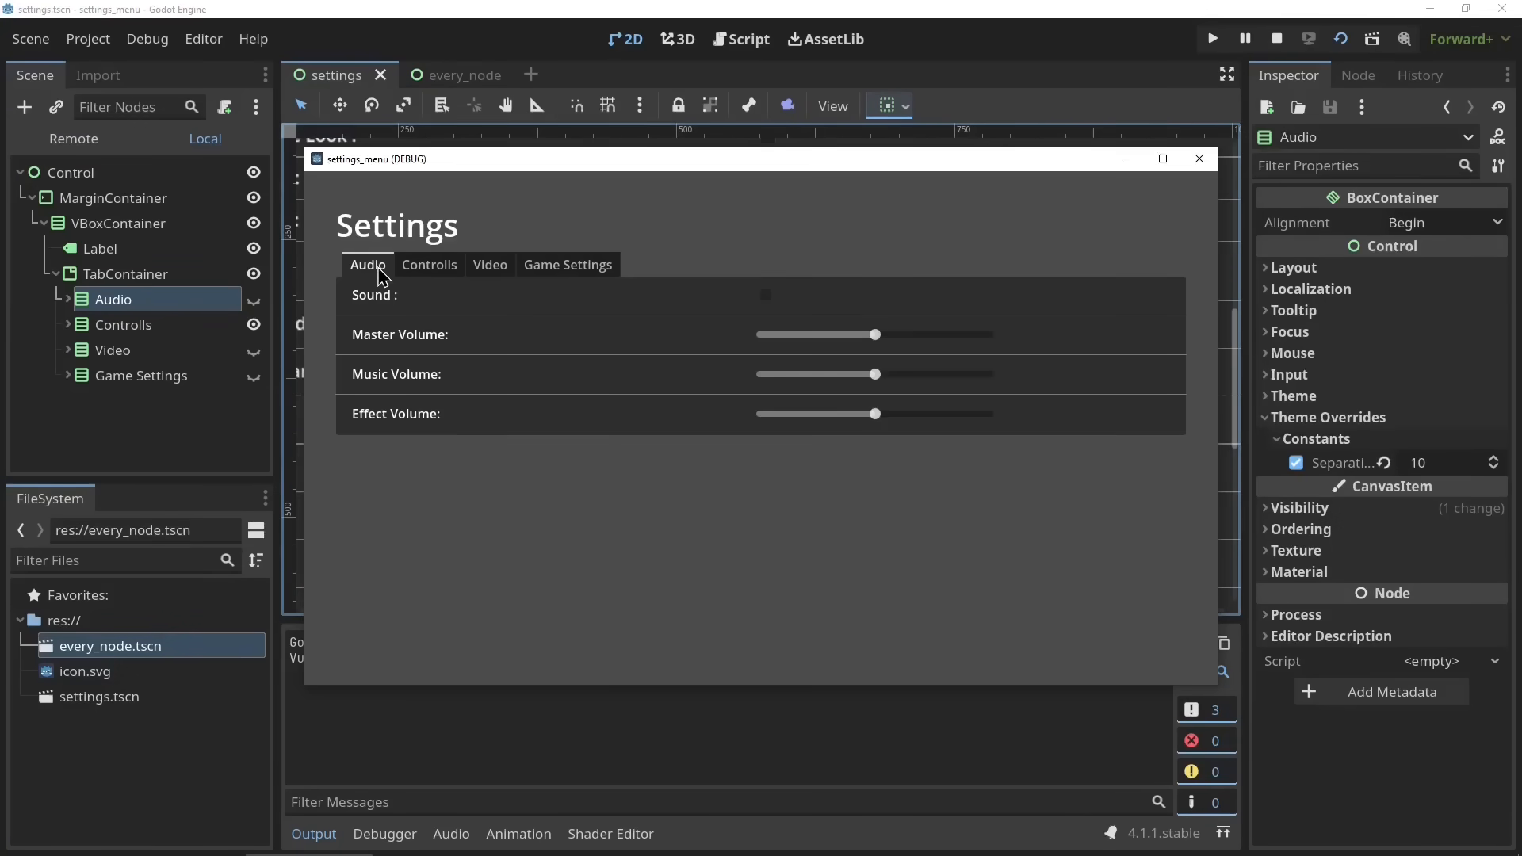
left_click(428, 264)
left_click(490, 265)
left_click(552, 266)
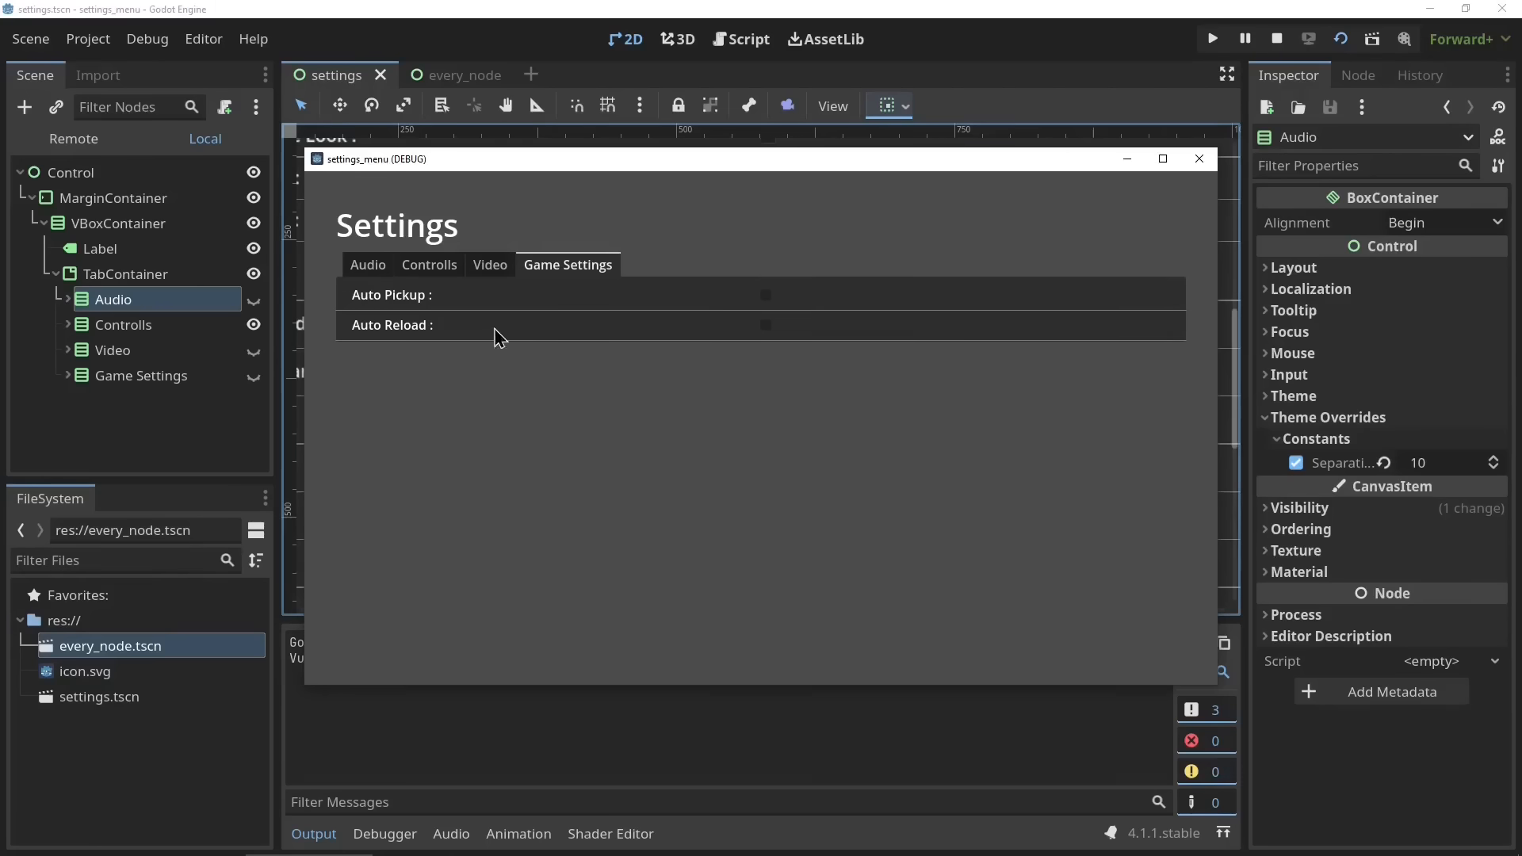
left_click(490, 264)
left_click(428, 265)
left_click(368, 265)
left_click(428, 264)
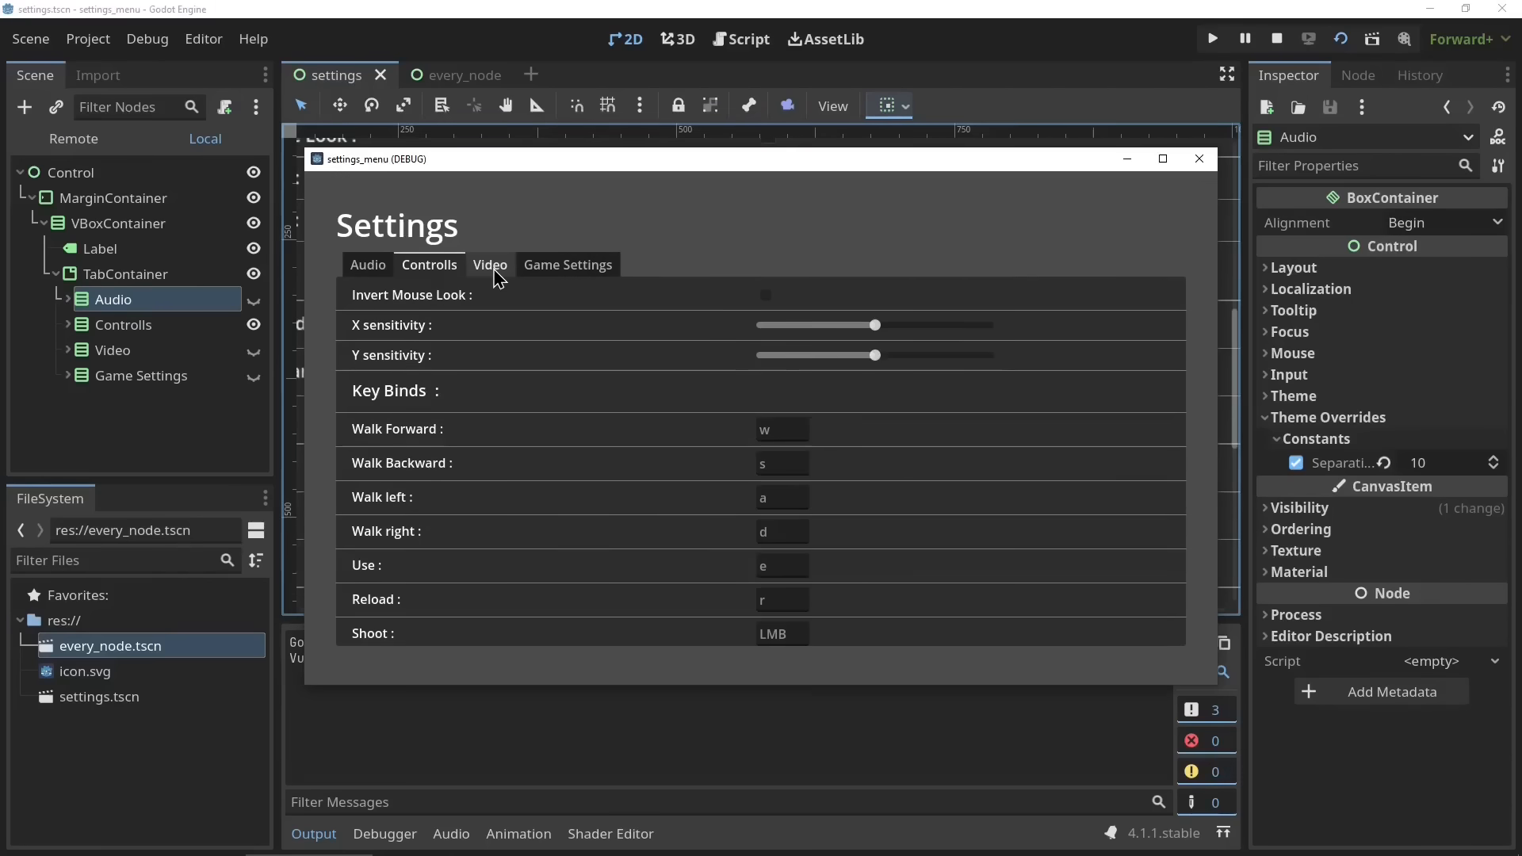
left_click(492, 270)
left_click(552, 265)
left_click(490, 264)
left_click(428, 265)
left_click(368, 265)
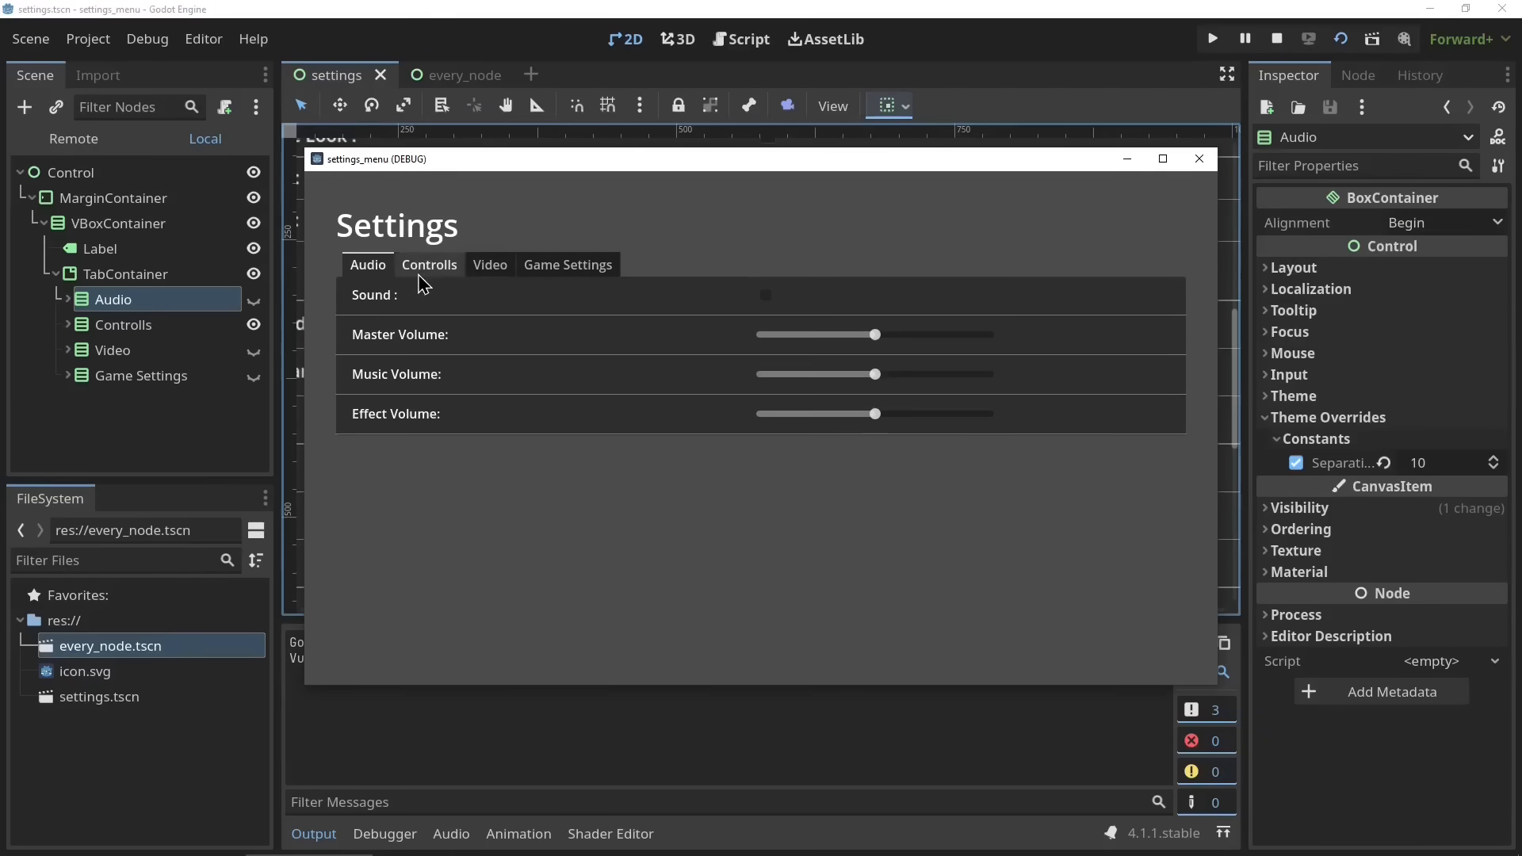
left_click(530, 268)
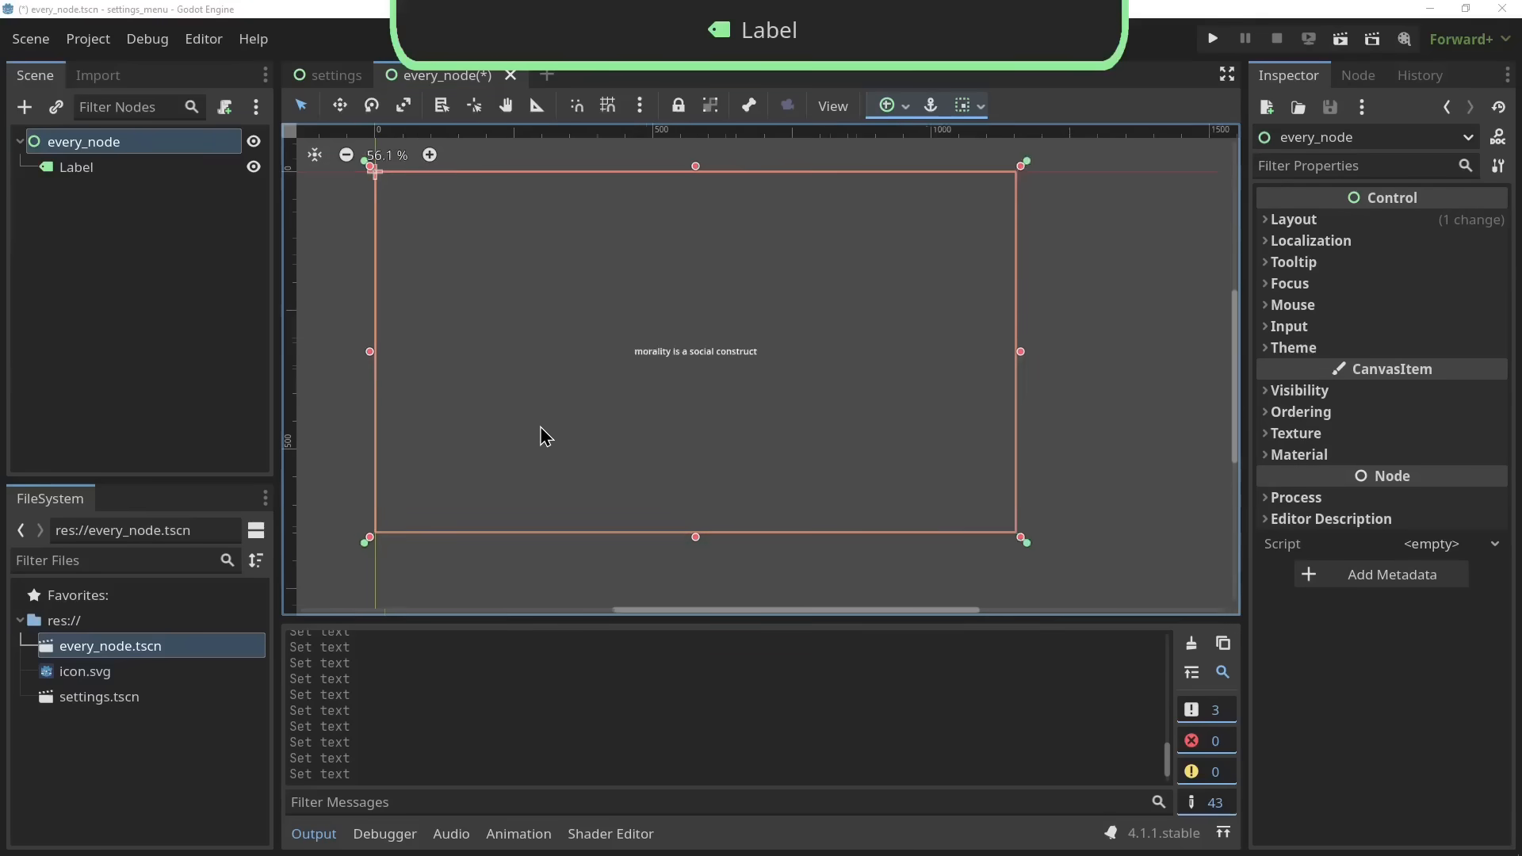
Examine the "morality is a social construct" text up close in the canvas and select its Label node
scroll(555, 432, "up", 5)
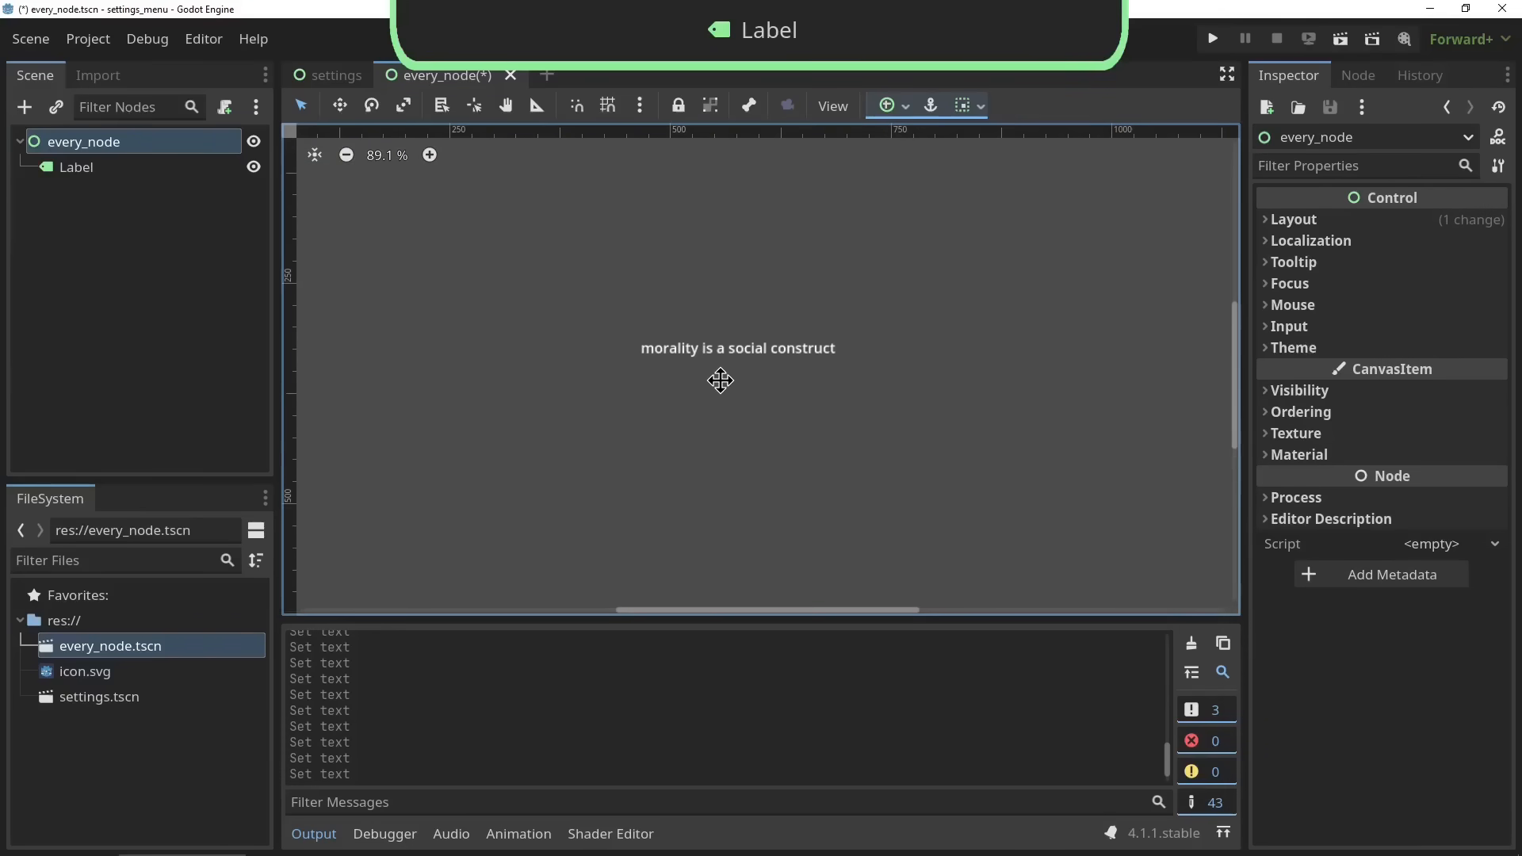
scroll(720, 381, "up", 2)
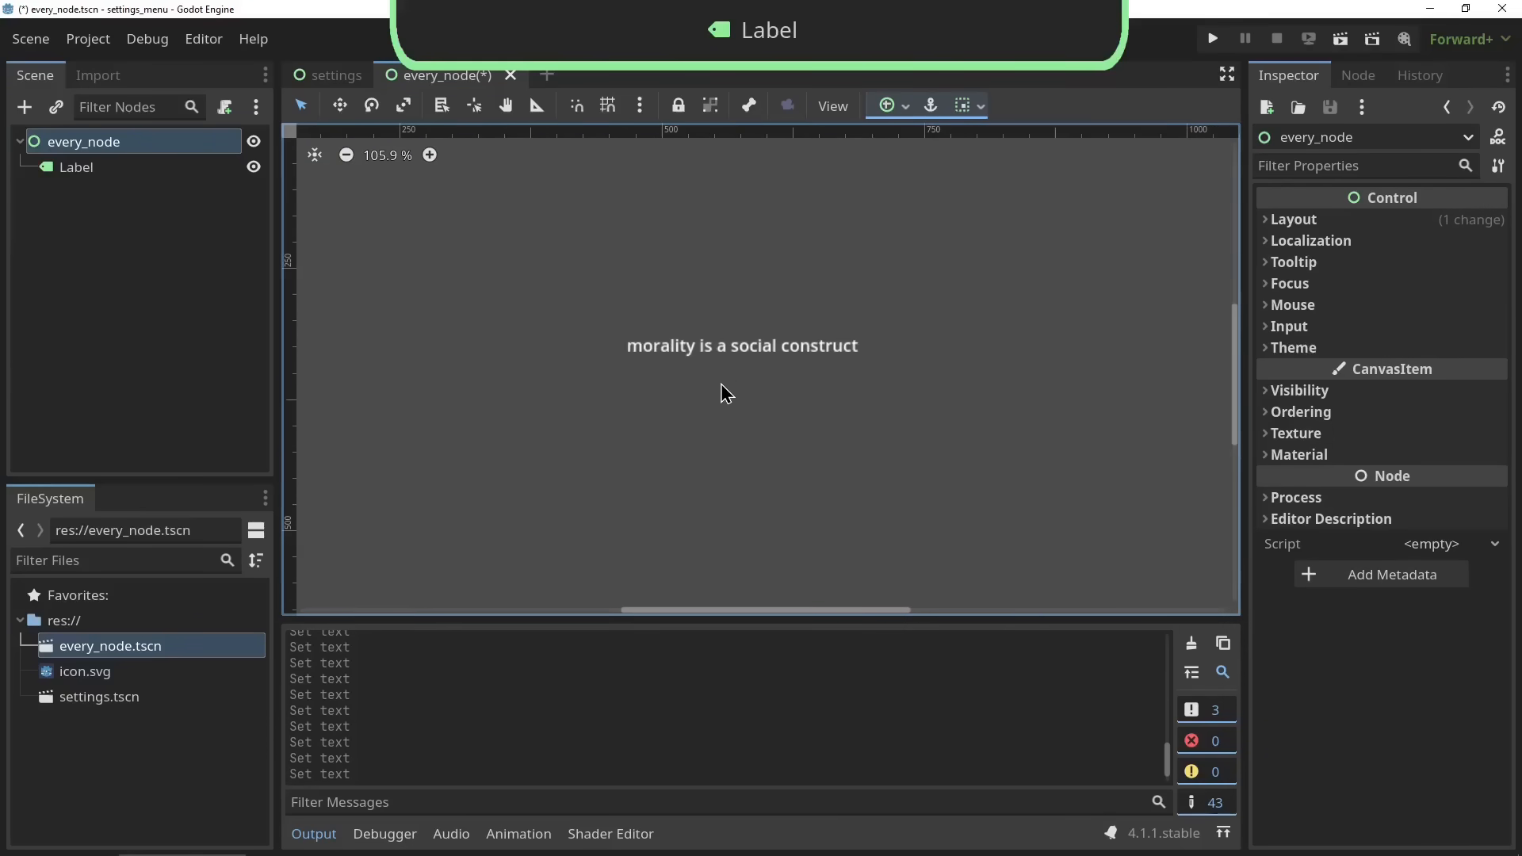
left_click(149, 168)
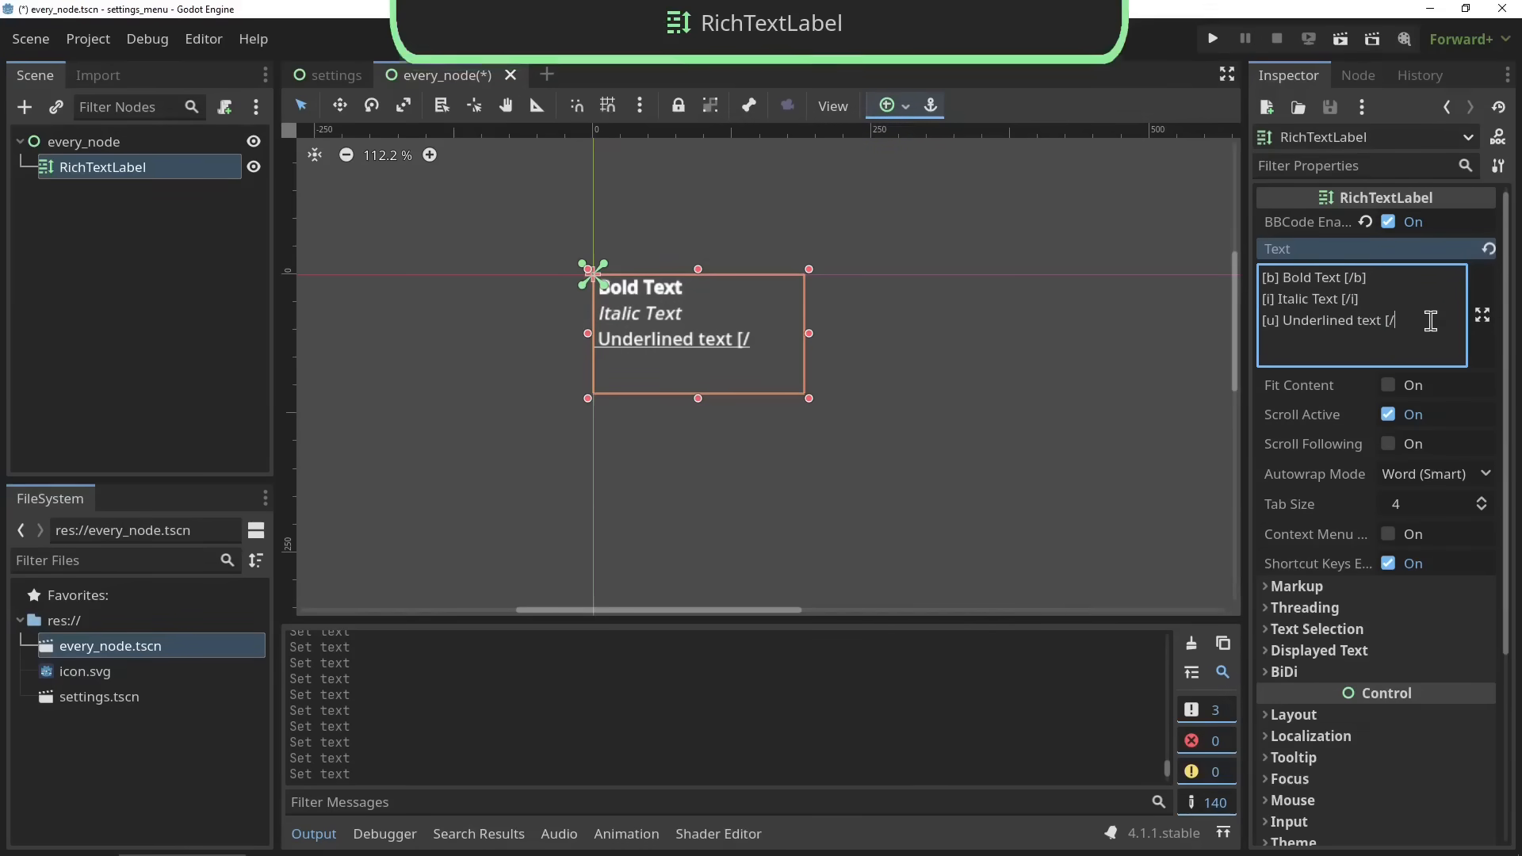
Complete the RichTextLabel's underline markup by closing the "Underlined text" line with [/u]
key("BackSpace")
type("u")
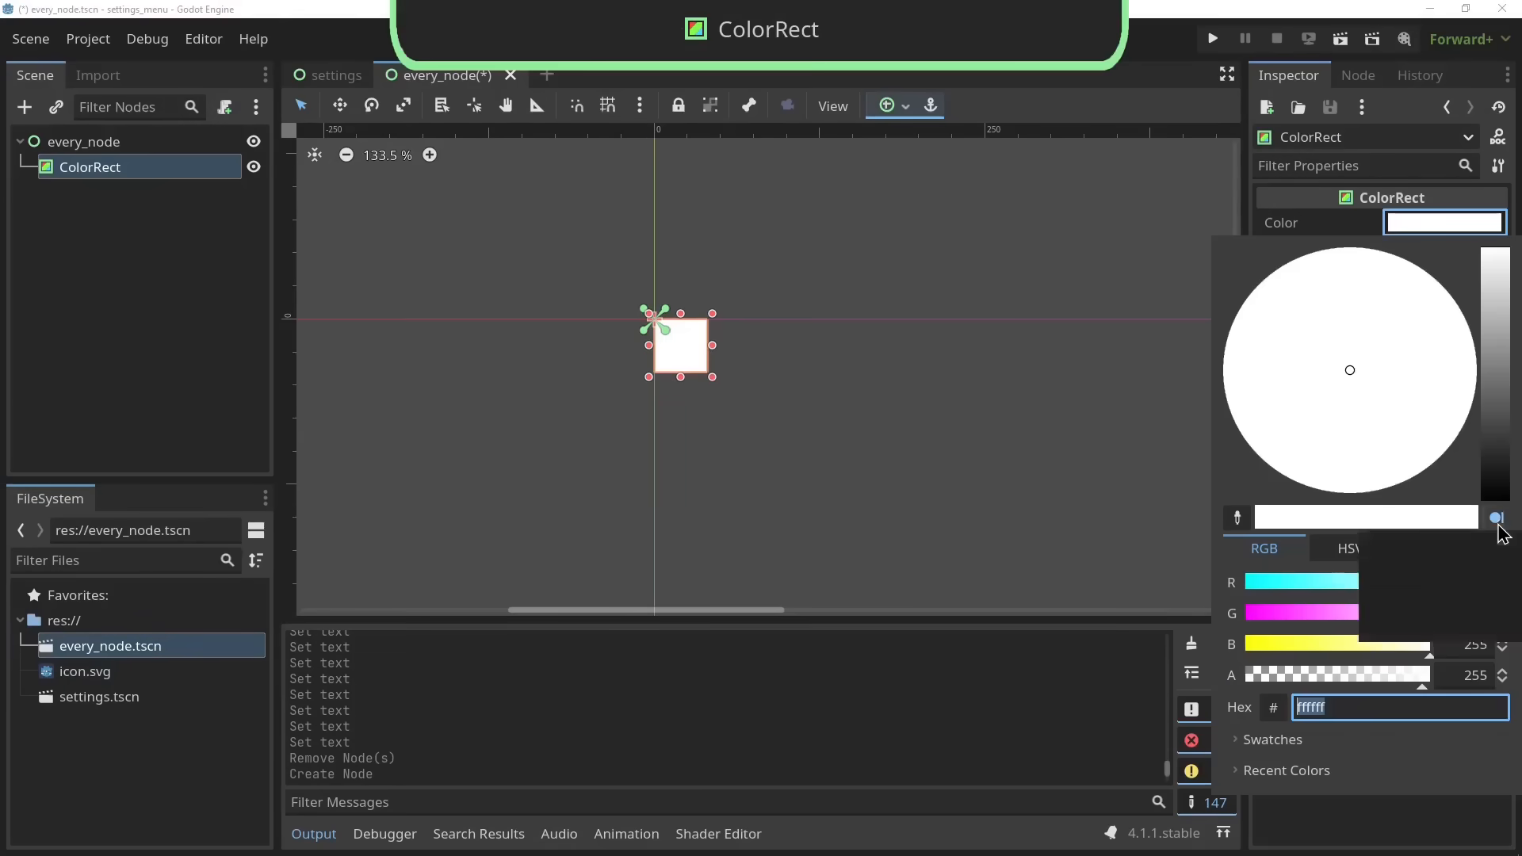
Switch the ColorRect's color picker to the rectangular shape with a hue bar and vary the rectangle's color
left_click(1496, 518)
left_click(1419, 547)
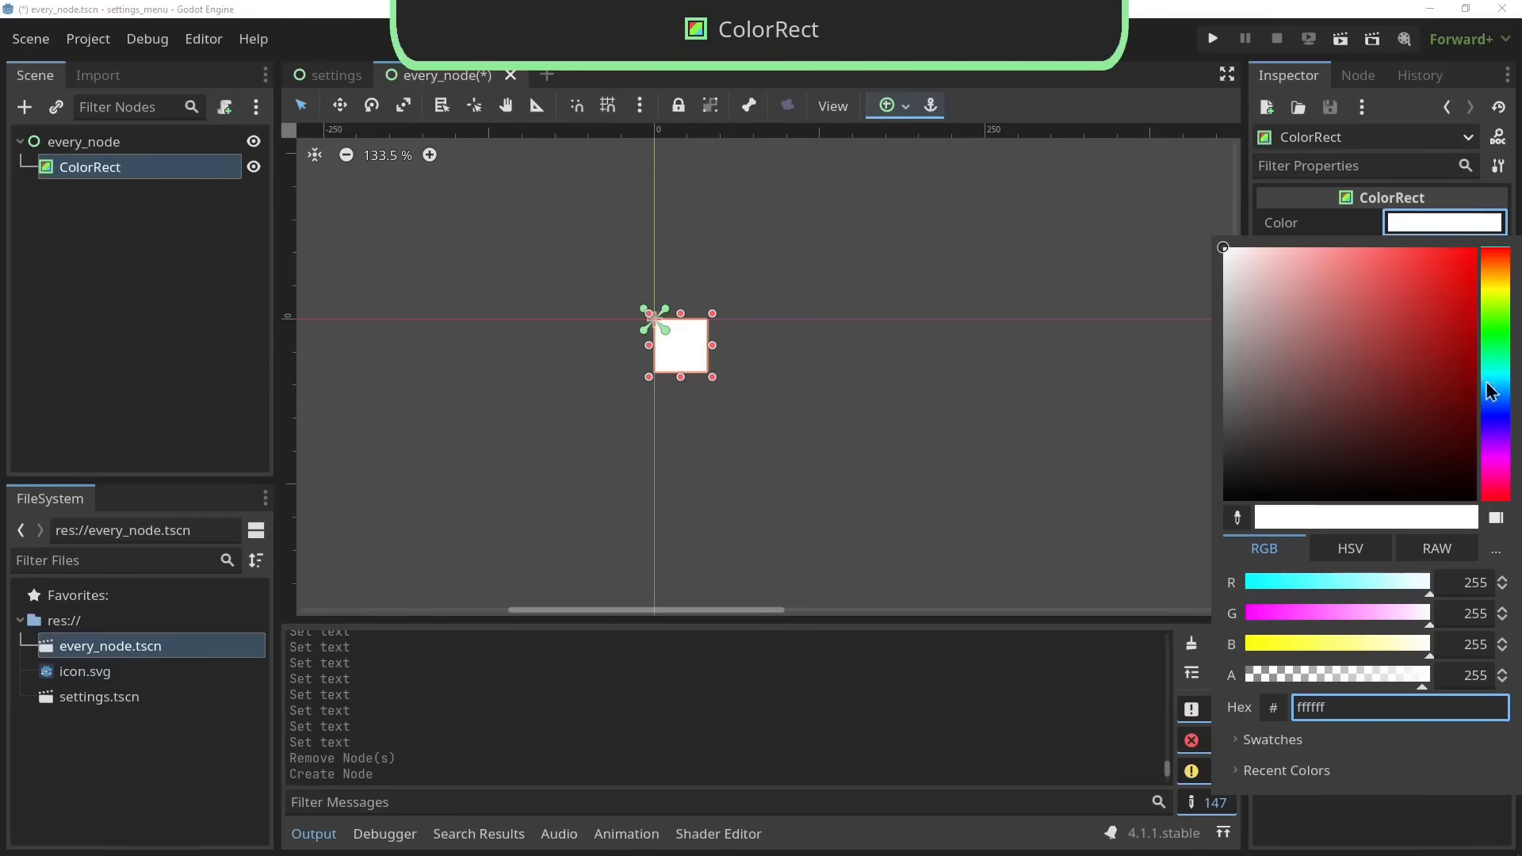
left_click_drag(1430, 309, 1487, 420)
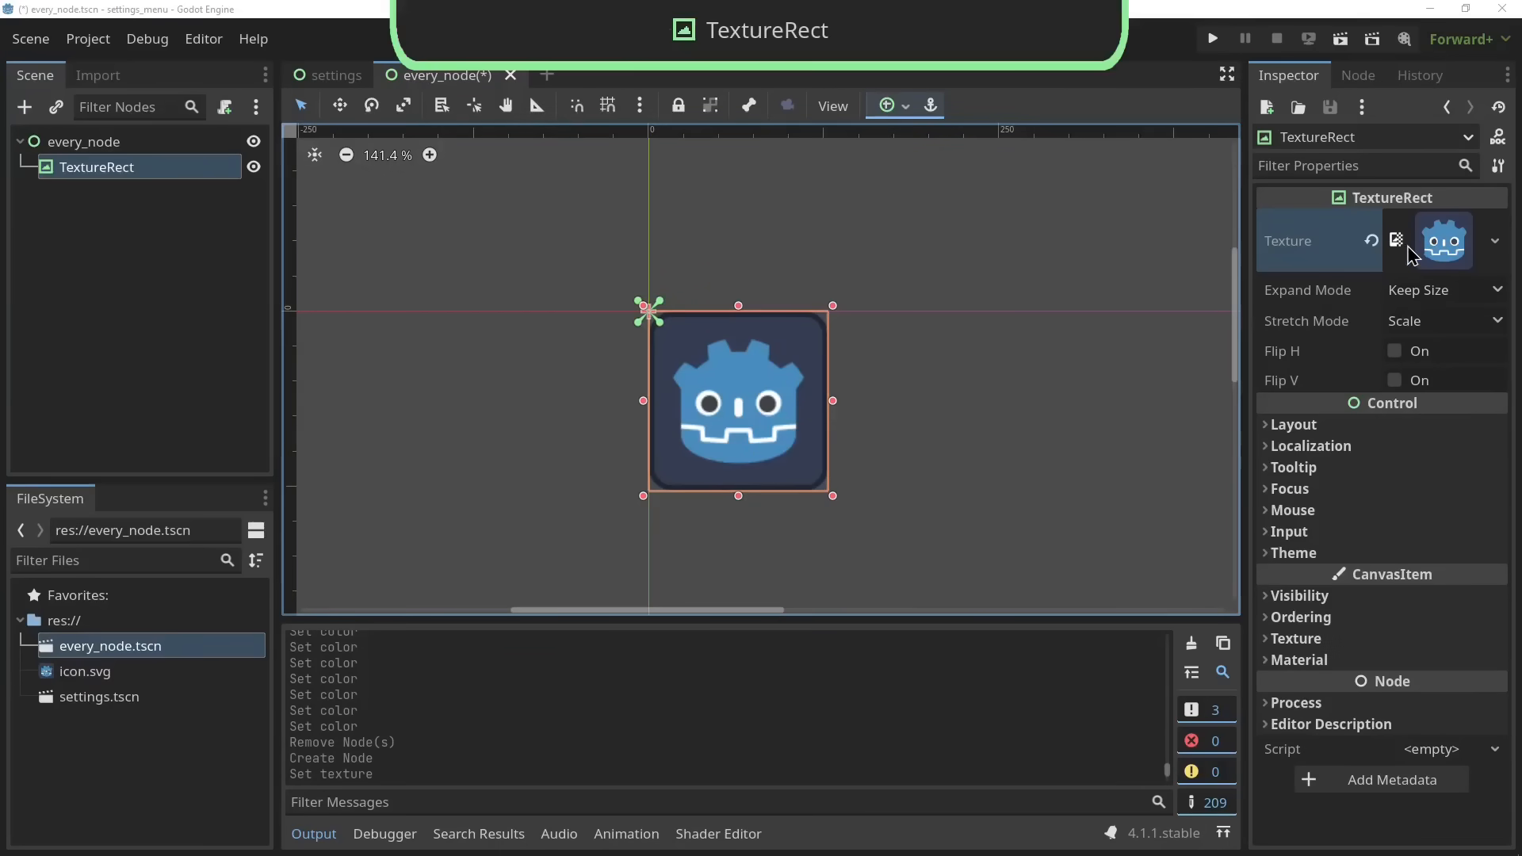
Clear the TextureRect's texture and quick-load icon.svg in its place
left_click(1372, 240)
left_click(1426, 240)
left_click(1284, 666)
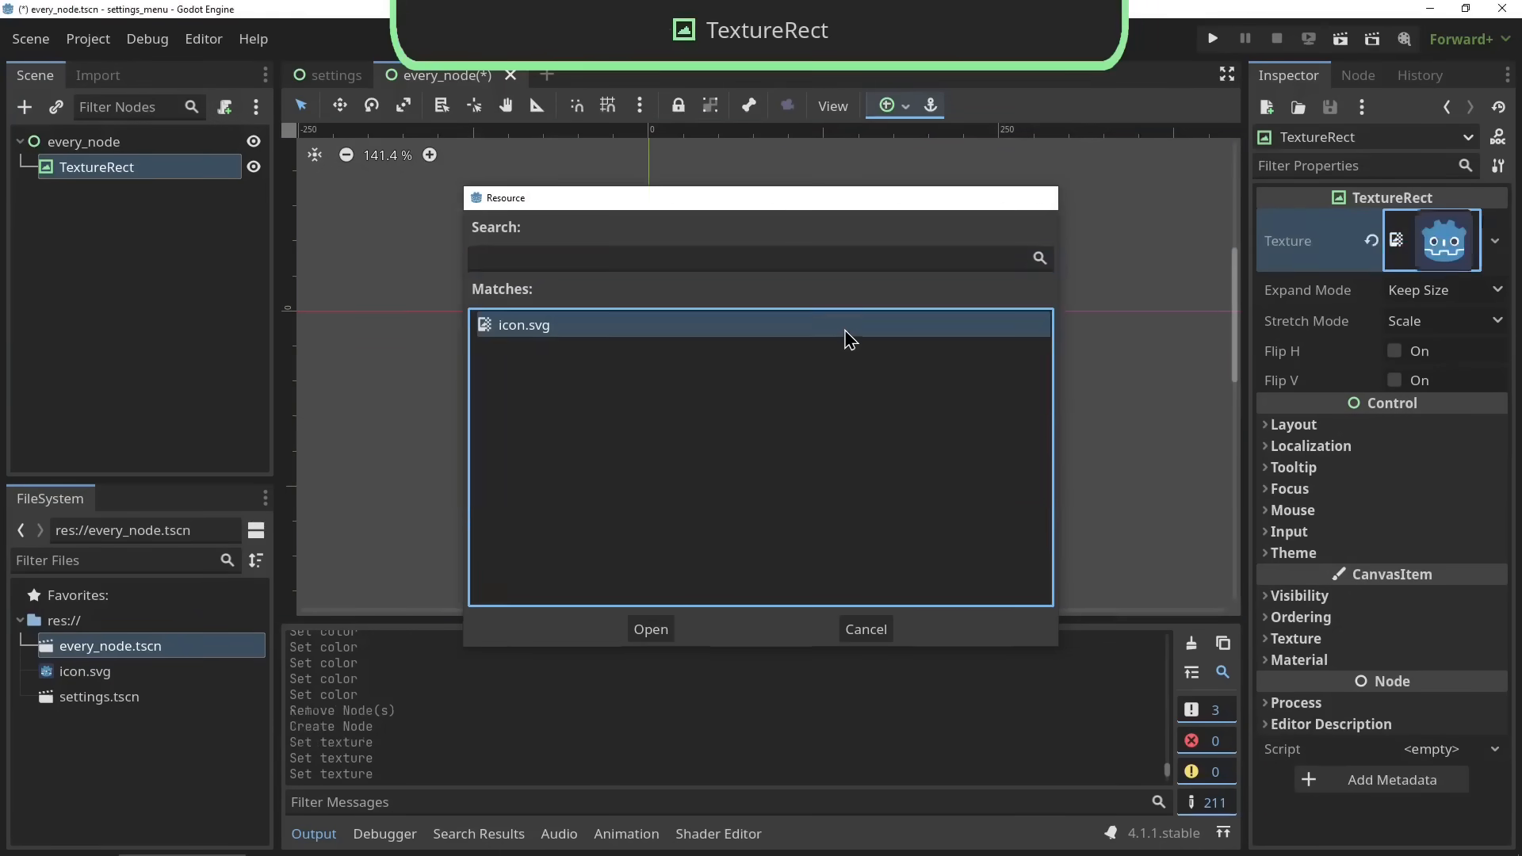
double_click(849, 337)
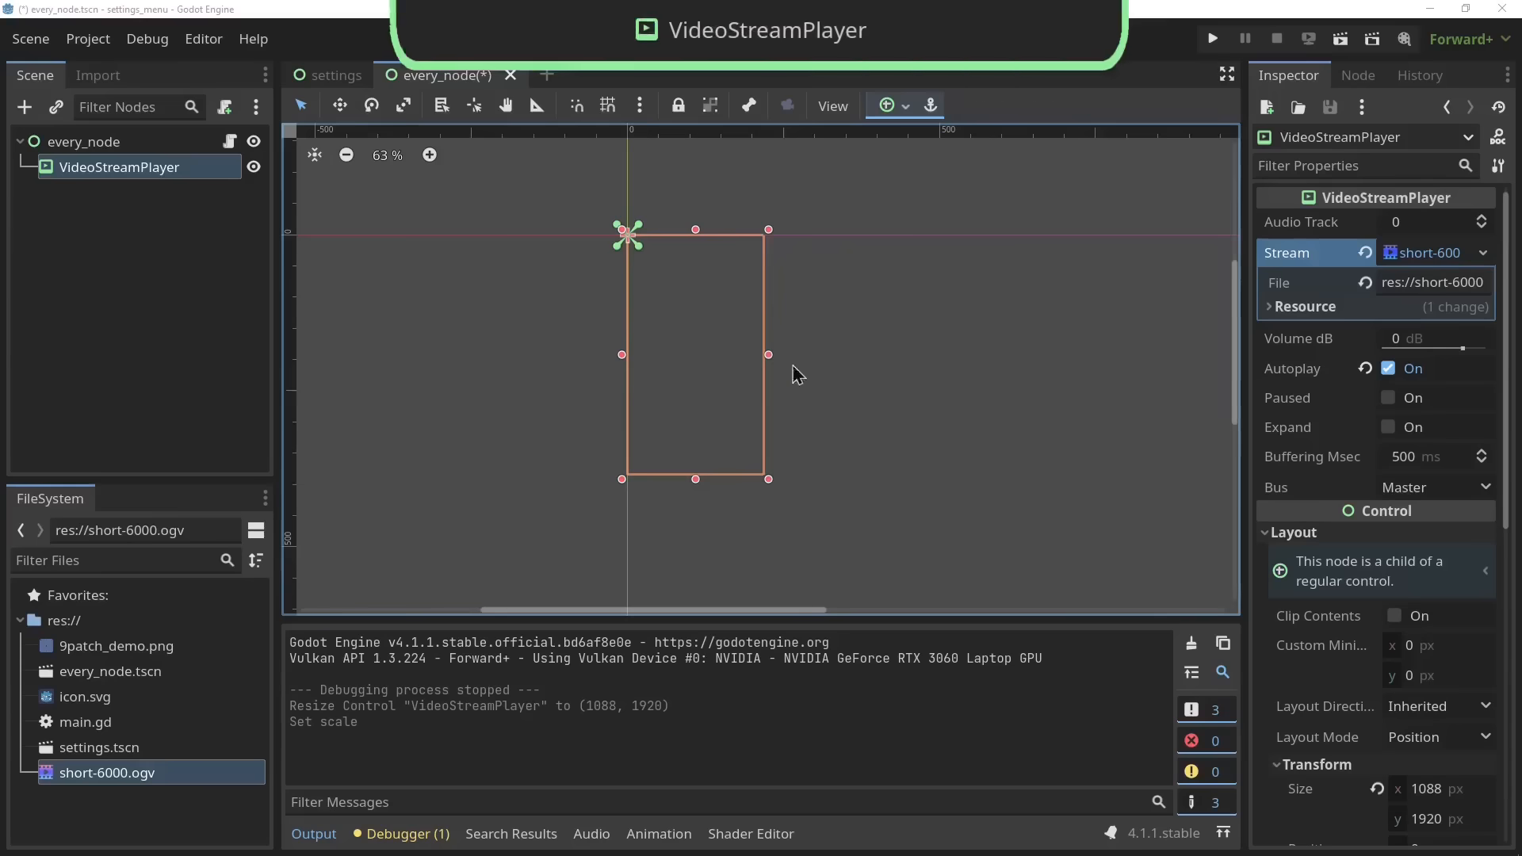
Run the current scene to play the VideoStreamPlayer's short-6000.ogv video
key("F6")
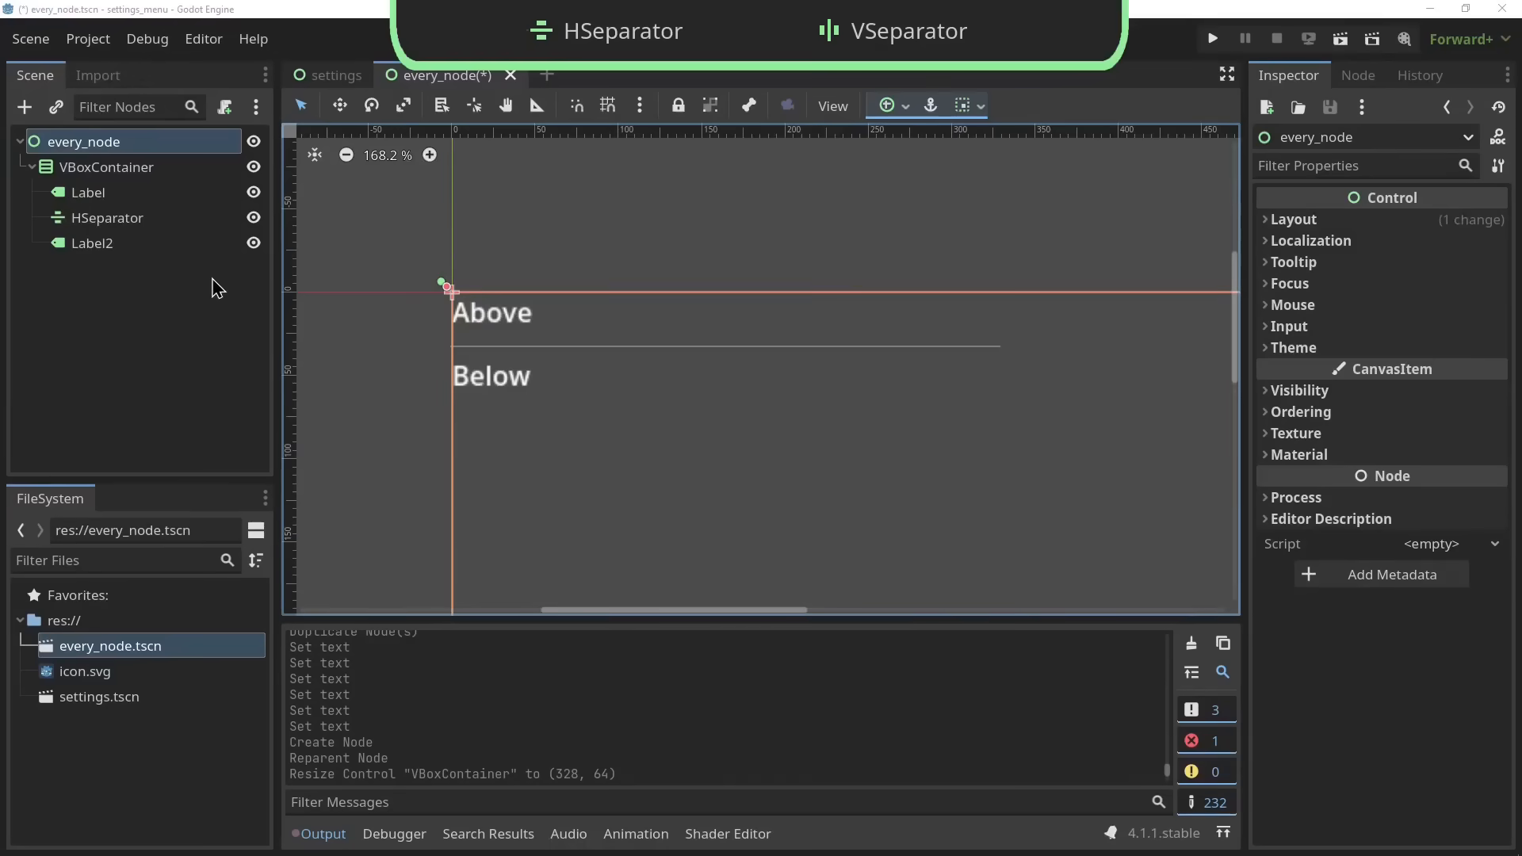
Hide and show the HSeparator between the "Above" and "Below" labels repeatedly, leaving it visible
left_click(253, 217)
left_click(254, 218)
left_click(253, 218)
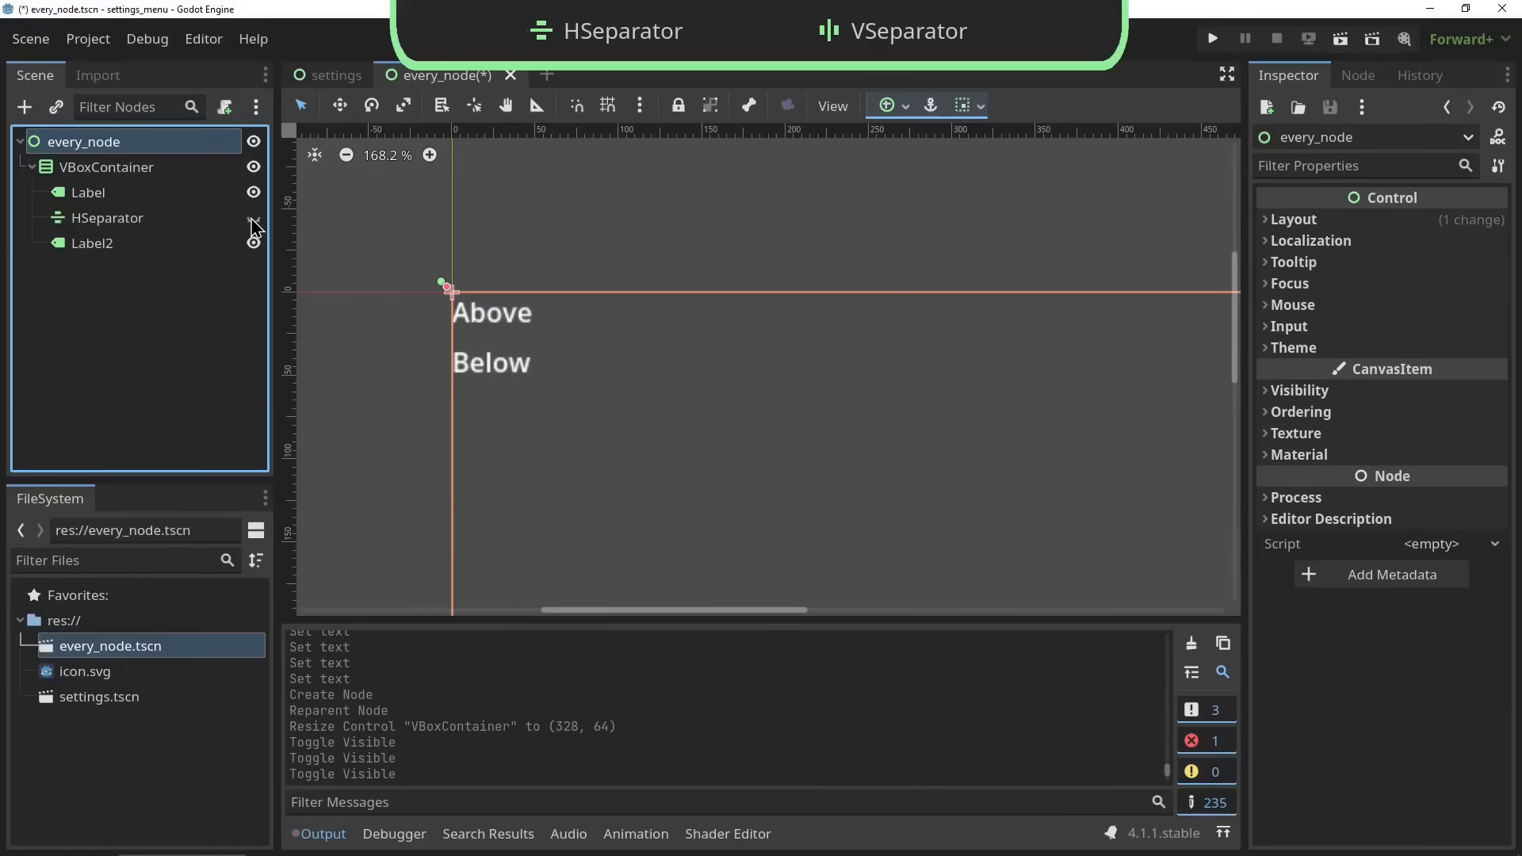
left_click(254, 219)
left_click(254, 218)
left_click(253, 218)
left_click(103, 225)
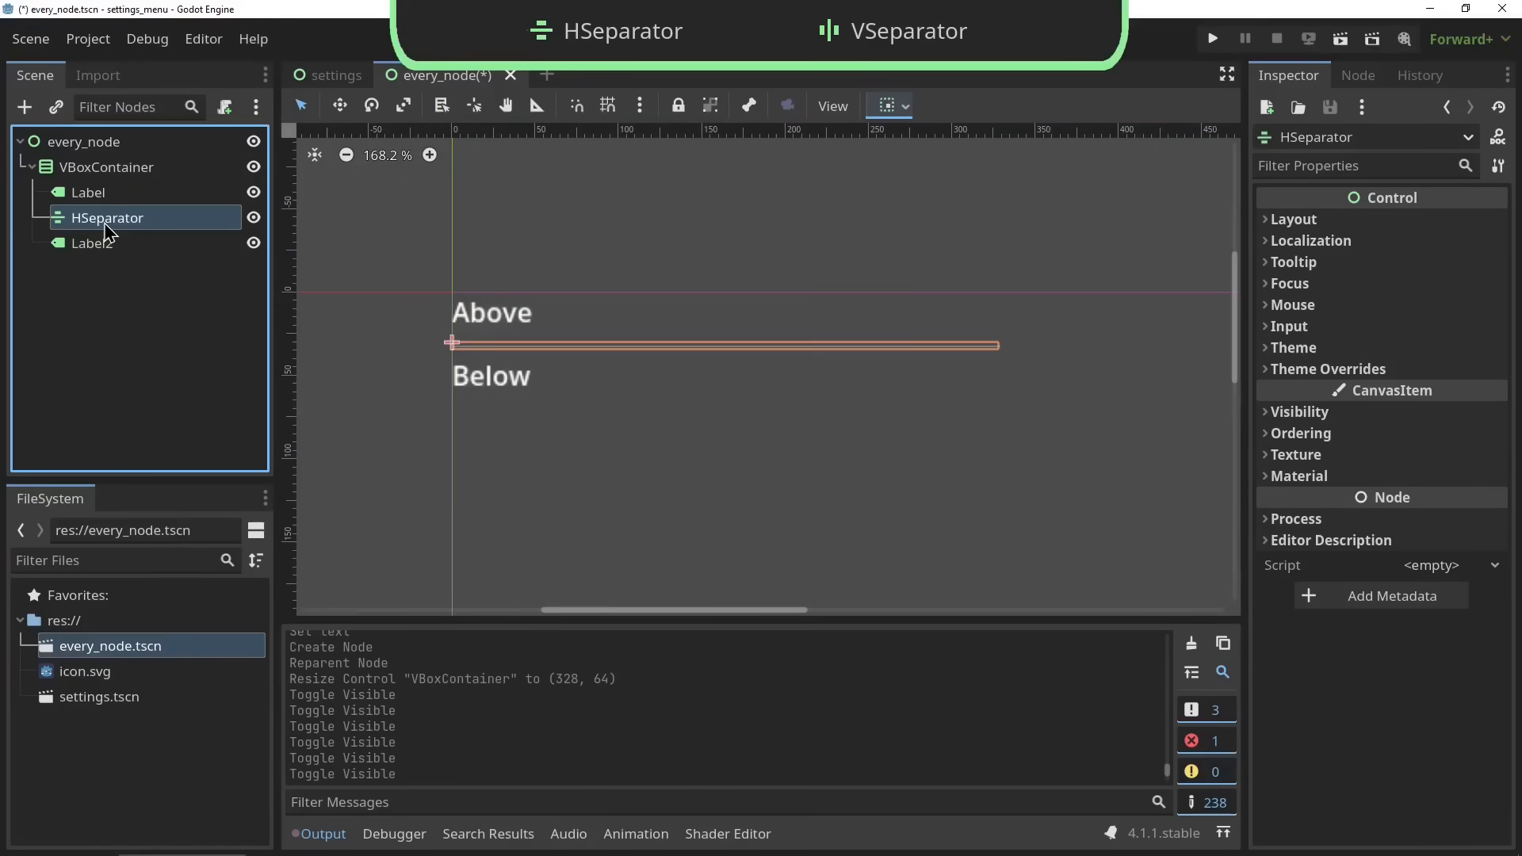
left_click(254, 218)
left_click(254, 218)
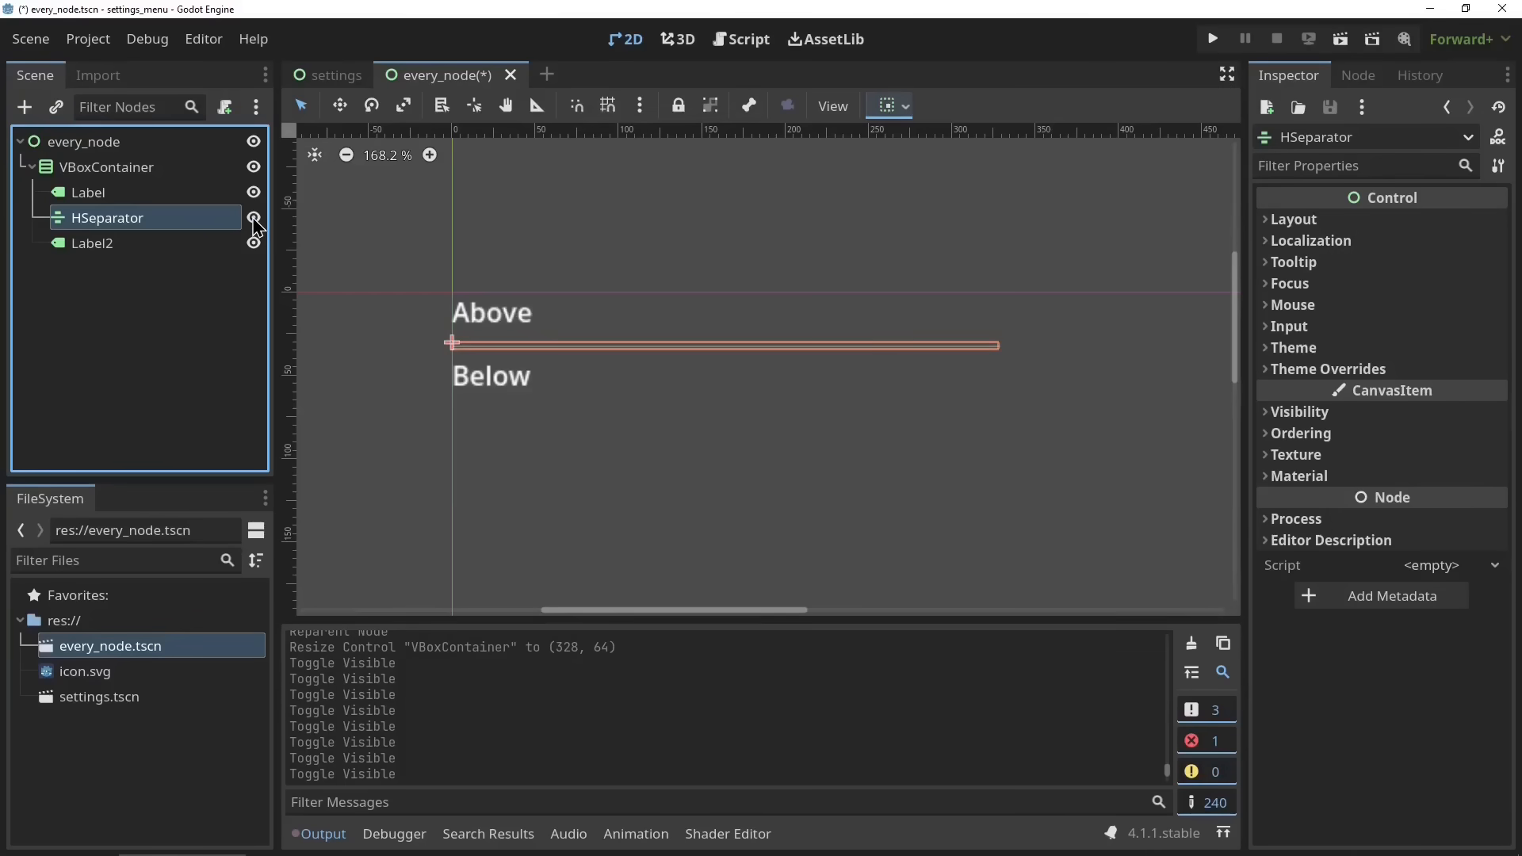
left_click(365, 275)
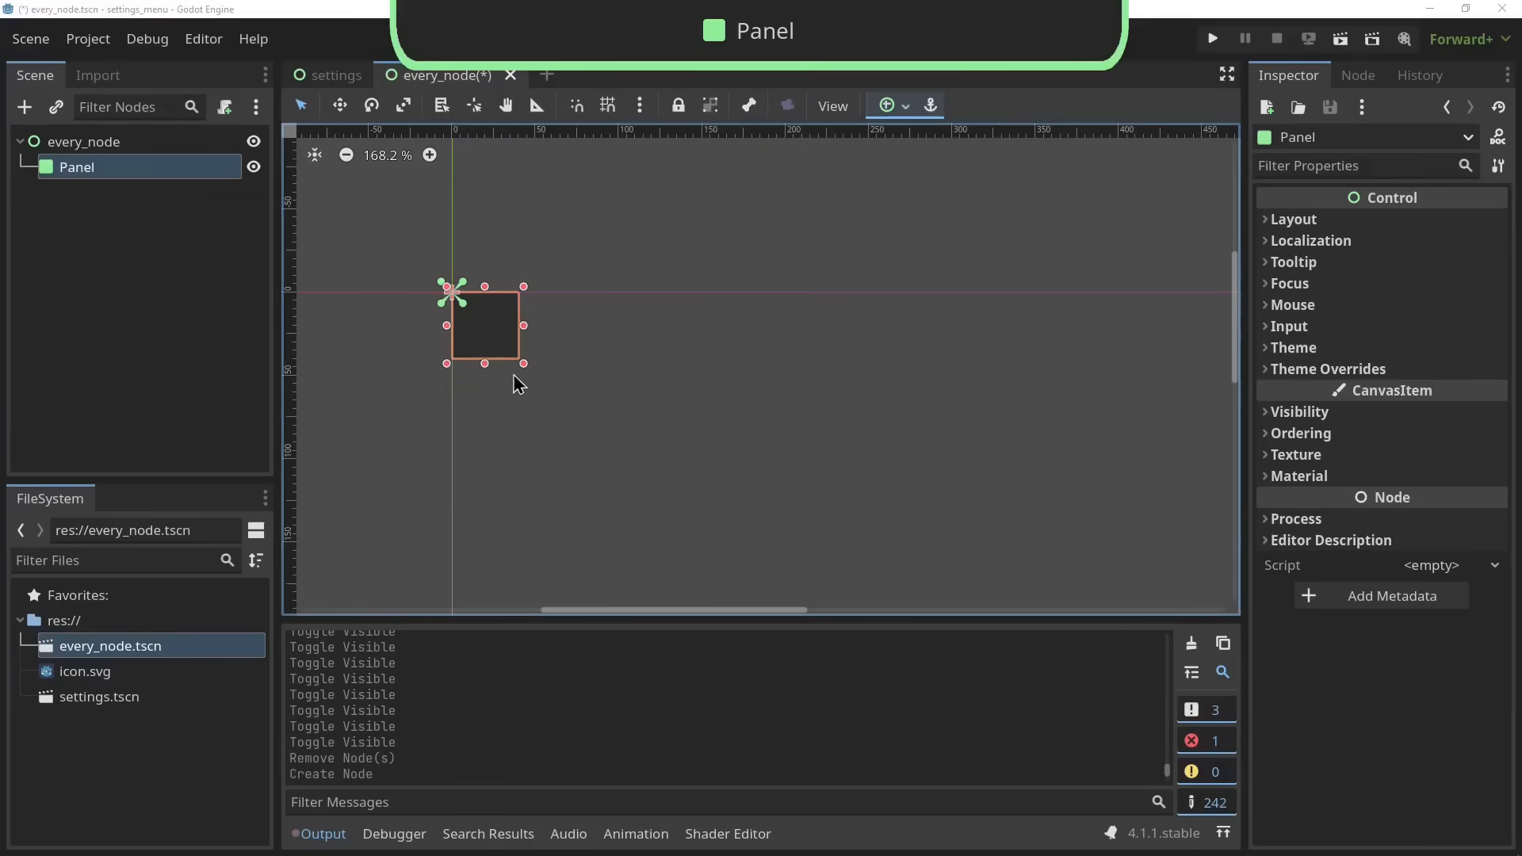
Enlarge the Panel to about 249 by 151 pixels and deselect it
left_click_drag(523, 364, 634, 421)
left_click_drag(868, 542, 872, 553)
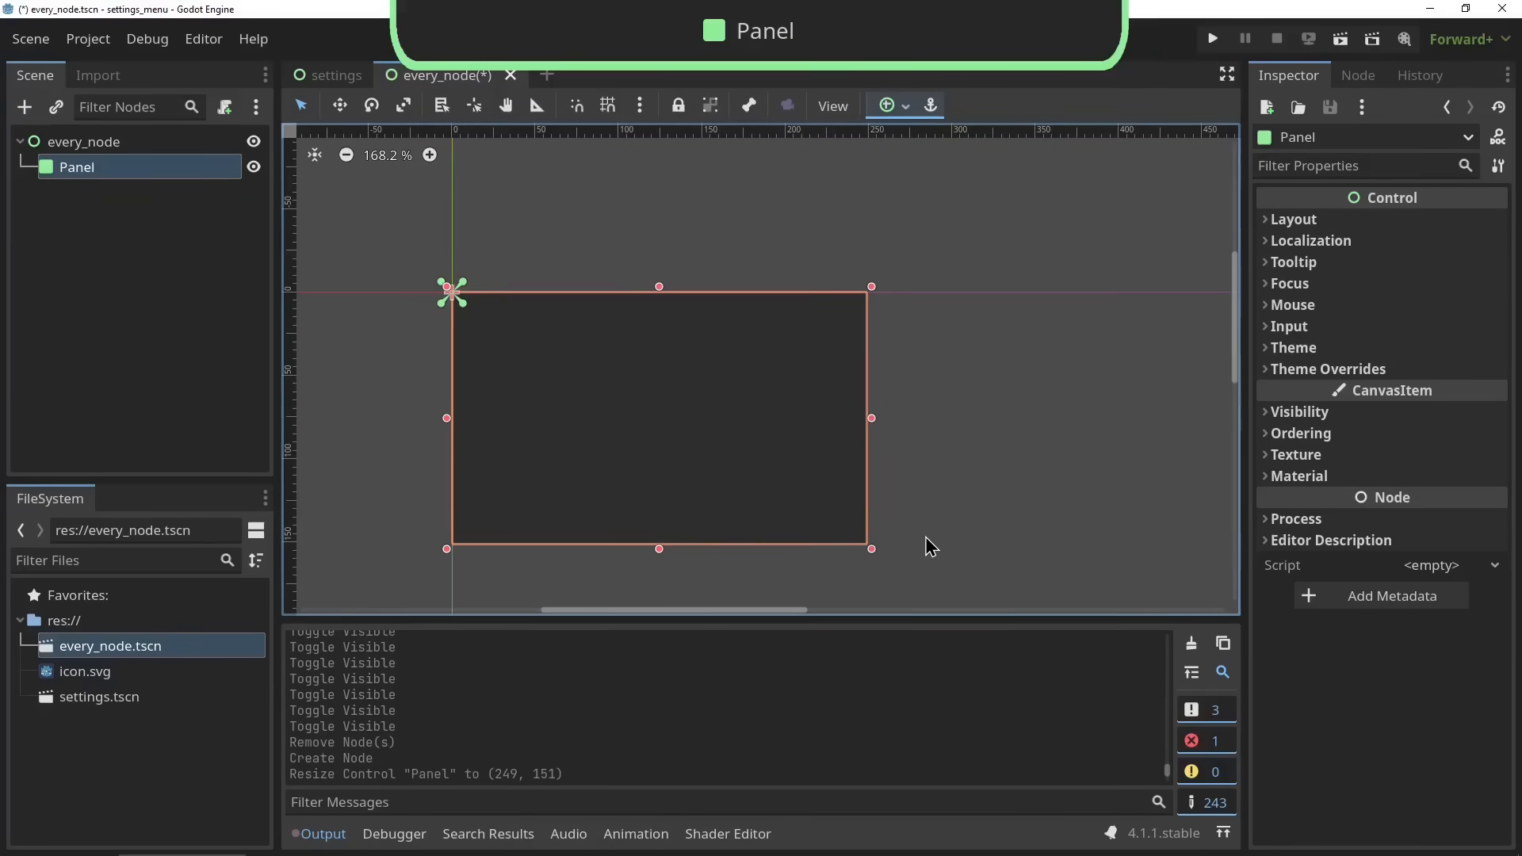
left_click(905, 536)
Move the Panel to about (290, 119) on the canvas and deselect it
left_click(779, 503)
scroll(778, 505, "down", 10)
left_click_drag(724, 485, 843, 520)
left_click(710, 516)
scroll(711, 516, "down", 1)
middle_click_drag(710, 516, 545, 434)
left_click_drag(649, 444, 786, 496)
left_click(652, 502)
scroll(795, 537, "up", 3)
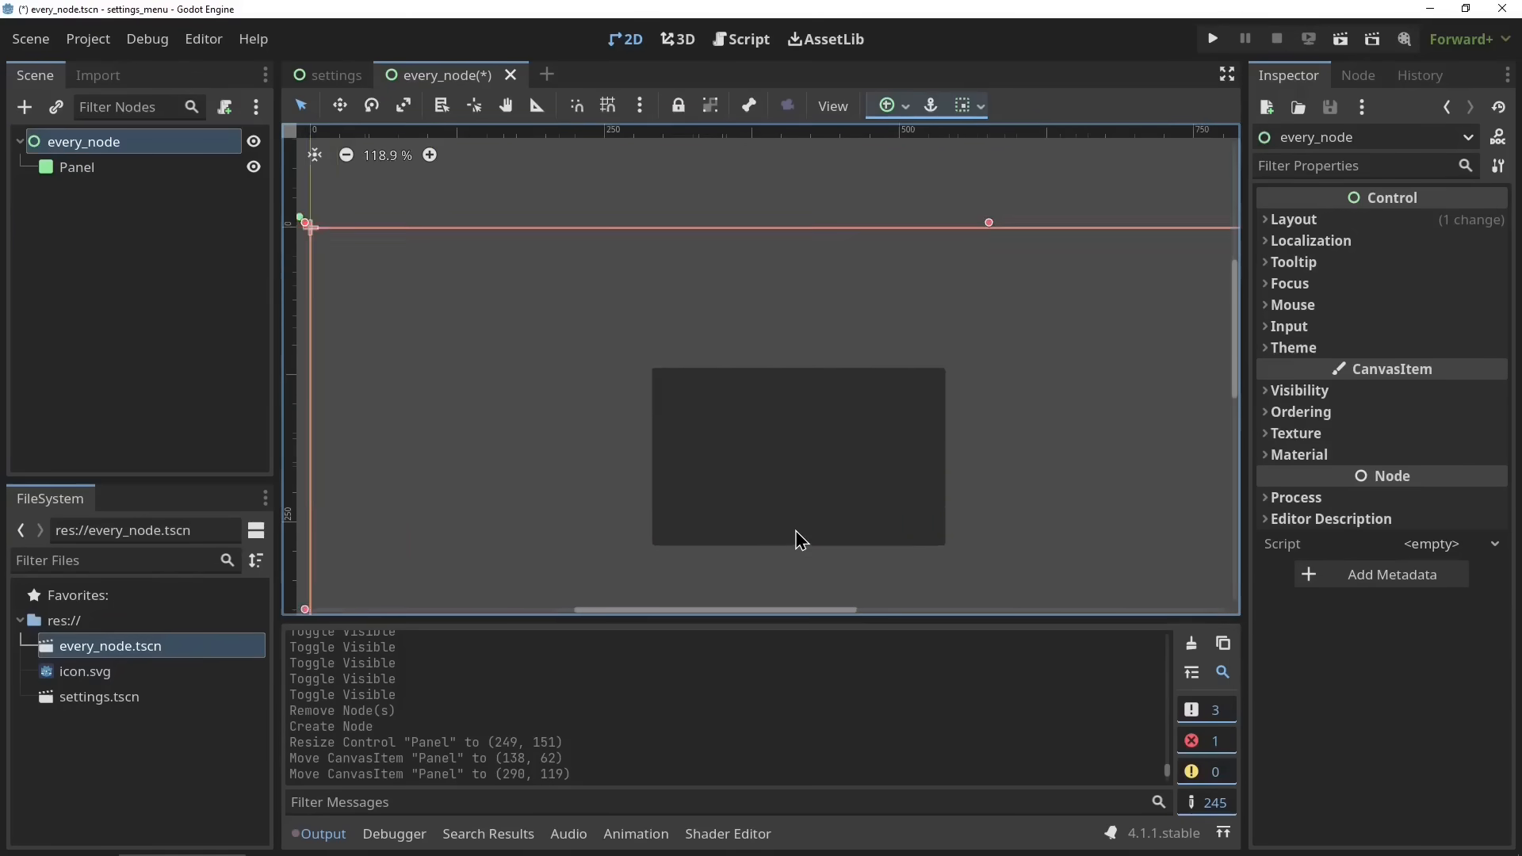
middle_click_drag(795, 537, 676, 465)
scroll(693, 472, "up", 3)
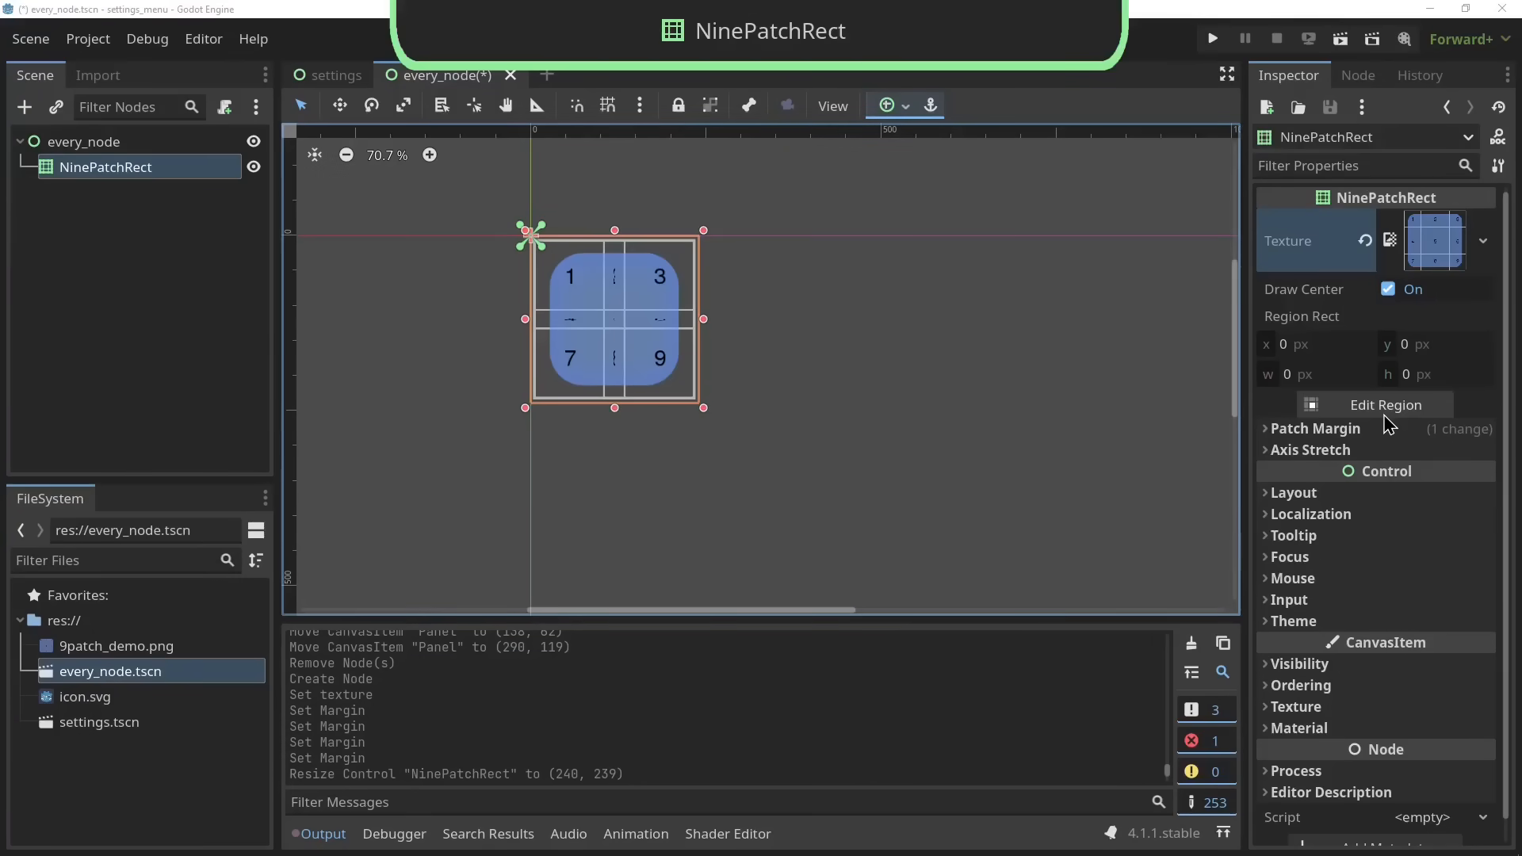
Examine the nine numbered patches of the NinePatchRect's texture in the Region Editor and close it
left_click(1316, 405)
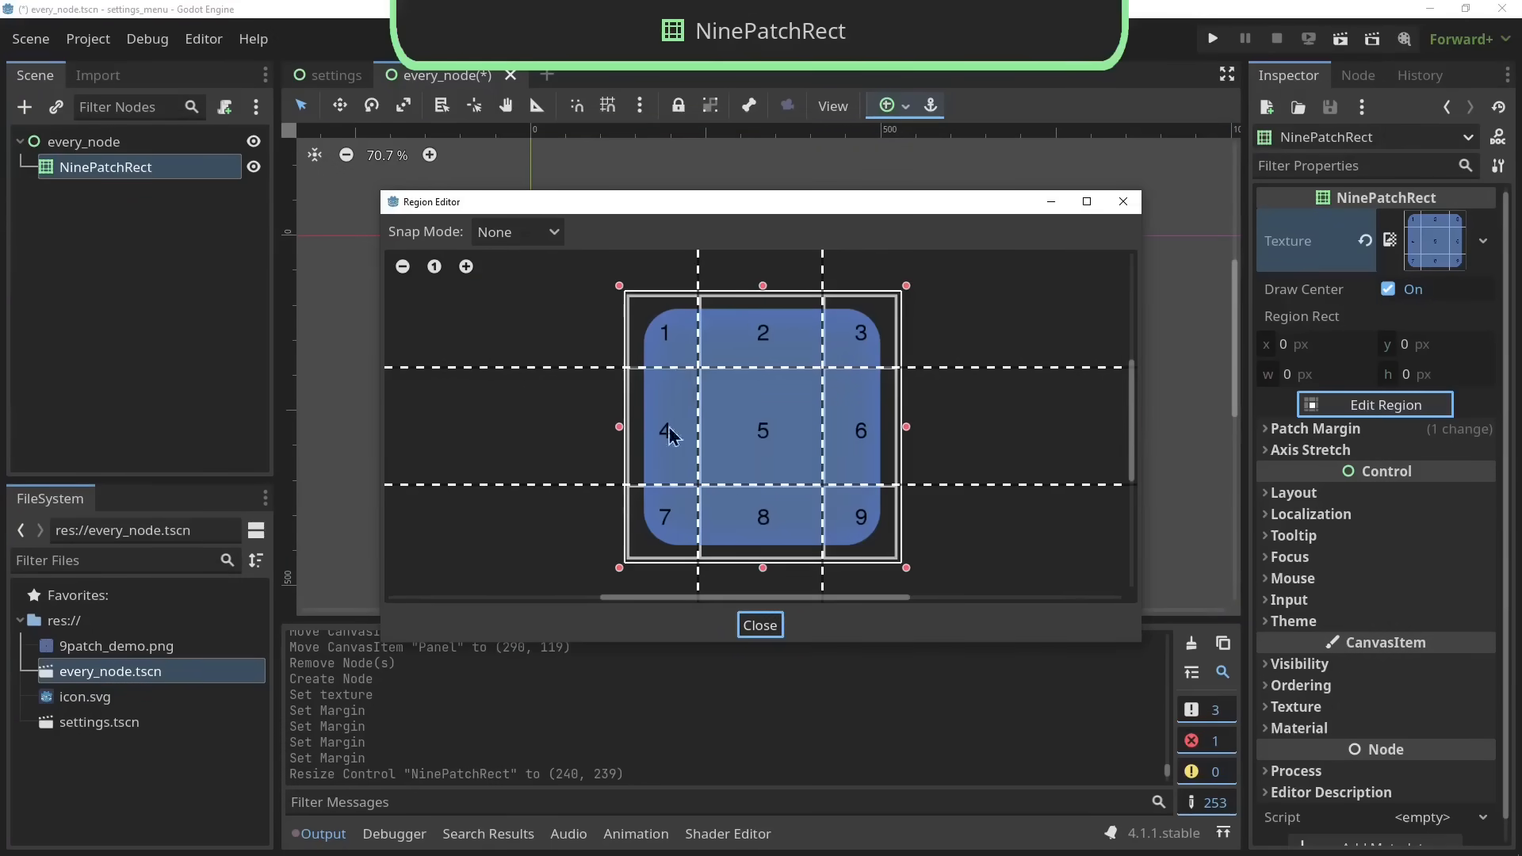
left_click(759, 625)
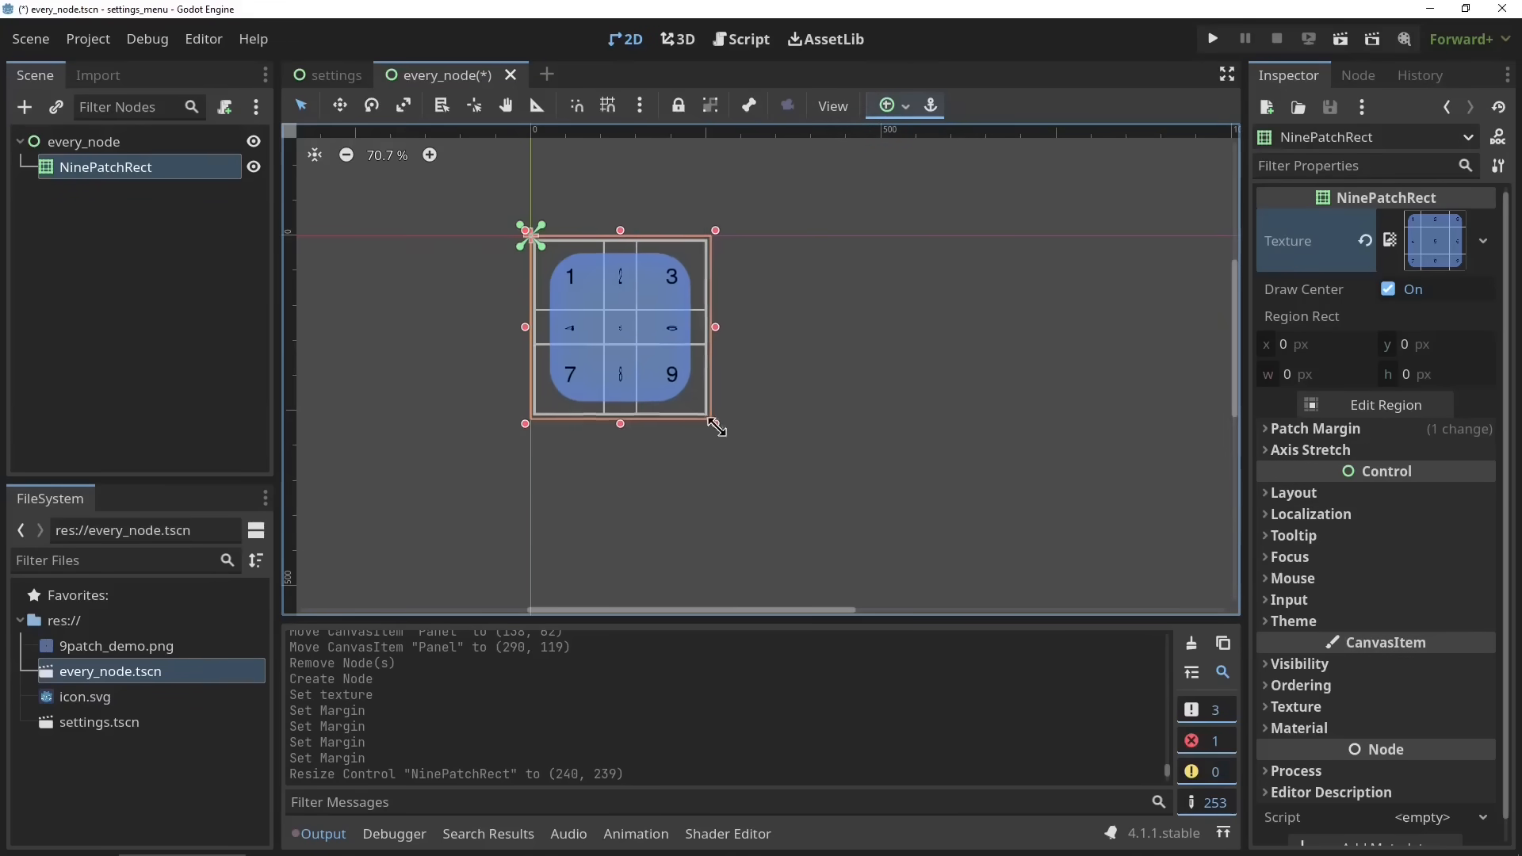
Stretch the NinePatchRect to about 867 by 507 pixels, and adjust its size again by its corner
left_click_drag(716, 426, 1144, 594)
scroll(1144, 594, "down", 1)
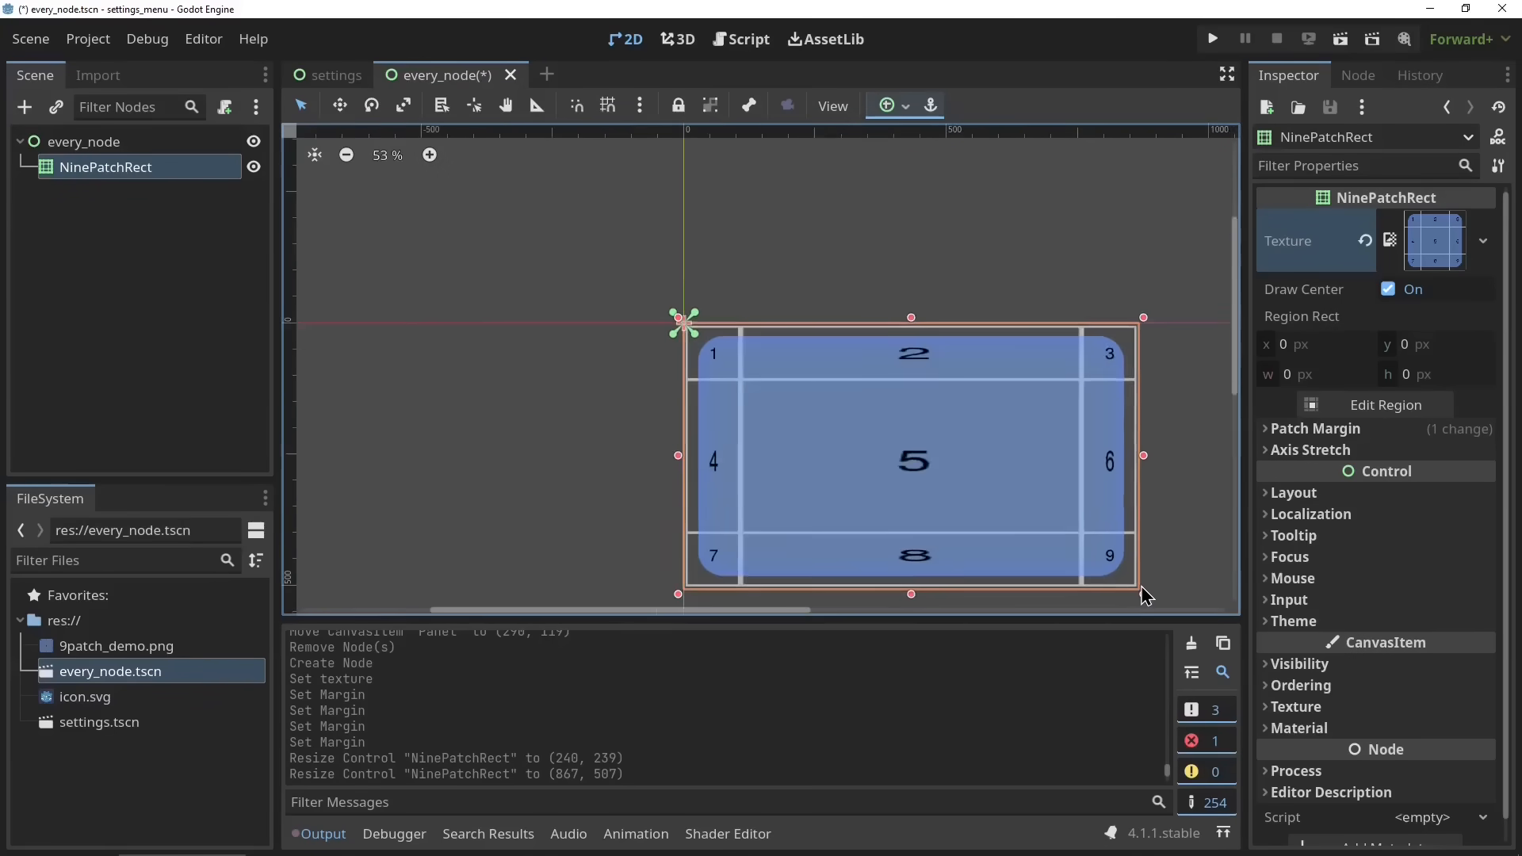
scroll(1141, 587, "down", 4)
middle_click_drag(1098, 558, 750, 349)
left_click_drag(800, 388, 680, 397)
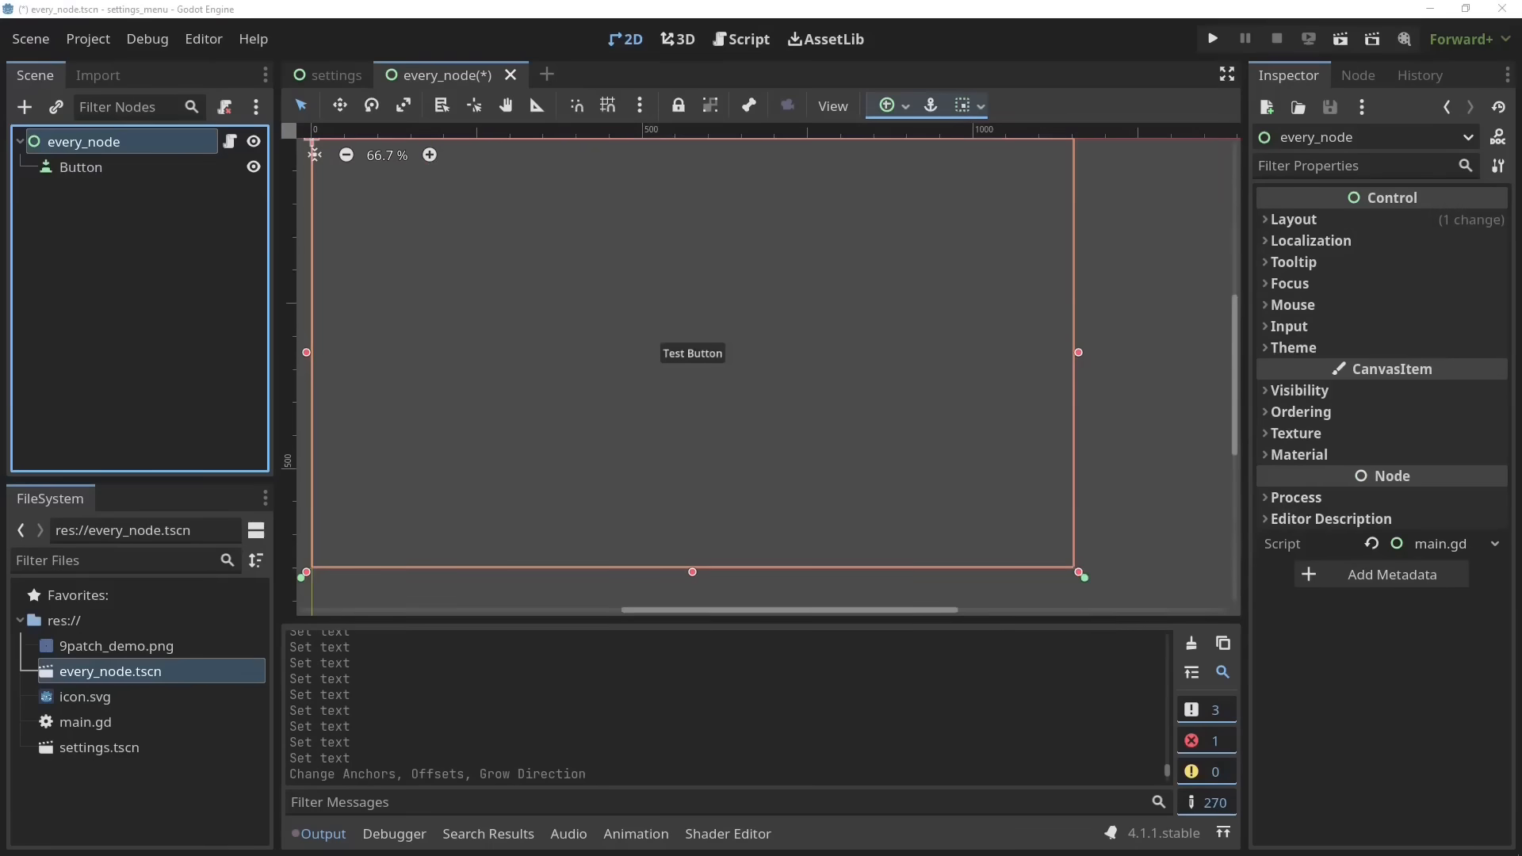
Connect the Button's pressed() signal to every_node's _on_button_pressed method
left_click(101, 173)
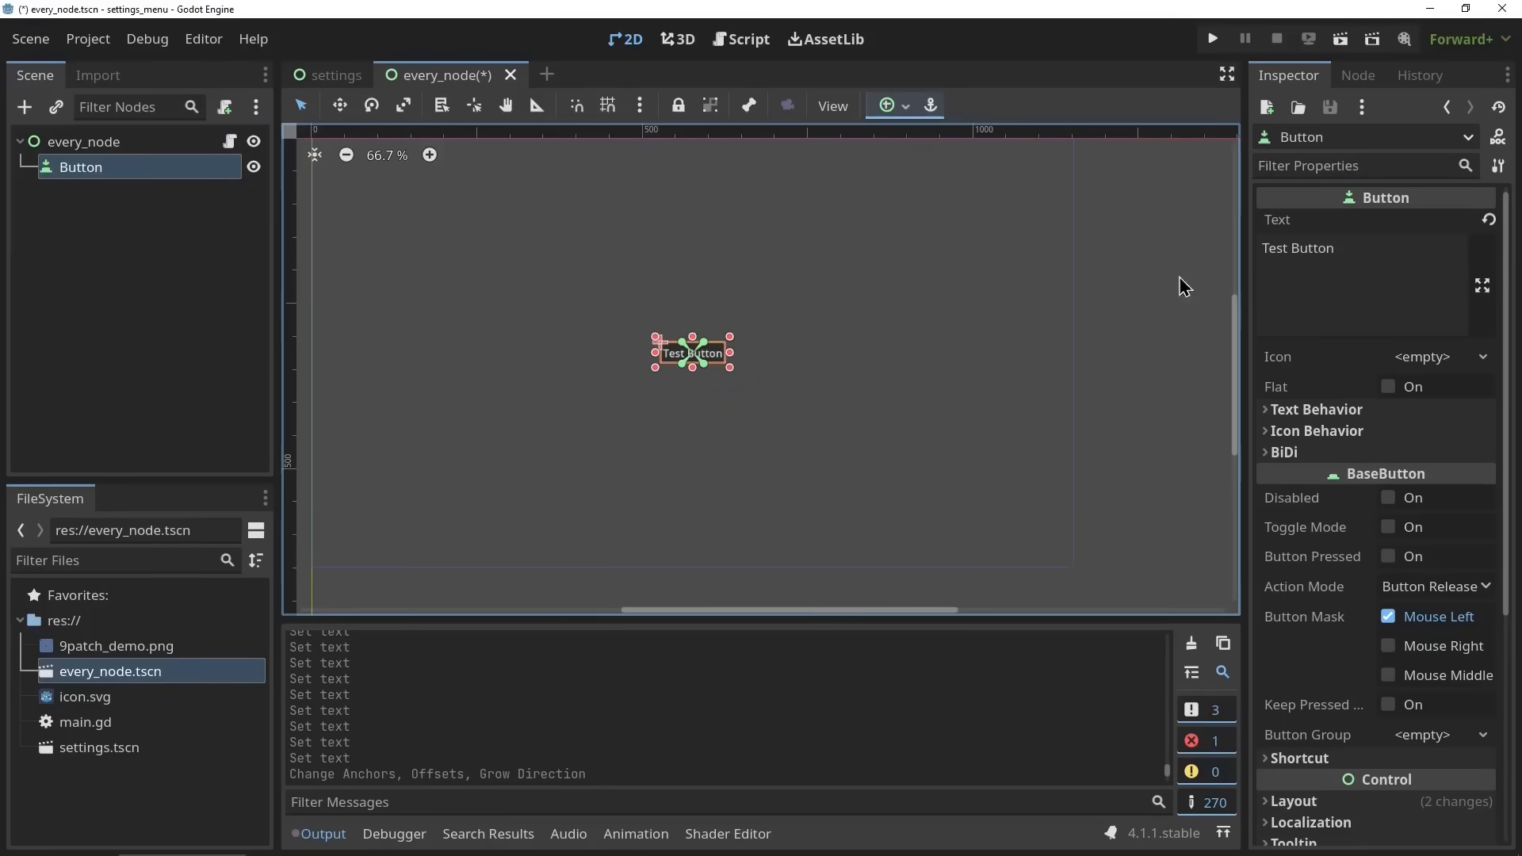
left_click(1360, 76)
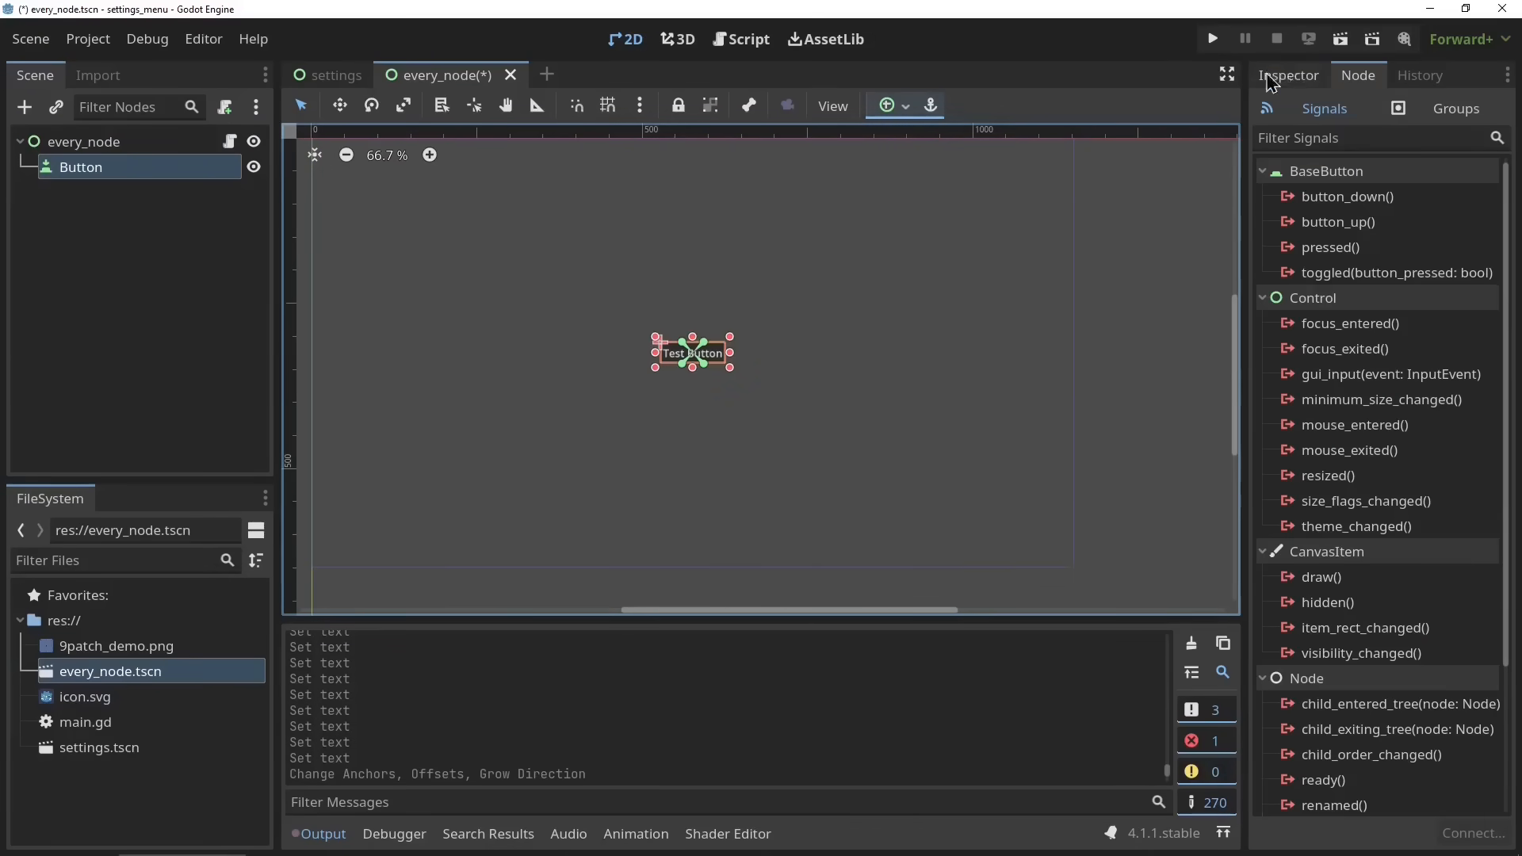
double_click(1329, 248)
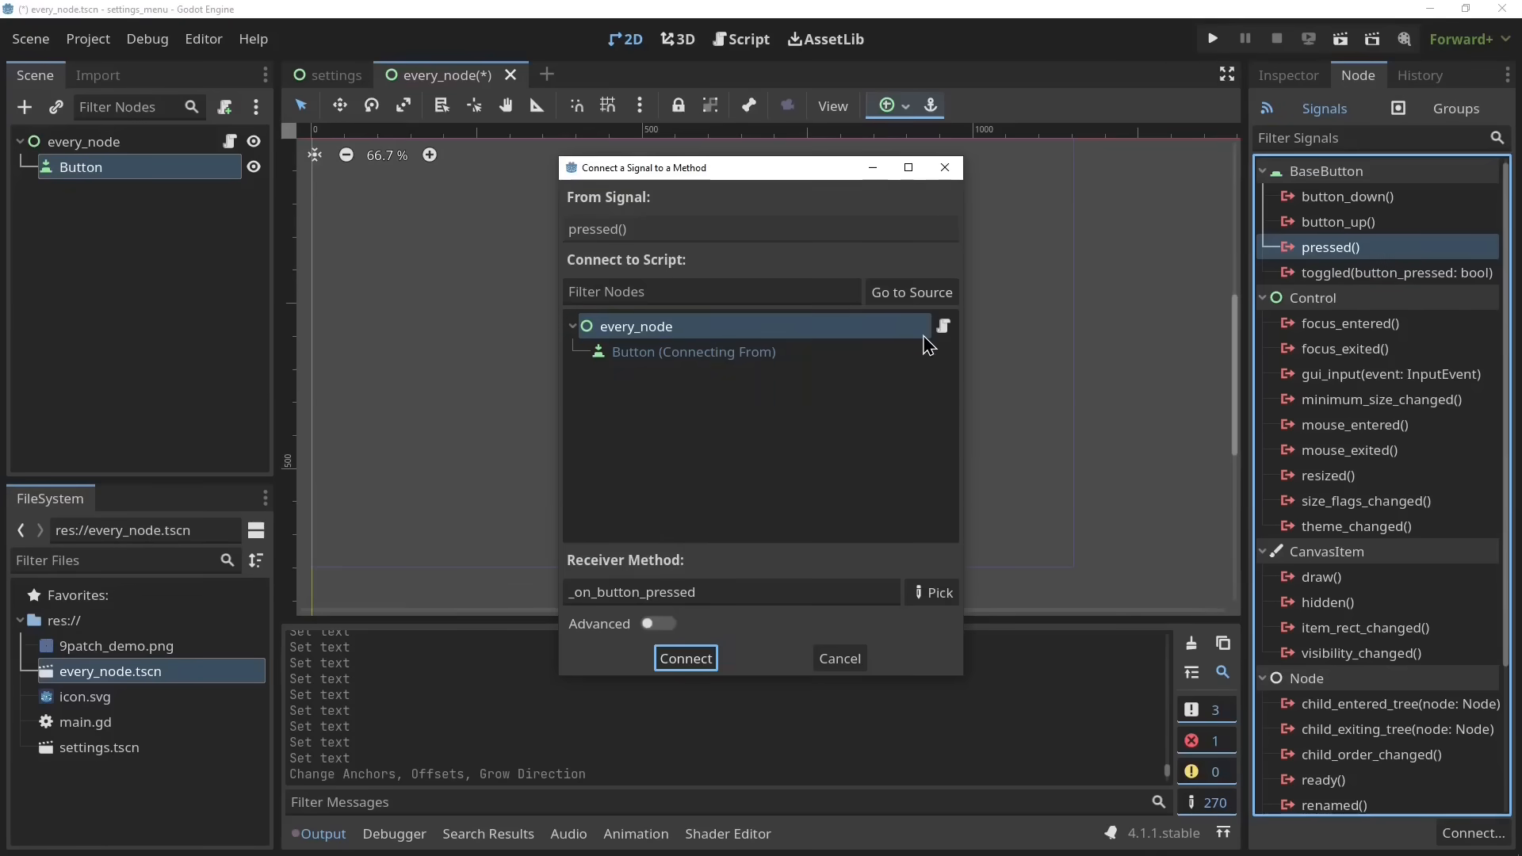
left_click(686, 658)
Replace the body of _on_button_pressed in main.gd with print("Button Press !")
left_click_drag(797, 402, 554, 404)
type("print(")
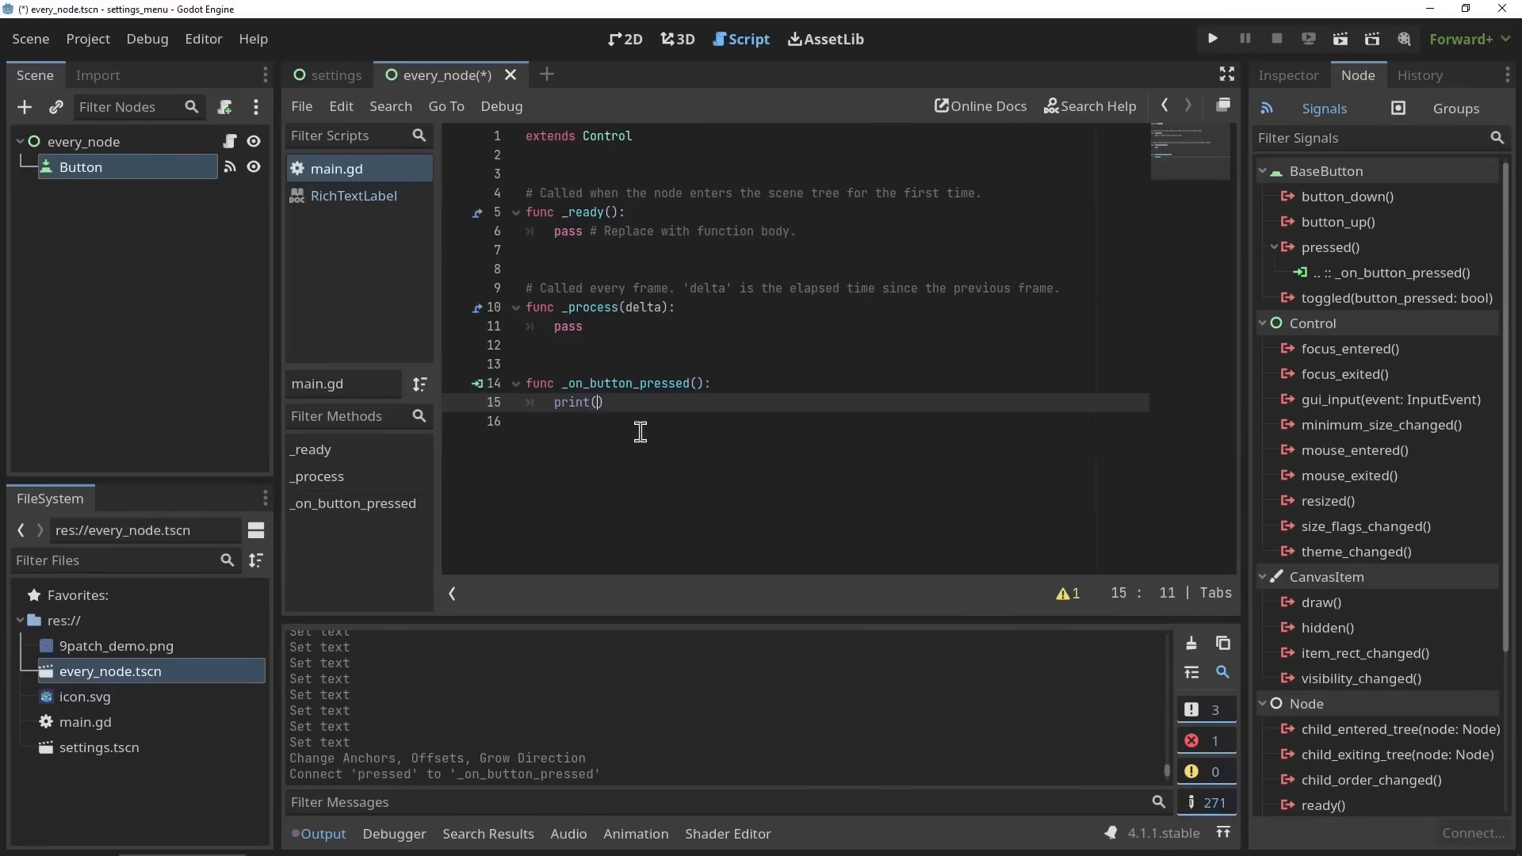
type("\"Bu")
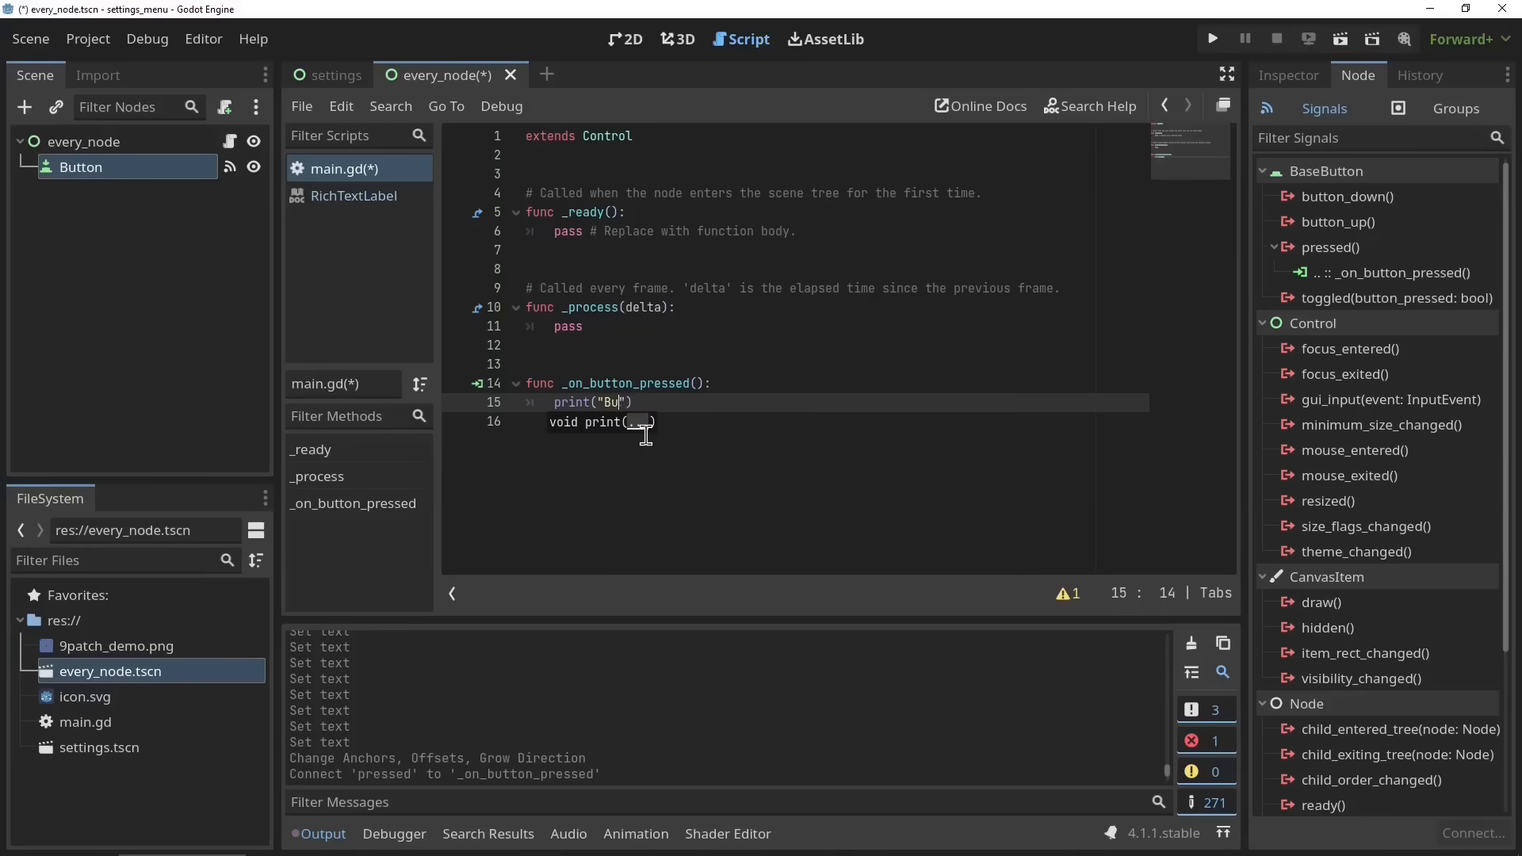
type("tton Press !")
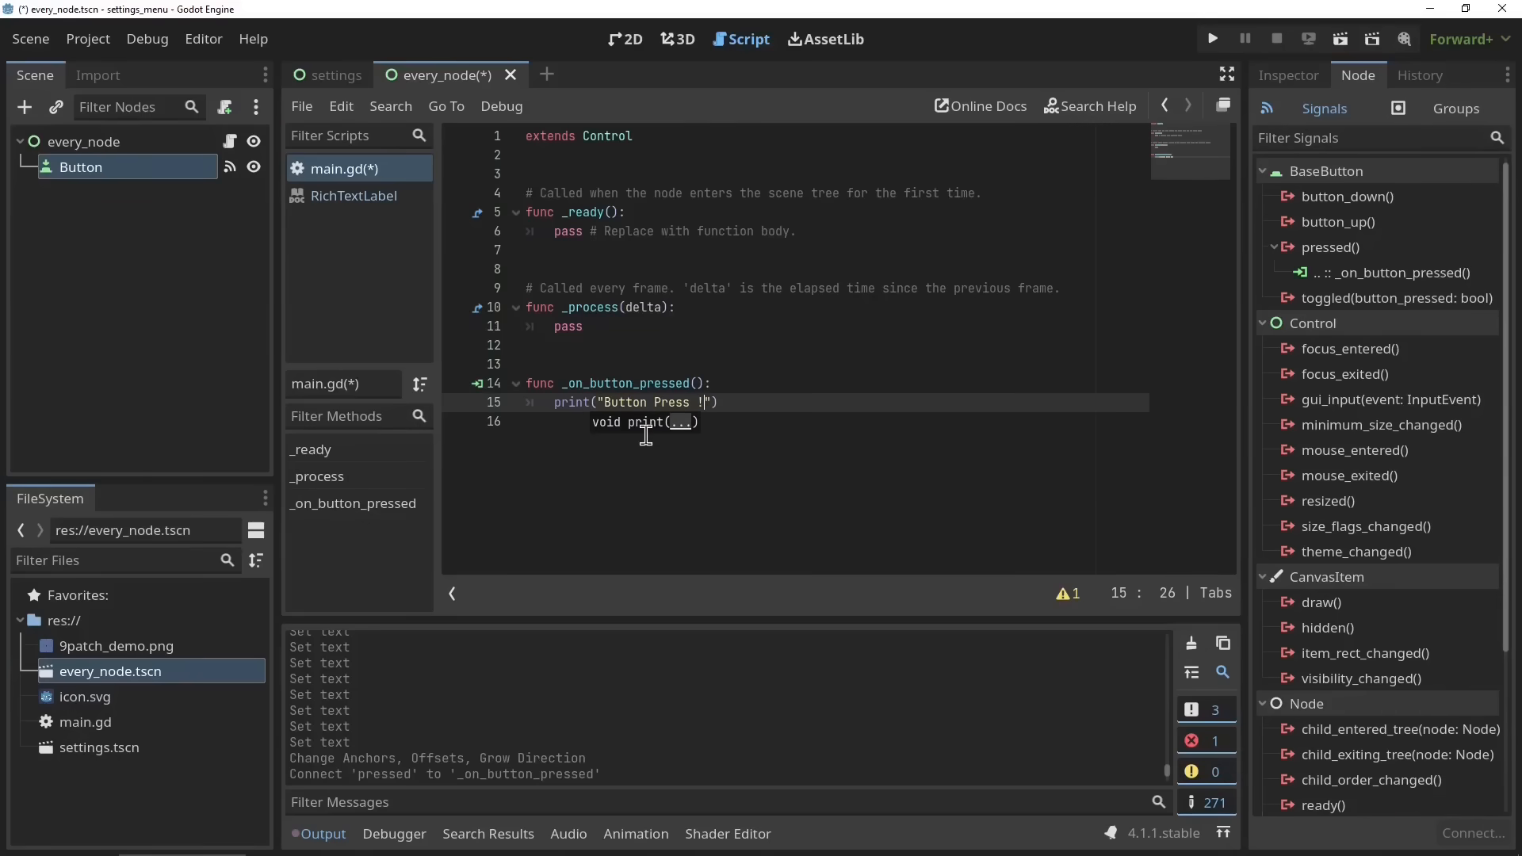
Run the current scene and activate the Test Button several times to check its printed output
left_click(1340, 39)
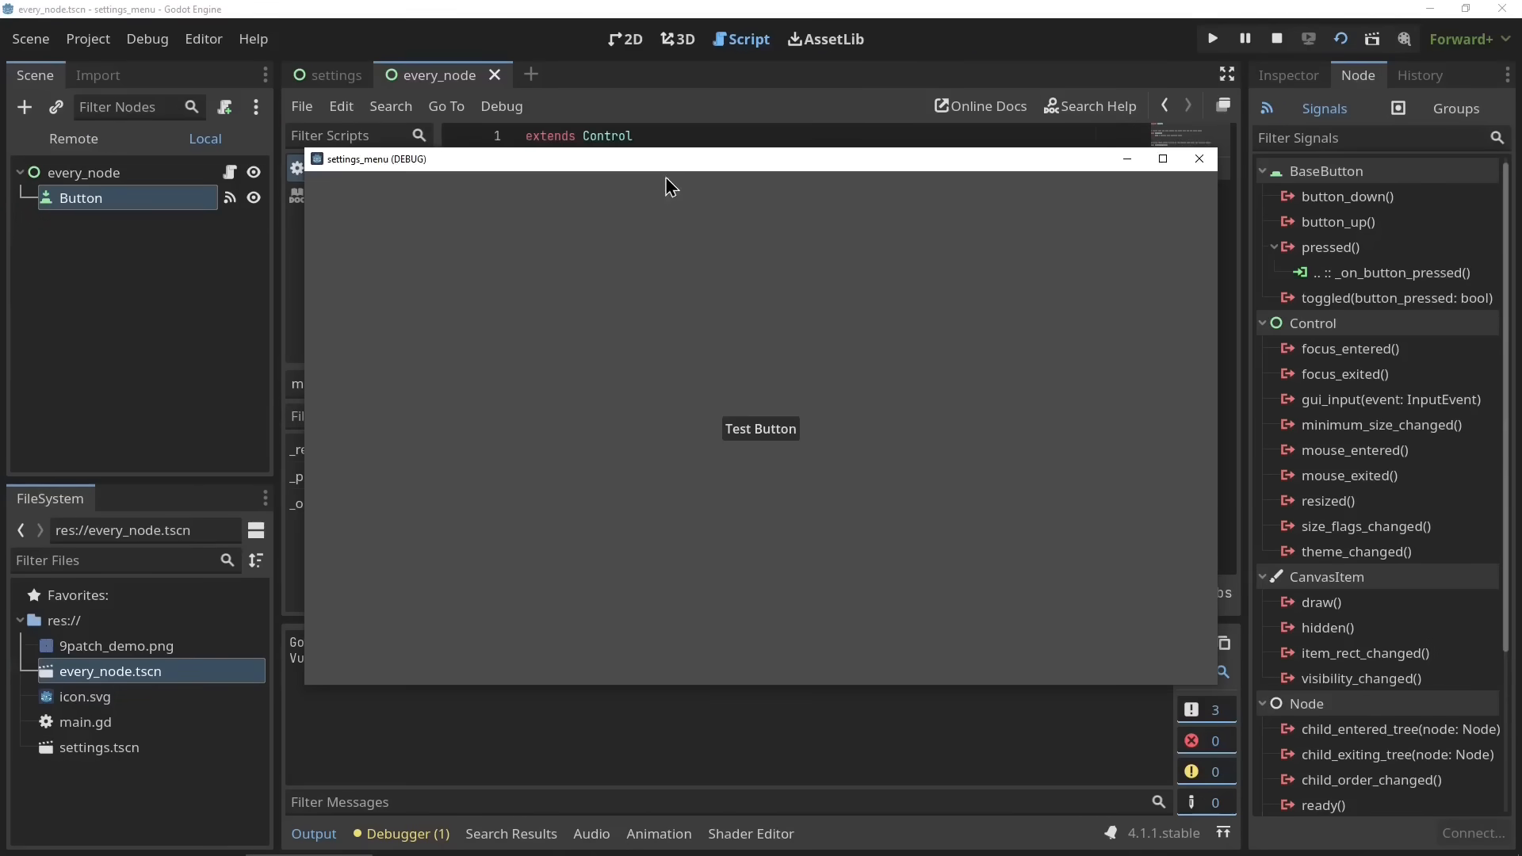
left_click_drag(664, 166, 626, 117)
left_click(717, 382)
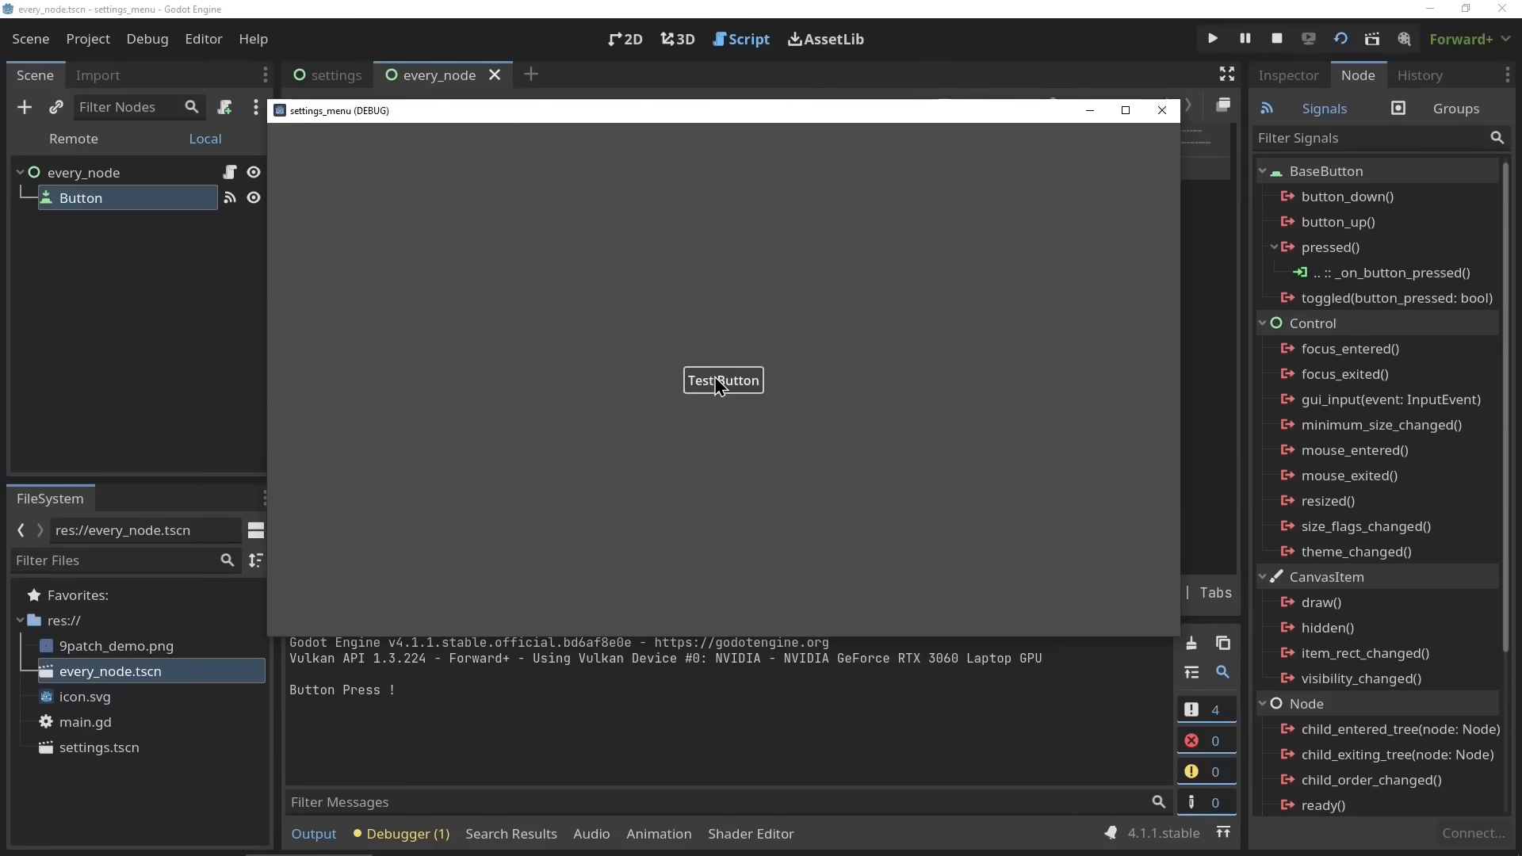
left_click(717, 382)
left_click(718, 382)
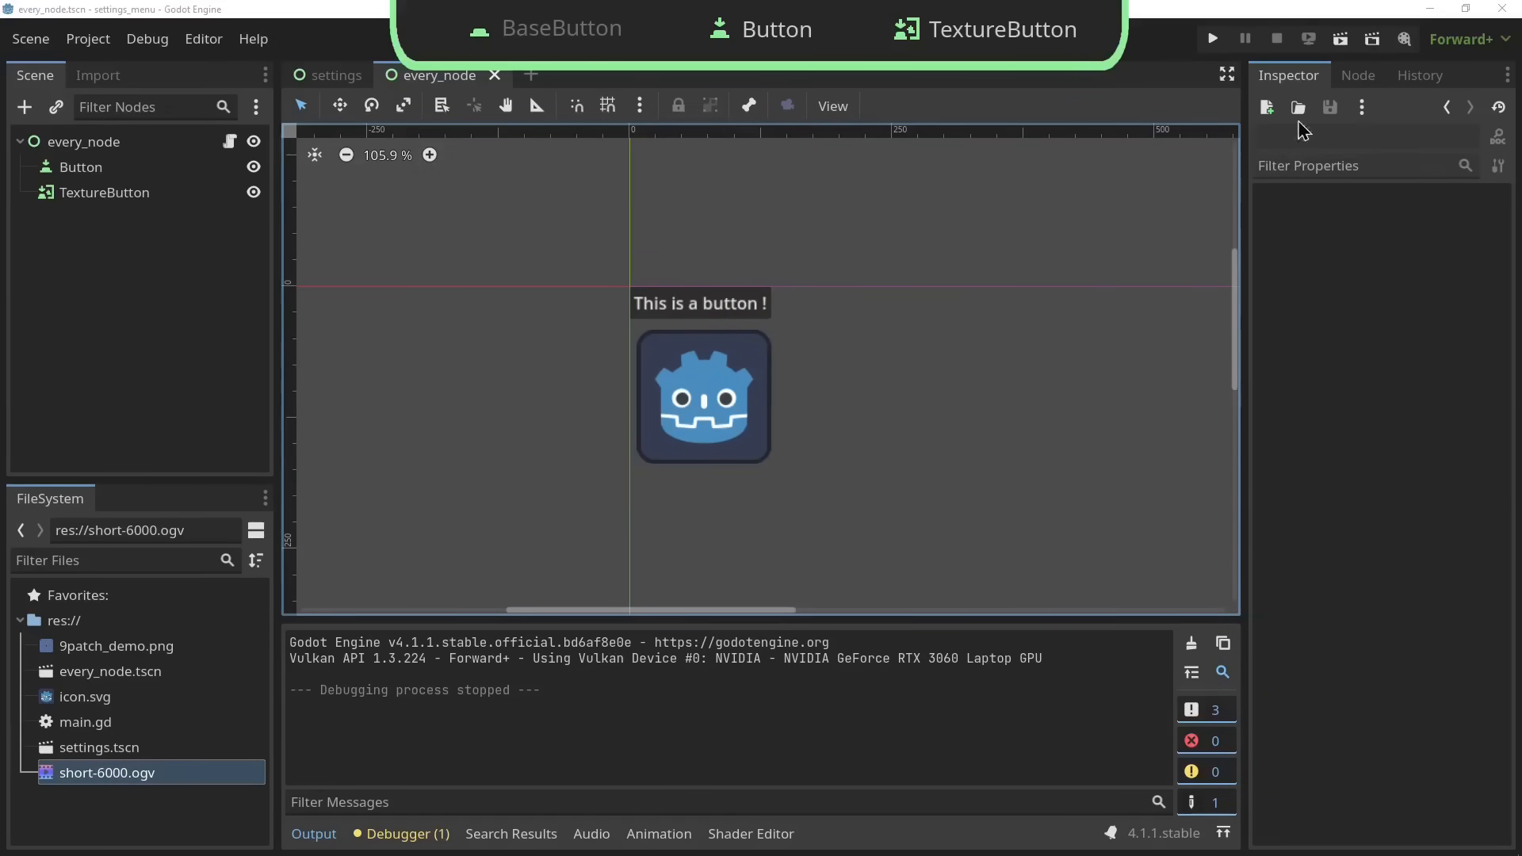
Run the scene with the Button and TextureButton, try the "This is a button !" button twice, and close the test window
left_click(1341, 39)
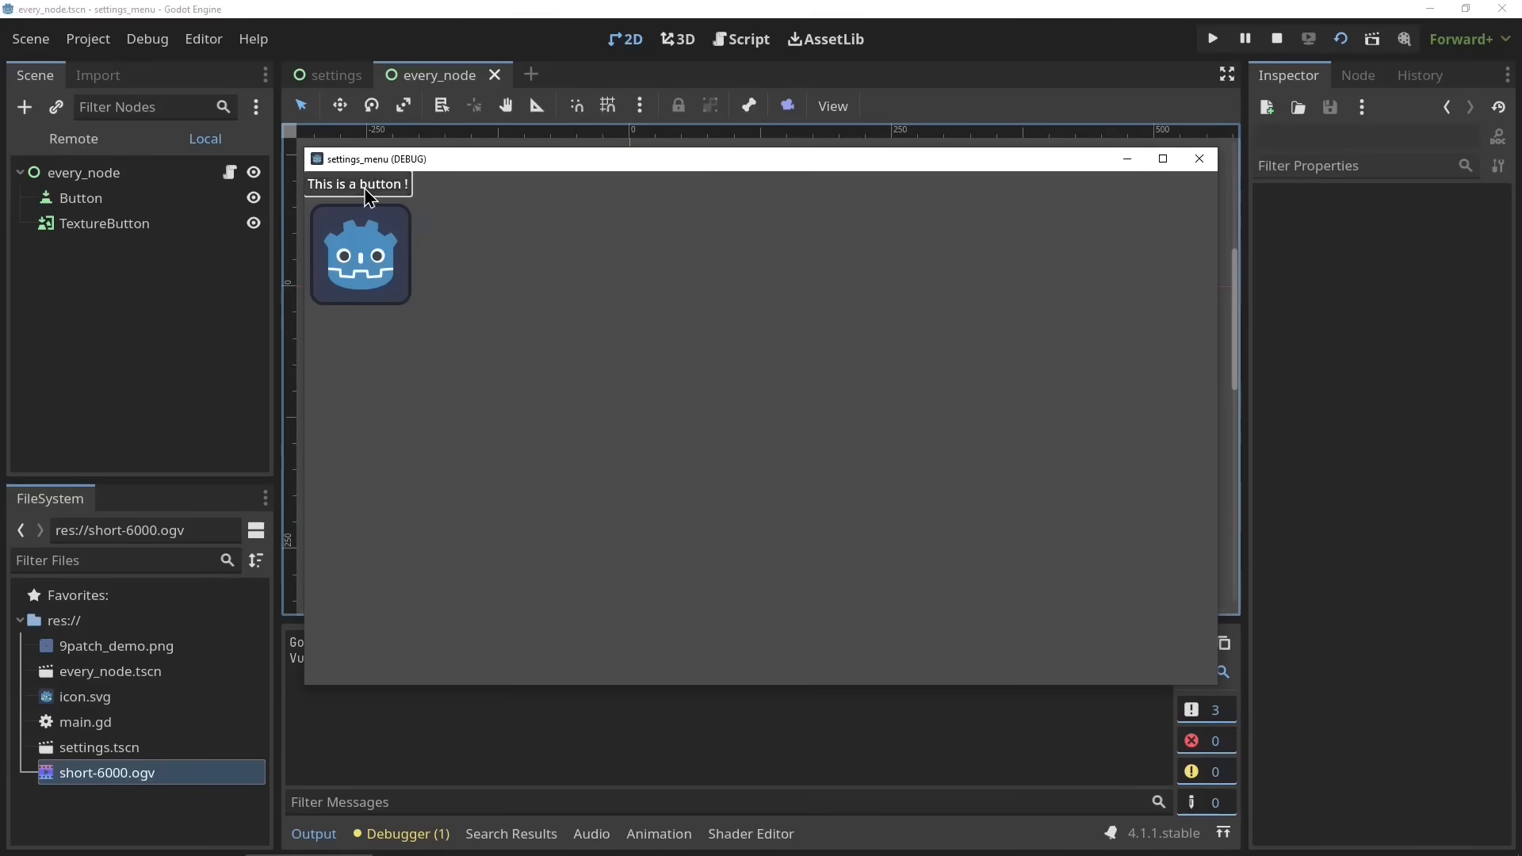
left_click(363, 188)
left_click(363, 189)
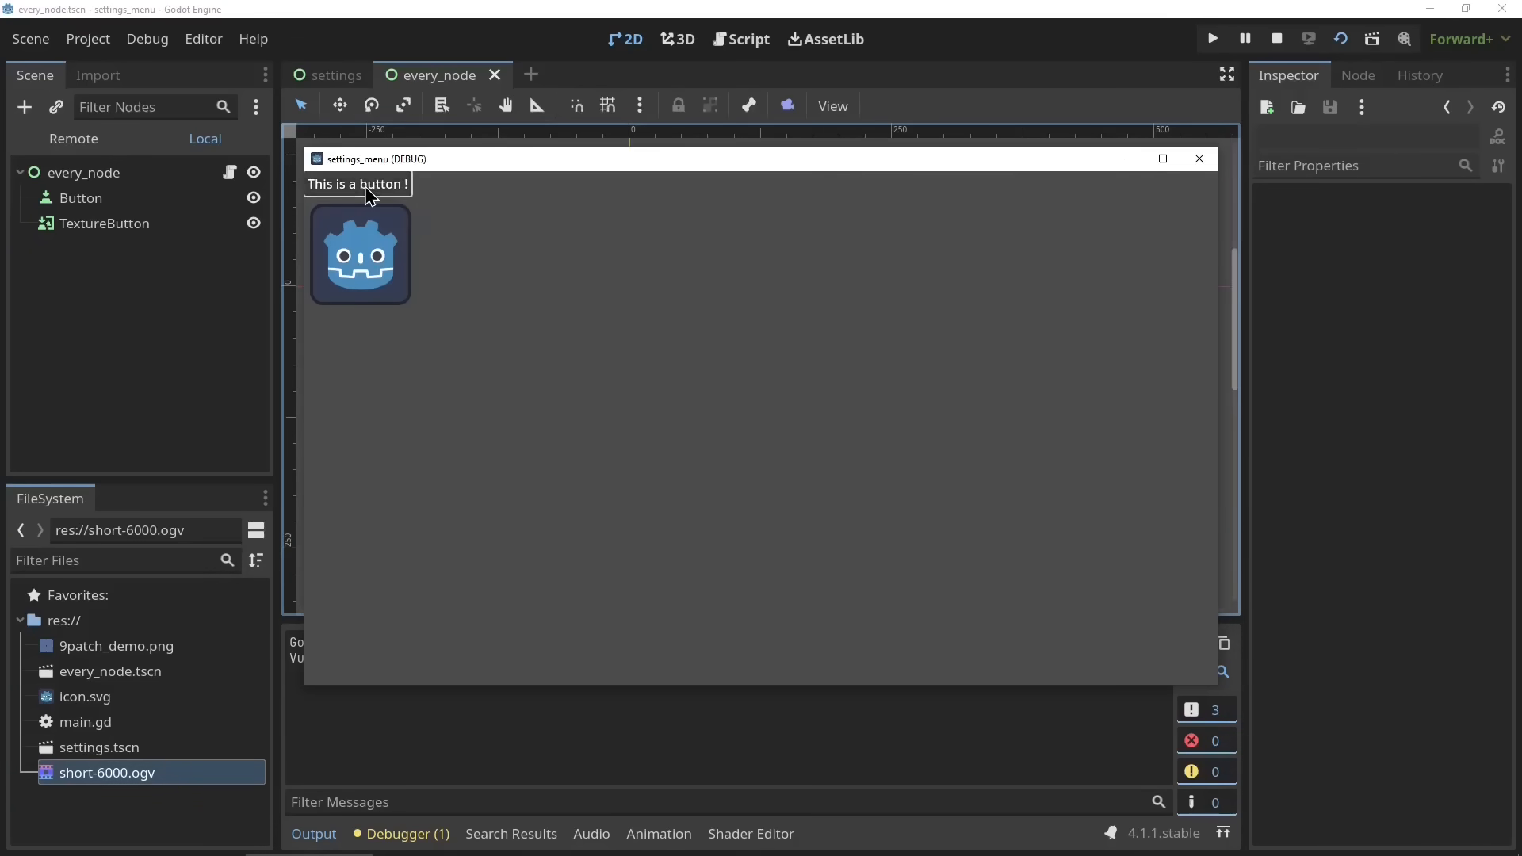
left_click(1200, 160)
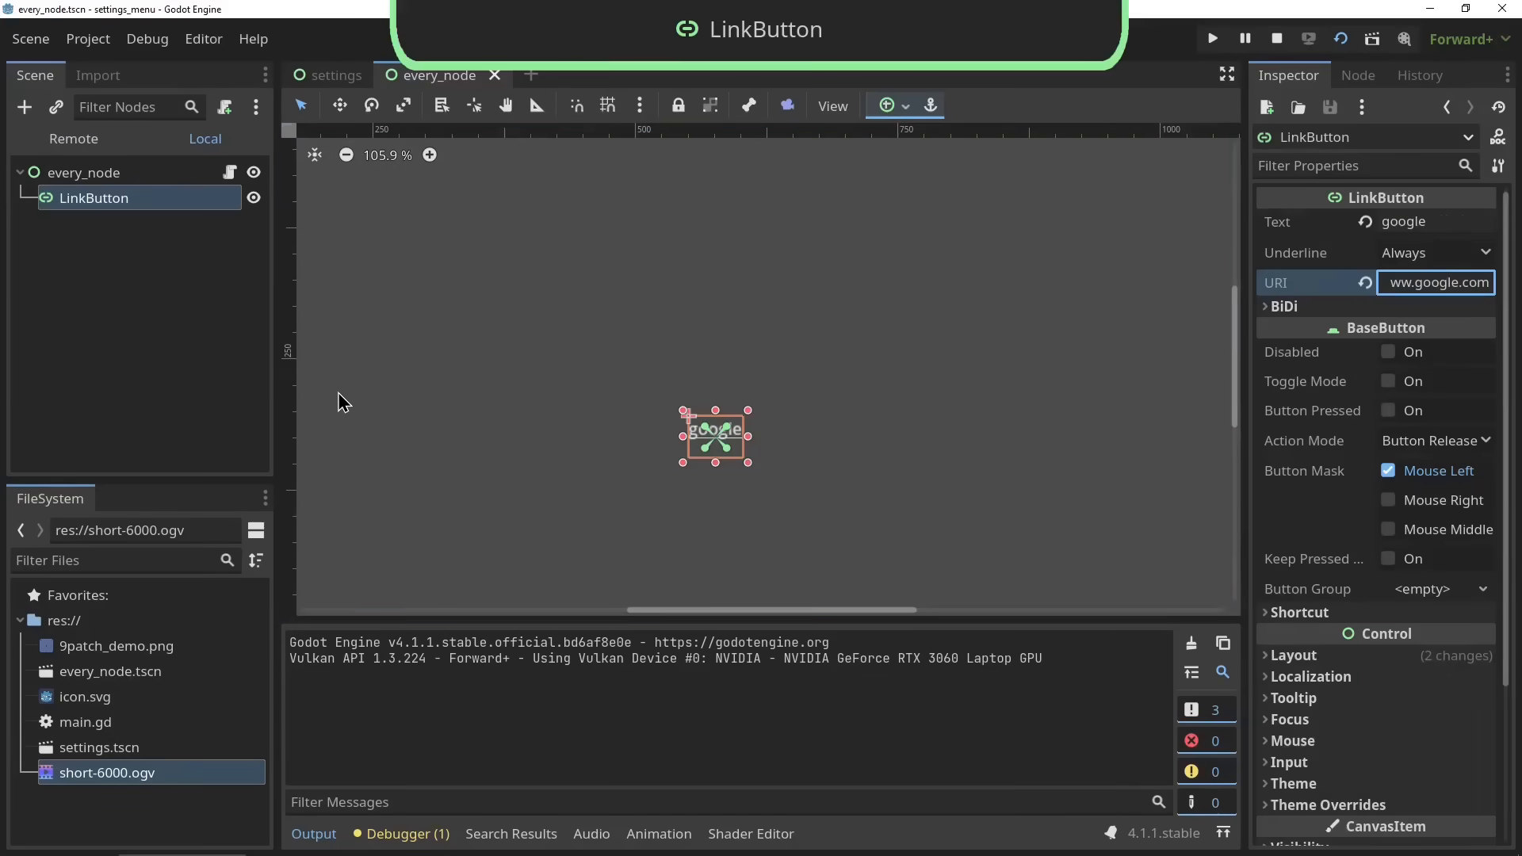
Deselect the LinkButton, run the current scene and follow its google link
left_click(509, 433)
middle_click_drag(509, 432, 523, 421)
scroll(729, 434, "down", 1)
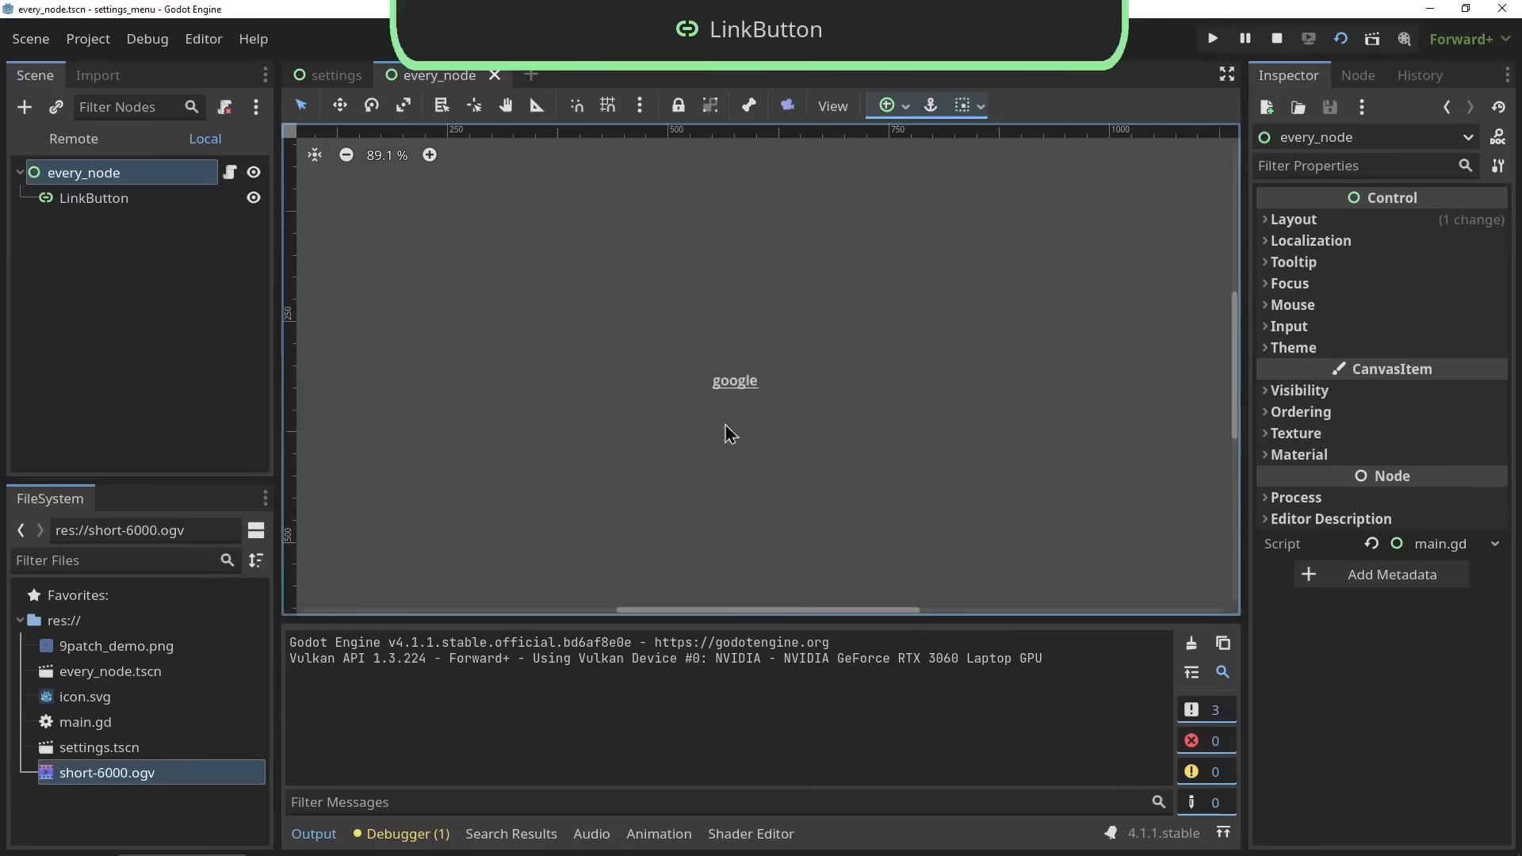
left_click(1339, 44)
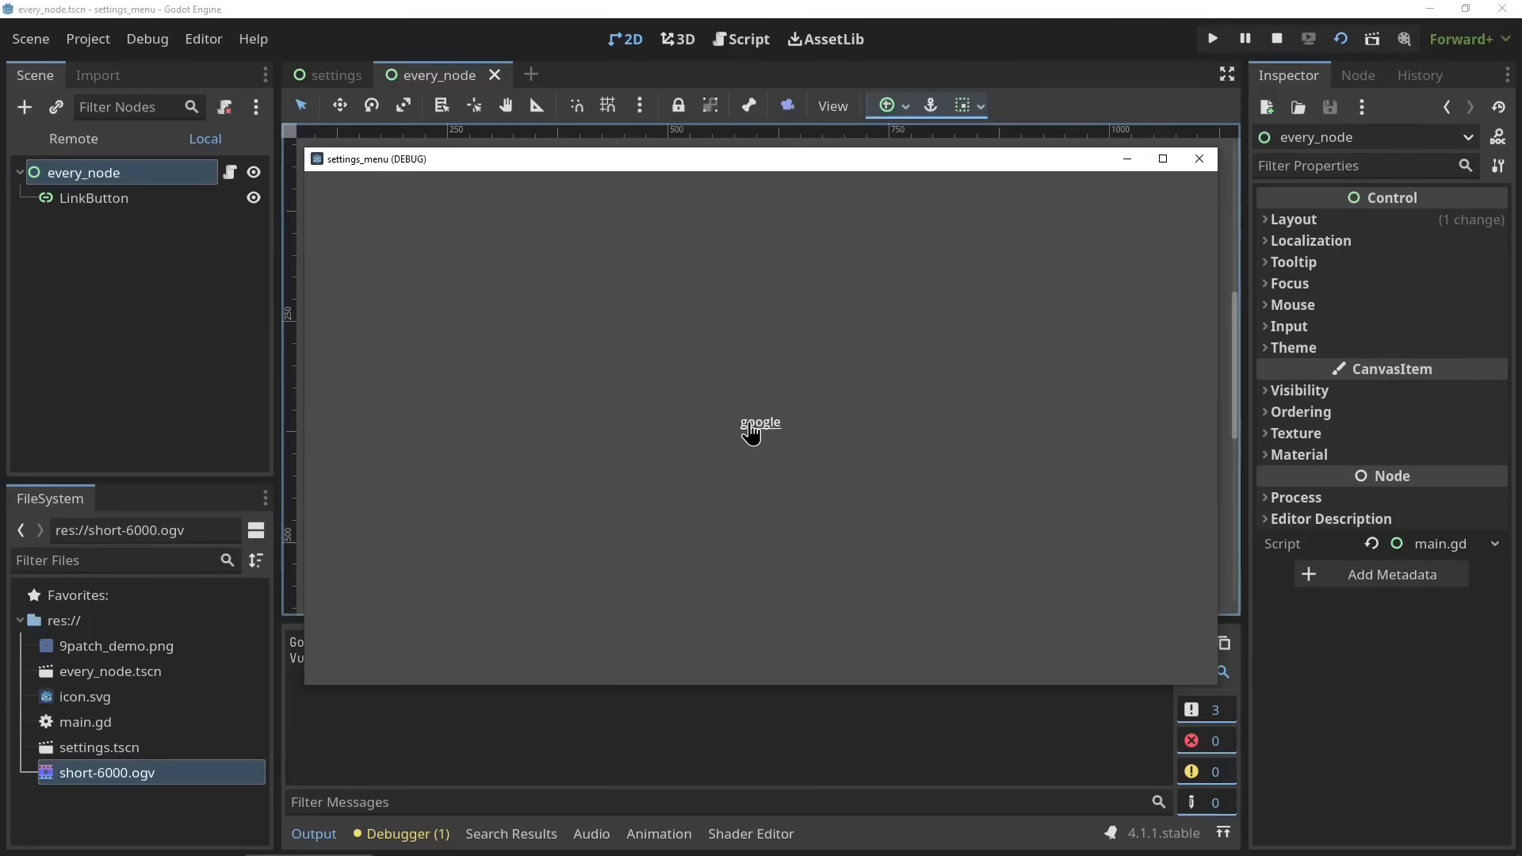
left_click(752, 432)
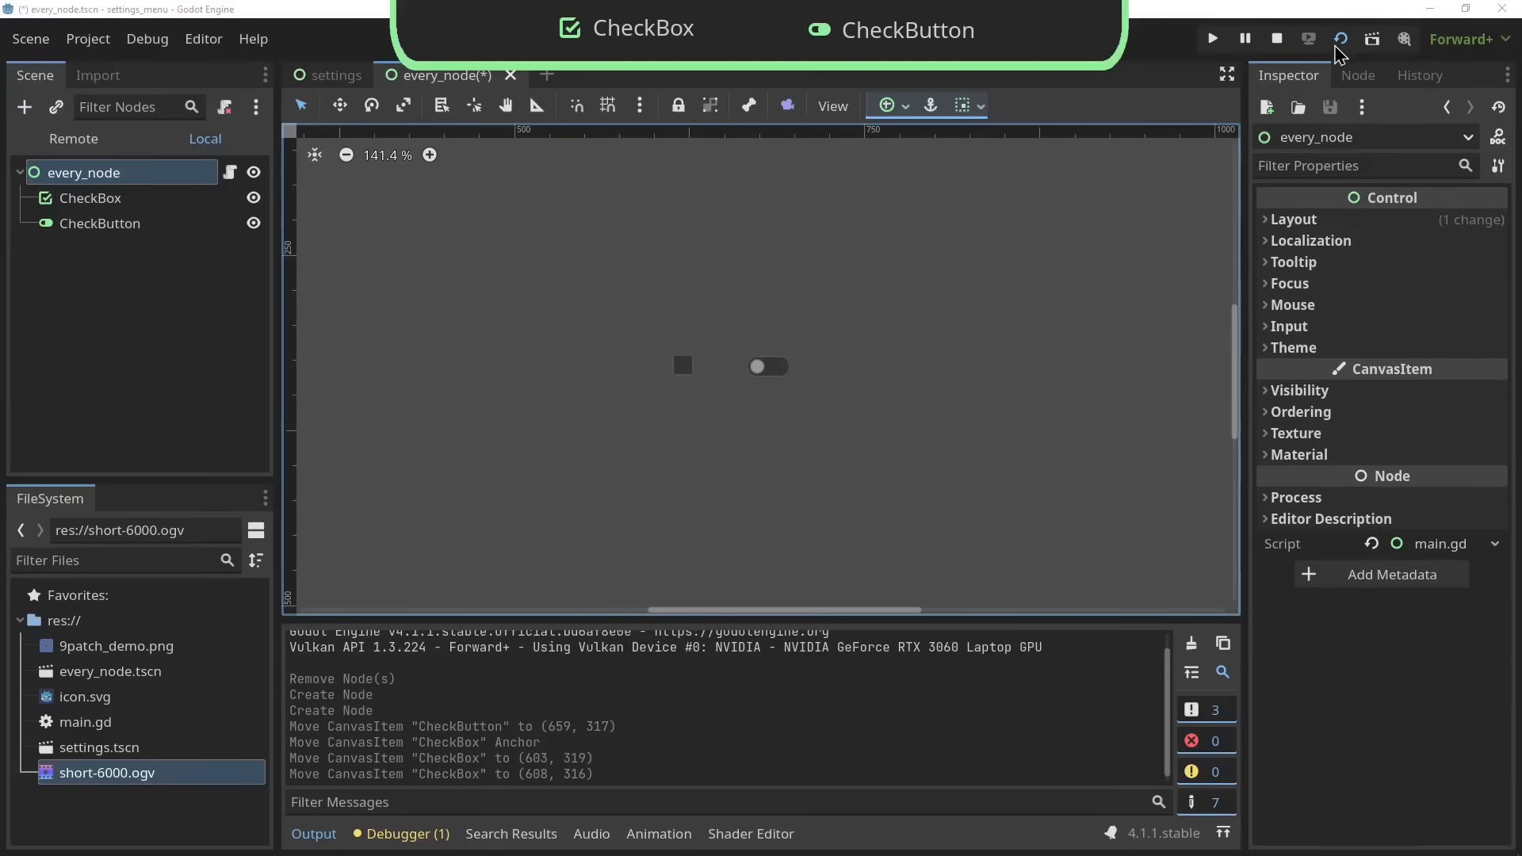
Run the current scene, toggle the CheckBox and CheckButton on and off repeatedly, and close the test window
left_click(1338, 44)
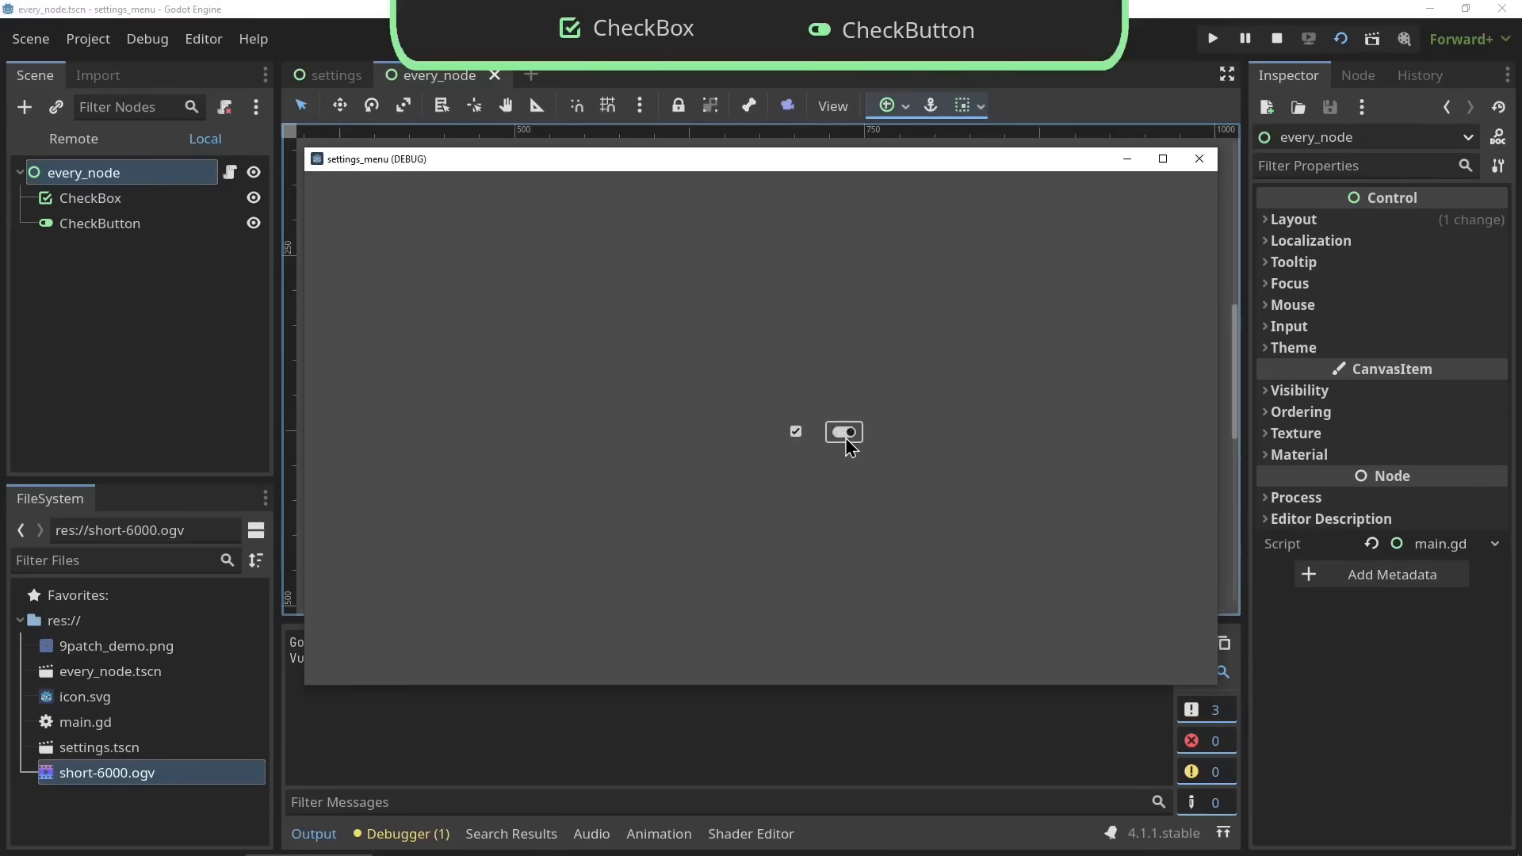
double_click(846, 439)
left_click(794, 436)
left_click(845, 438)
left_click(845, 438)
left_click(796, 435)
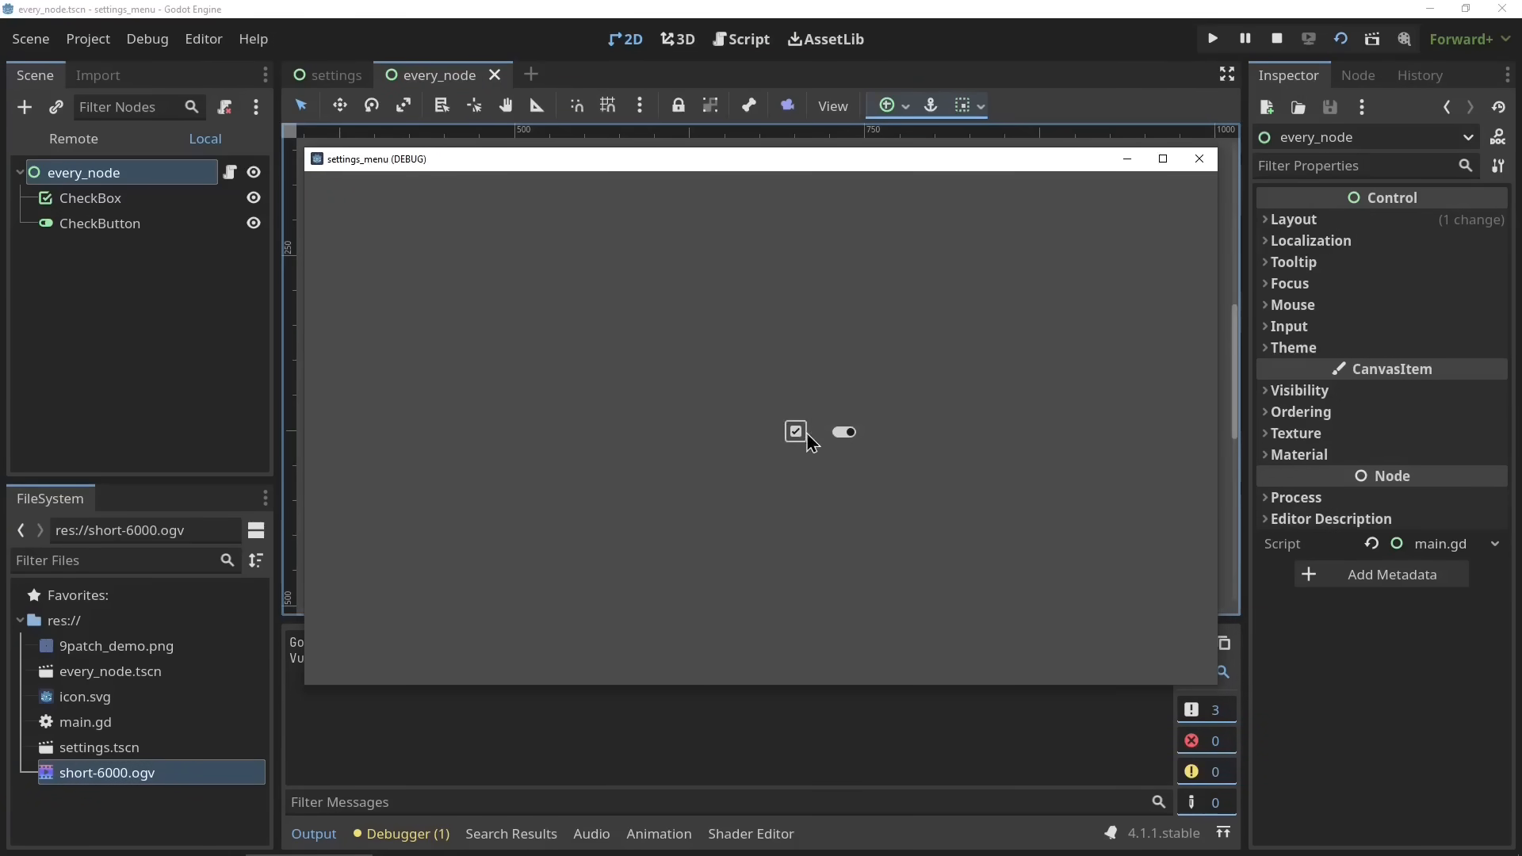
left_click(840, 436)
double_click(797, 435)
left_click(840, 436)
left_click(1200, 158)
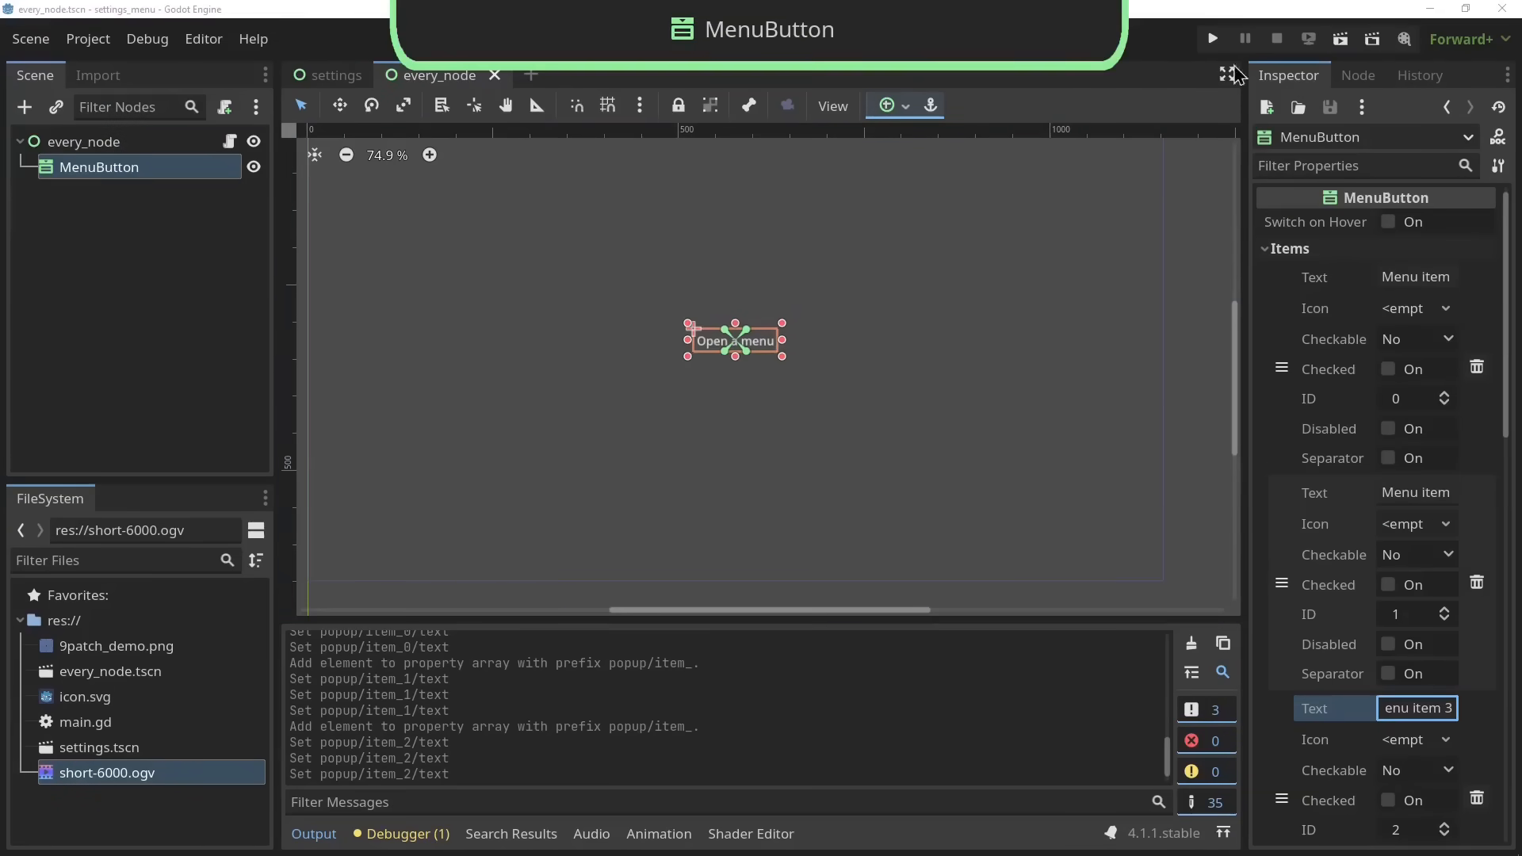
Run the current scene, open the MenuButton's "Open a menu" list, dismiss it and close the test window
key("F6")
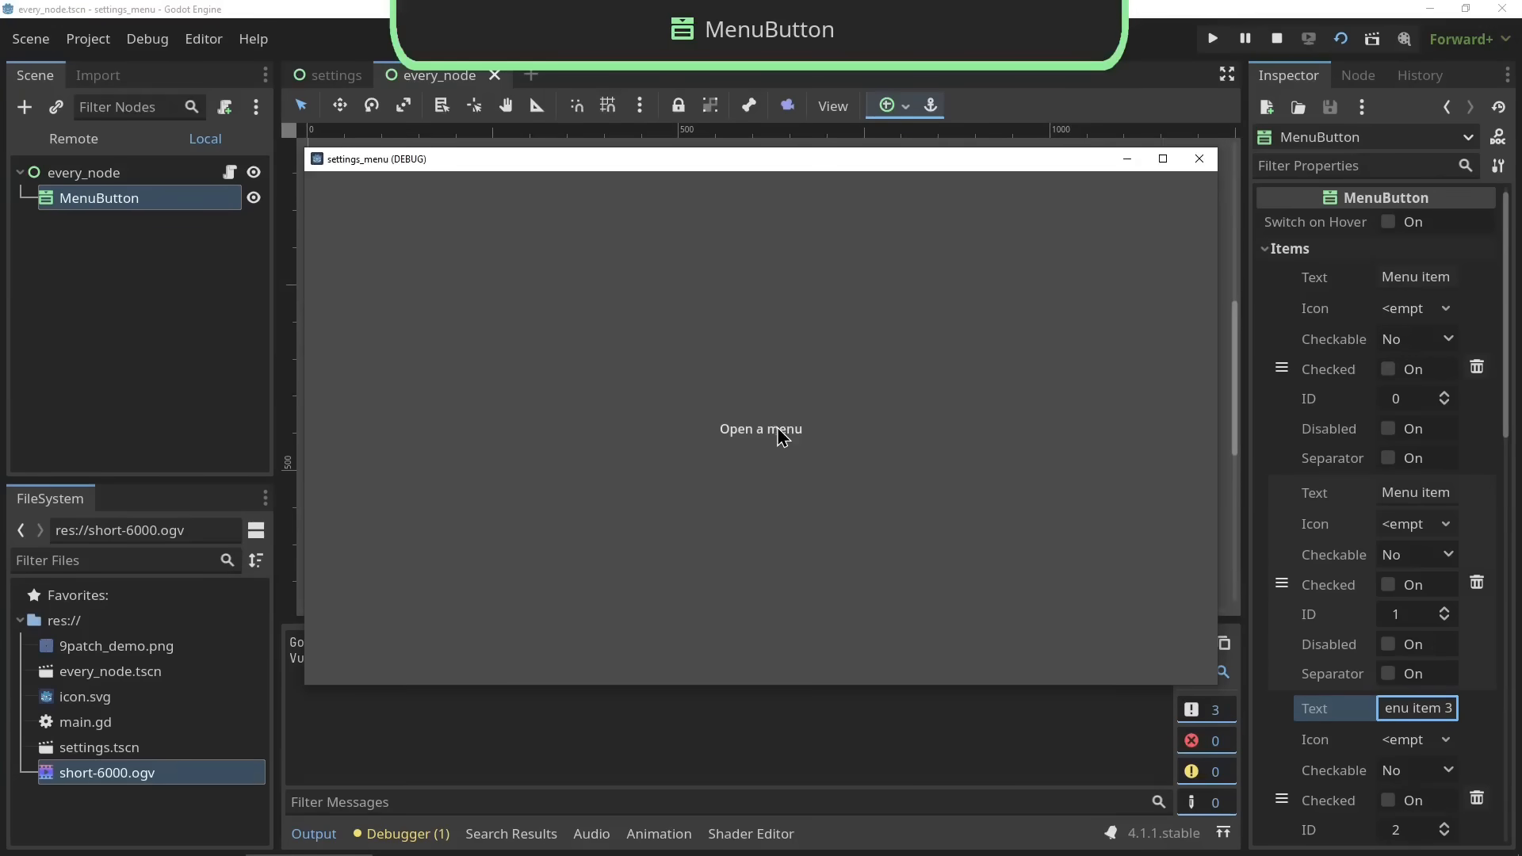
left_click(781, 433)
left_click(936, 377)
left_click(1200, 159)
Run the current scene with the OptionButton and switch its choice to 800x600, 1920x1080, 1280x720 and back to 800x600
scroll(1347, 206, "down", 2)
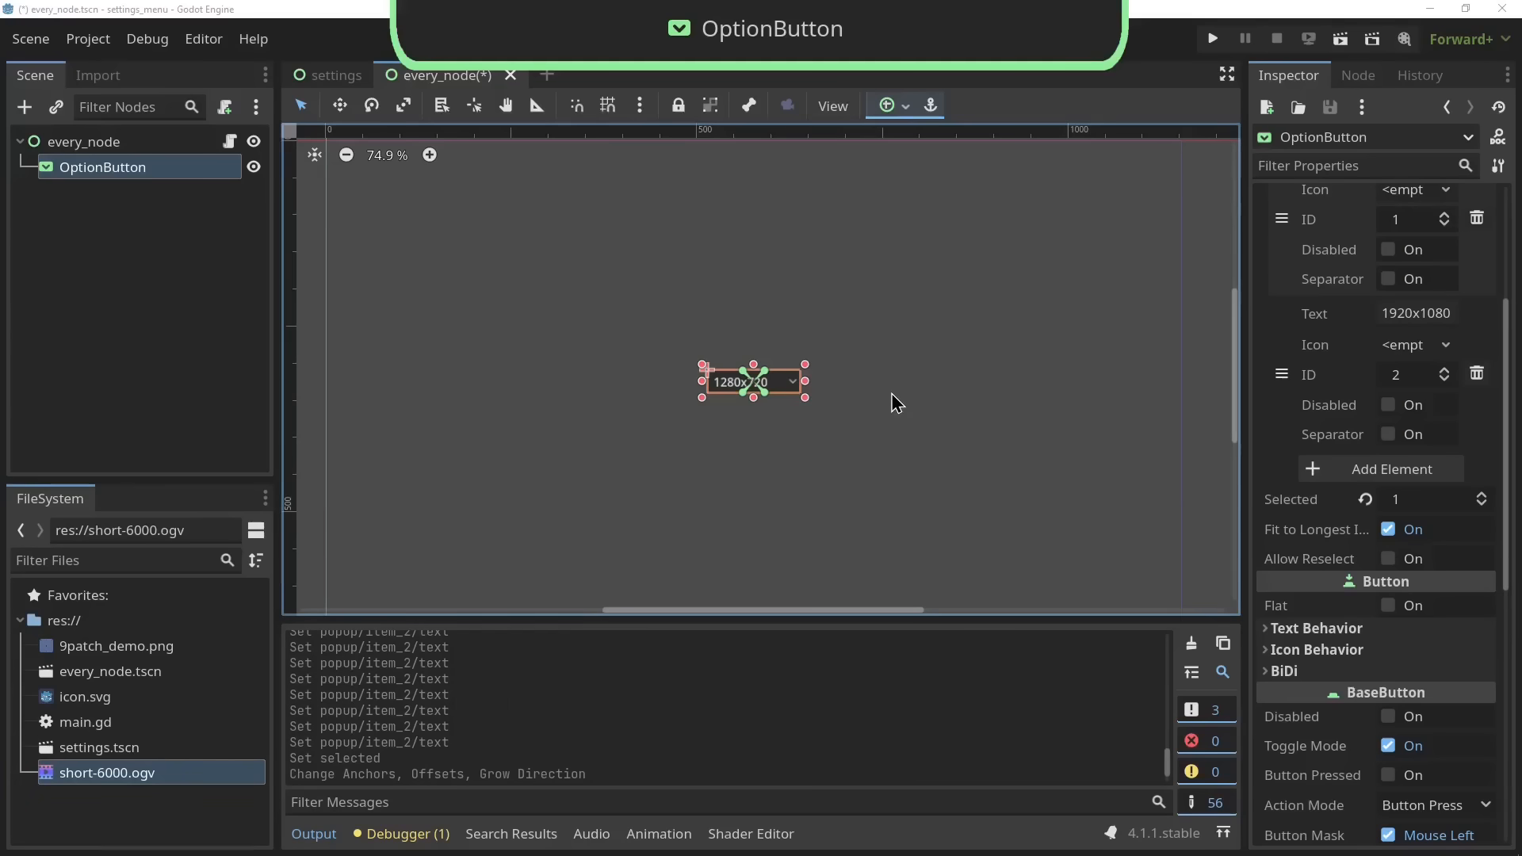
left_click(896, 403)
left_click(1341, 41)
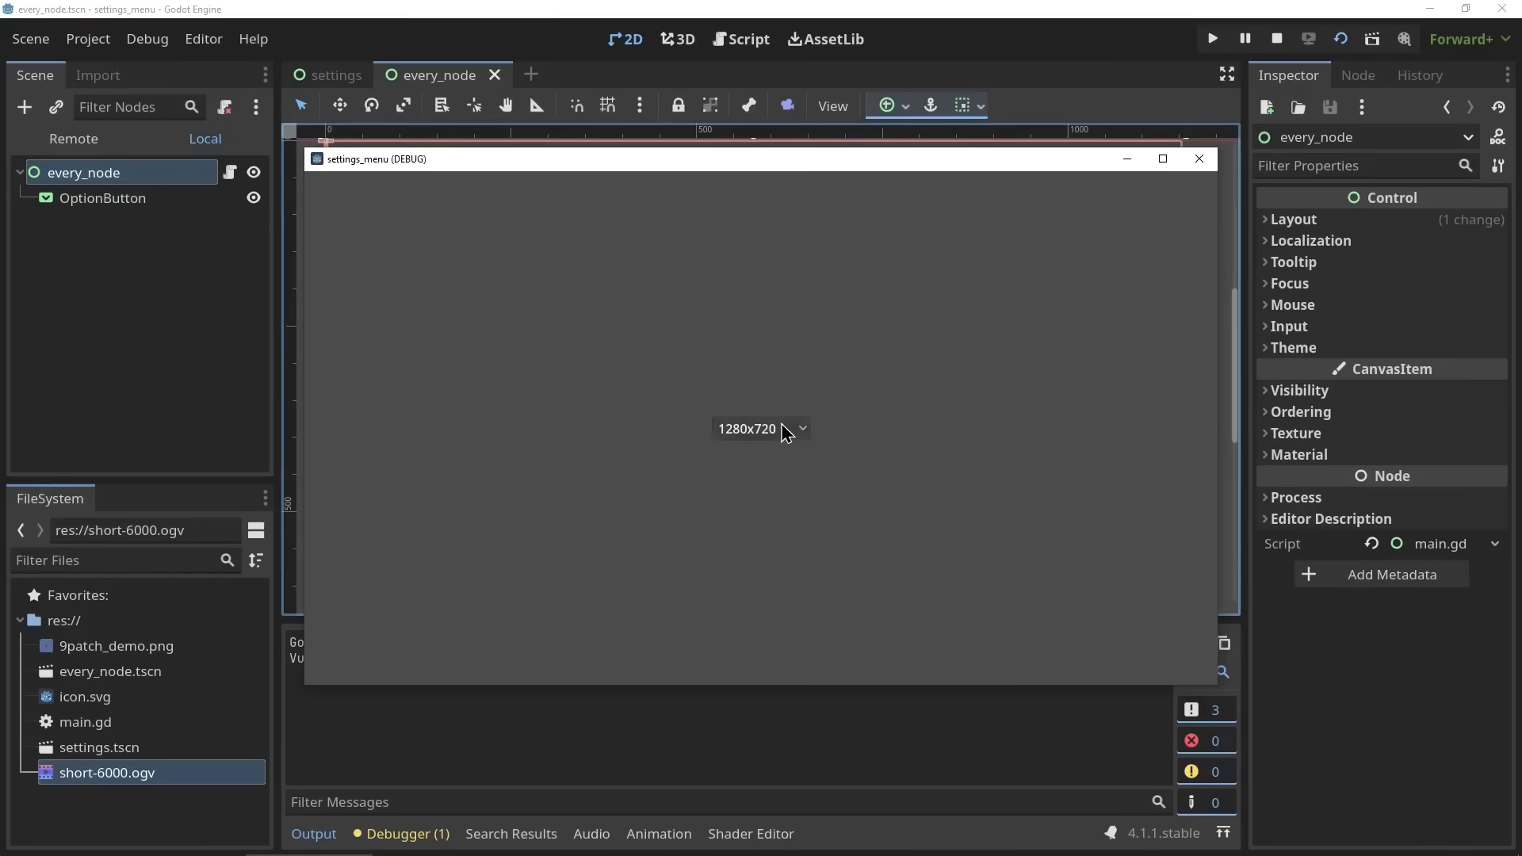
left_click(785, 428)
left_click(789, 453)
left_click(799, 438)
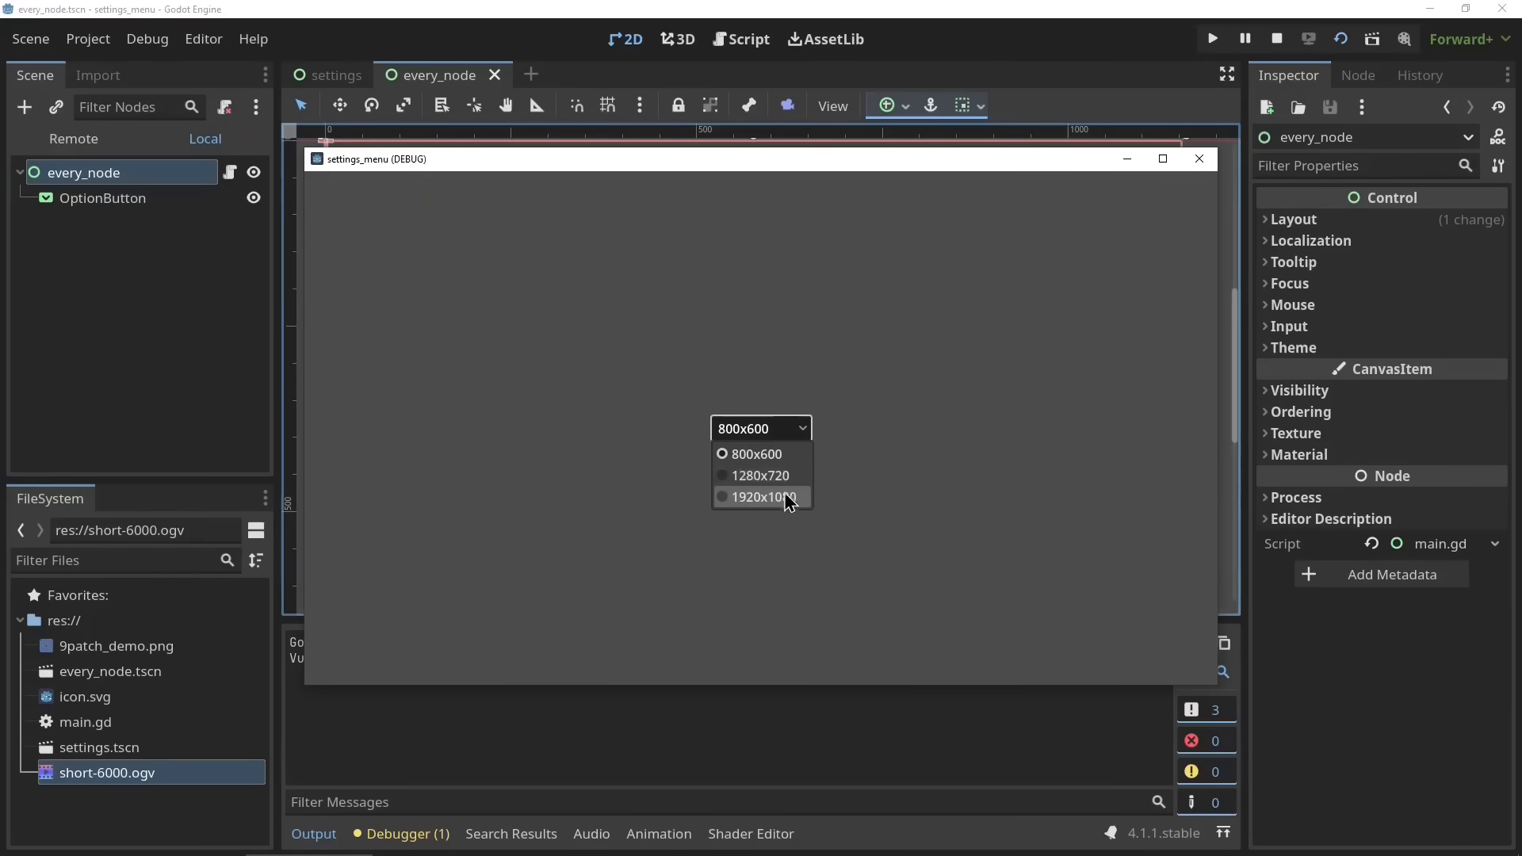
left_click(793, 497)
left_click(798, 432)
left_click(795, 475)
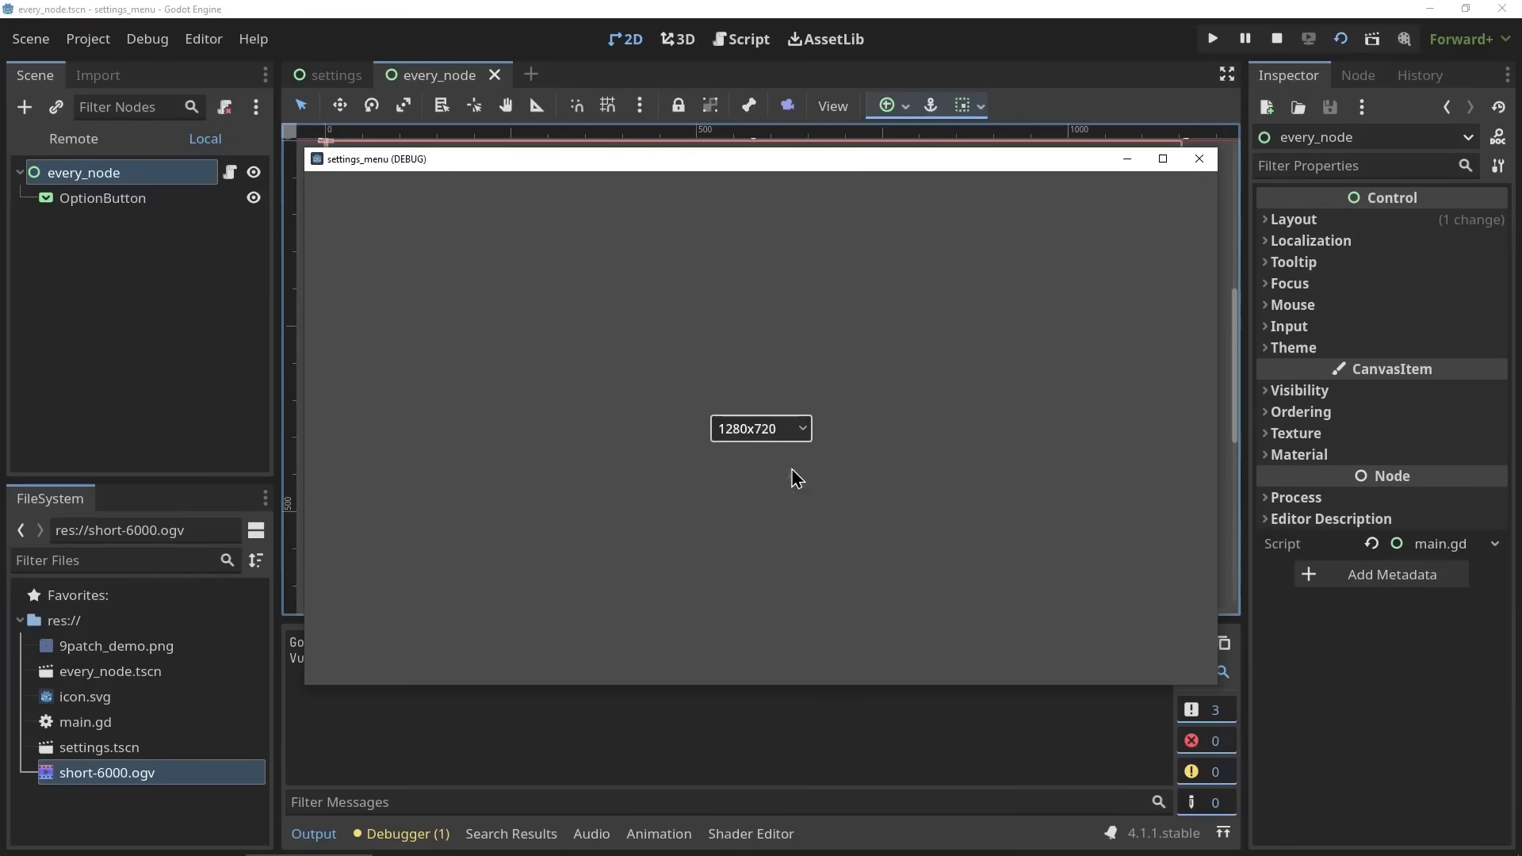
left_click(799, 432)
left_click(788, 454)
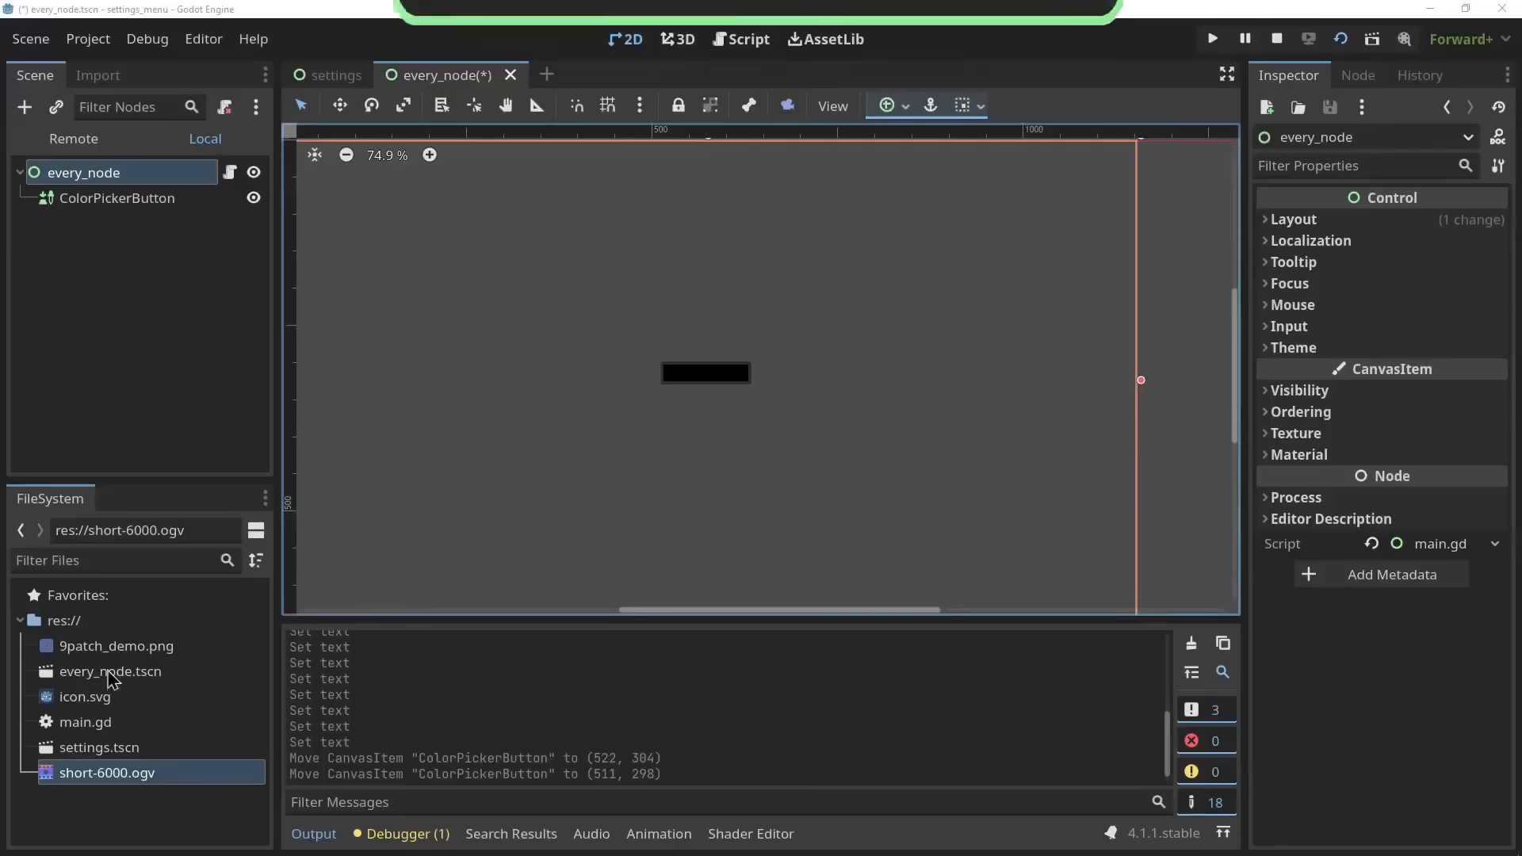
Run the scene with the ColorPickerButton, change its color to red and then blue, and close the test window
left_click(1372, 38)
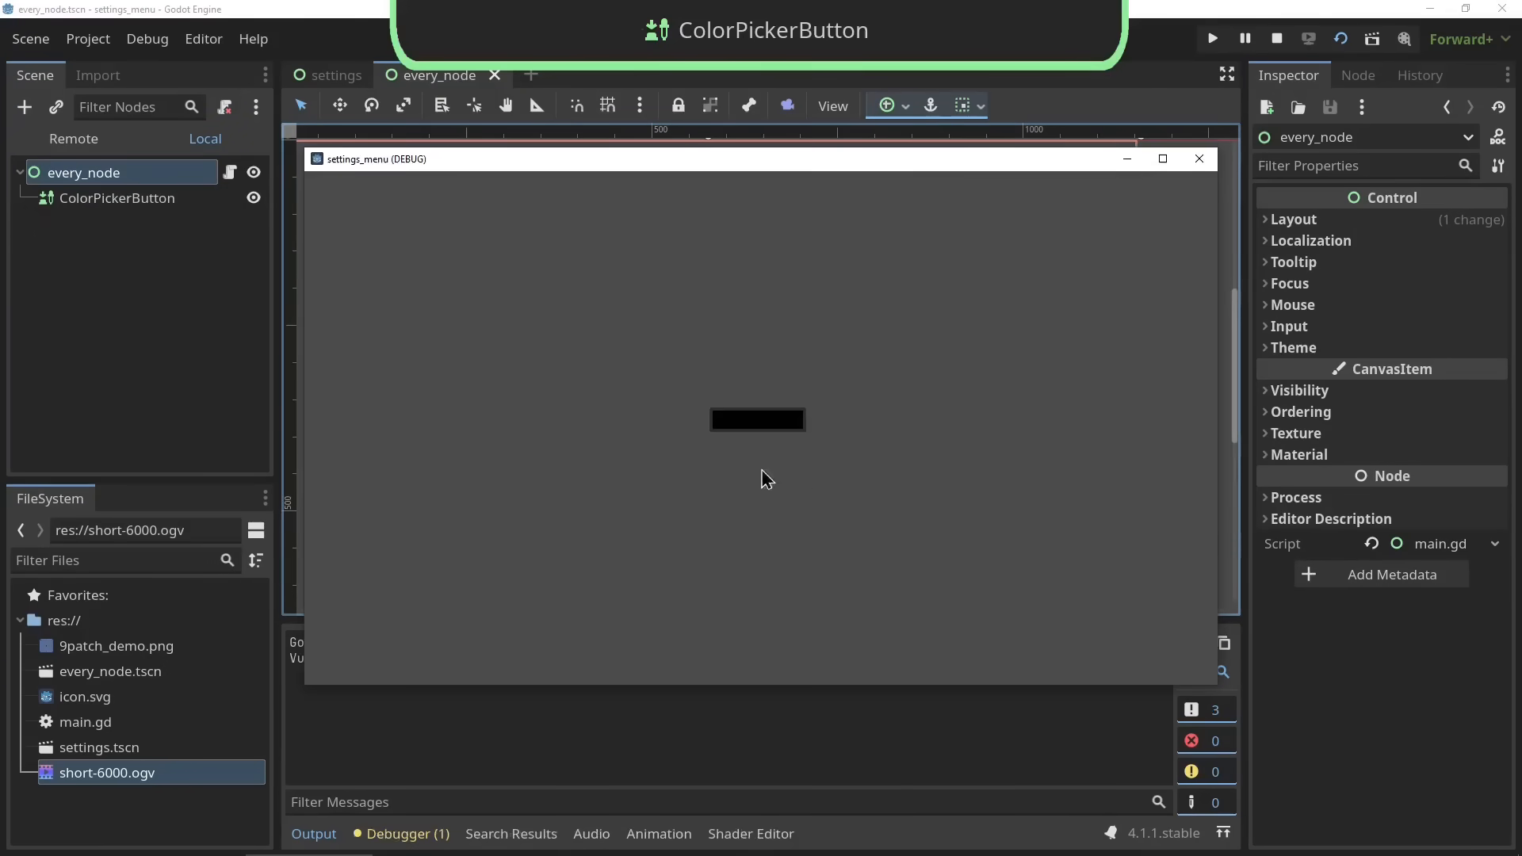
left_click(756, 420)
left_click(821, 256)
left_click(974, 343)
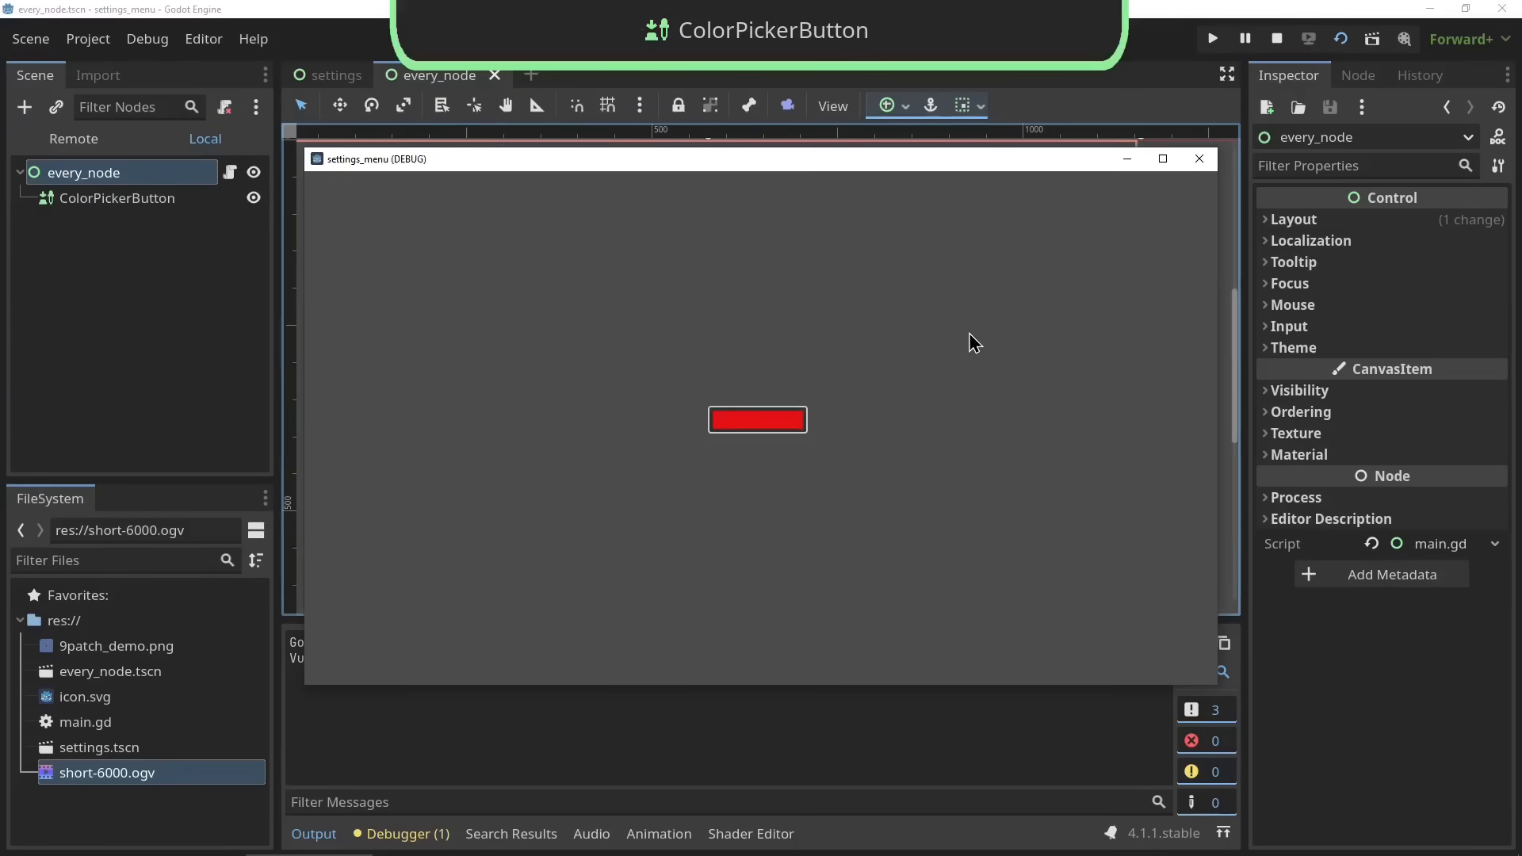
left_click(741, 421)
left_click(859, 364)
left_click_drag(805, 312, 849, 230)
left_click(930, 262)
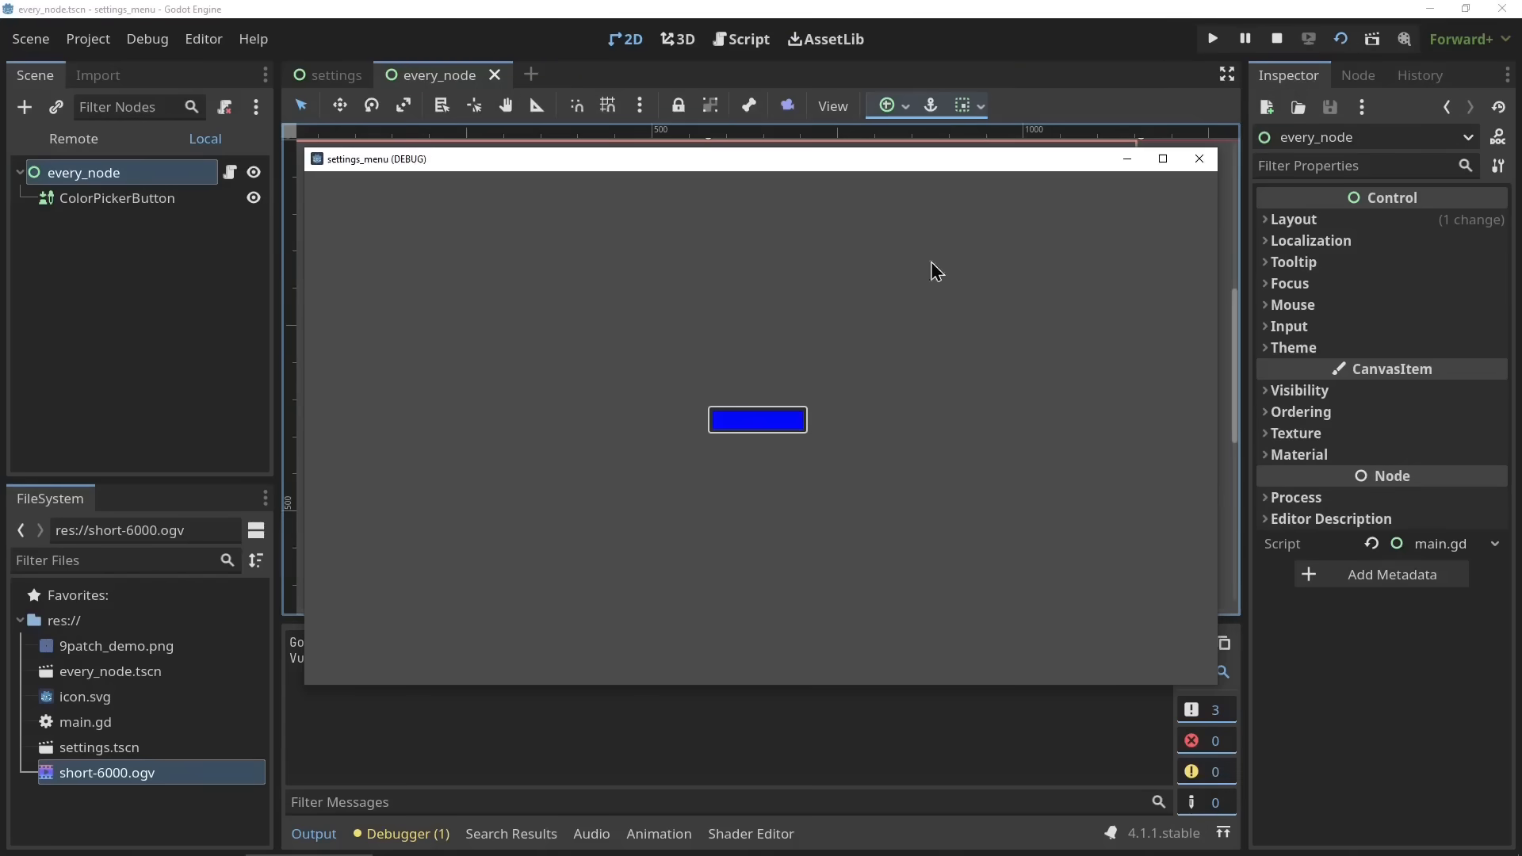
left_click(1200, 159)
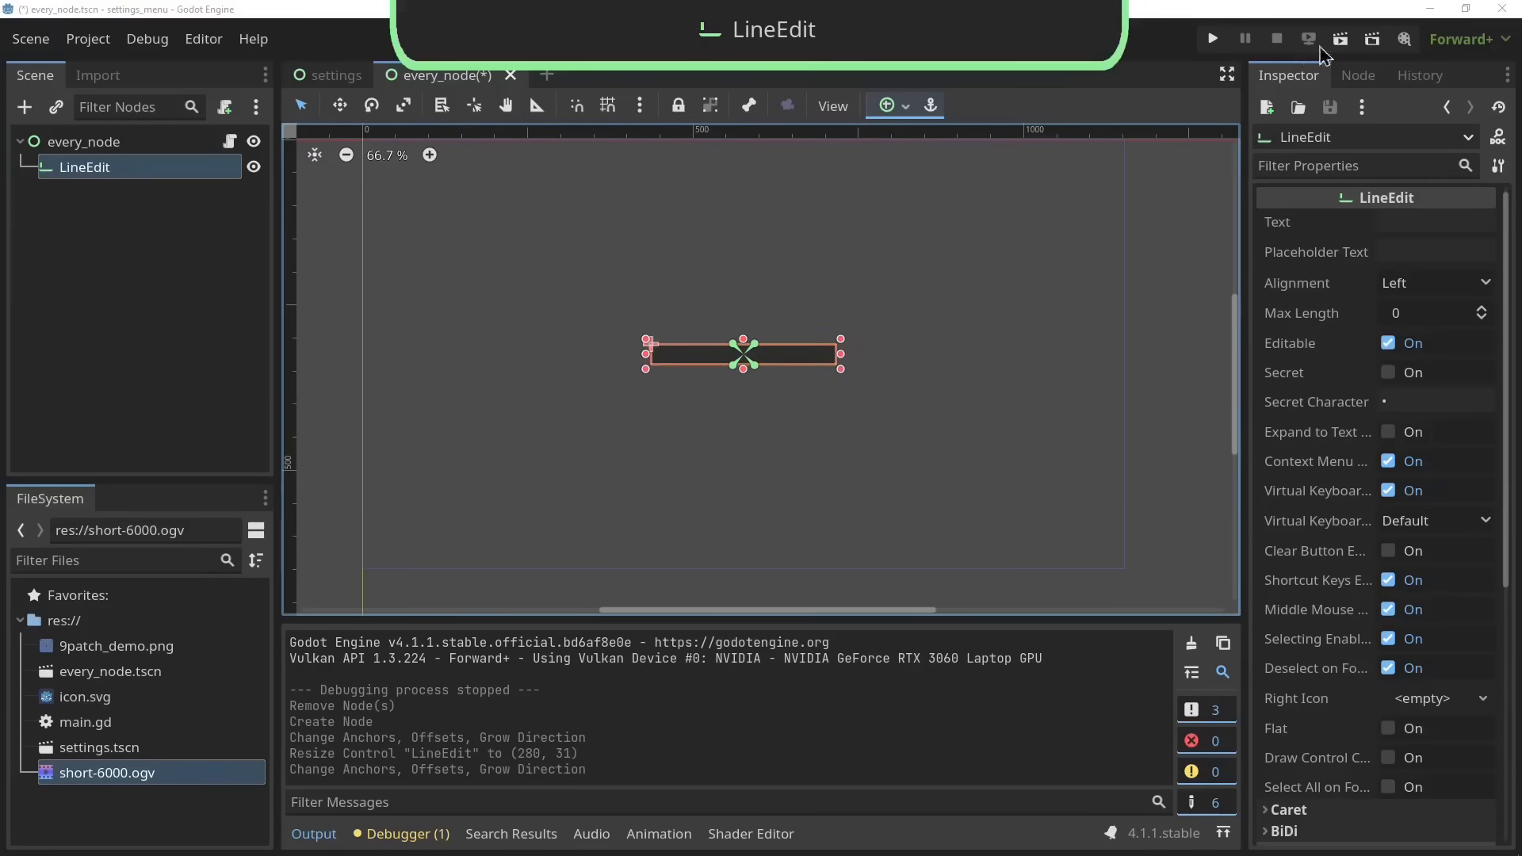
Run the current scene, enter "dwadwad" in the LineEdit and close the test window
left_click(1323, 48)
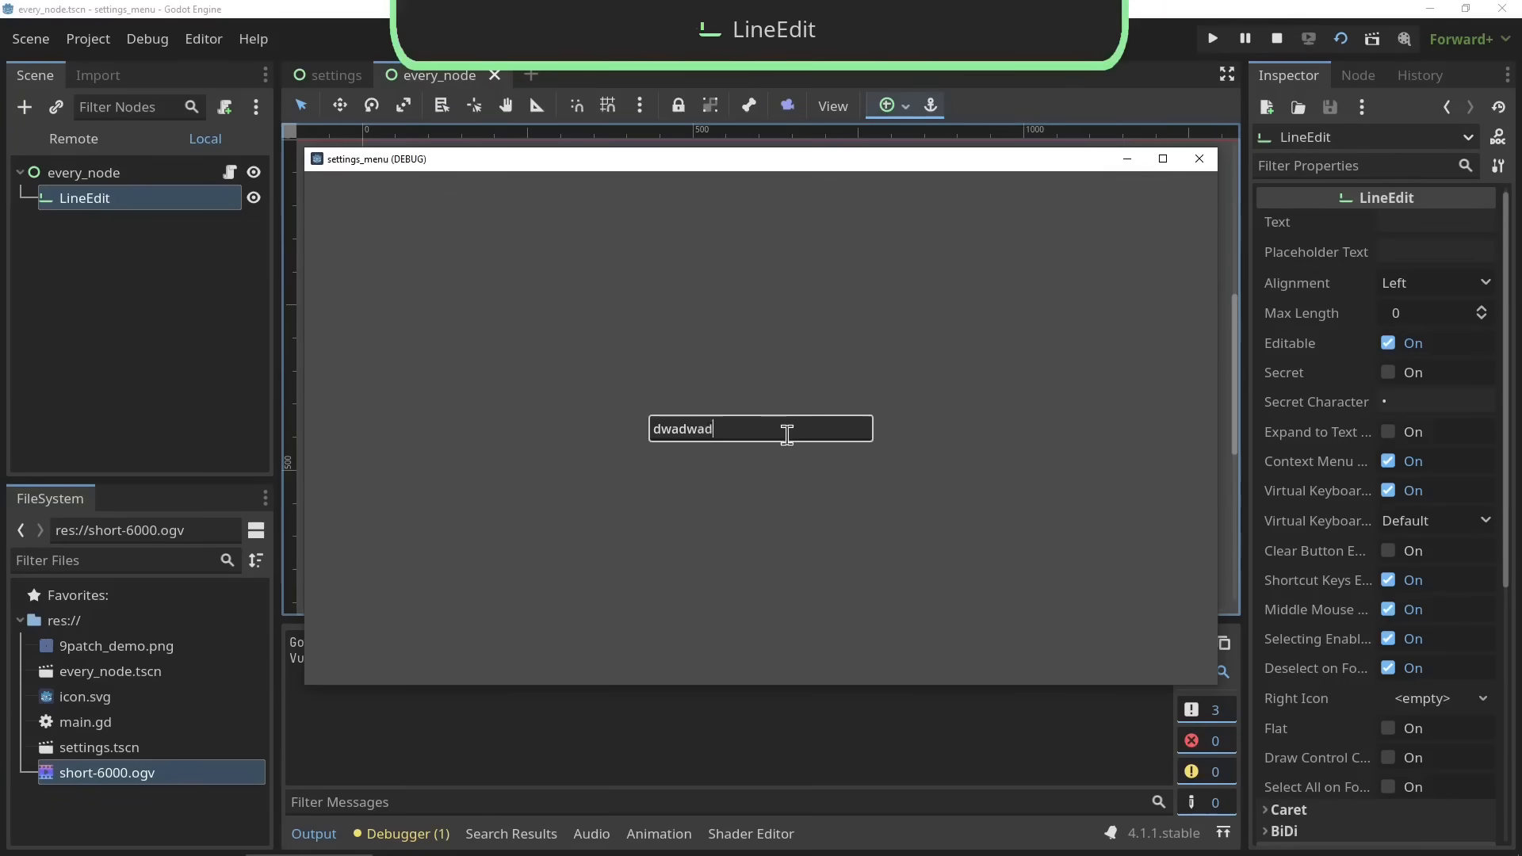
left_click(1200, 158)
Enable the LineEdit's Secret property, save the scene and try the field in a new test run
left_click(1388, 372)
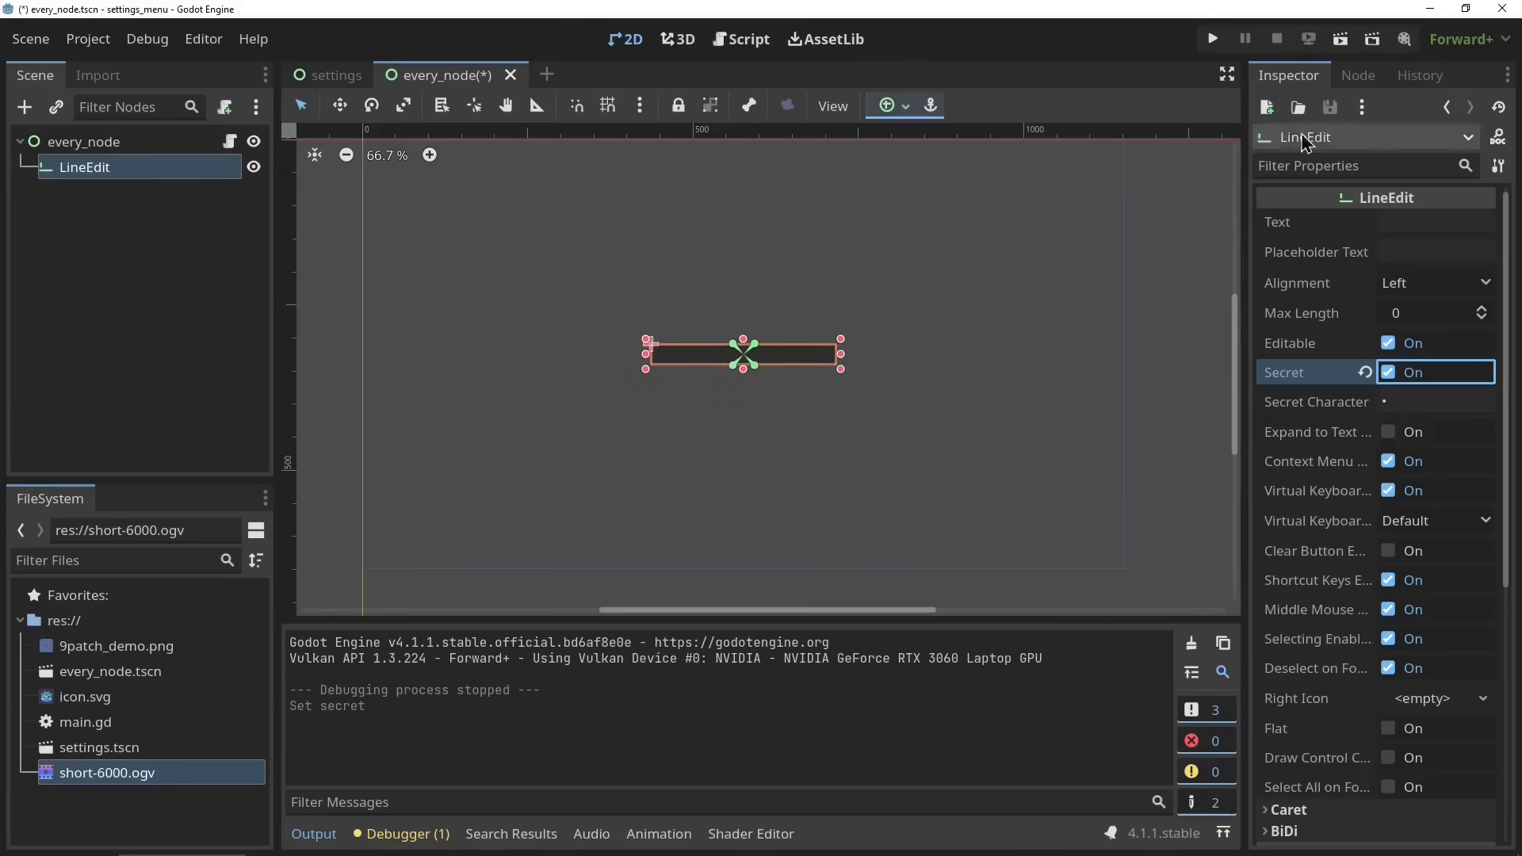
key("ctrl+s")
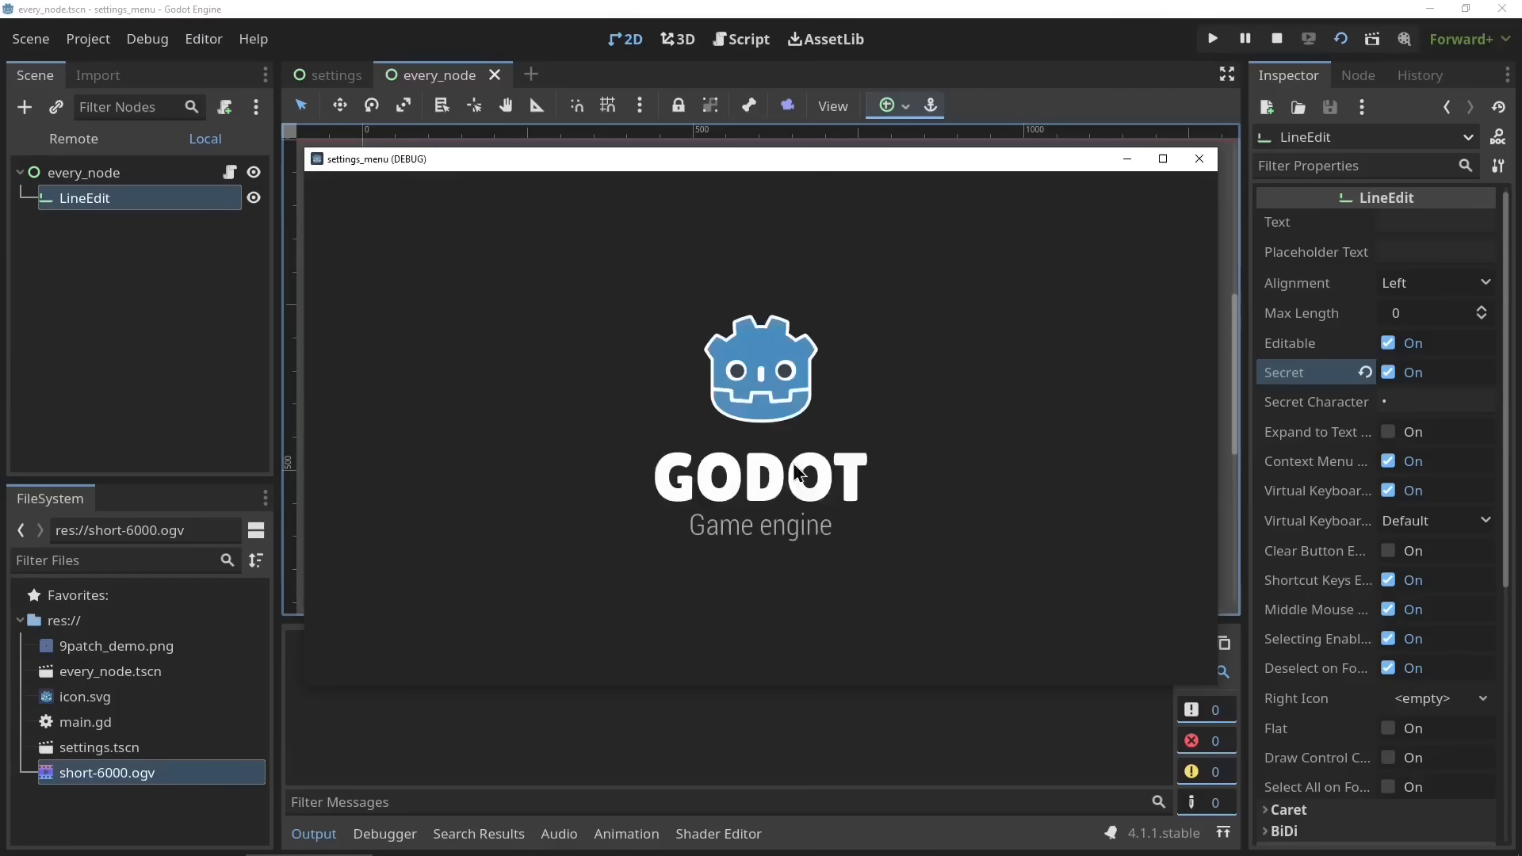
left_click(801, 436)
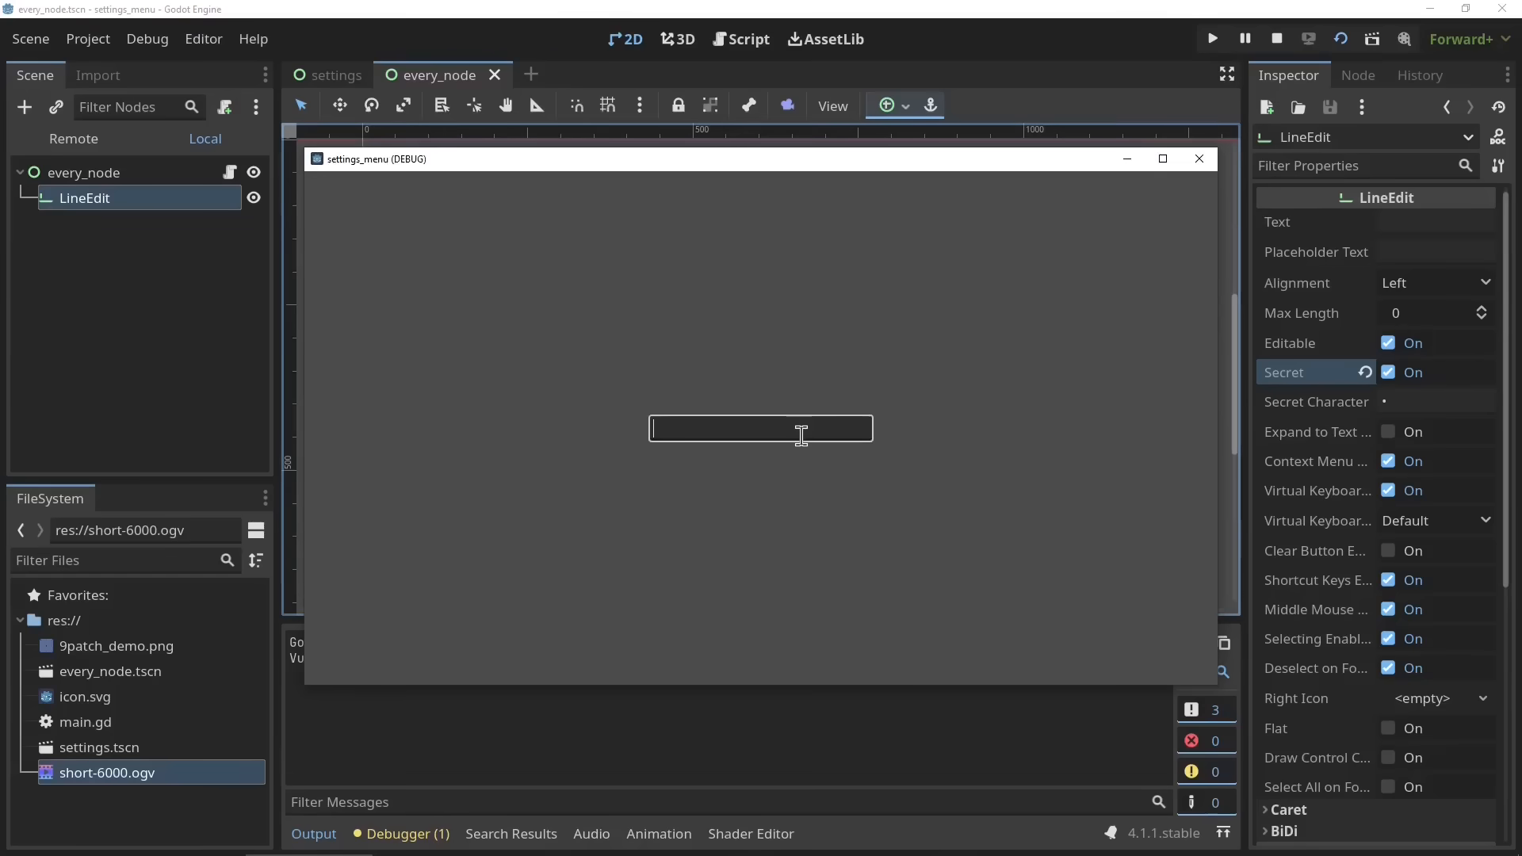
left_click(1199, 158)
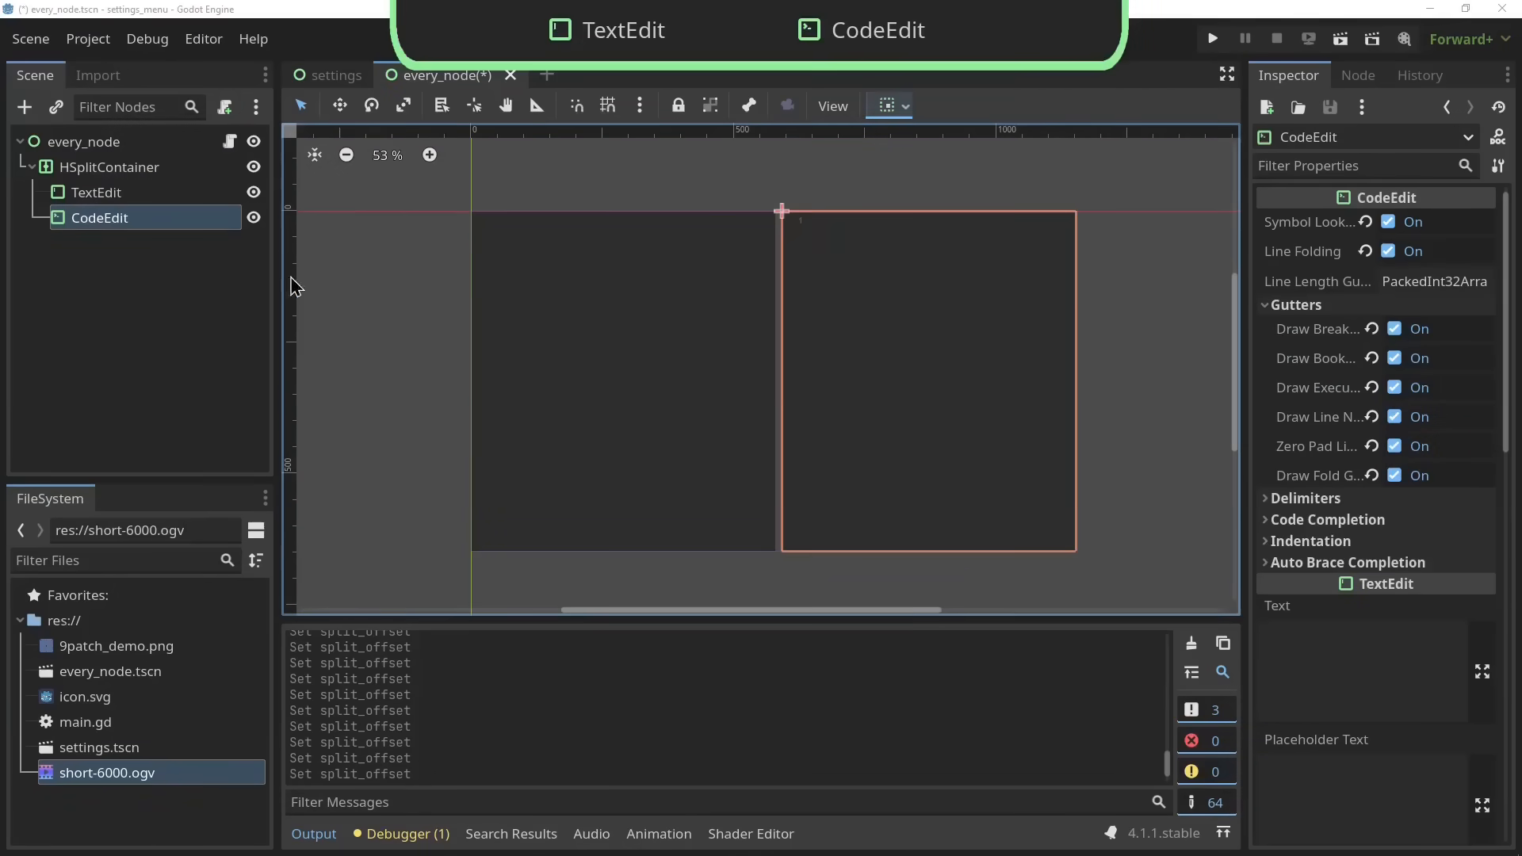
Inspect the TextEdit and CodeEdit nodes, run the current scene and place the cursor in the CodeEdit
left_click(157, 195)
left_click(157, 221)
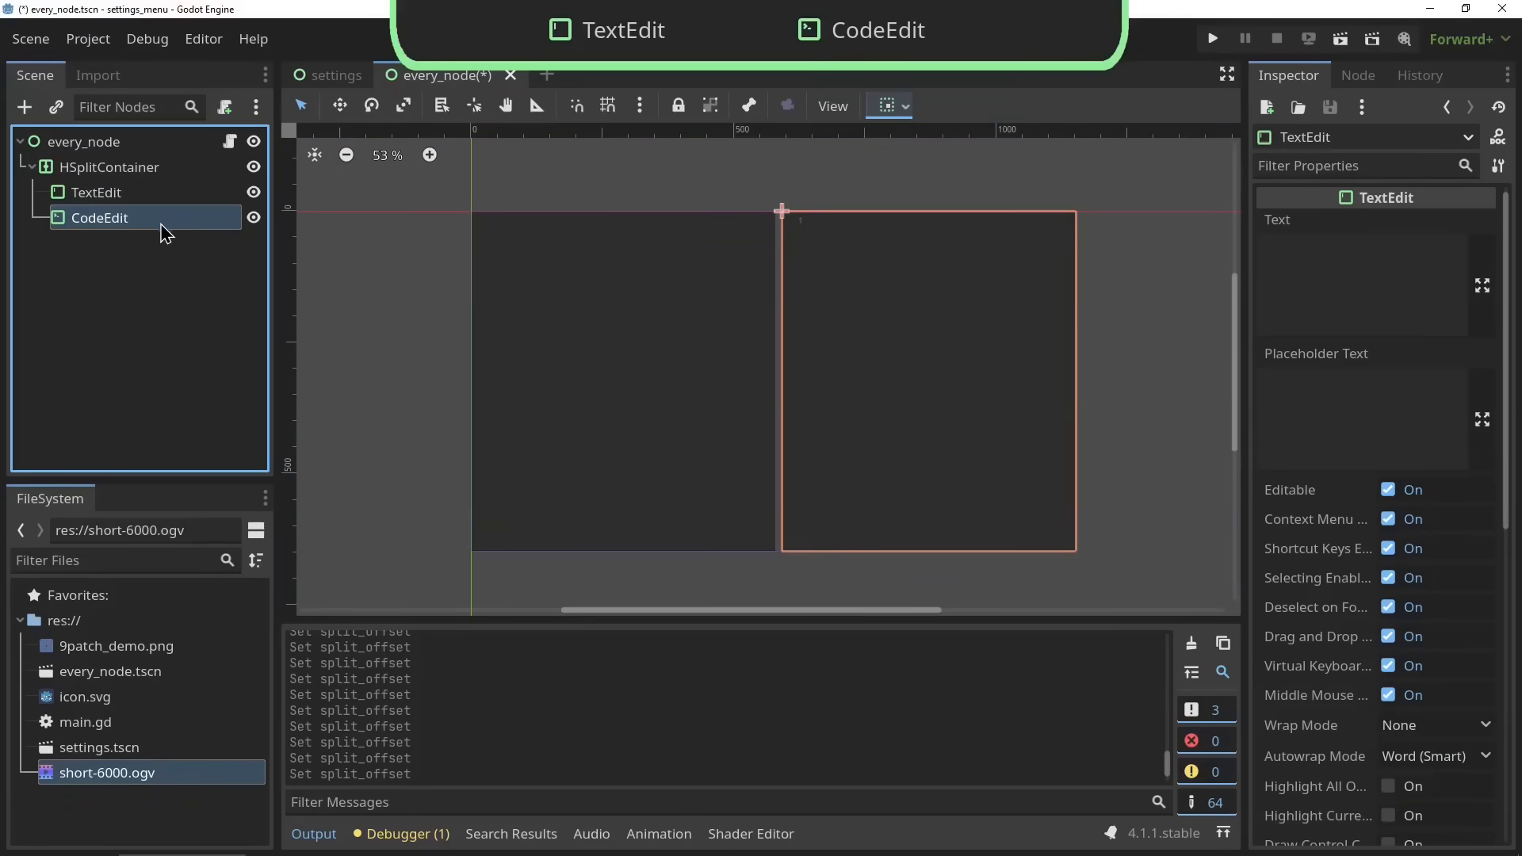
left_click(1340, 41)
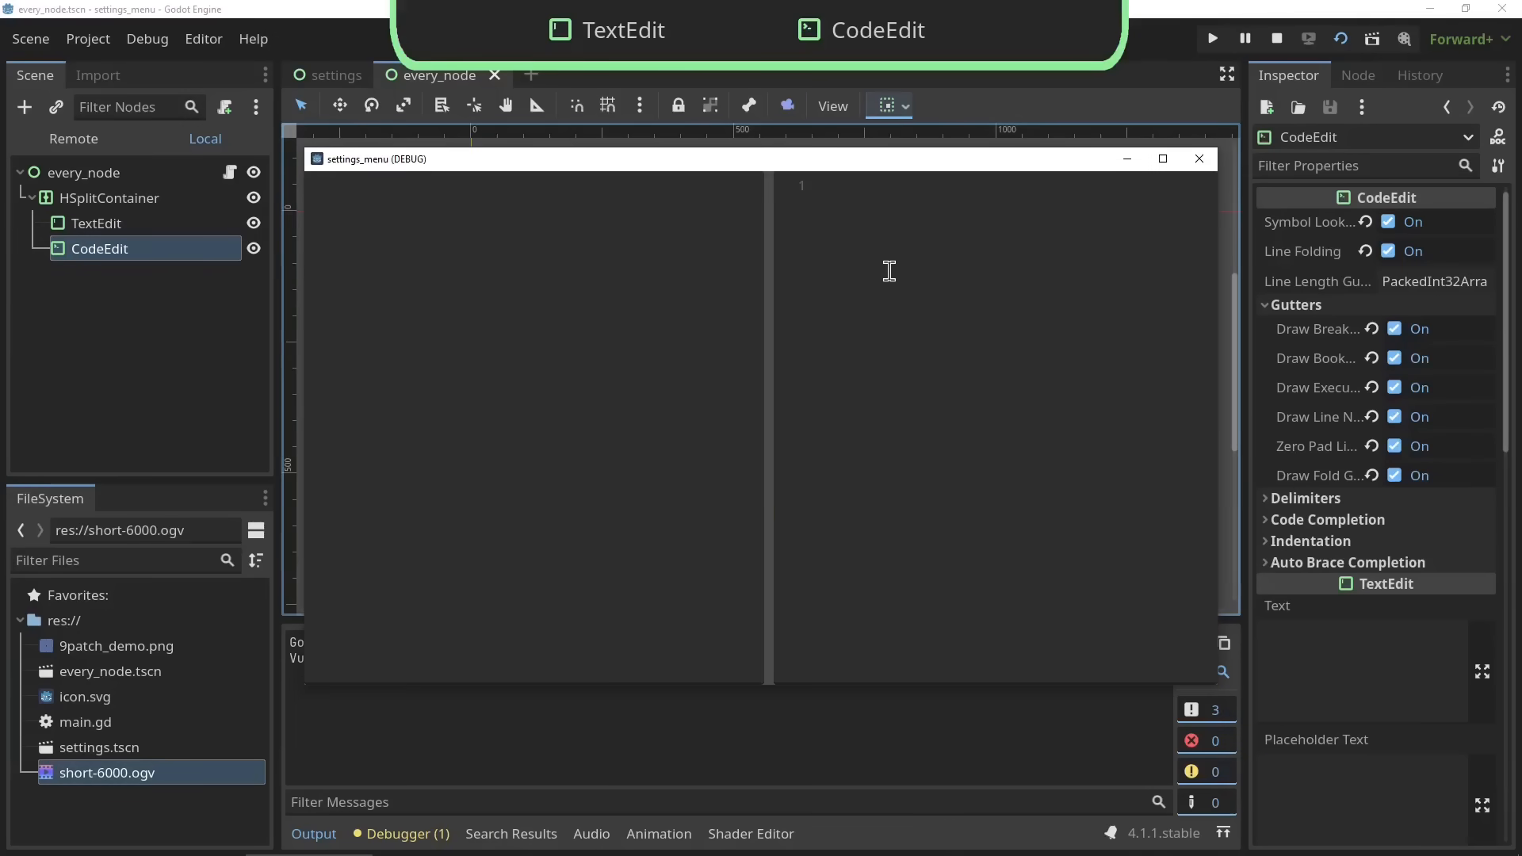
left_click(902, 268)
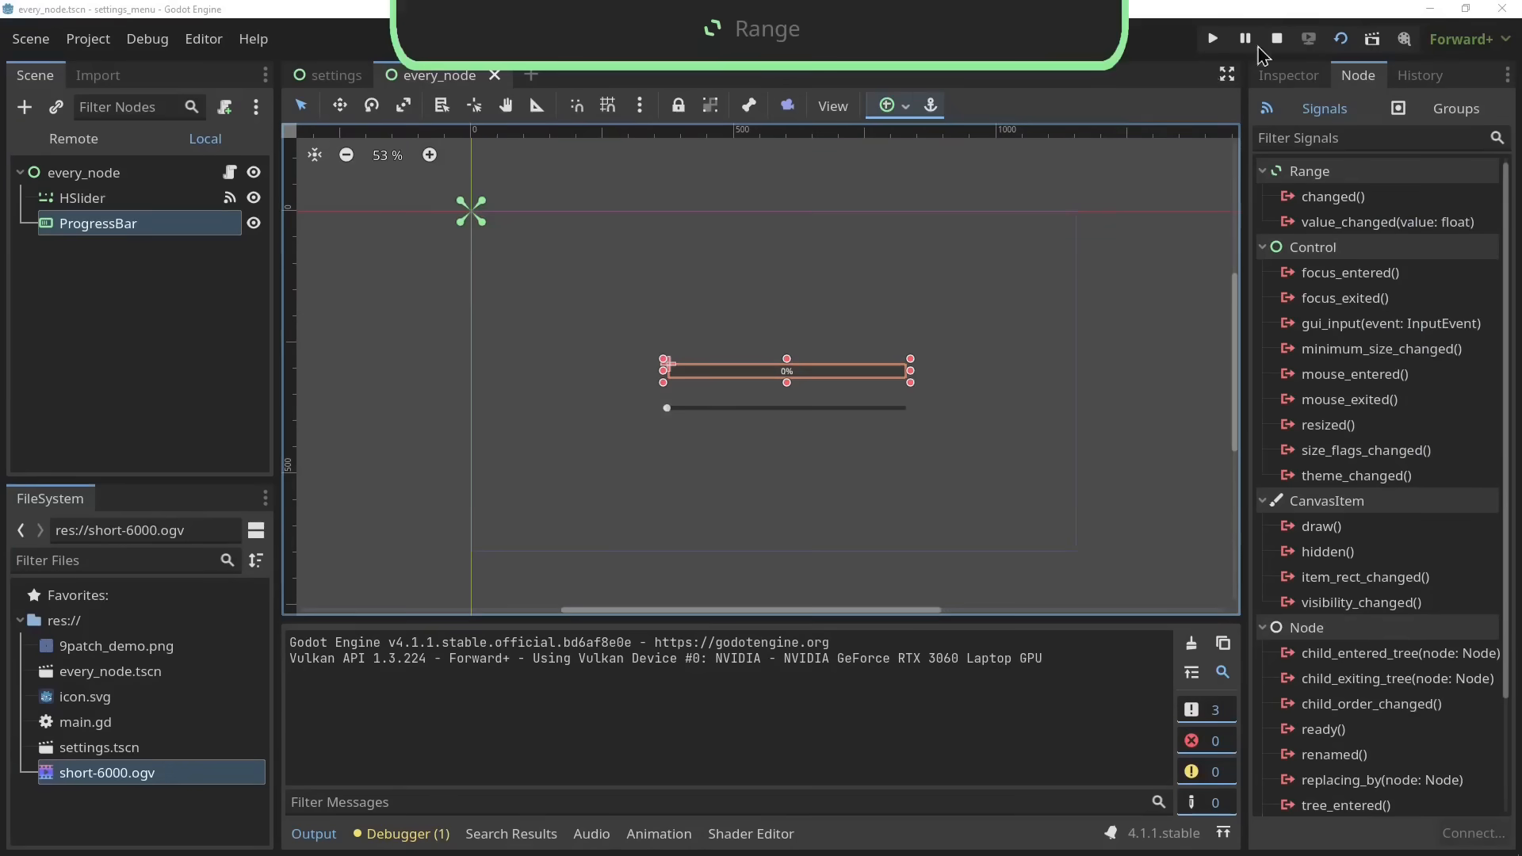
Run the current scene and move the HSlider to drive the ProgressBar above it
left_click(1341, 38)
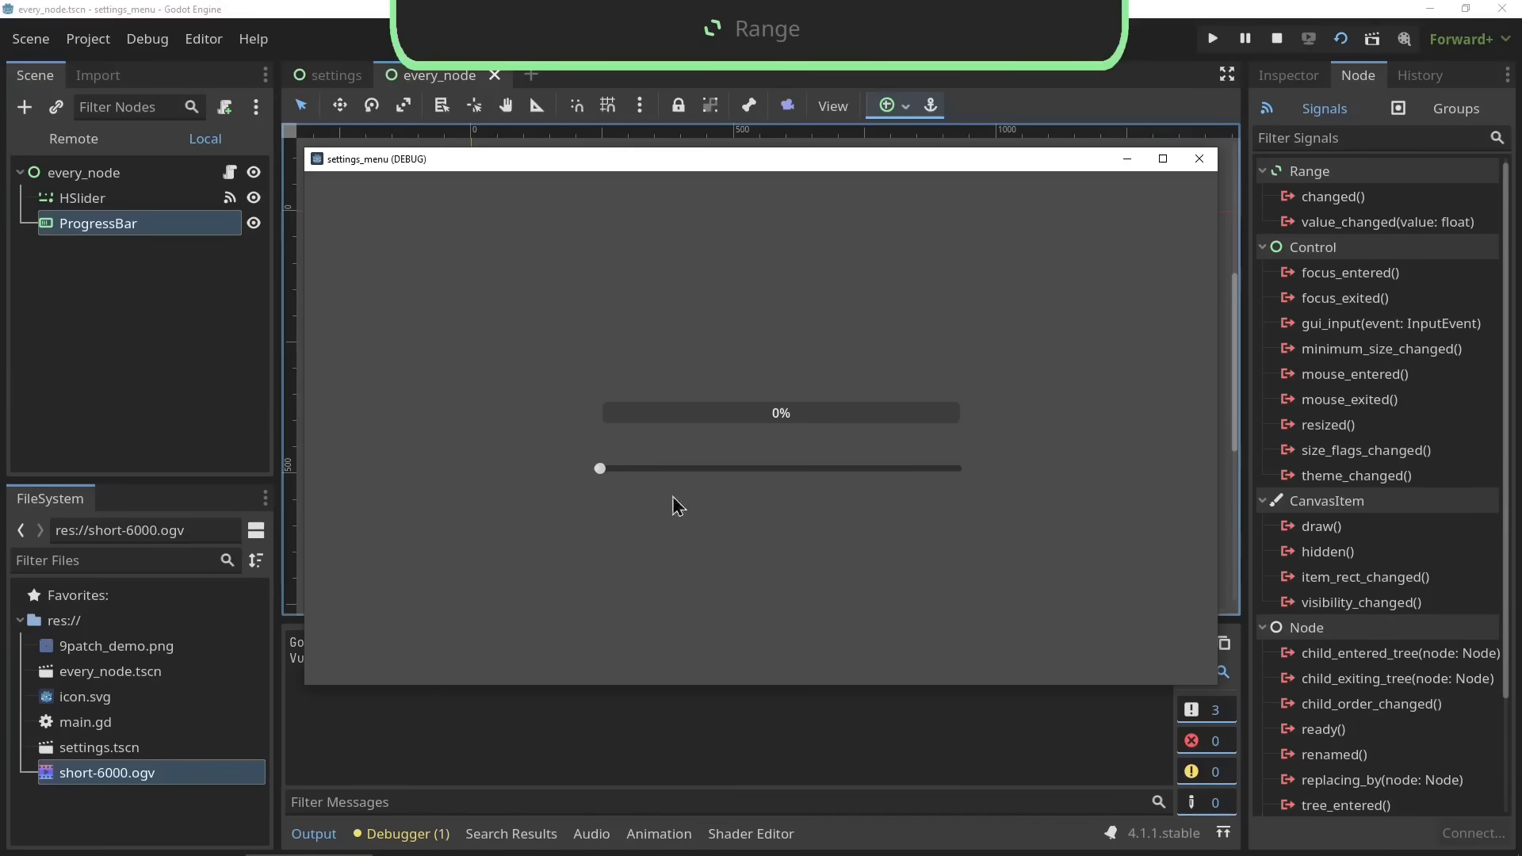
left_click_drag(676, 476, 612, 506)
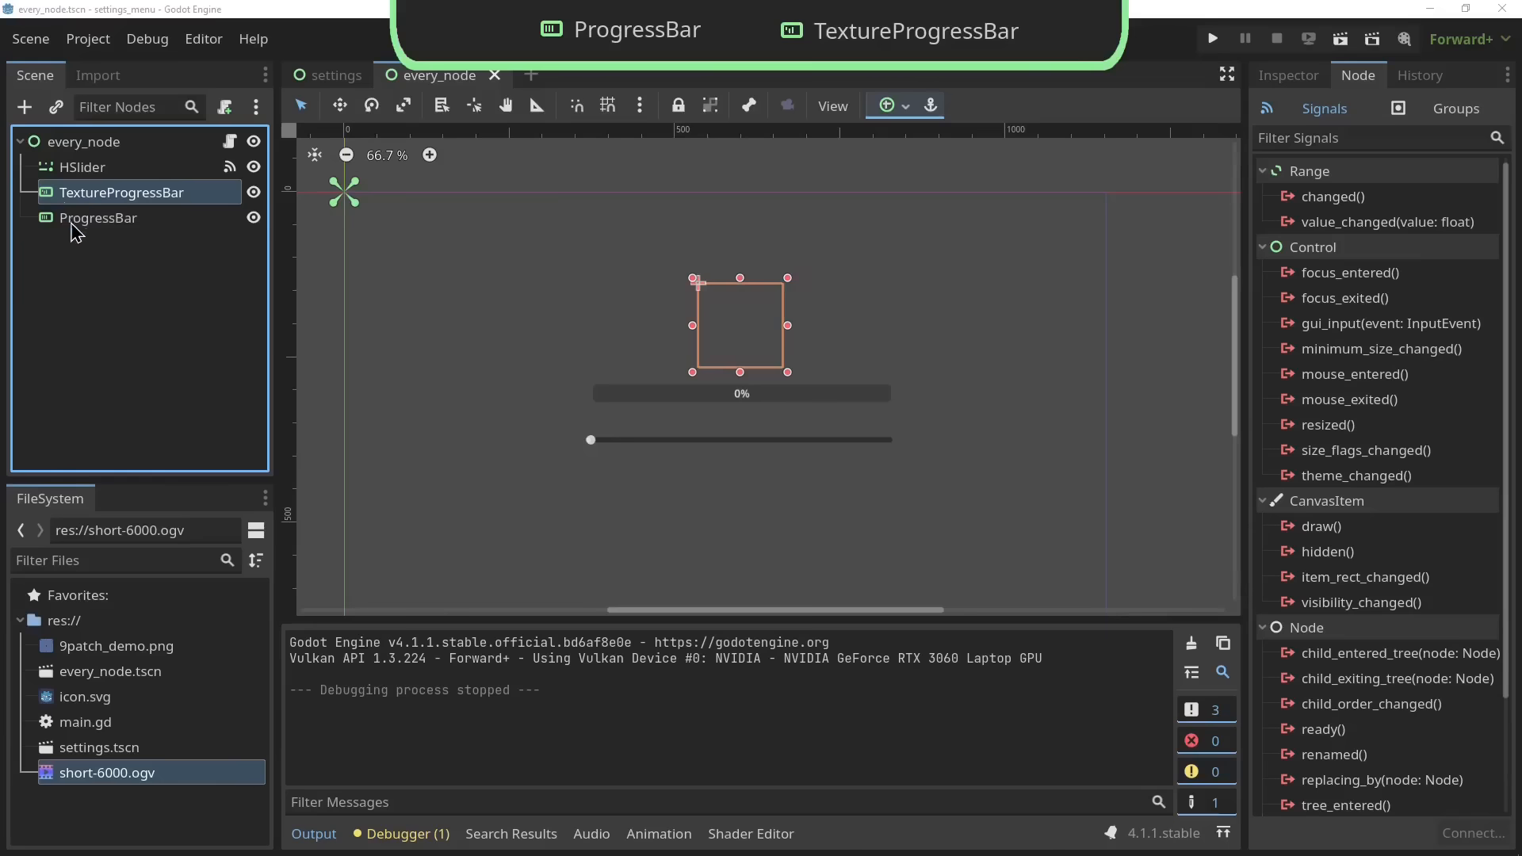
Inspect the ProgressBar and TextureProgressBar nodes, run the scene and move the slider up to its maximum
left_click(80, 221)
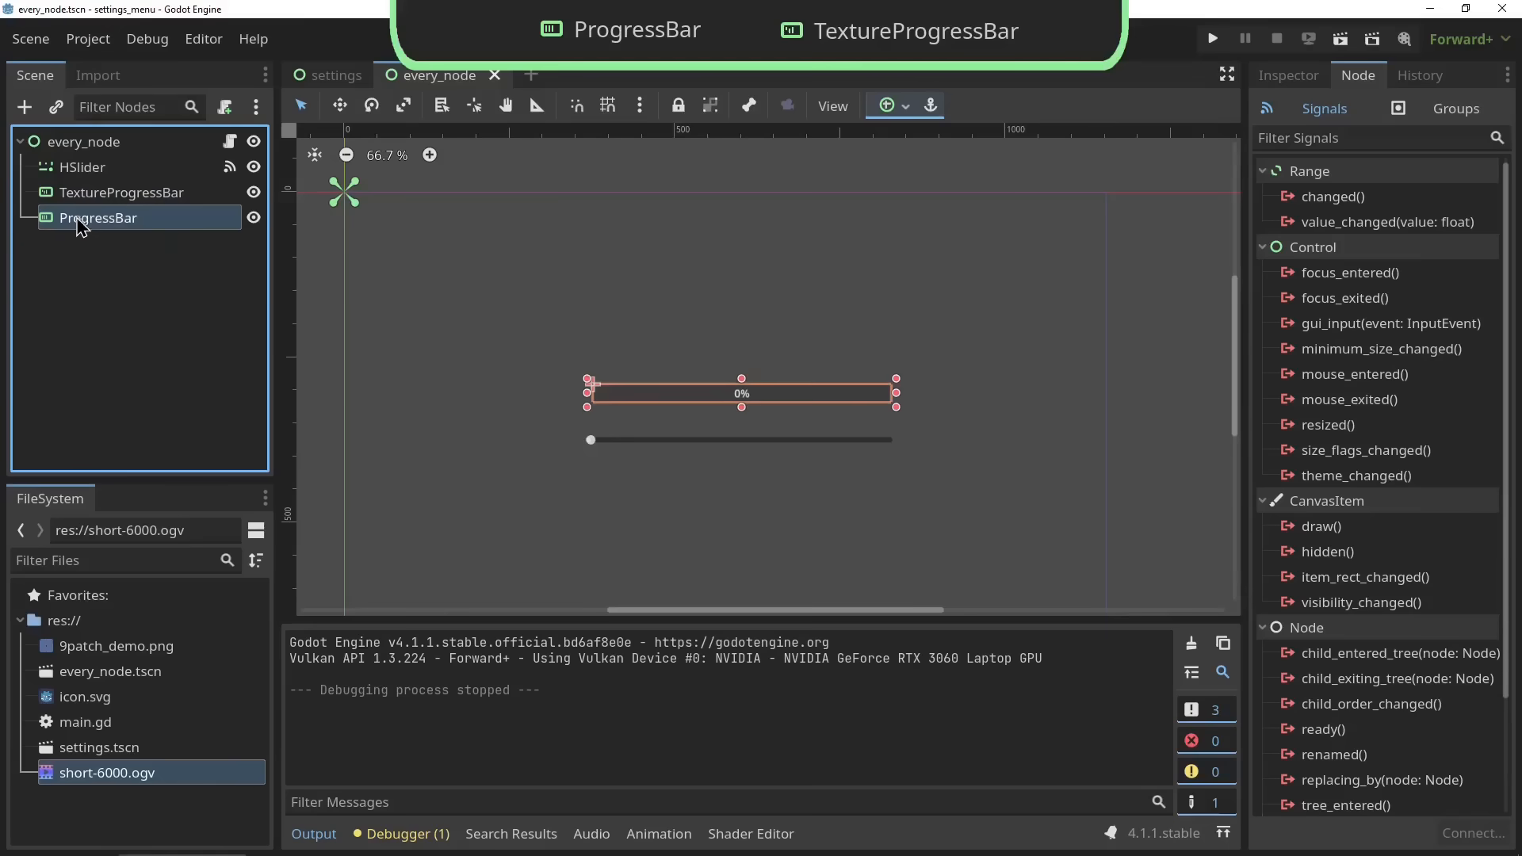
left_click(83, 196)
left_click(84, 217)
left_click(1340, 39)
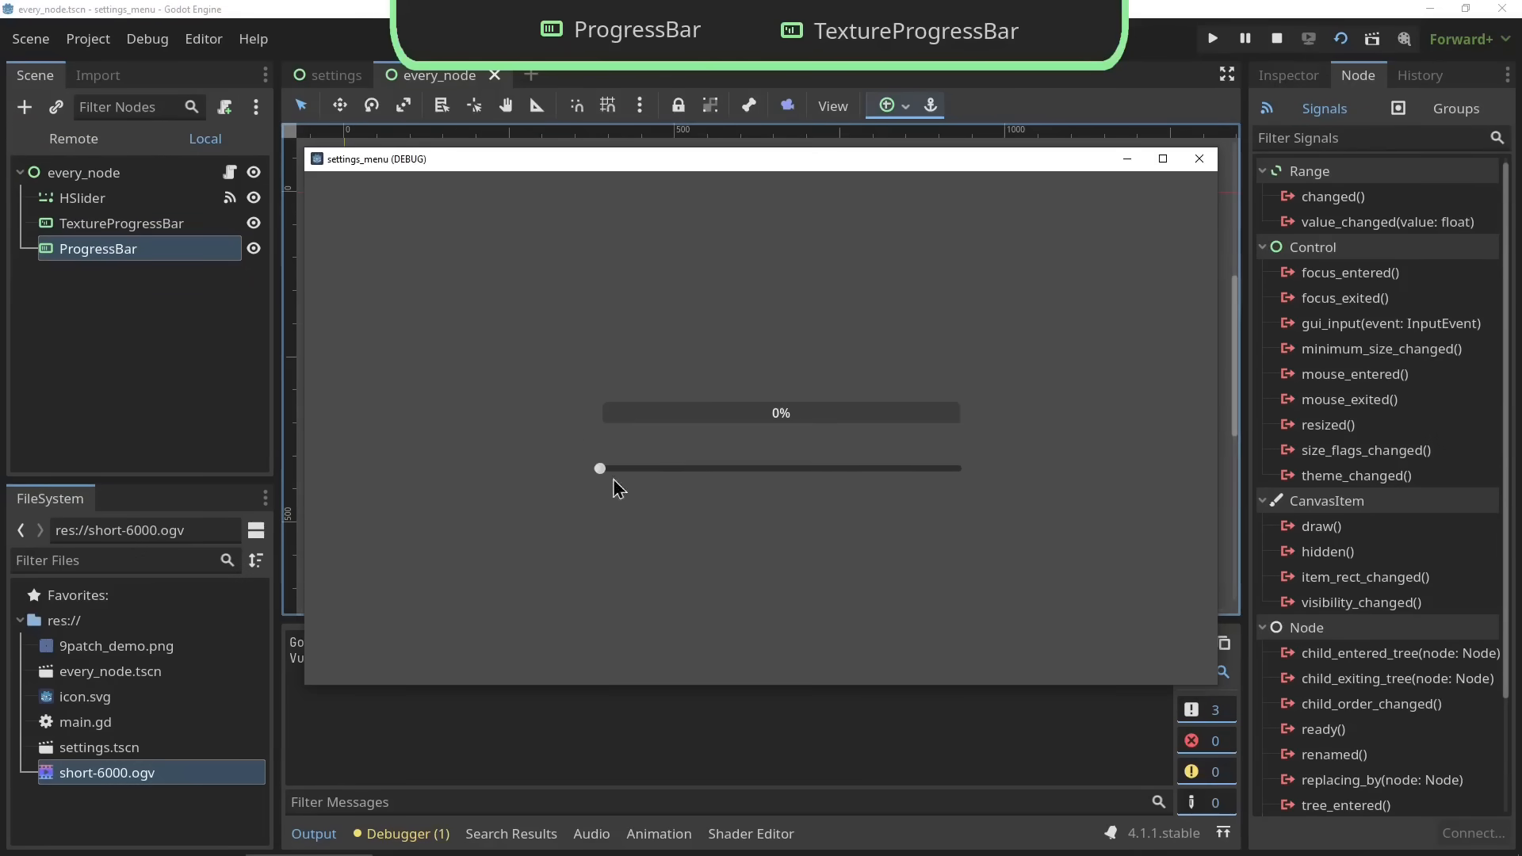
left_click_drag(616, 486, 960, 510)
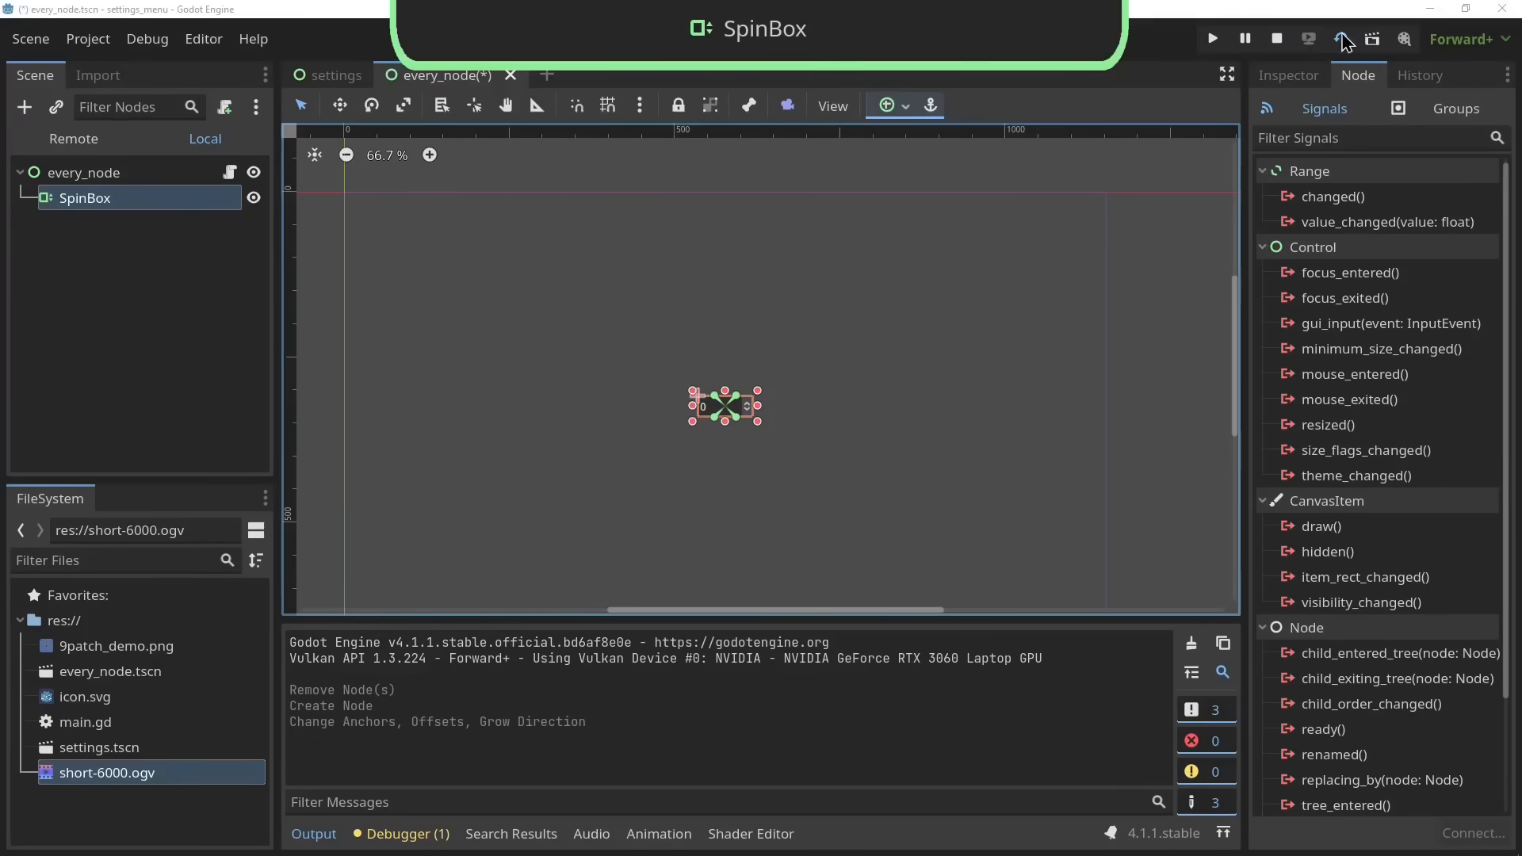
Run the scene with the SpinBox, then deselect the HScrollBar by selecting every_node and run its scene
left_click(1340, 39)
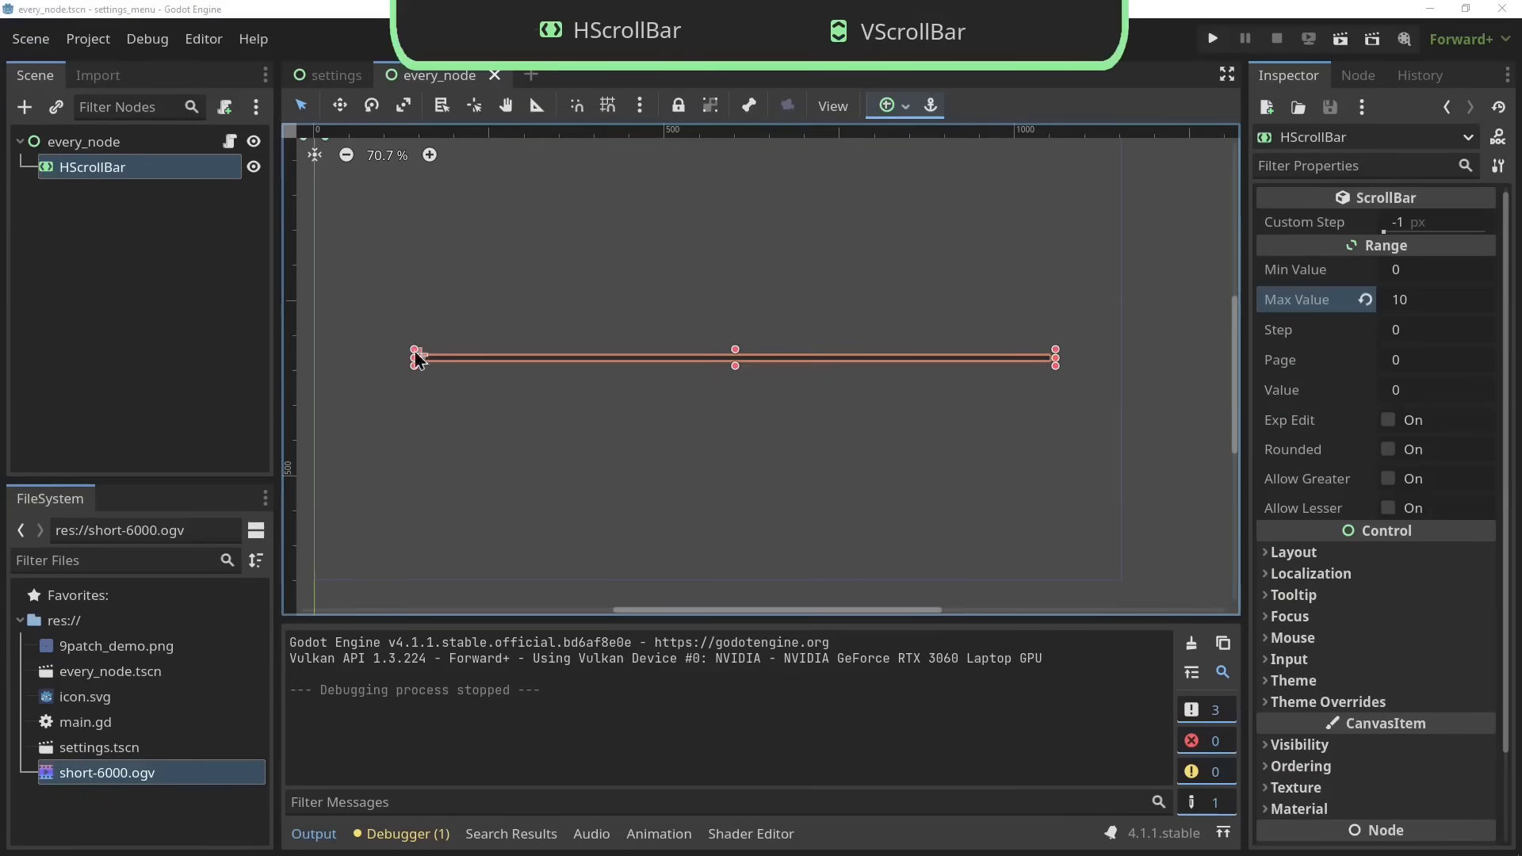
left_click(155, 146)
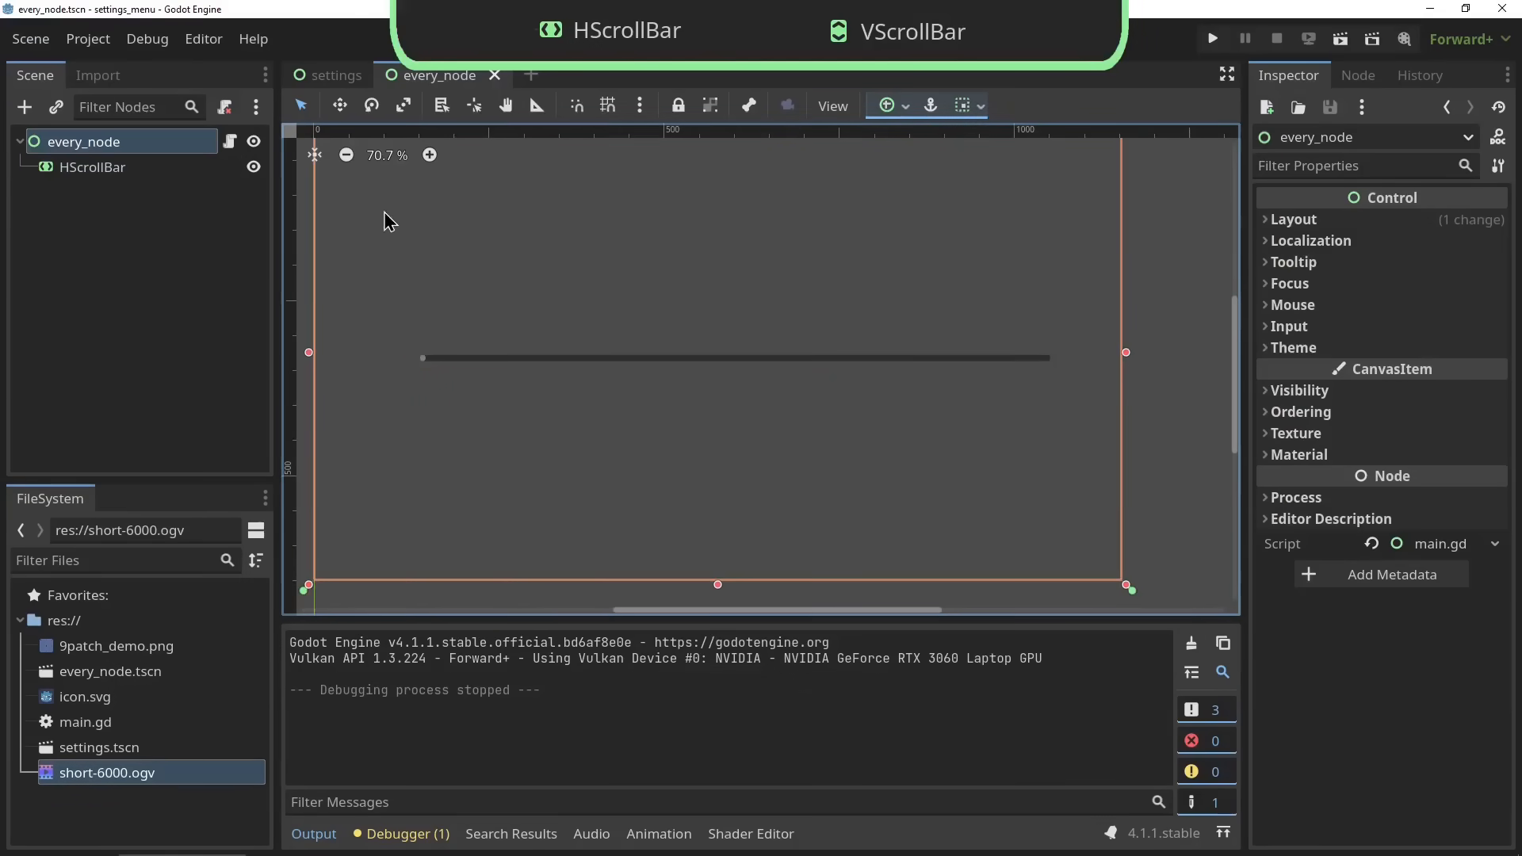
left_click(1340, 41)
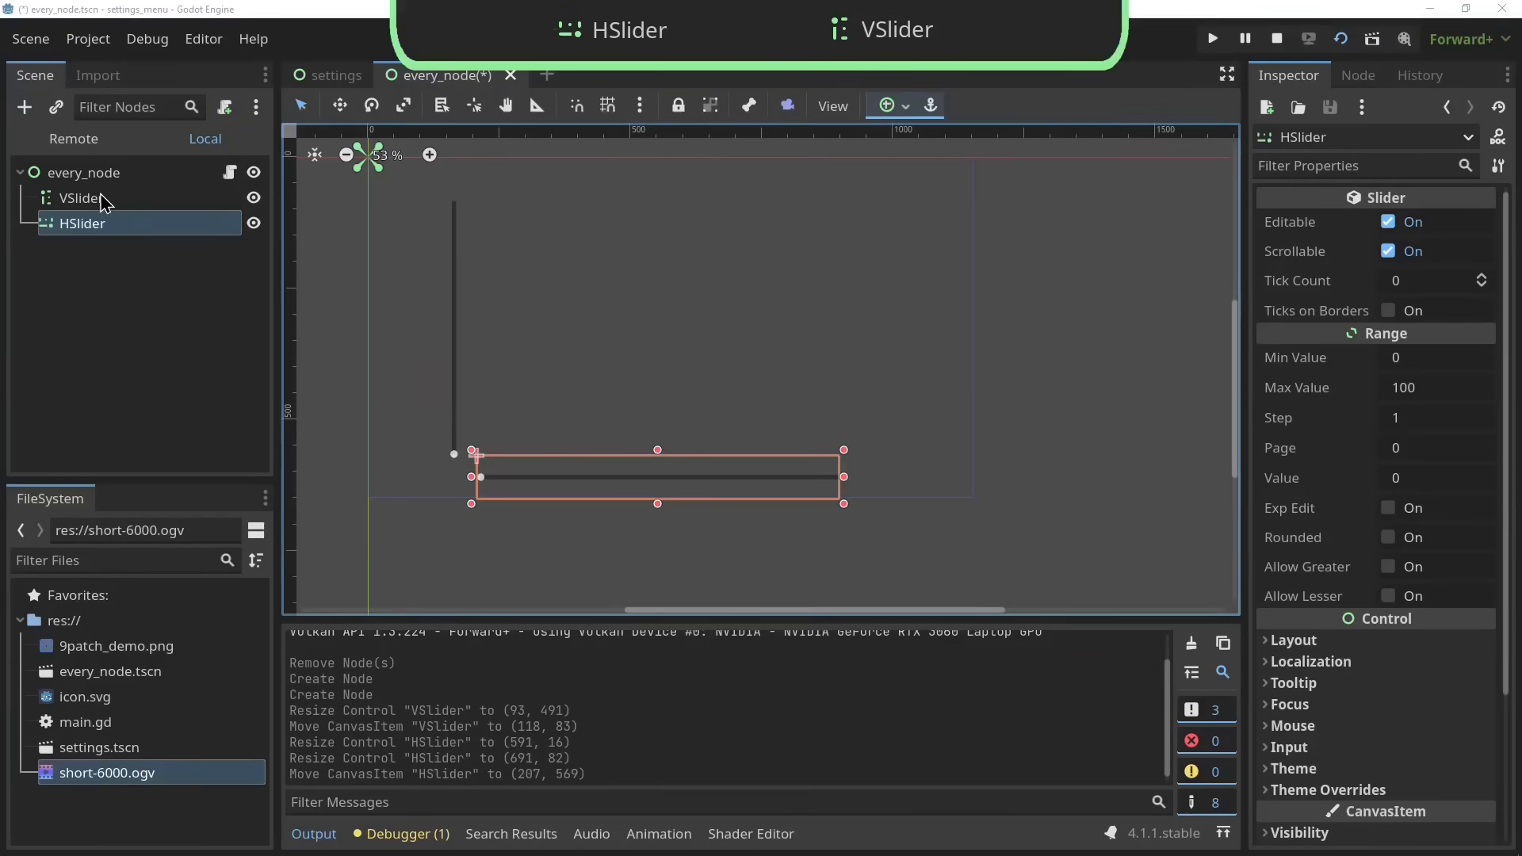
Inspect the VSlider and HSlider nodes, run the current scene and move both slider handles
left_click(102, 198)
left_click(103, 224)
left_click(1333, 42)
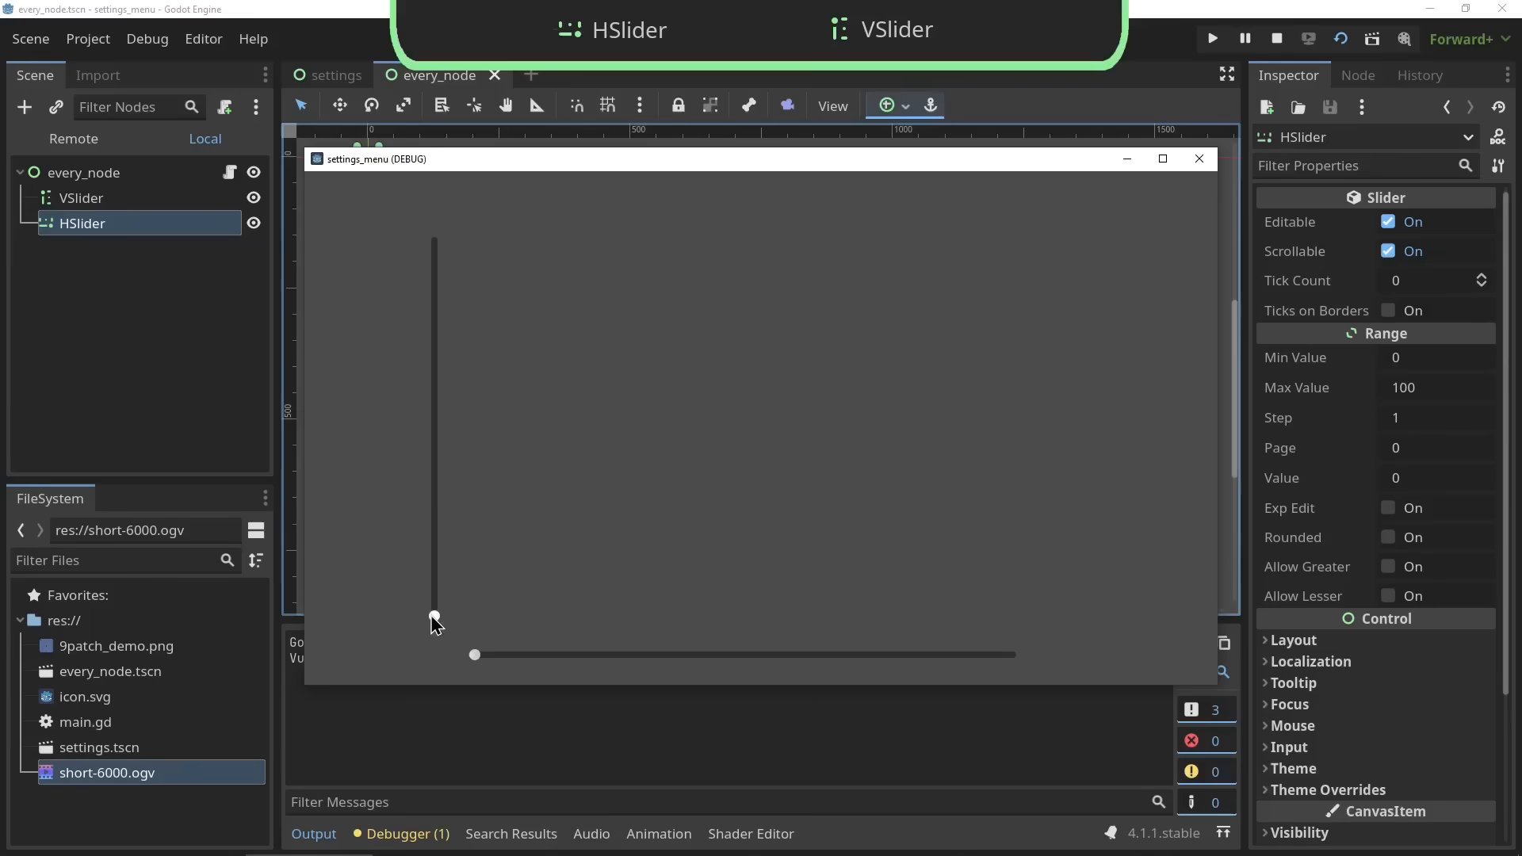
left_click_drag(434, 624, 434, 341)
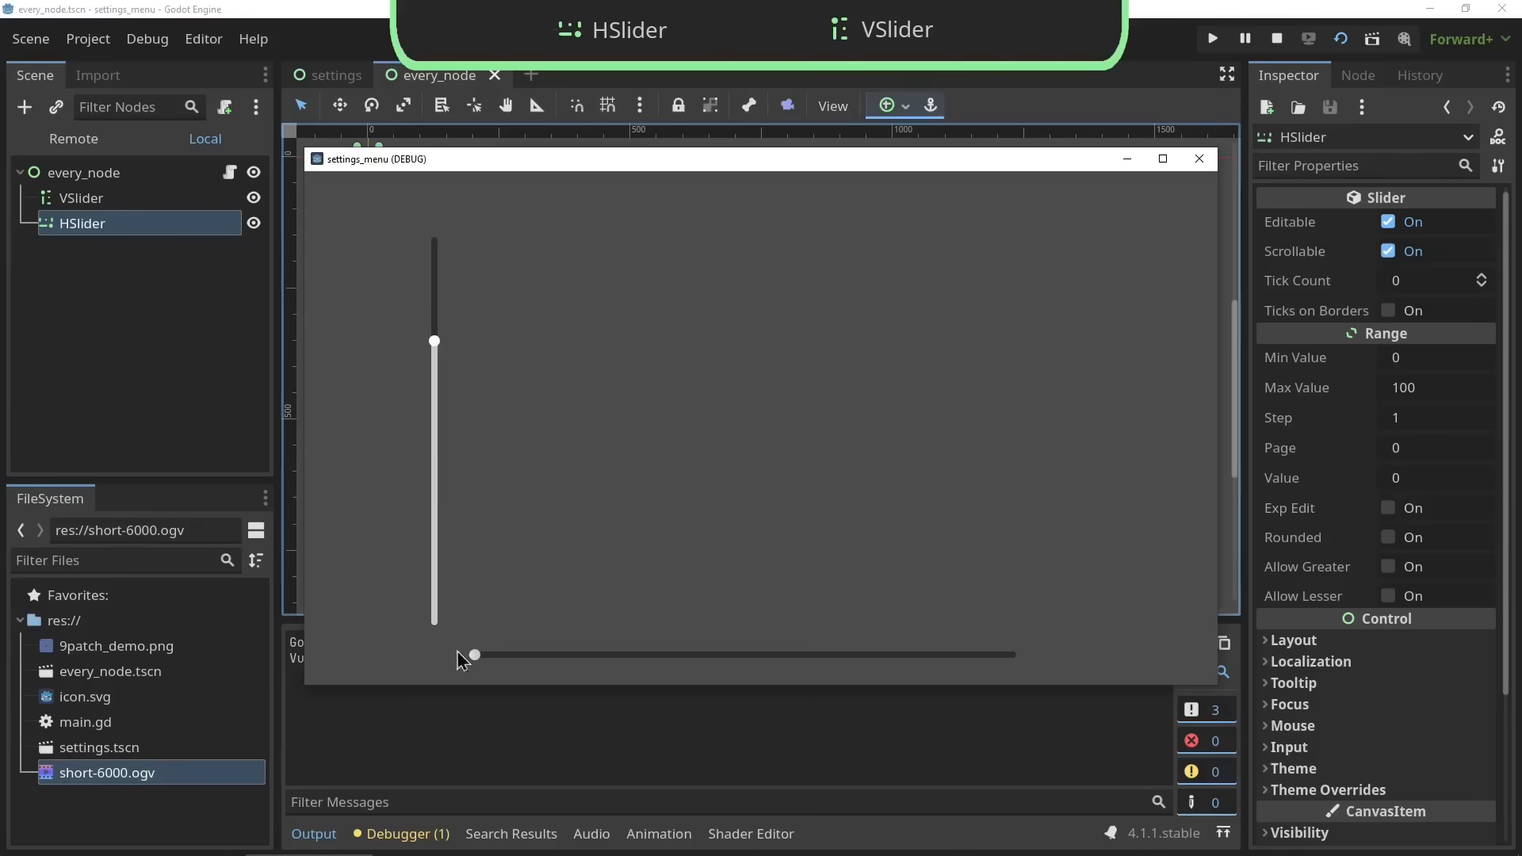
left_click_drag(473, 654, 872, 657)
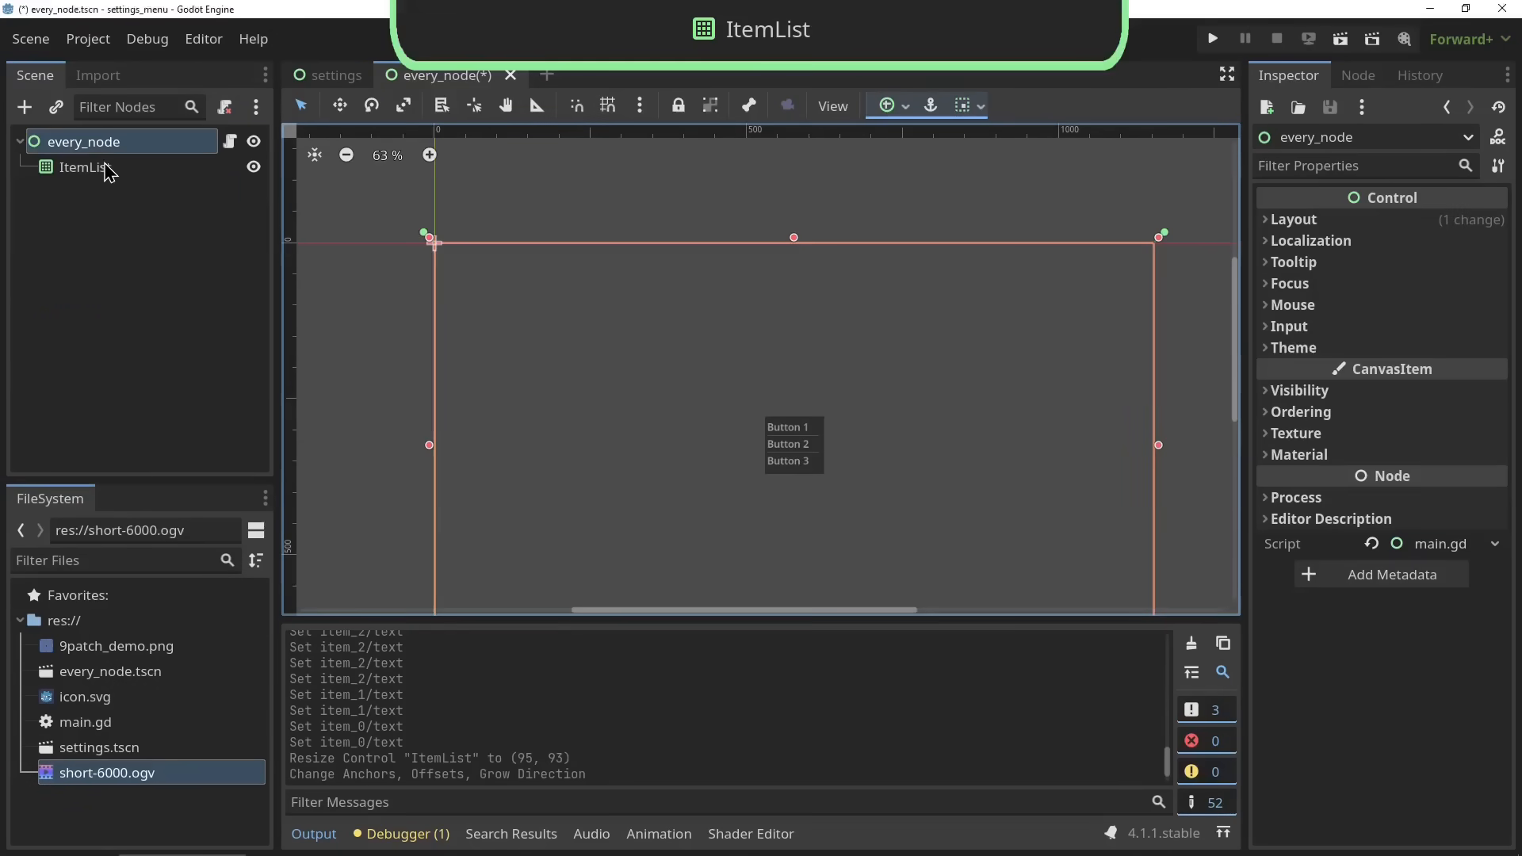
Review the ItemList's items, run the scene, select Button 1, Button 2 and Button 3 in turn, and close the test window
left_click(95, 167)
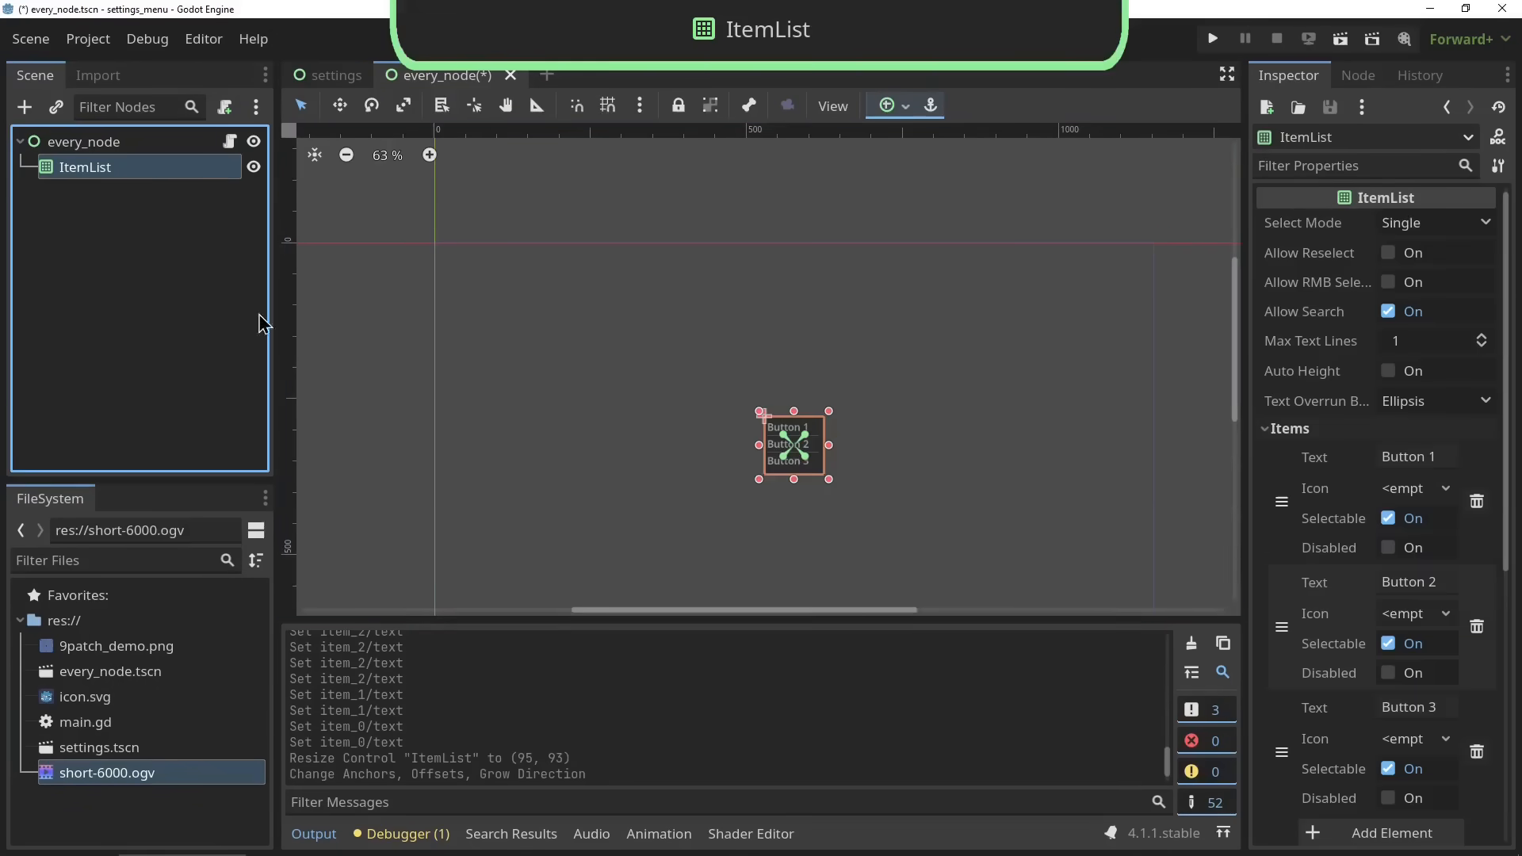
scroll(1427, 469, "down", 3)
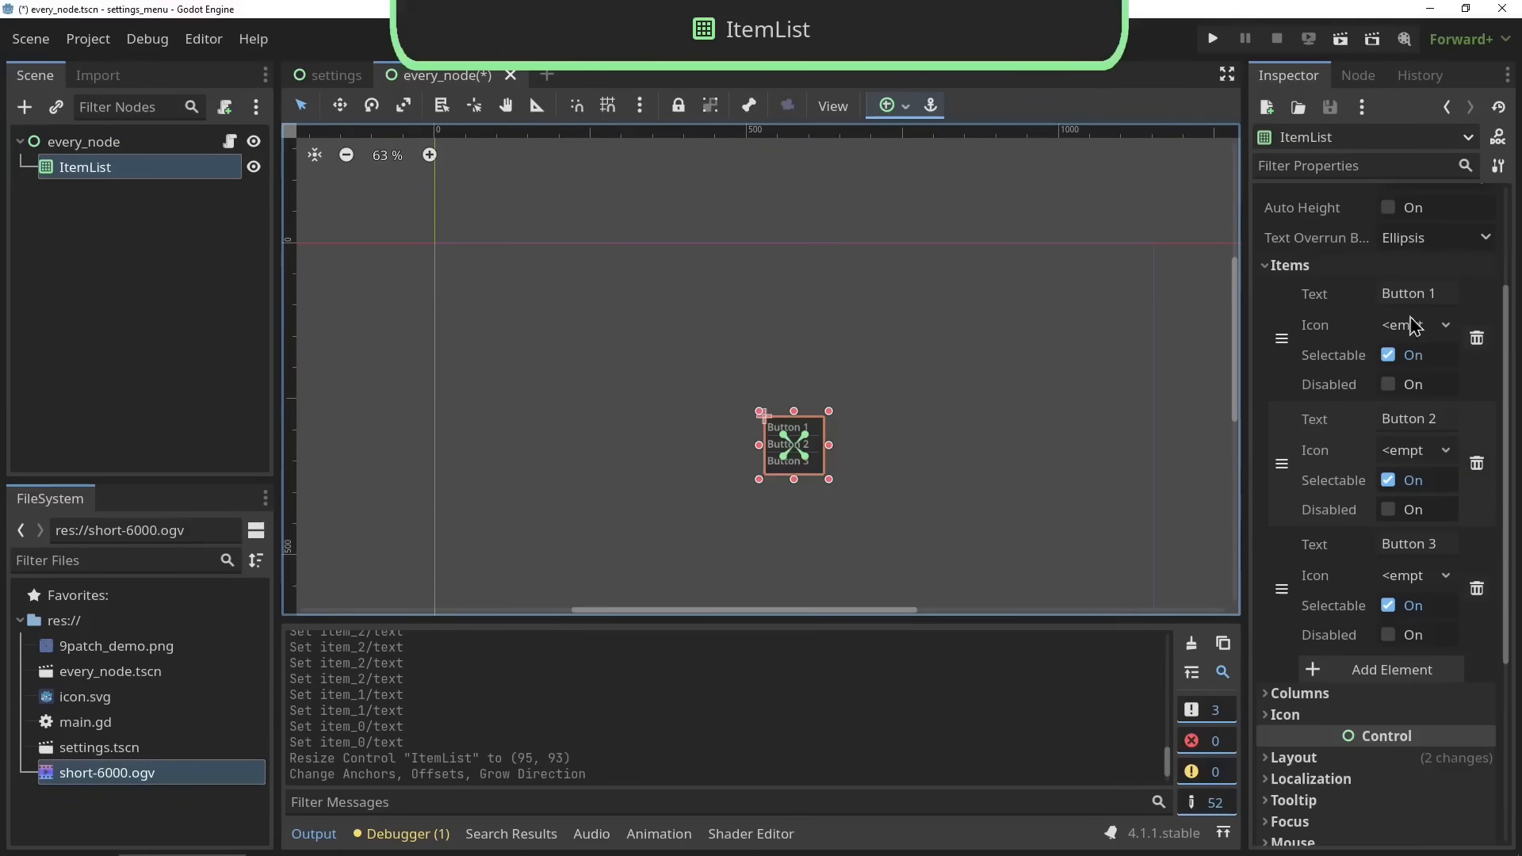
left_click(1341, 41)
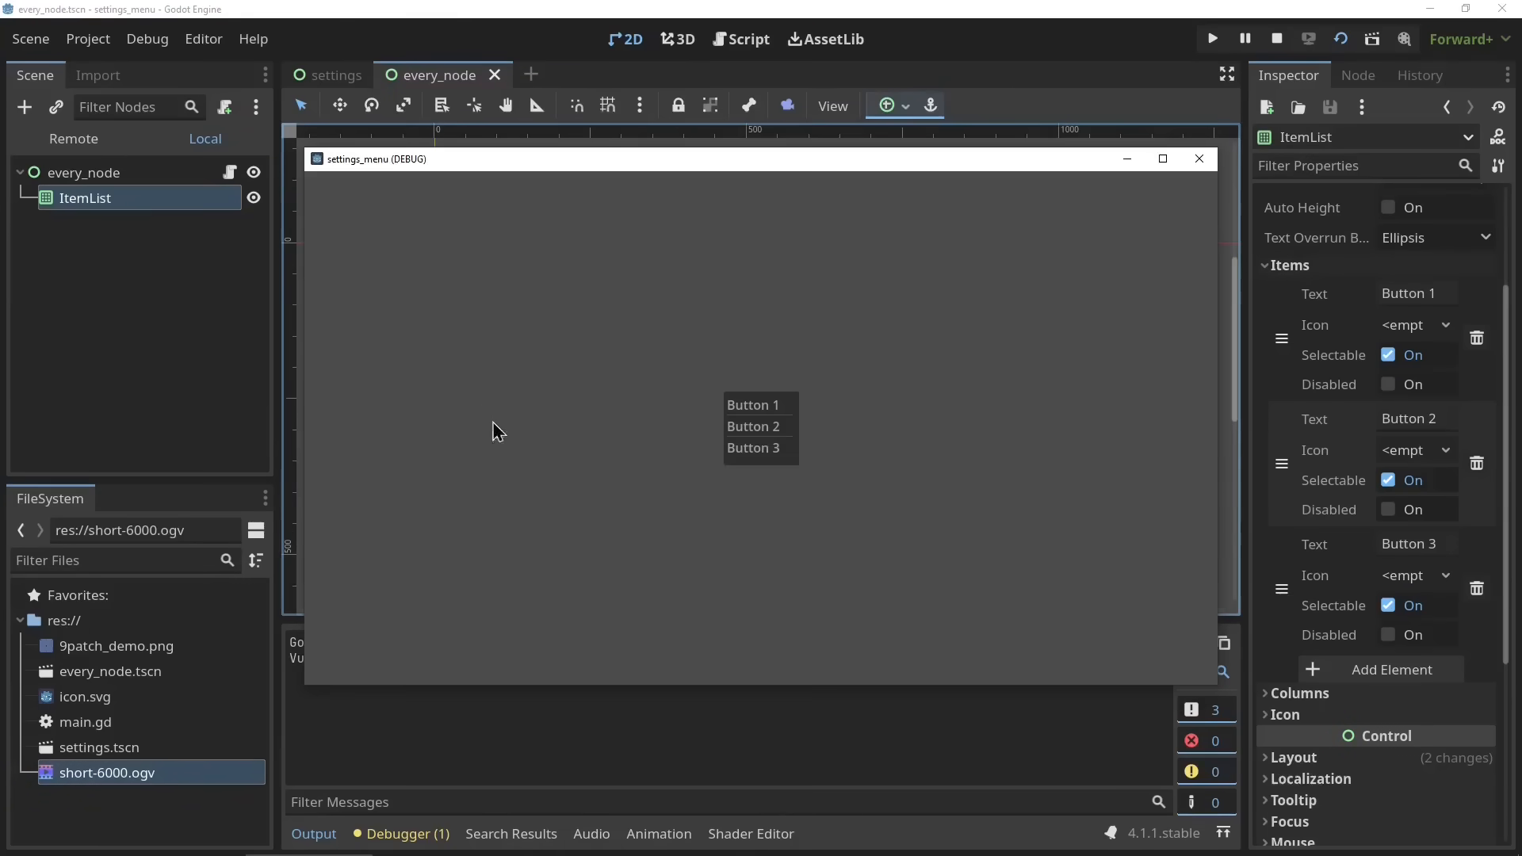
left_click(755, 453)
left_click(779, 429)
left_click(779, 409)
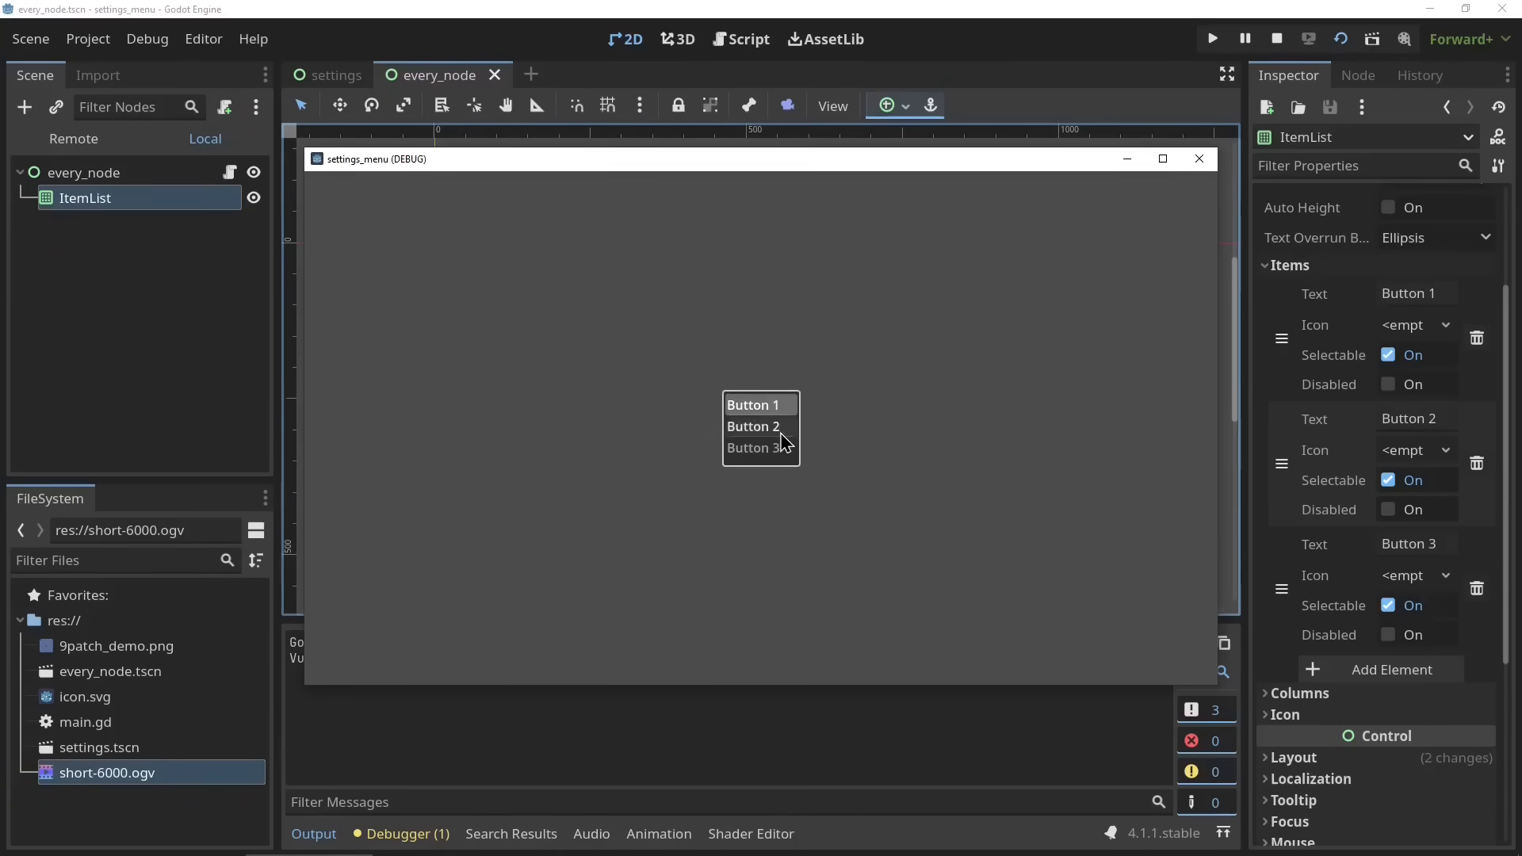
left_click(779, 447)
left_click(761, 405)
left_click(1199, 159)
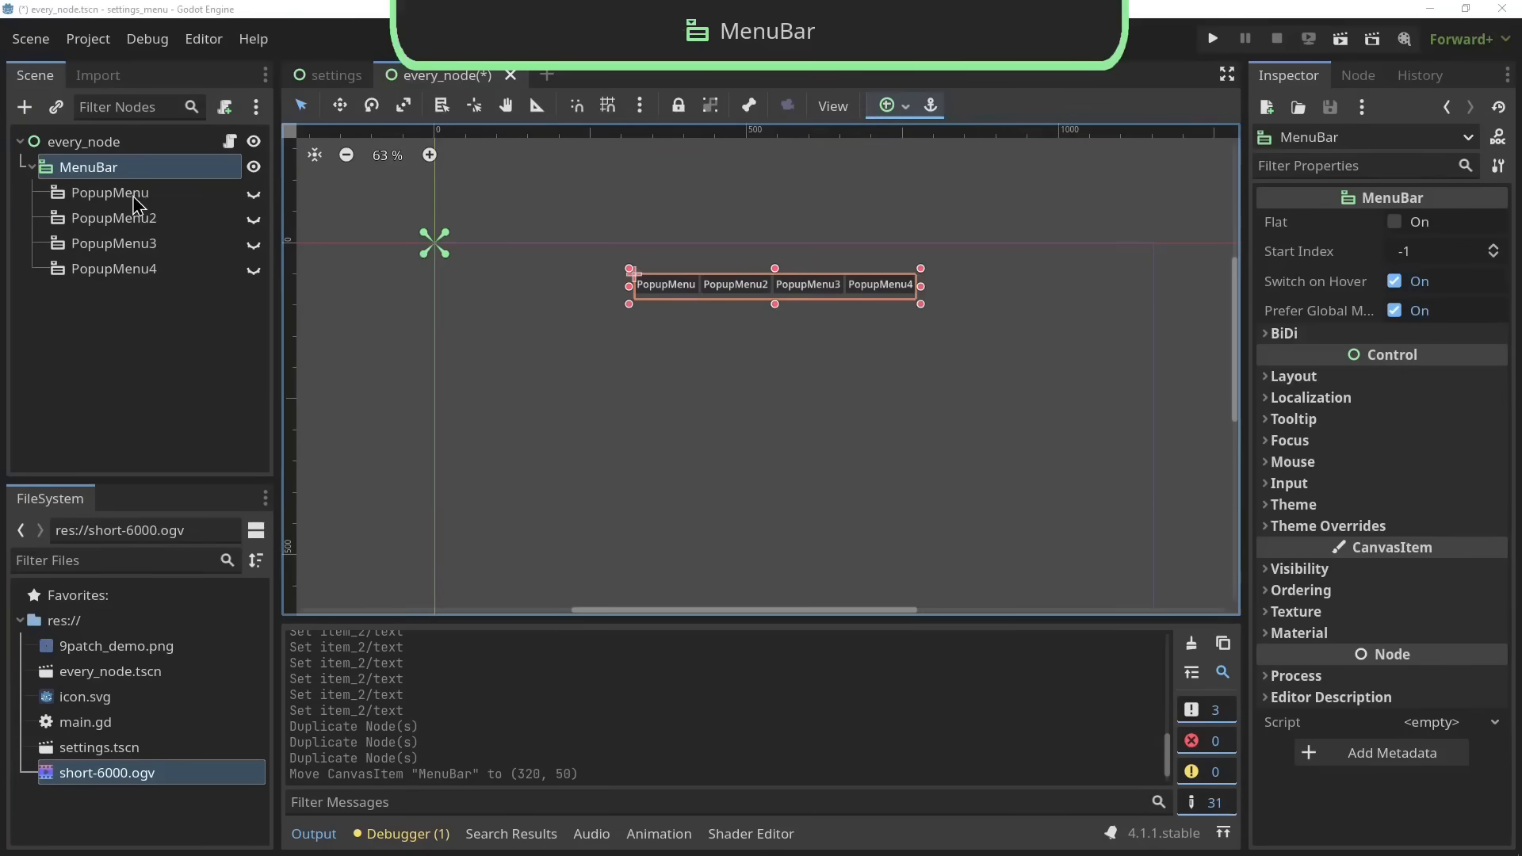
Review the first PopupMenu's items, run the scene, pick an item from each of the four MenuBar menus, and close the test window
left_click(134, 193)
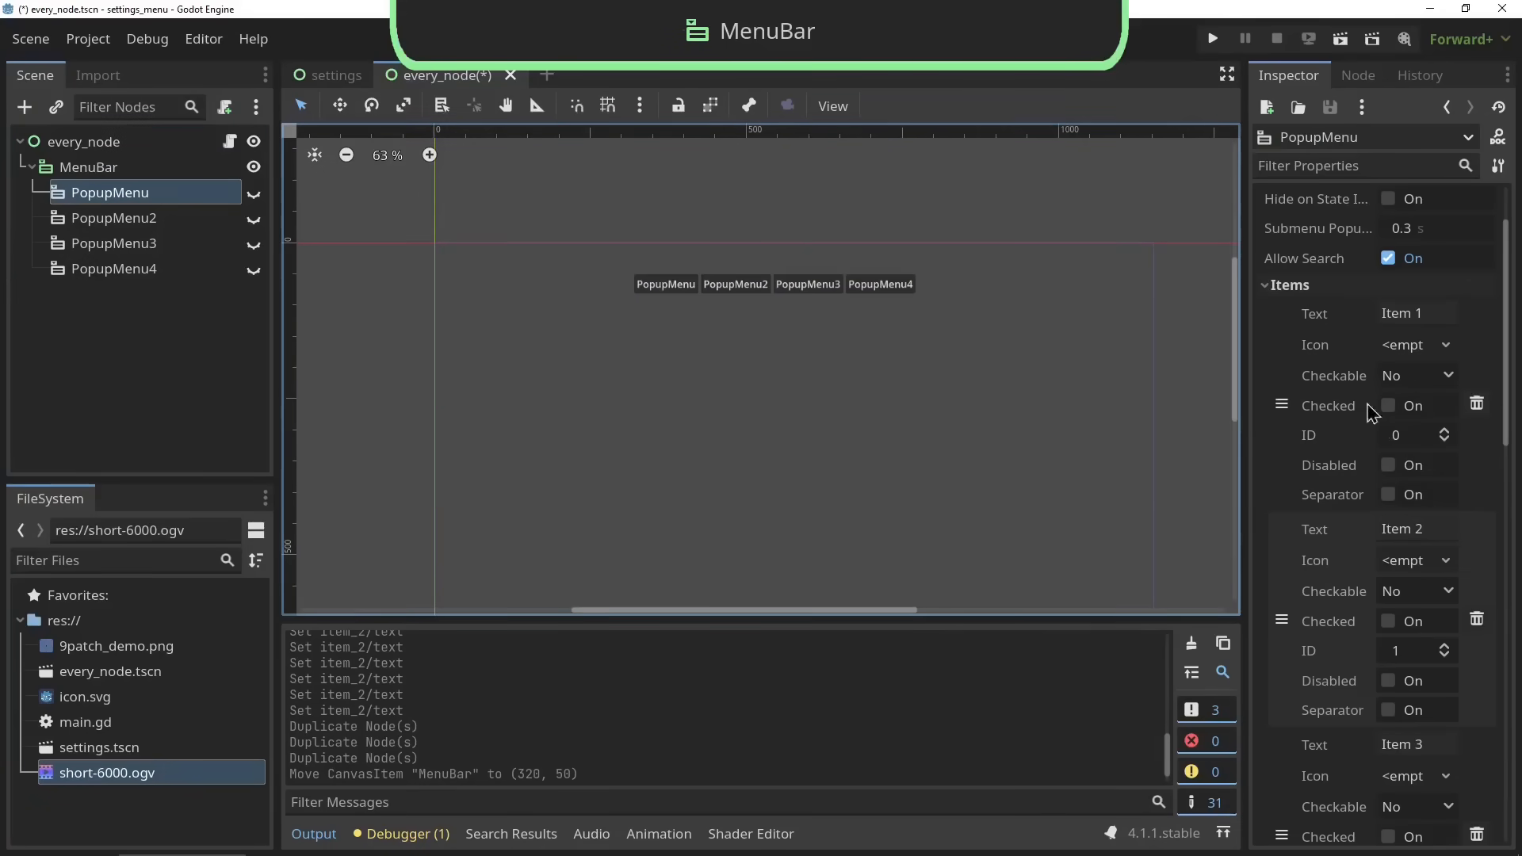
left_click(1339, 39)
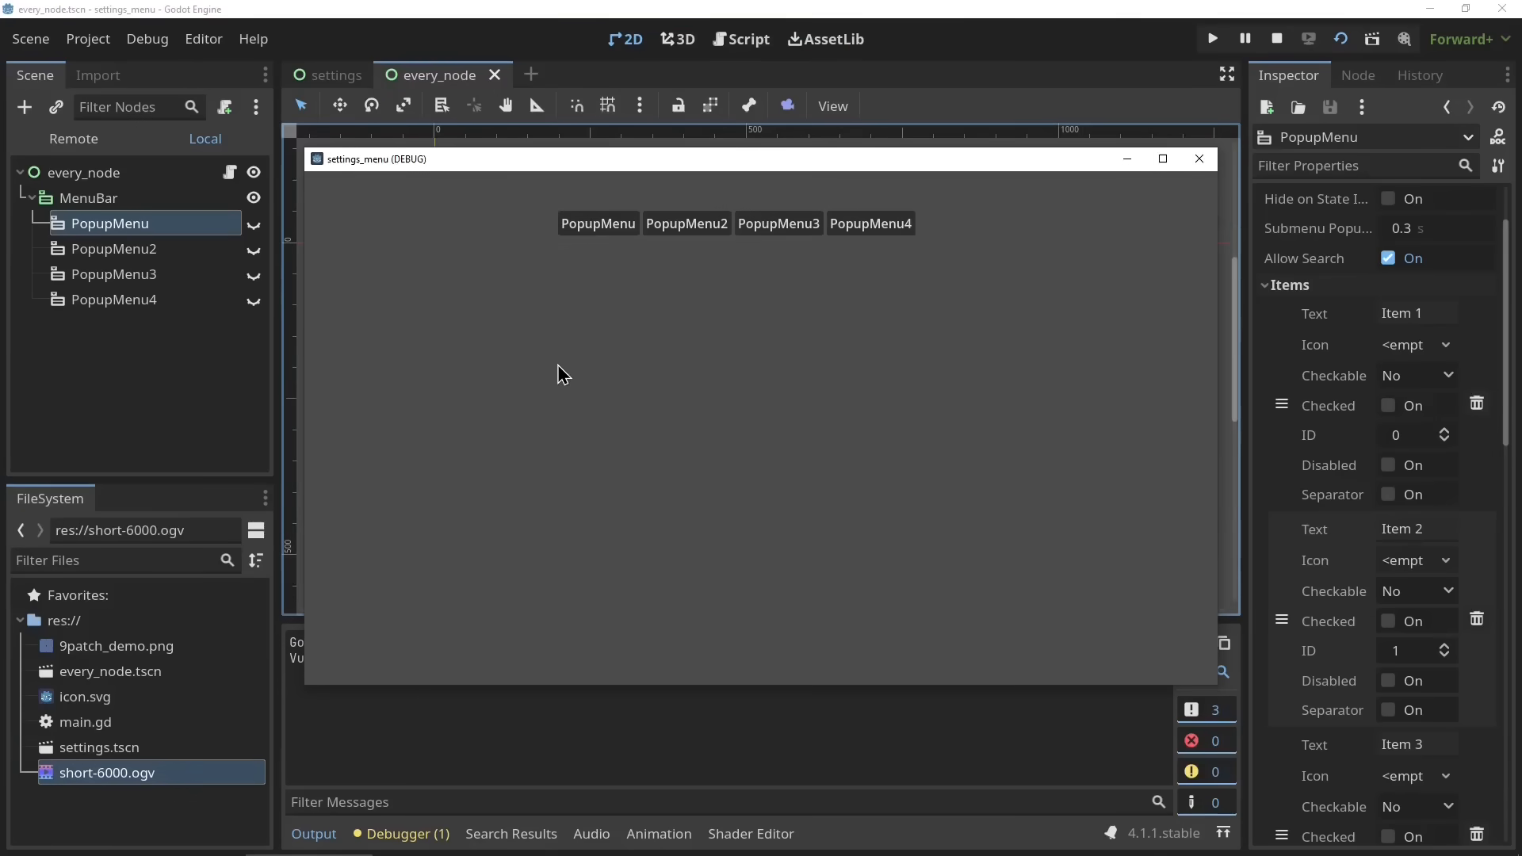
left_click(602, 225)
left_click(608, 293)
left_click(697, 230)
left_click(697, 271)
left_click(769, 226)
left_click(781, 251)
left_click(877, 226)
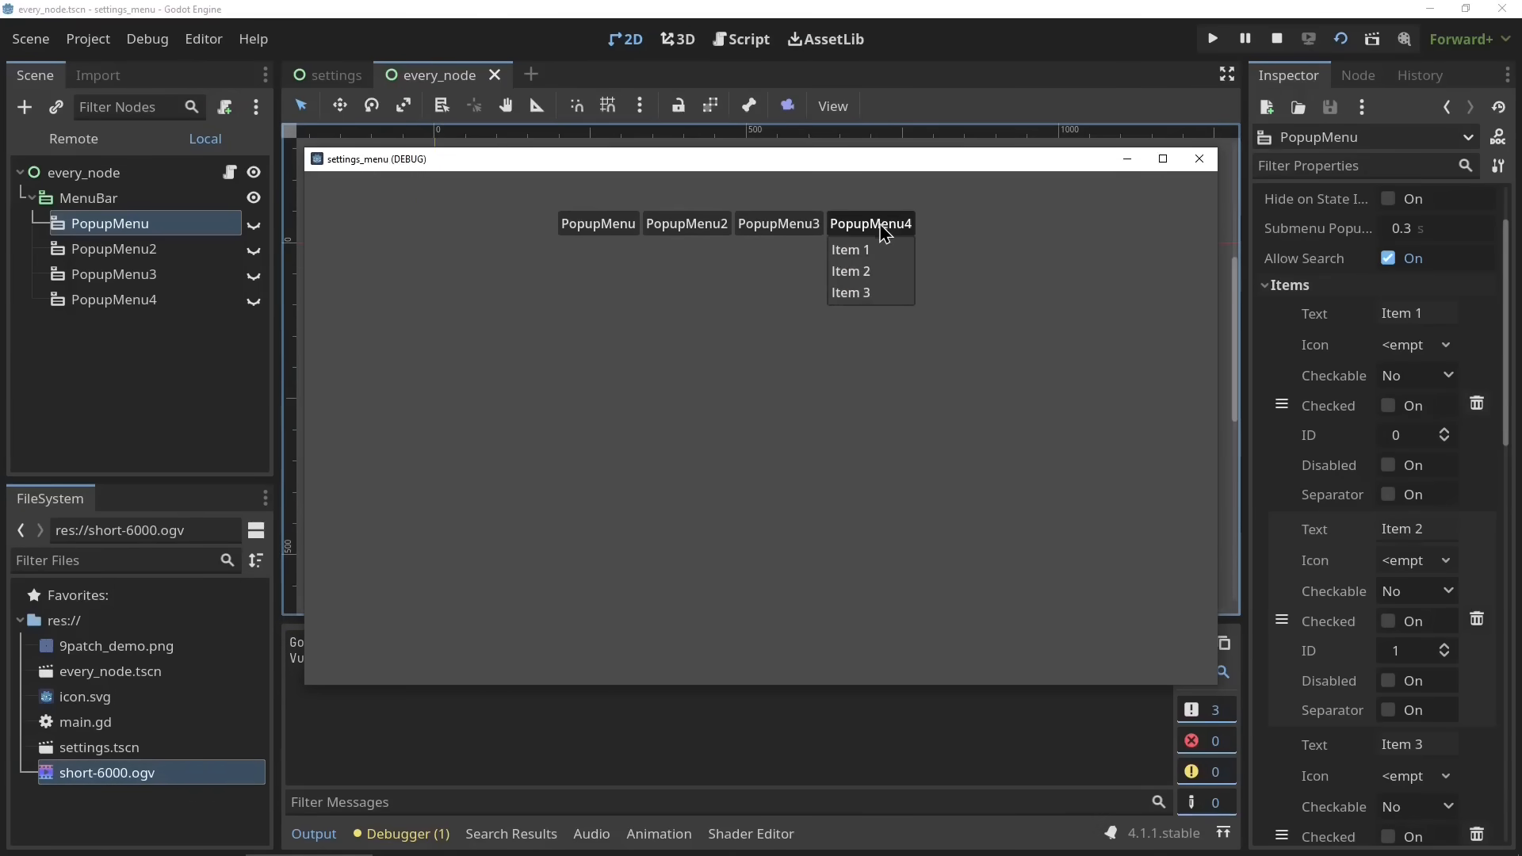
left_click(866, 291)
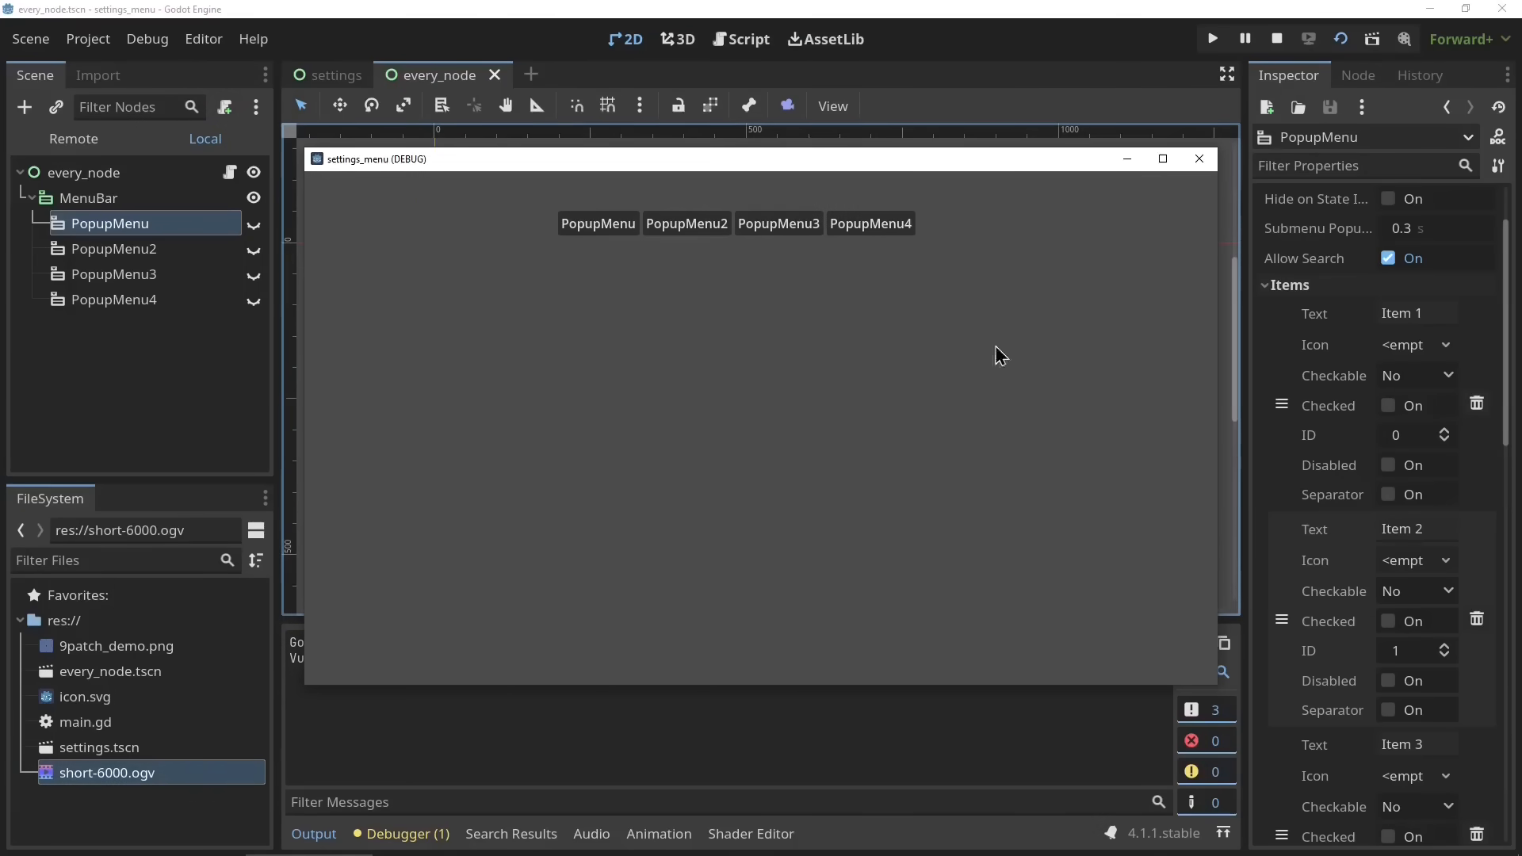
left_click(1199, 159)
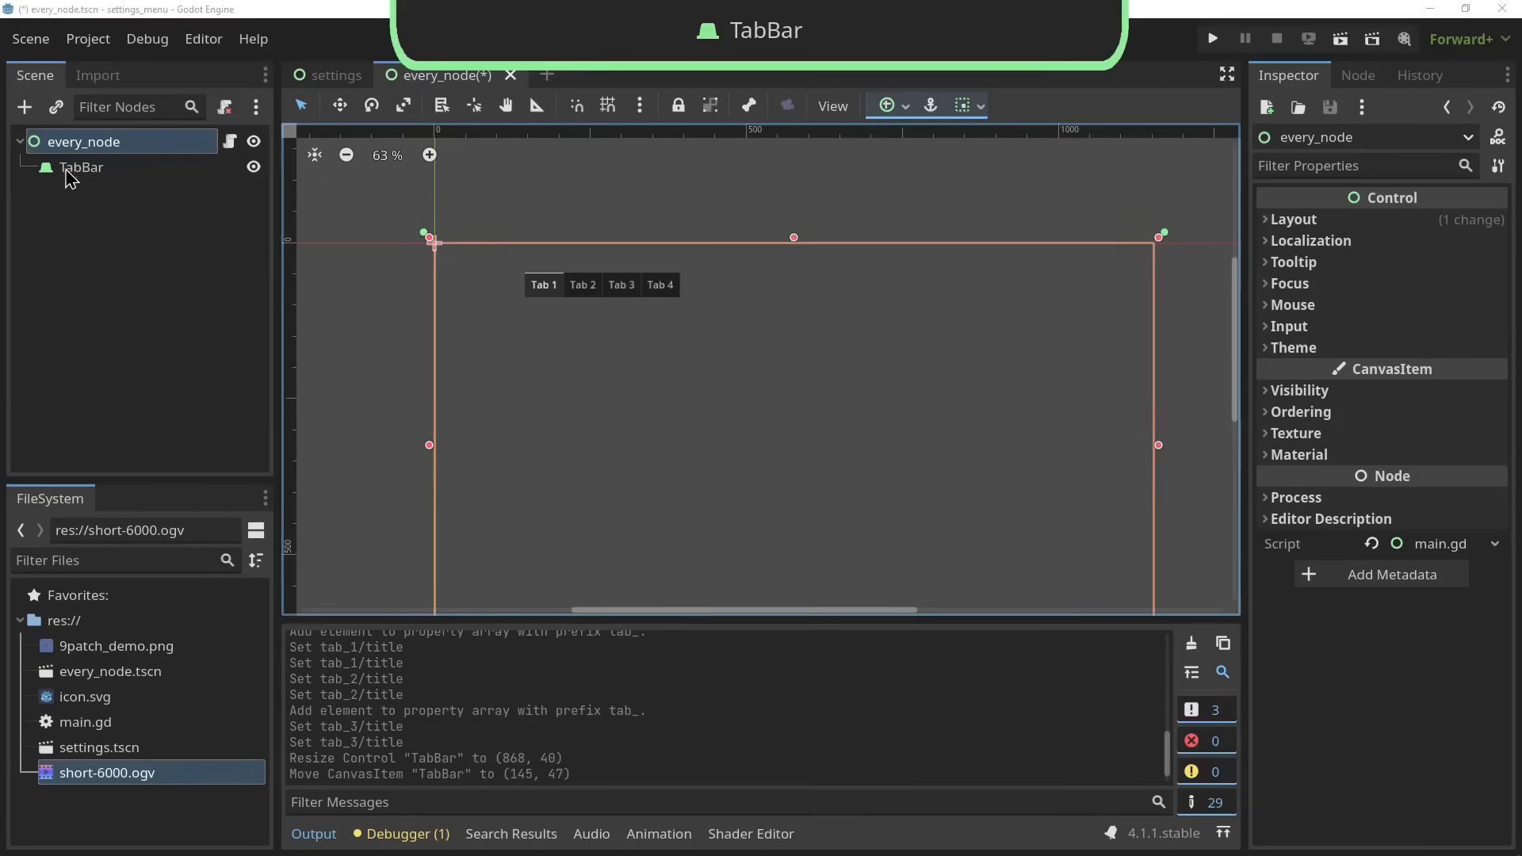
Review the TabBar's four tab entries and run the current scene
left_click(79, 167)
scroll(1412, 394, "down", 3)
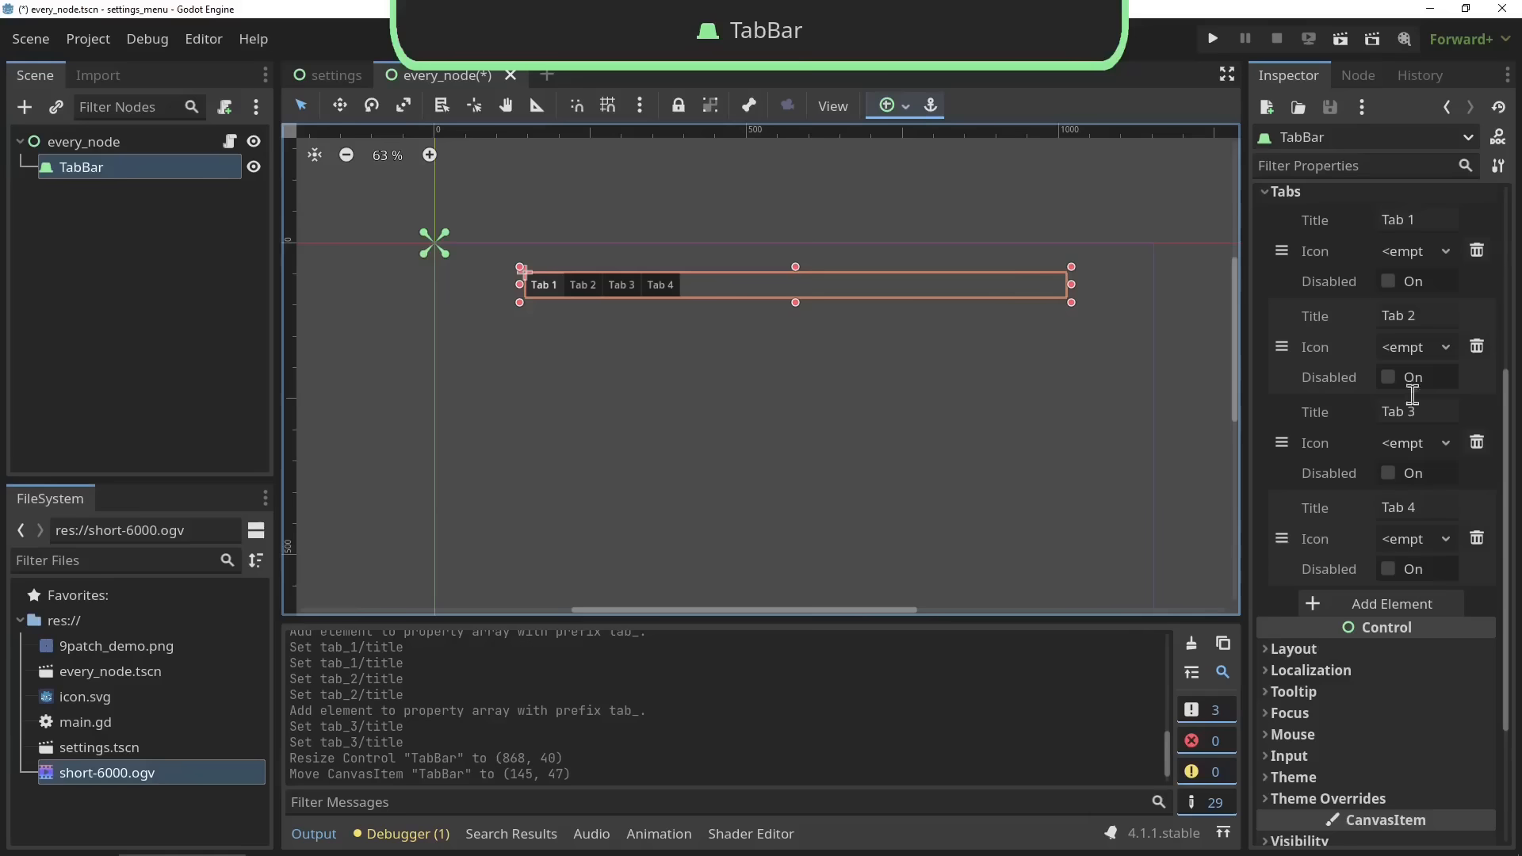
scroll(1386, 400, "up", 2)
left_click(1340, 39)
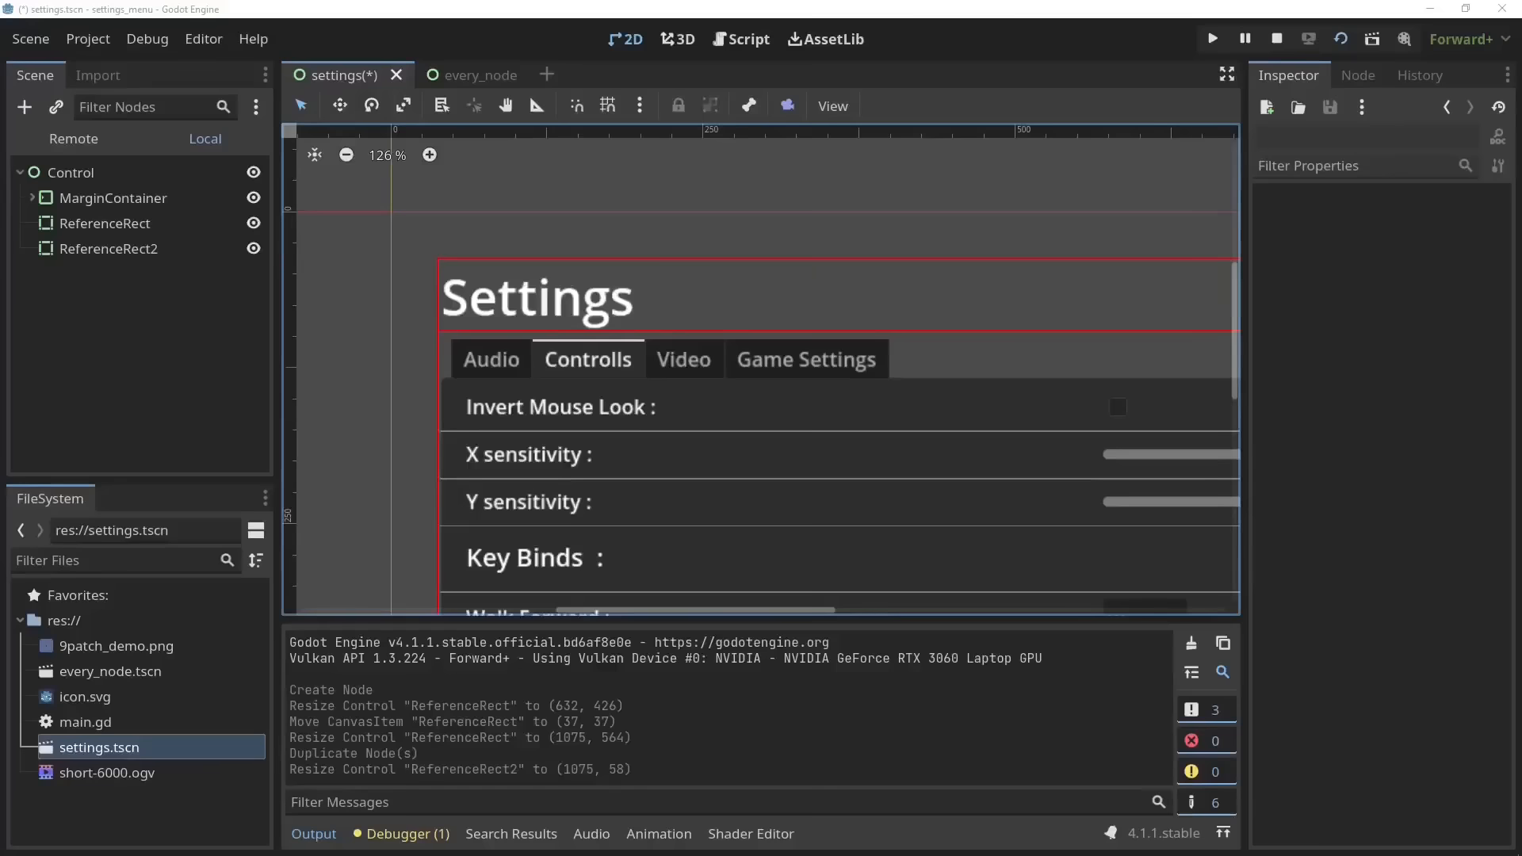
Toggle ReferenceRect2's visibility off and on, and examine the red reference outlines around the Settings layout
left_click(254, 249)
left_click(254, 249)
left_click(253, 248)
left_click(254, 250)
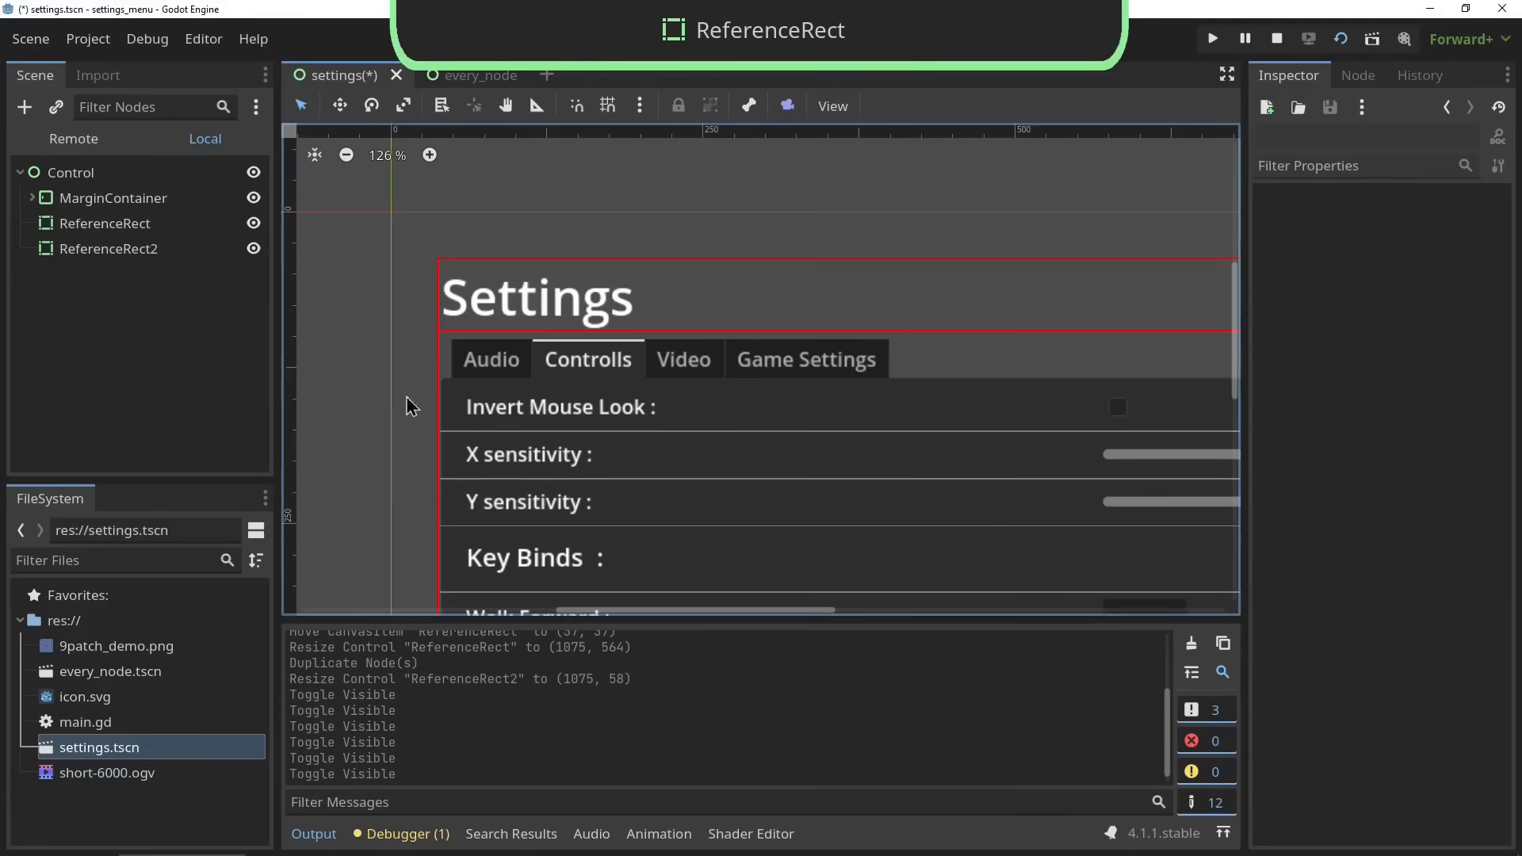
scroll(519, 455, "down", 12)
middle_click_drag(638, 480, 402, 313)
scroll(639, 395, "up", 5)
middle_click_drag(644, 404, 513, 476)
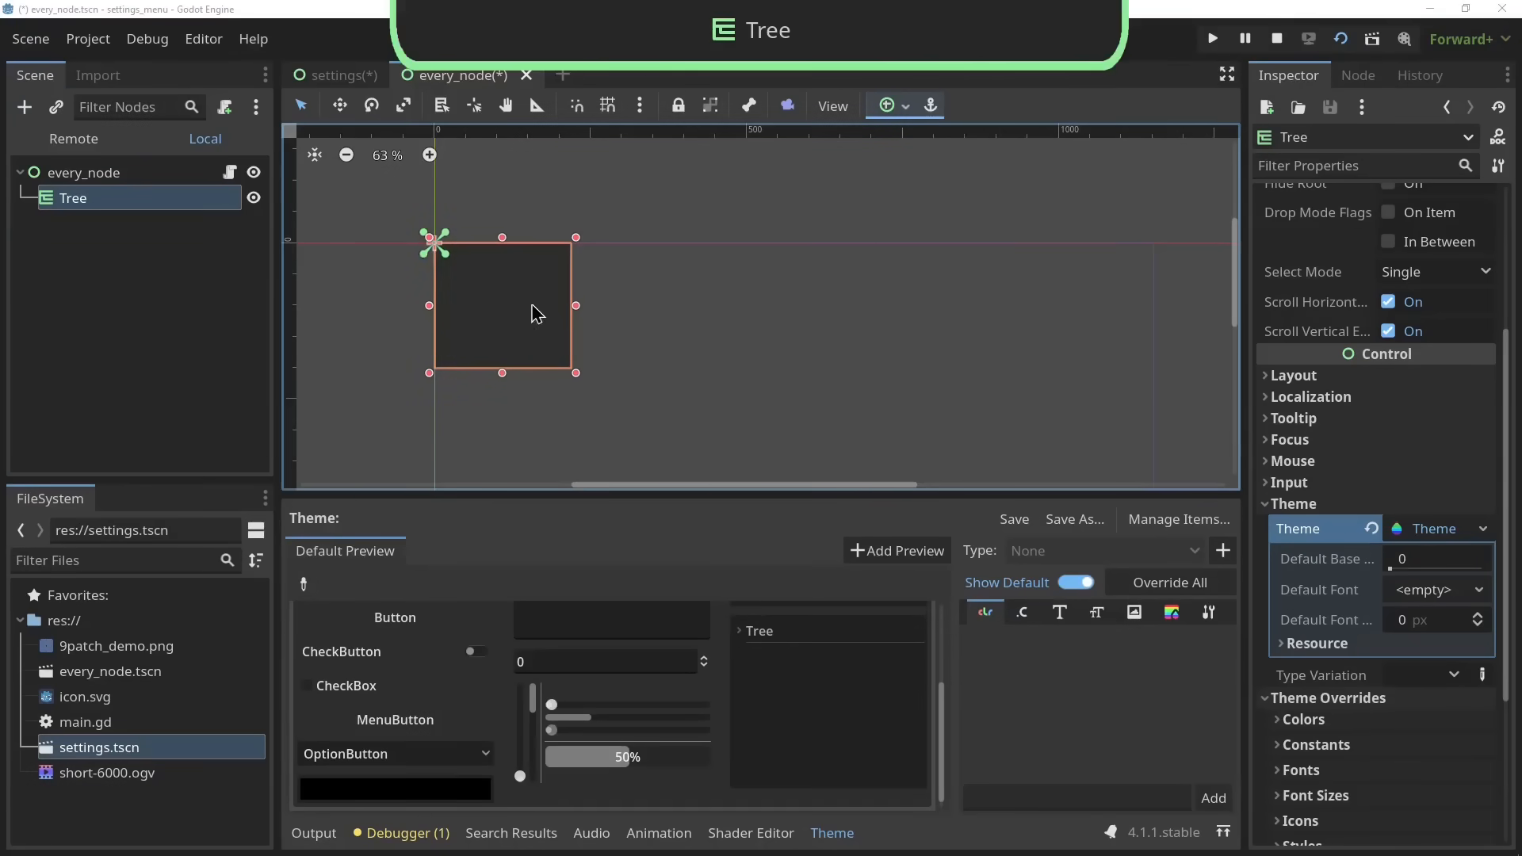
Expand the sample Tree in the theme preview, select Item and Editable Item, and expand Subtree
left_click(743, 632)
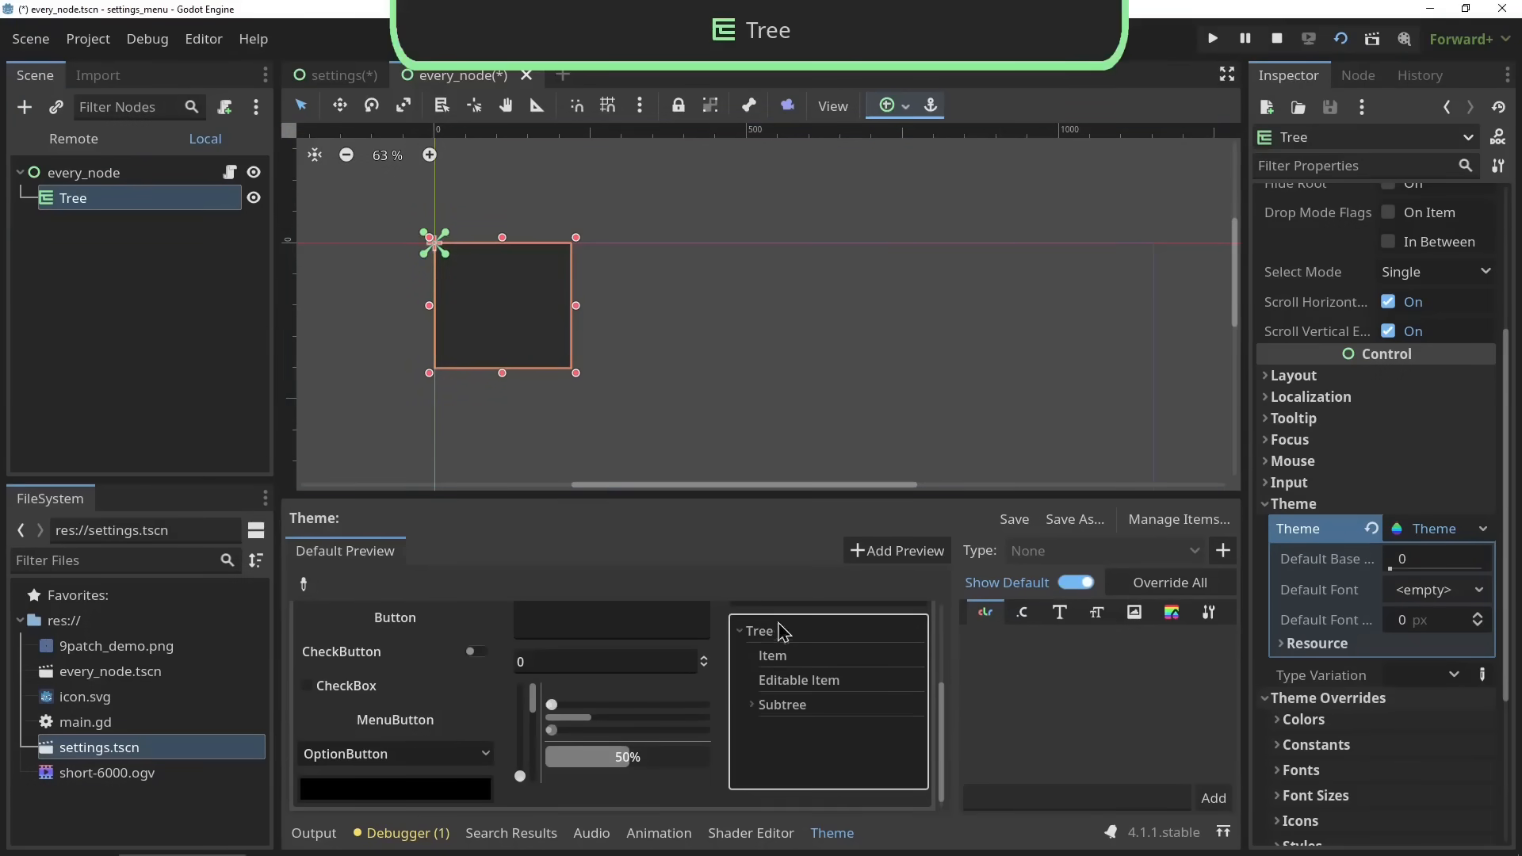
left_click(778, 665)
left_click(789, 681)
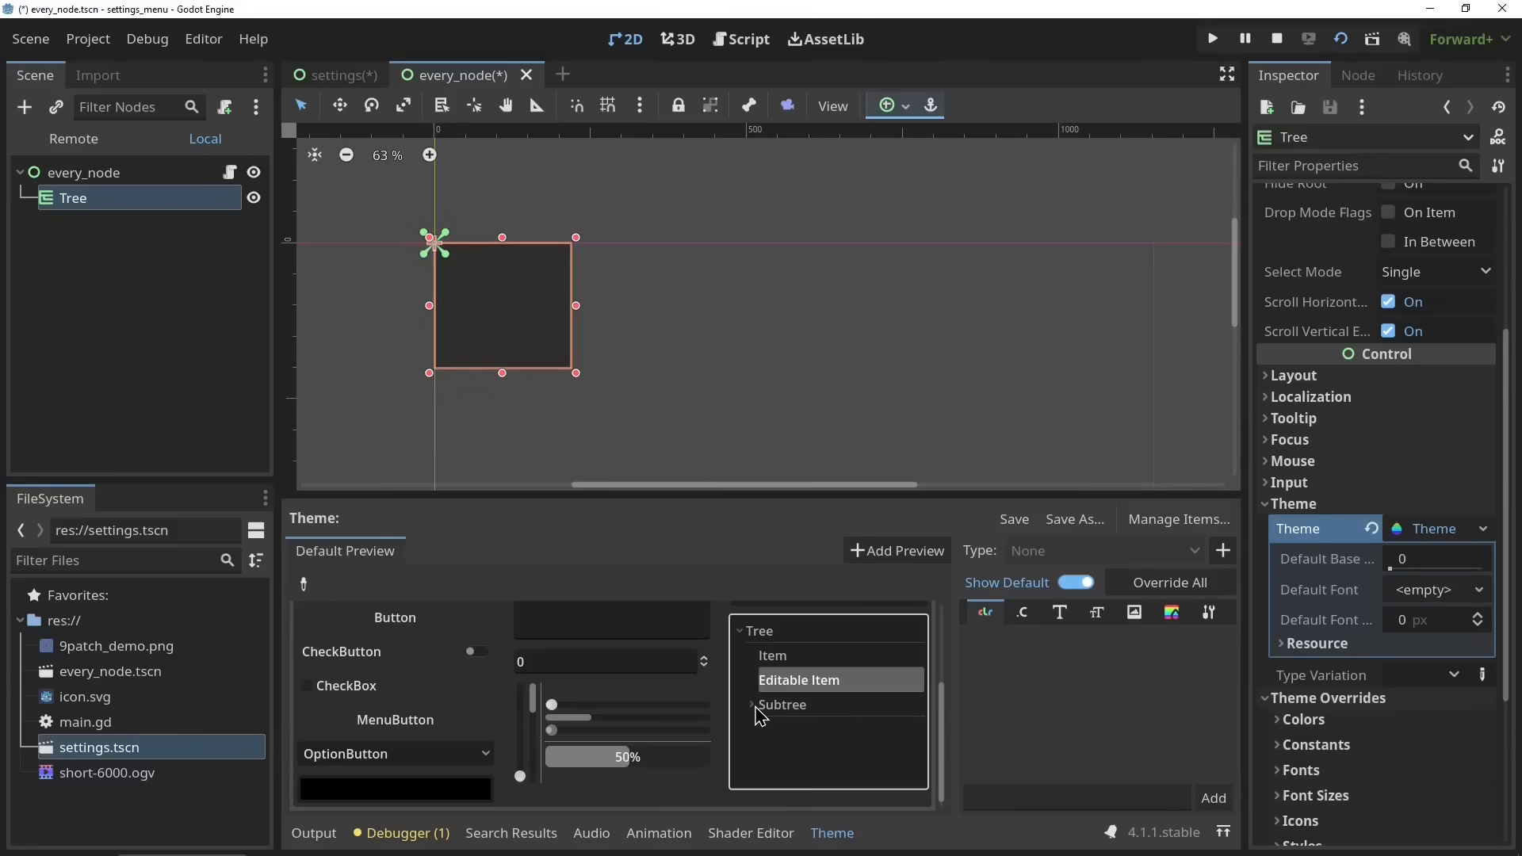
left_click(753, 705)
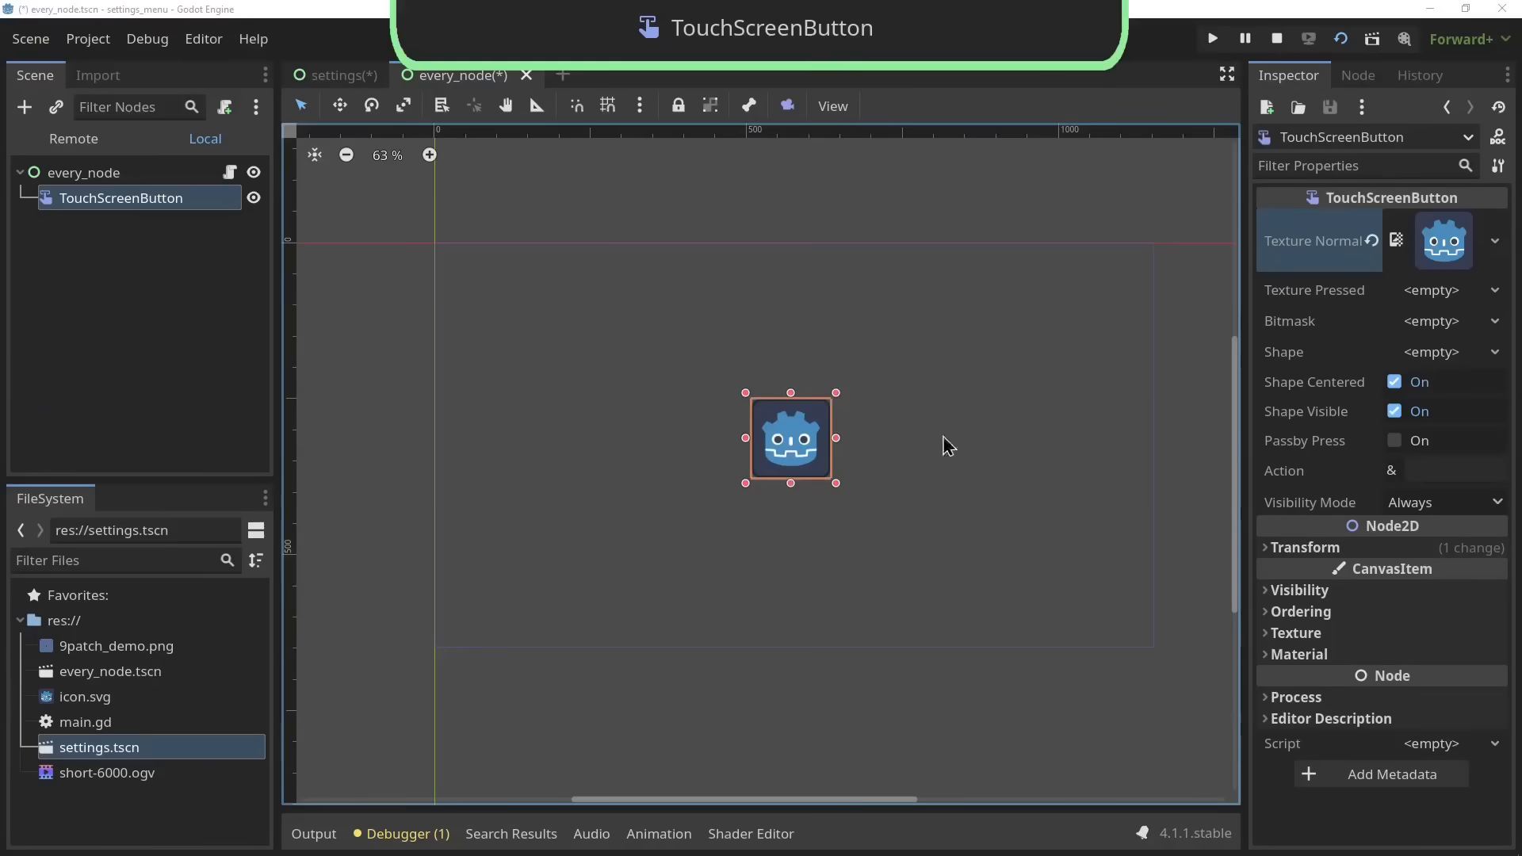
Set the TouchScreenButton's Action property to shoot
left_click(1428, 471)
type("sho")
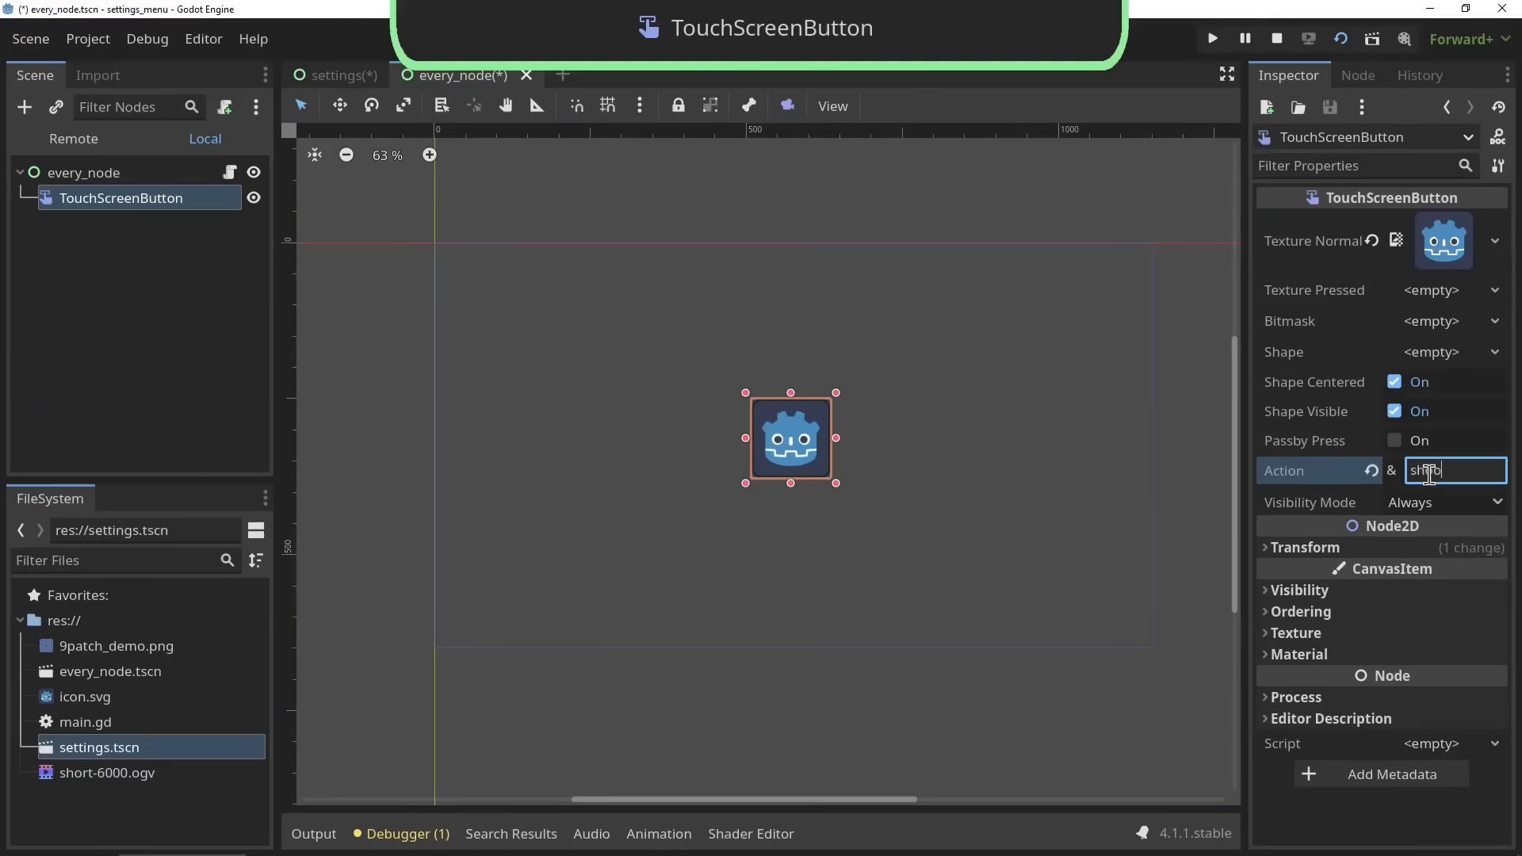
type("ot")
key("Return")
Add a new input action named shoot to the project's Input Map
left_click(88, 39)
left_click(111, 62)
left_click(440, 112)
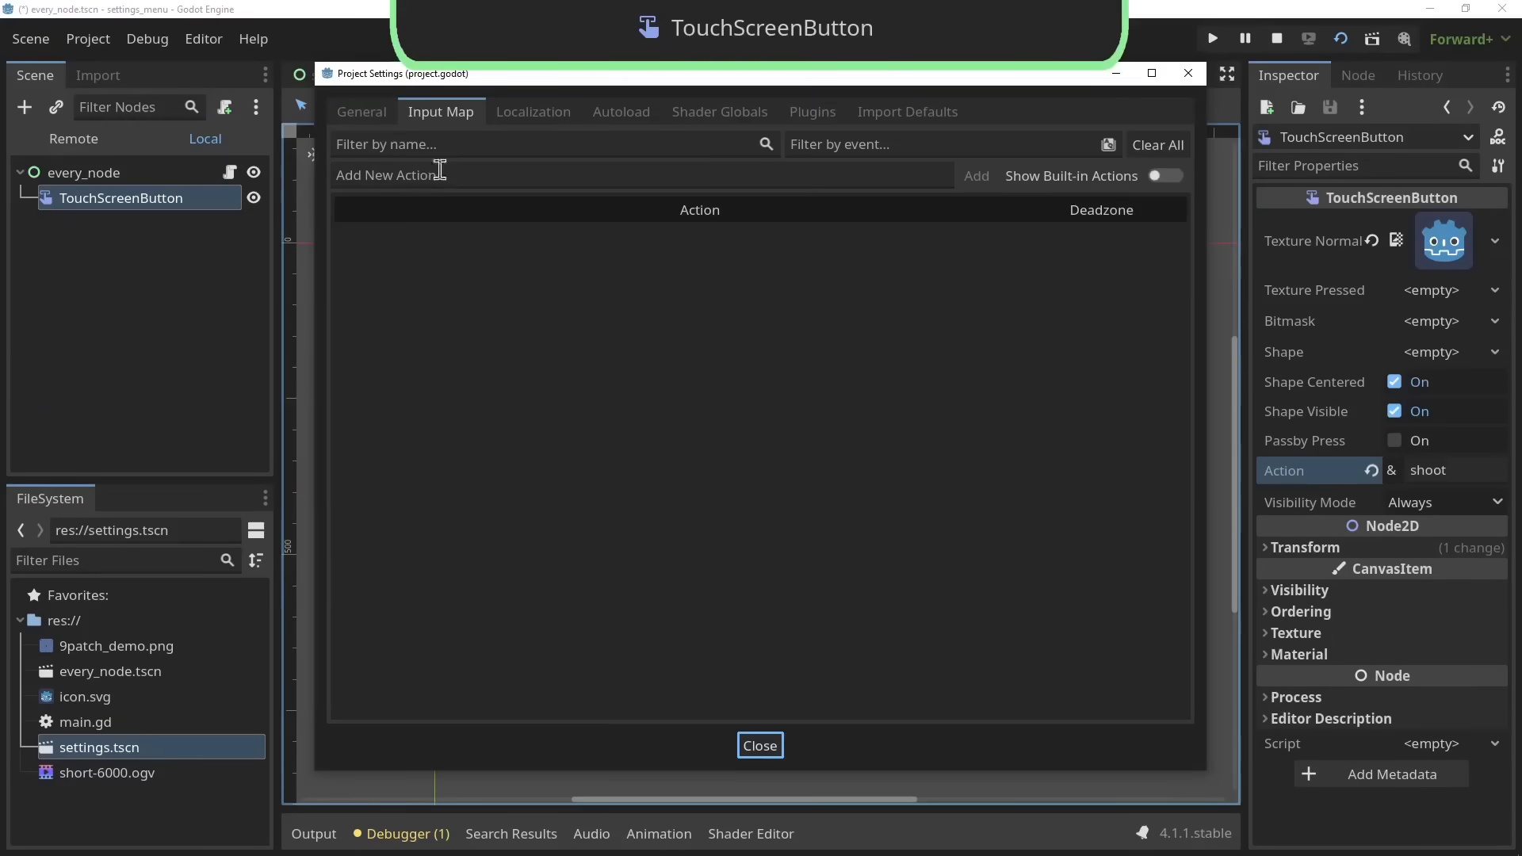
left_click(439, 175)
type("shoot")
key("Return")
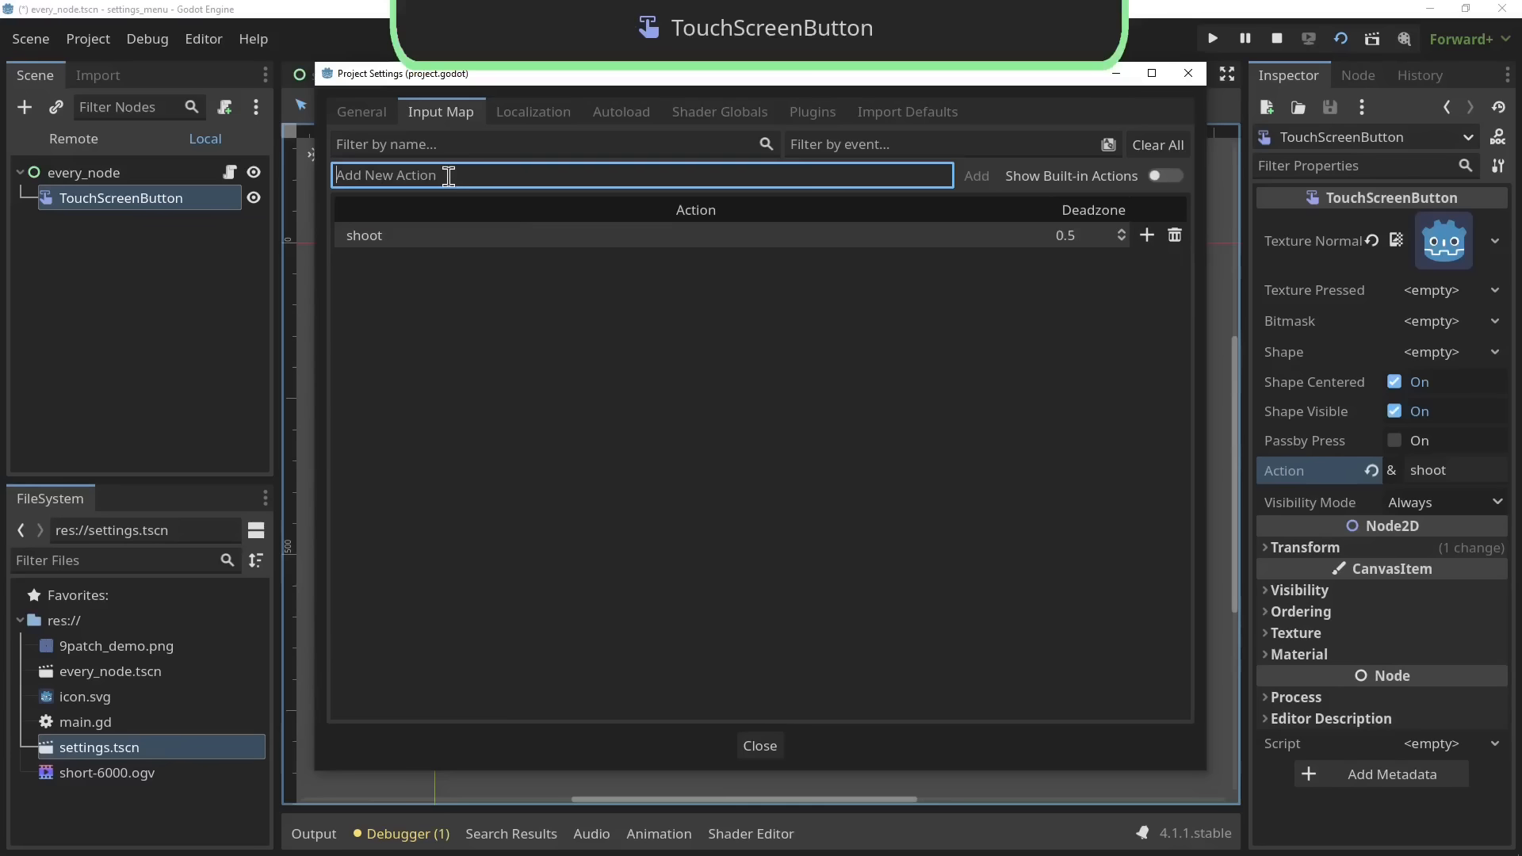
Bind Left Mouse Button on all devices to the shoot action and close the project settings
left_click(1146, 236)
left_click(541, 382)
left_click(502, 381)
left_click(578, 407)
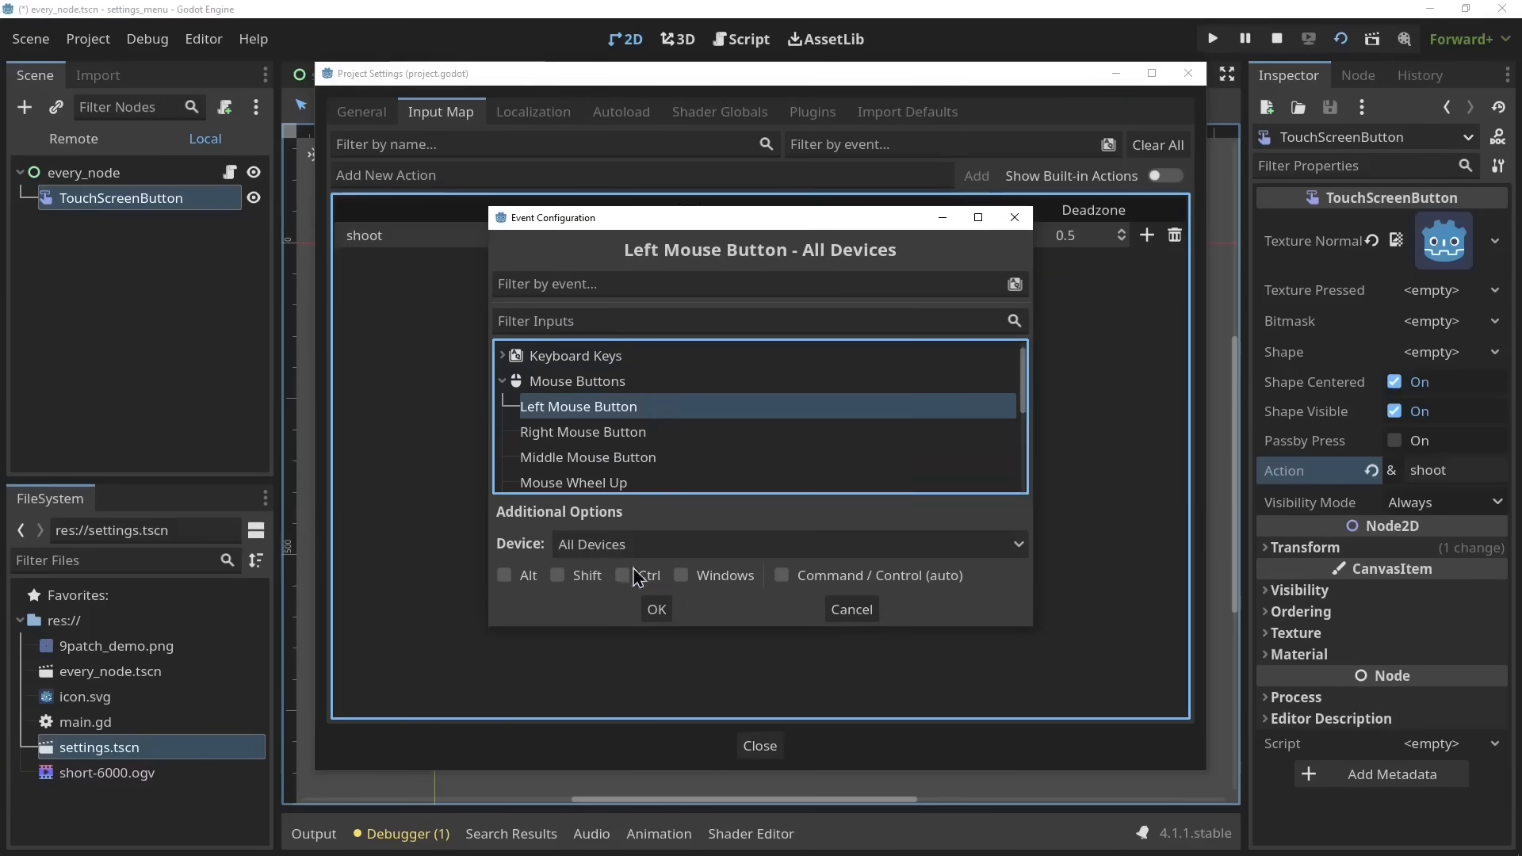
left_click(657, 608)
left_click(759, 745)
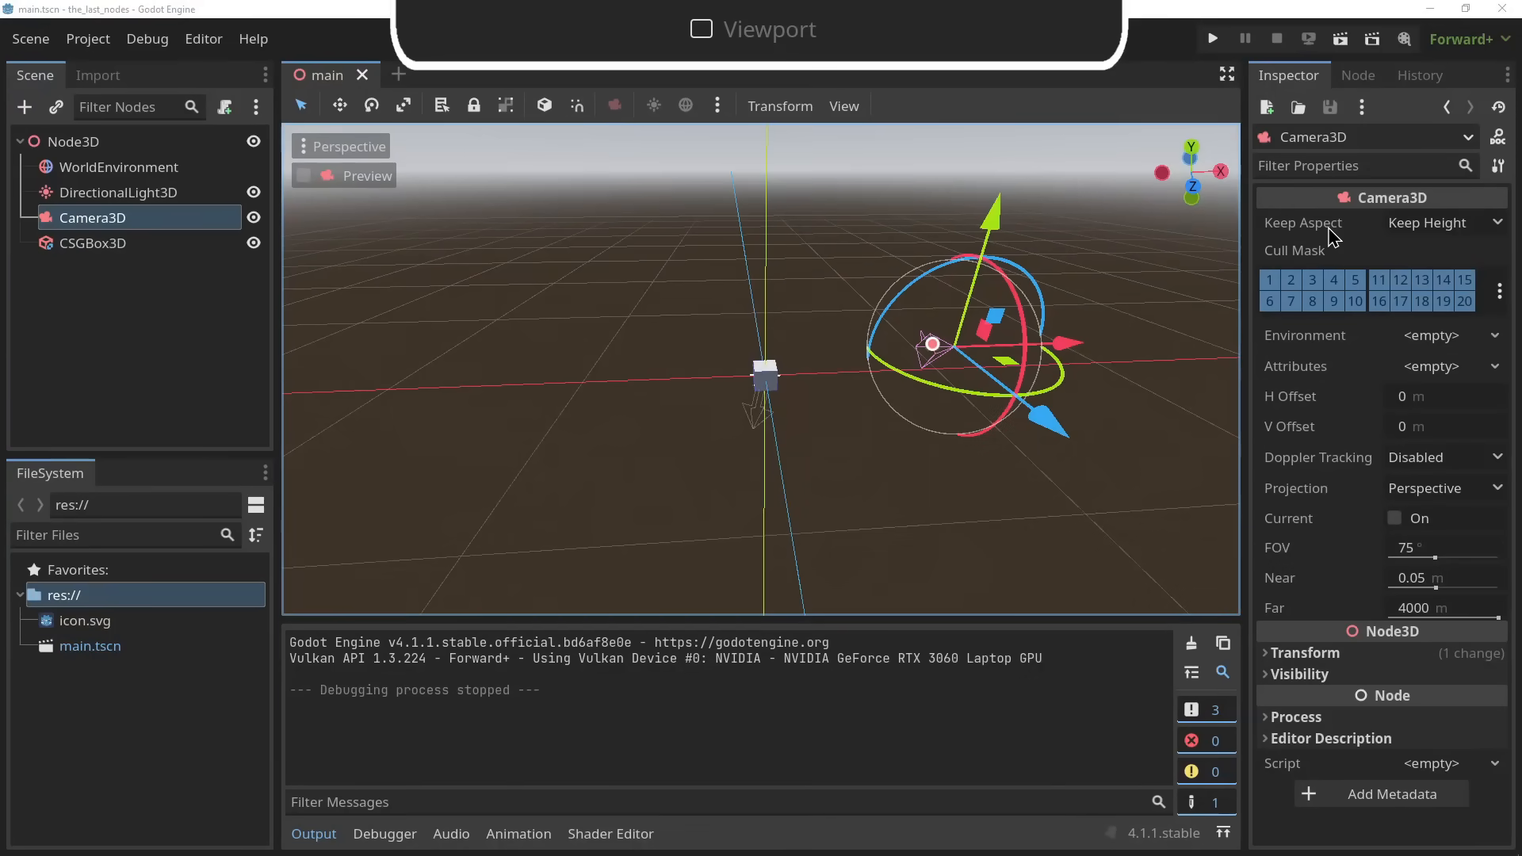
Run the 3D project to view its root viewport and shift the game window slightly
left_click(1212, 38)
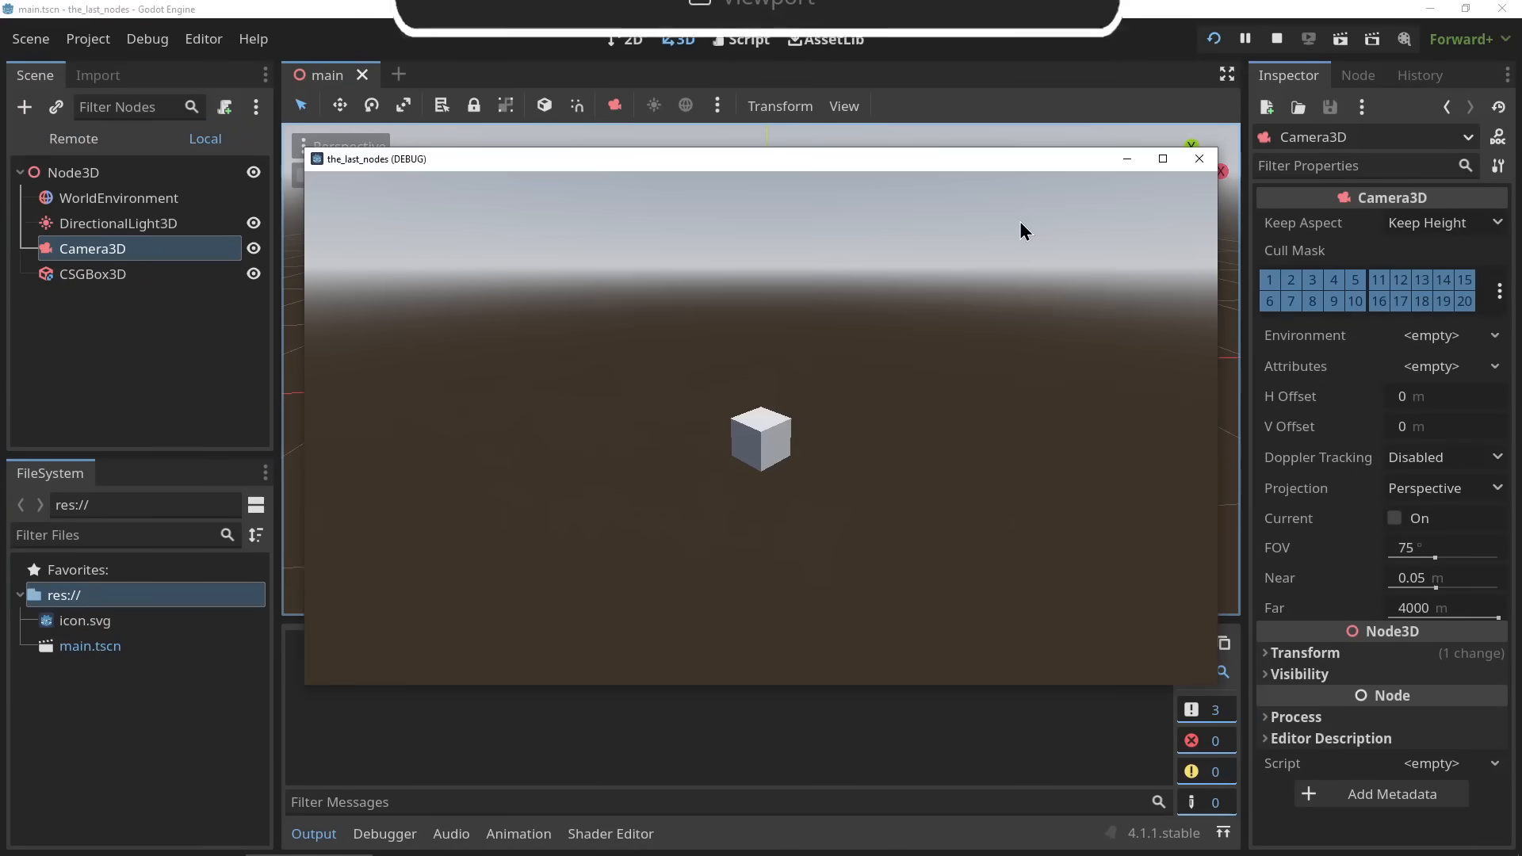
mouse_move(444, 166)
left_mouse_down()
mouse_move(521, 116)
mouse_move(491, 198)
mouse_move(431, 179)
mouse_move(469, 126)
mouse_move(467, 160)
left_mouse_up()
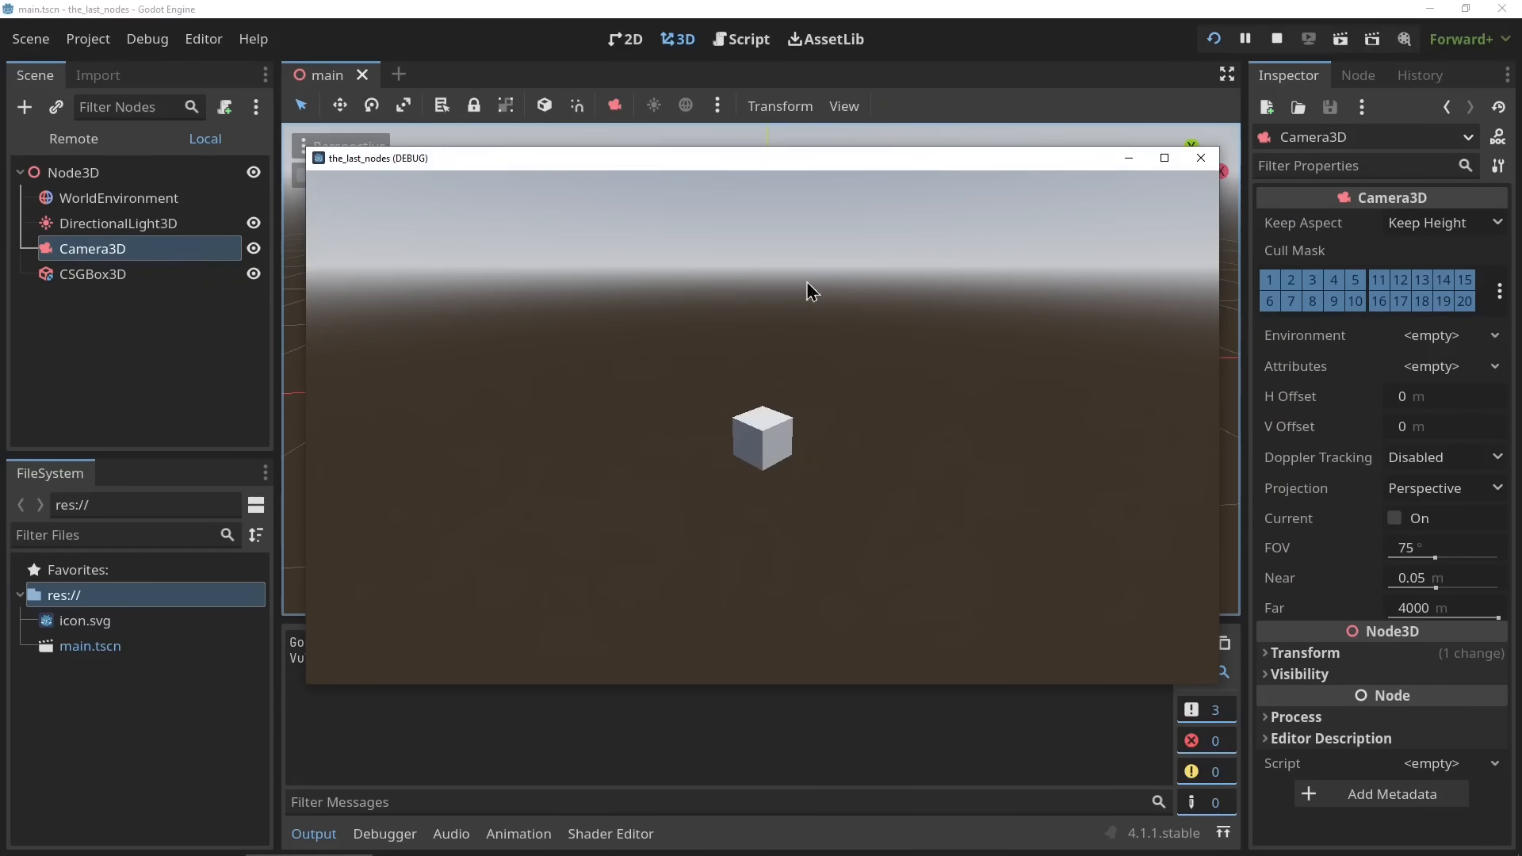
left_click_drag(740, 159, 741, 171)
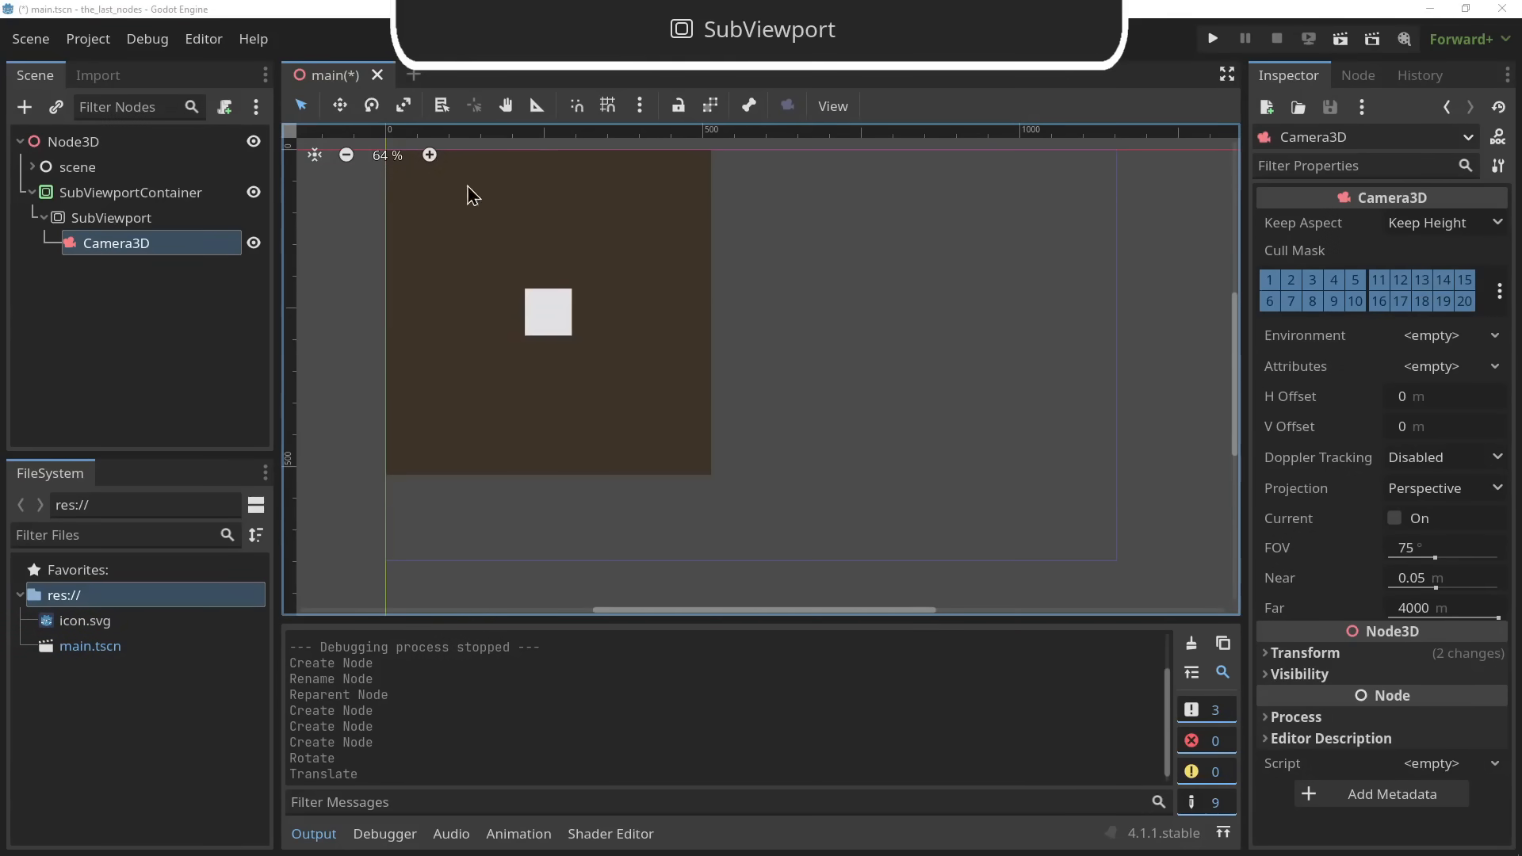
Examine the SubViewport's Camera3D above the cube in the 3D view and run the project
left_click(677, 39)
scroll(788, 333, "up", 6)
middle_click_drag(857, 334, 819, 262)
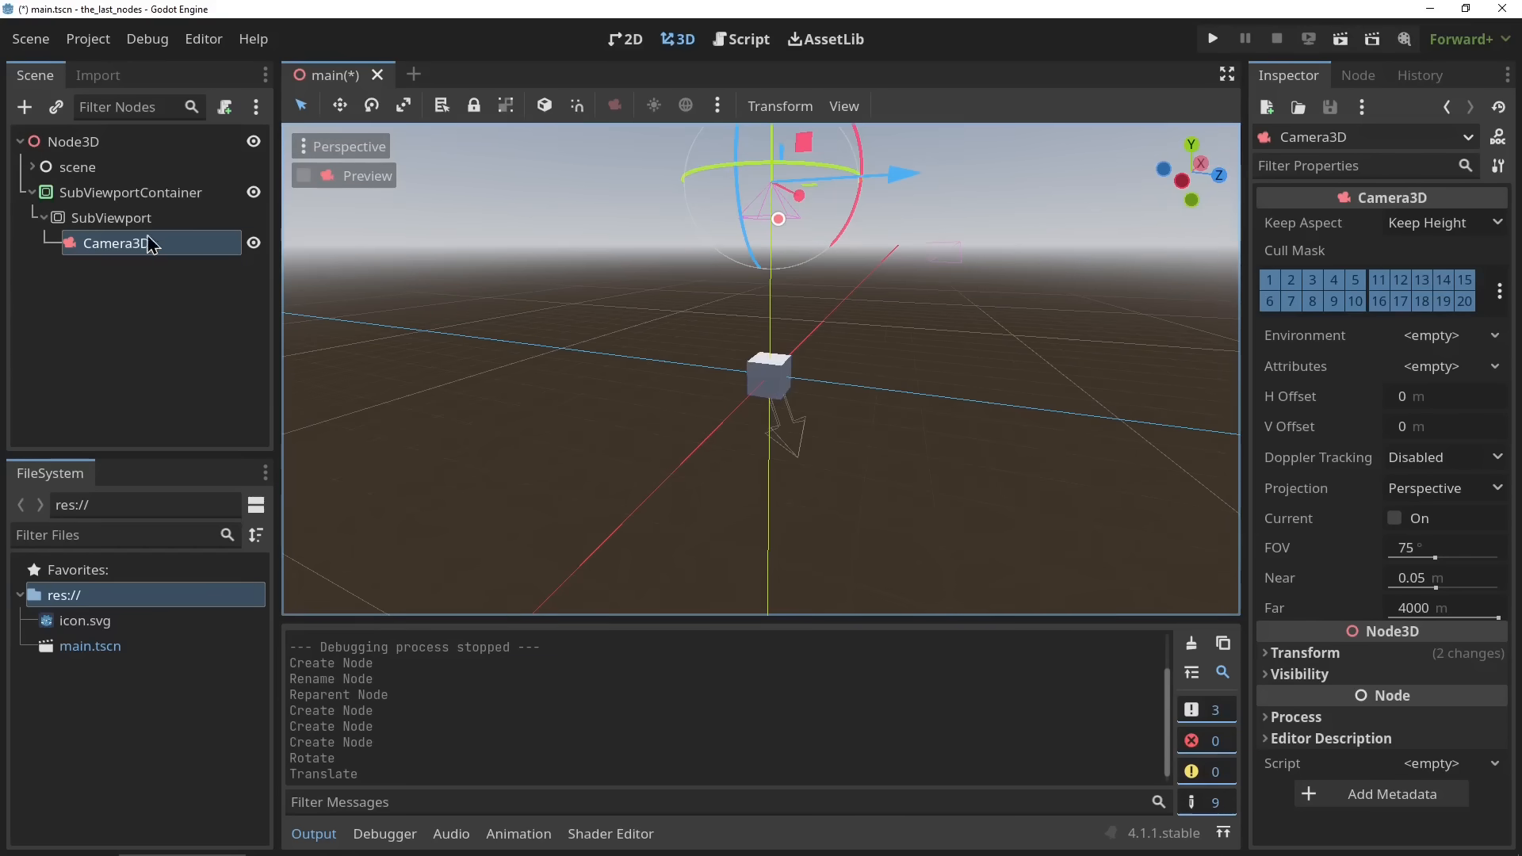
left_click(1212, 39)
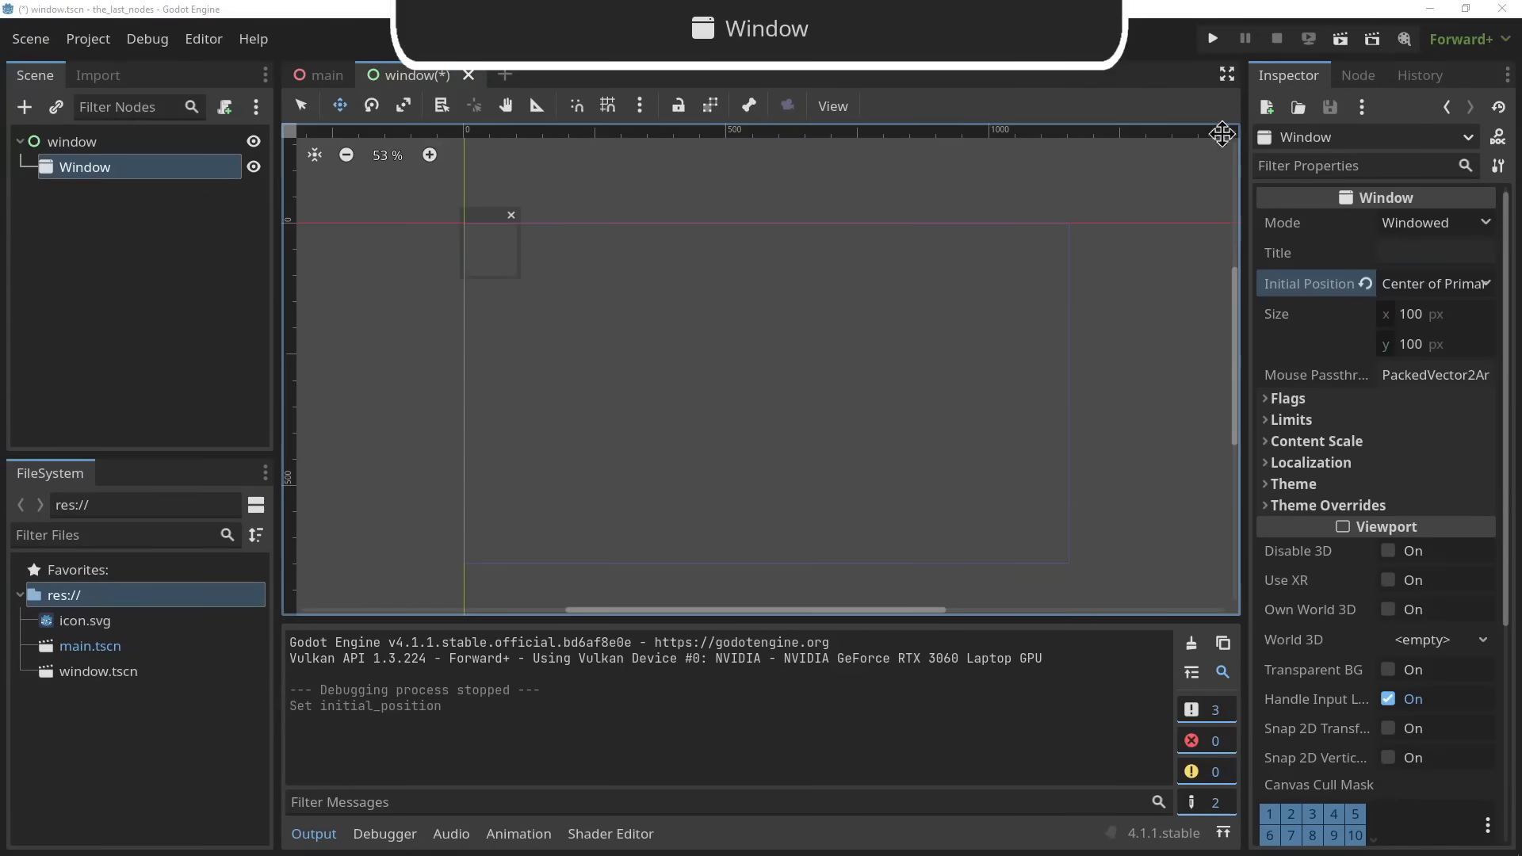
Run the window scene, maximise and restore the small Window, move both windows apart, and open the small one's system menu
left_click(1339, 39)
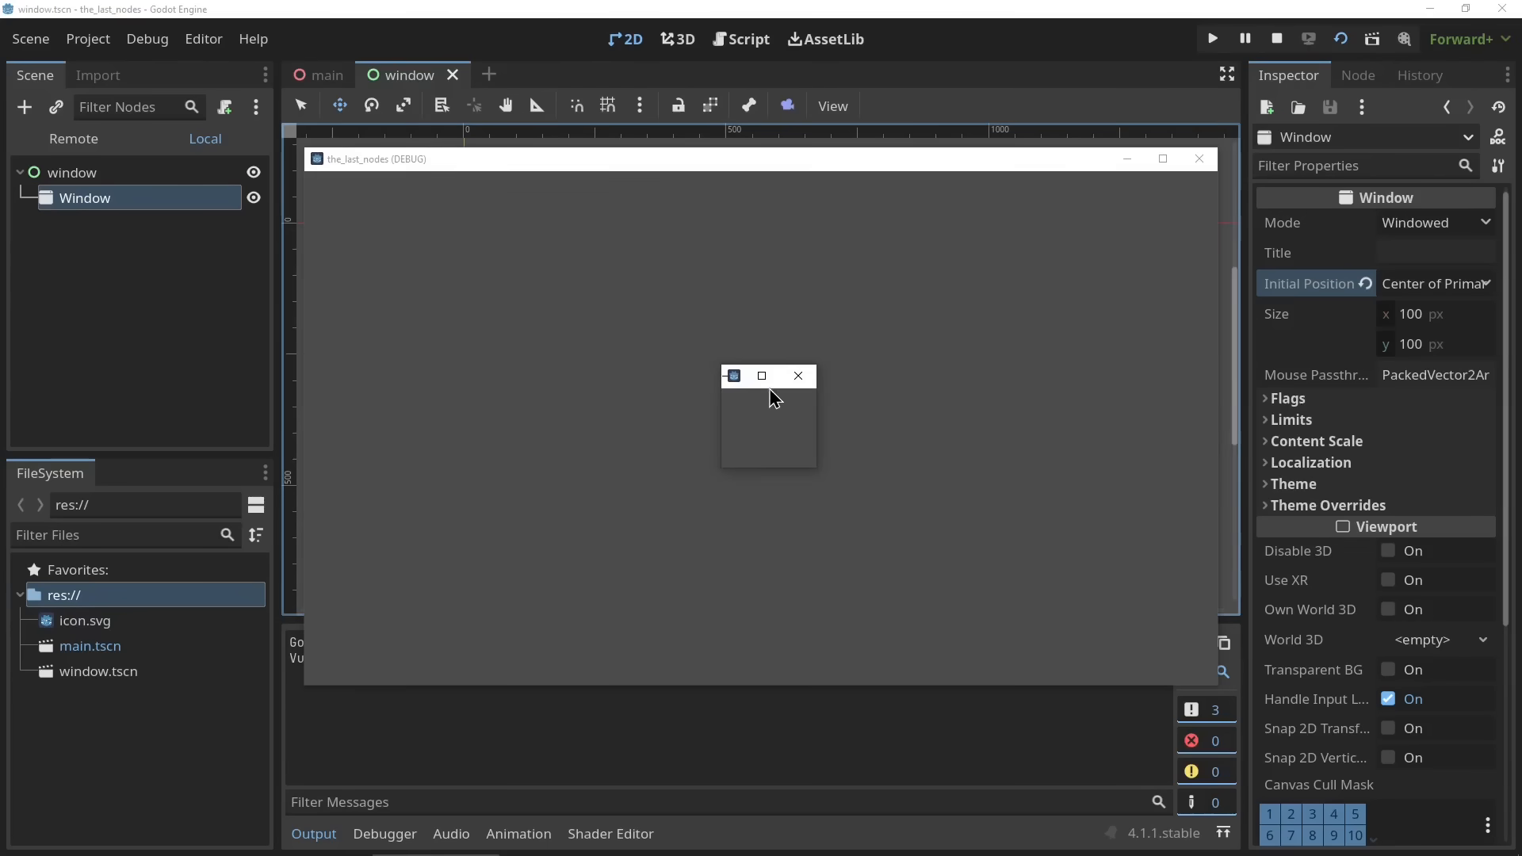
left_click(762, 376)
left_click_drag(816, 8, 159, 341)
left_click_drag(376, 150, 401, 193)
left_click(121, 341)
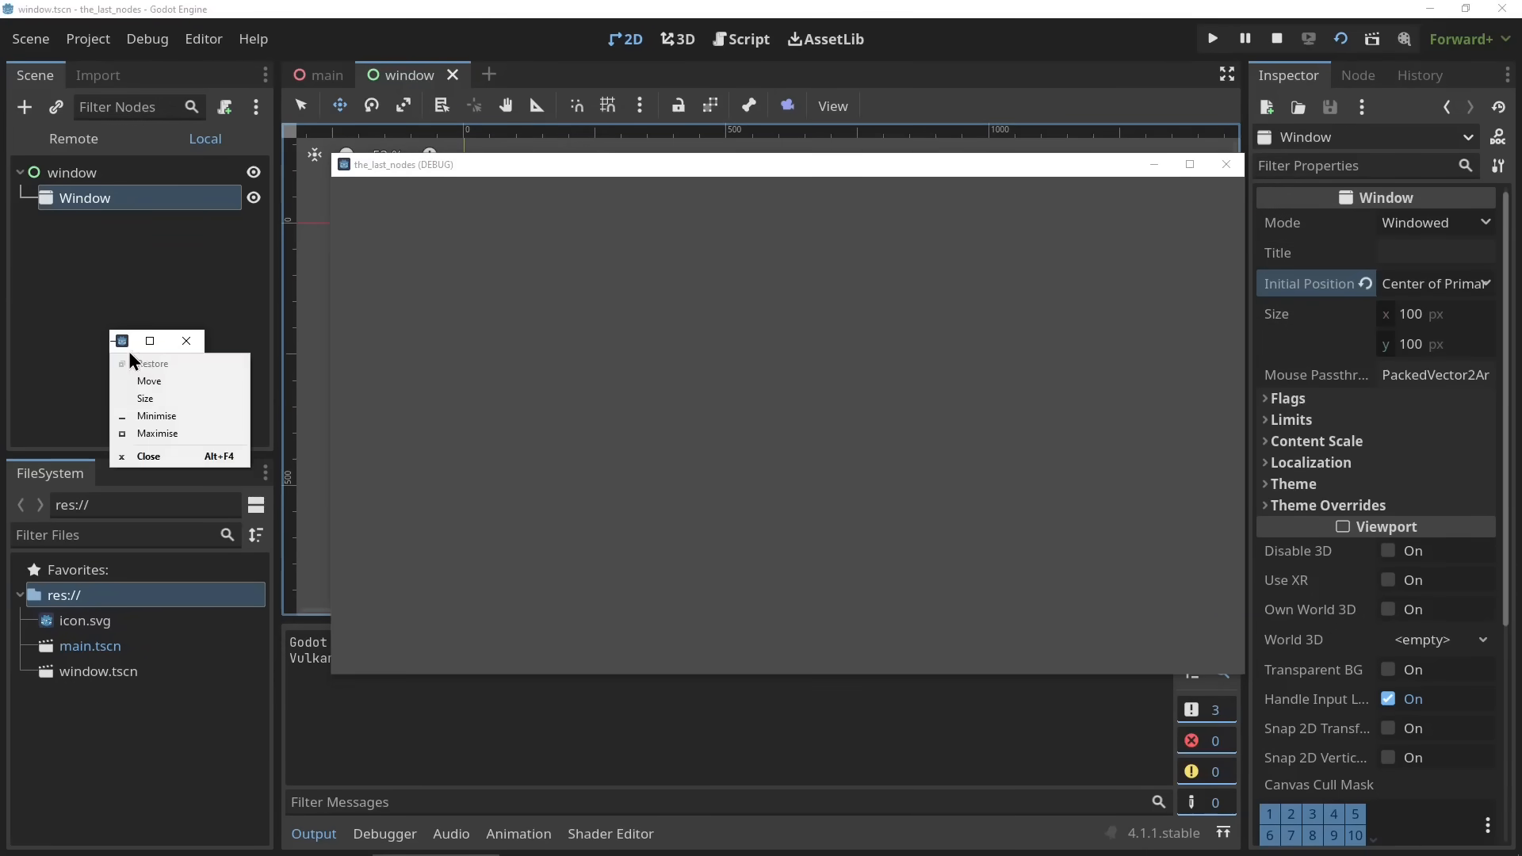
left_click(122, 341)
left_click(150, 341)
left_click_drag(458, 4, 166, 341)
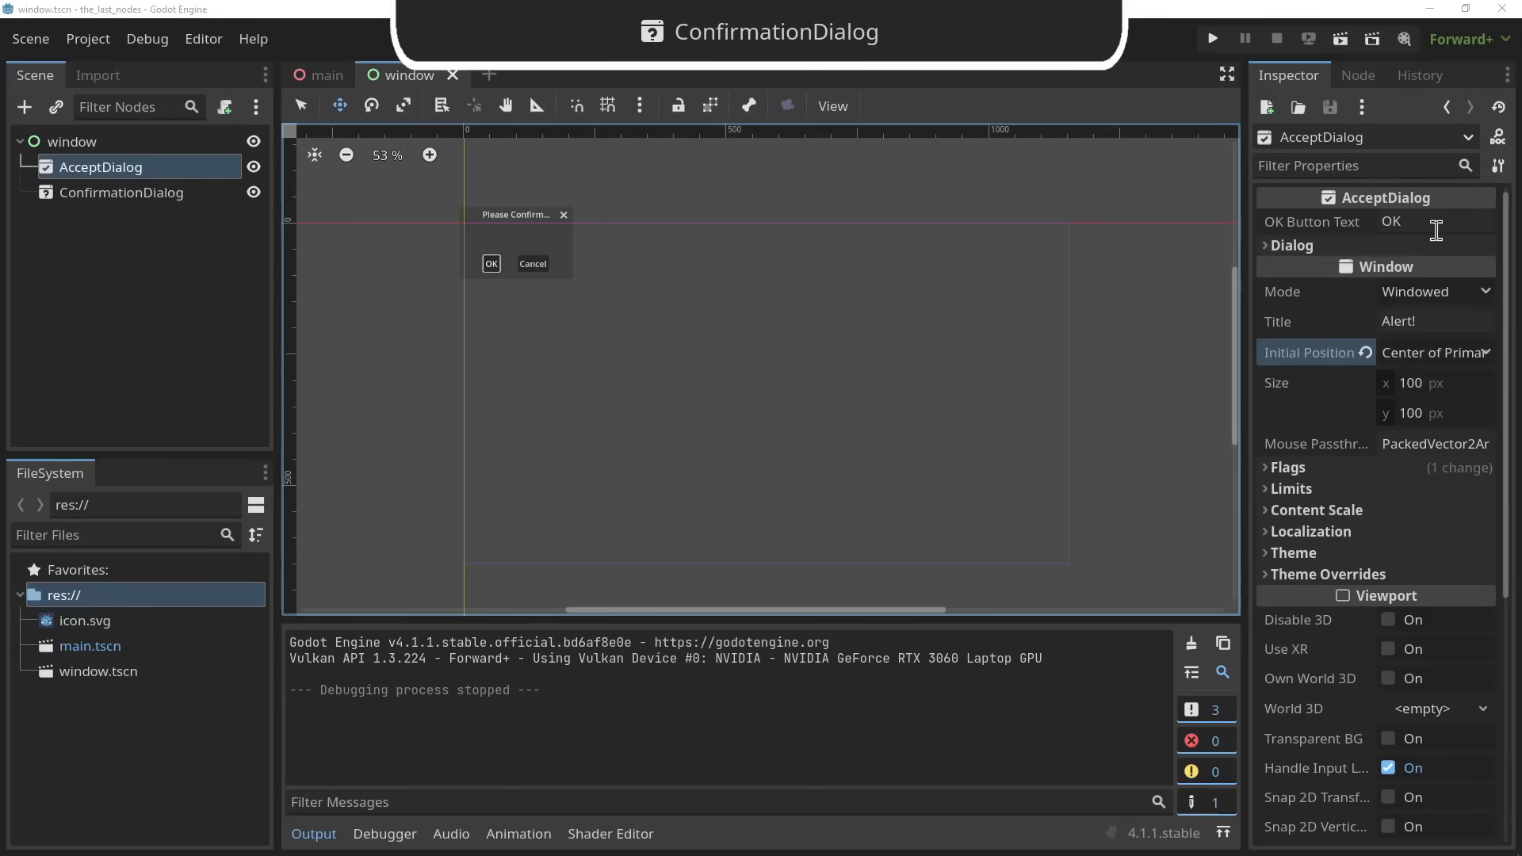
Run the scene, move the ConfirmationDialog off the AcceptDialog, accept both dialogs with OK, and close the test window
left_click(1340, 39)
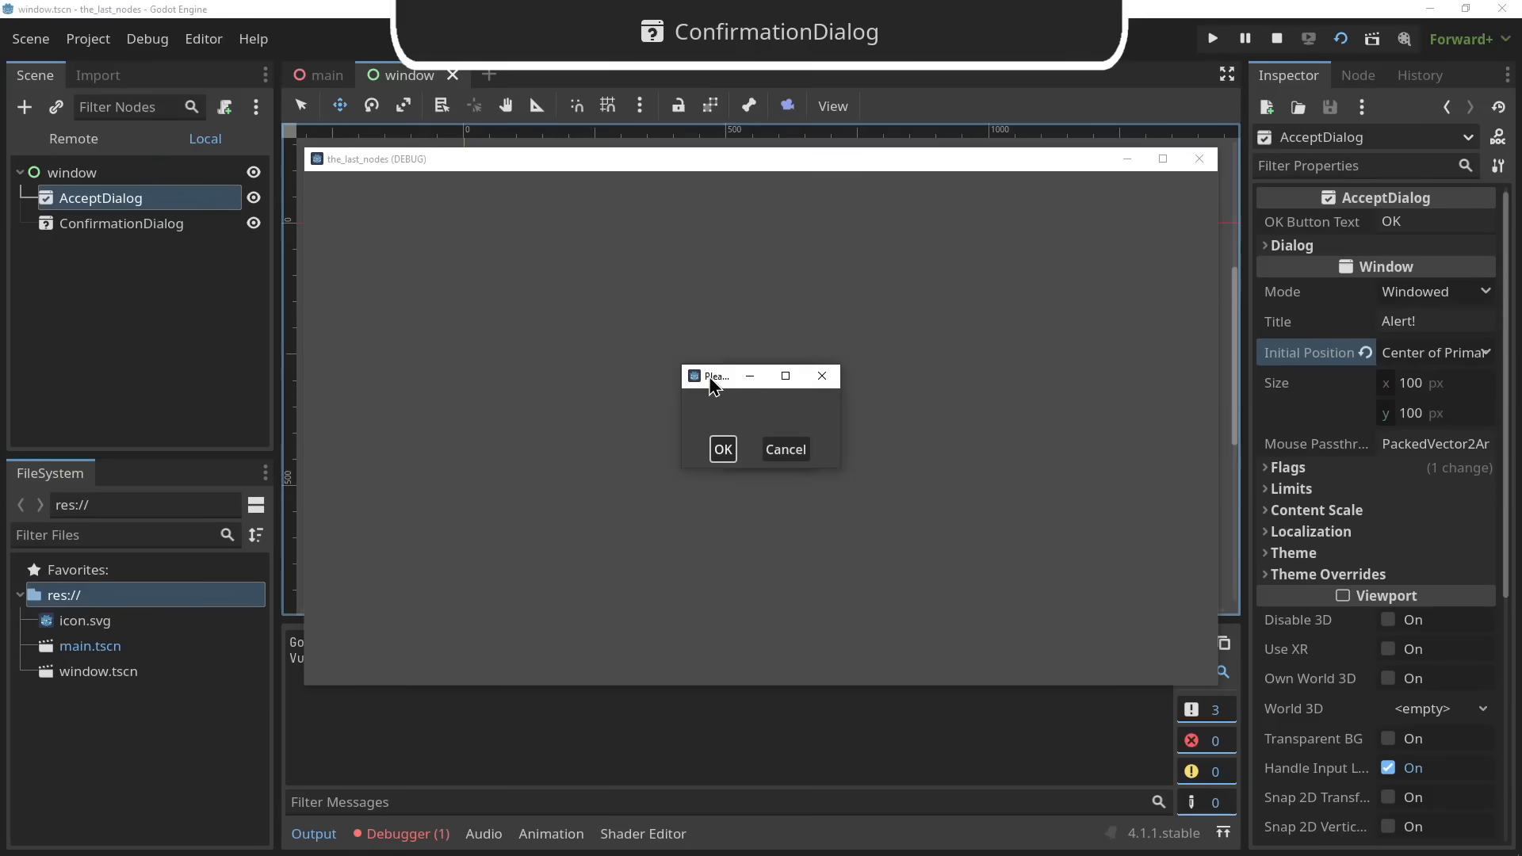
left_click_drag(711, 380, 551, 385)
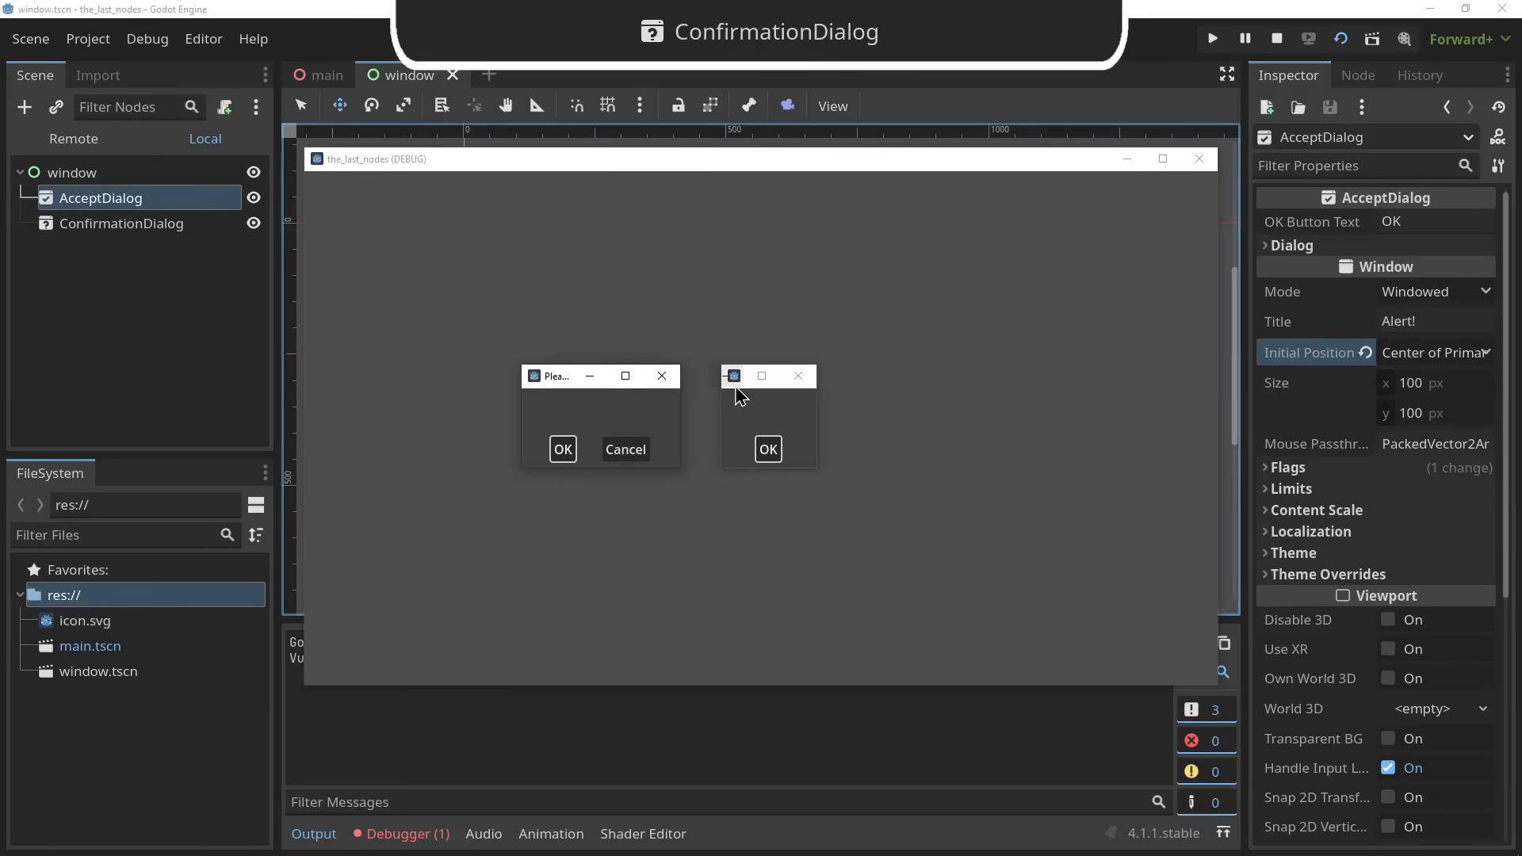
left_click(749, 386)
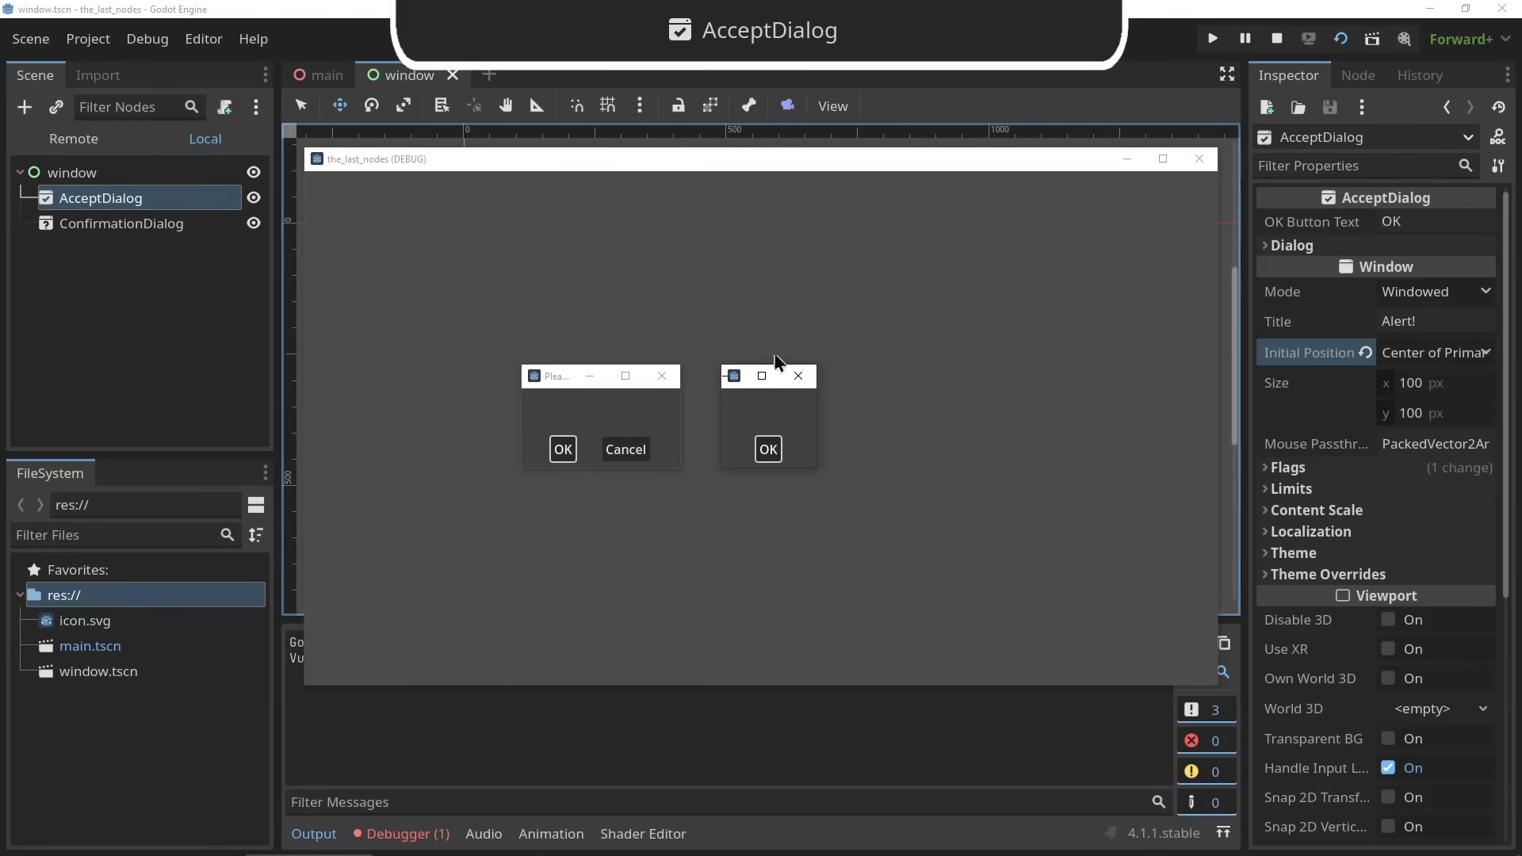
left_click(768, 449)
left_click(563, 449)
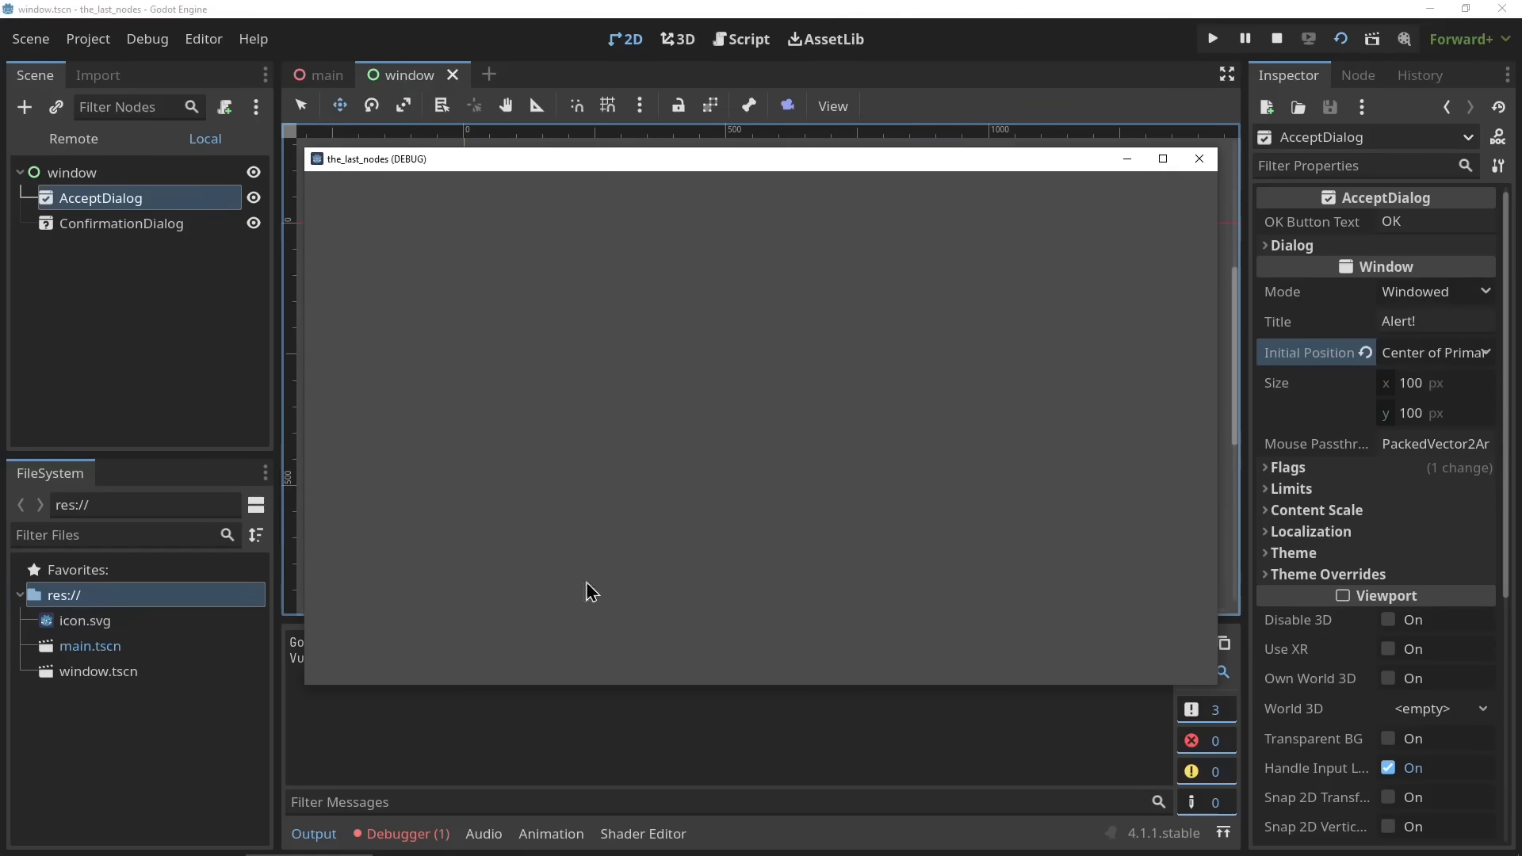
left_click(1197, 159)
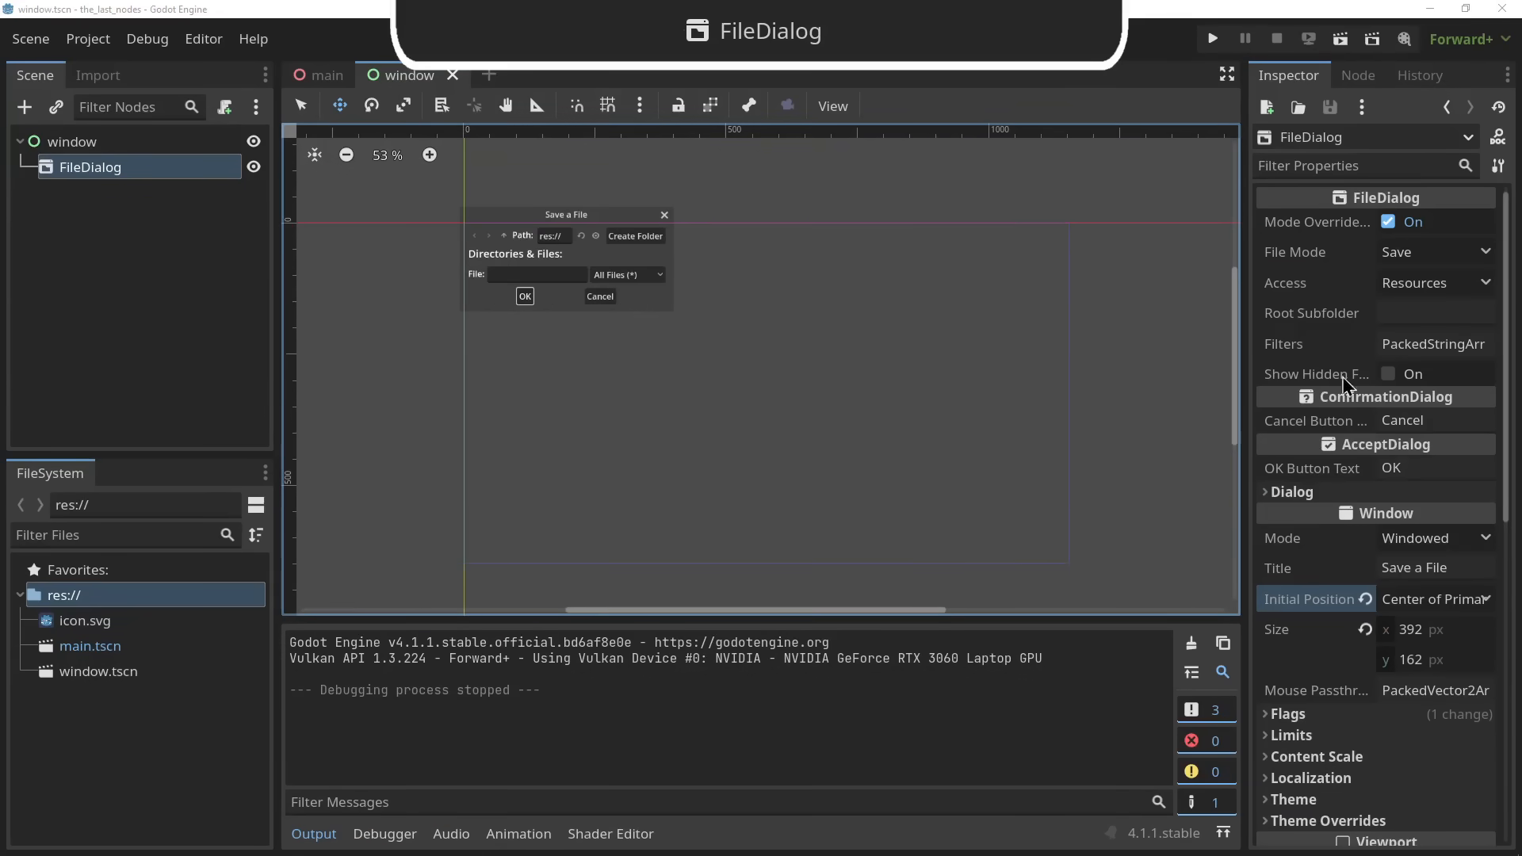
Run the FileDialog scene, make the Save a File dialog taller, and select an entry in its file list
left_click(1340, 39)
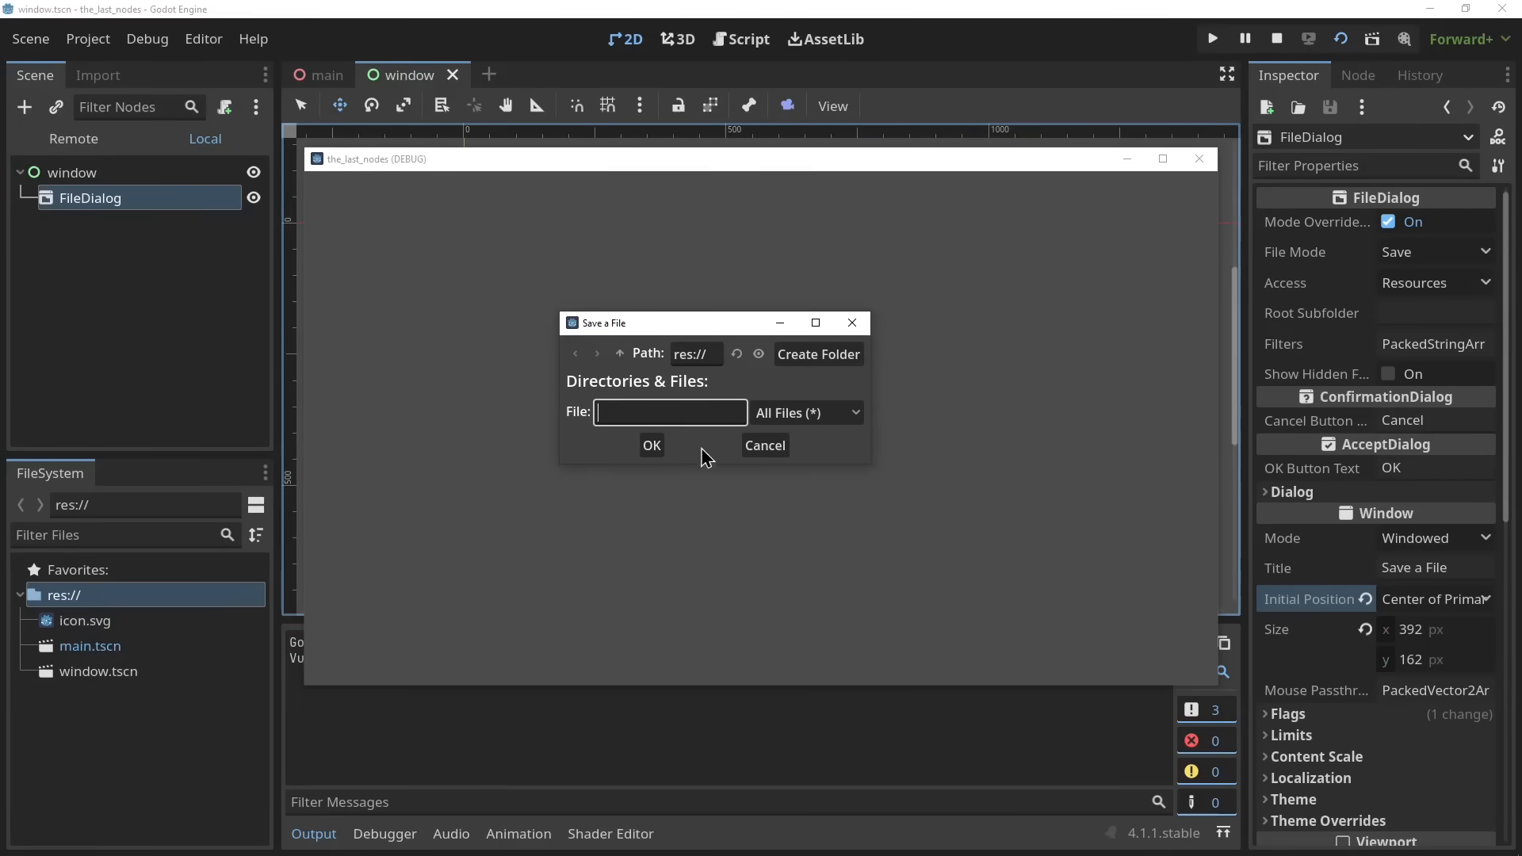
left_click_drag(764, 466, 750, 620)
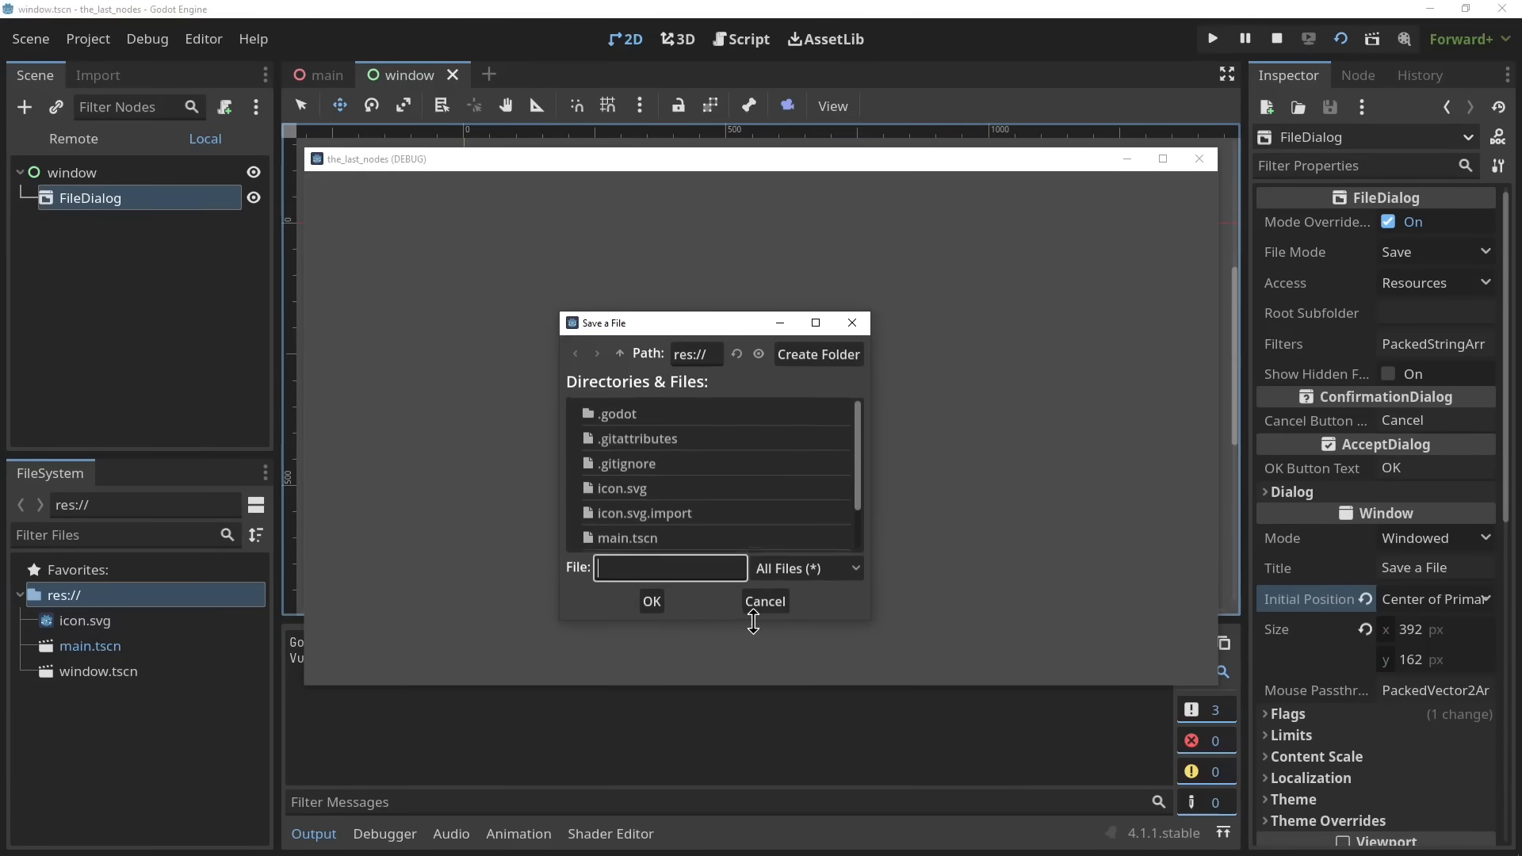
scroll(782, 544, "down", 2)
left_click(644, 441)
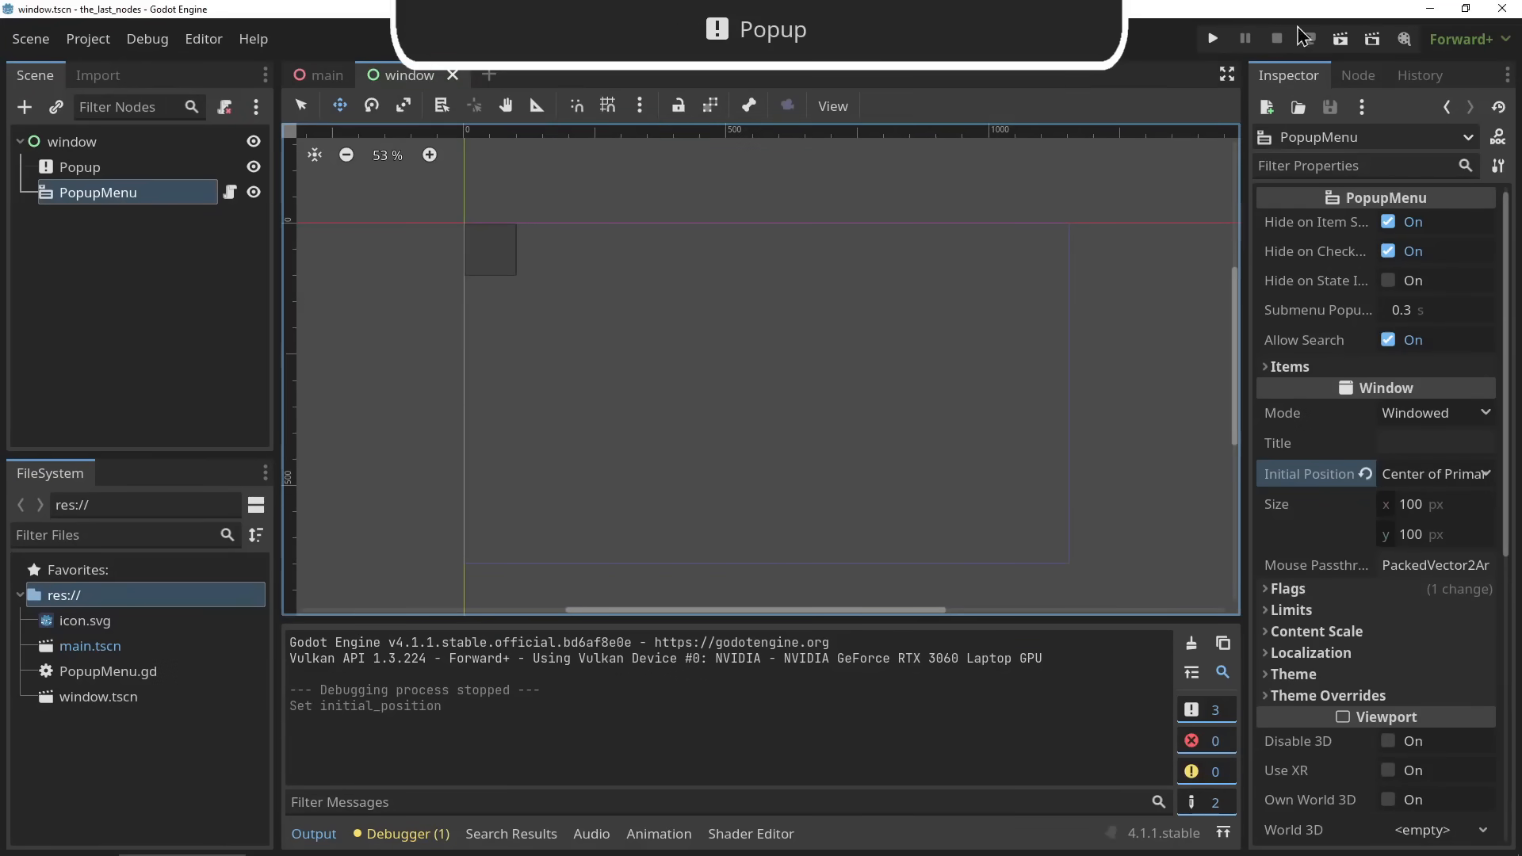
Run the scene with the Popup and PopupMenu, test dismissing the popups inside and outside their area, and close the test window
left_click(1338, 38)
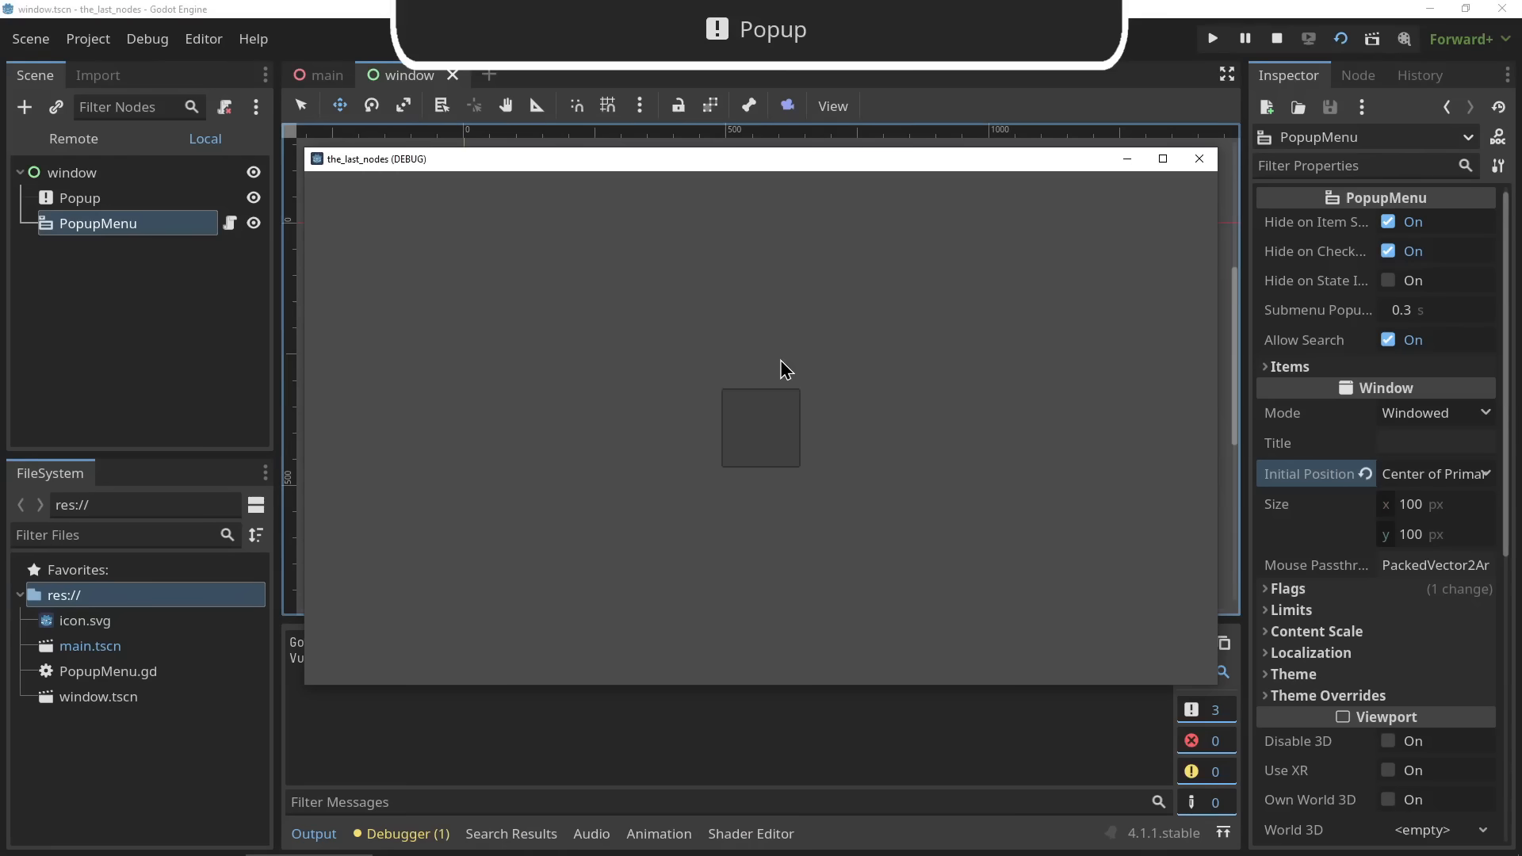
left_click(838, 414)
left_click(784, 425)
left_click(785, 426)
left_click(849, 428)
left_click(1015, 351)
left_click(1199, 159)
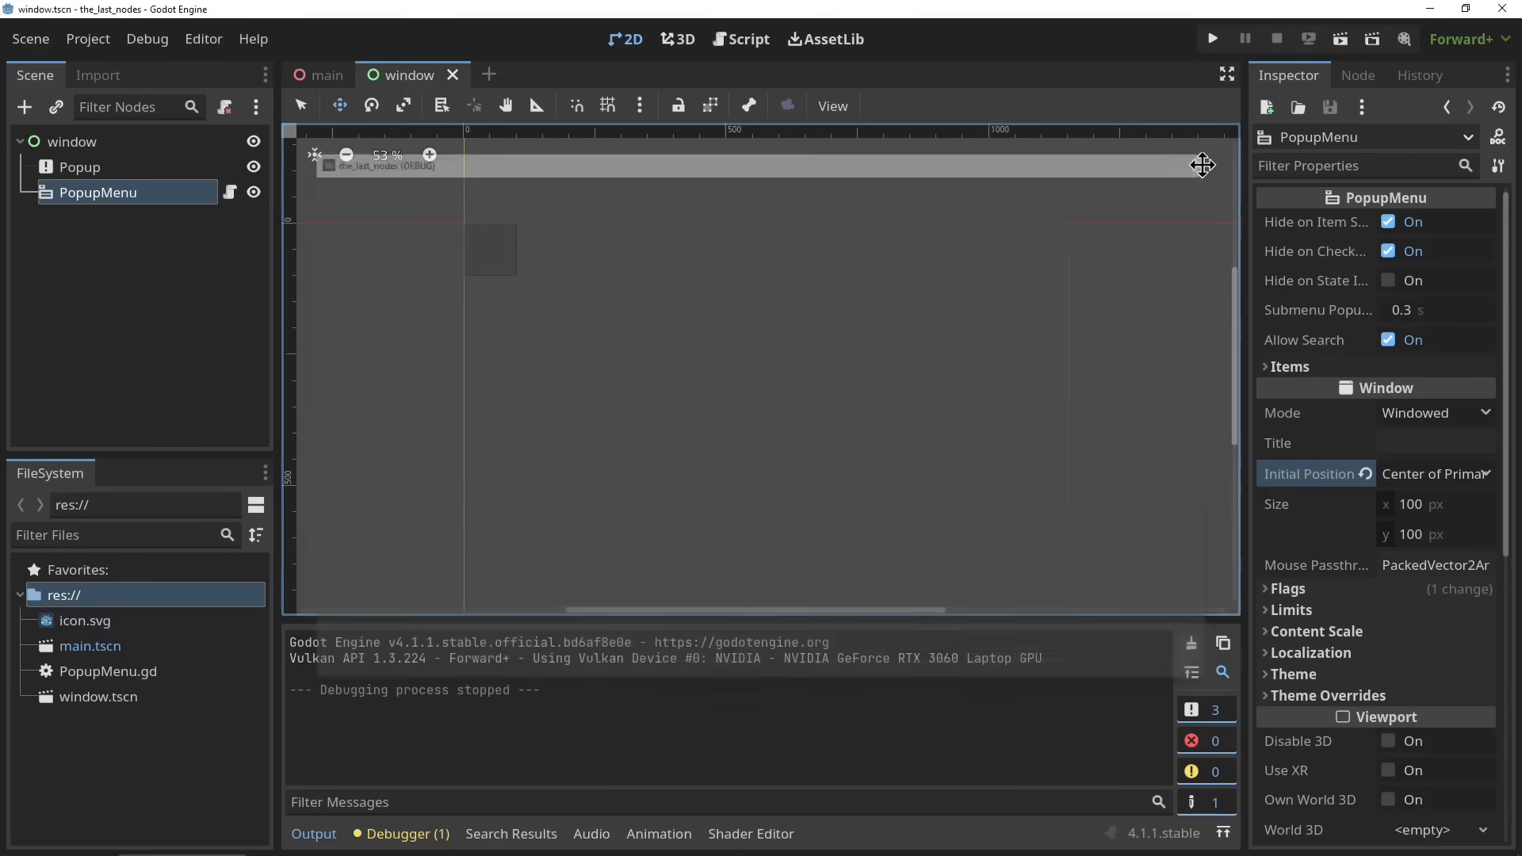
right_click(1320, 222)
left_click(1318, 214)
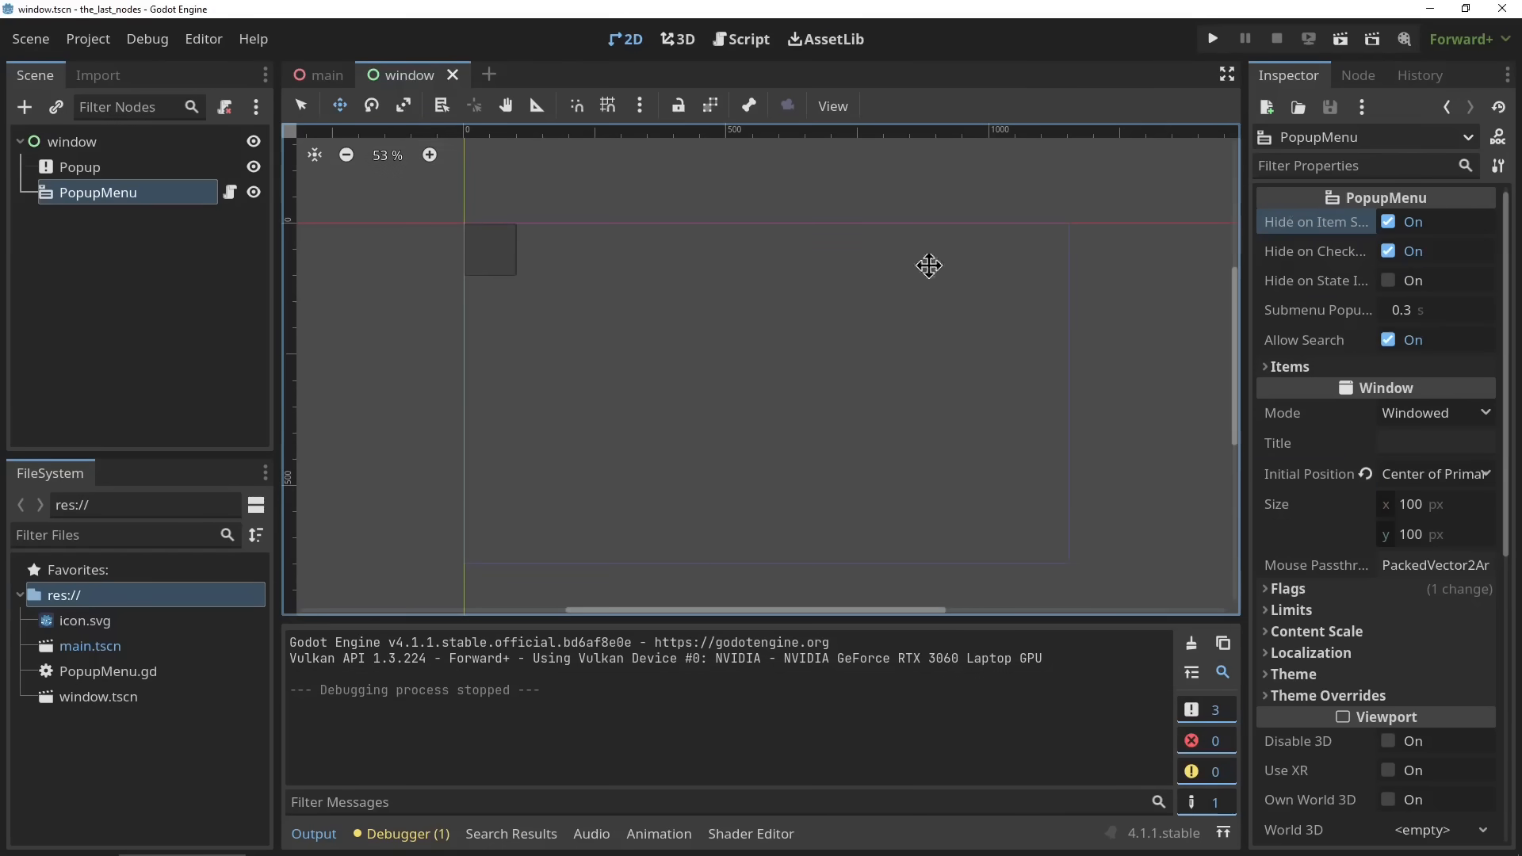
right_click(162, 193)
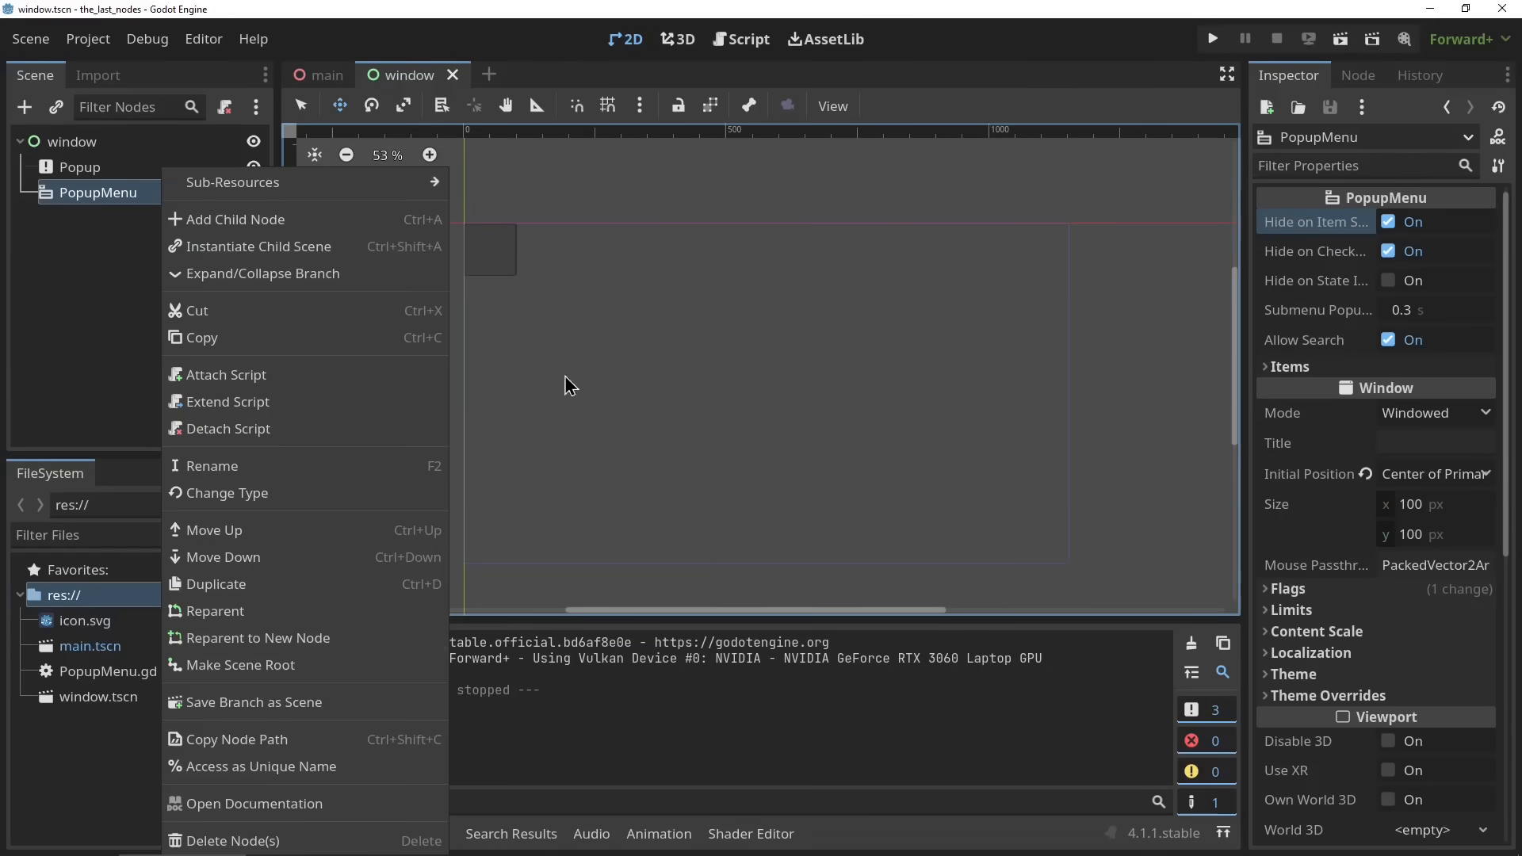
left_click(568, 385)
Run the scene, show the PopupMenu, choose Popup menu item 2, and close the test window
key("F6")
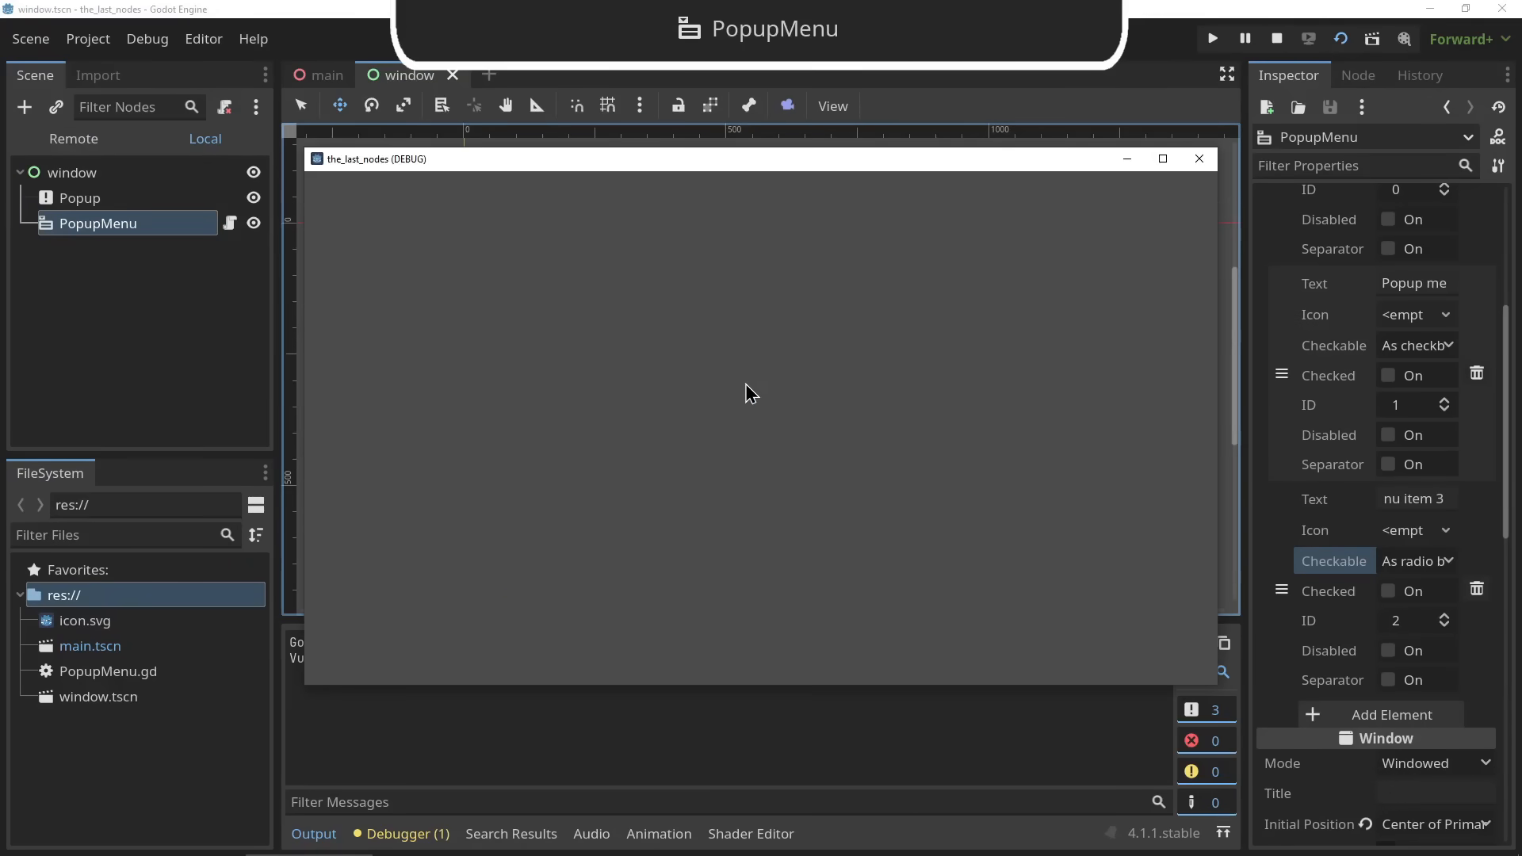
left_click(698, 453)
key("space")
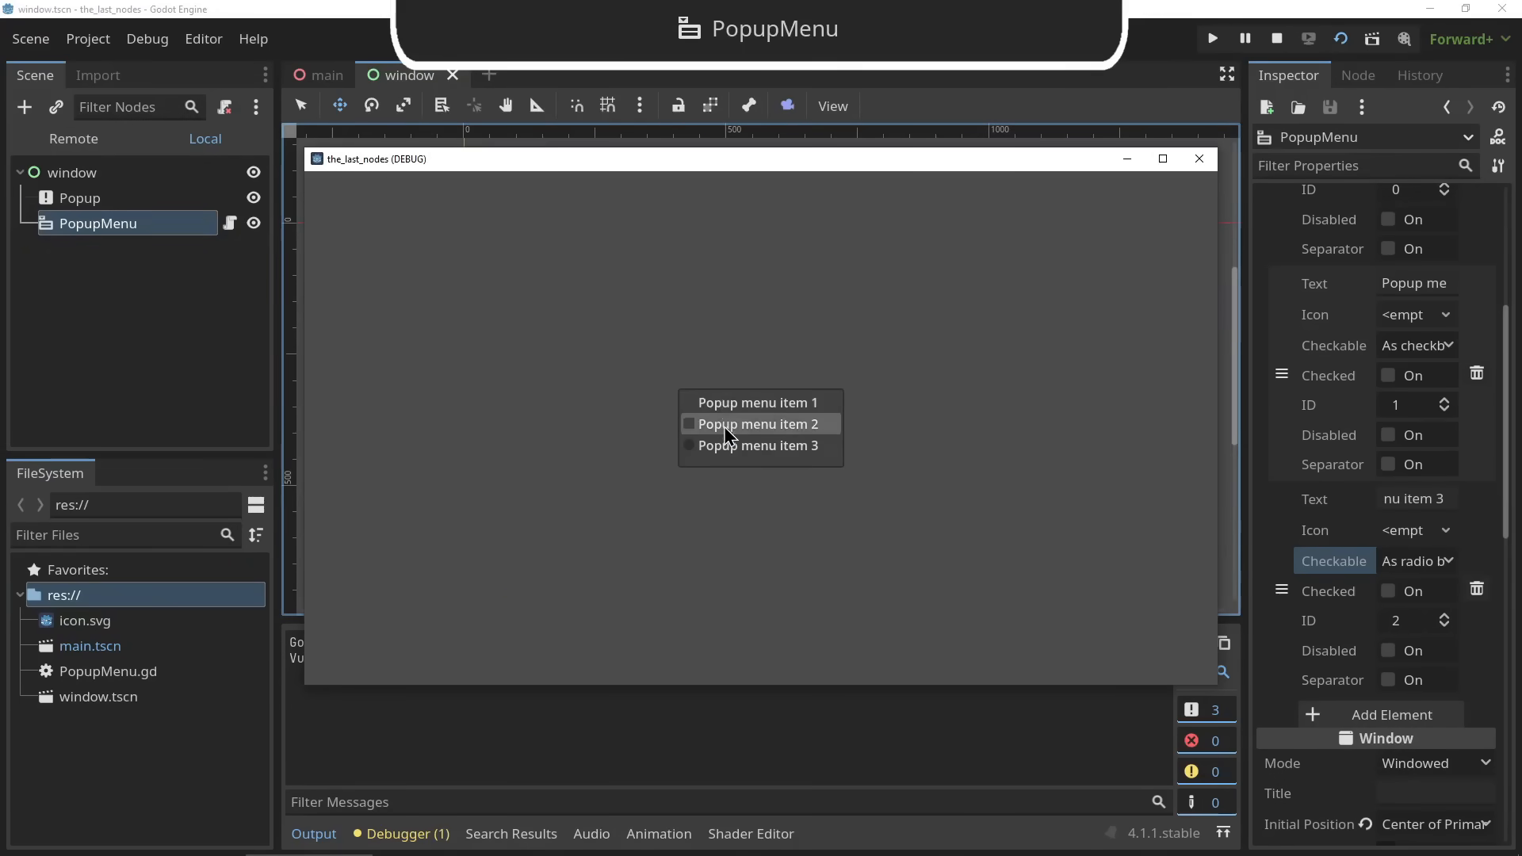
left_click(727, 430)
left_click(1203, 159)
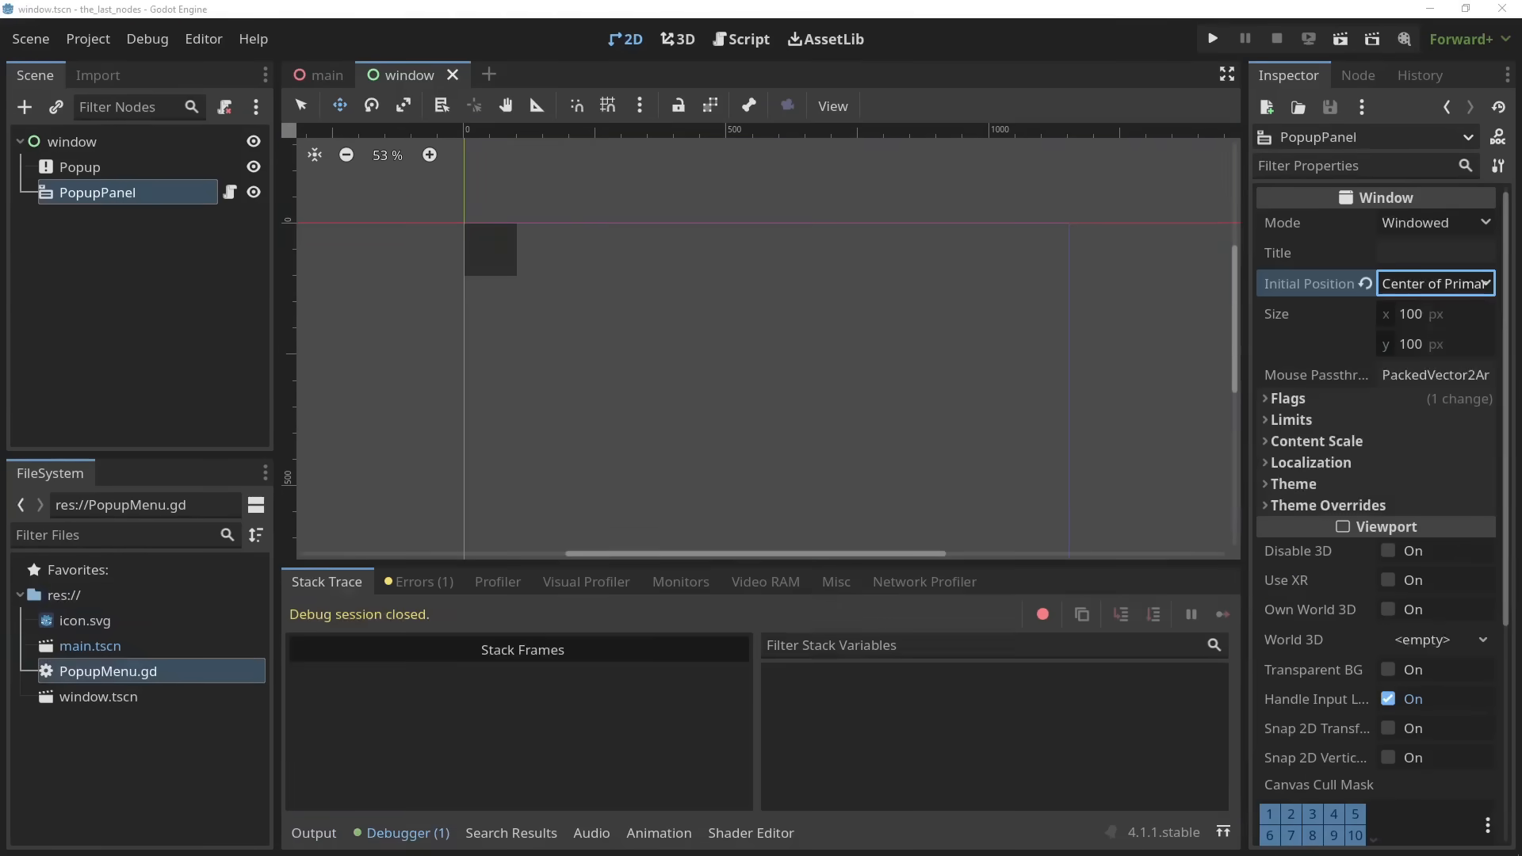
Run the scene with the PopupPanel and repeatedly show the panel and dismiss it from outside its area
key("F6")
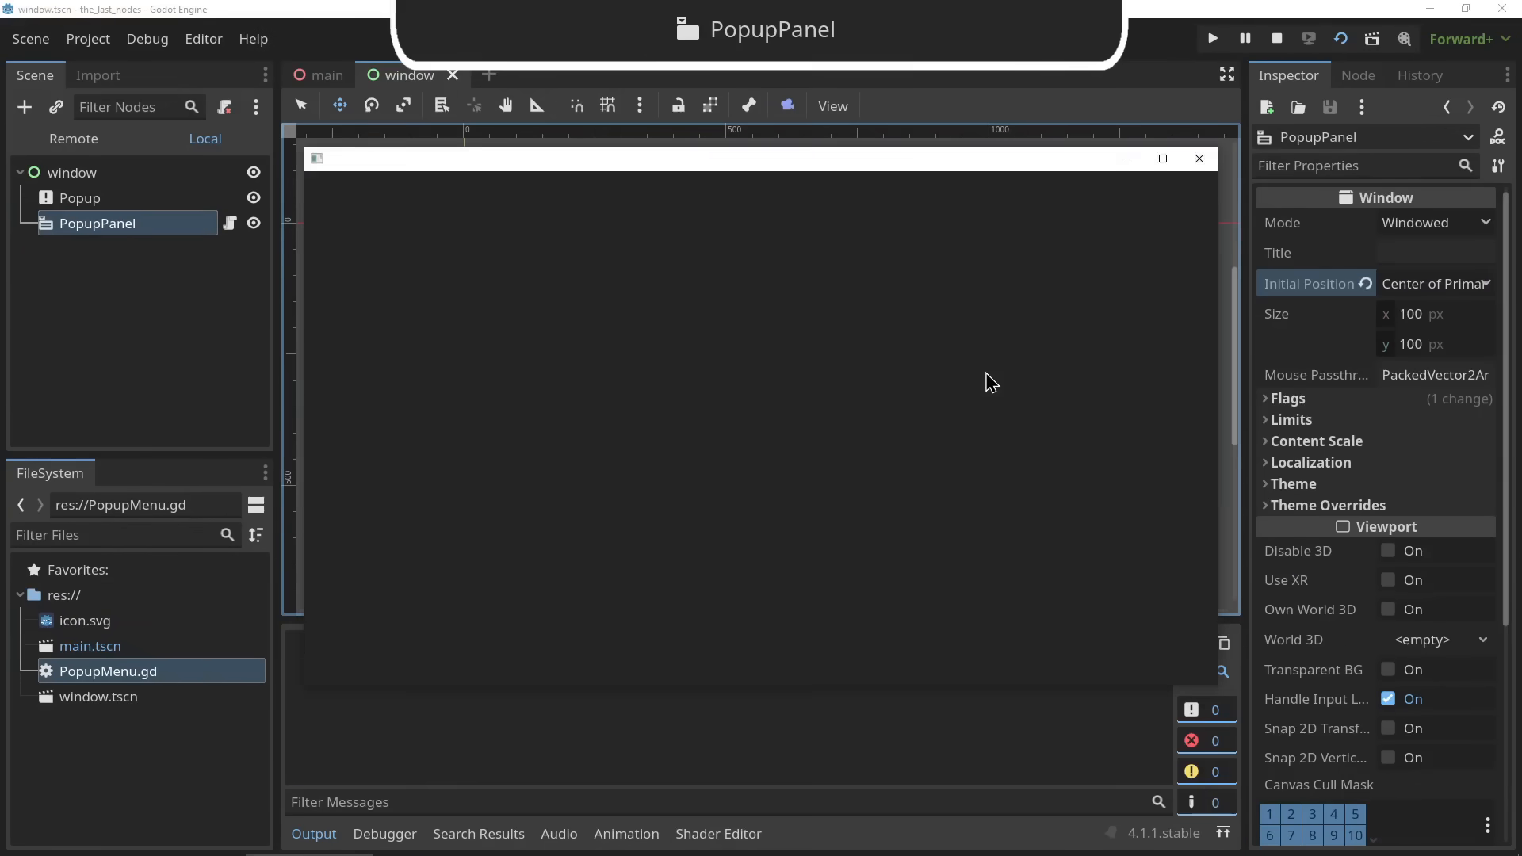
key("space")
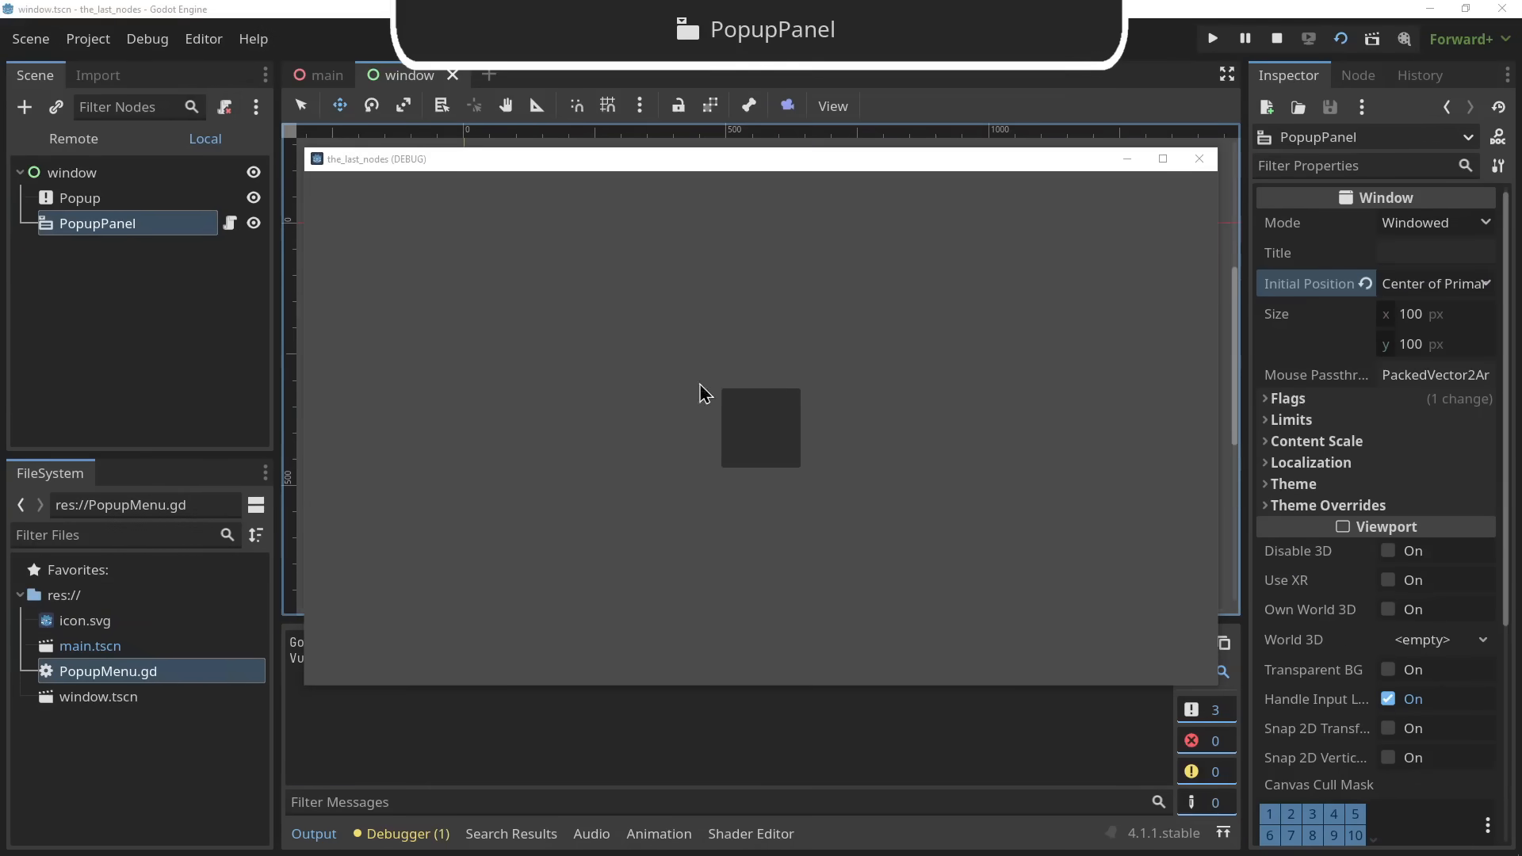
left_click(832, 452)
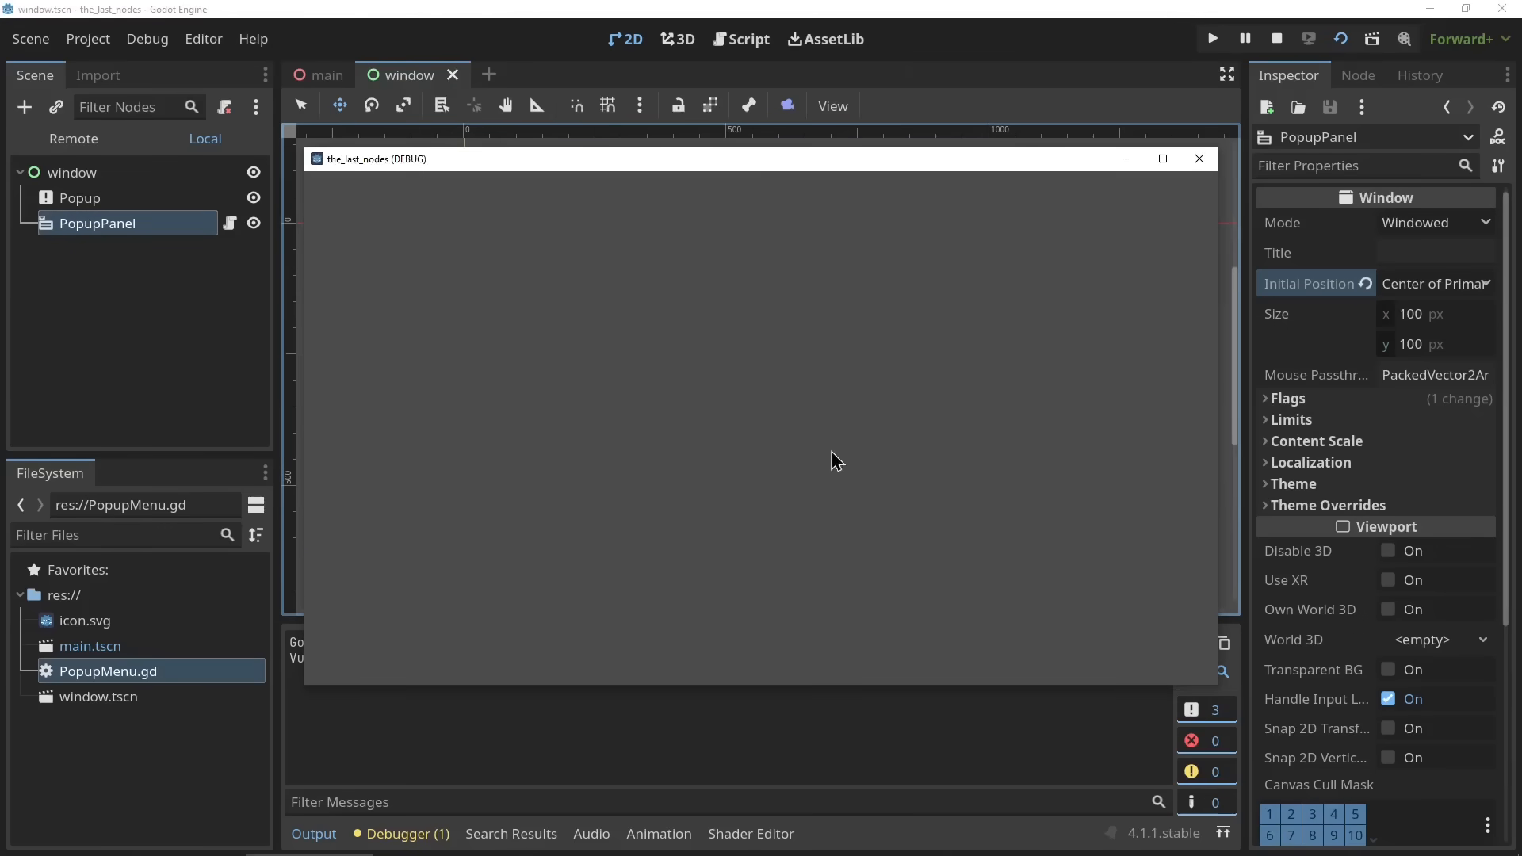
key("space")
left_click(1070, 414)
key("space")
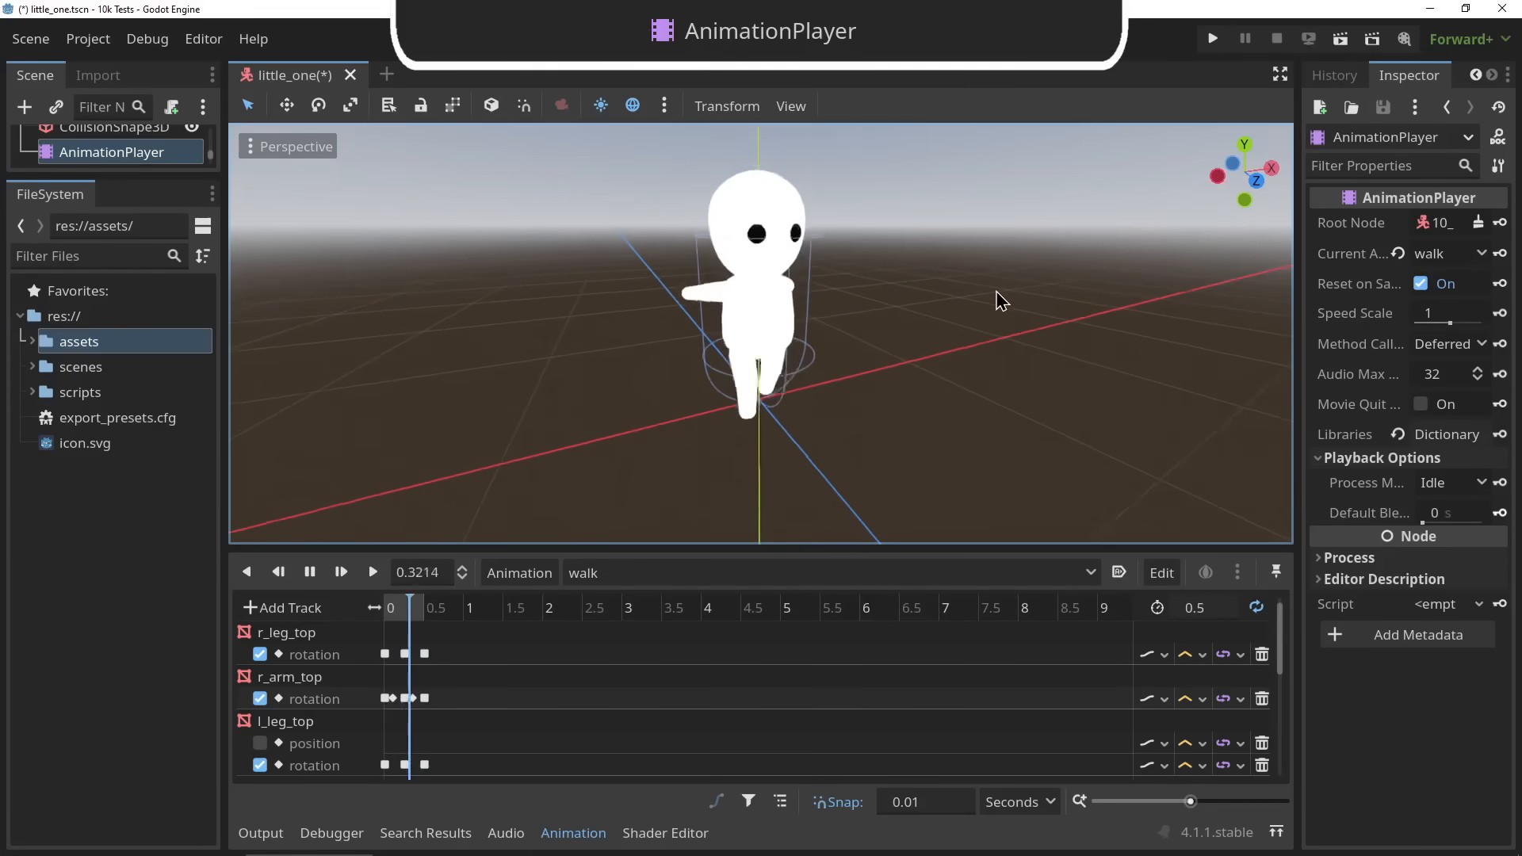
Examine the tracks and keyframes of the AnimationPlayer's walk animation on an enlarged timeline
middle_click_drag(1001, 299, 972, 299)
scroll(578, 689, "down", 3)
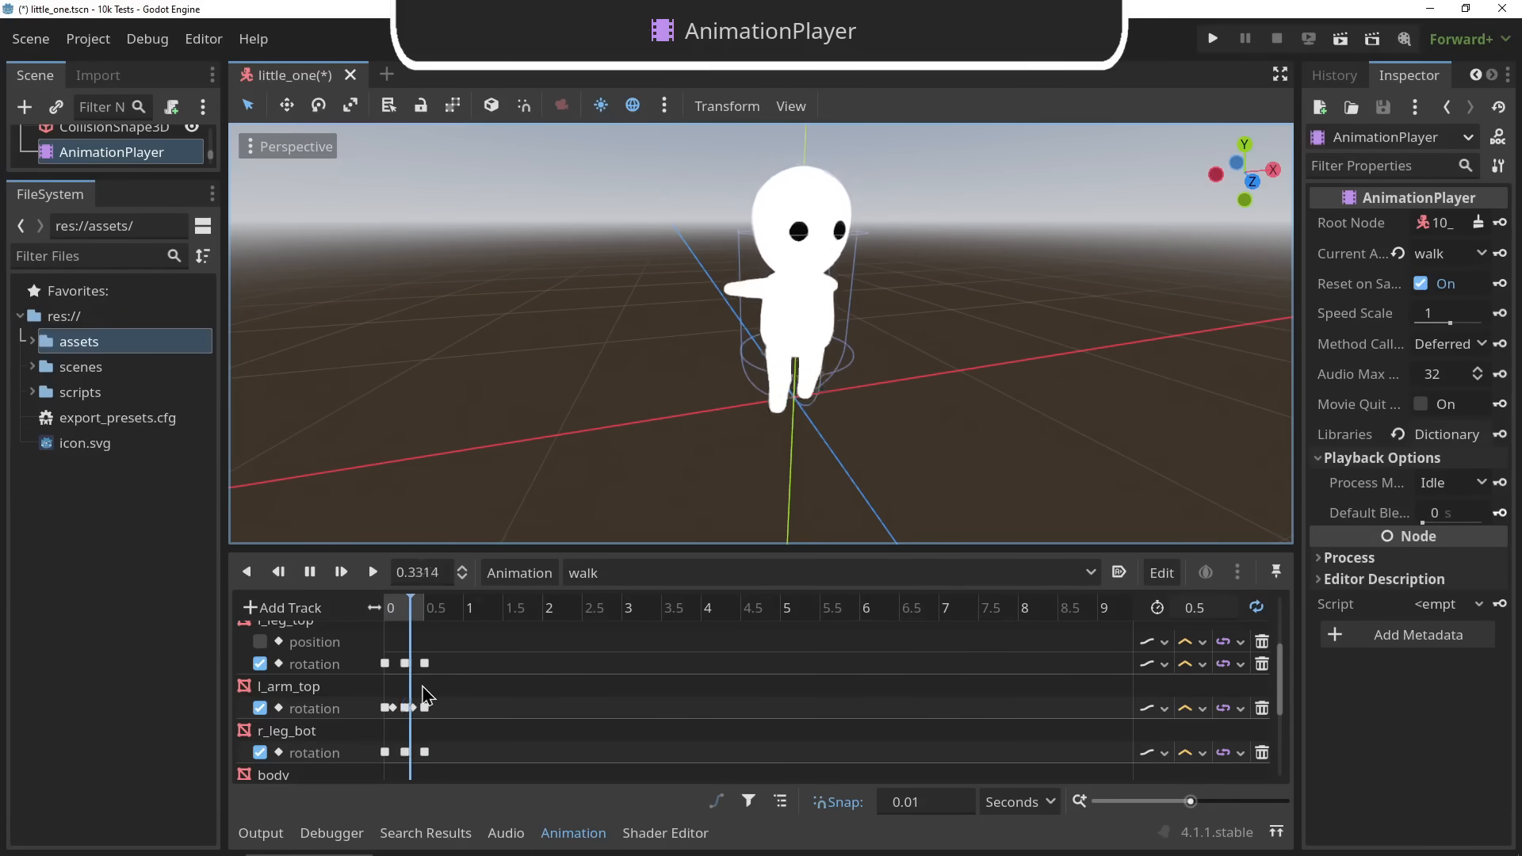
scroll(426, 697, "up", 5, "ctrl")
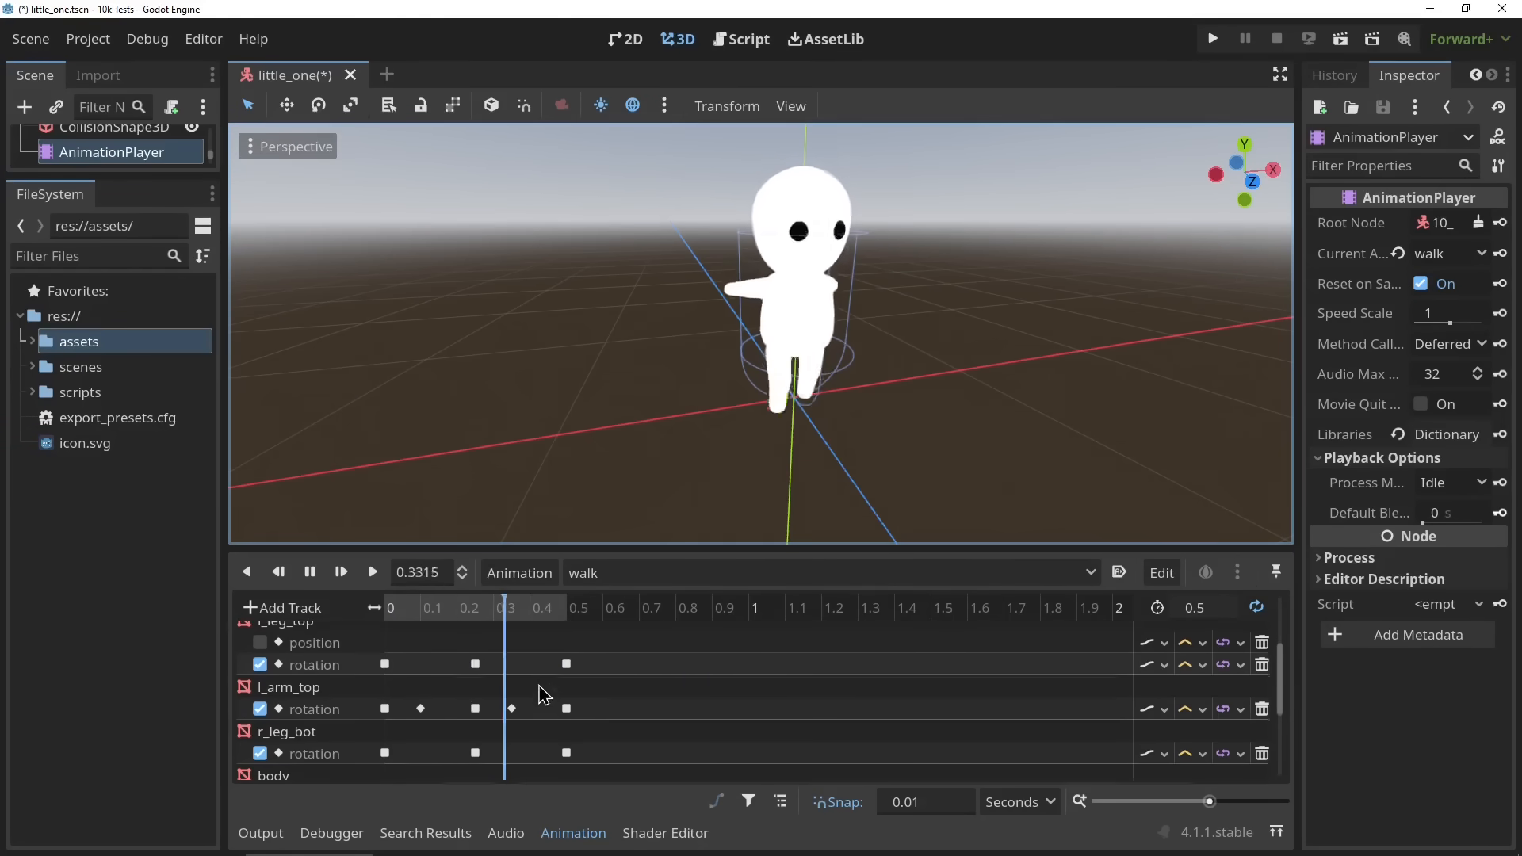
scroll(541, 695, "up", 3)
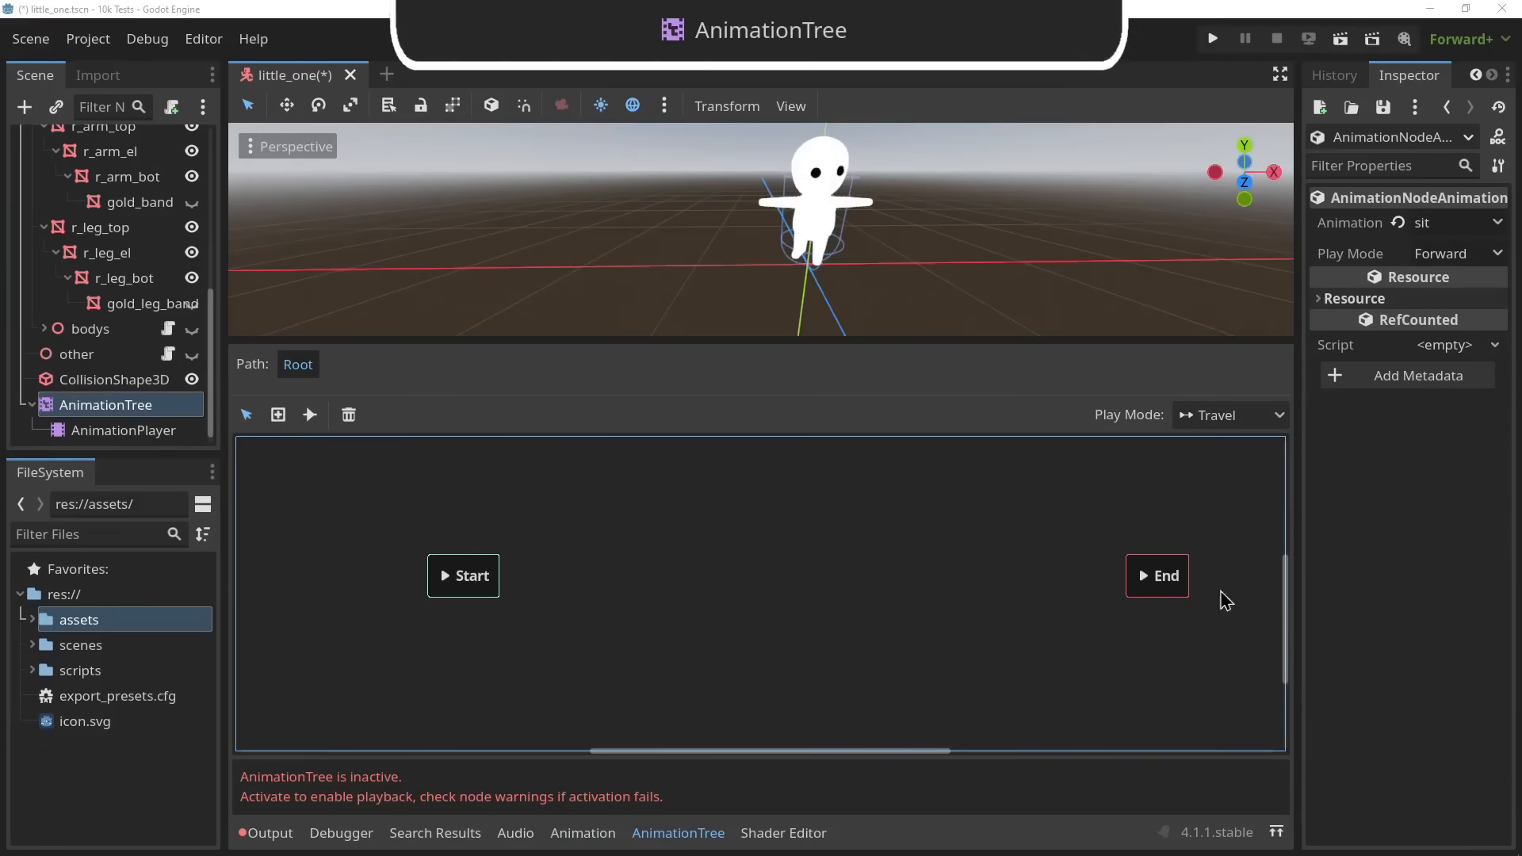
Add the walk, sit and final animations as states between Start and End in the AnimationTree's state machine
right_click(569, 579)
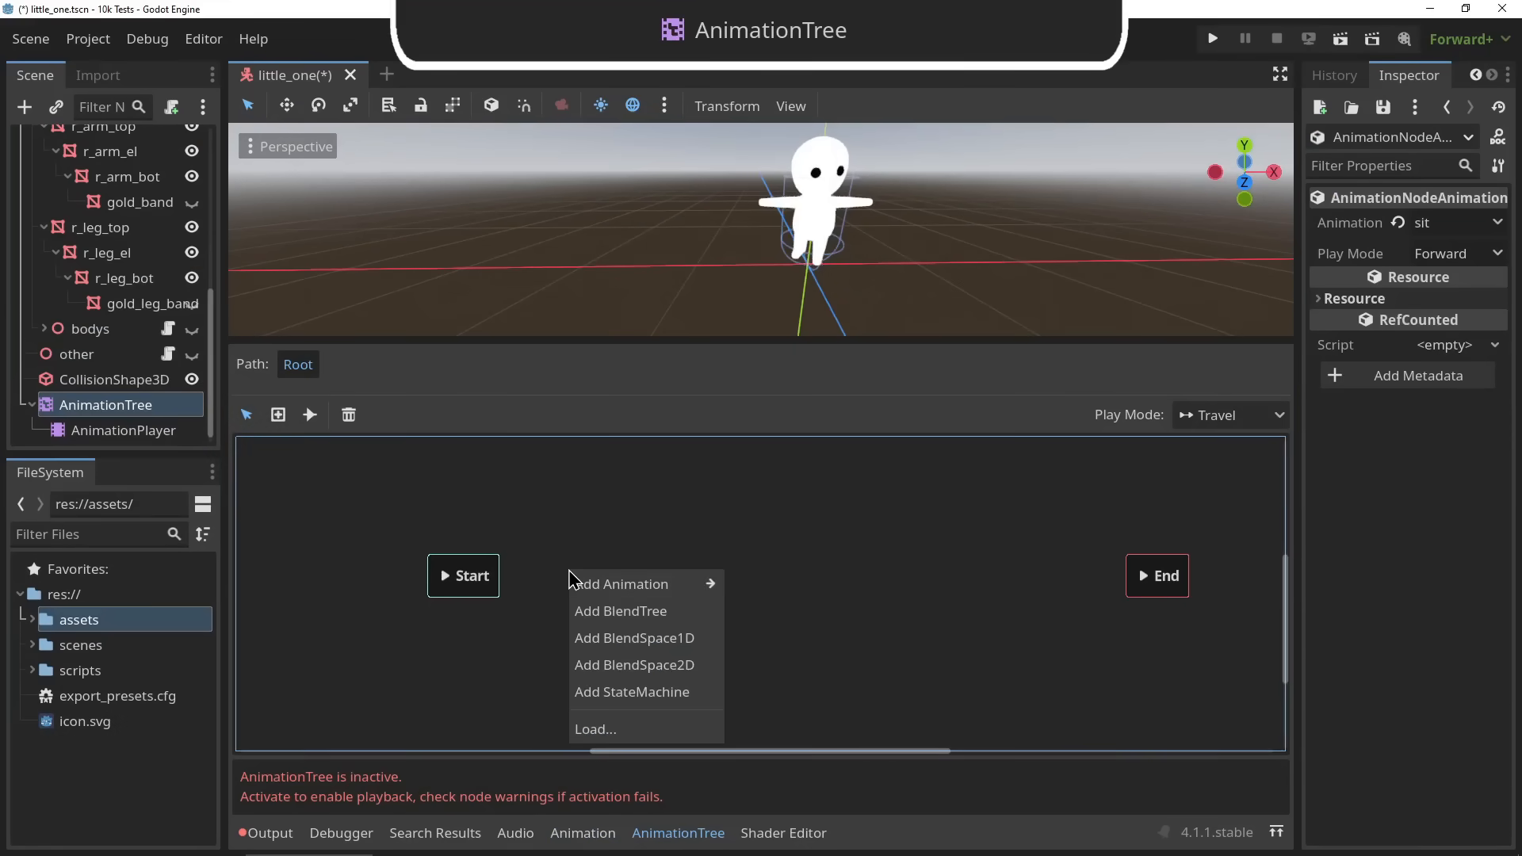
mouse_move(673, 584)
left_click(765, 670)
right_click(665, 574)
mouse_move(761, 586)
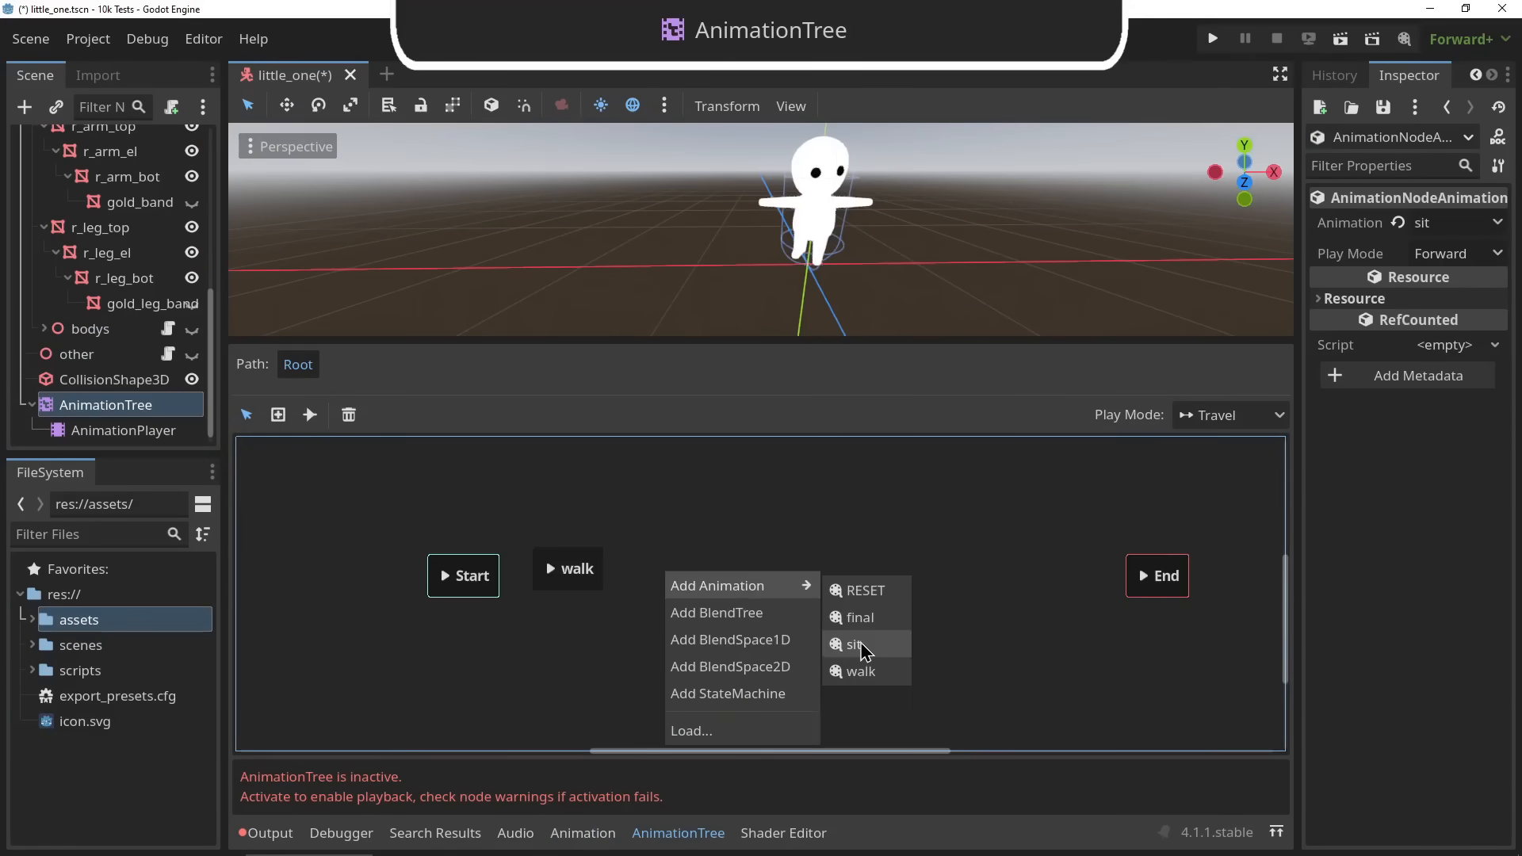
left_click(860, 646)
right_click(793, 573)
mouse_move(841, 584)
left_click(981, 617)
Connect the states with Immediate transitions from Start through walk, sit and final to End
left_click(310, 415)
left_click_drag(488, 576, 1165, 575)
left_click(943, 581)
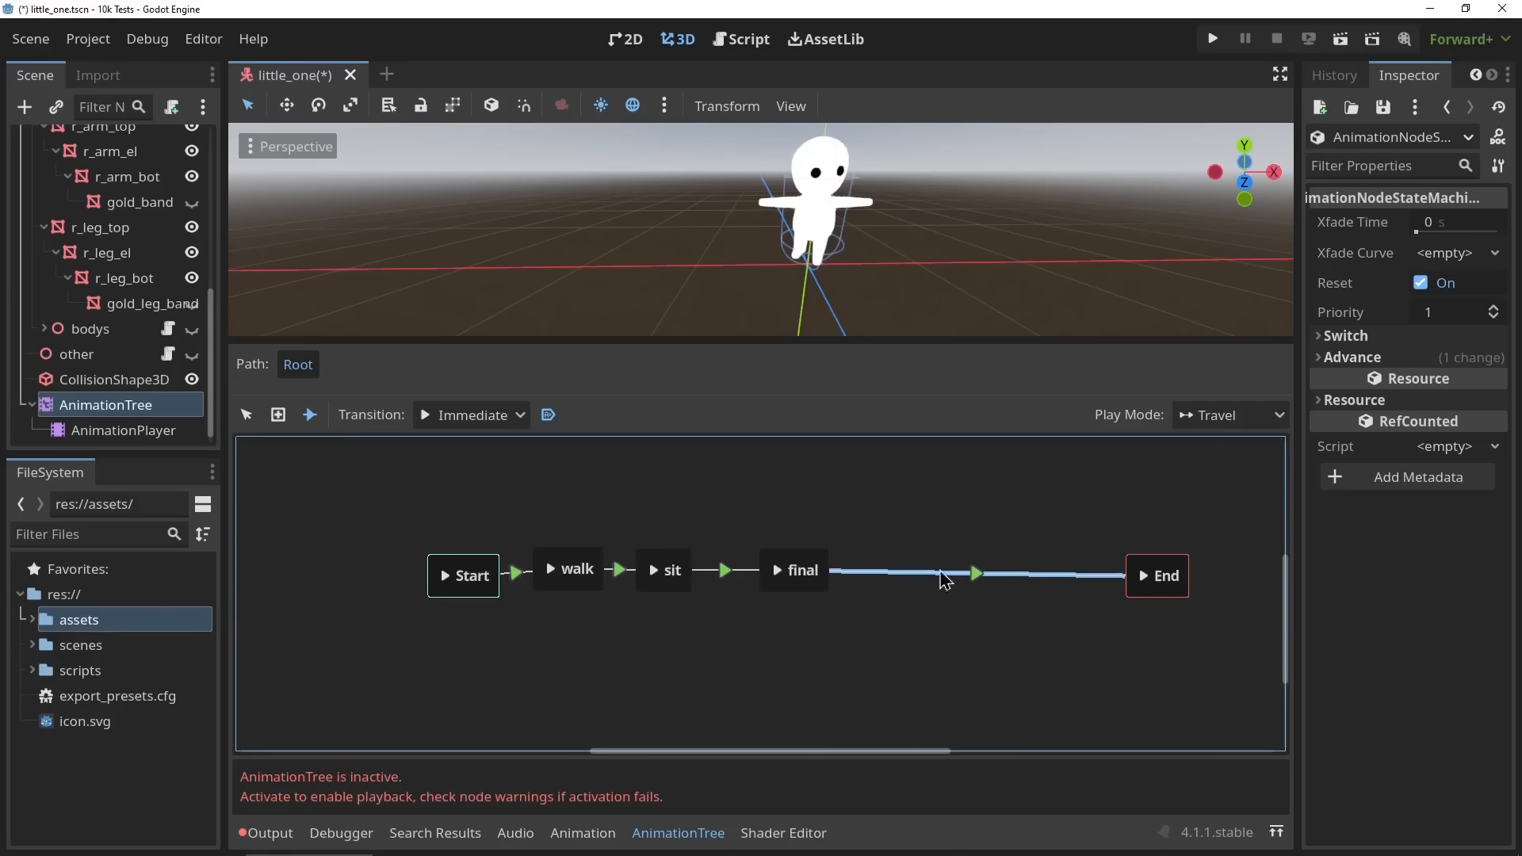
Spread the sit and final states more widely between walk and End in the state machine graph
left_click(245, 415)
left_click_drag(669, 568, 719, 573)
left_click_drag(802, 569, 1005, 574)
left_click_drag(729, 569, 803, 560)
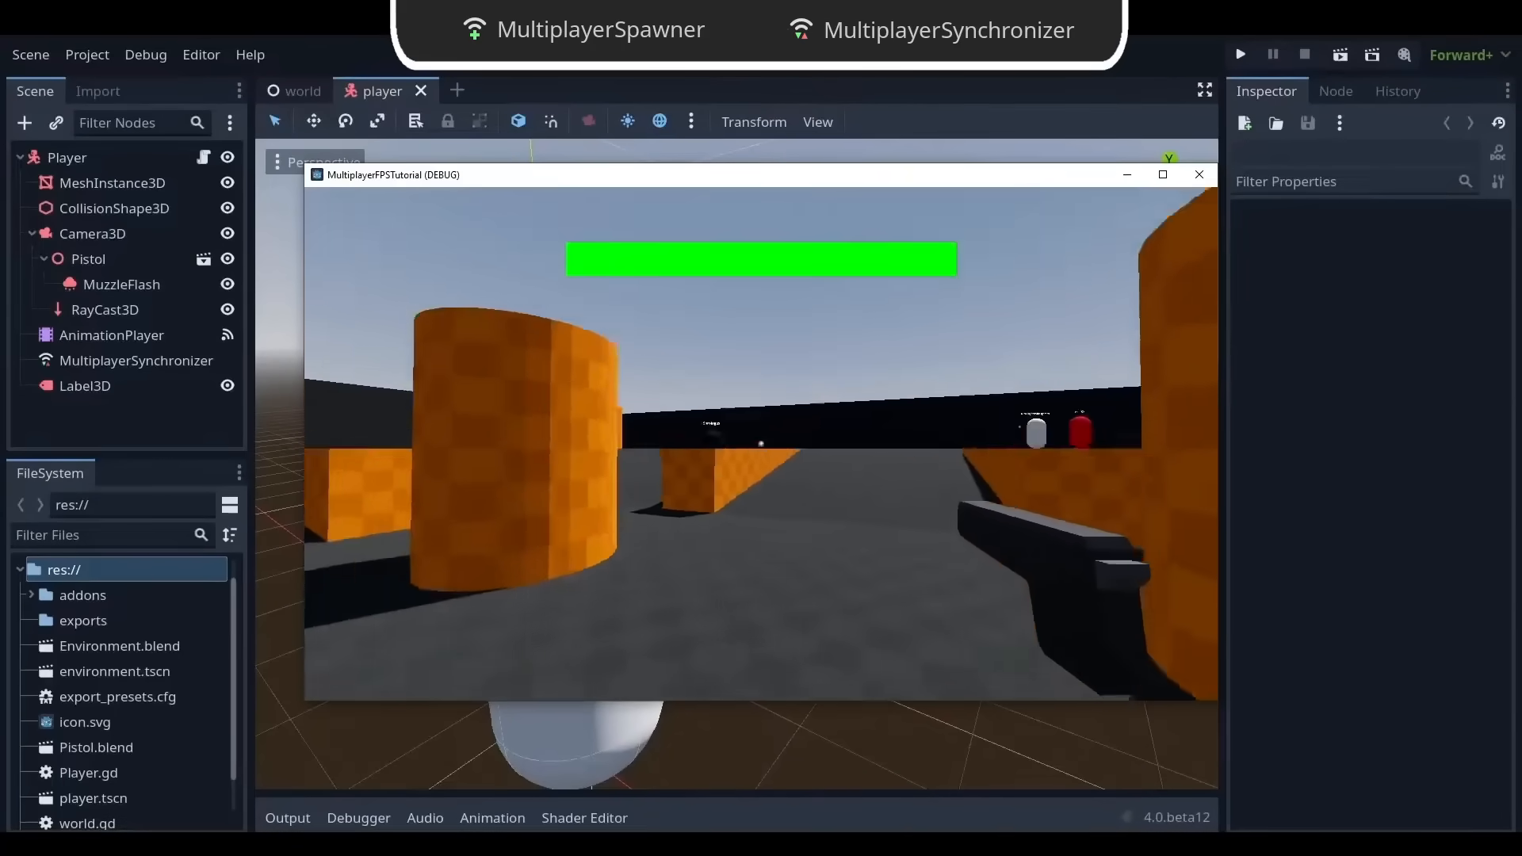
Test the running multiplayer FPS game by moving around the arena, jumping and shooting at other players
key("w")
left_click(761, 443)
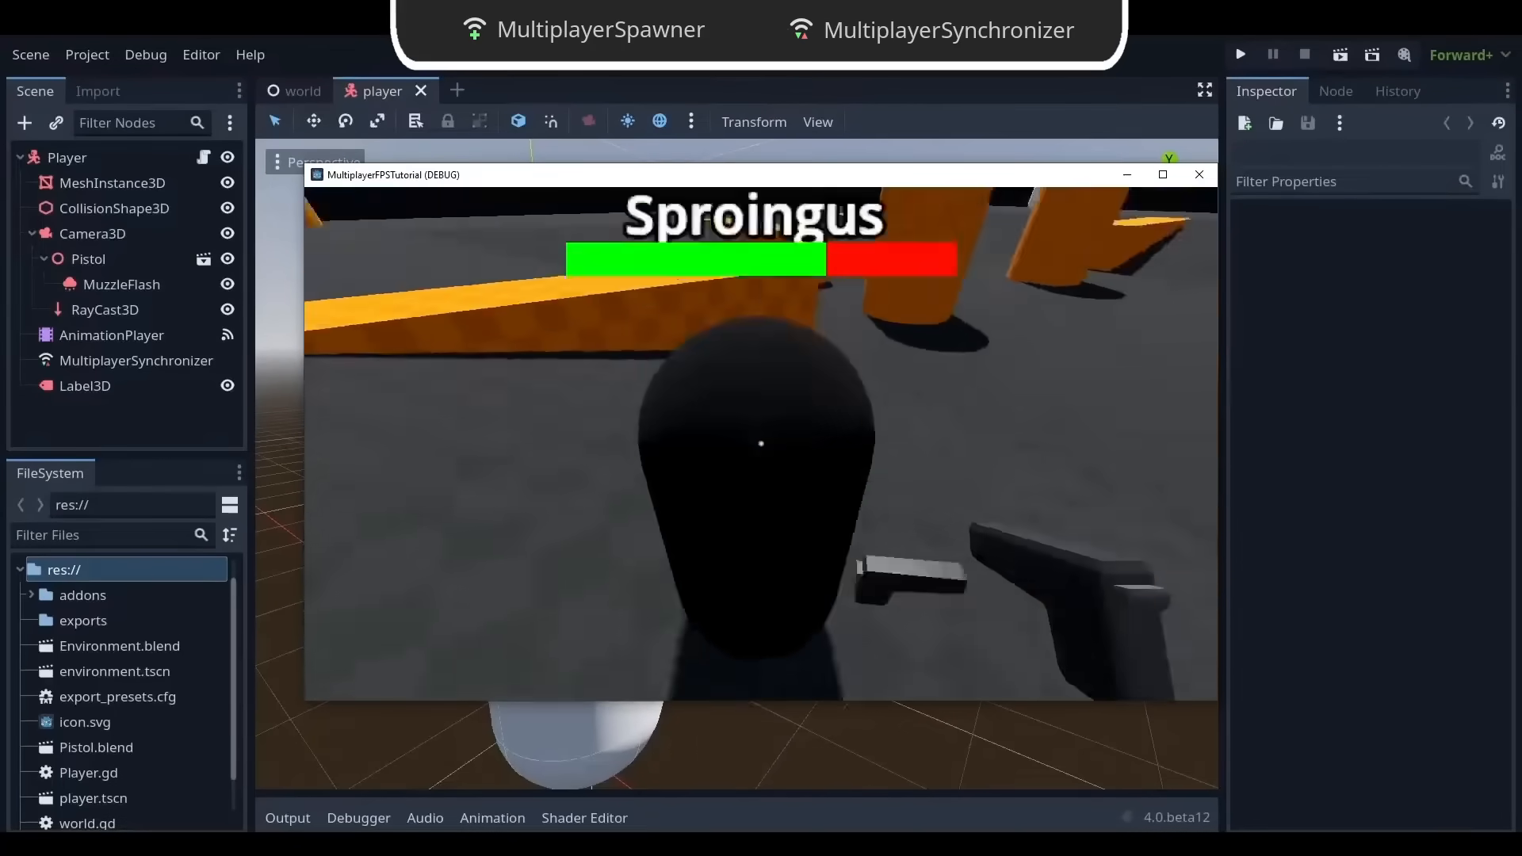
key("w")
left_click(761, 443)
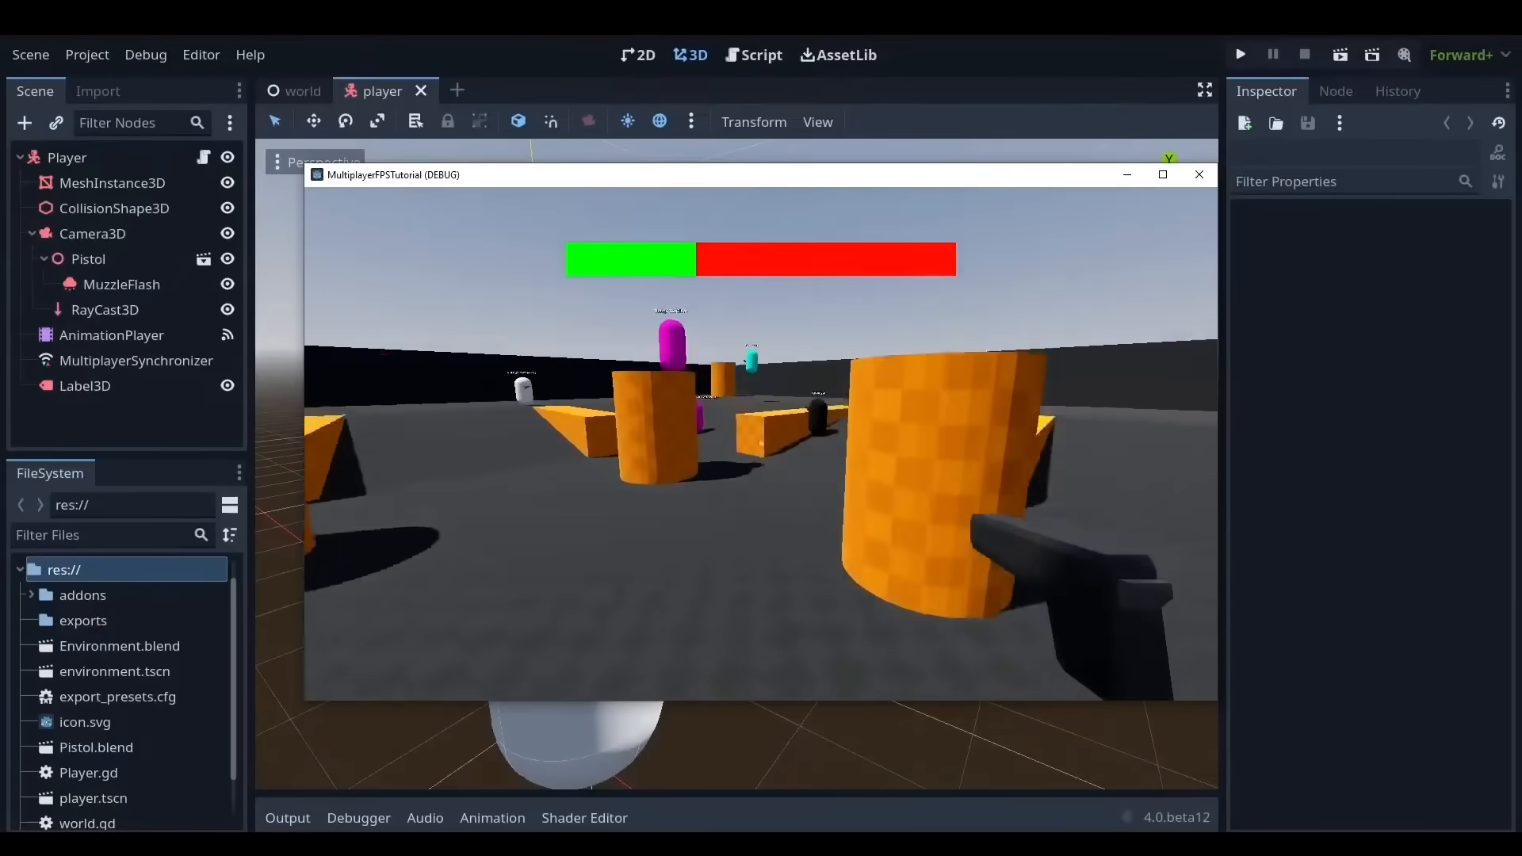
key("w")
left_click(761, 443)
left_click(761, 443)
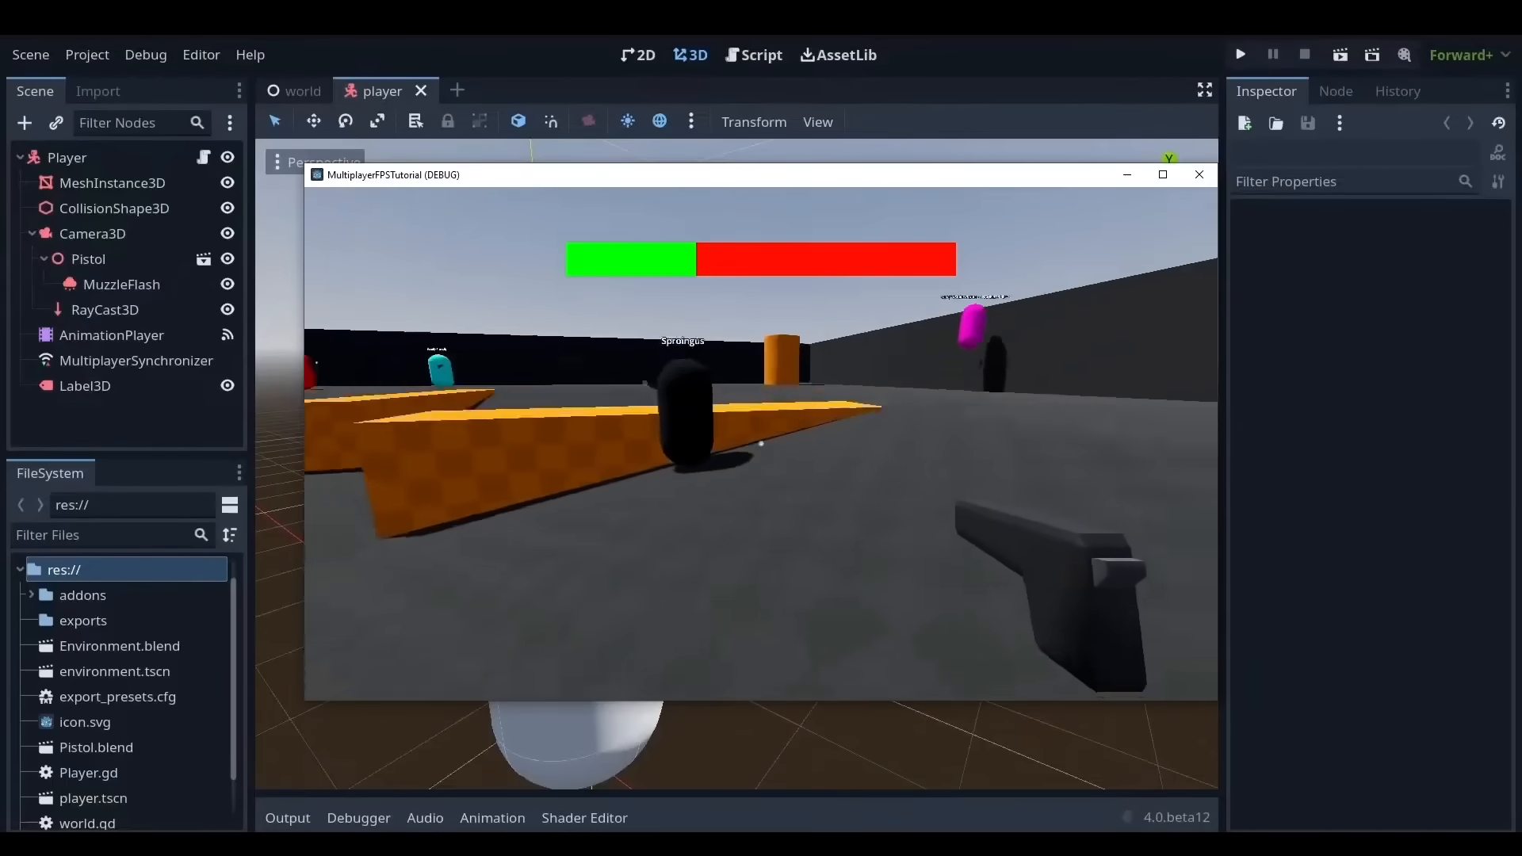
key("w")
key("space")
key("space")
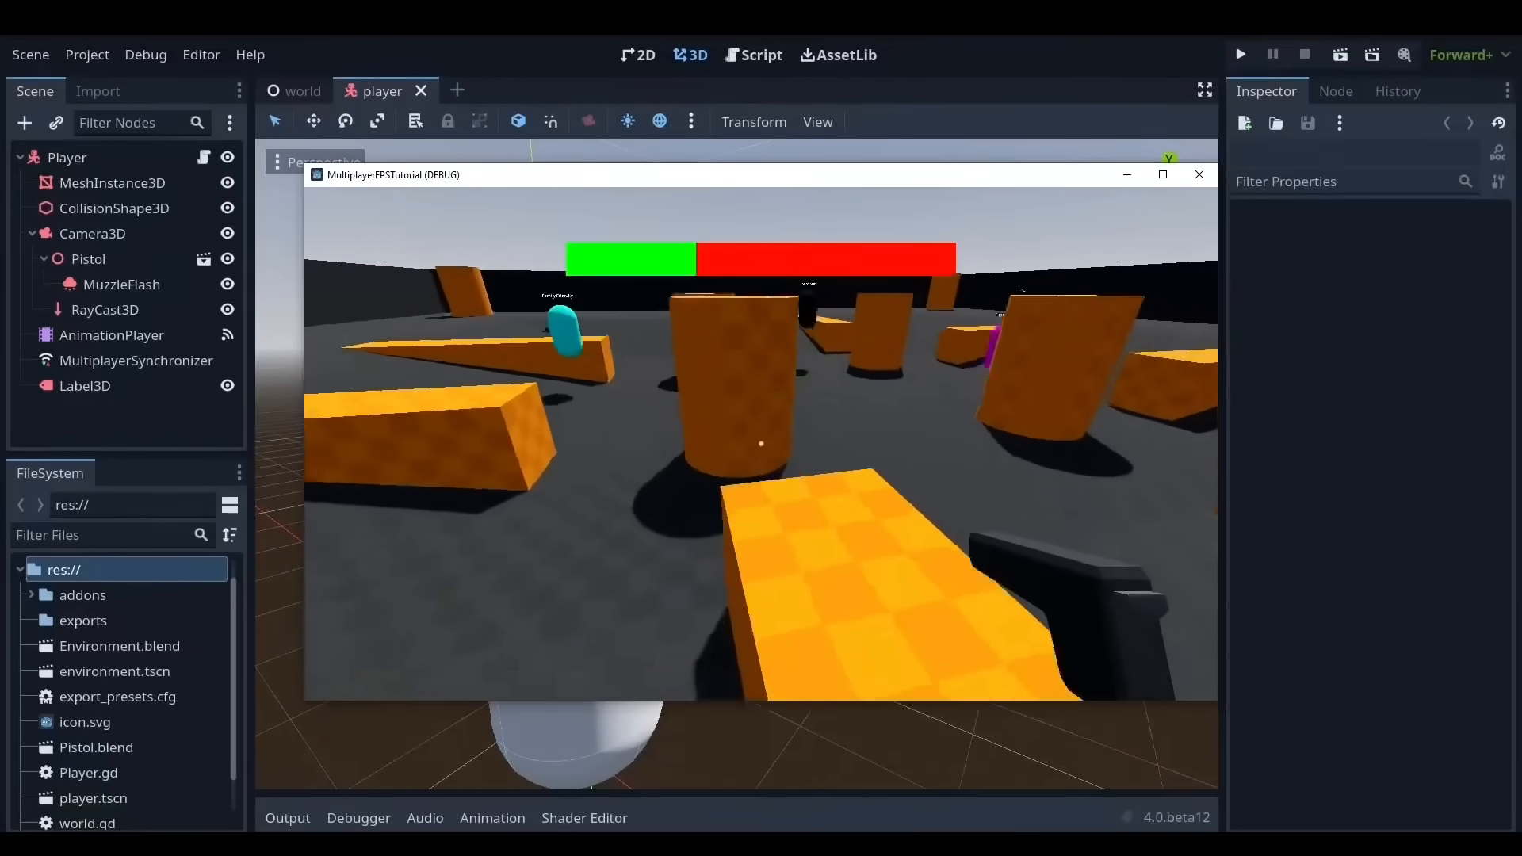
key("w")
key("space")
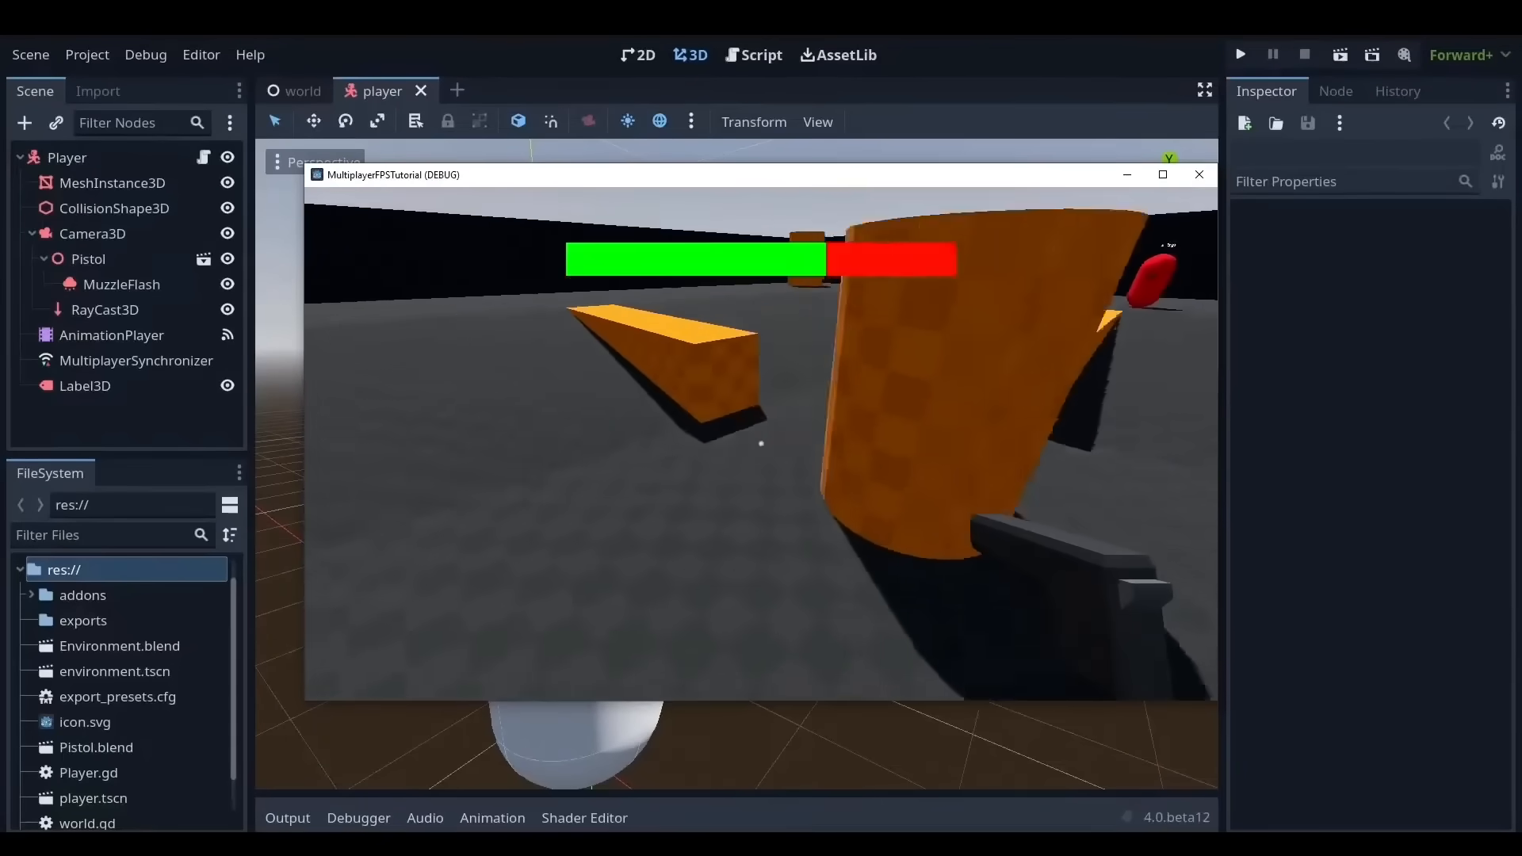
key("w")
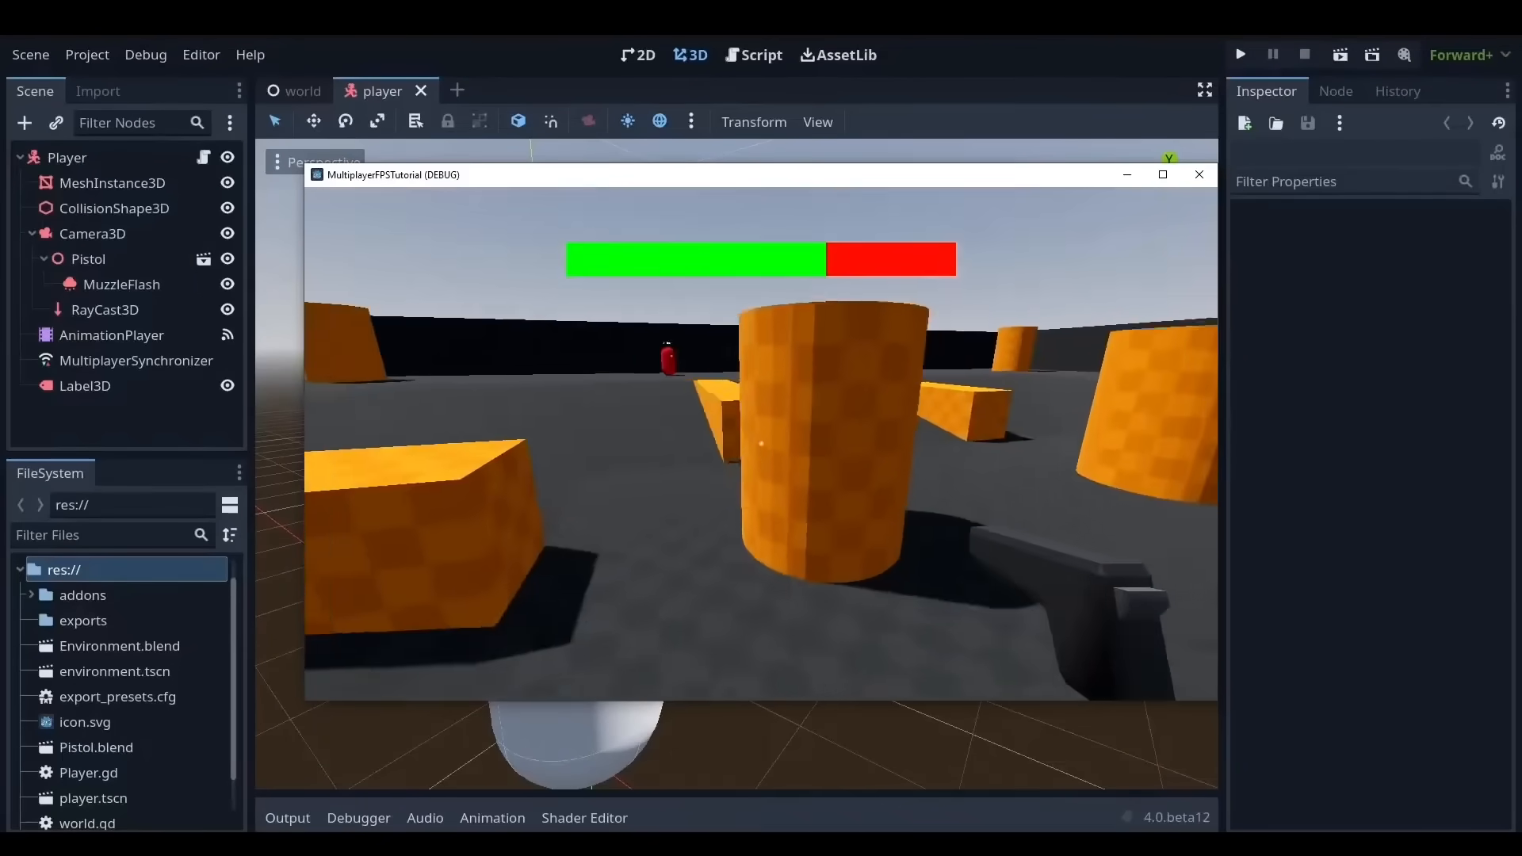
key("w")
key("space")
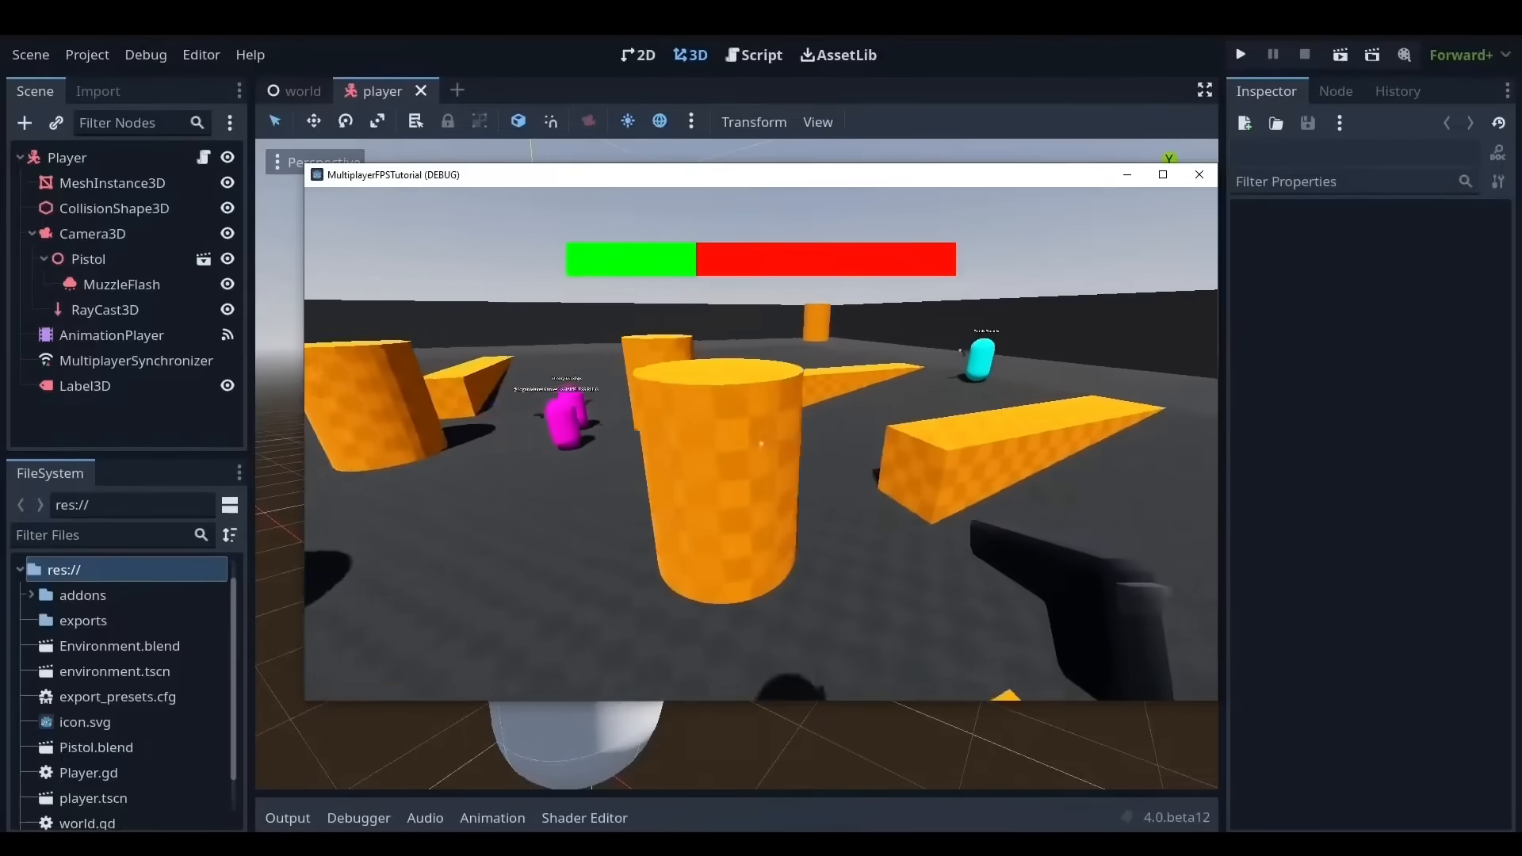
key("w")
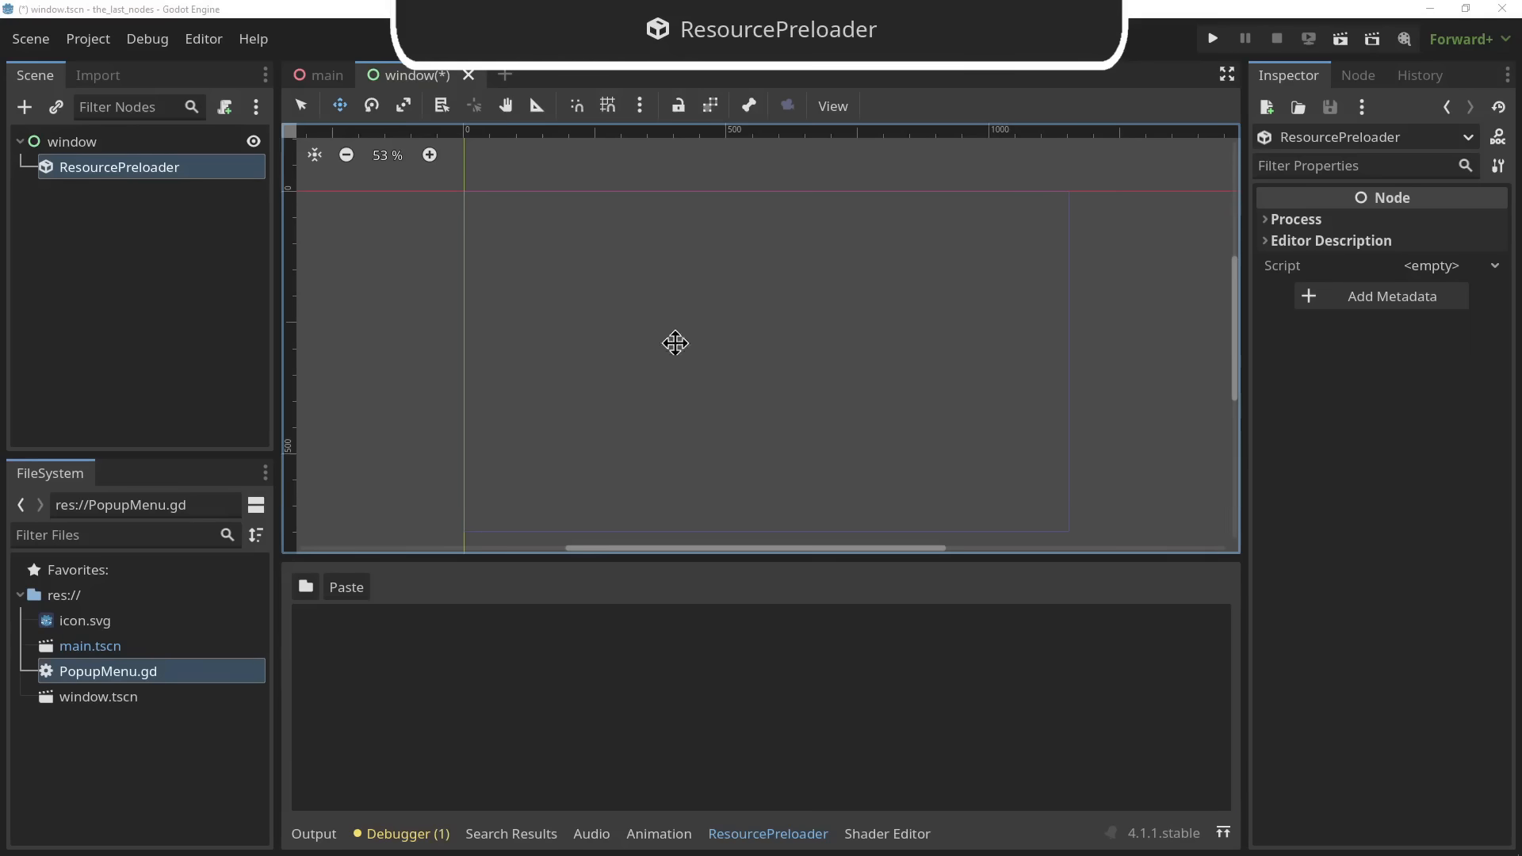
Load icon.svg into the ResourcePreloader node of the window scene
left_click(82, 142)
left_click(84, 171)
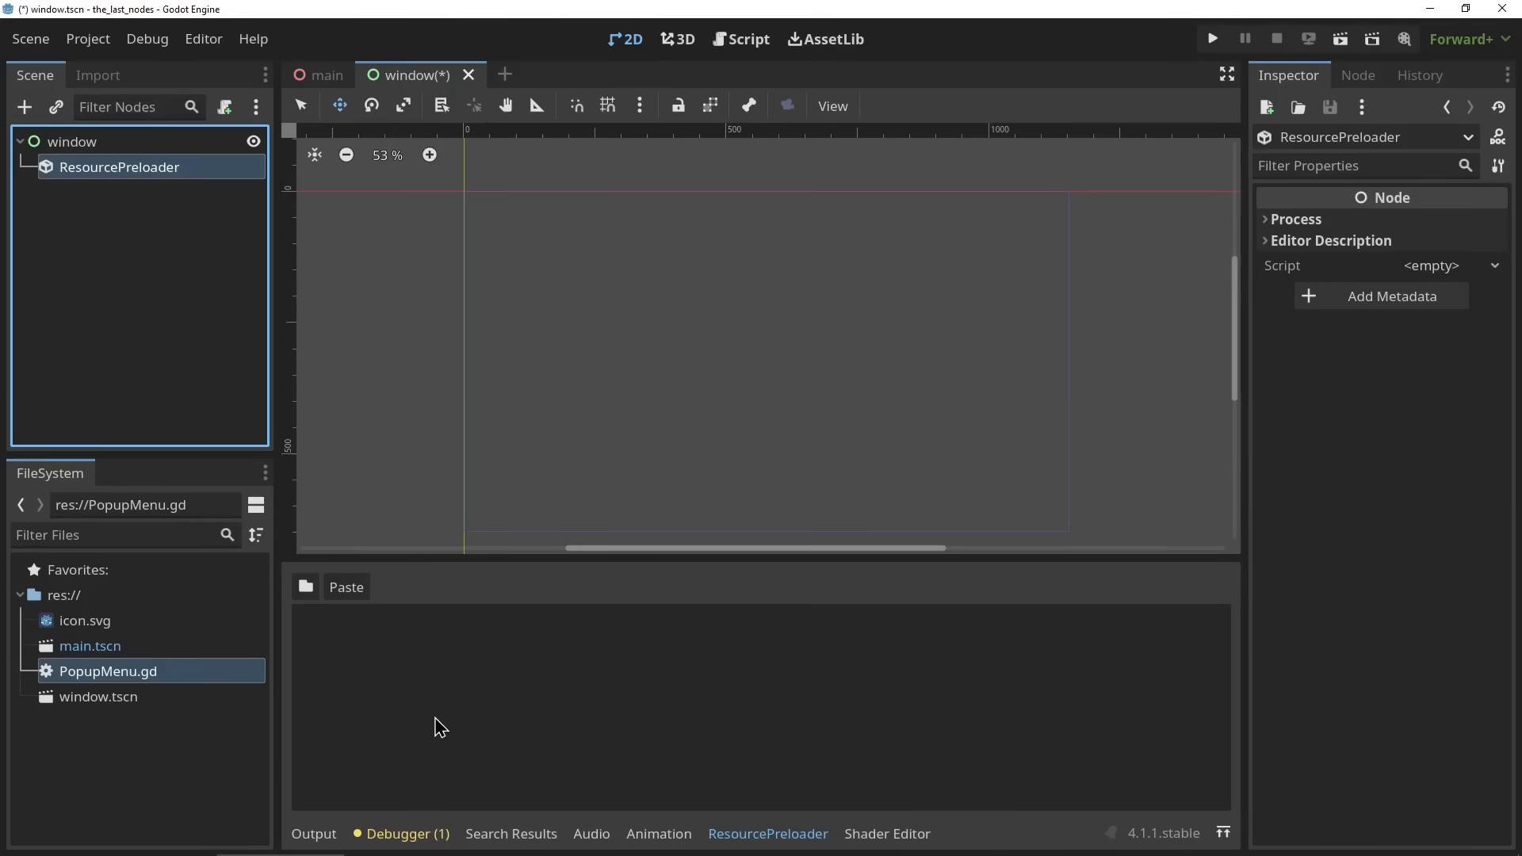
left_click(306, 587)
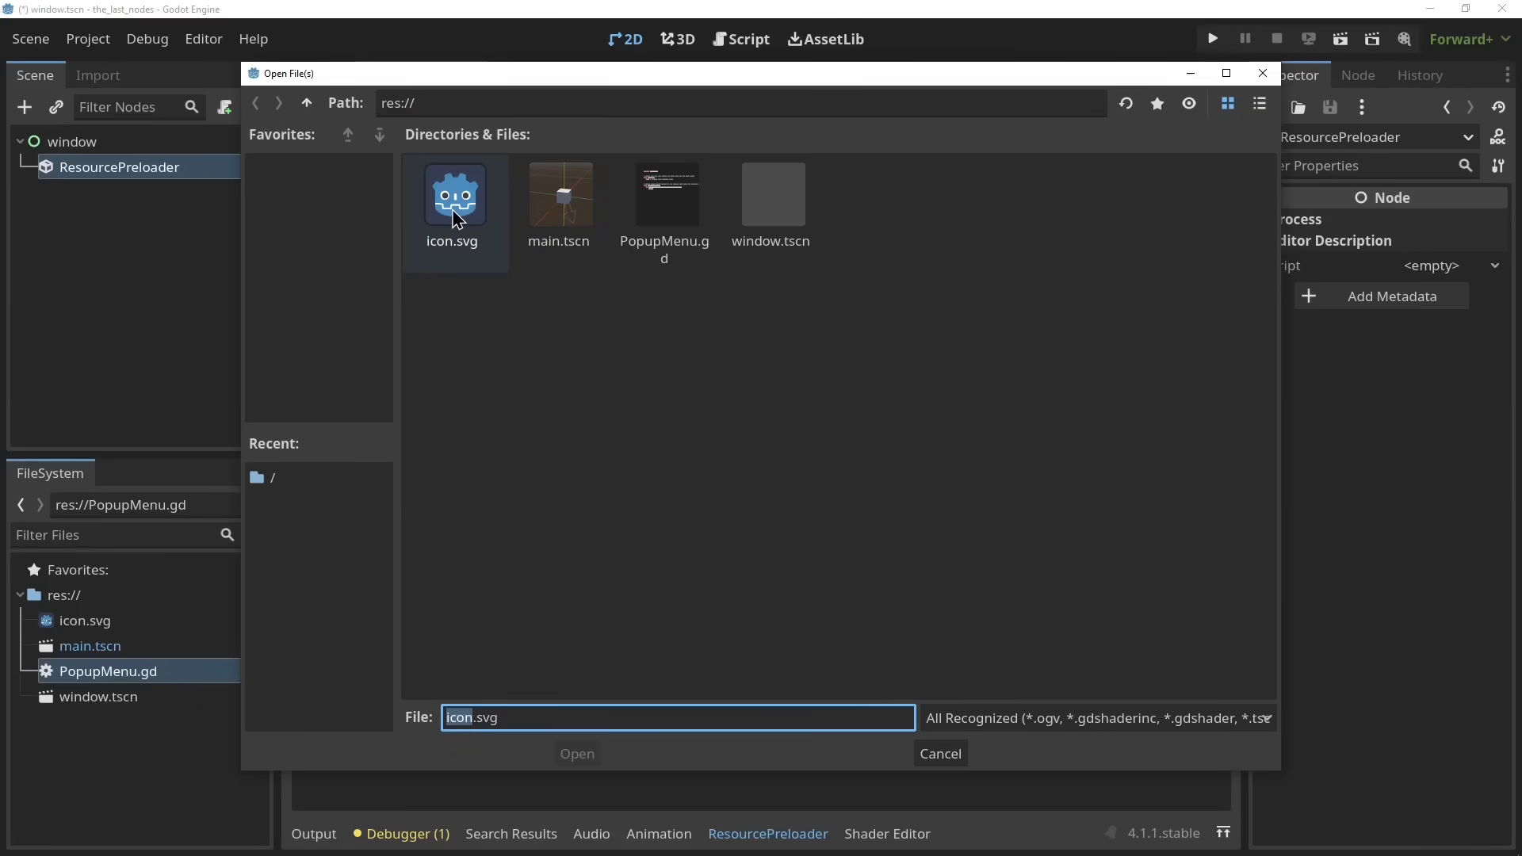
double_click(455, 214)
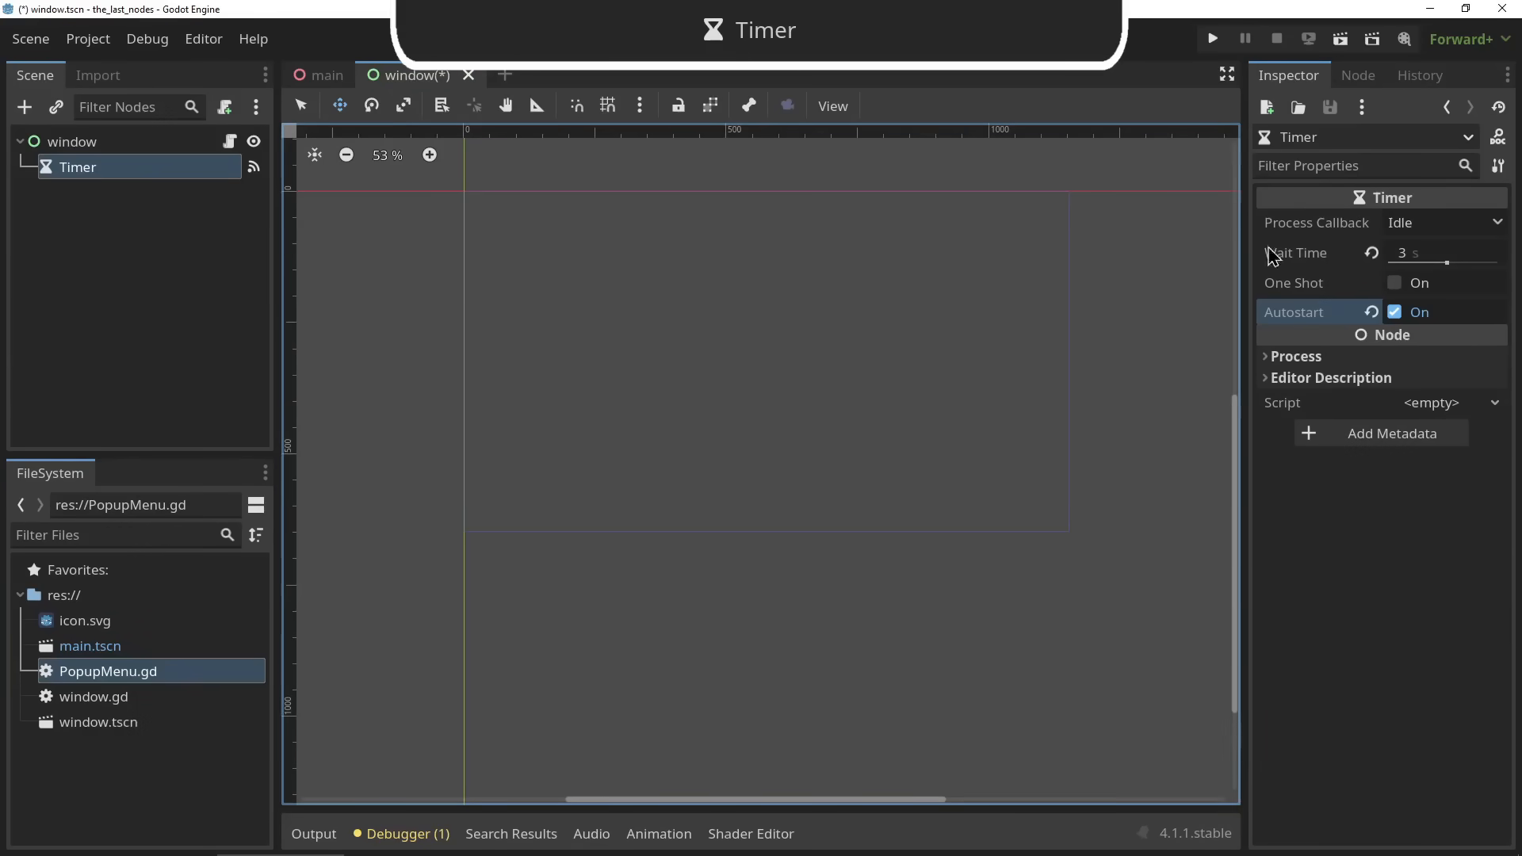
Run the window scene with the autostarting Timer and move the test window upward
left_click(1341, 39)
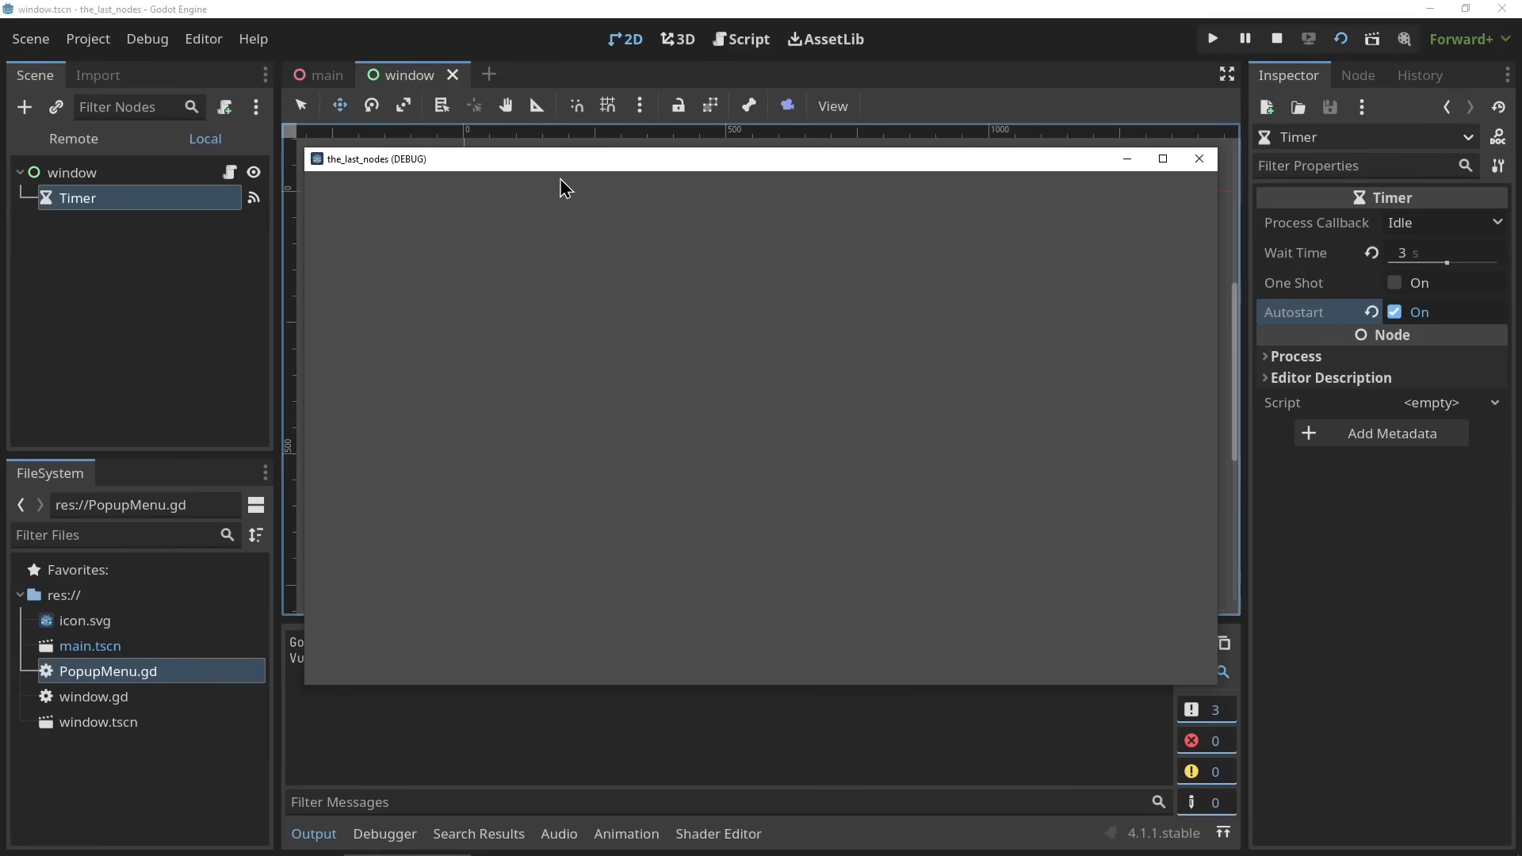
left_click_drag(563, 167, 607, 113)
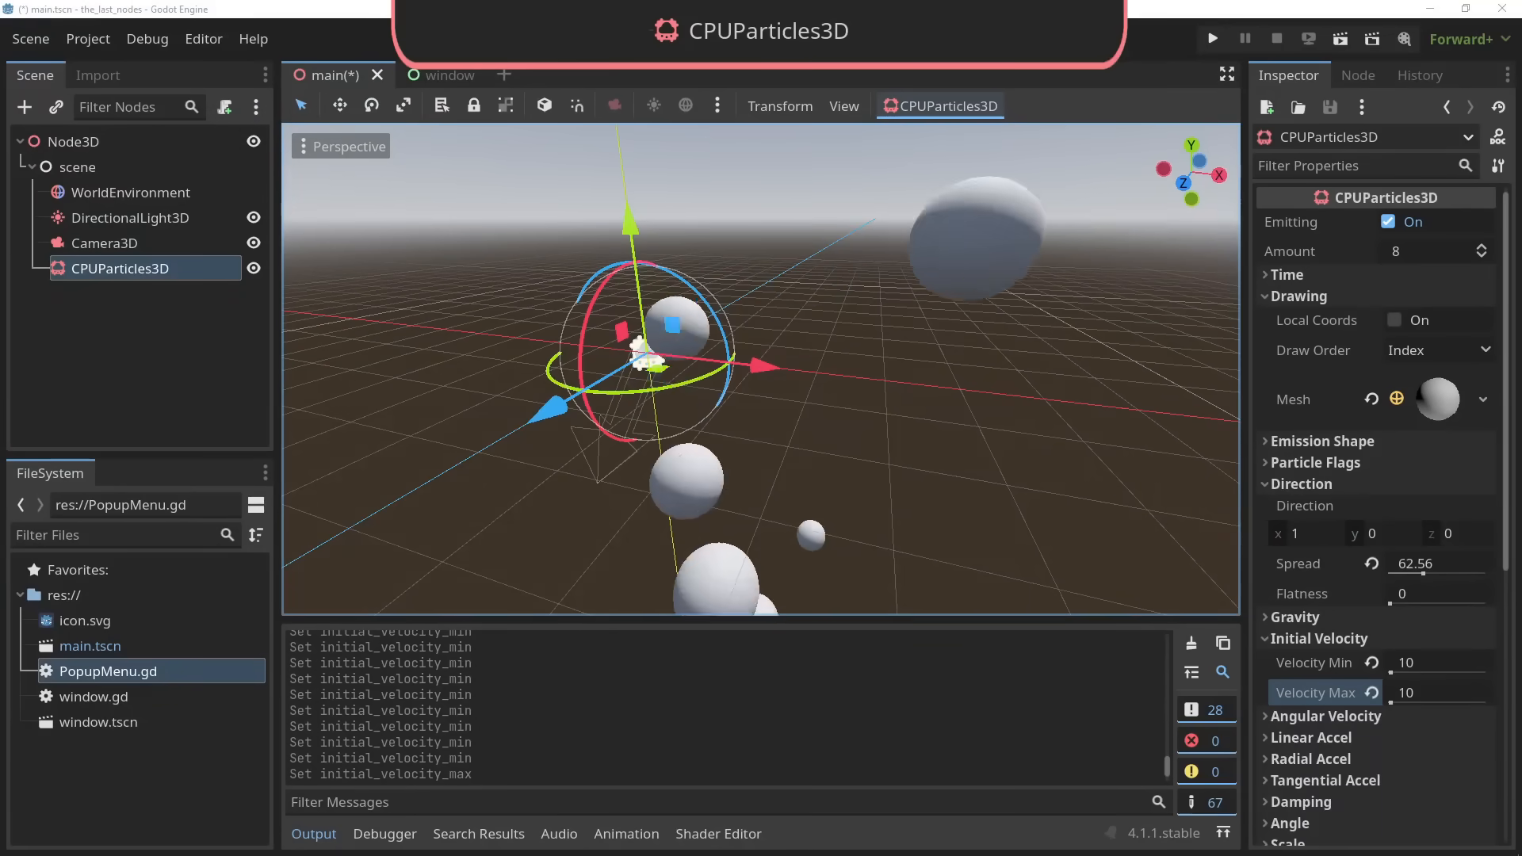
Deselect the CPUParticles3D node and examine its emitted spheres from another angle
left_click(1189, 466)
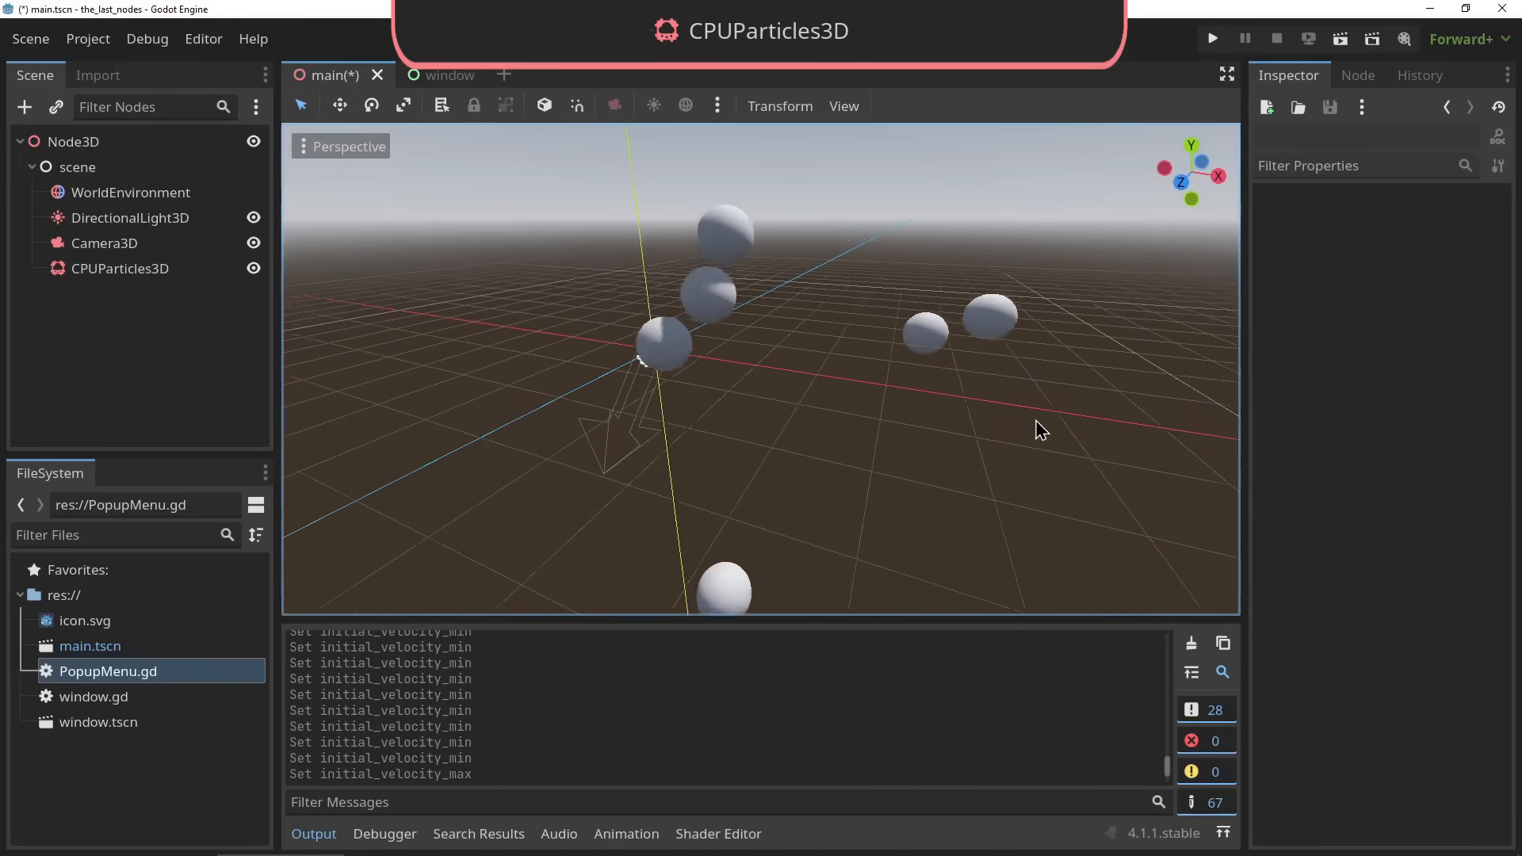
middle_click_drag(1009, 428, 600, 397)
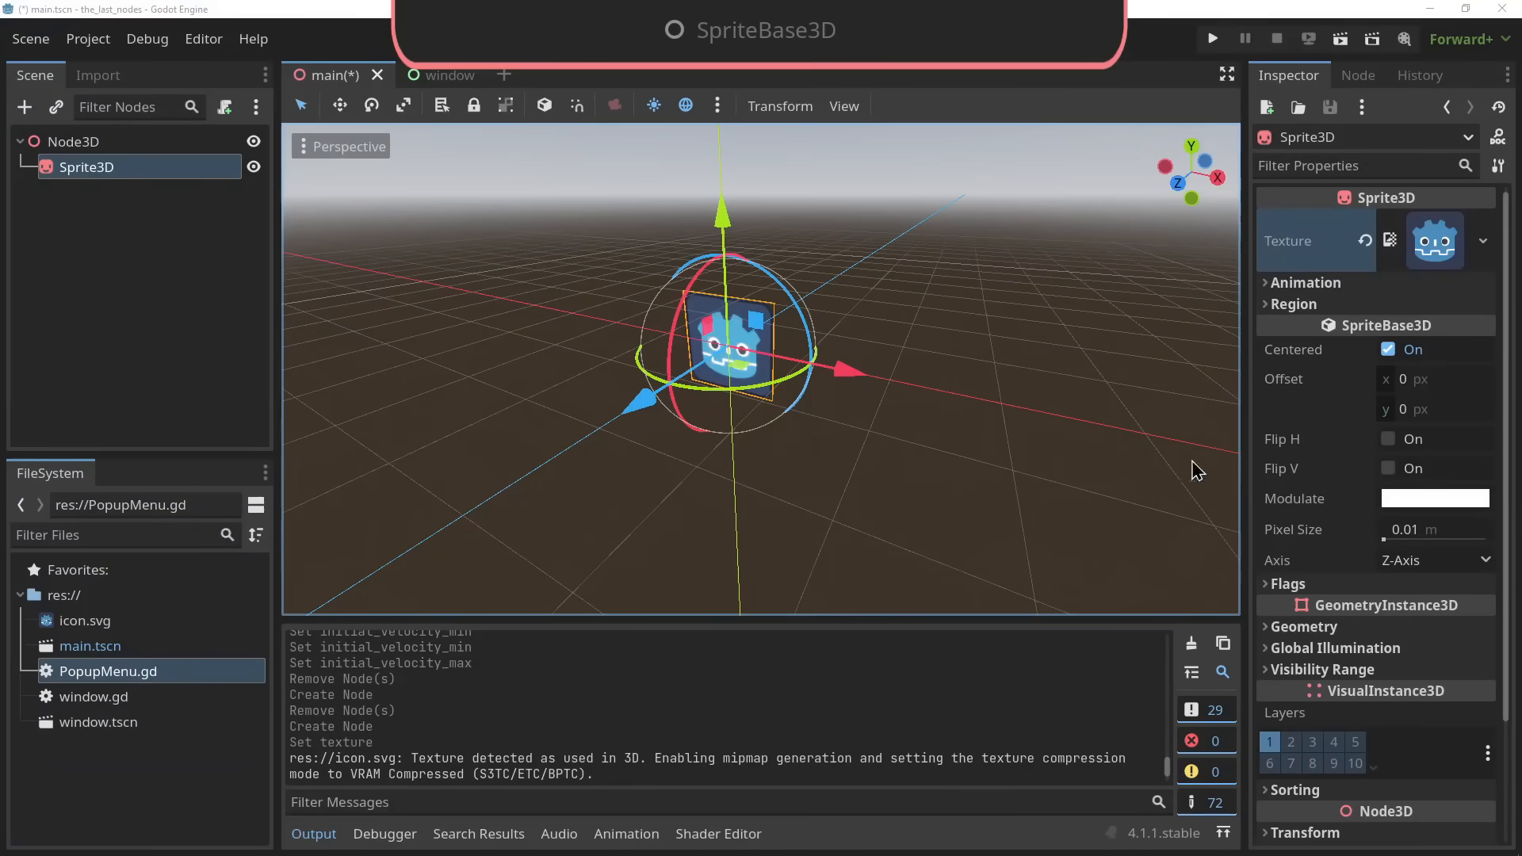
Set the Sprite3D's Billboard flag to Y-Billboard and check its orientation from another angle
middle_click_drag(1197, 472, 1149, 404)
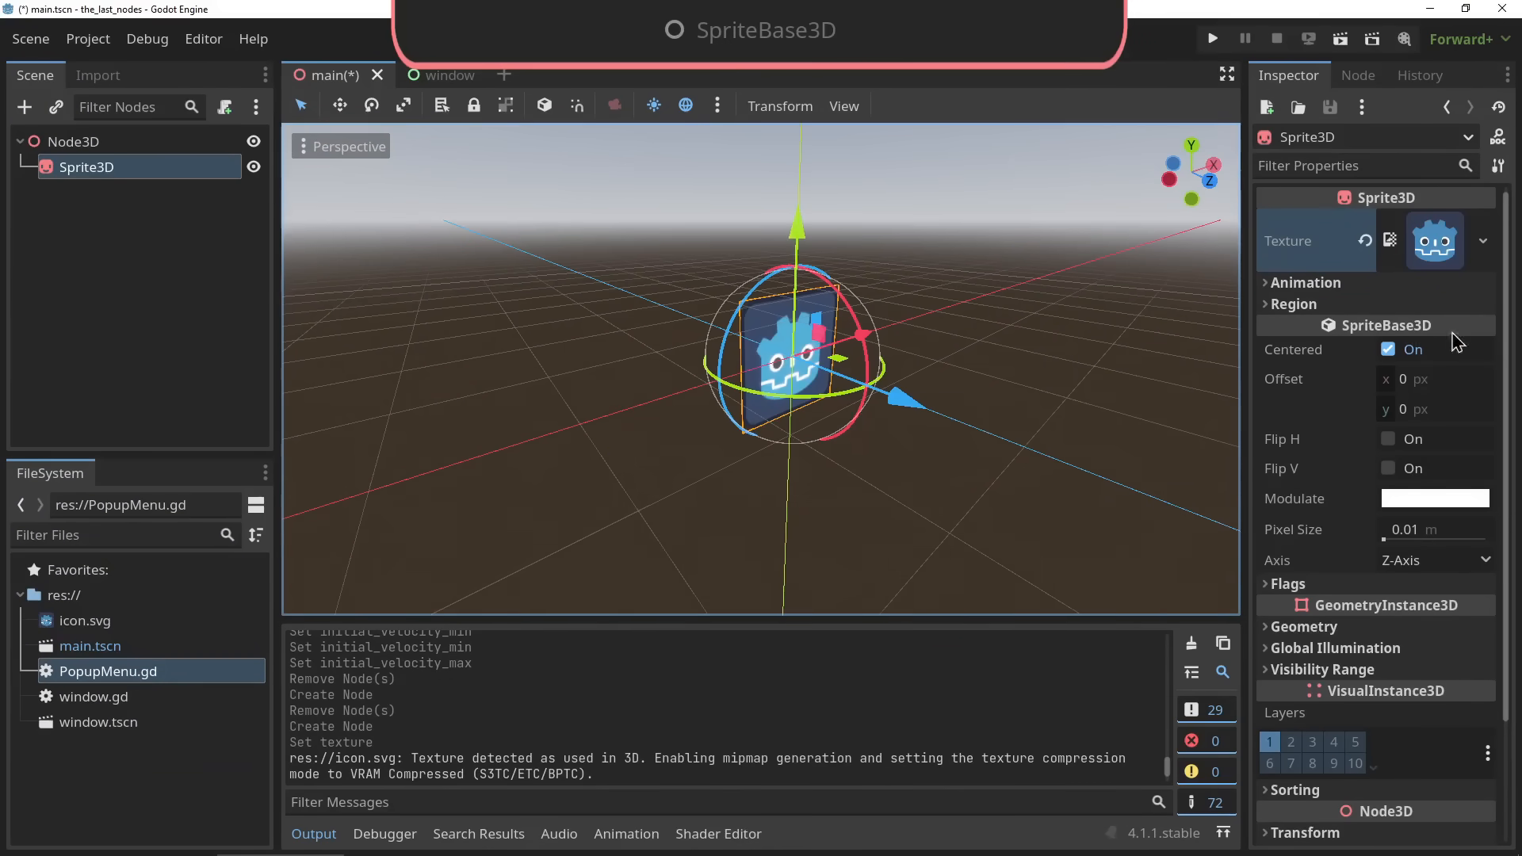
left_click(1288, 583)
left_click(1418, 614)
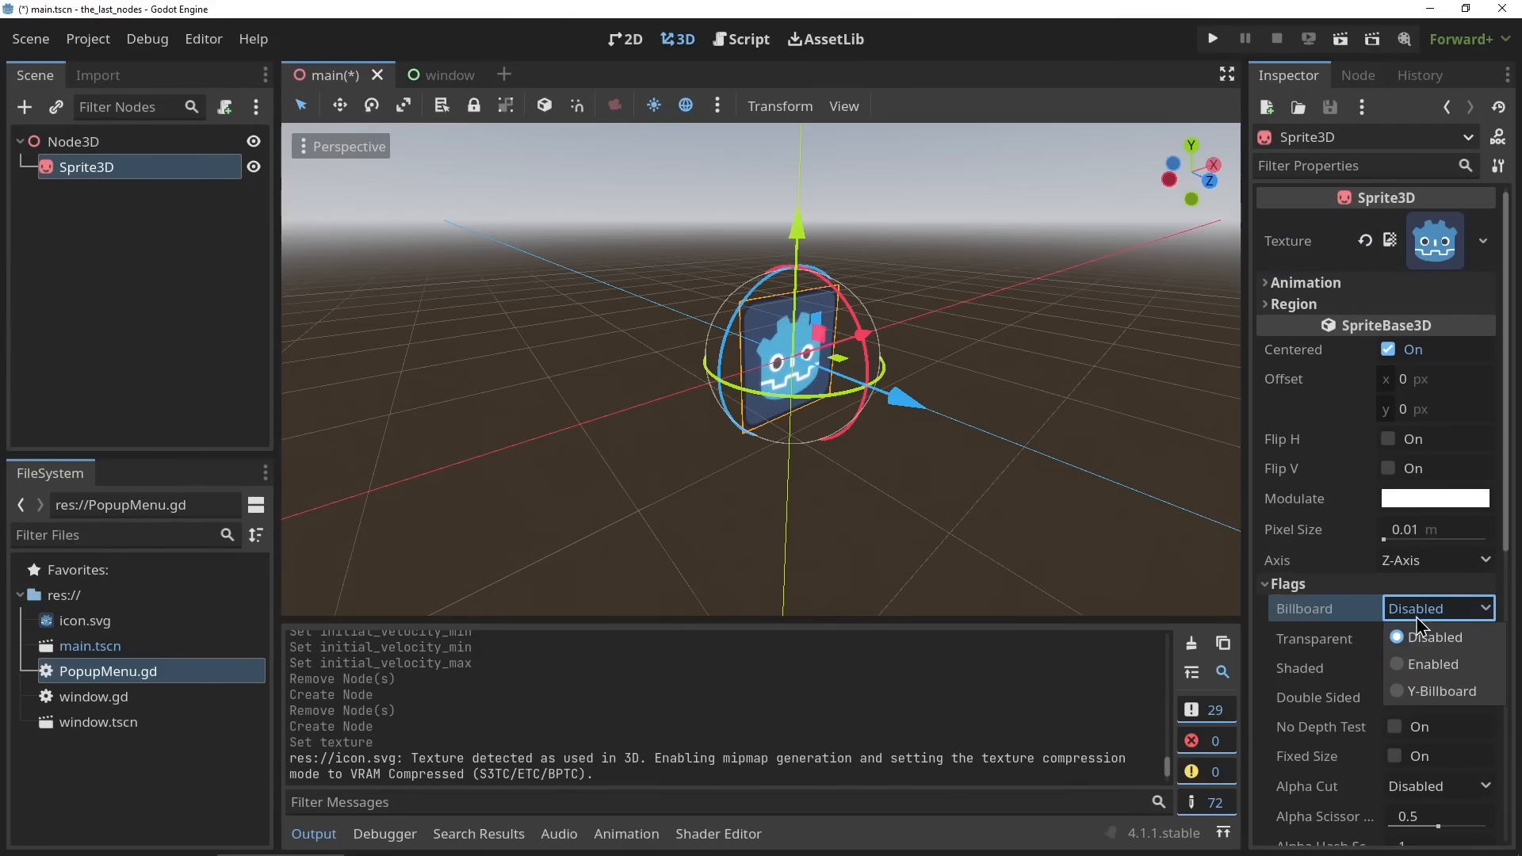
left_click(1441, 690)
middle_click_drag(1196, 605, 1055, 400)
Try Flip V on the Sprite3D, turn it off again, and examine the billboarded sprite from the side and close up
scroll(1352, 748, "down", 1)
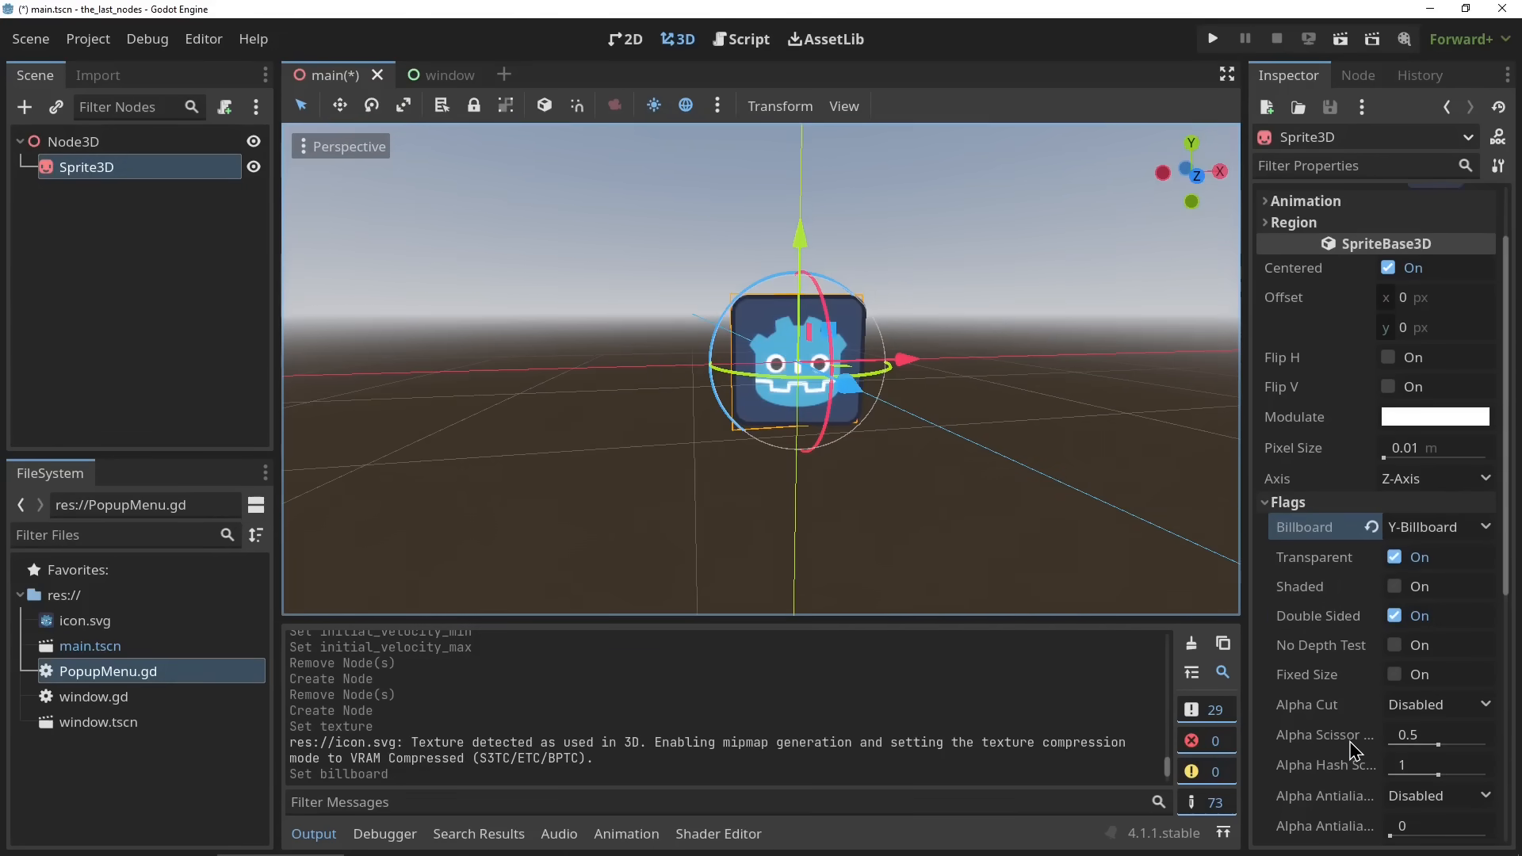
left_click(1389, 386)
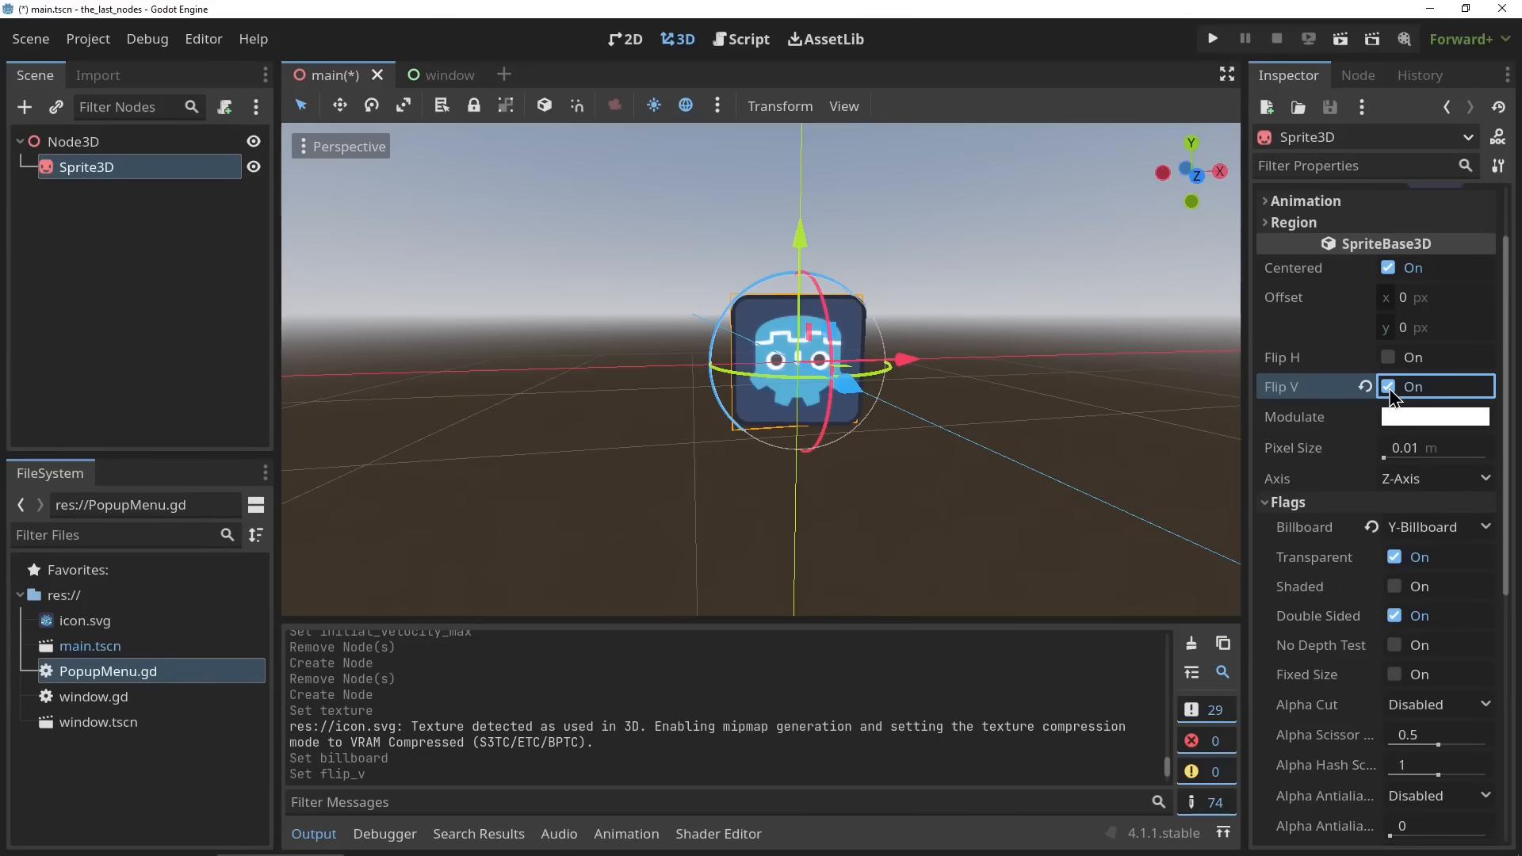
left_click(1391, 385)
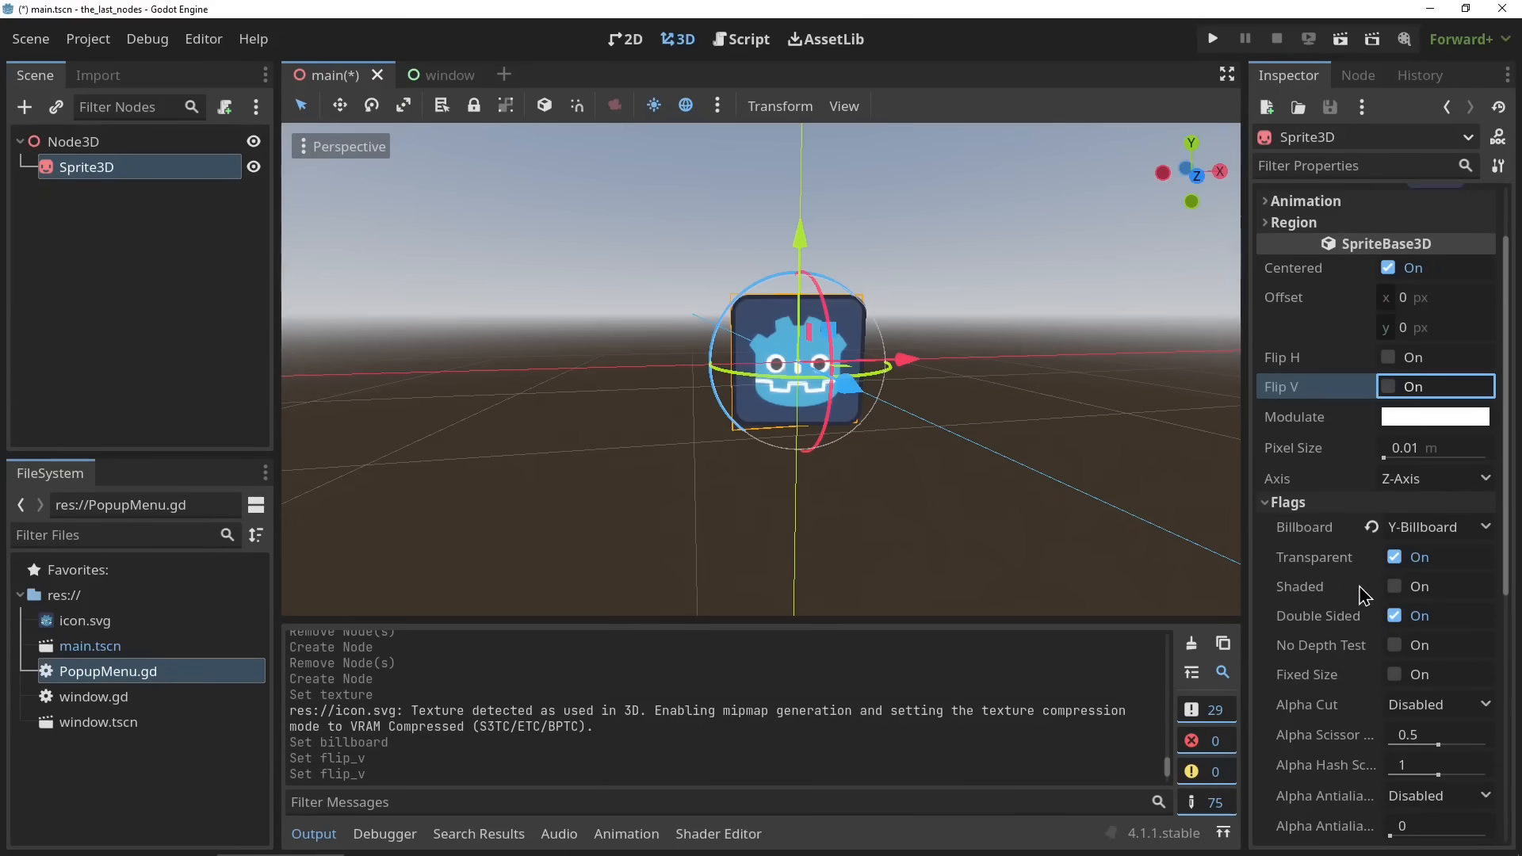
middle_click_drag(962, 533, 1046, 541)
scroll(1059, 479, "up", 8)
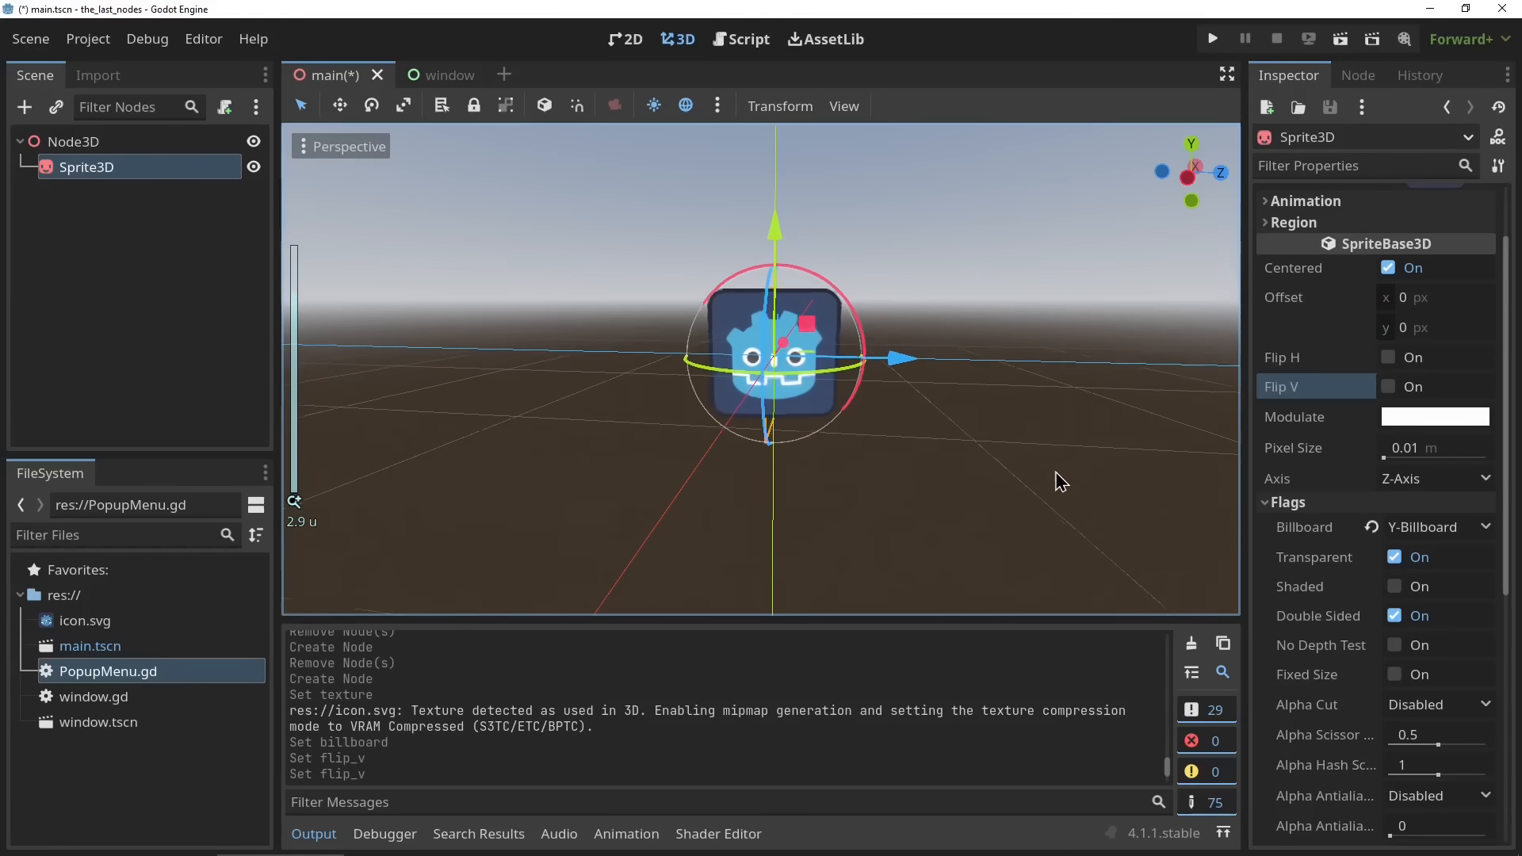
scroll(1062, 464, "up", 5)
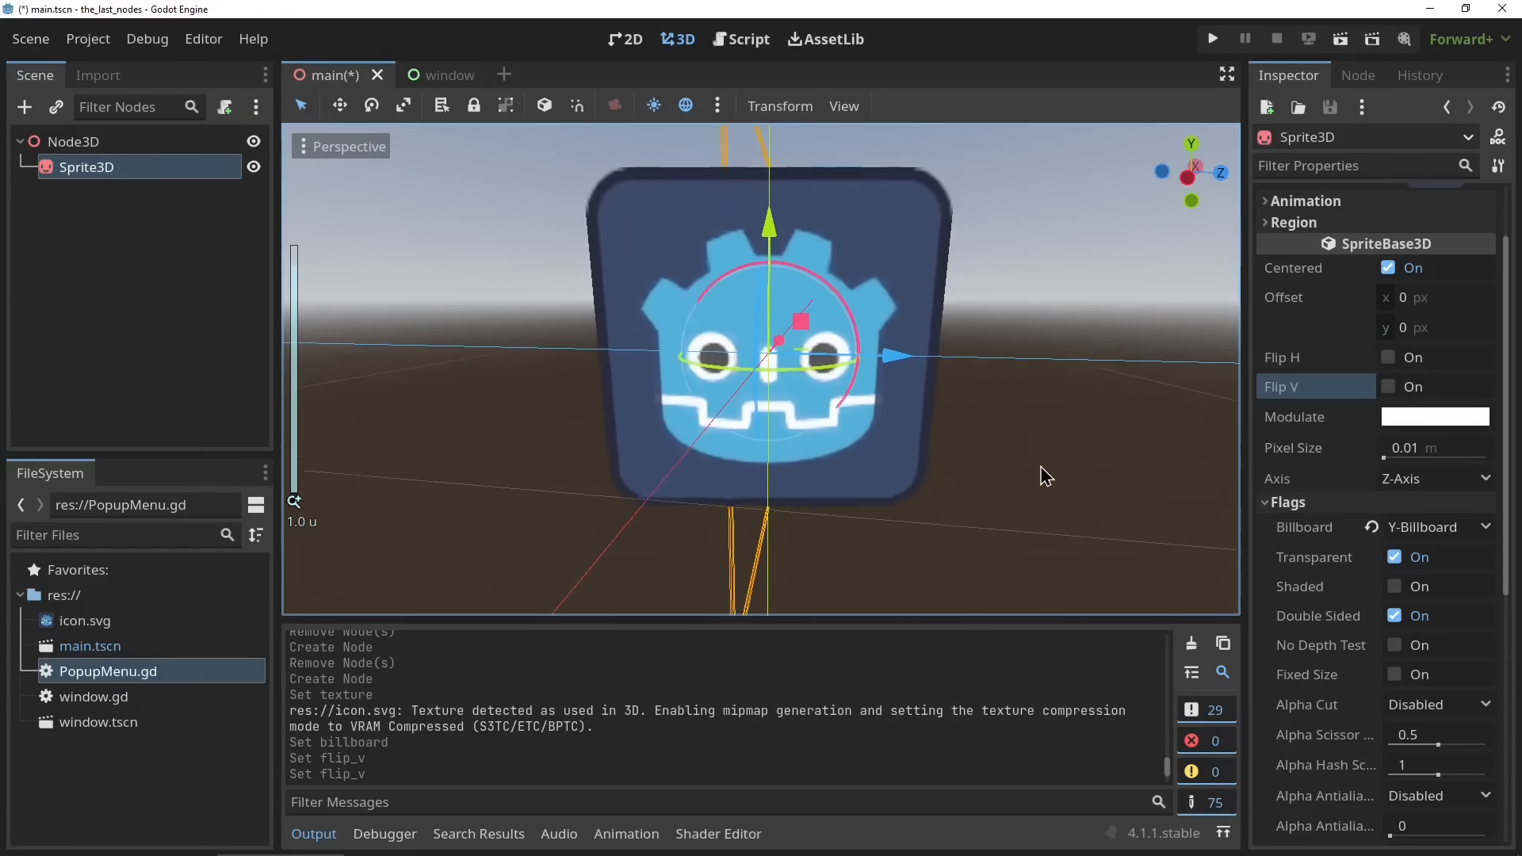